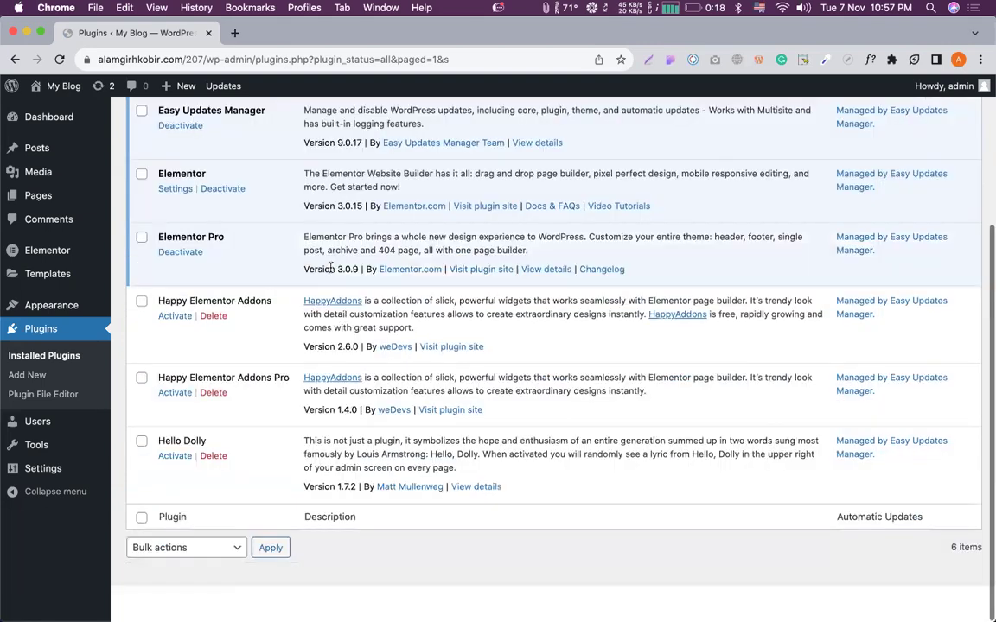
# In a new tab, search Google for the 'ultimate addons for elementor' suggestion.
pyautogui.scroll(5, 400, 164)
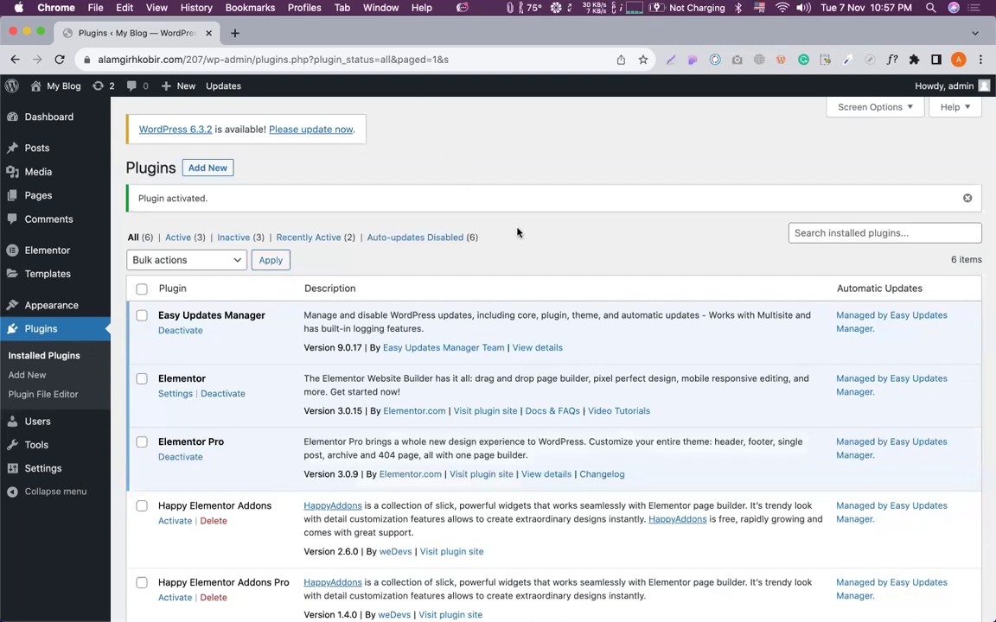
pyautogui.scroll(1, 431, 169)
pyautogui.scroll(-1, 433, 173)
pyautogui.click(235, 33)
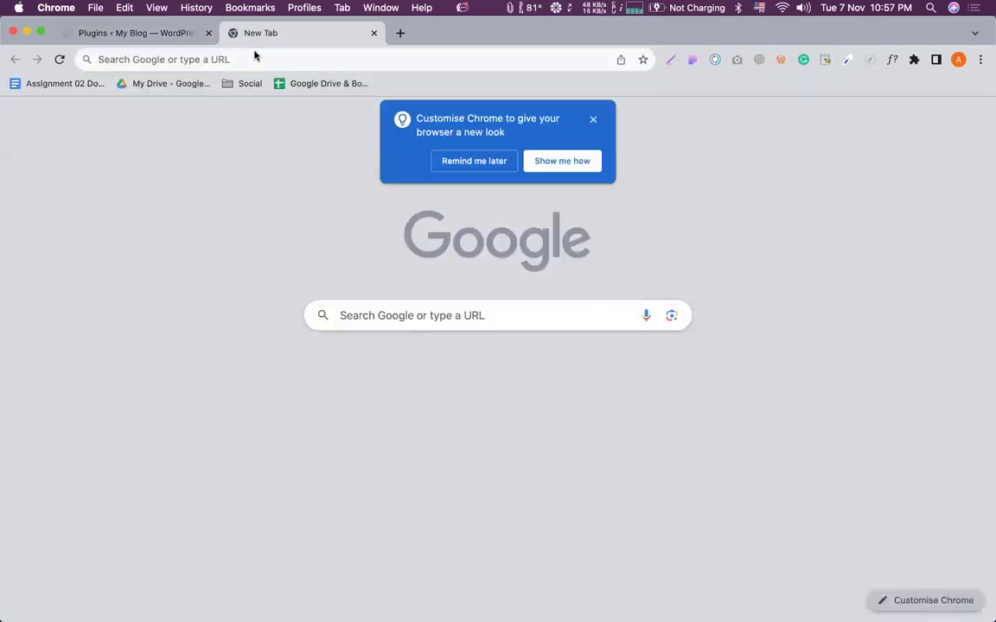
pyautogui.click(254, 56)
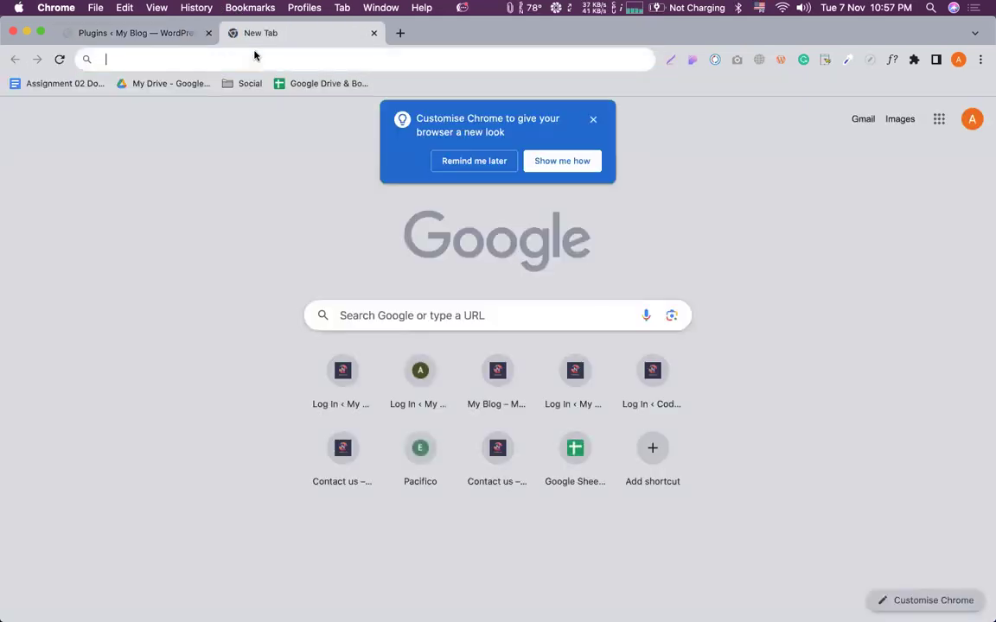
pyautogui.write('ultim')
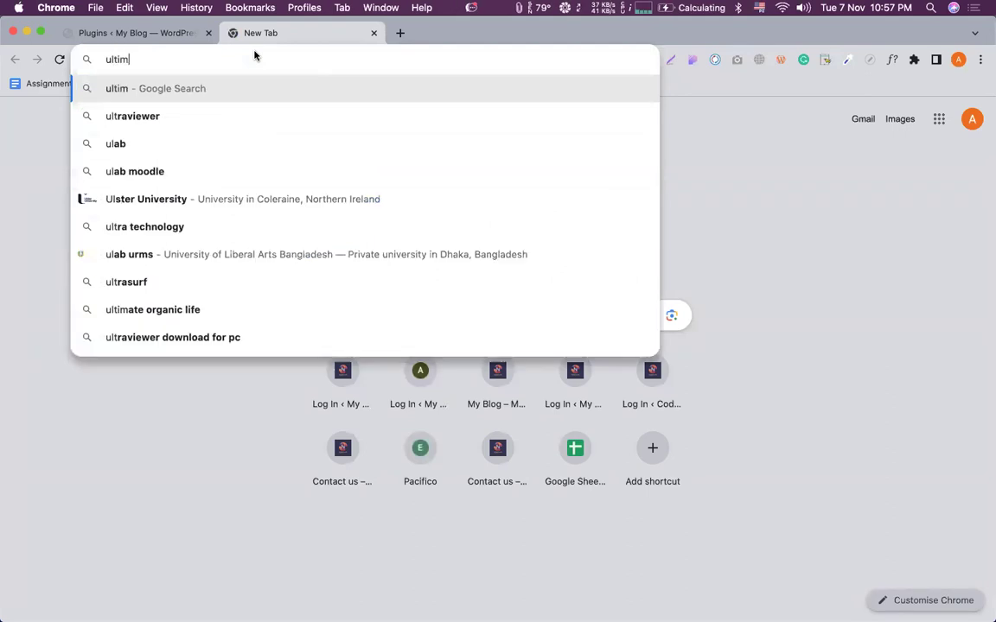
pyautogui.write('ate addone')
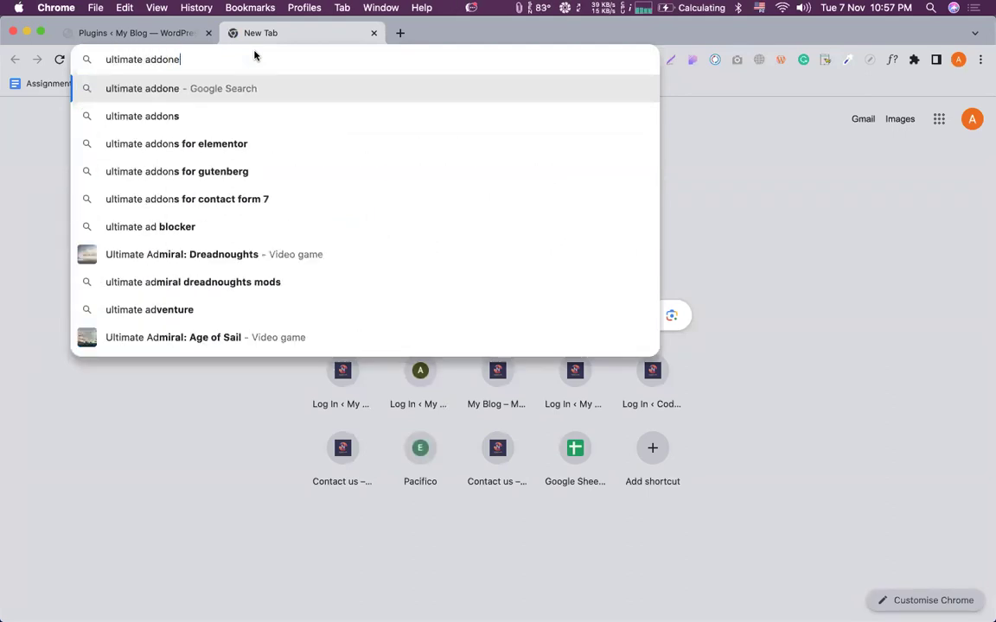
pyautogui.press('BackSpace')
pyautogui.press('Down')
pyautogui.press('Down')
pyautogui.press('Down')
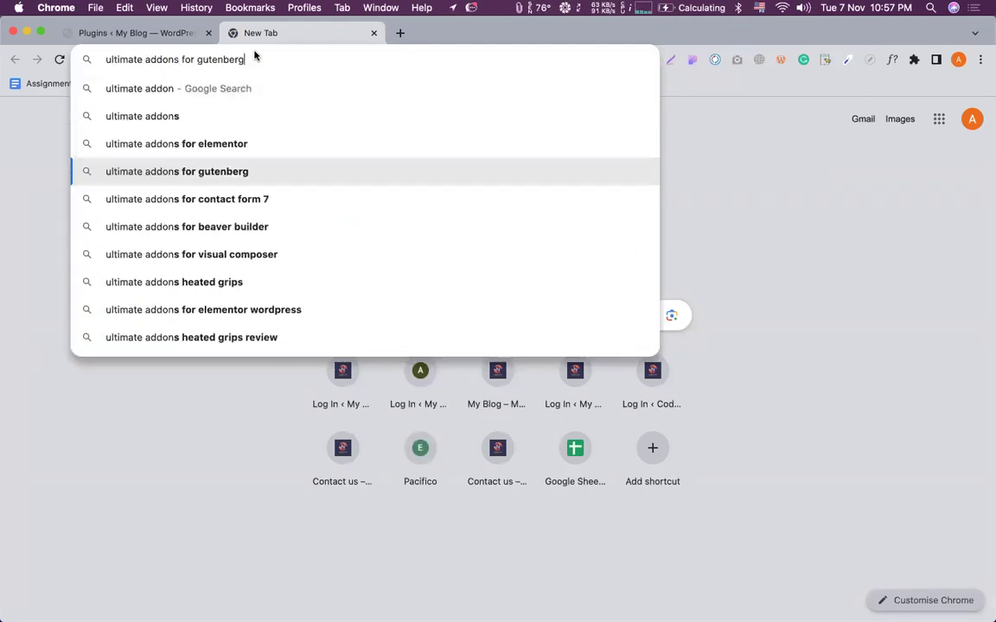
pyautogui.press('Up')
pyautogui.press('Return')
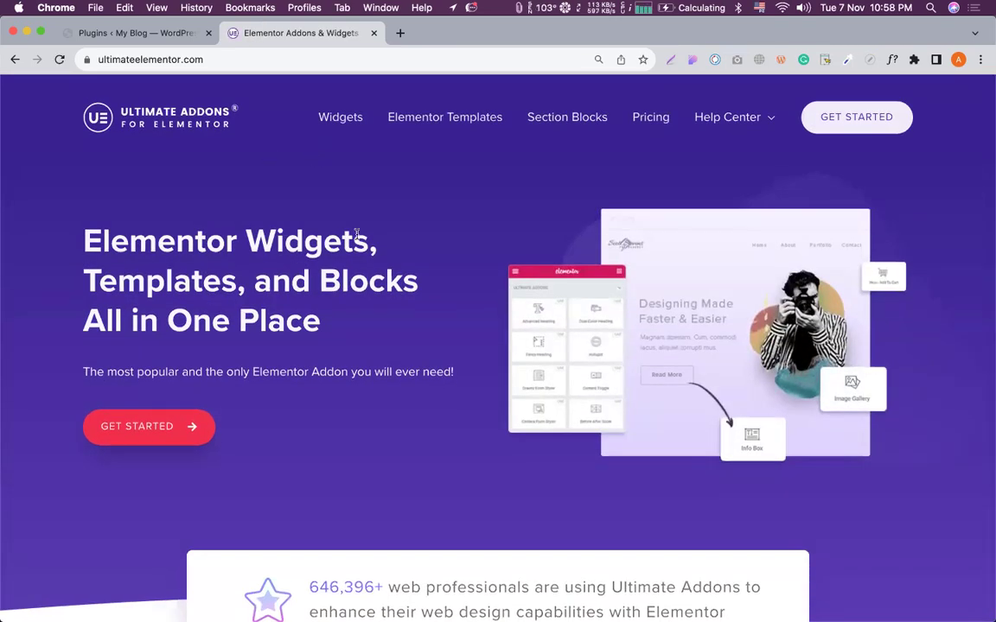
pyautogui.scroll(-15, 346, 249)
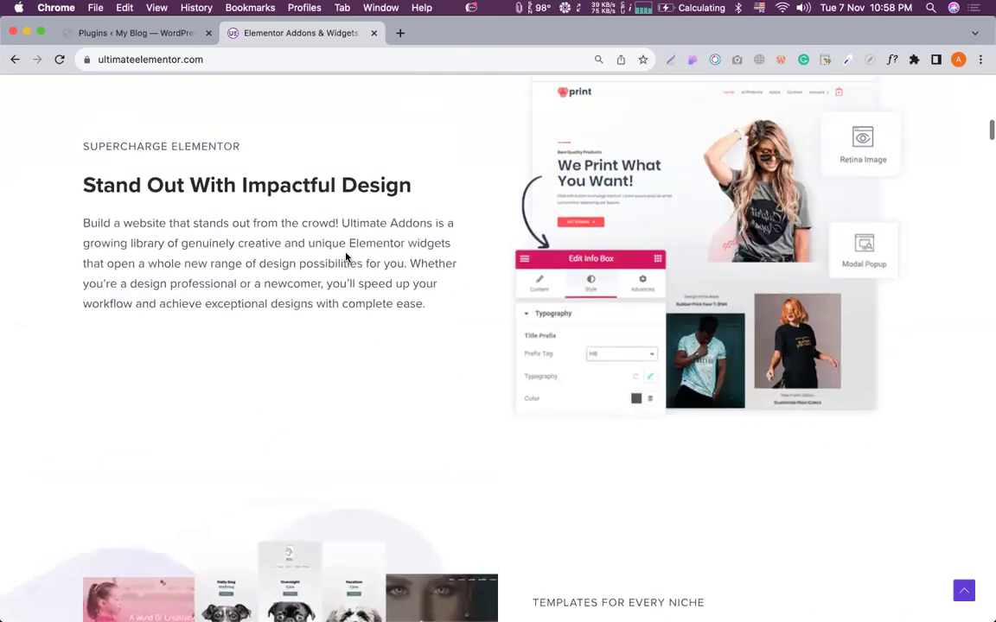
pyautogui.tripleClick(137, 169)
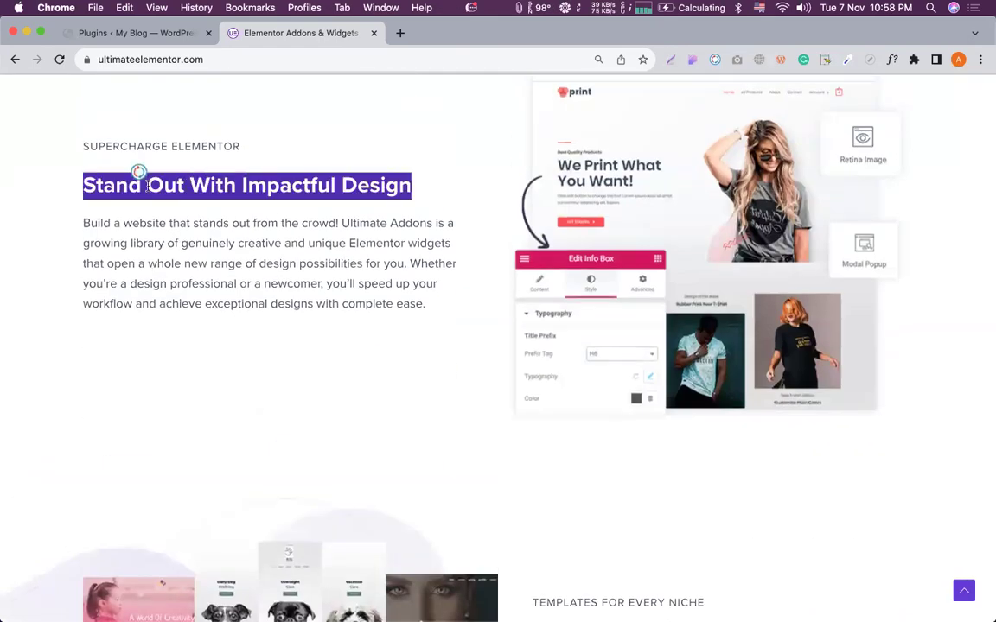
pyautogui.click(307, 275)
pyautogui.scroll(-2, 307, 275)
pyautogui.scroll(-7, 307, 275)
pyautogui.tripleClick(558, 252)
pyautogui.scroll(-1, 611, 285)
pyautogui.scroll(-10, 611, 285)
pyautogui.scroll(3, 275, 246)
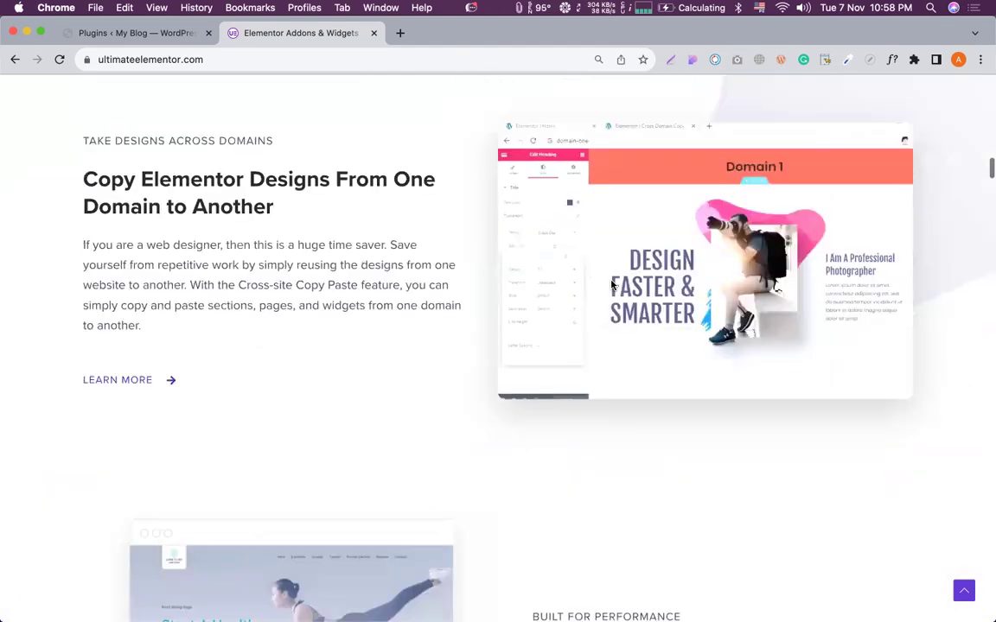
pyautogui.tripleClick(275, 246)
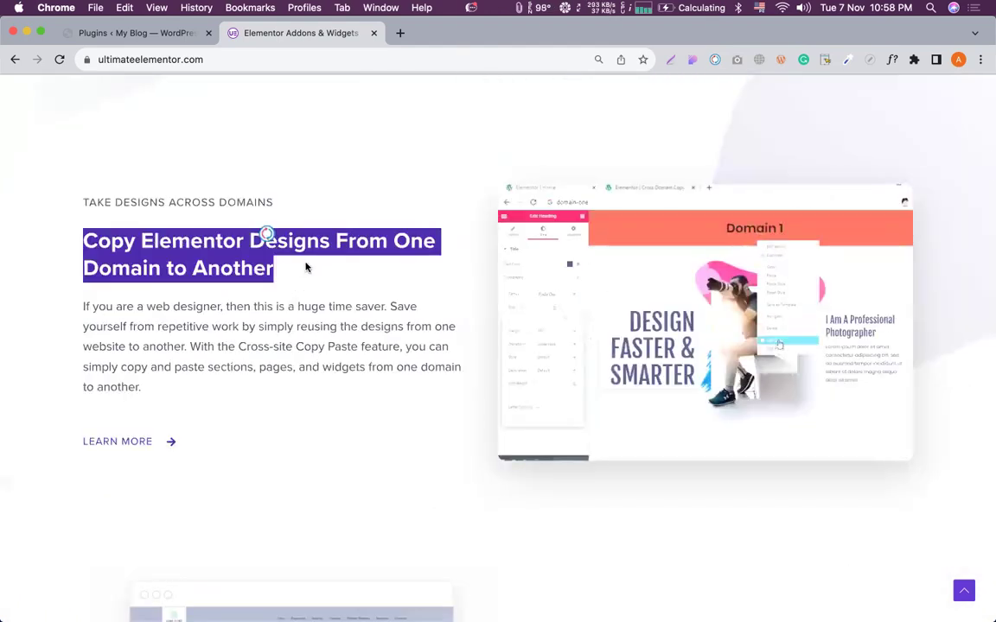
pyautogui.click(304, 264)
pyautogui.scroll(-1, 335, 294)
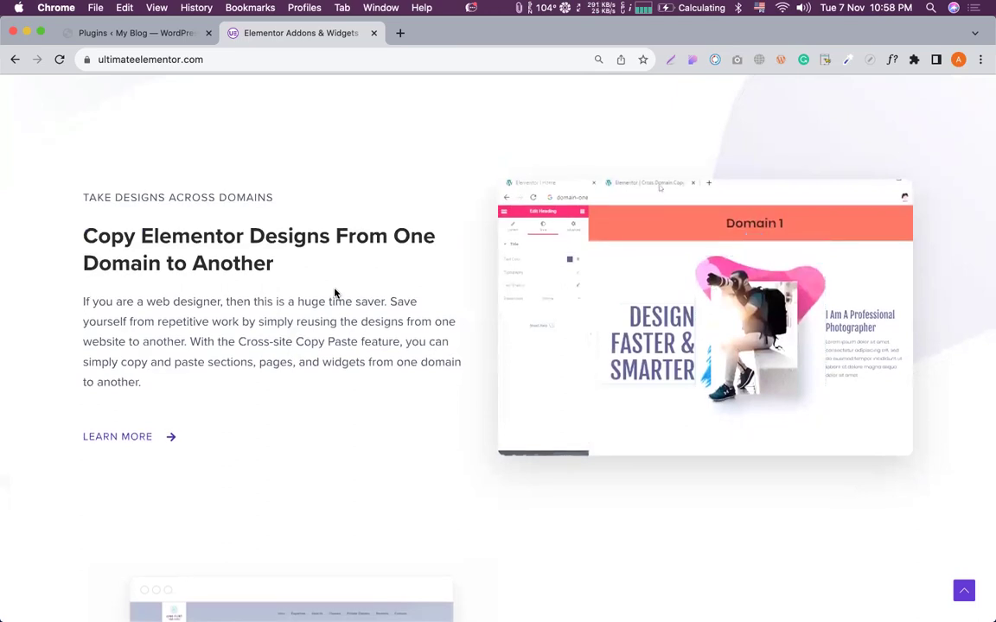
pyautogui.scroll(-5, 335, 294)
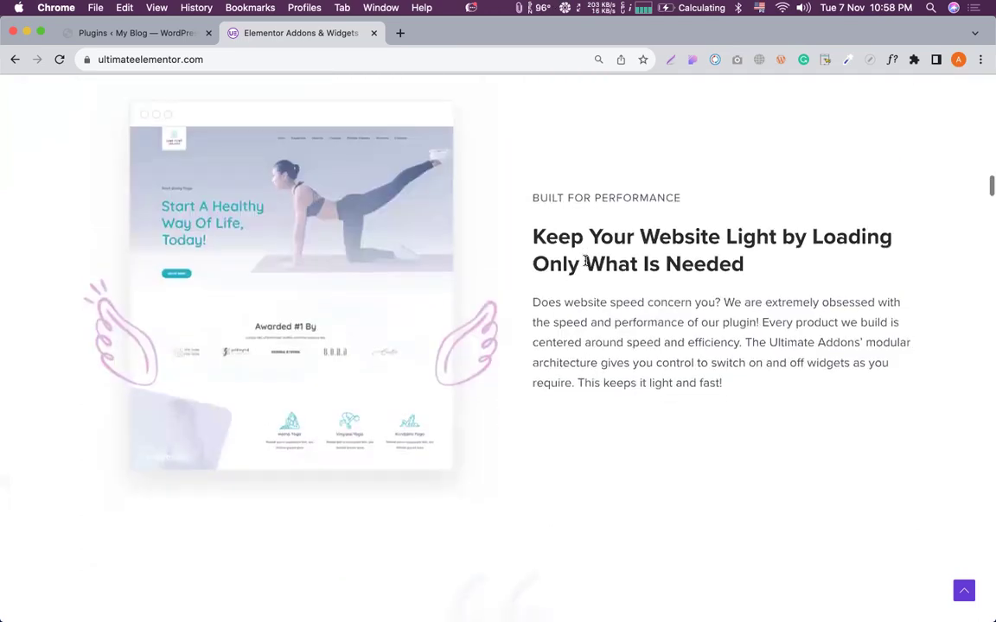
pyautogui.scroll(-1, 484, 162)
pyautogui.scroll(-15, 536, 225)
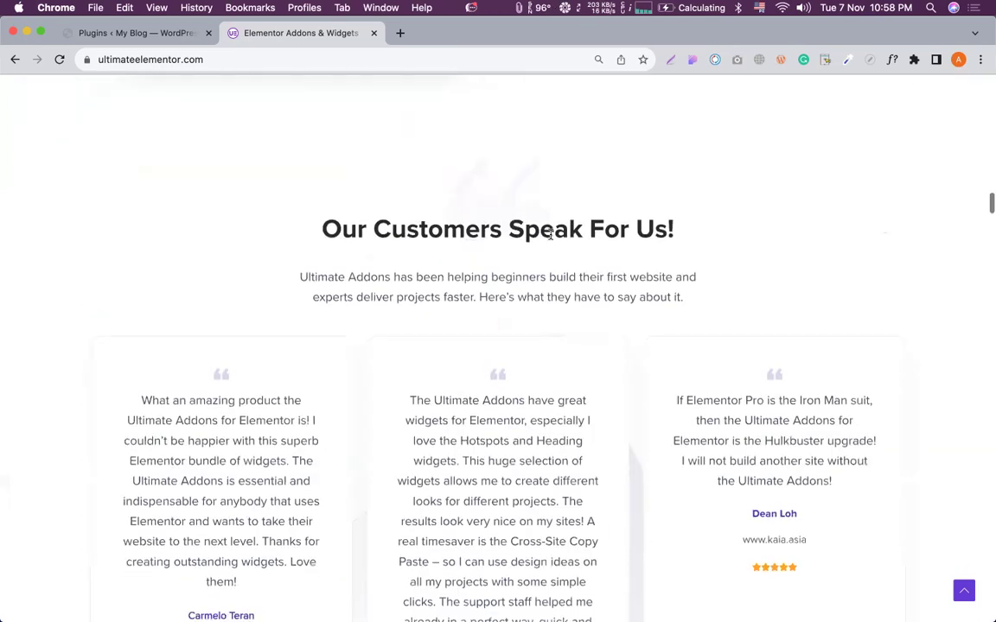
pyautogui.scroll(-4, 549, 234)
pyautogui.scroll(6, 549, 233)
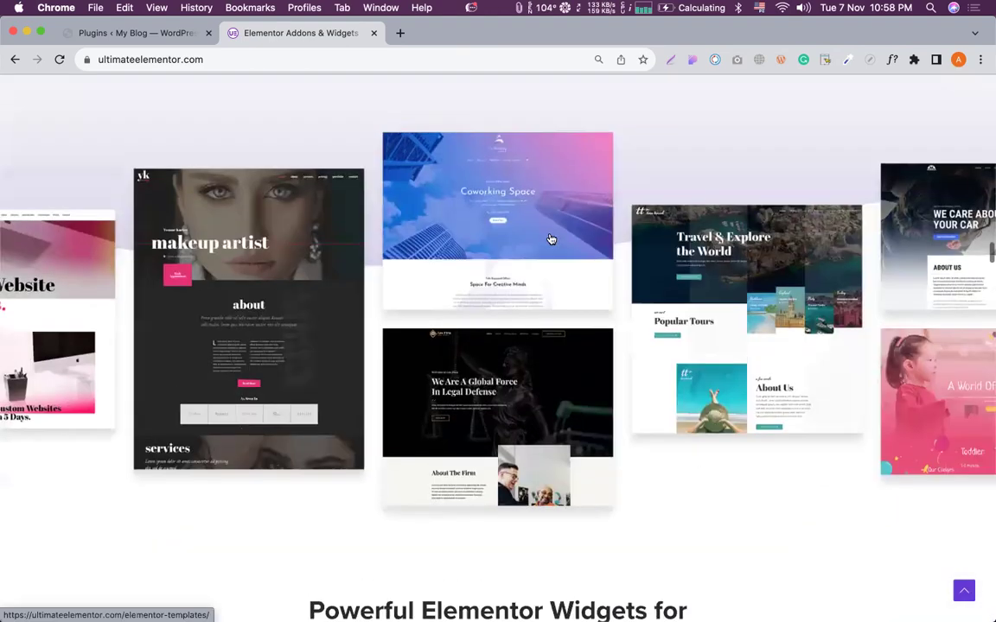
pyautogui.scroll(20, 550, 239)
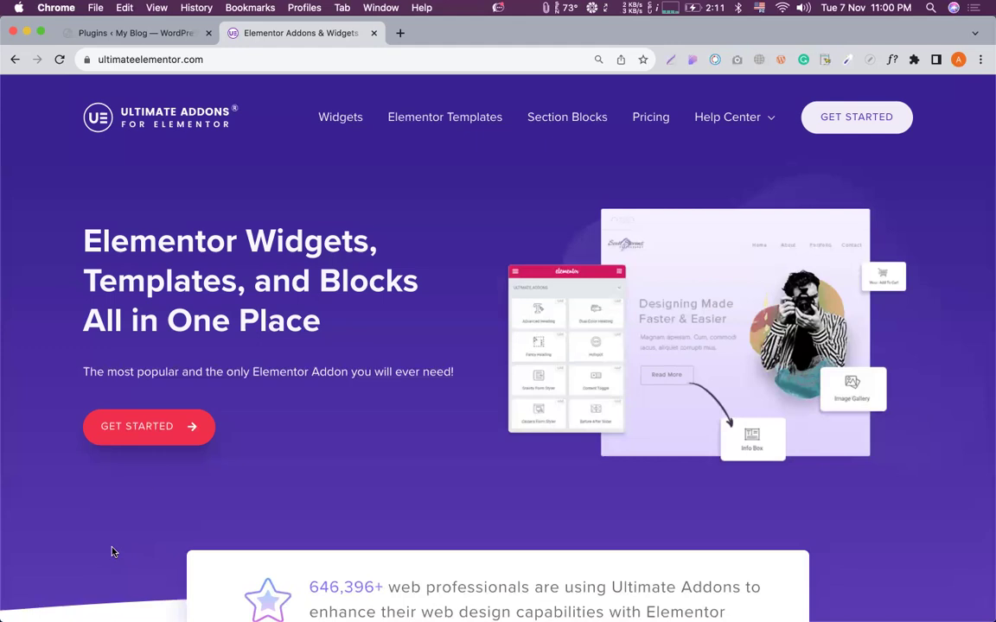
# Go to Plugins > Add New > Upload Plugin and bring up the file chooser.
pyautogui.click(192, 33)
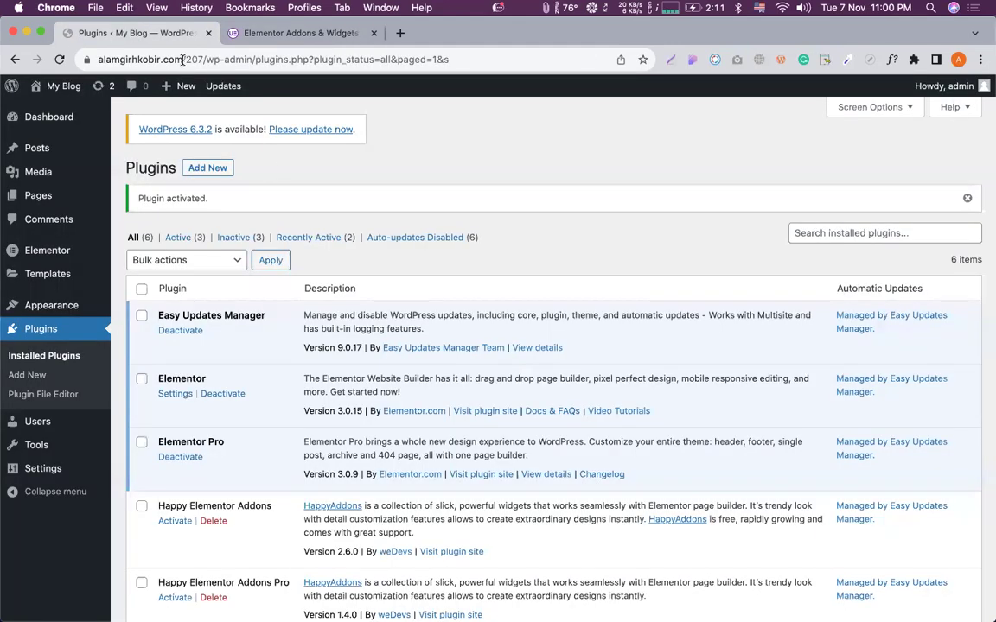
pyautogui.click(199, 167)
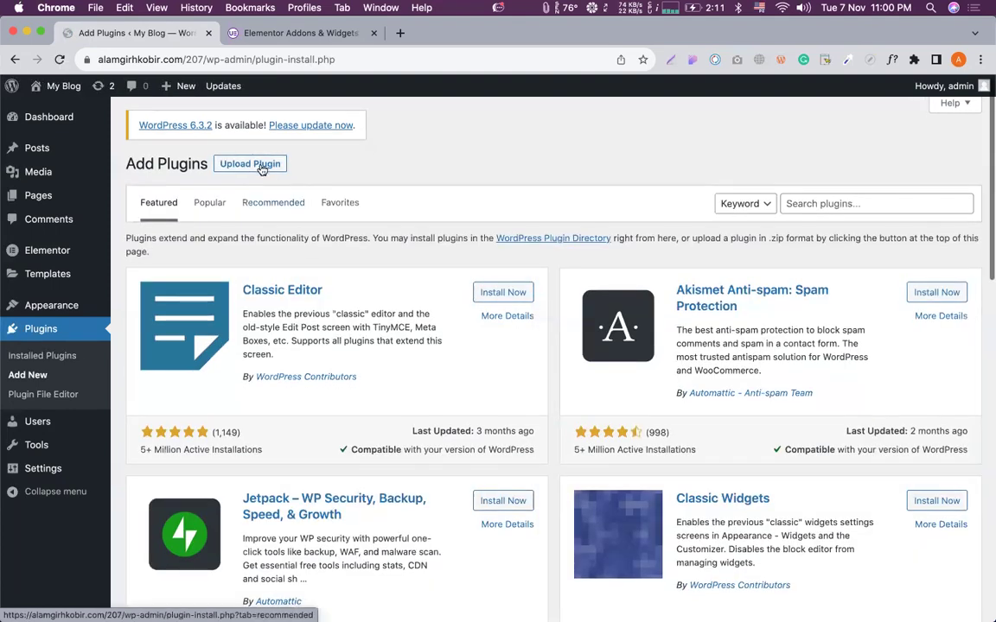
pyautogui.click(264, 164)
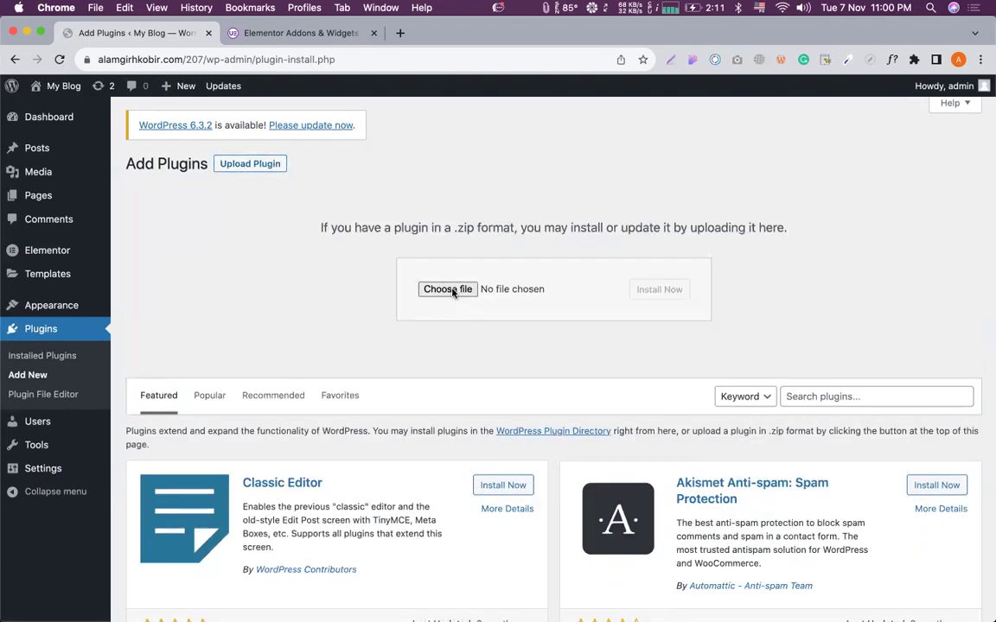
pyautogui.click(448, 290)
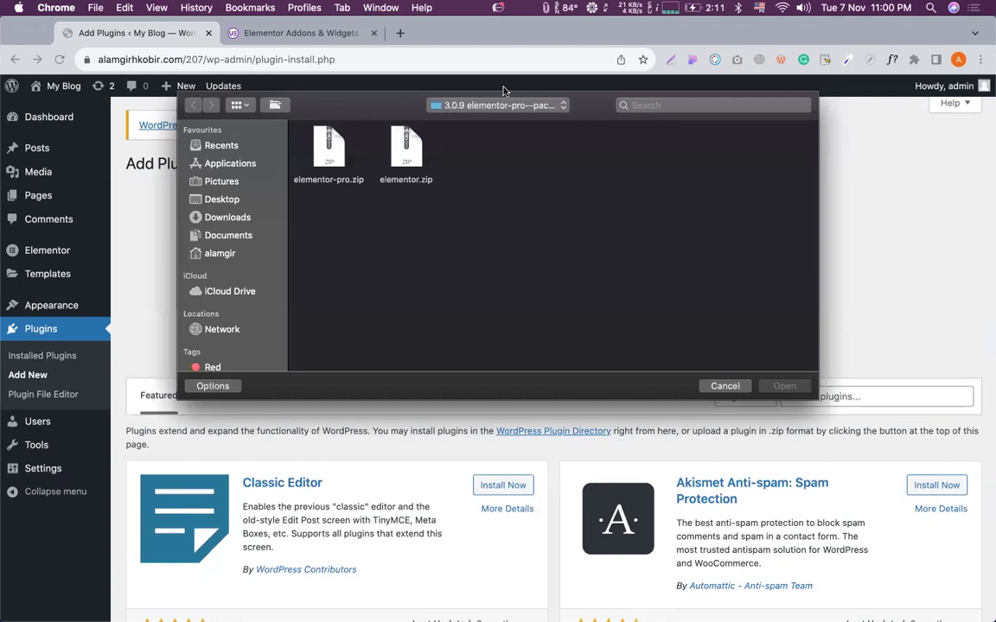
# Pick ultimate-elementor-v1.24.0.zip from the 'elementor 1000 jasons for all' folder and install it.
pyautogui.click(530, 105)
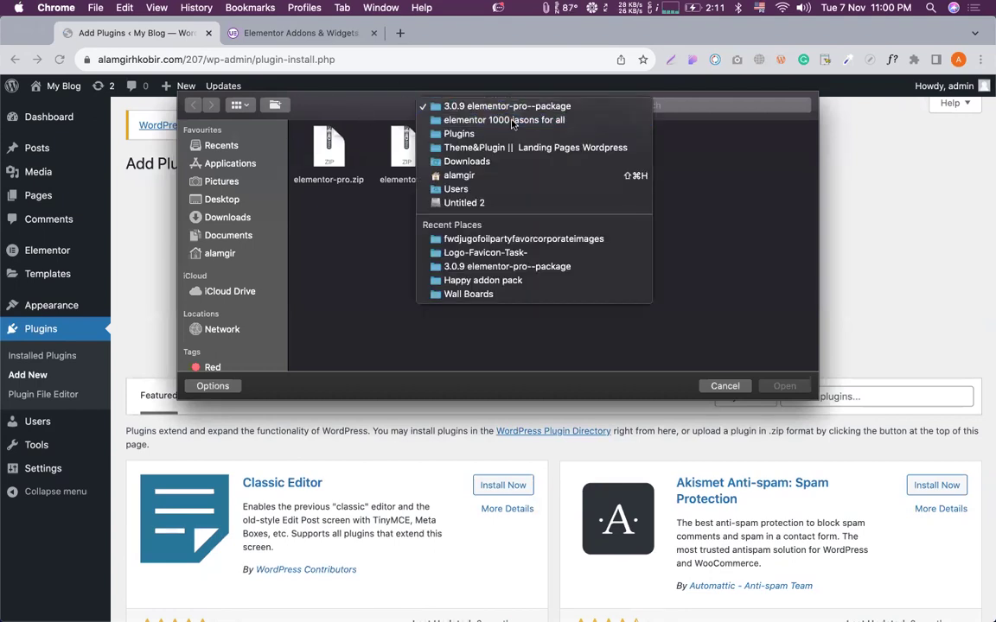
pyautogui.click(519, 207)
pyautogui.scroll(-5, 521, 229)
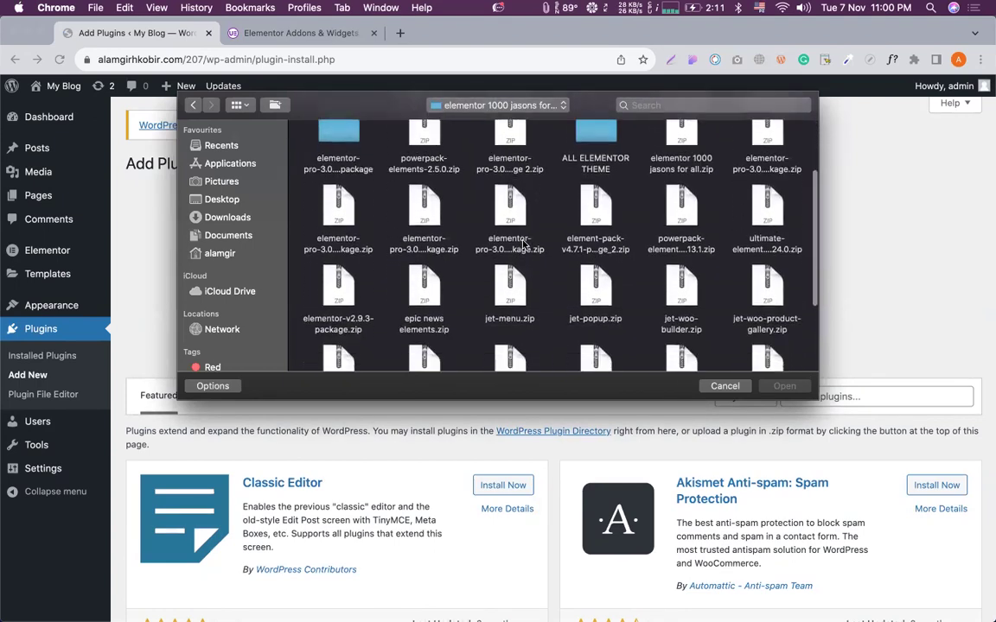
pyautogui.scroll(-2, 523, 244)
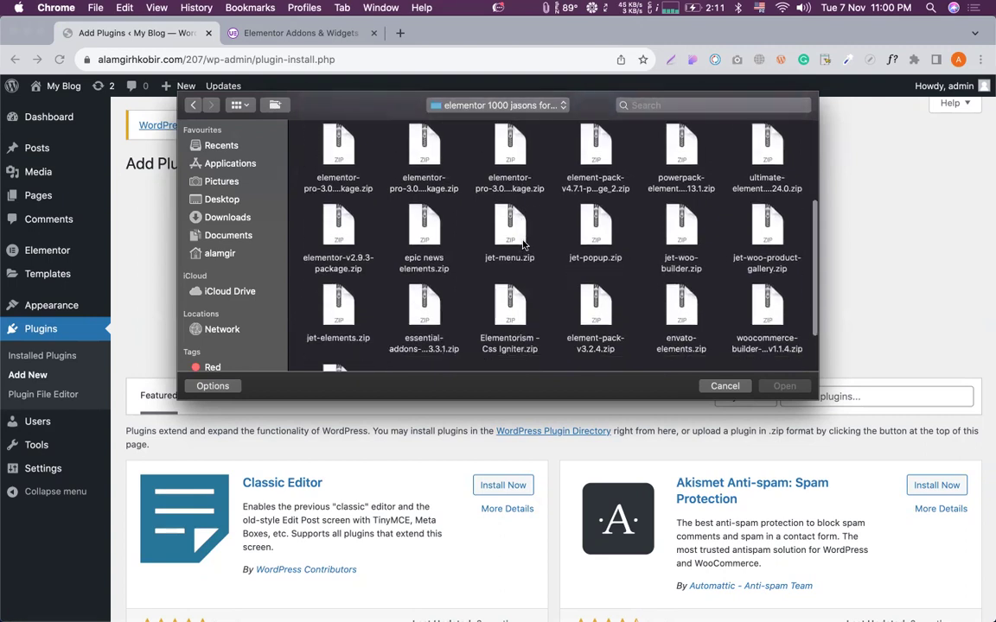
pyautogui.click(754, 187)
pyautogui.scroll(1, 757, 164)
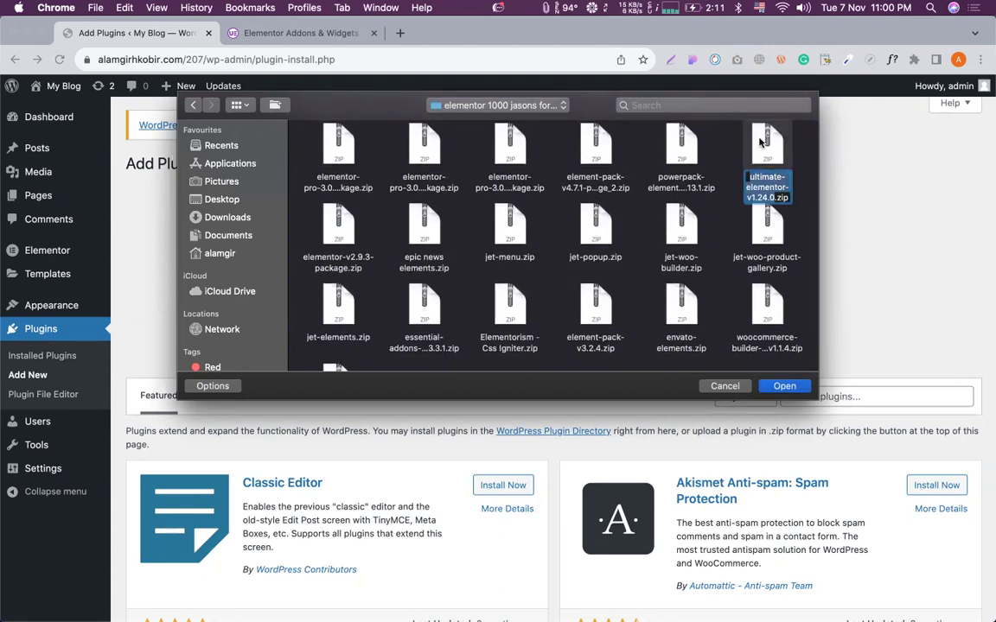
pyautogui.doubleClick(766, 147)
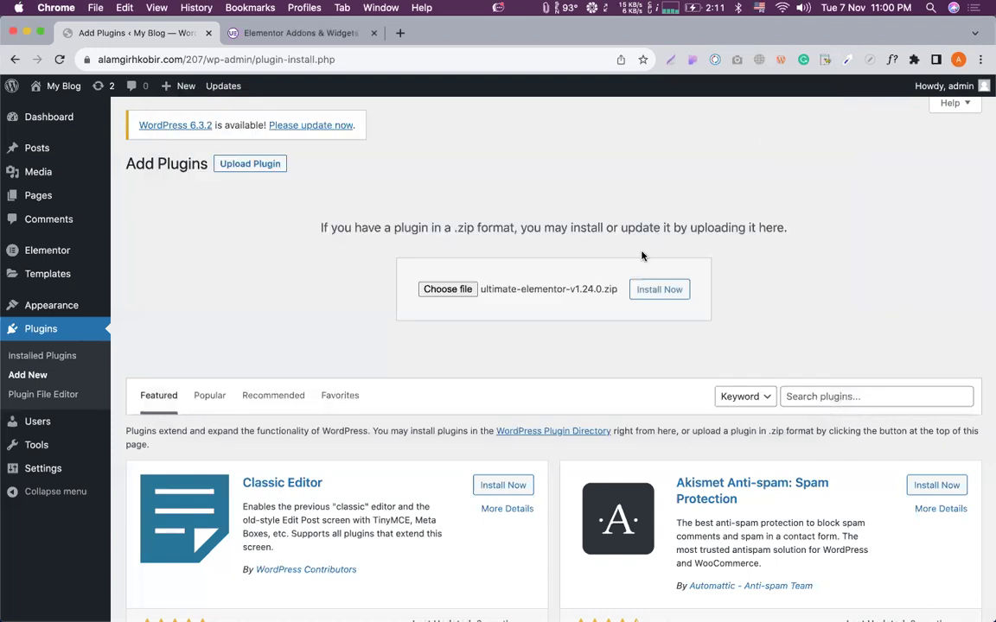
pyautogui.click(642, 291)
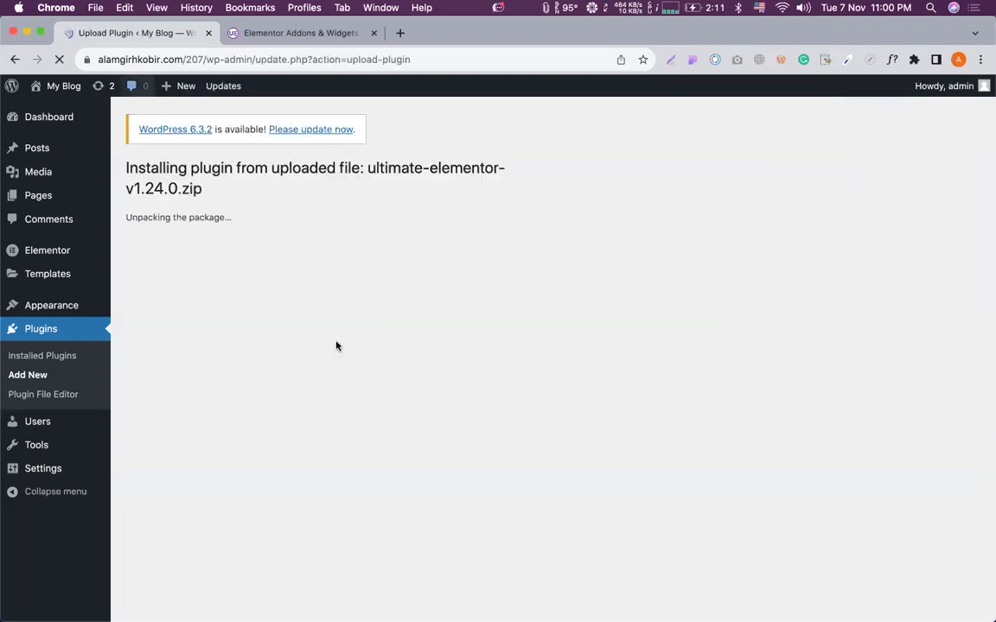
# Activate Ultimate Addons for Elementor from the installation result page.
pyautogui.click(162, 288)
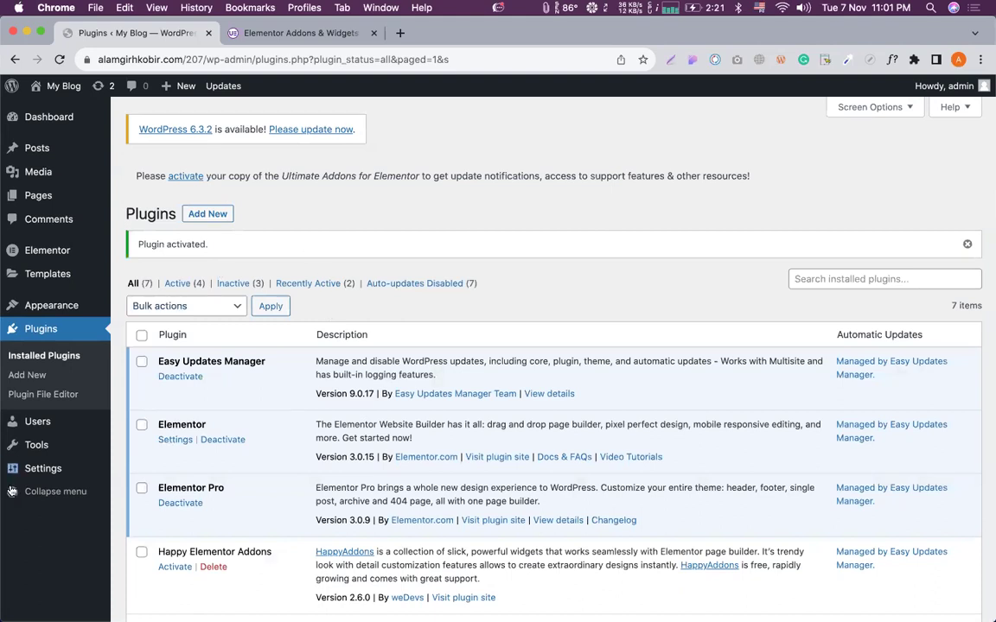
pyautogui.moveTo(44, 254)
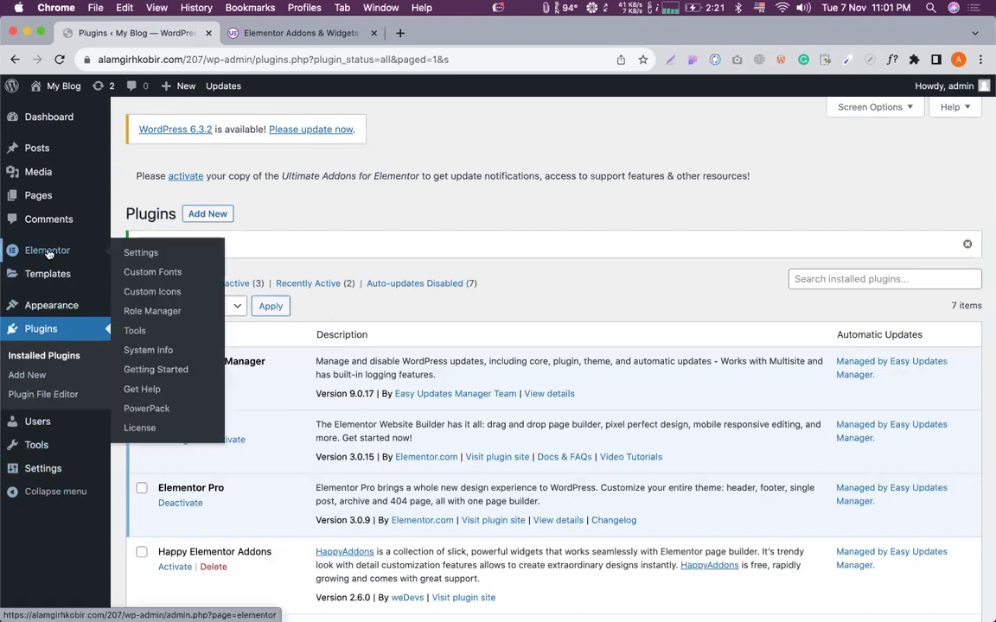
pyautogui.click(142, 407)
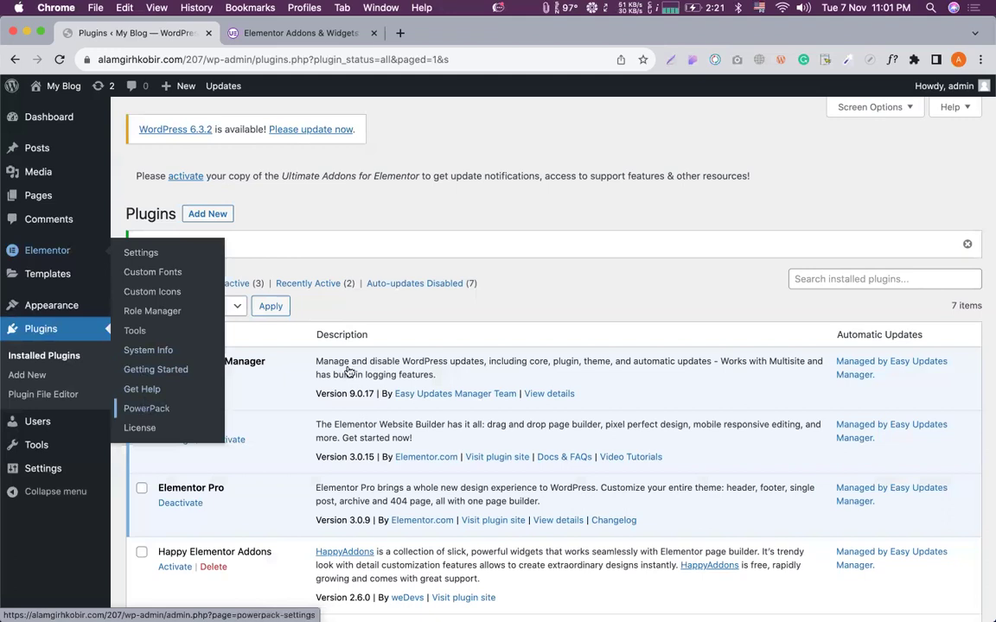
pyautogui.scroll(-5, 348, 371)
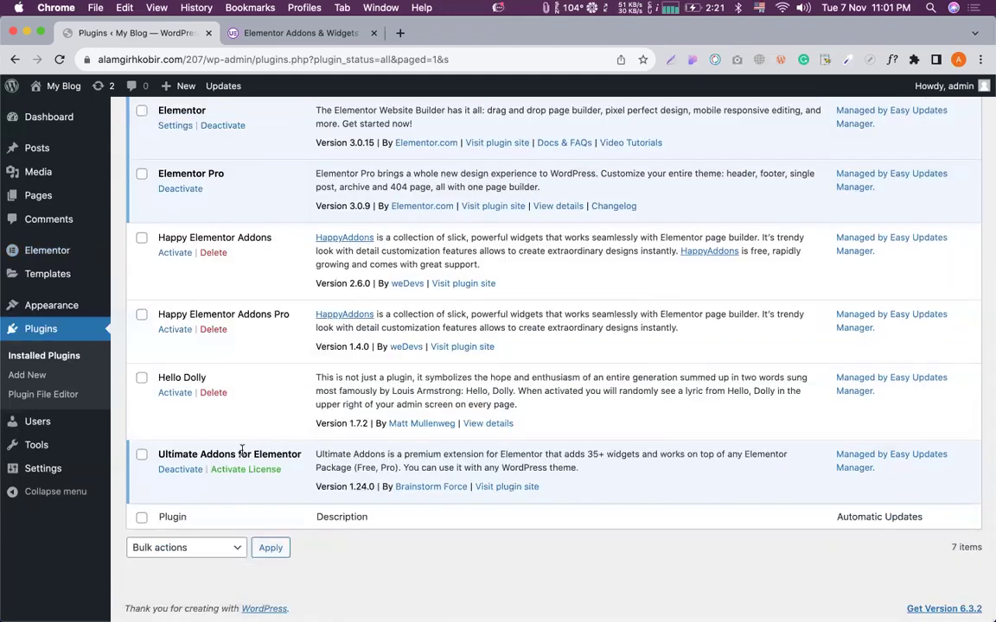
pyautogui.scroll(1, 242, 450)
pyautogui.scroll(2, 242, 449)
pyautogui.scroll(-4, 242, 449)
pyautogui.scroll(1, 246, 437)
pyautogui.scroll(5, 246, 434)
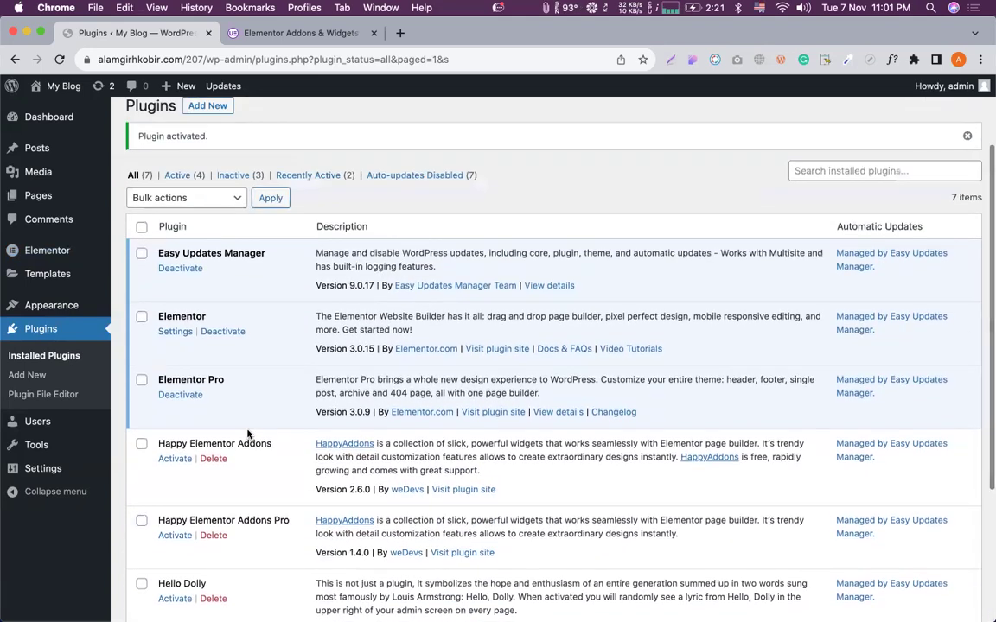
pyautogui.scroll(3, 298, 276)
pyautogui.scroll(-9, 300, 250)
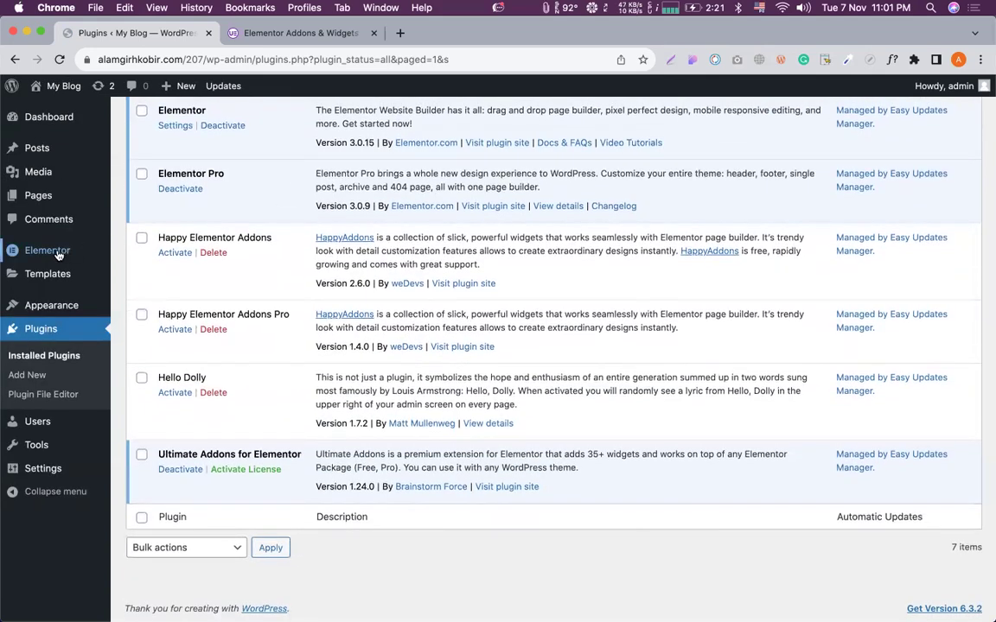
pyautogui.moveTo(48, 250)
pyautogui.click(149, 410)
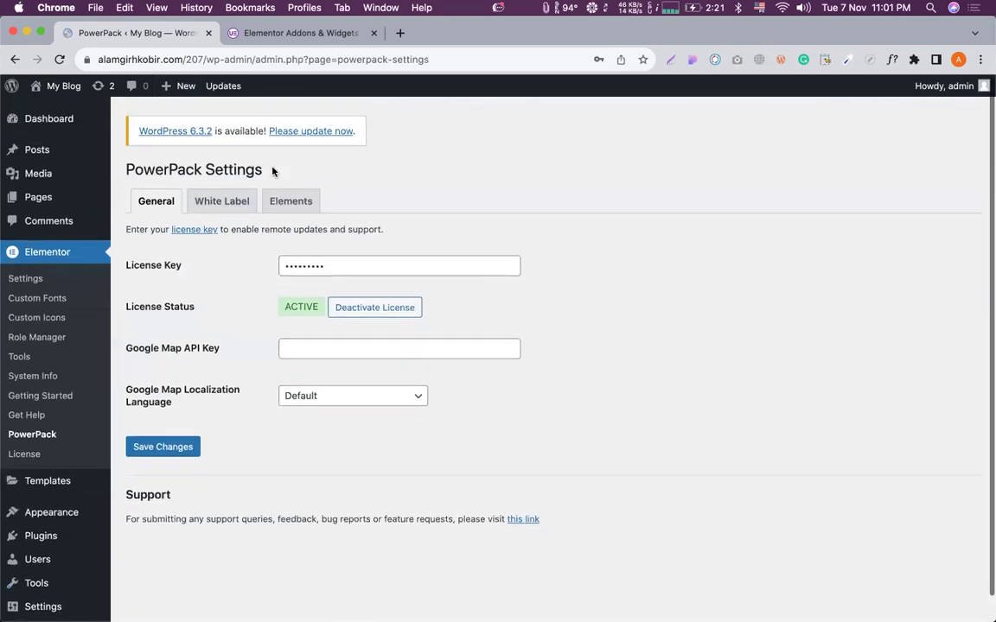
pyautogui.click(219, 198)
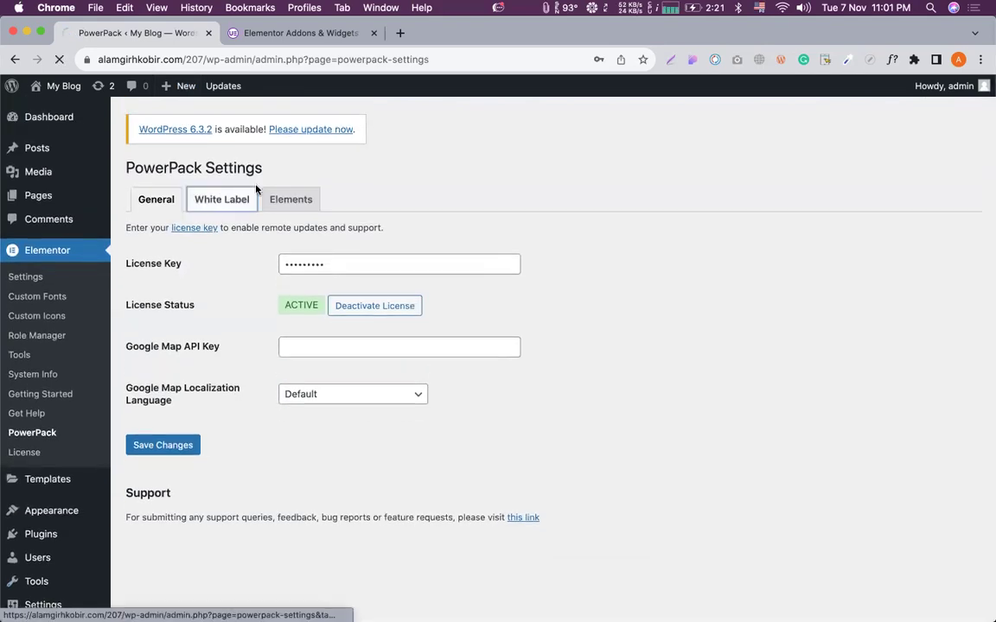
pyautogui.scroll(-5, 253, 250)
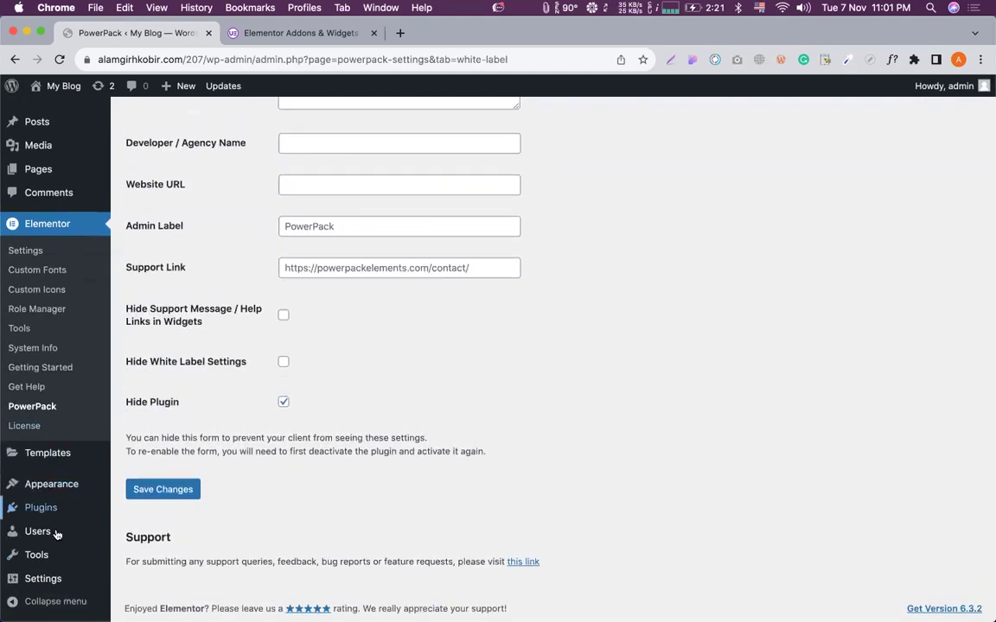
pyautogui.click(78, 509)
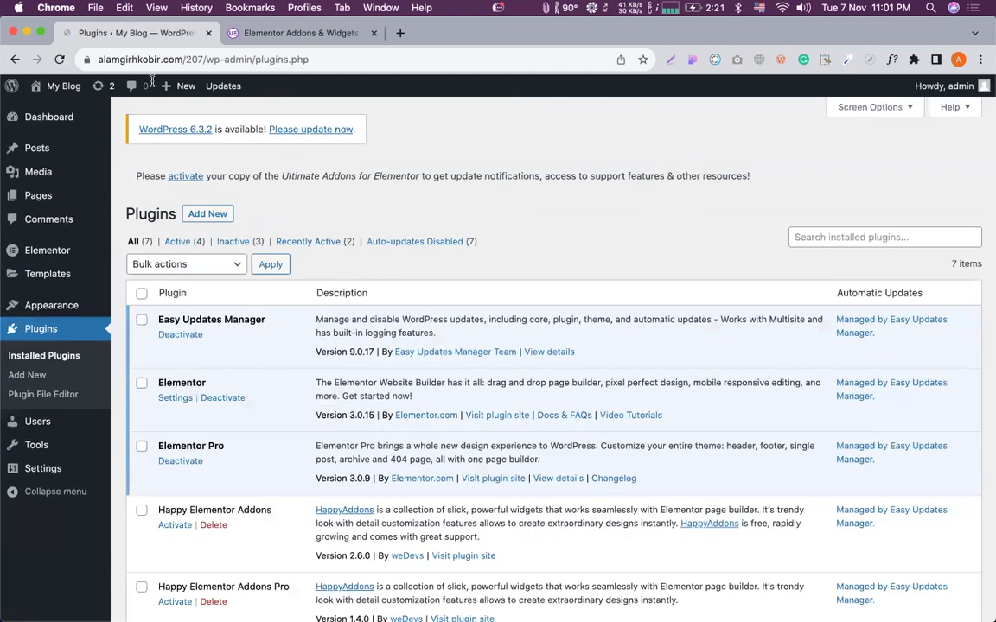
# Open the UAE settings page from the Settings menu in the sidebar.
pyautogui.scroll(-5, 211, 373)
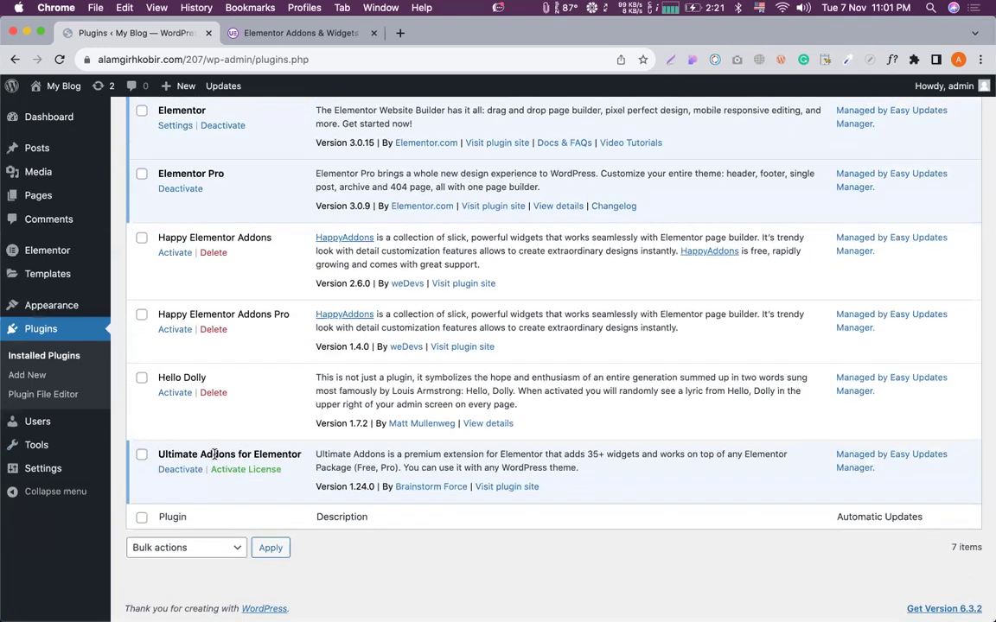
pyautogui.tripleClick(214, 453)
pyautogui.click(263, 453)
pyautogui.moveTo(48, 467)
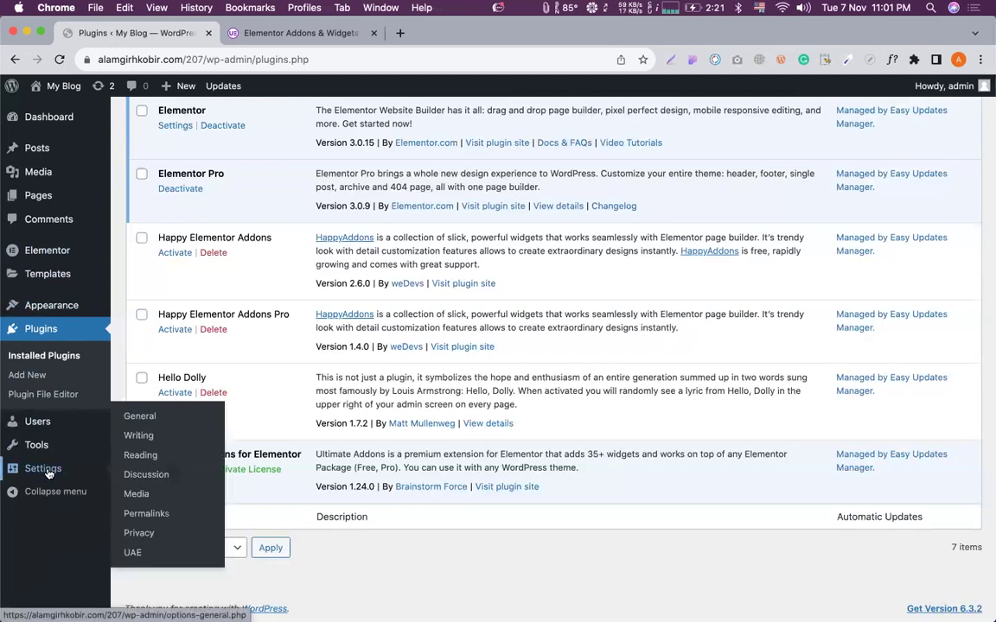
pyautogui.click(135, 557)
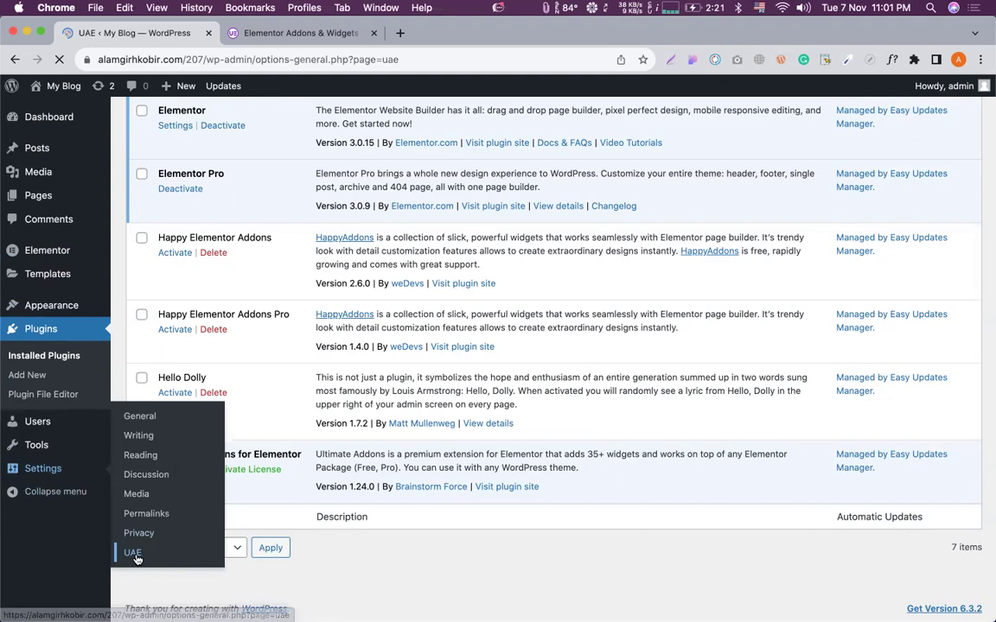
# Scroll through the UAE Widgets list to review the active widgets.
pyautogui.scroll(-1, 272, 334)
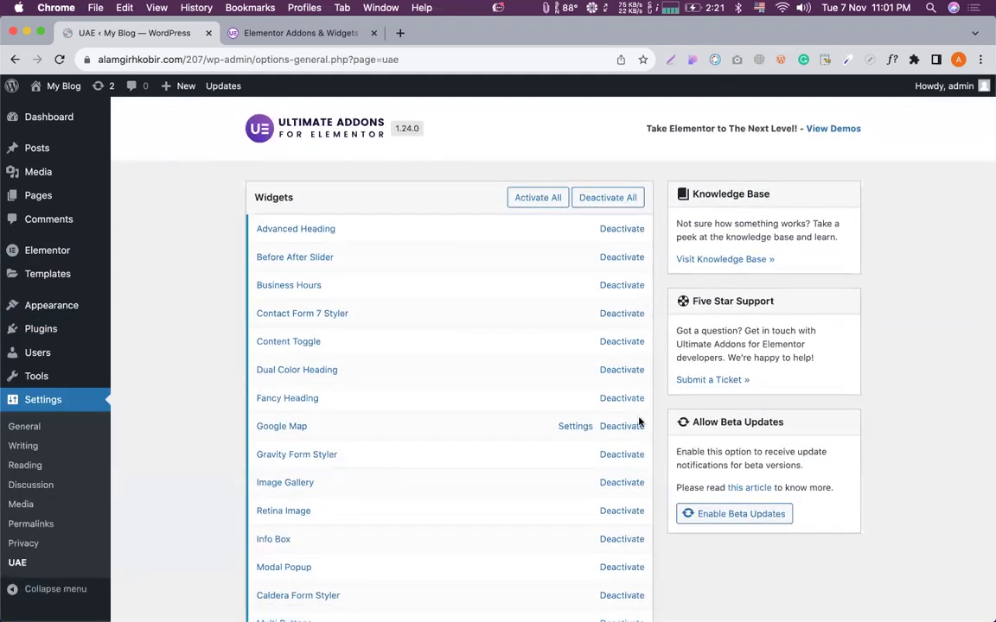
pyautogui.scroll(-5, 642, 440)
pyautogui.scroll(-10, 641, 443)
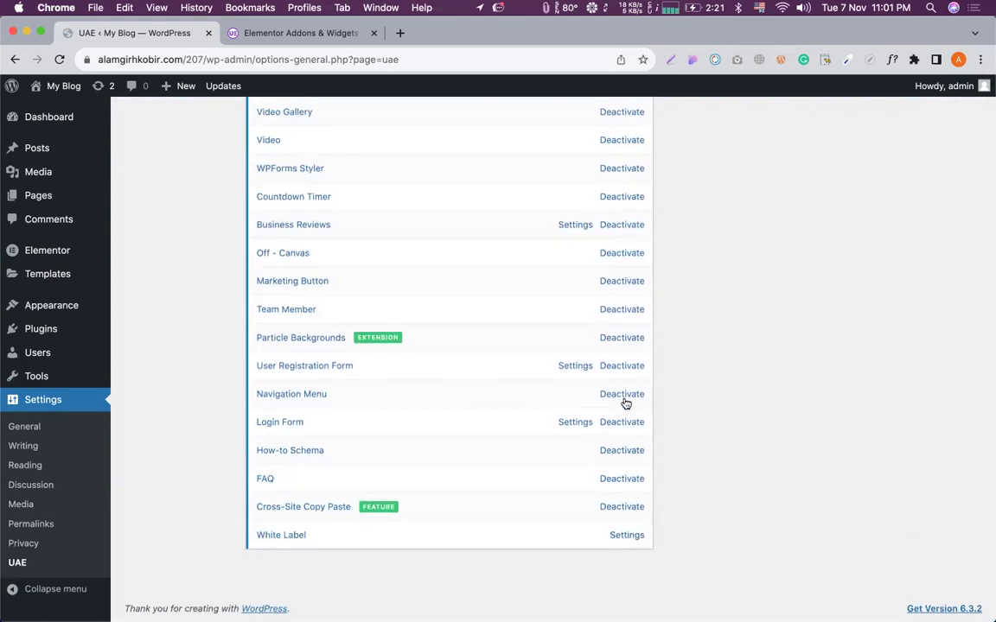
pyautogui.scroll(1, 605, 328)
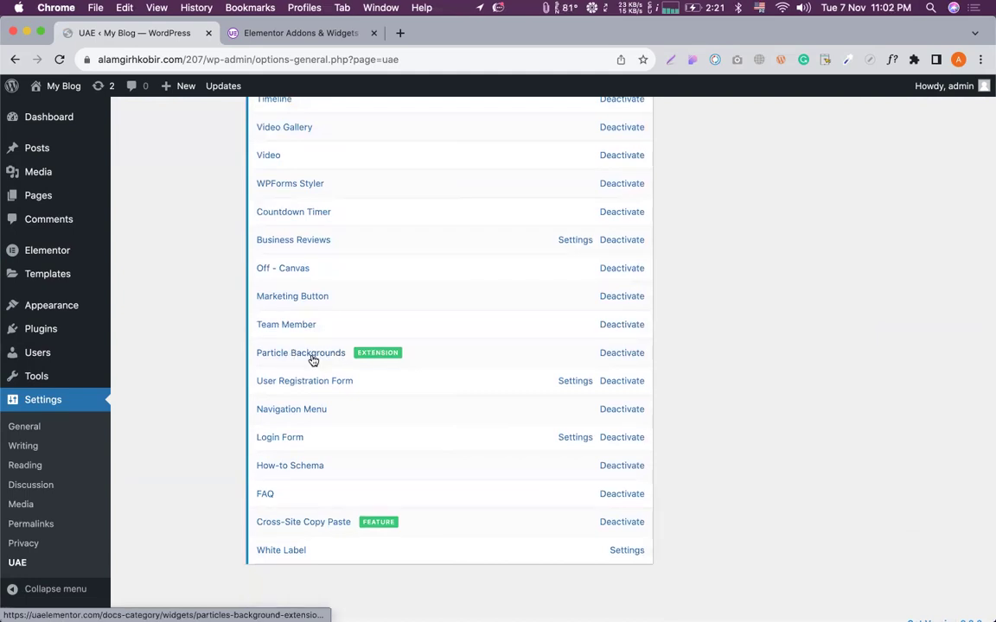
pyautogui.scroll(-1, 391, 351)
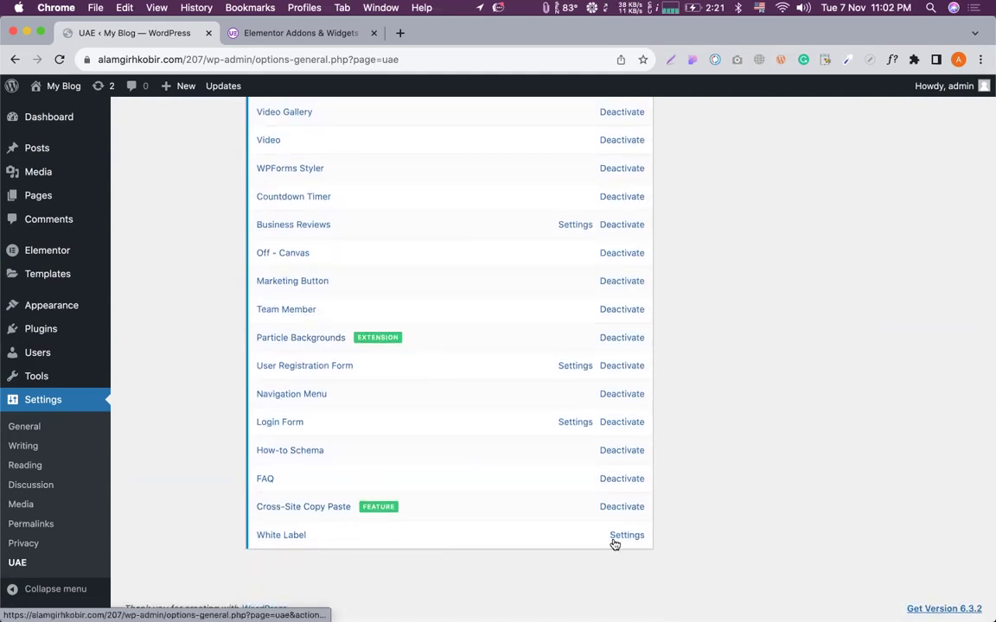
pyautogui.scroll(5, 623, 432)
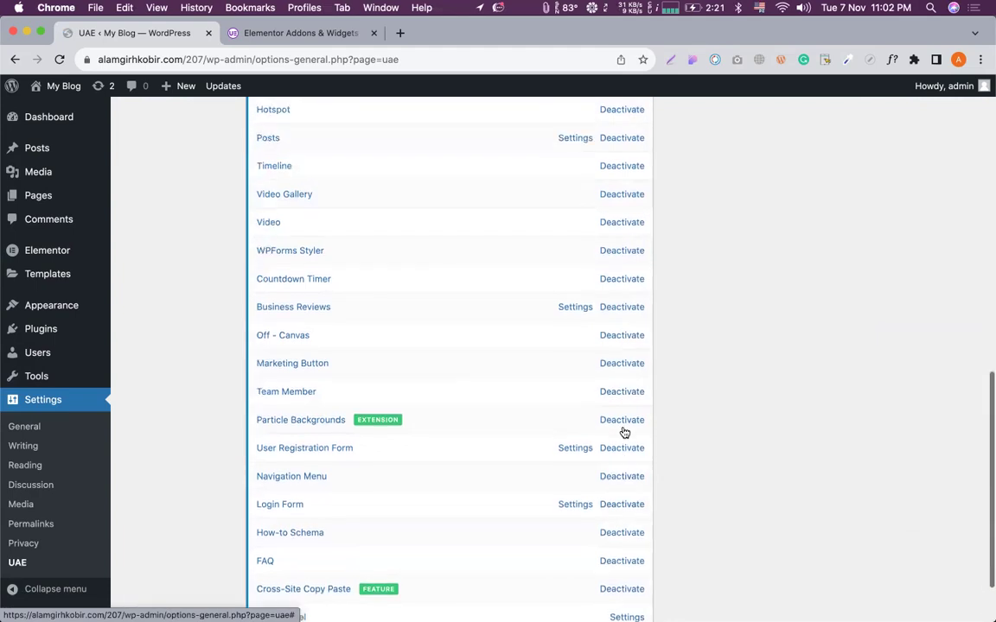
pyautogui.scroll(-5, 429, 435)
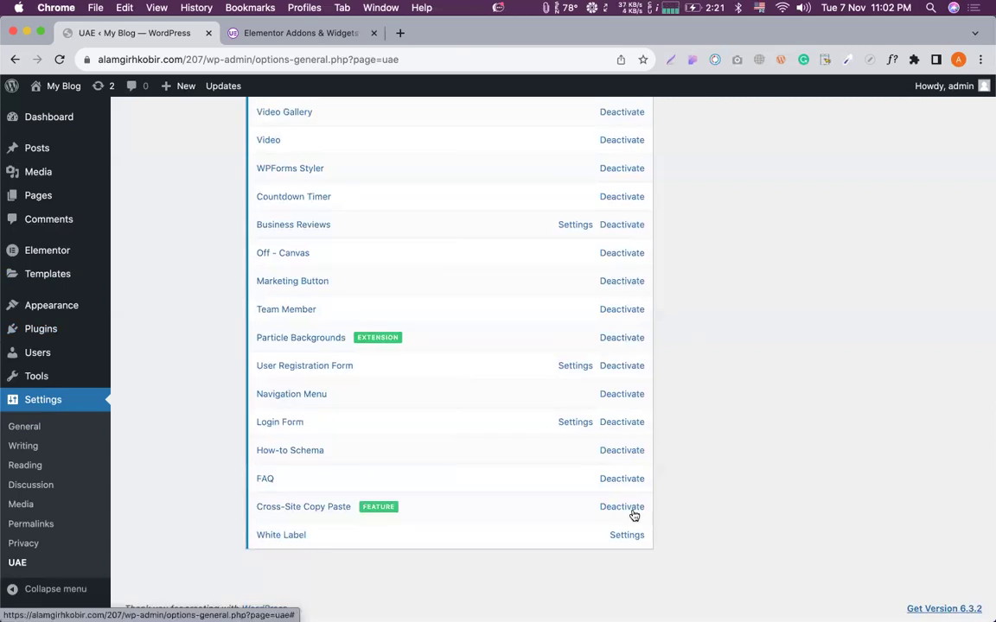
pyautogui.scroll(12, 578, 433)
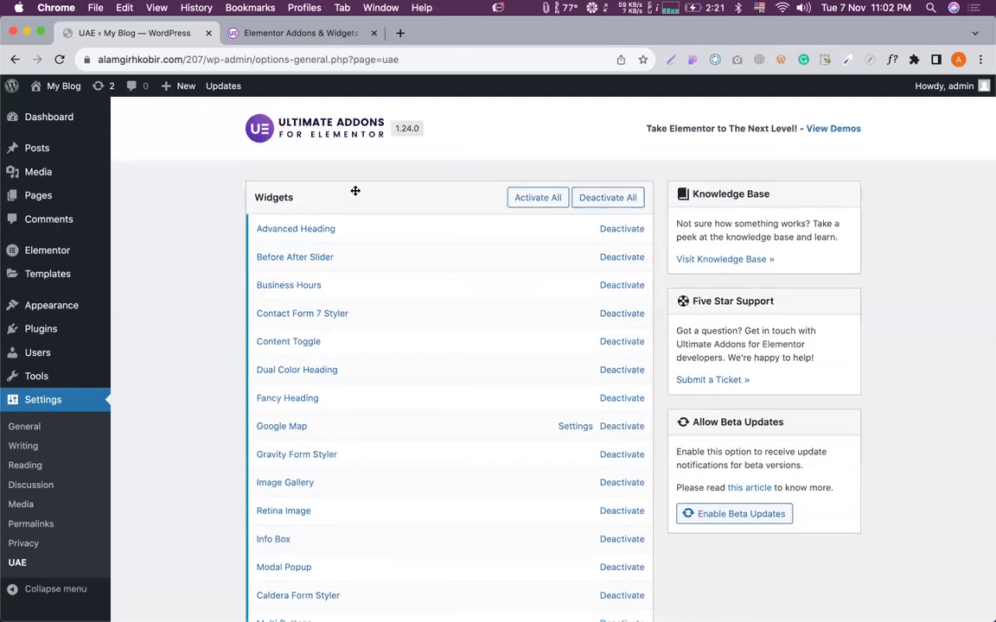
pyautogui.scroll(-12, 143, 365)
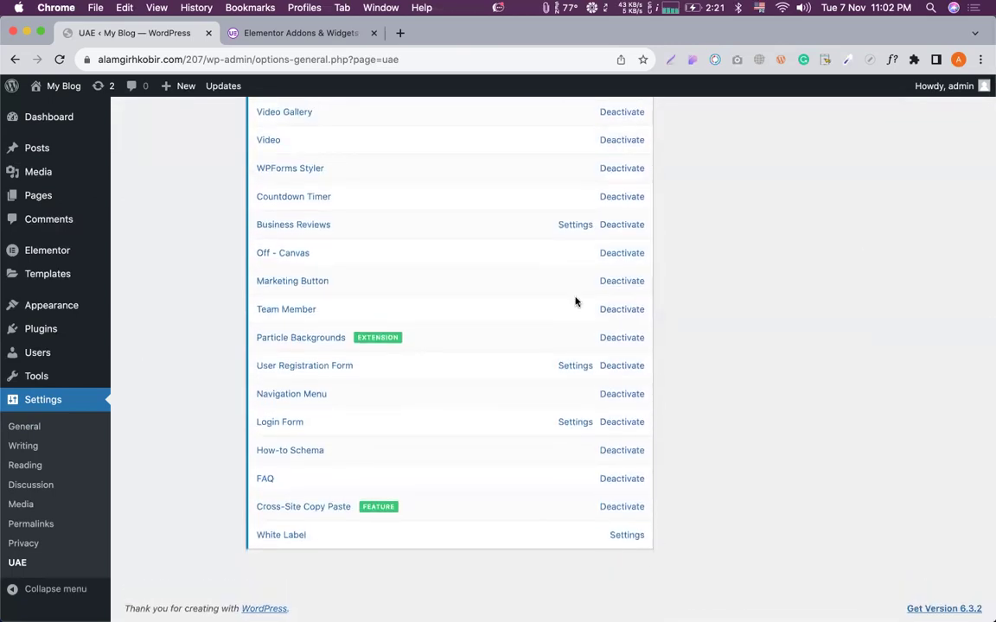
pyautogui.scroll(12, 575, 301)
# Create a new page titled 'UAE', reloading the editor after its load error.
pyautogui.click(103, 86)
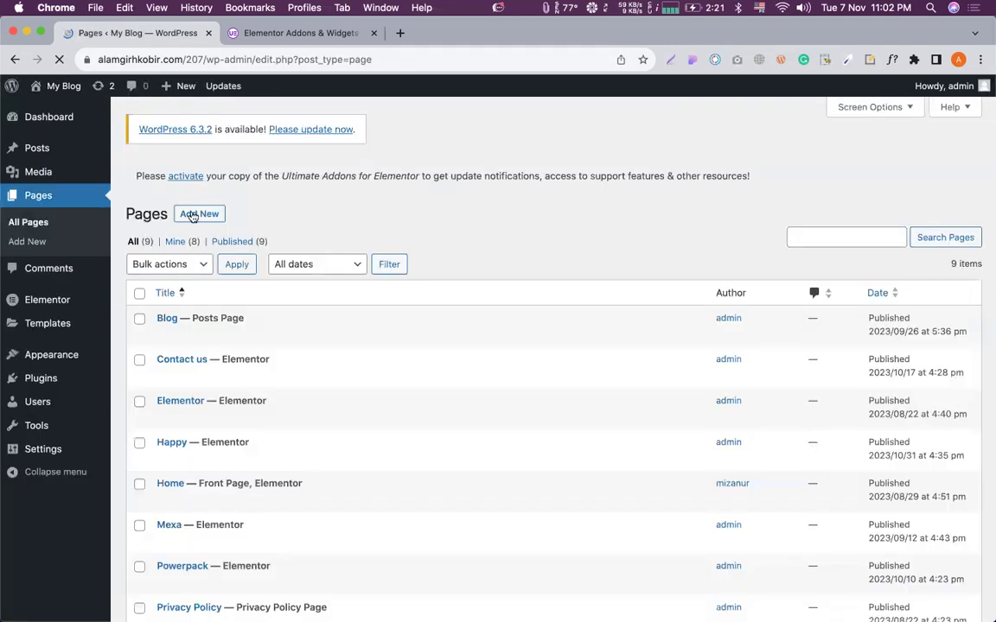
pyautogui.click(192, 216)
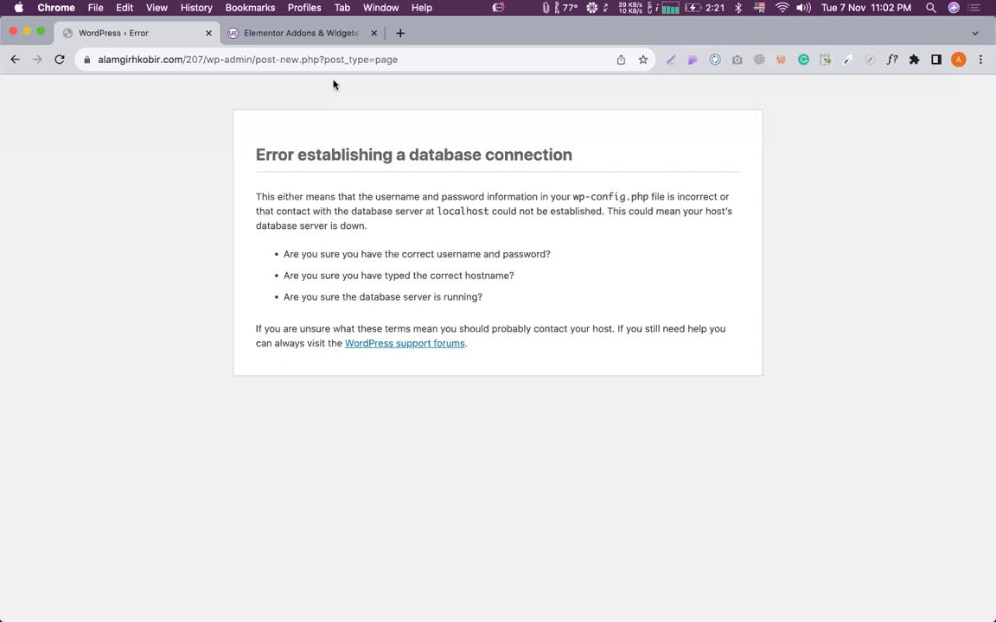
pyautogui.click(303, 57)
pyautogui.press('Return')
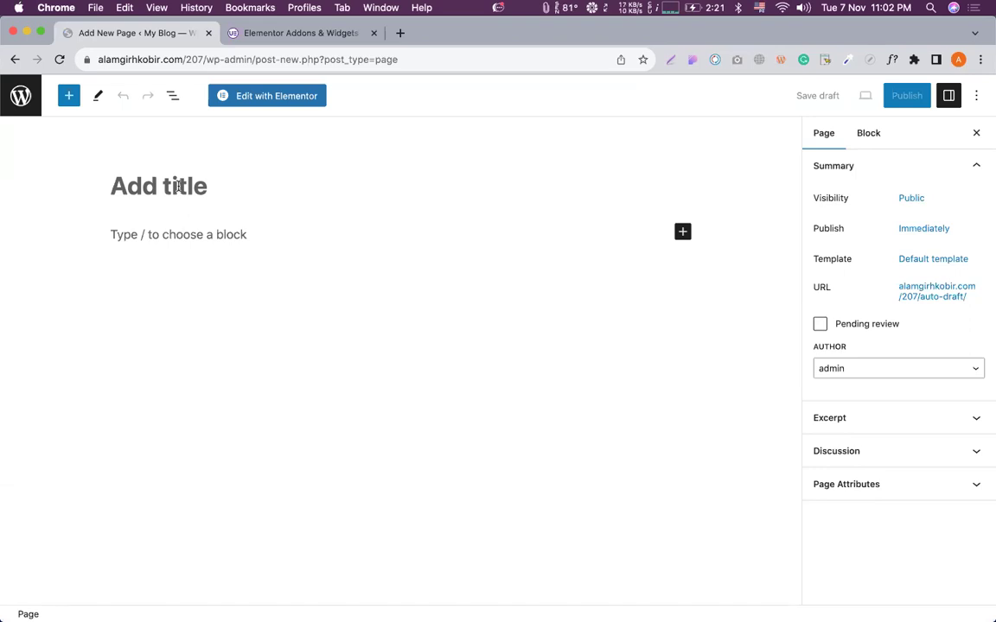
pyautogui.write('UAS')
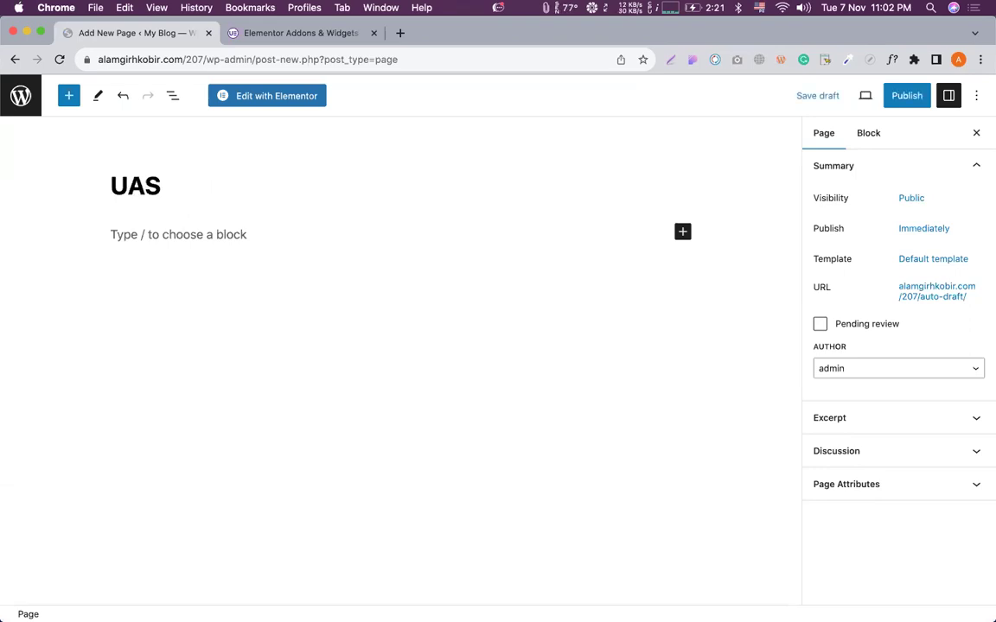
pyautogui.press('BackSpace')
pyautogui.write('E')
# Set the page template to Elementor Full Width and publish the page.
pyautogui.click(920, 260)
pyautogui.click(847, 365)
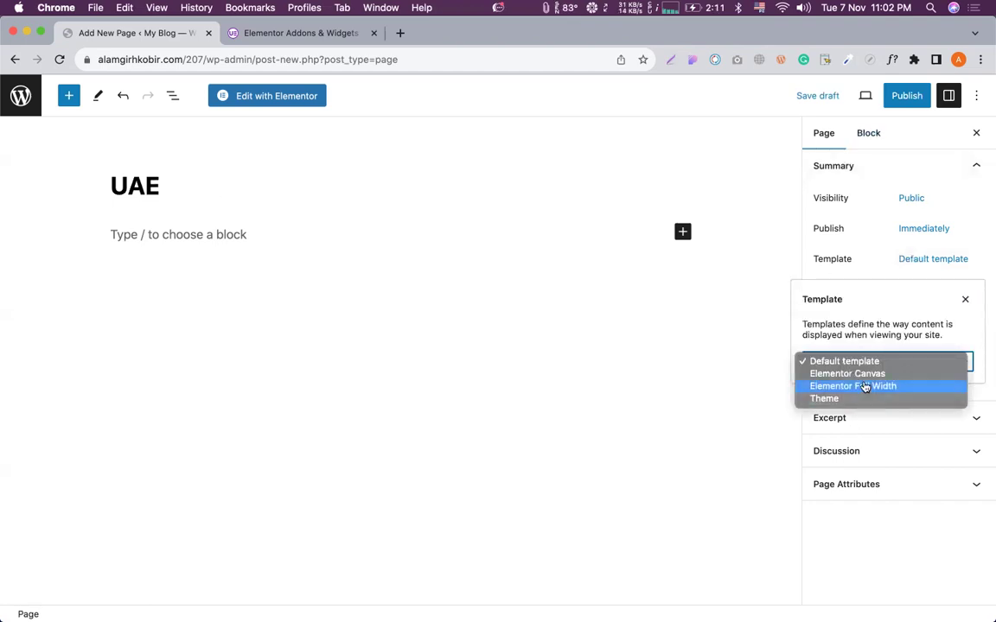
pyautogui.click(863, 386)
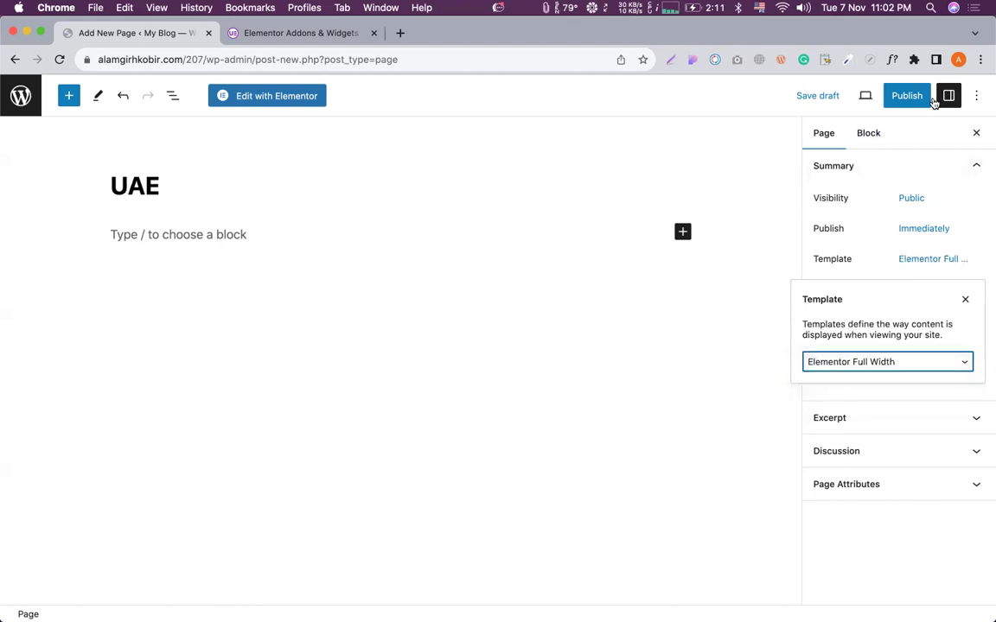
pyautogui.click(907, 96)
pyautogui.click(864, 96)
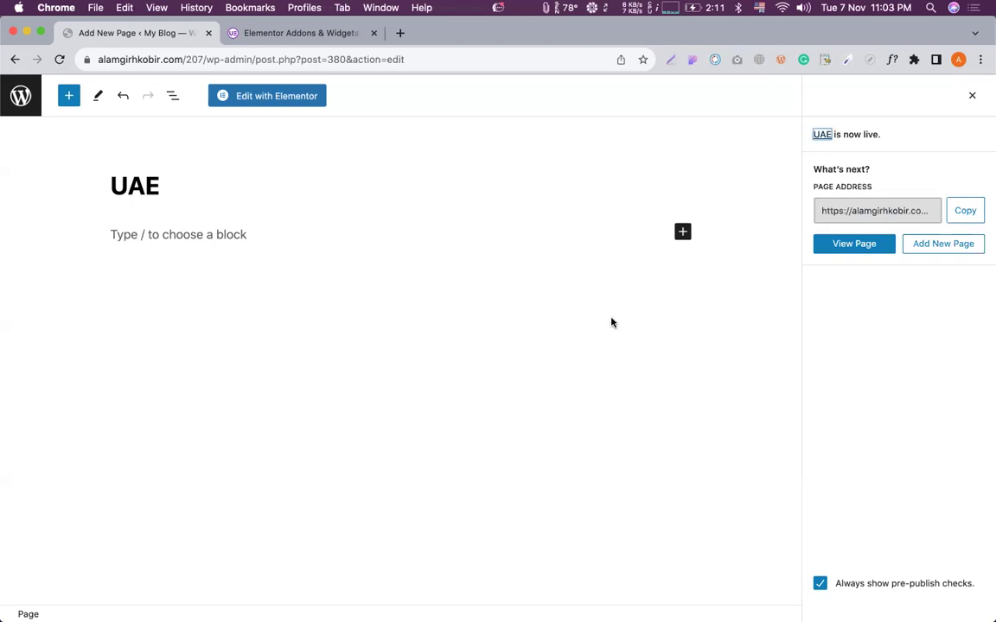
# Open the UAE page in the Elementor editor via Edit with Elementor.
pyautogui.click(238, 95)
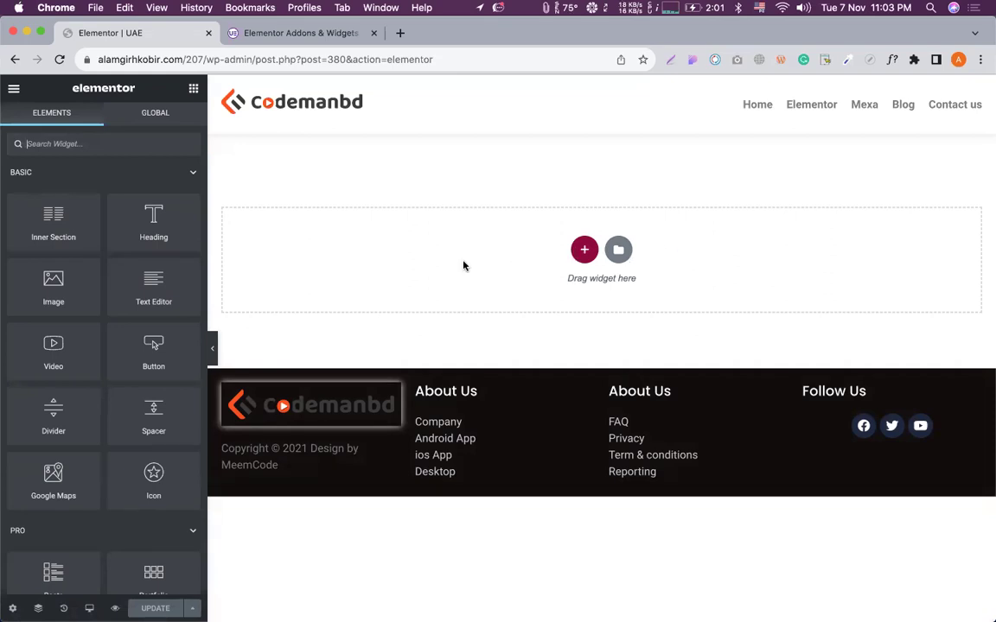
# Add a one-column section and collapse the BASIC, PRO and GENERAL widget categories.
pyautogui.click(584, 250)
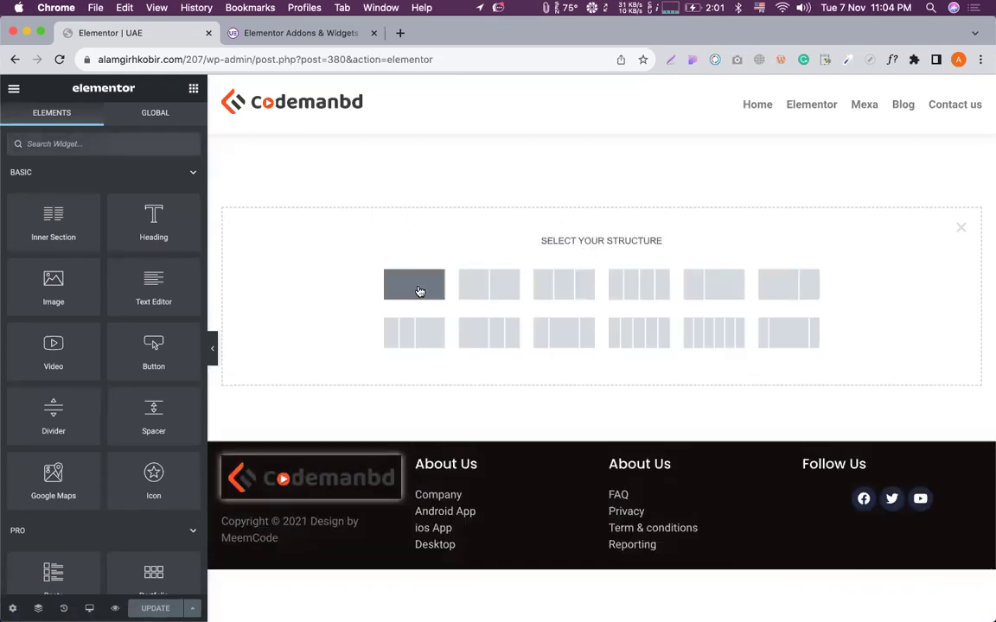
pyautogui.click(414, 284)
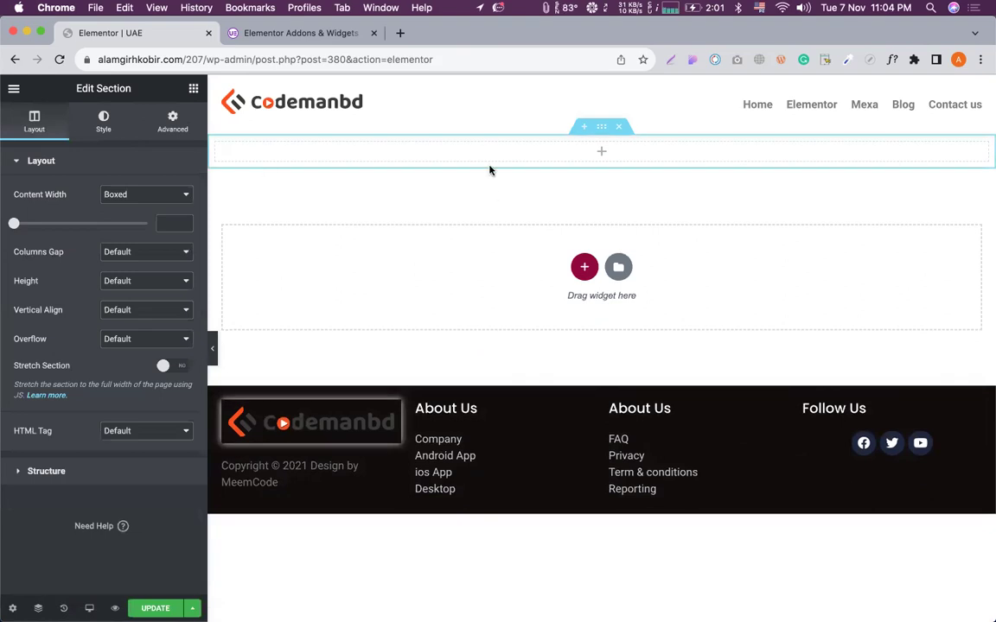
pyautogui.click(193, 88)
pyautogui.scroll(-15, 26, 366)
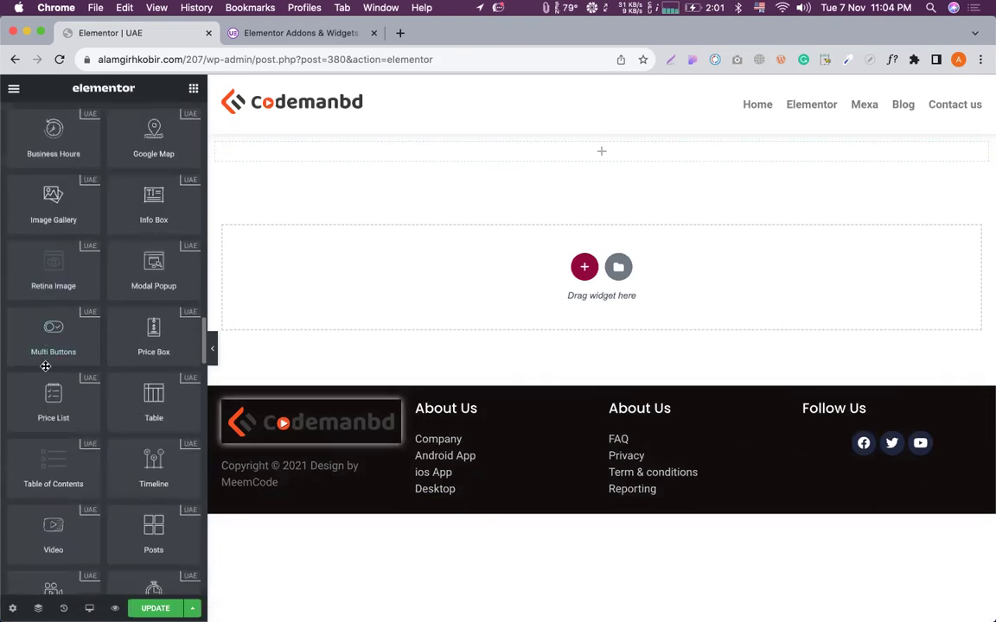
pyautogui.scroll(15, 46, 366)
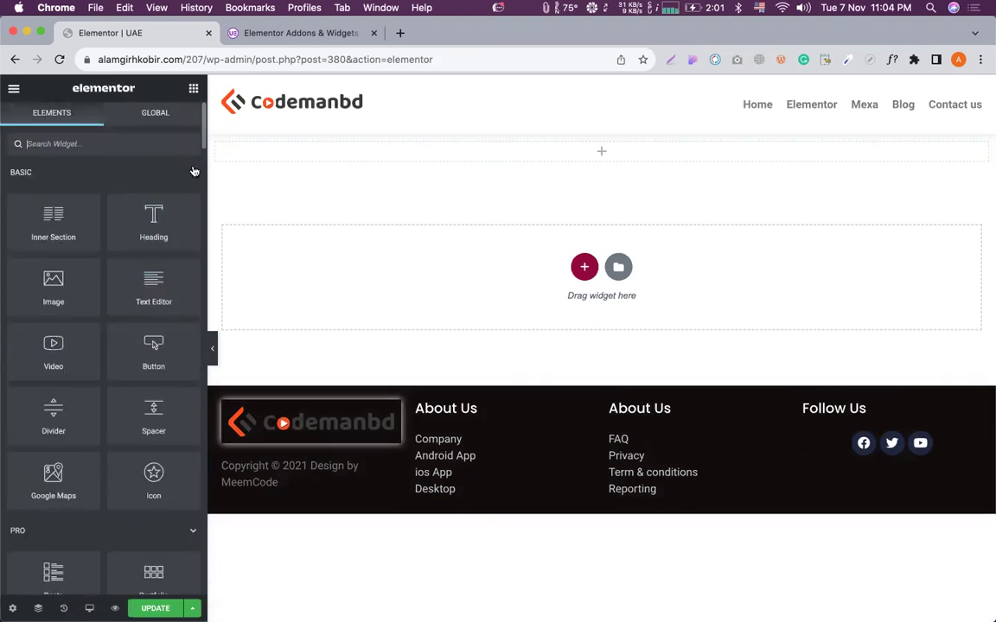
pyautogui.click(193, 172)
pyautogui.click(191, 211)
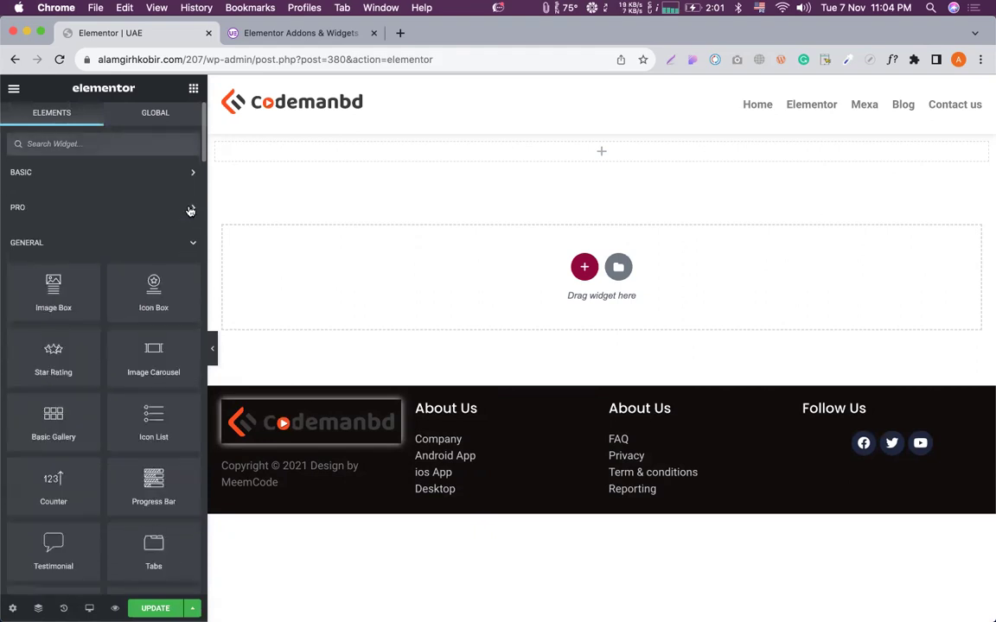
pyautogui.click(193, 245)
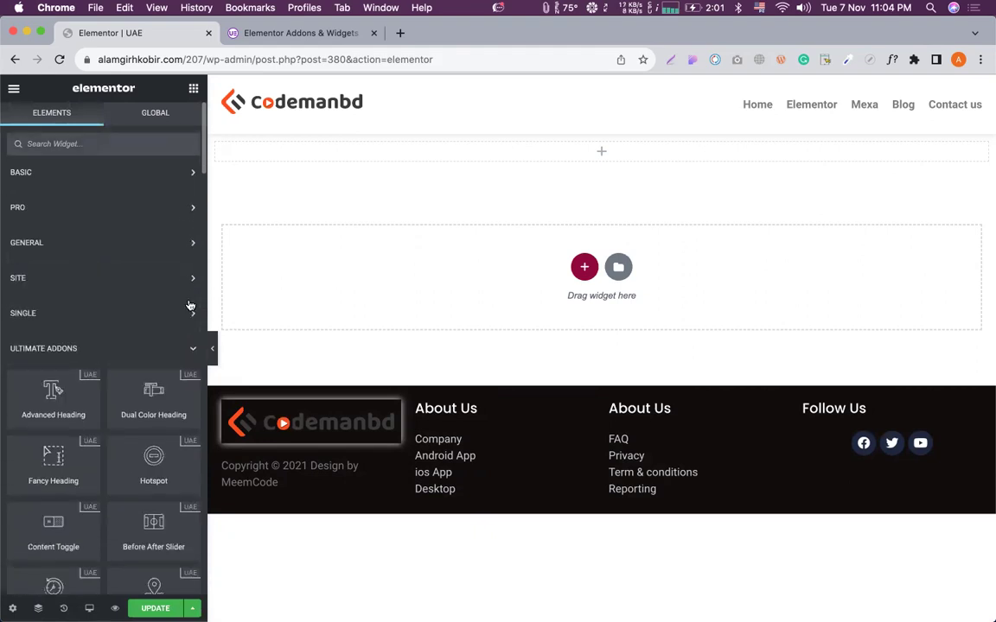
# Drop a UAE Advanced Heading at the page top and select its 'Design is a funny word' text.
pyautogui.scroll(-3, 192, 311)
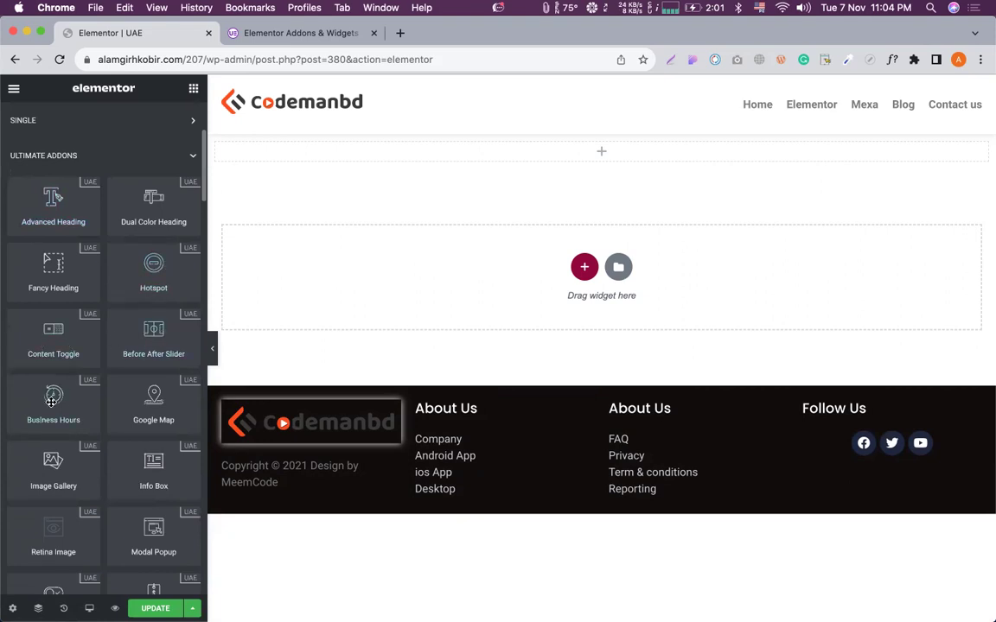
pyautogui.scroll(-5, 104, 397)
pyautogui.scroll(-8, 157, 402)
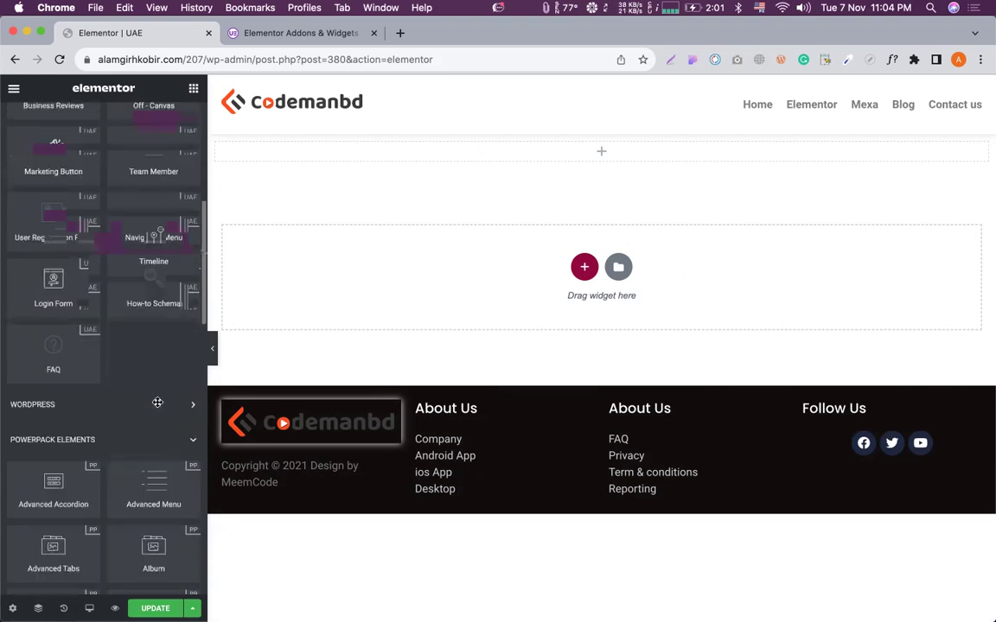
pyautogui.scroll(20, 157, 402)
pyautogui.scroll(-15, 157, 402)
pyautogui.scroll(-7, 157, 402)
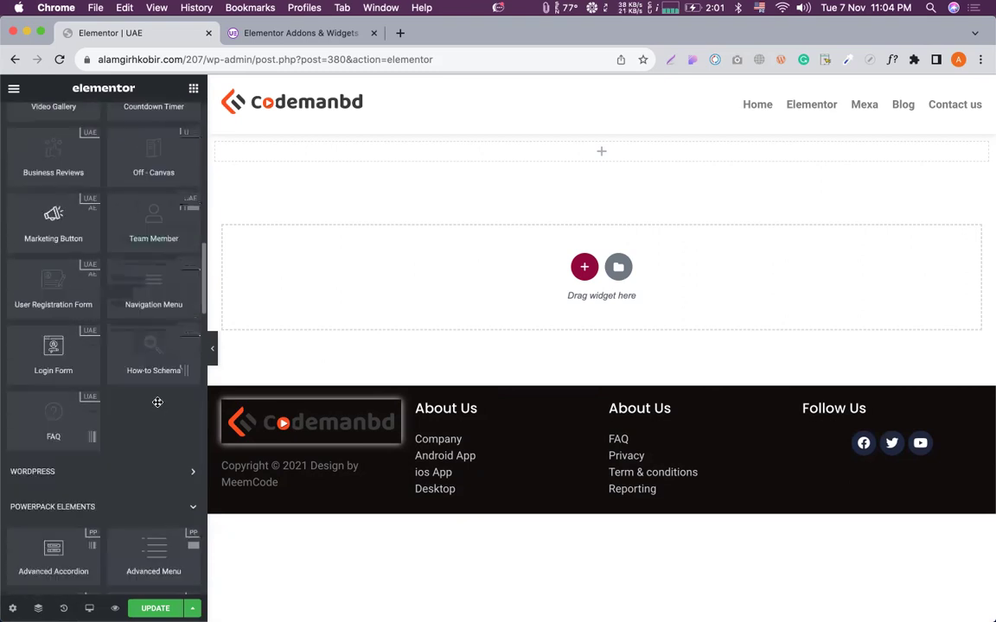
pyautogui.scroll(-2, 138, 262)
pyautogui.scroll(20, 135, 253)
pyautogui.scroll(-8, 135, 249)
pyautogui.scroll(-8, 136, 245)
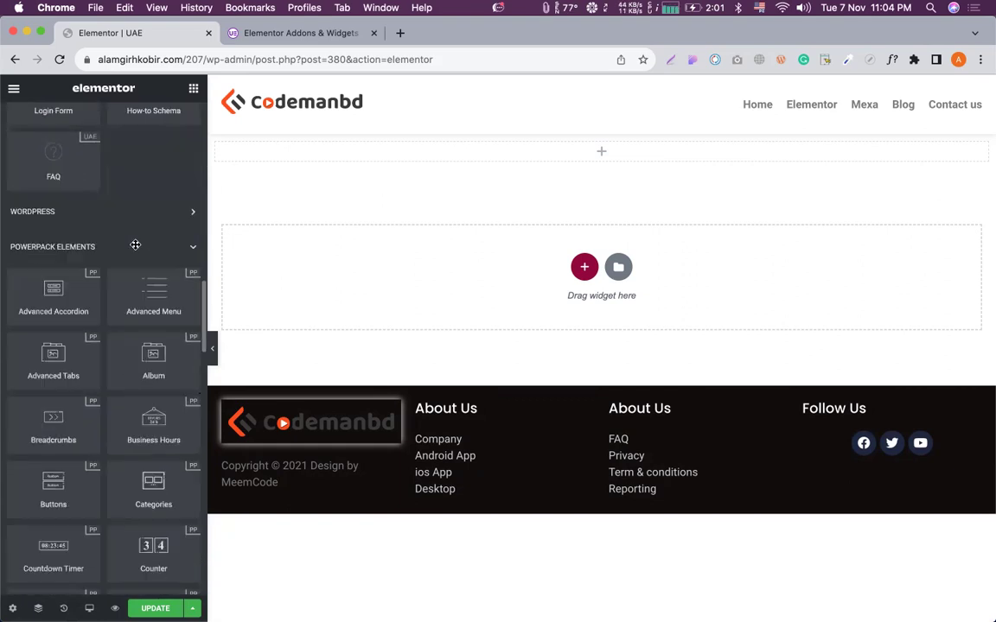
pyautogui.scroll(12, 107, 363)
pyautogui.scroll(8, 107, 363)
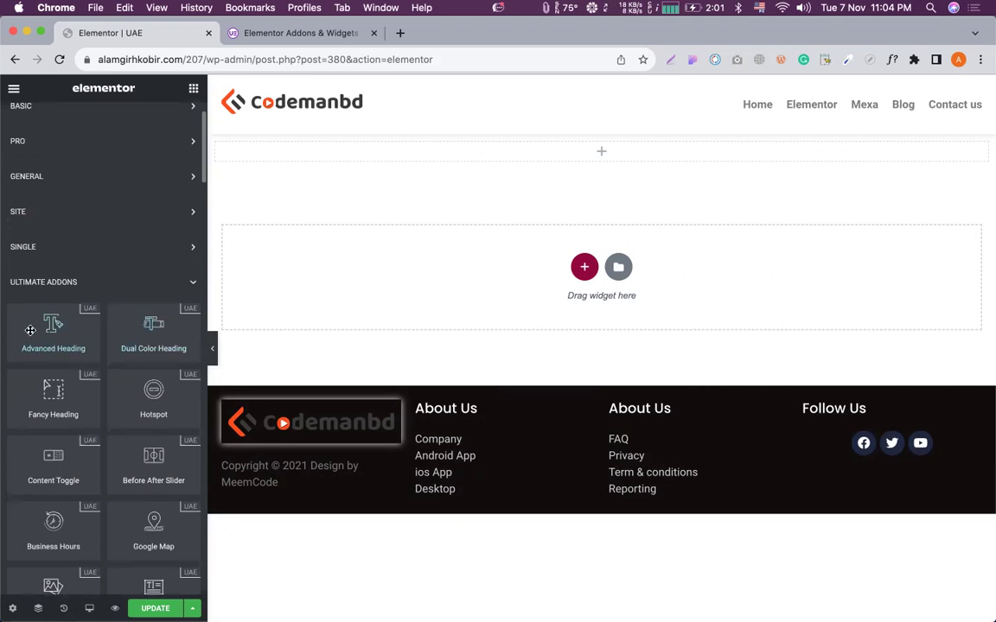
pyautogui.moveTo(30, 330); pyautogui.dragTo(436, 163)
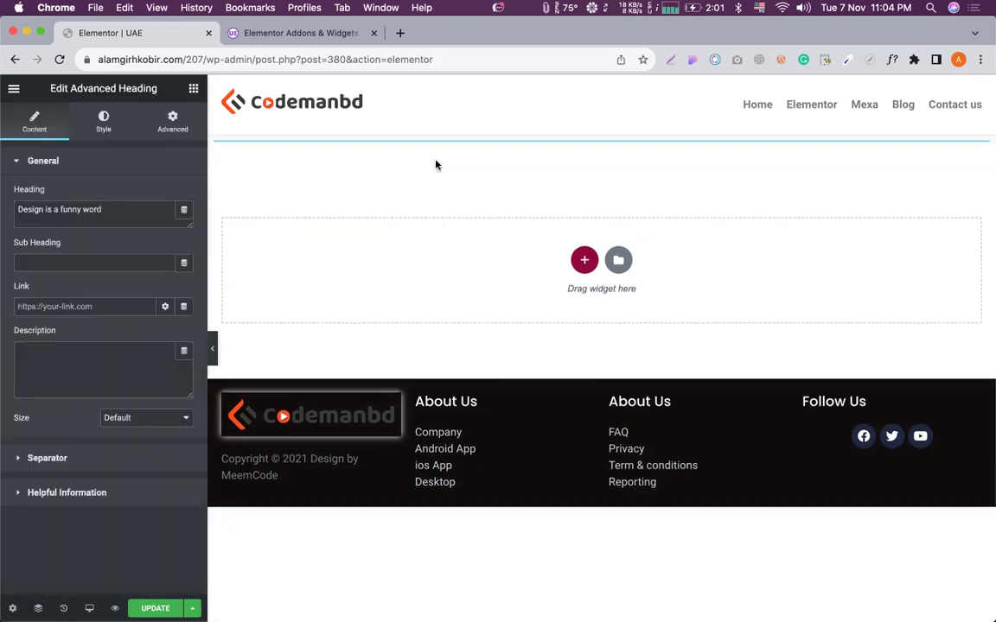
pyautogui.tripleClick(46, 202)
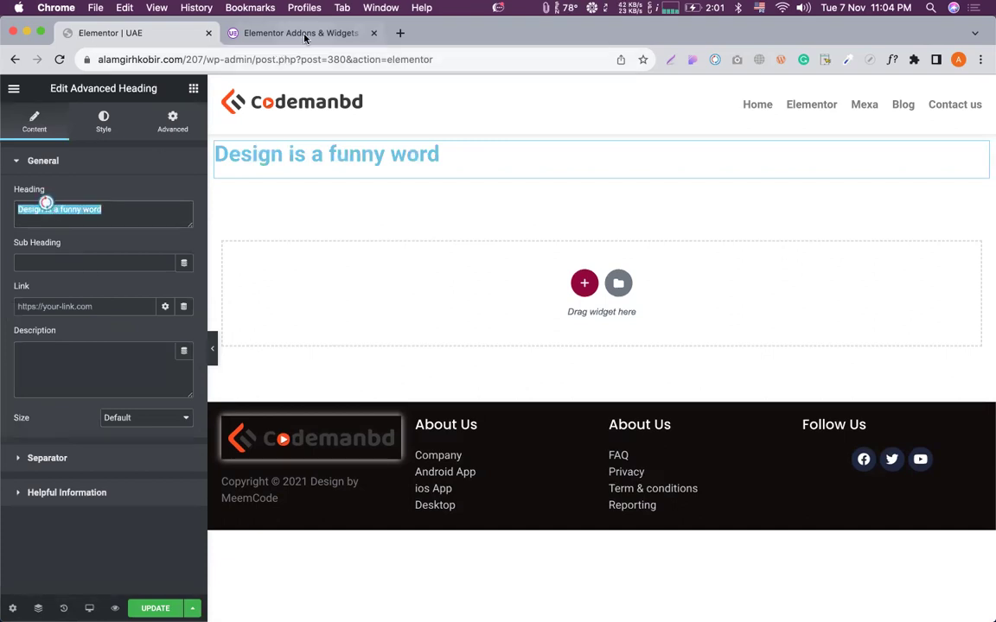
pyautogui.click(304, 33)
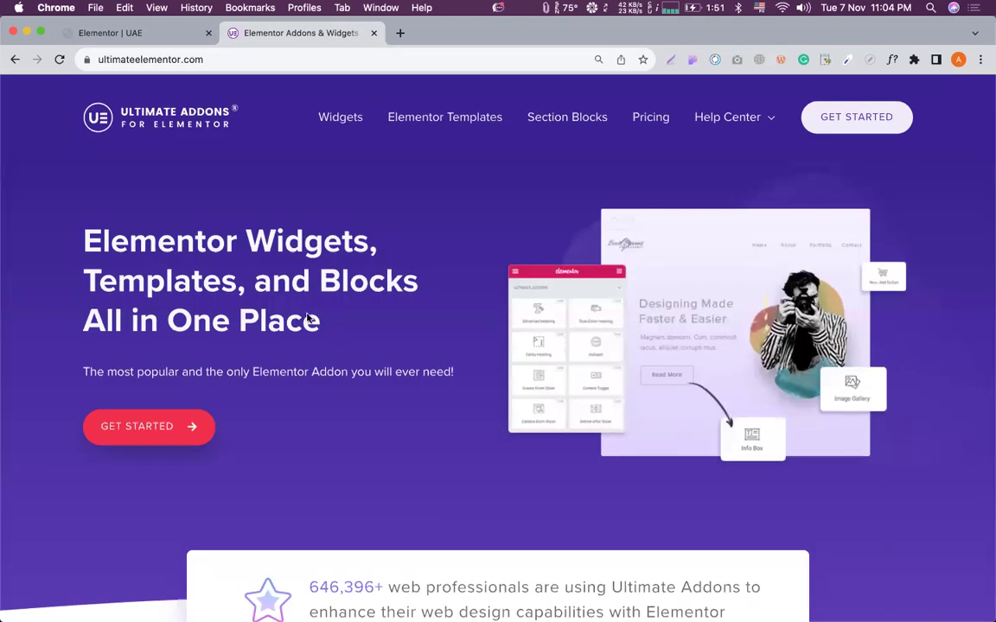
# Browse the Ultimate Addons site, selecting candidate headings and paragraphs to copy.
pyautogui.moveTo(76, 236); pyautogui.dragTo(459, 307)
pyautogui.click(420, 375)
pyautogui.moveTo(75, 375); pyautogui.dragTo(74, 373)
pyautogui.scroll(-10, 74, 372)
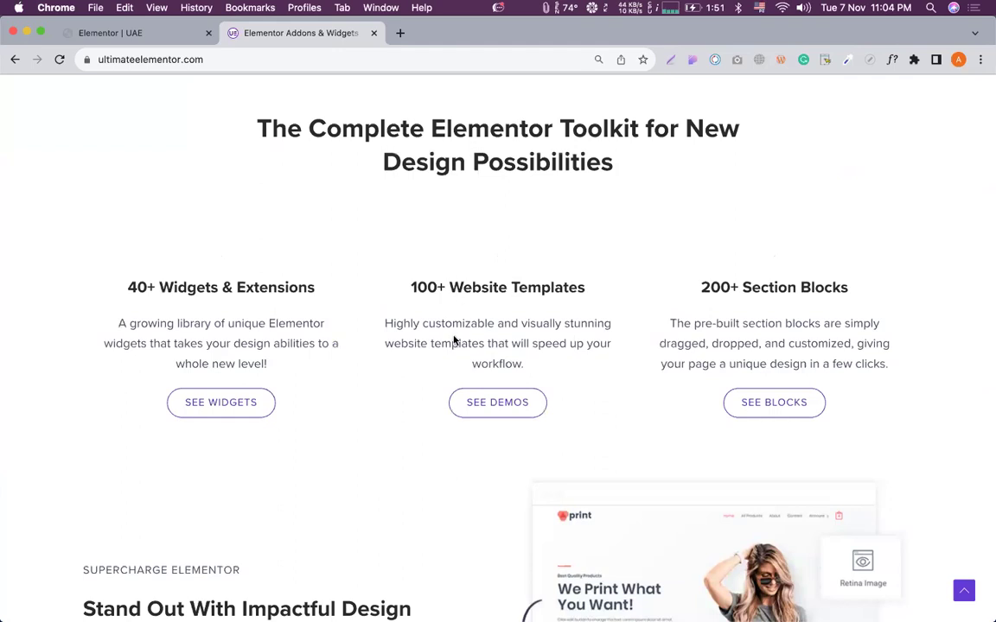
pyautogui.scroll(-7, 454, 341)
pyautogui.tripleClick(228, 219)
pyautogui.scroll(-6, 299, 250)
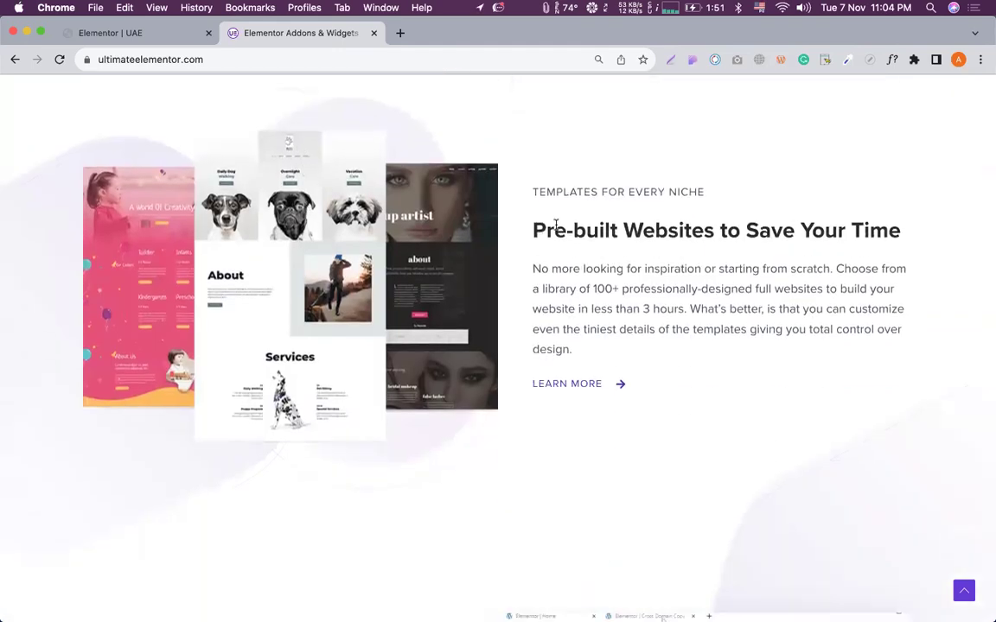
pyautogui.tripleClick(577, 285)
pyautogui.click(642, 303)
pyautogui.scroll(-5, 640, 306)
pyautogui.tripleClick(229, 234)
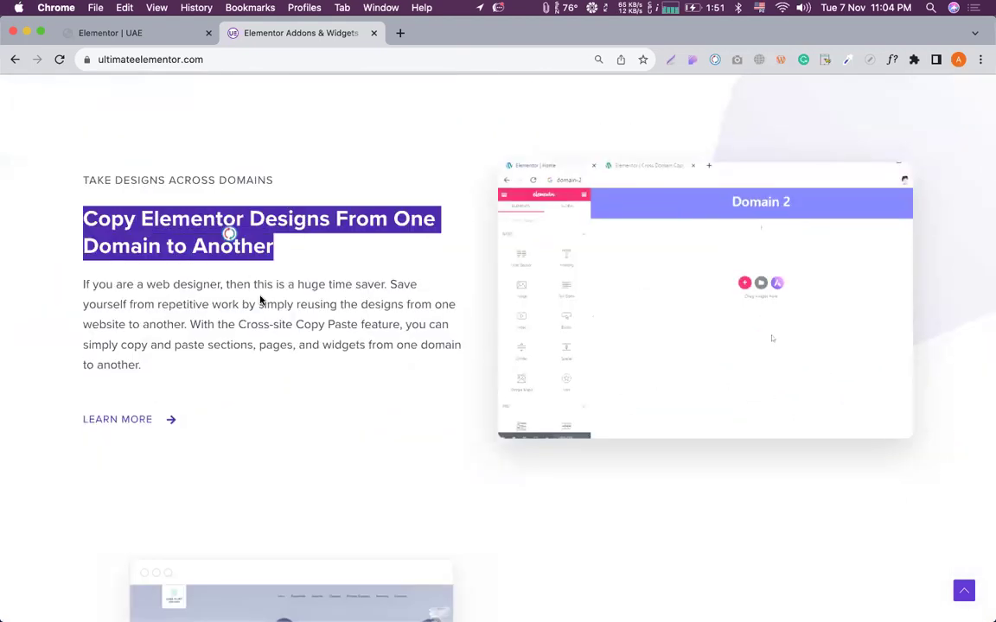
pyautogui.tripleClick(257, 286)
pyautogui.scroll(-10, 339, 330)
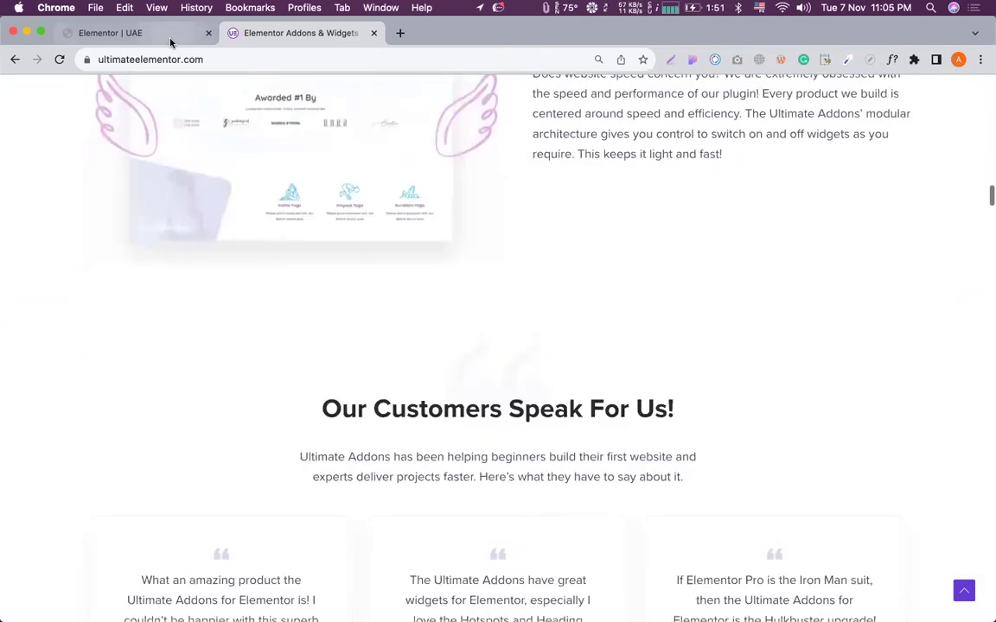
# Paste 'Keep Your Website Light by Loading Only What Is Needed' as the heading text.
pyautogui.click(170, 39)
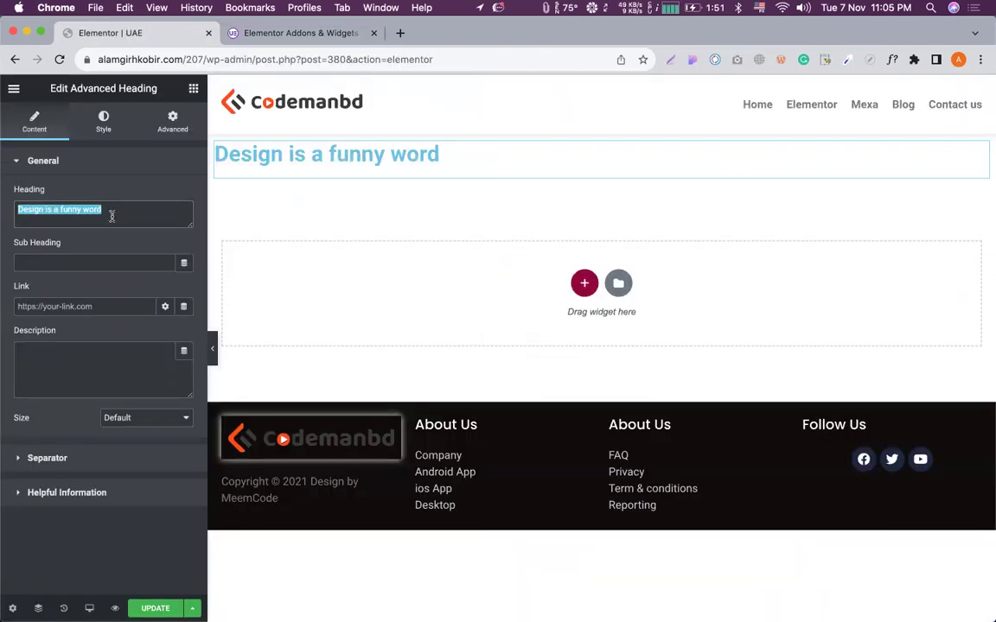
pyautogui.click(111, 212)
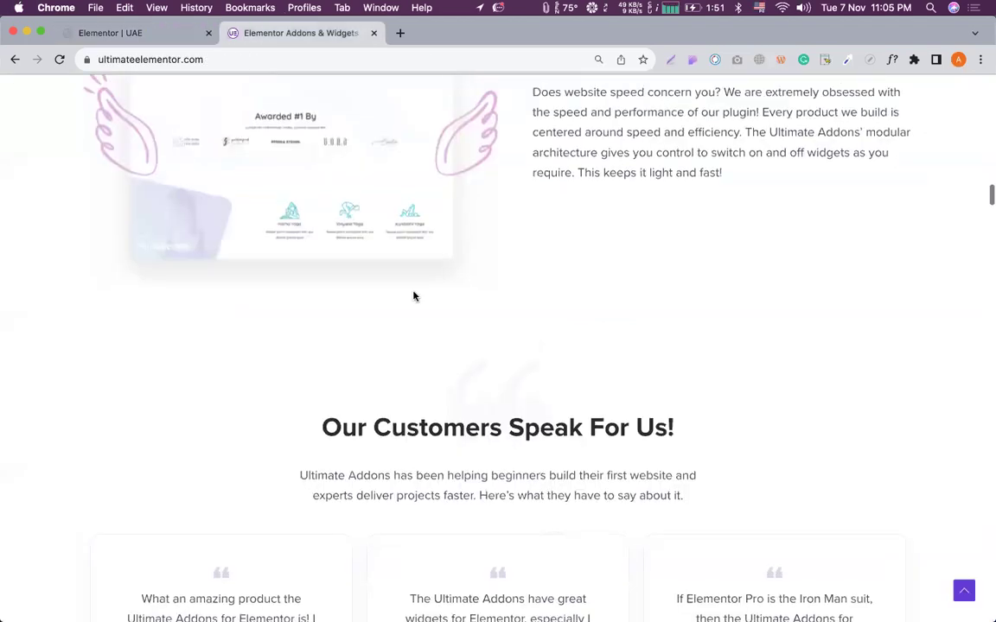
pyautogui.scroll(5, 412, 296)
pyautogui.tripleClick(625, 356)
pyautogui.press('super+c')
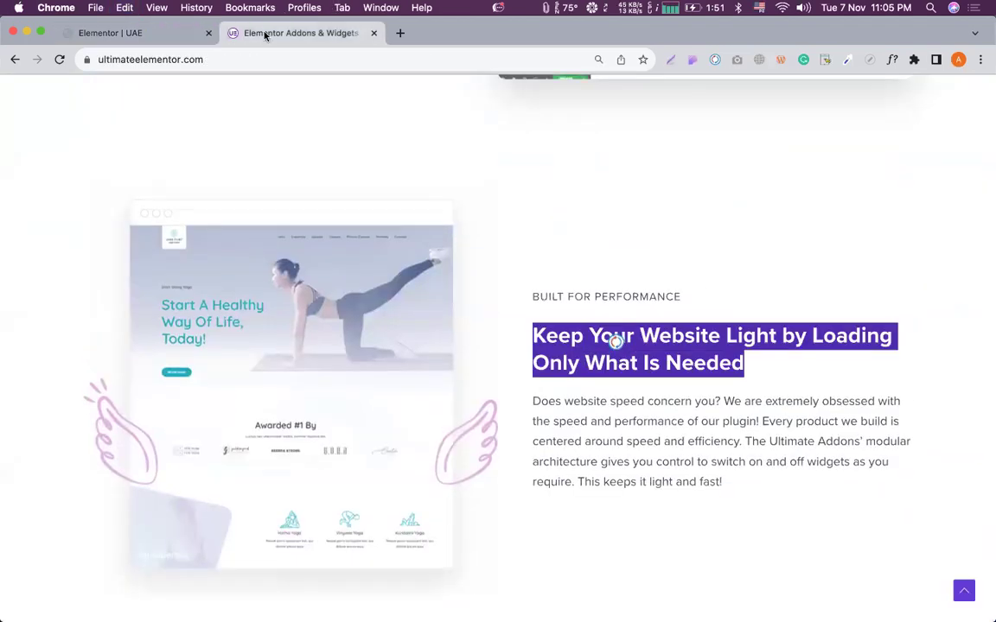
pyautogui.click(149, 36)
pyautogui.press('super+a')
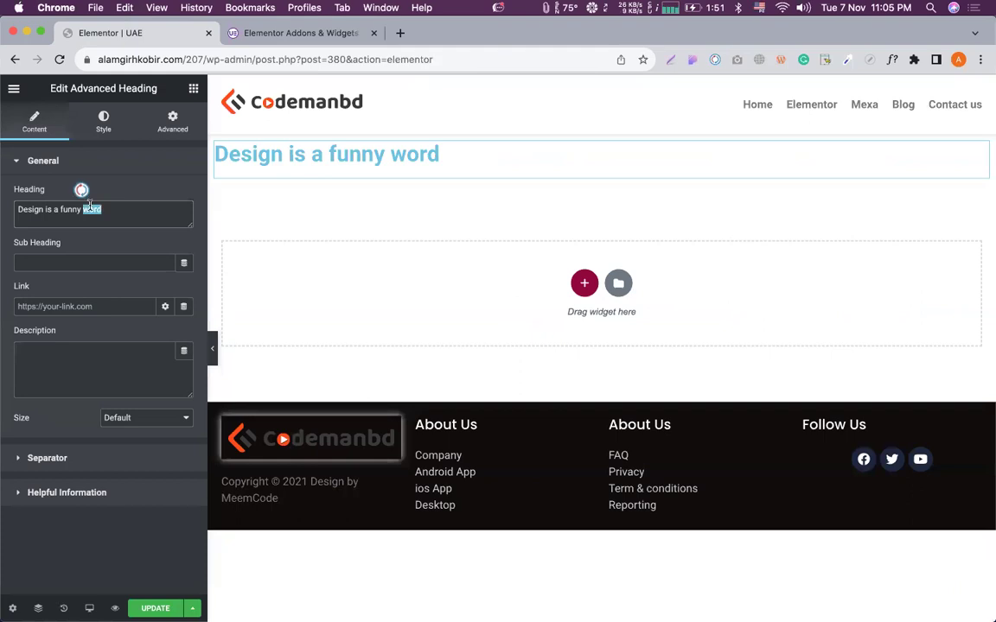
pyautogui.press('super+v')
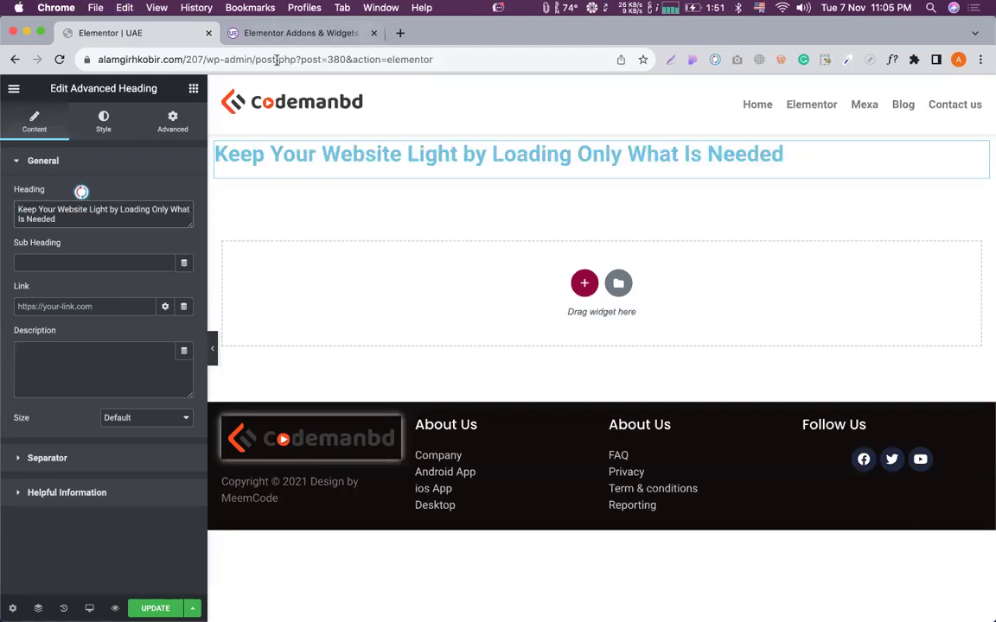
pyautogui.click(13, 89)
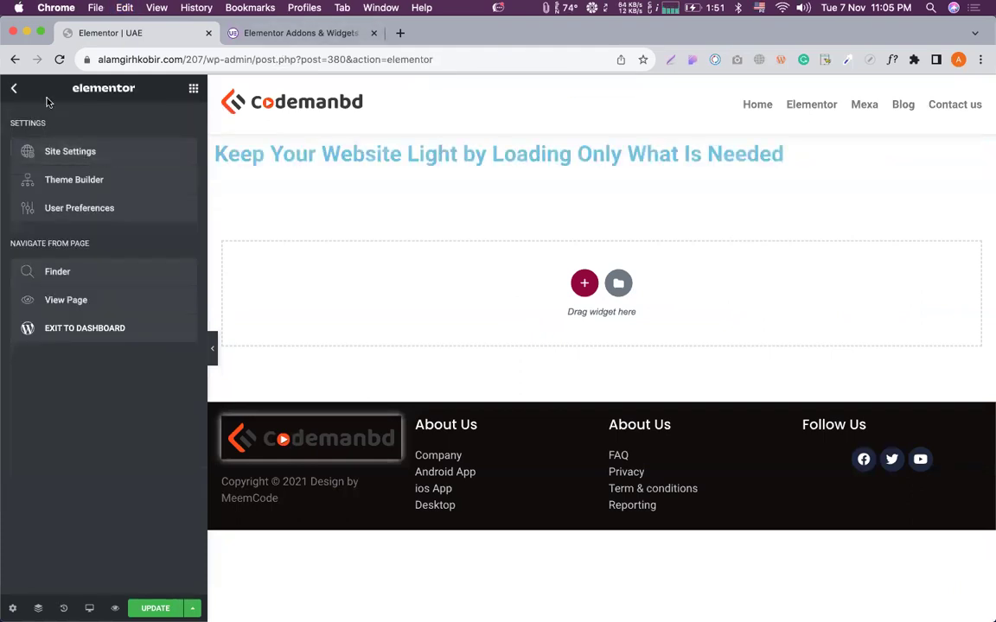
# Select the website-speed paragraph on the Ultimate Addons site.
pyautogui.click(253, 32)
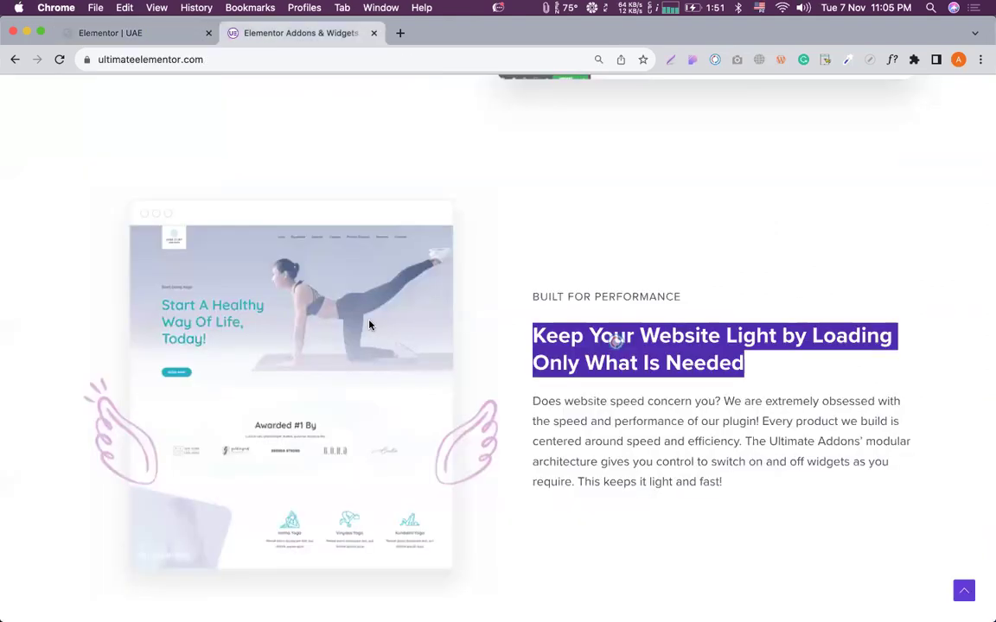
pyautogui.tripleClick(589, 418)
pyautogui.press('super+c')
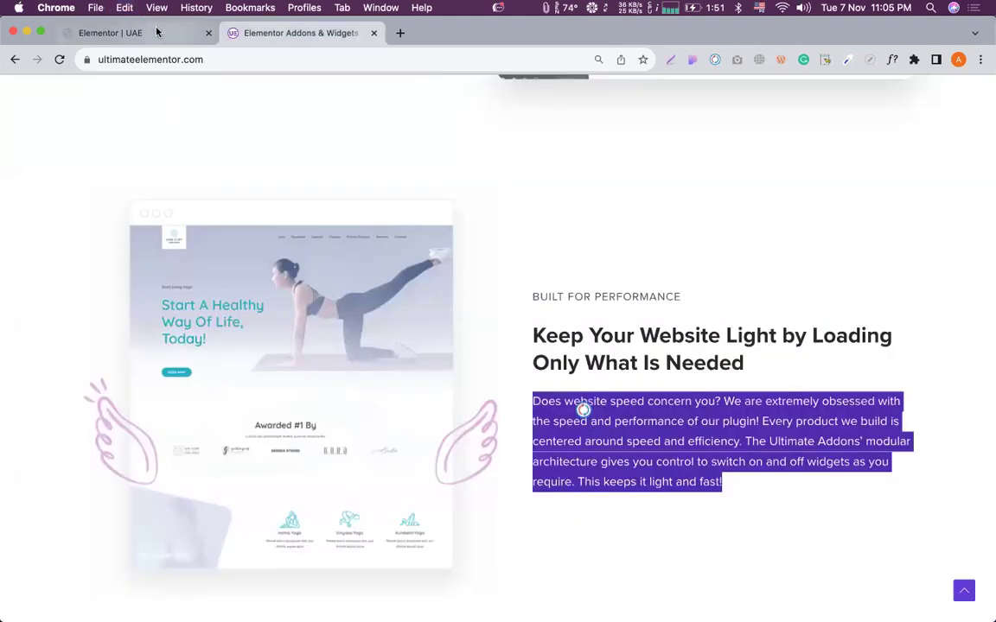
pyautogui.click(156, 32)
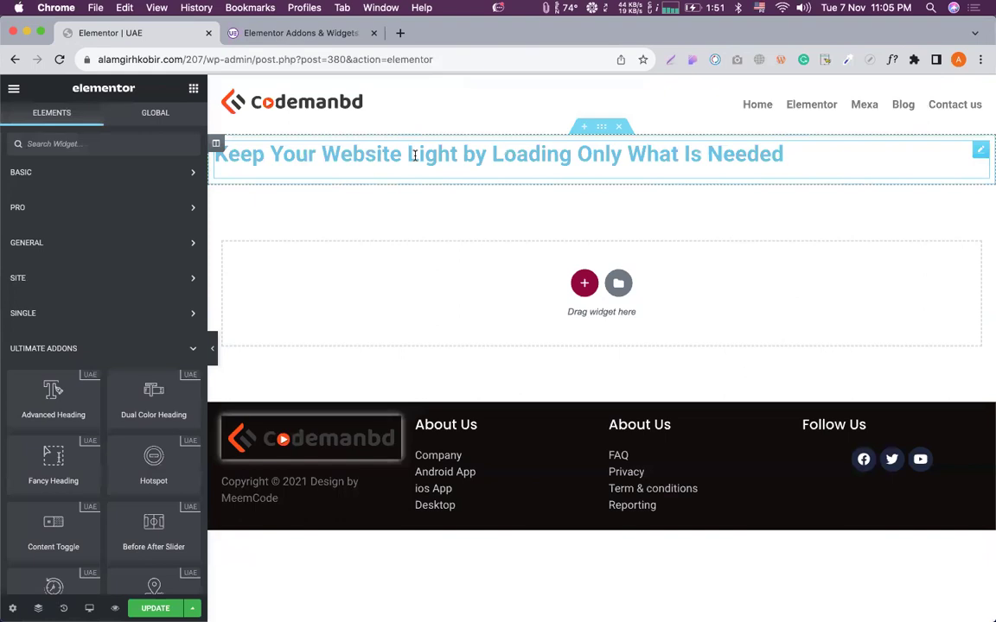
# Try the speed paragraph in the Sub Heading and Description fields, leaving it in Sub Heading.
pyautogui.click(414, 156)
pyautogui.click(62, 262)
pyautogui.press('super+v')
pyautogui.press('super+a')
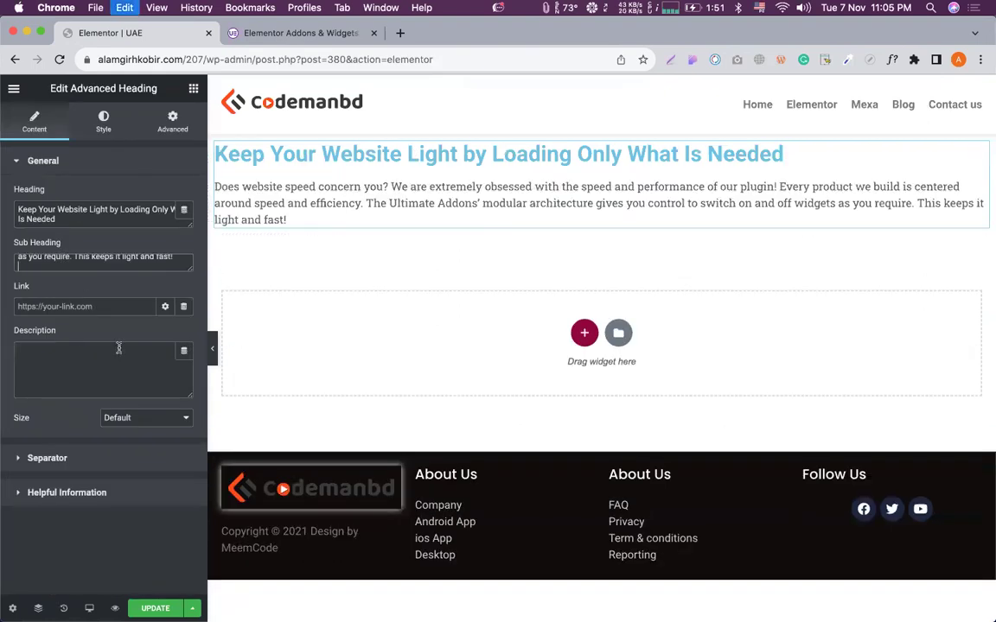
pyautogui.press('super+x')
pyautogui.click(77, 354)
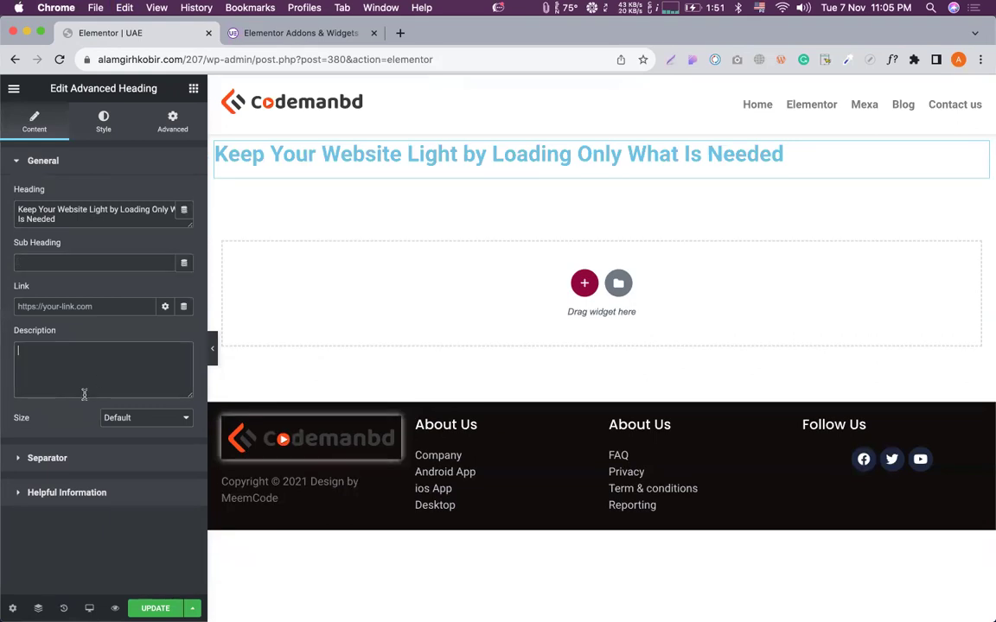
pyautogui.press('super+v')
pyautogui.press('super+a')
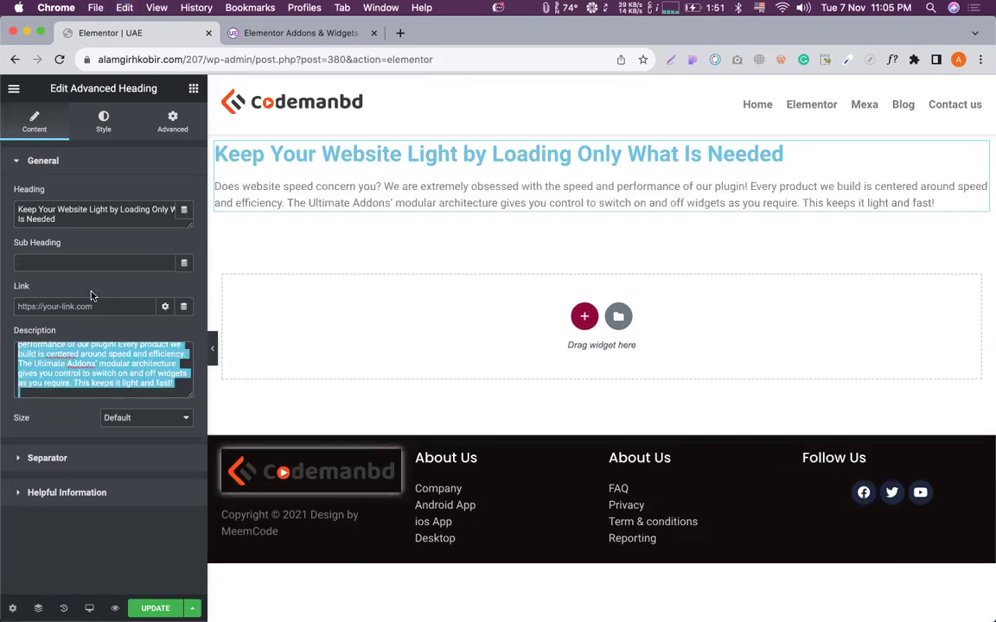
pyautogui.press('super+x')
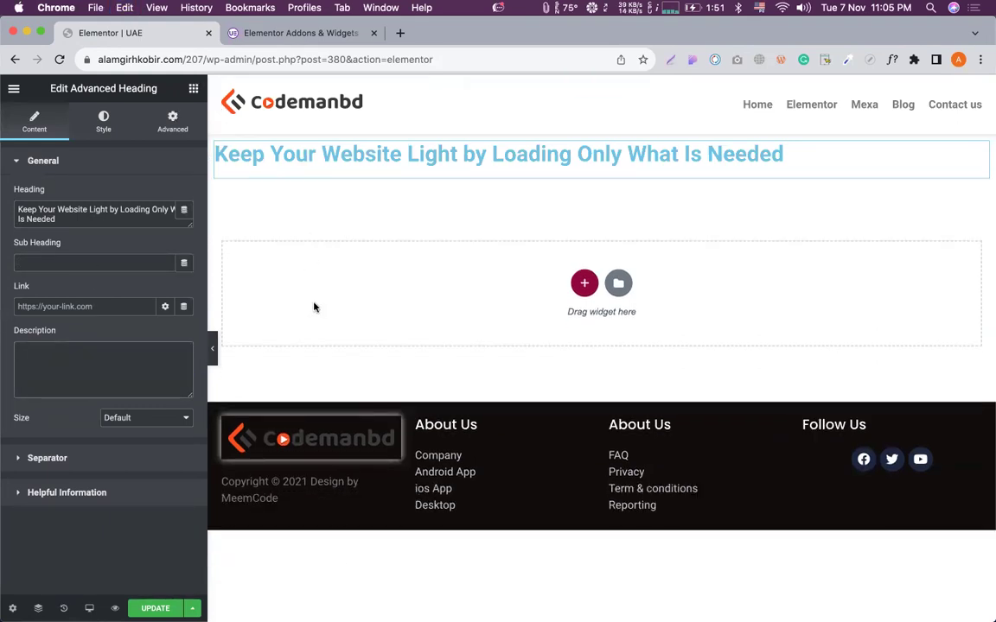
pyautogui.click(79, 260)
pyautogui.press('super+v')
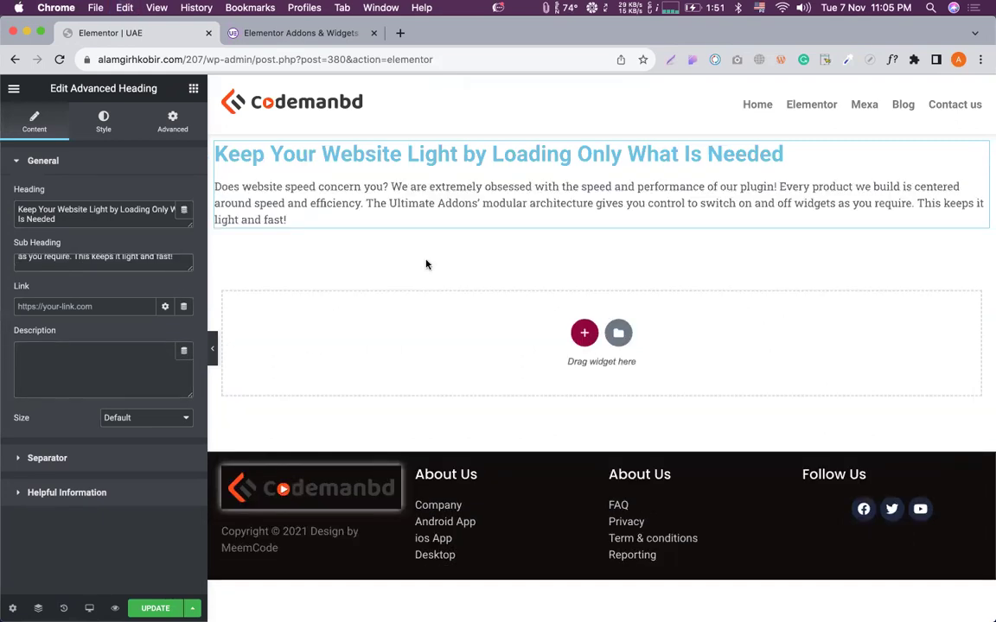
# Undo the Sub Heading paste and paste the paragraph into the Description field instead.
pyautogui.click(299, 31)
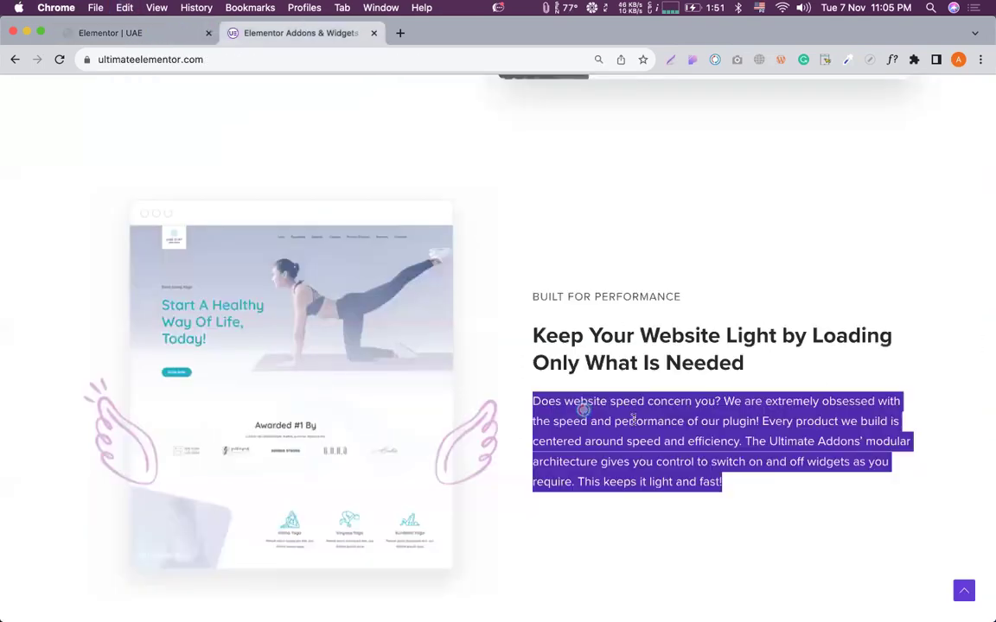
pyautogui.click(571, 296)
pyautogui.tripleClick(567, 296)
pyautogui.click(502, 149)
pyautogui.click(152, 36)
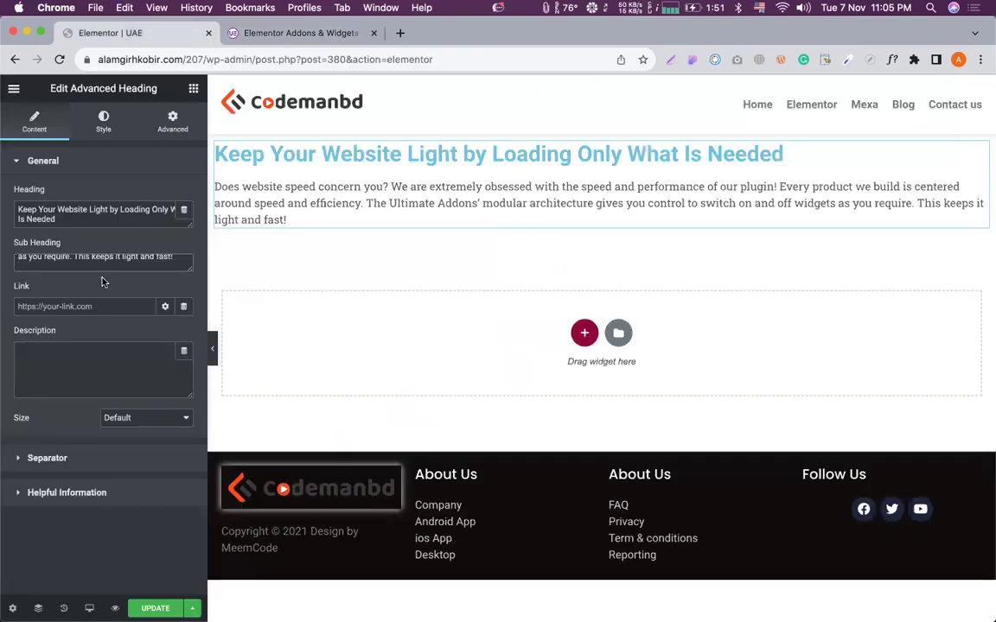
pyautogui.press('super+z')
pyautogui.click(89, 347)
pyautogui.press('super+v')
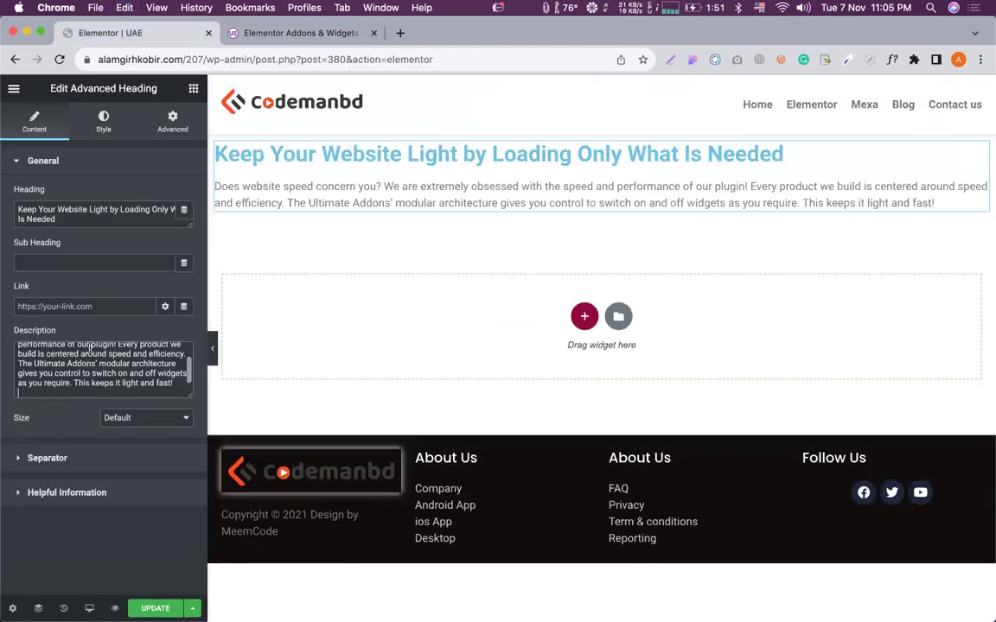
pyautogui.scroll(1, 101, 345)
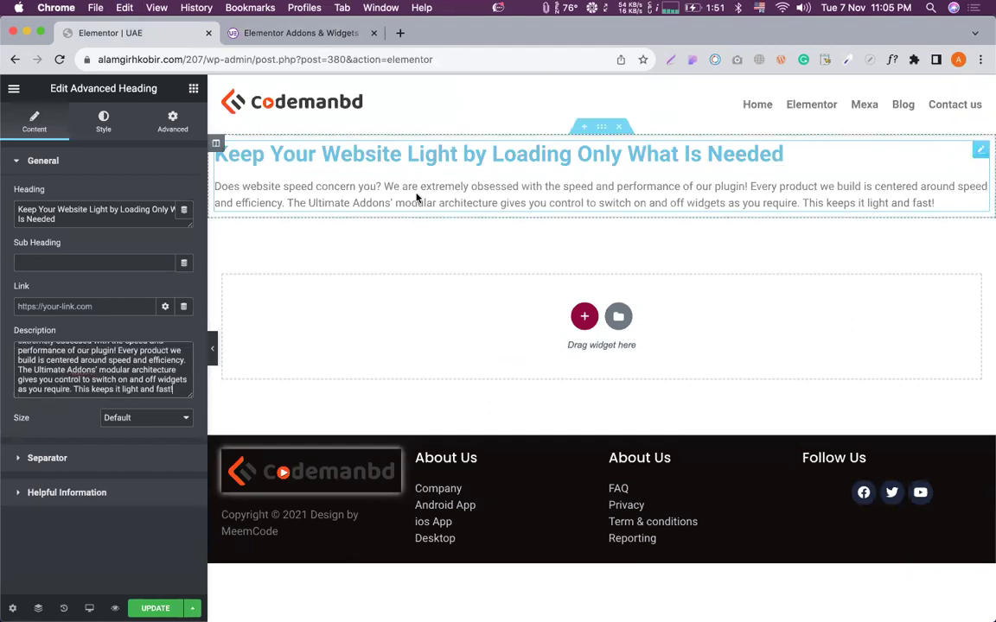
pyautogui.moveTo(880, 138); pyautogui.dragTo(633, 144)
# Set the separator style to Line With Text and change its text to 'CMBD 207'.
pyautogui.click(88, 456)
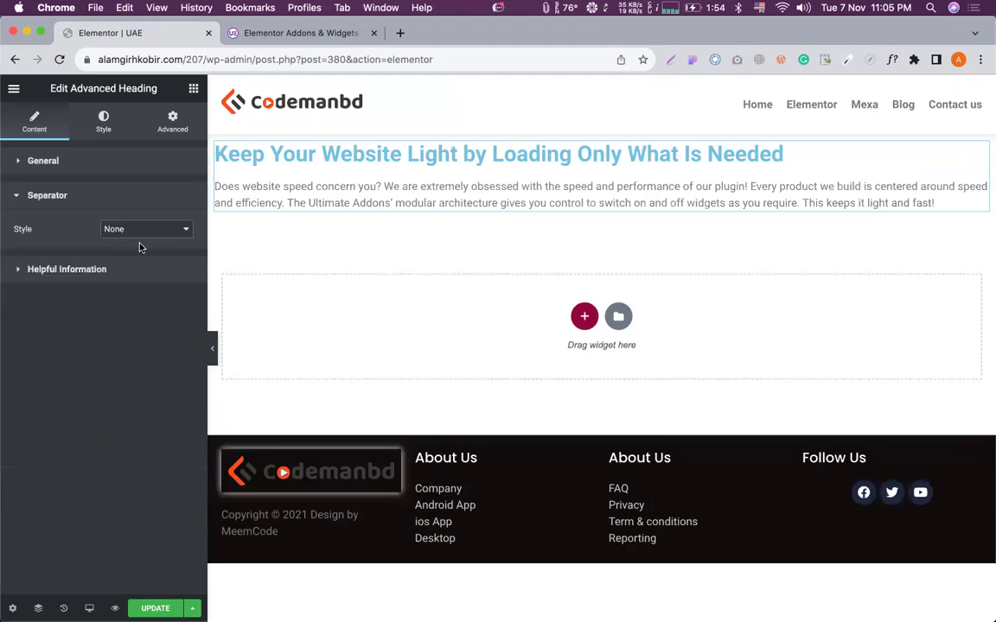
pyautogui.click(168, 236)
pyautogui.click(138, 239)
pyautogui.click(144, 237)
pyautogui.click(144, 238)
pyautogui.click(160, 230)
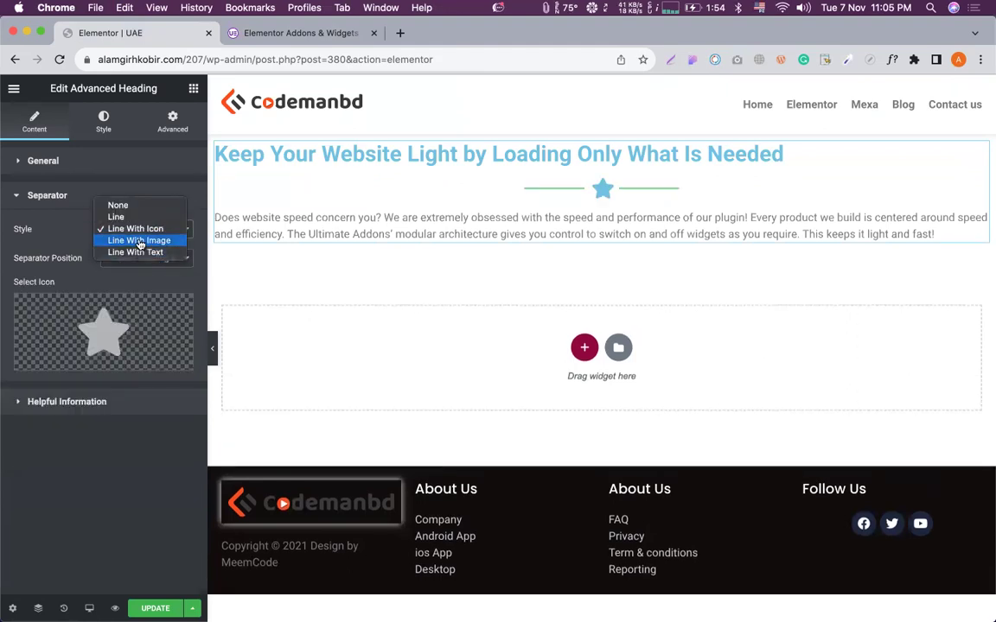
pyautogui.click(138, 240)
pyautogui.click(146, 235)
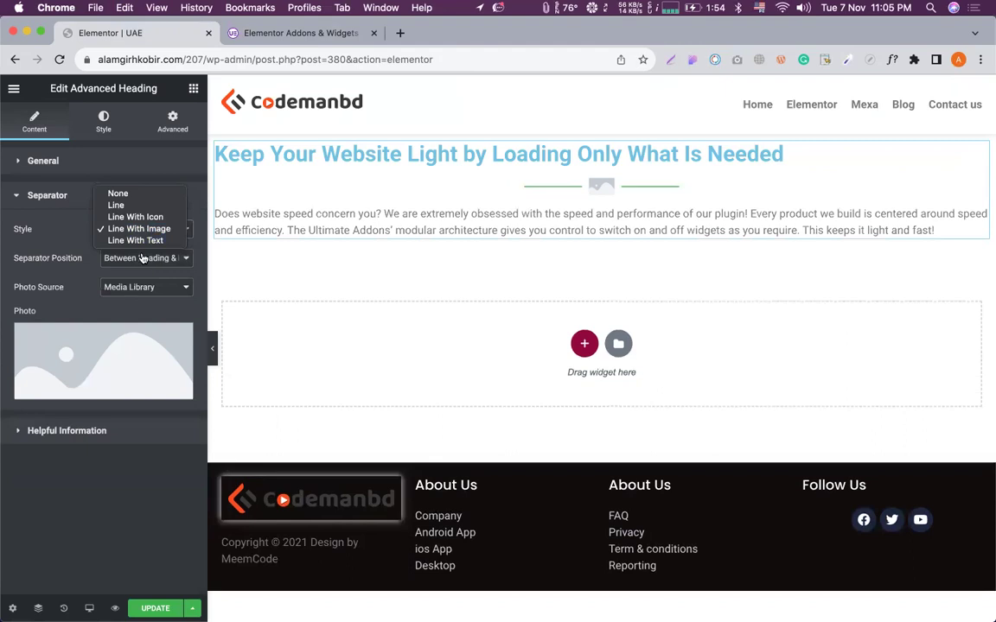
pyautogui.click(135, 241)
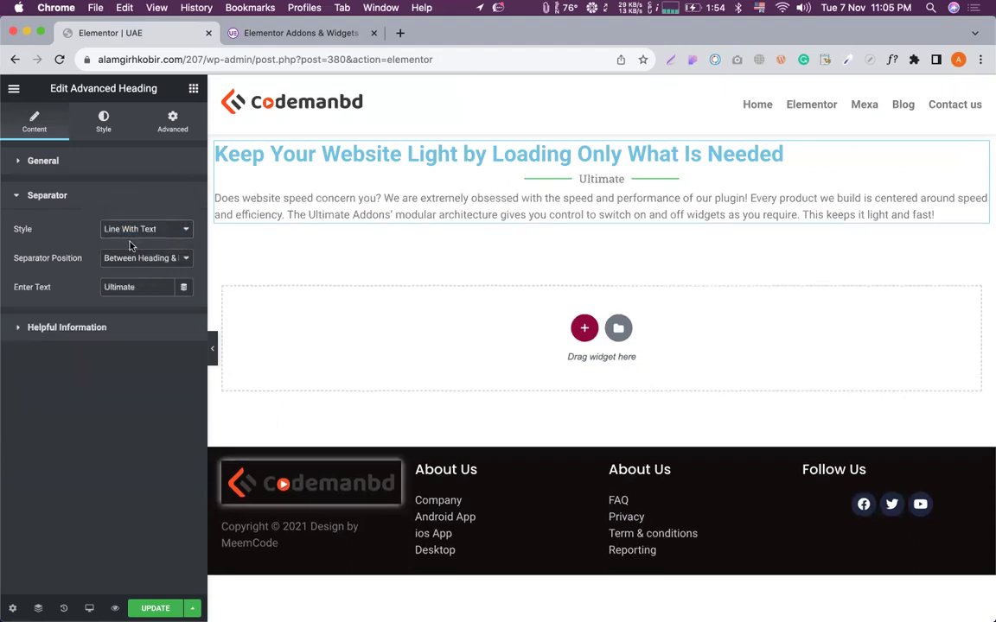
pyautogui.doubleClick(130, 287)
pyautogui.write('CMBD 207')
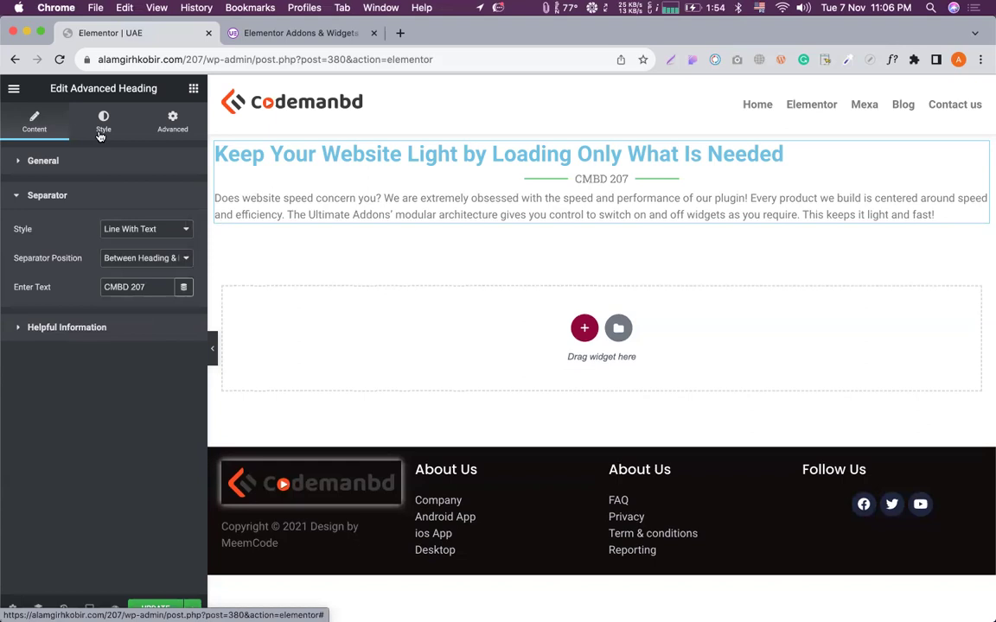
# Try centre, left and right alignment on the advanced heading, settling on left.
pyautogui.click(100, 136)
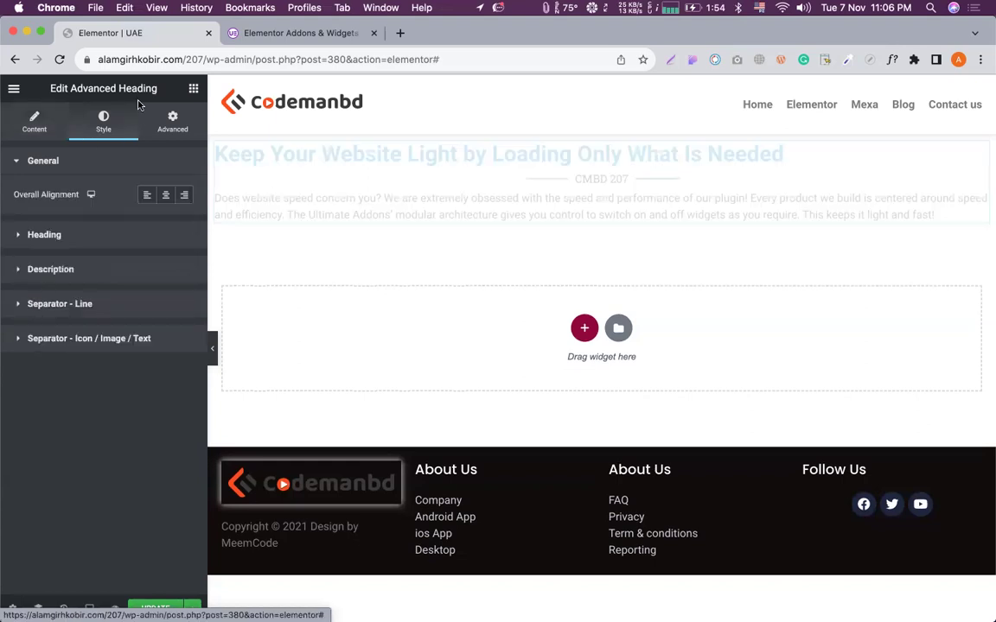
pyautogui.click(166, 196)
pyautogui.click(147, 195)
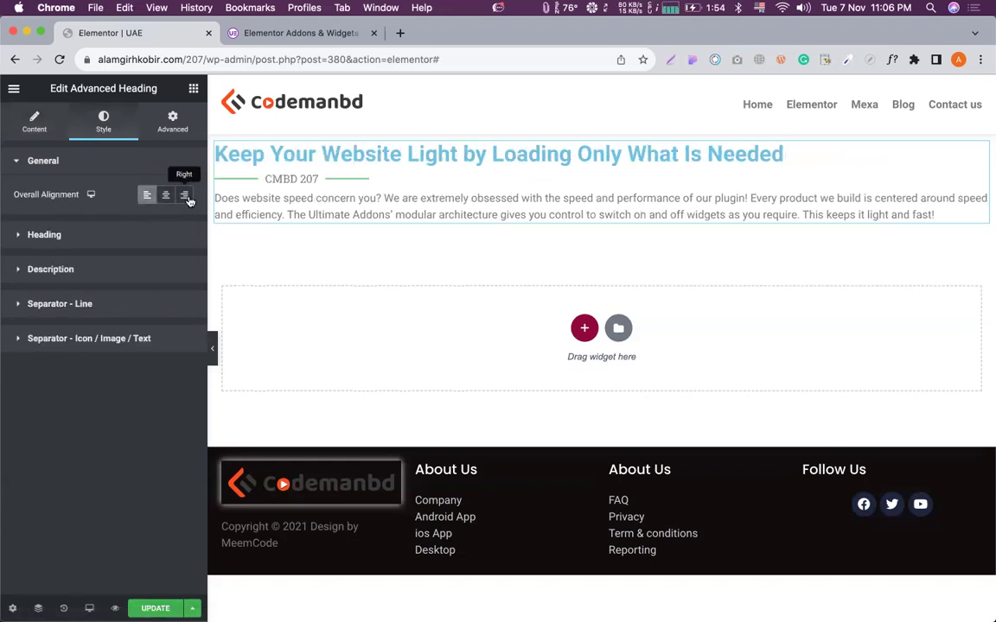
pyautogui.click(173, 196)
pyautogui.click(151, 197)
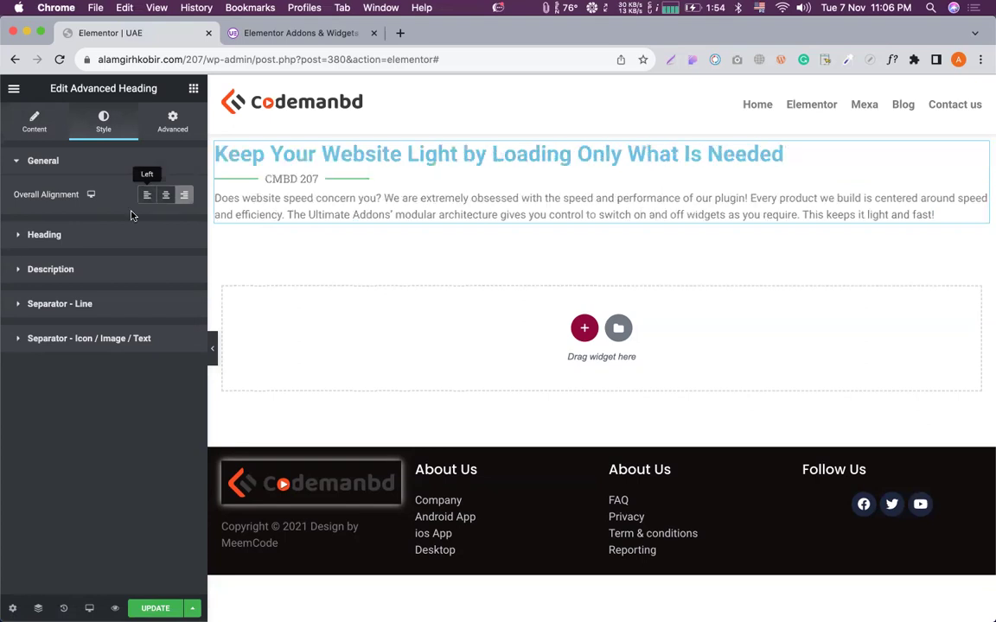
# Colour the heading title with green Accent and the description with blue Primary.
pyautogui.click(101, 234)
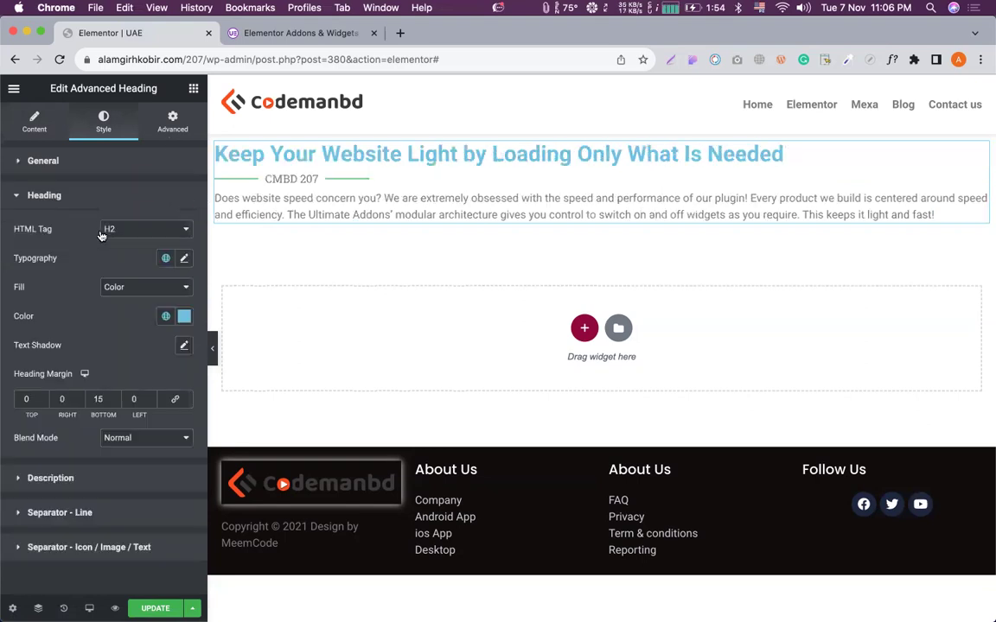
pyautogui.click(165, 317)
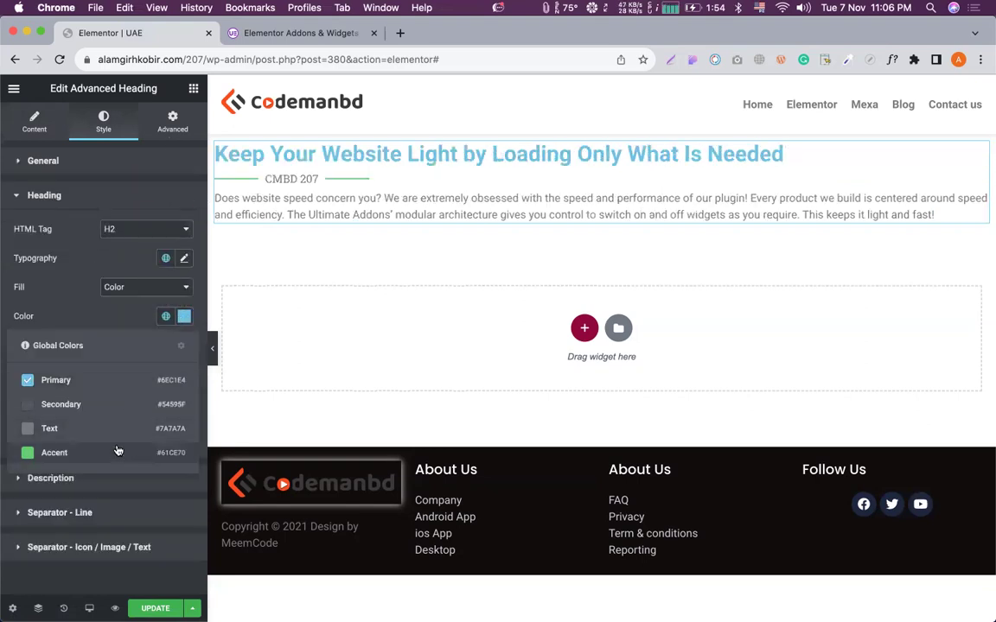
pyautogui.click(96, 459)
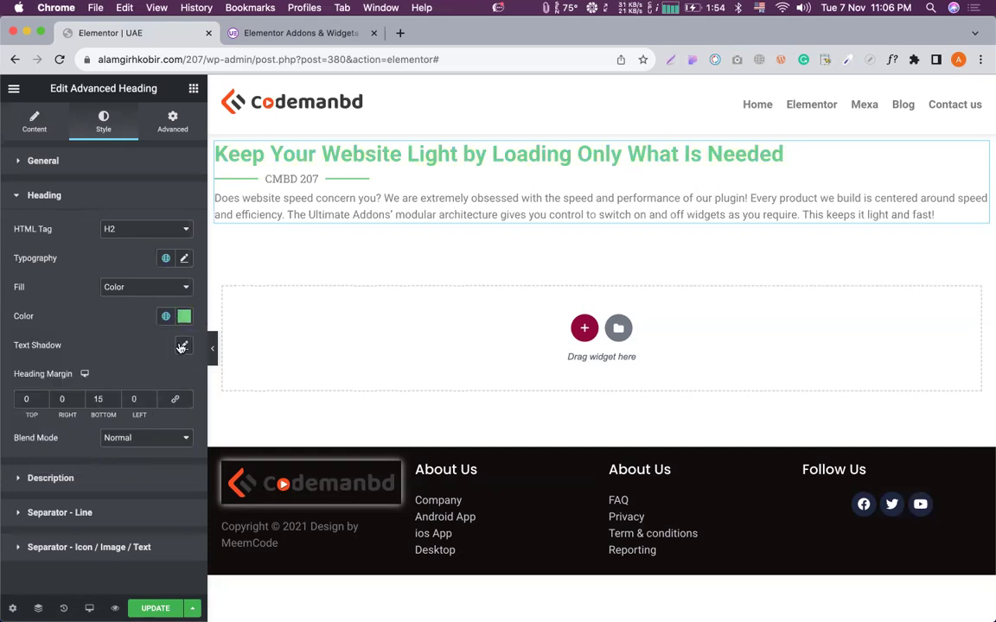
pyautogui.click(101, 476)
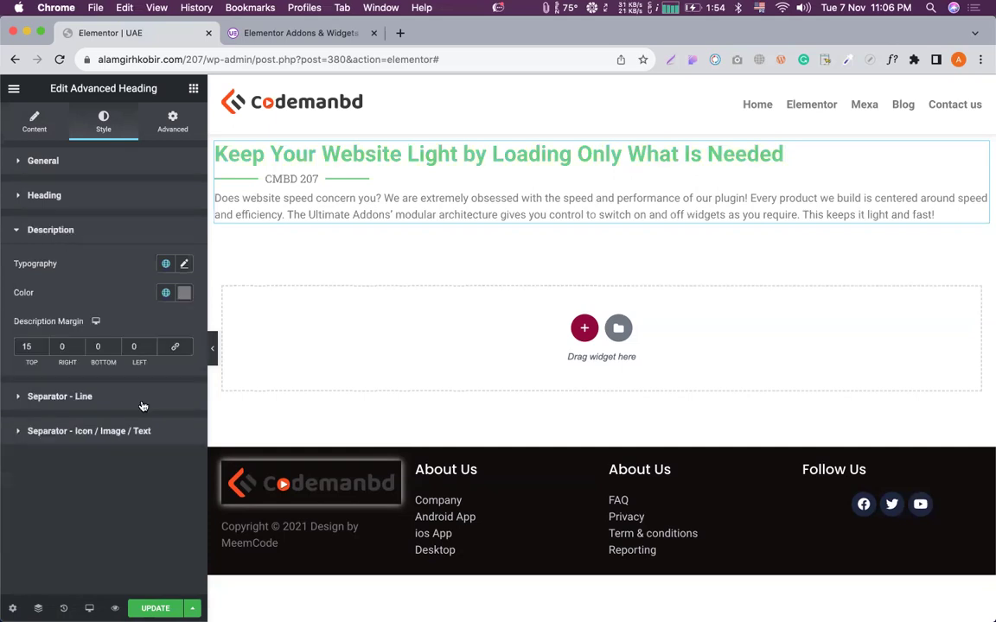
pyautogui.click(165, 296)
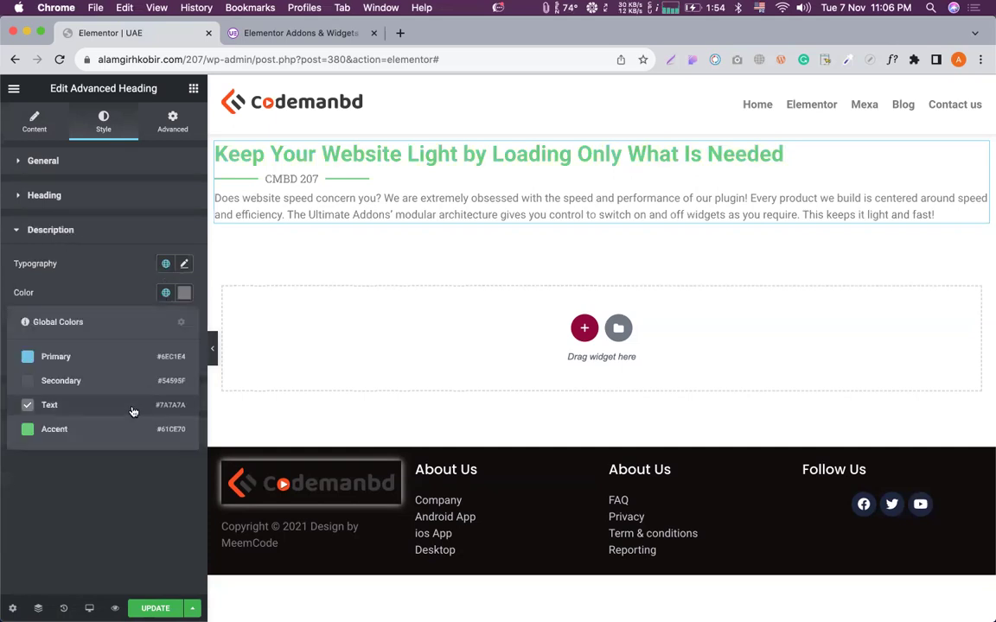
pyautogui.click(75, 360)
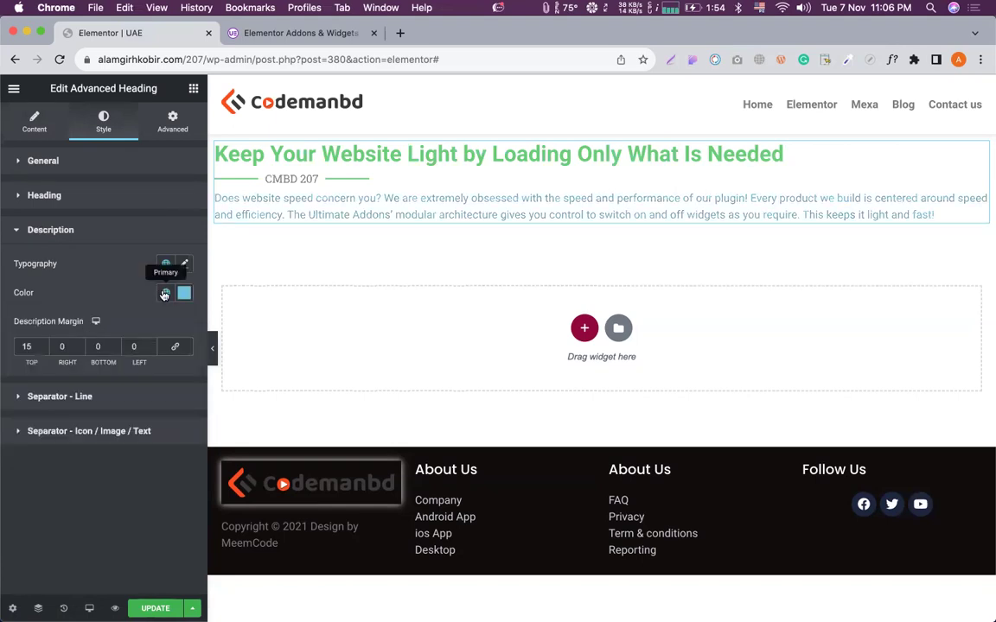
# Centre-align the heading and description, leaving the separator line colour unchanged.
pyautogui.click(106, 161)
pyautogui.click(166, 197)
pyautogui.click(65, 304)
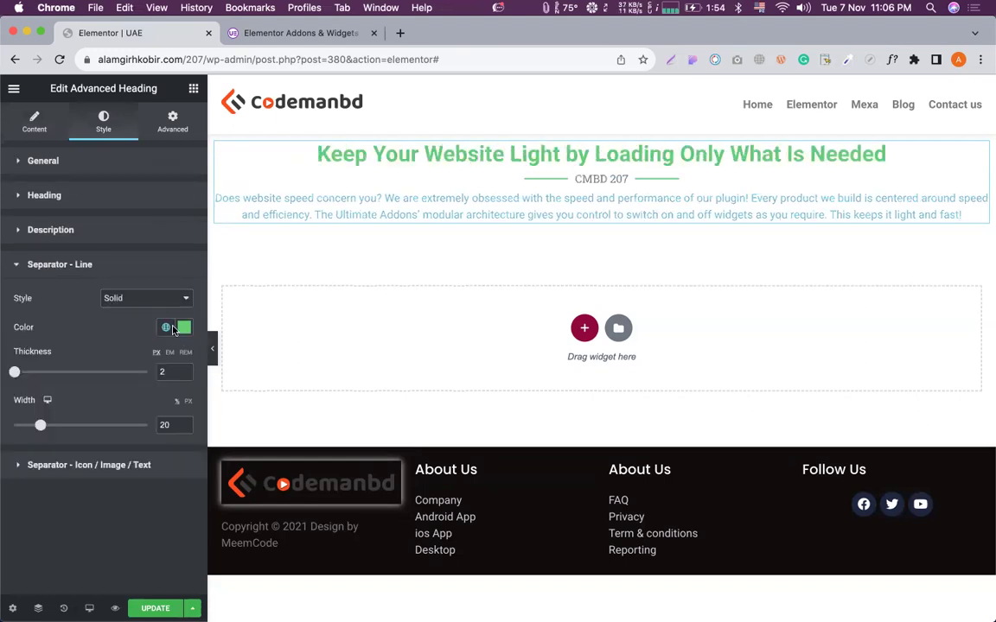
pyautogui.click(165, 326)
pyautogui.click(85, 316)
# Make the separator text dark red (#980303) and return to the widget list.
pyautogui.click(112, 464)
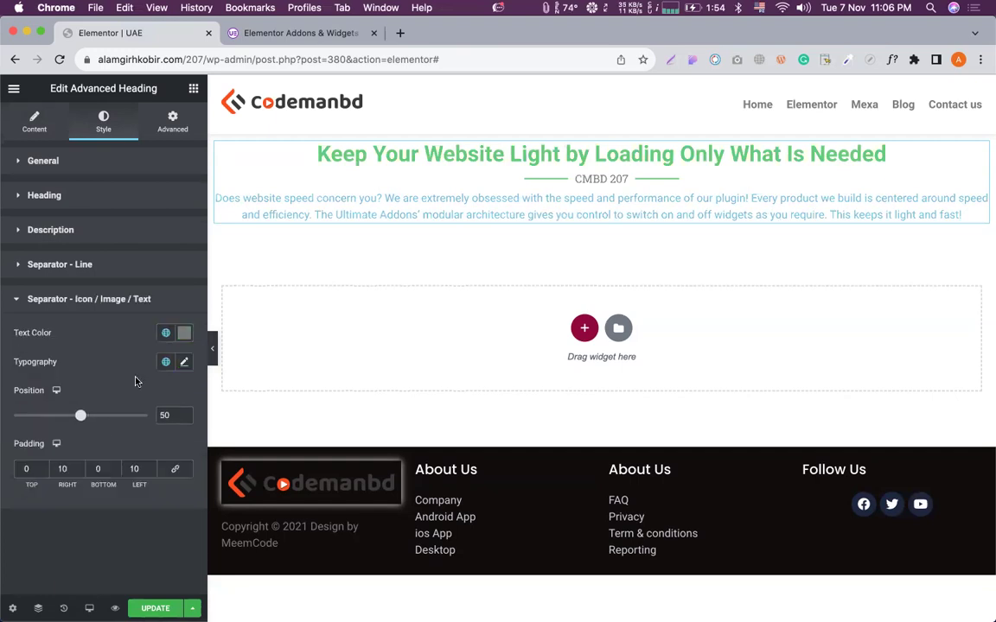
pyautogui.click(184, 336)
pyautogui.moveTo(175, 417); pyautogui.dragTo(181, 430)
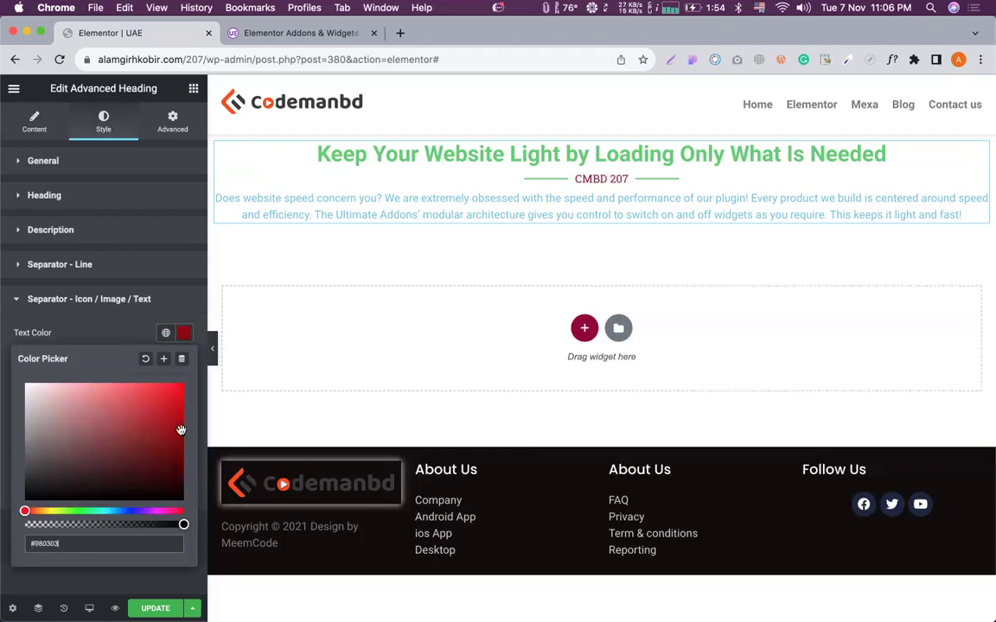
pyautogui.click(113, 330)
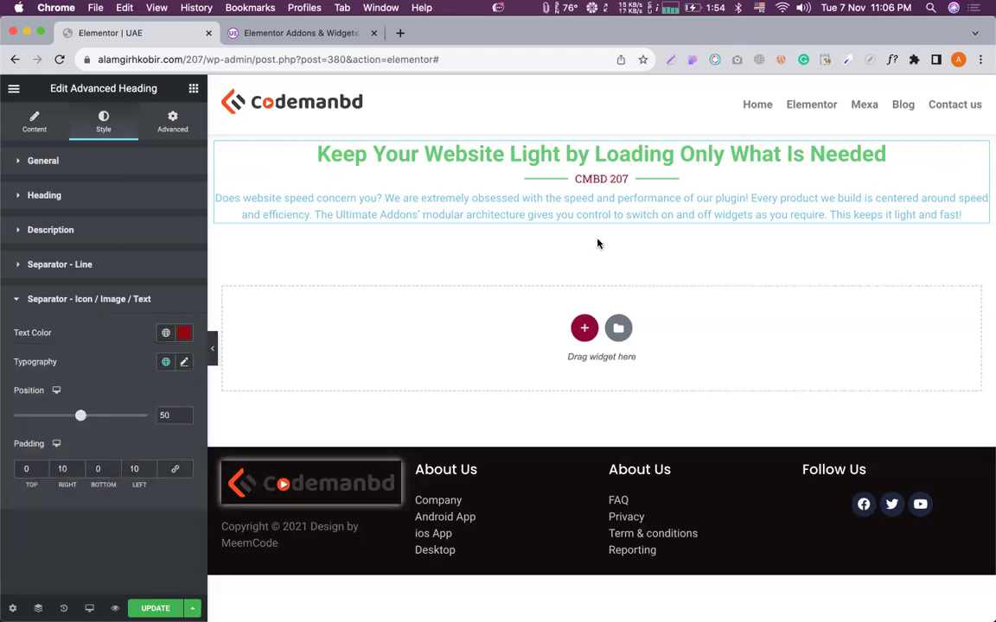
pyautogui.click(194, 88)
pyautogui.scroll(-4, 129, 263)
# Add a Dual Color Heading below the description and select it.
pyautogui.scroll(2, 148, 272)
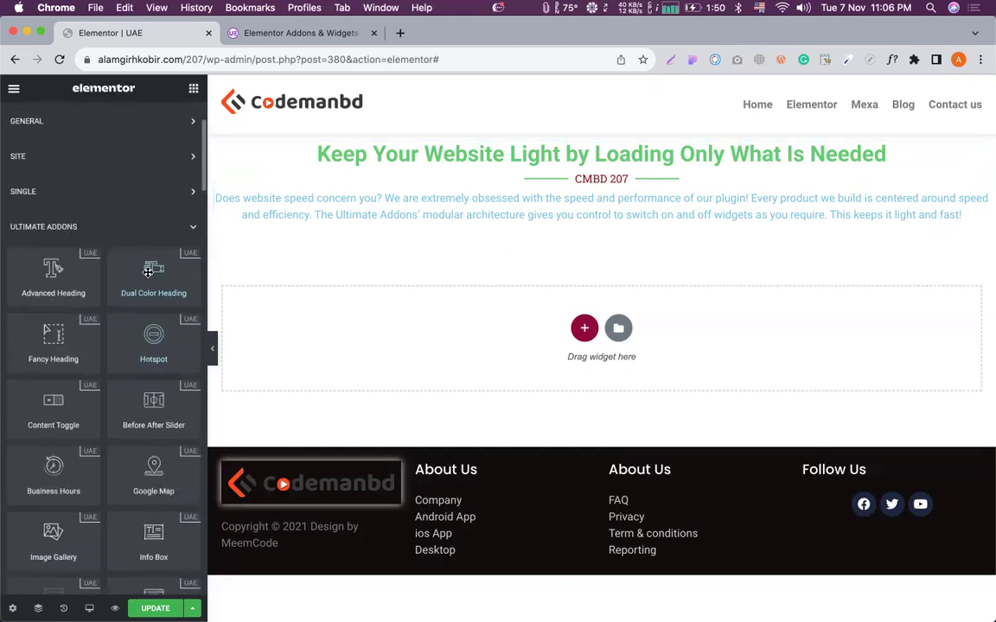
pyautogui.moveTo(148, 272); pyautogui.dragTo(525, 238)
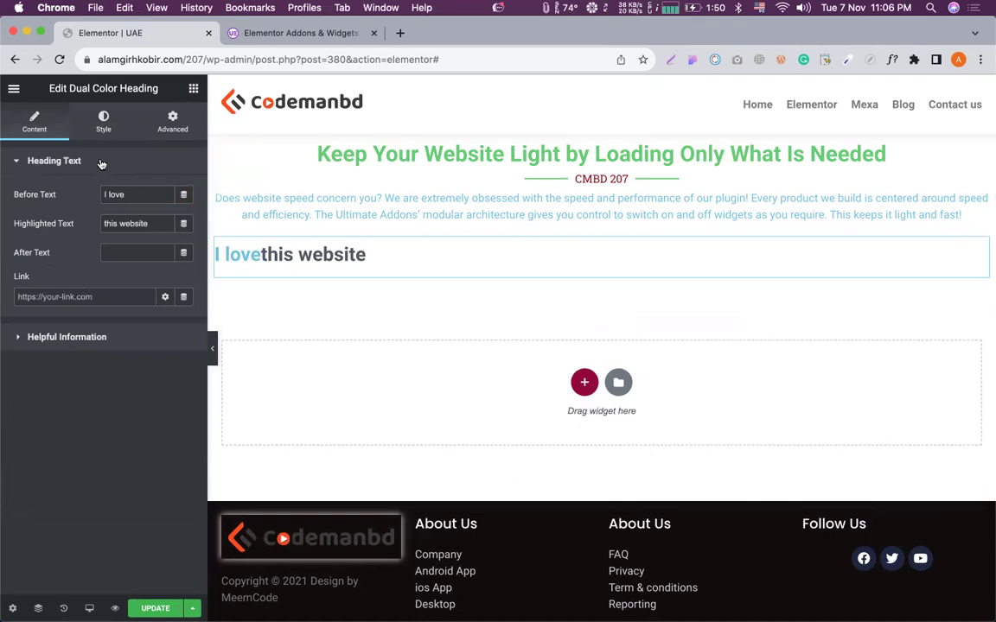
pyautogui.click(543, 201)
pyautogui.moveTo(530, 198); pyautogui.dragTo(602, 198)
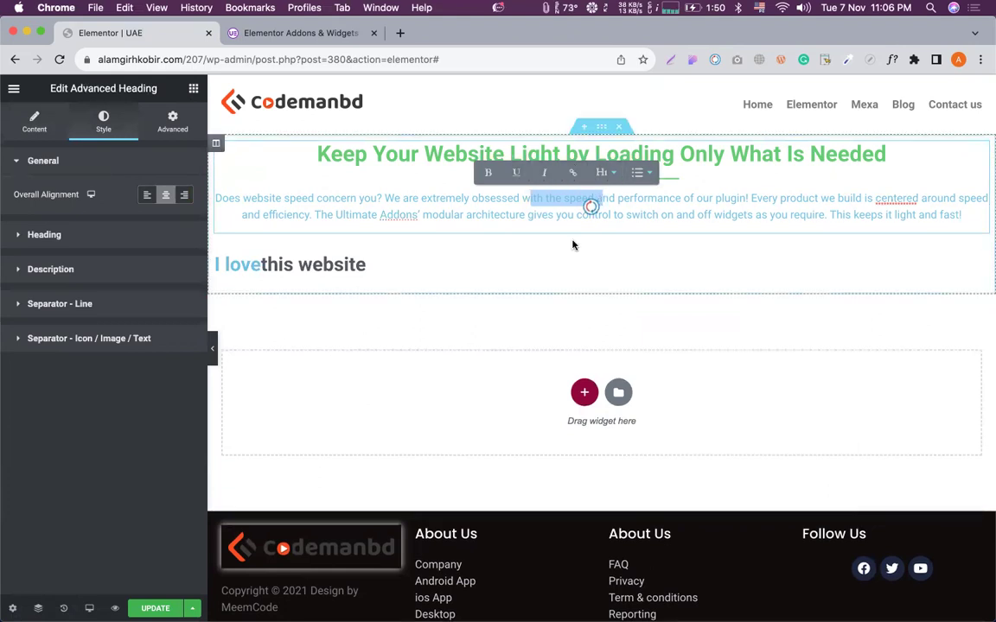
pyautogui.click(268, 312)
pyautogui.click(315, 262)
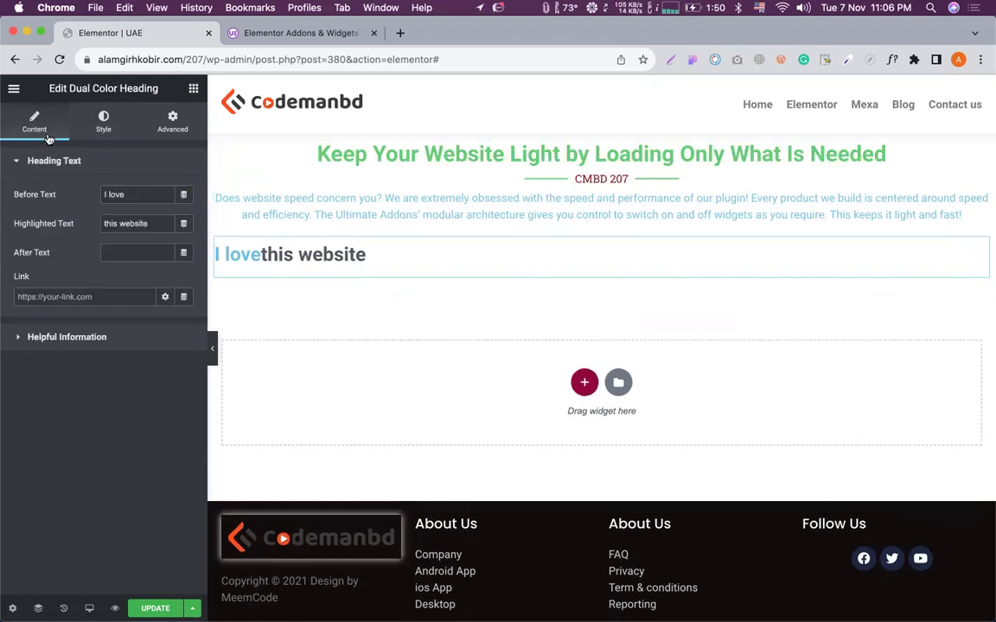
# Add a plain Heading widget from the basic widgets below the dual colour heading.
pyautogui.click(193, 90)
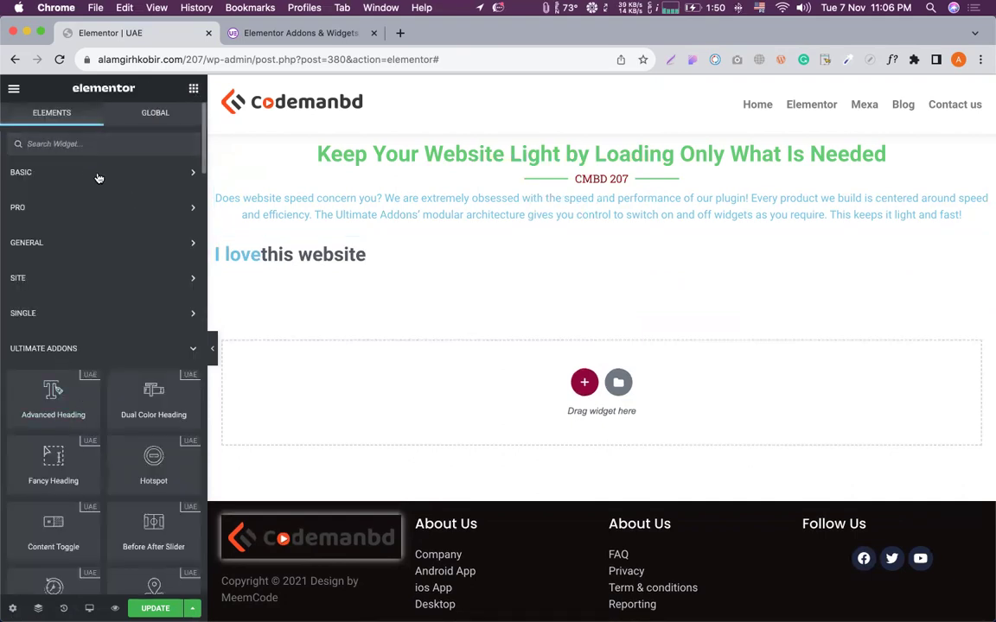
pyautogui.click(99, 178)
pyautogui.moveTo(153, 227); pyautogui.dragTo(269, 273)
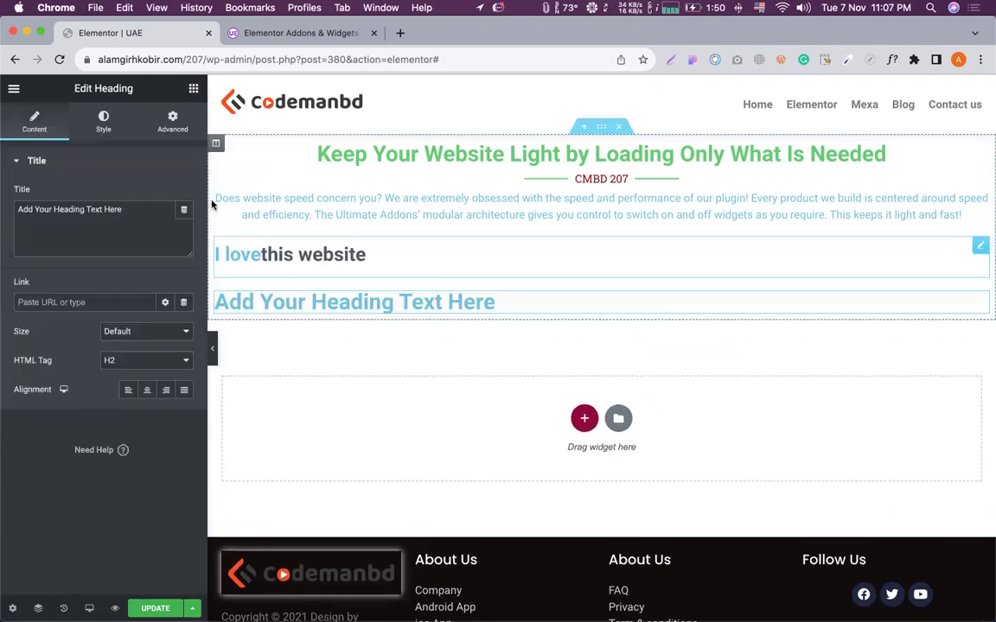
pyautogui.click(411, 252)
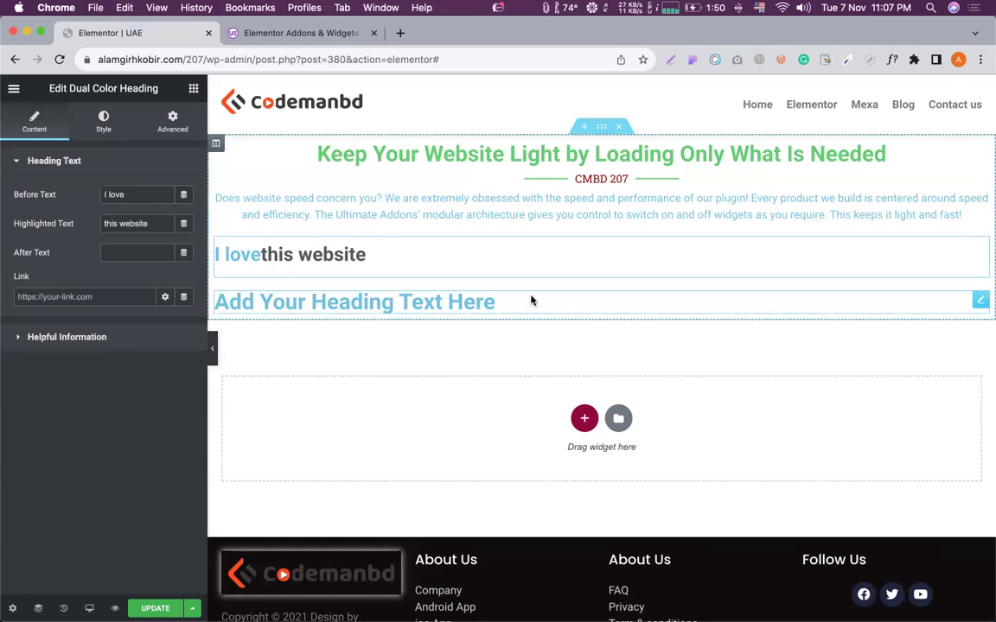
# Select text in the 'Add Your Heading Text Here' heading title and on the page.
pyautogui.click(420, 303)
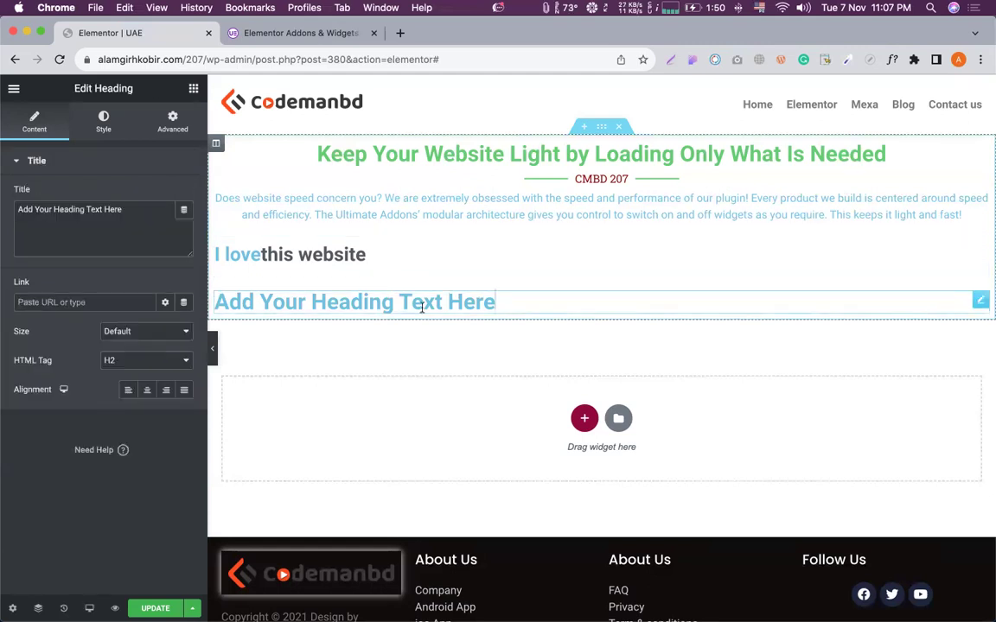
pyautogui.doubleClick(138, 209)
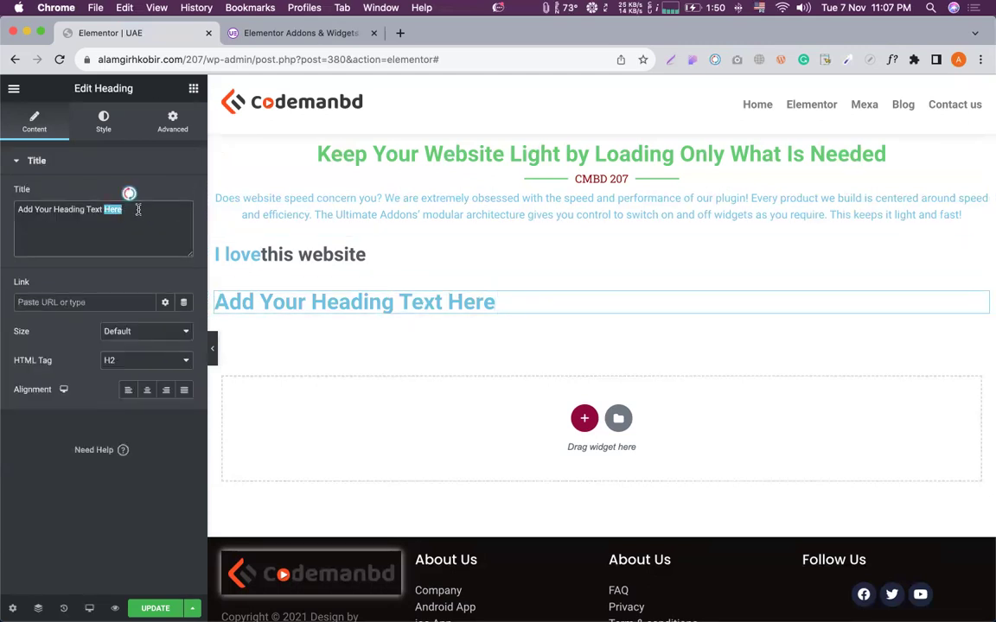
pyautogui.tripleClick(84, 205)
pyautogui.click(84, 208)
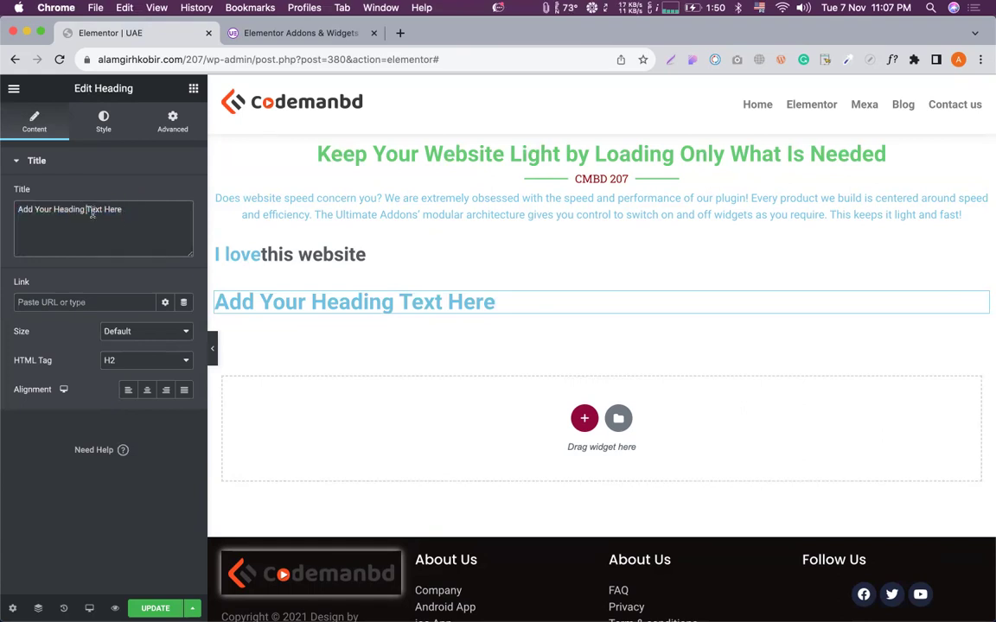
pyautogui.doubleClick(353, 301)
pyautogui.click(450, 291)
# Tidy the dual colour heading text so it reads 'I love' plus the highlighted 'this website'.
pyautogui.click(375, 254)
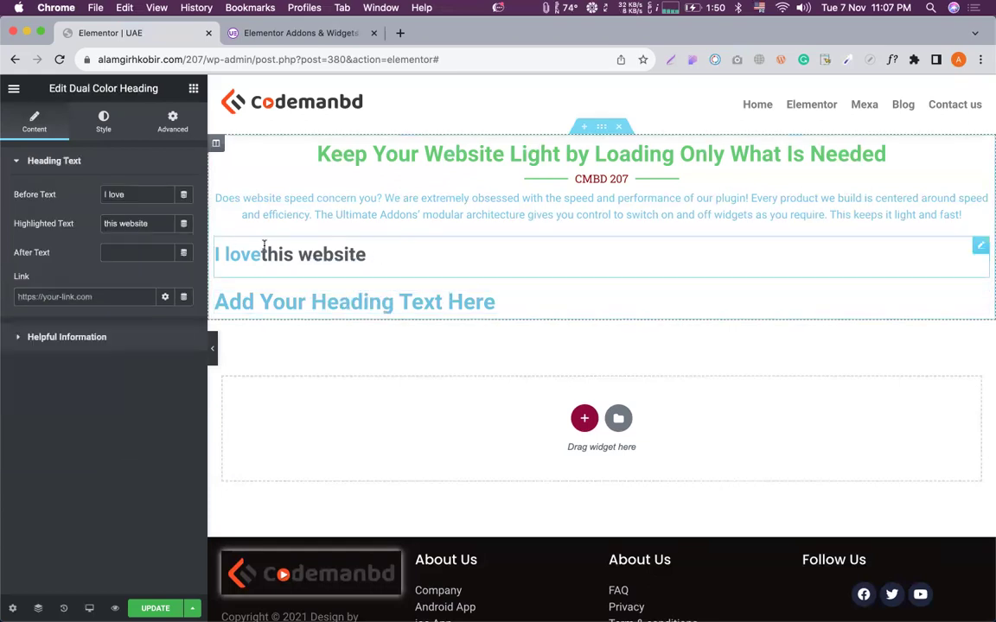
pyautogui.tripleClick(142, 223)
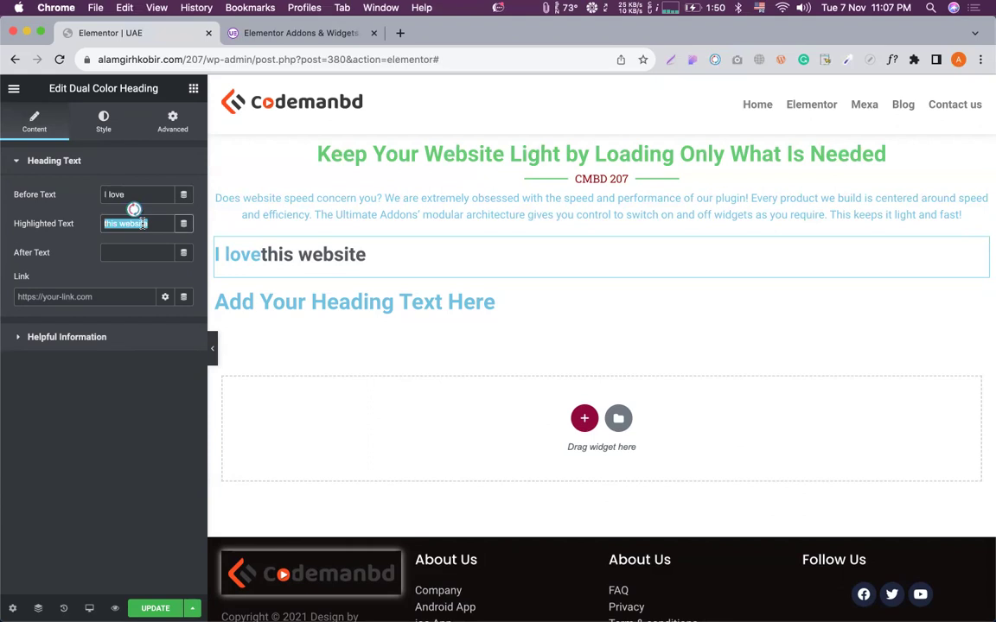
pyautogui.click(140, 254)
pyautogui.write('a')
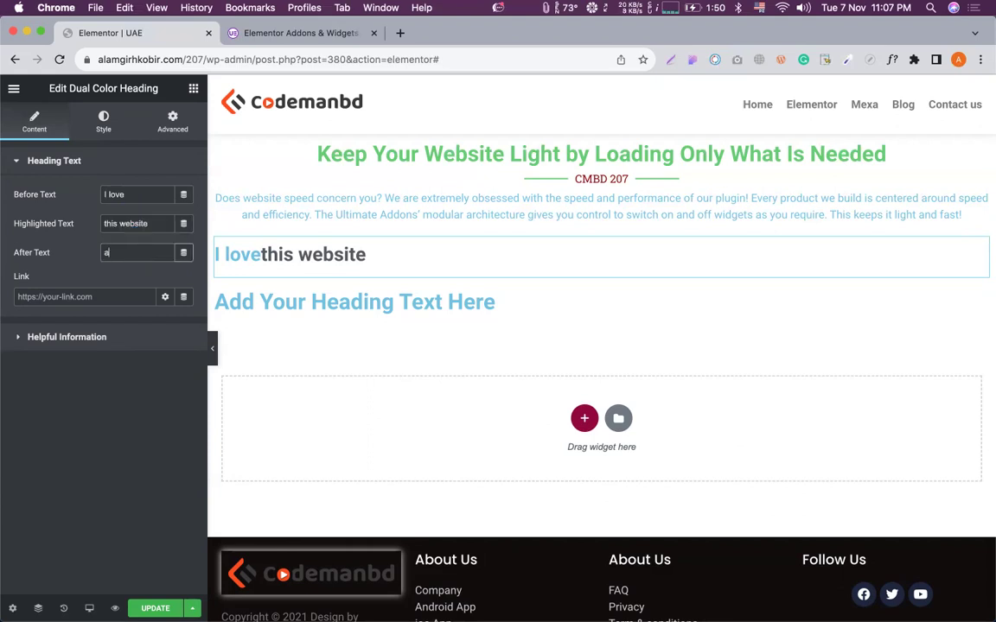
pyautogui.write('skcn')
pyautogui.press('BackSpace')
pyautogui.press('BackSpace')
pyautogui.press('BackSpace')
pyautogui.press('BackSpace')
pyautogui.click(135, 194)
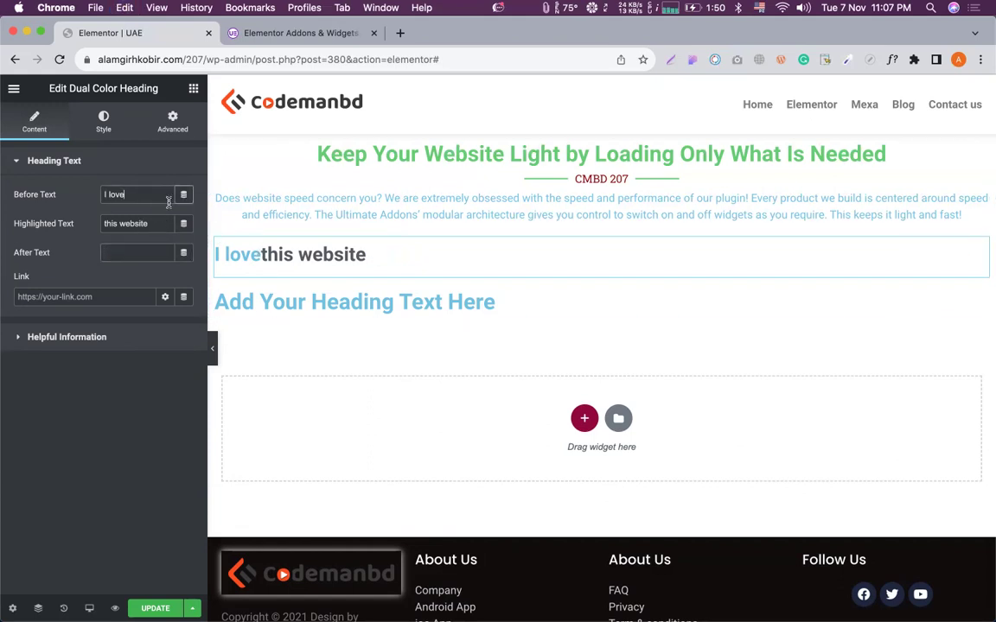
pyautogui.press('BackSpace')
pyautogui.click(102, 222)
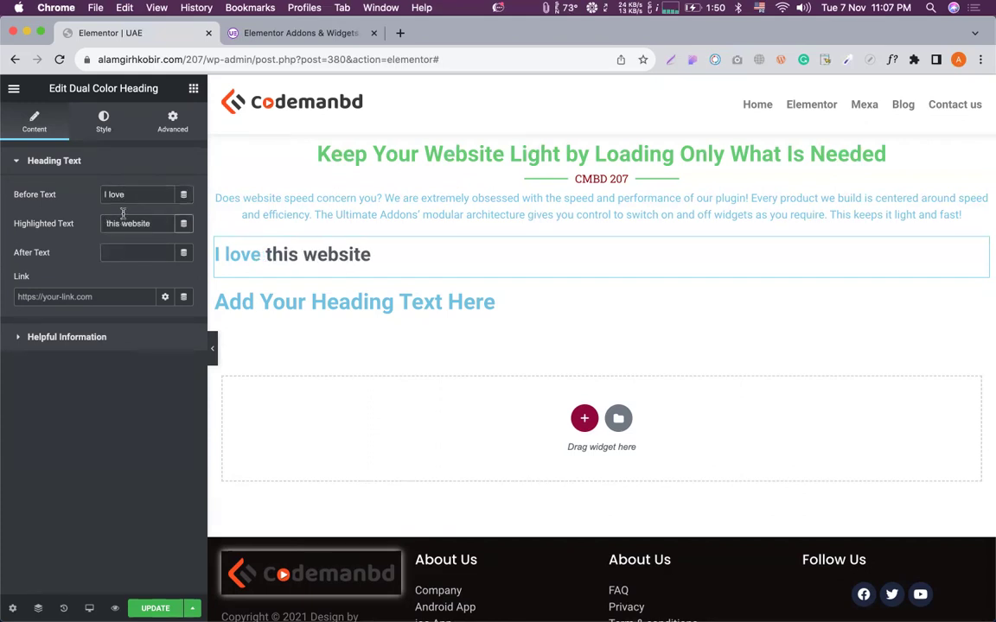
# Set the highlight colour for 'this website' to bright yellow (#F8E23A).
pyautogui.click(103, 122)
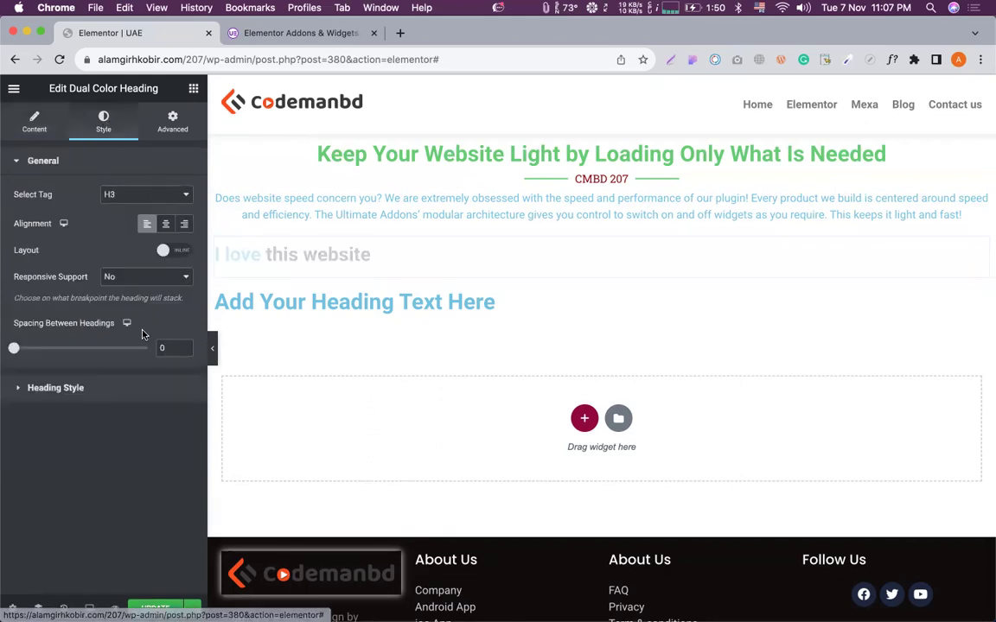
pyautogui.click(73, 387)
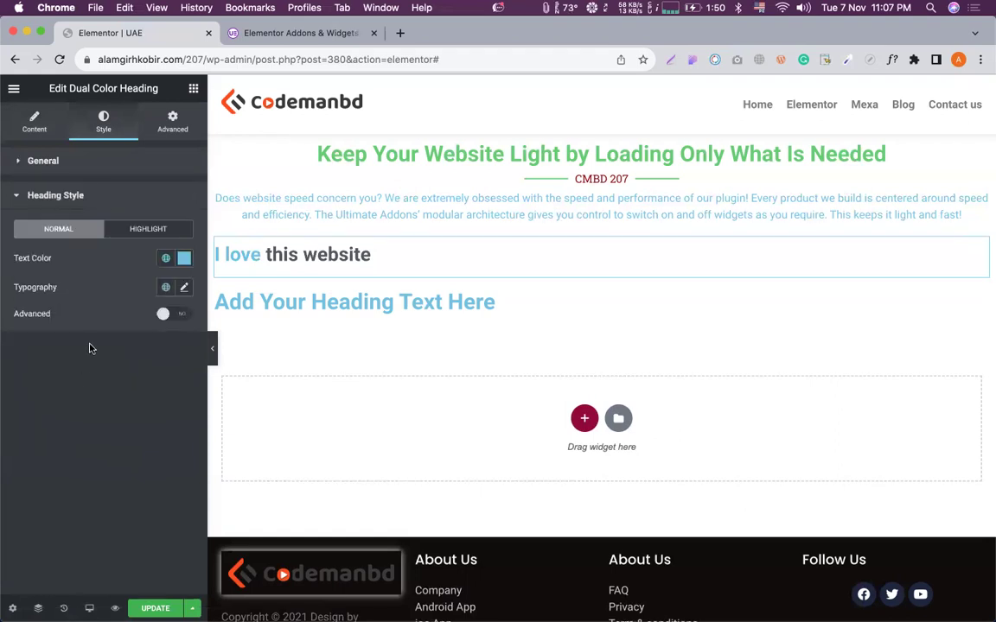
pyautogui.click(137, 230)
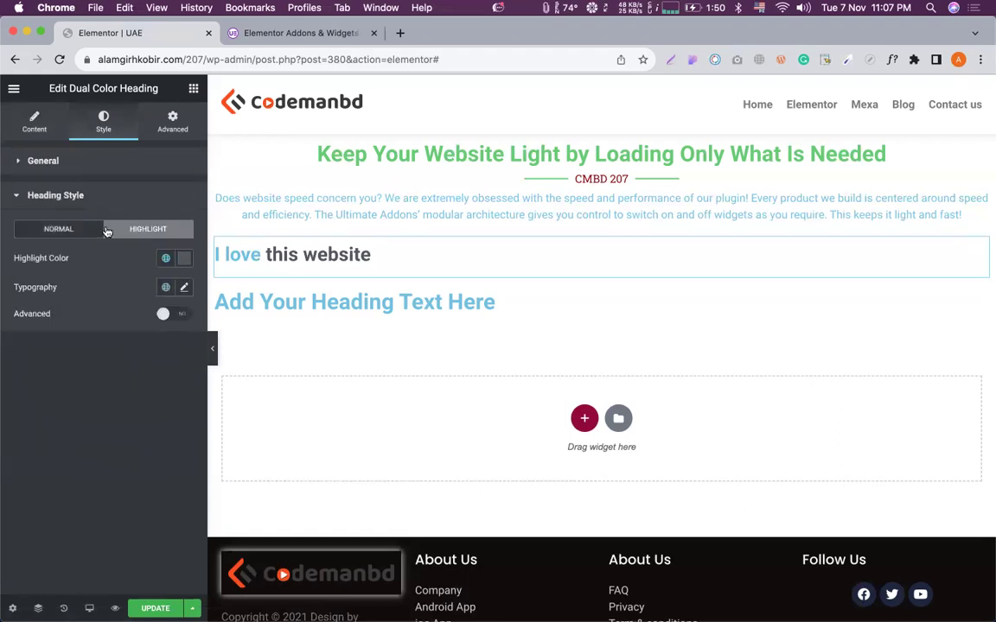
pyautogui.click(184, 259)
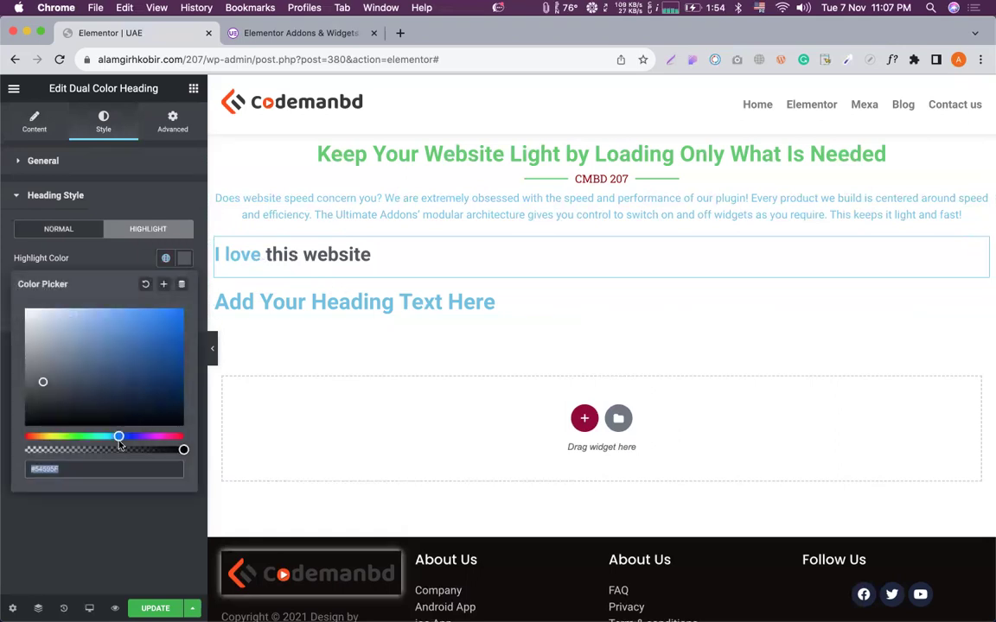
pyautogui.click(48, 436)
pyautogui.moveTo(143, 350); pyautogui.dragTo(145, 312)
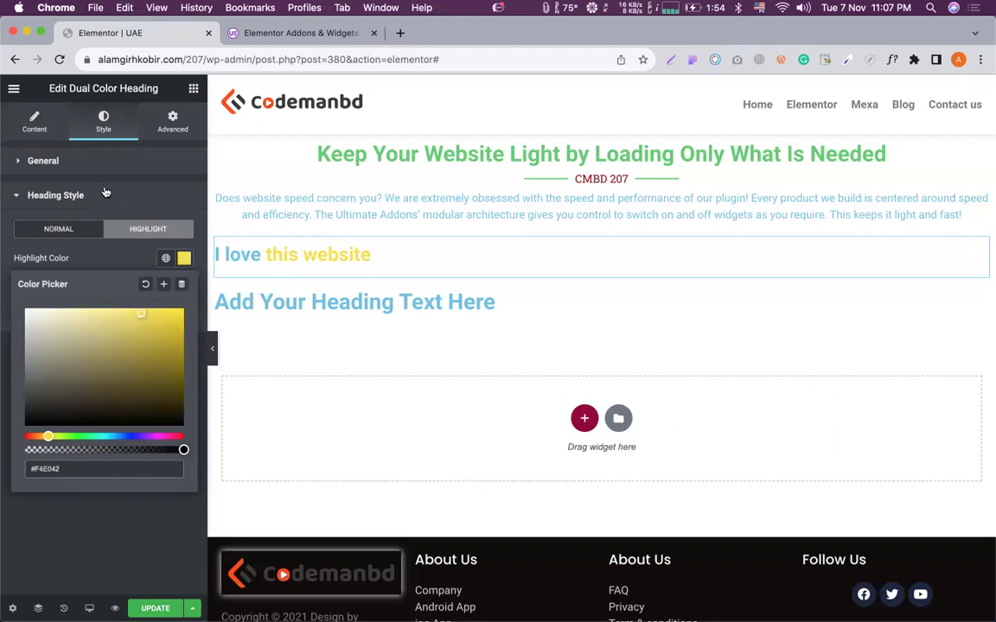
# Set the normal text colour for 'I love' to dark grey (#3F4041) and return to the widgets.
pyautogui.click(72, 234)
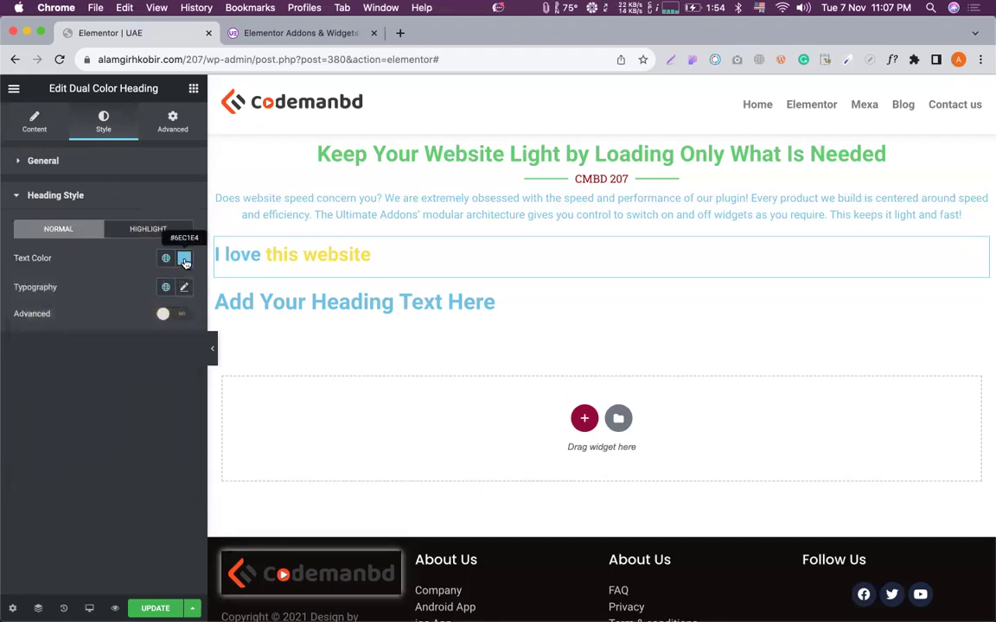
pyautogui.click(184, 257)
pyautogui.moveTo(43, 380); pyautogui.dragTo(28, 396)
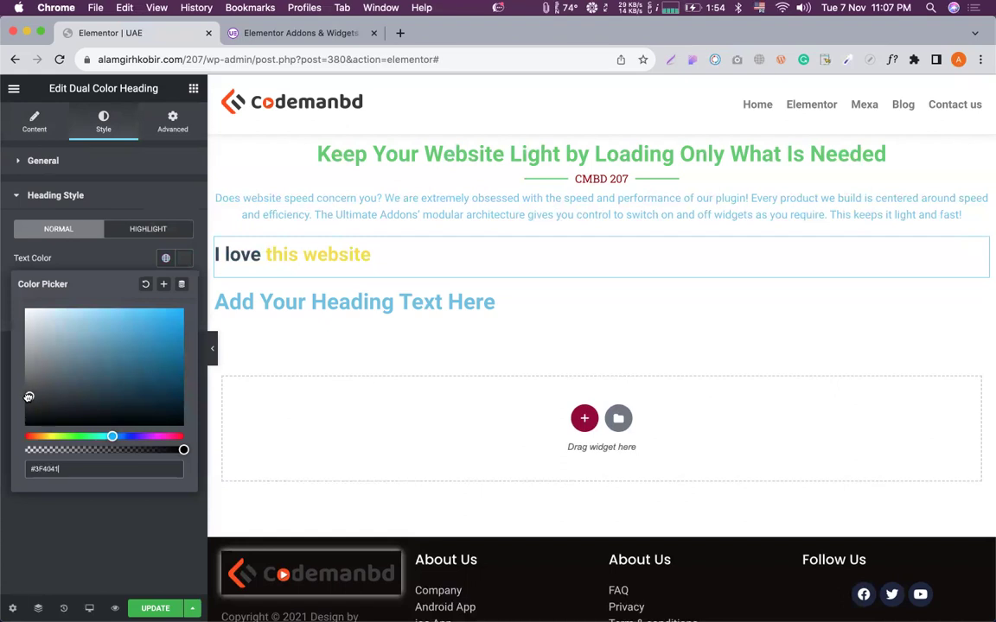
pyautogui.click(24, 495)
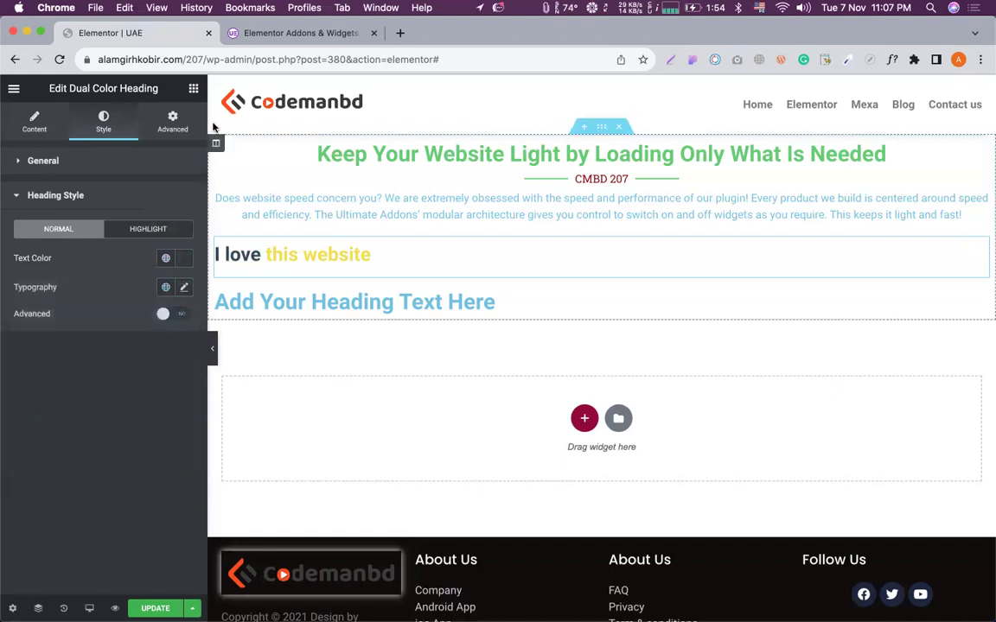
pyautogui.click(193, 88)
pyautogui.scroll(-15, 148, 238)
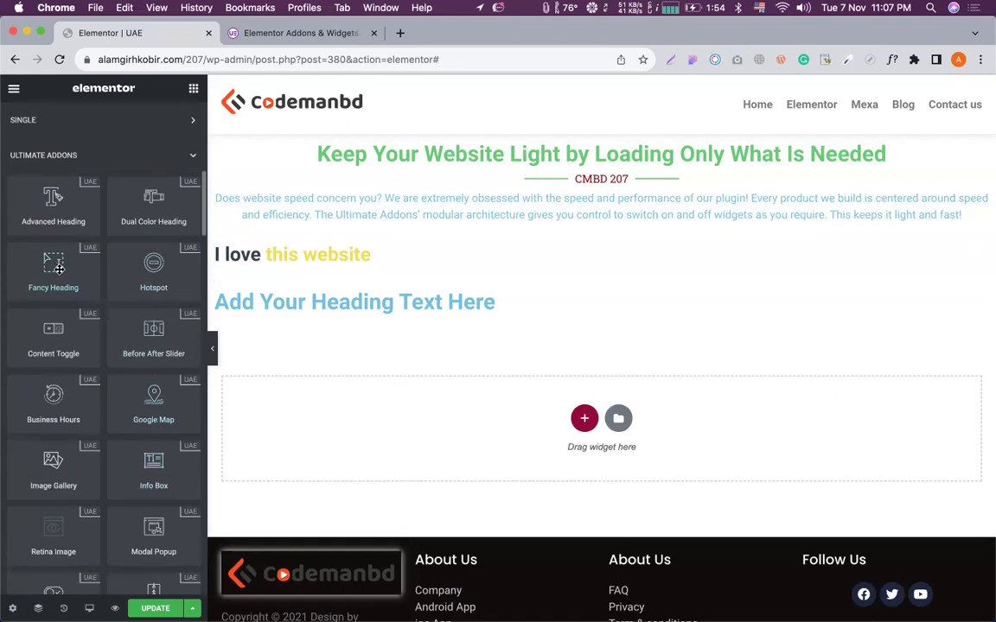
# Place a Fancy Heading below the existing headings and edit its fancy words list.
pyautogui.moveTo(59, 269); pyautogui.dragTo(435, 393)
pyautogui.moveTo(388, 305); pyautogui.dragTo(378, 284)
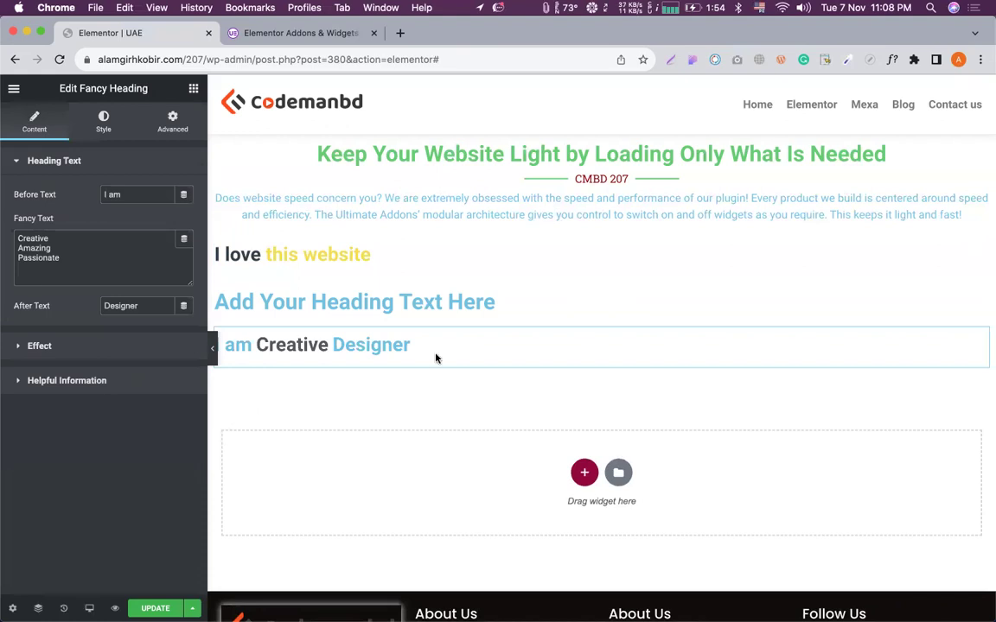
pyautogui.doubleClick(92, 255)
pyautogui.press('Right')
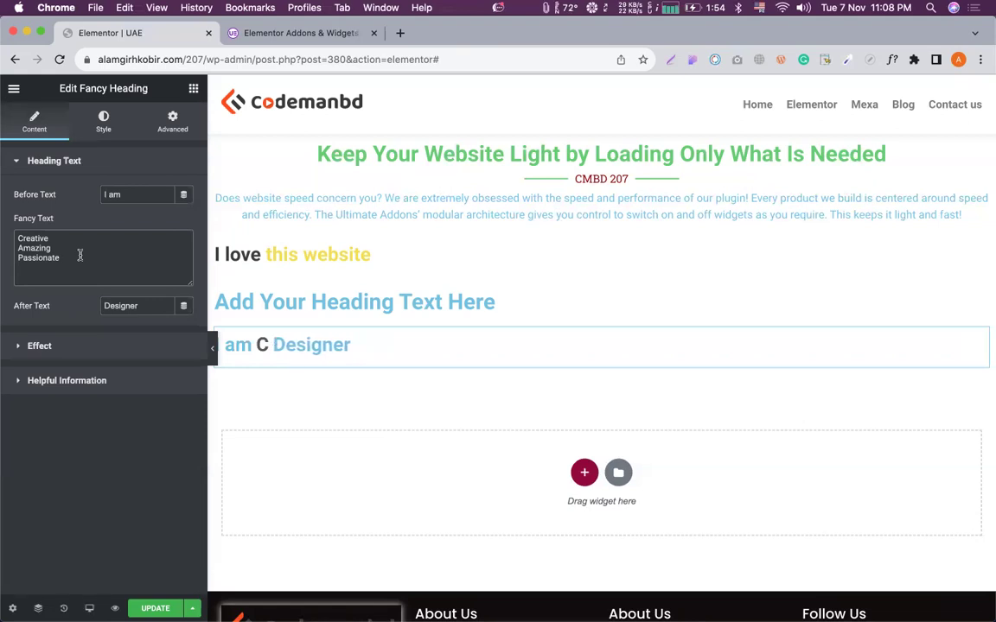
pyautogui.press('Return')
pyautogui.write('E')
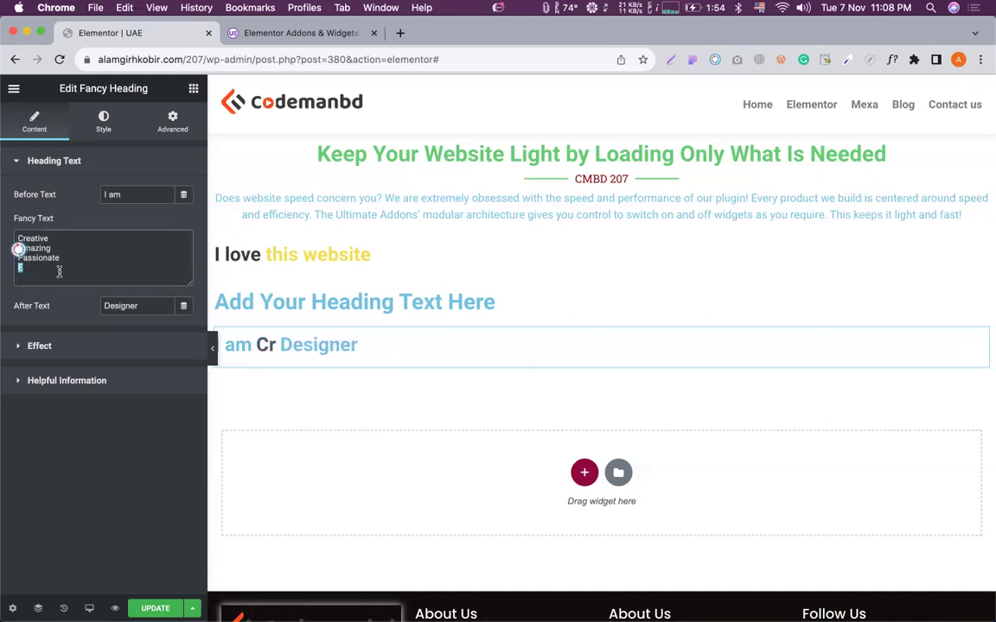
# Remove 'Designer' from the after text and switch the animation effect to Type.
pyautogui.doubleClick(131, 307)
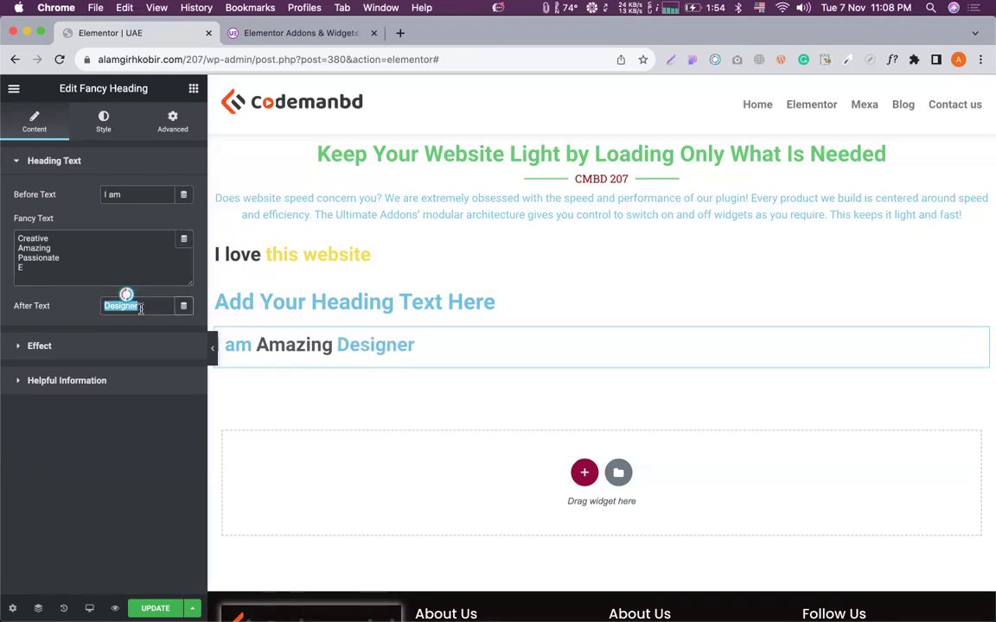
pyautogui.press('BackSpace')
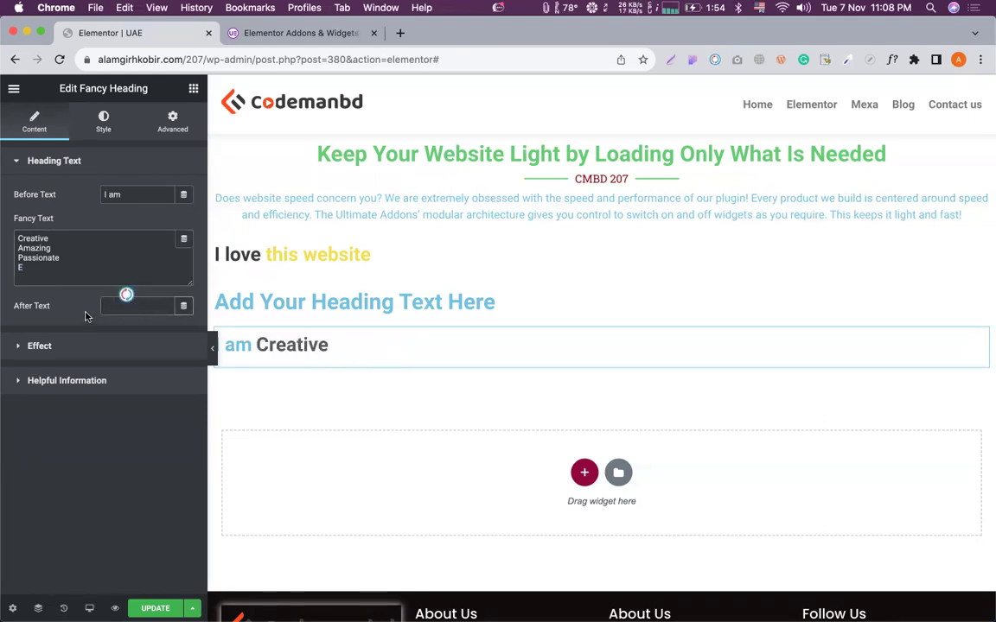
pyautogui.click(58, 350)
pyautogui.click(151, 228)
pyautogui.click(151, 240)
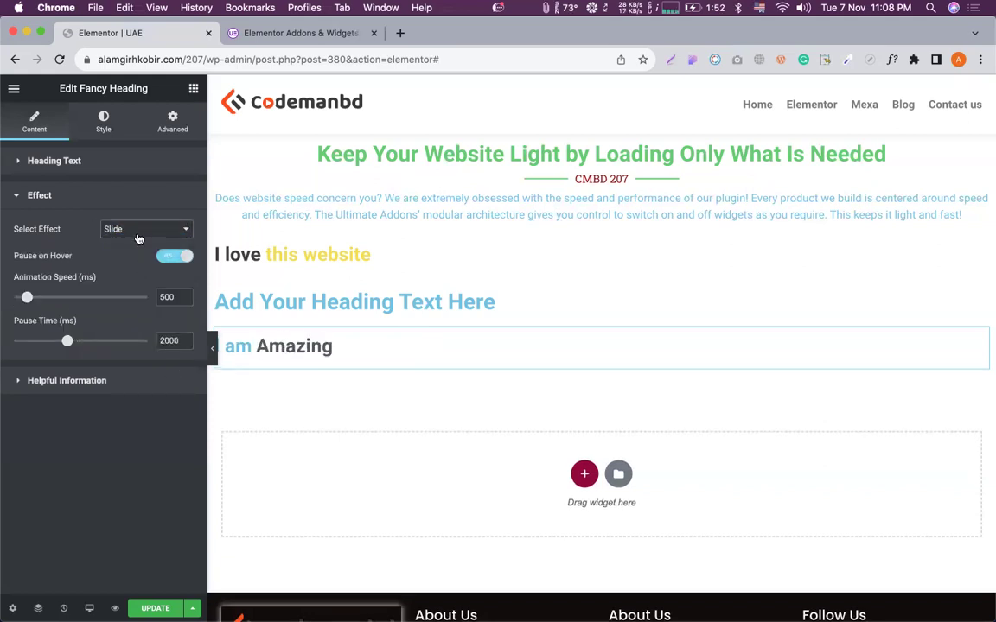
pyautogui.click(138, 231)
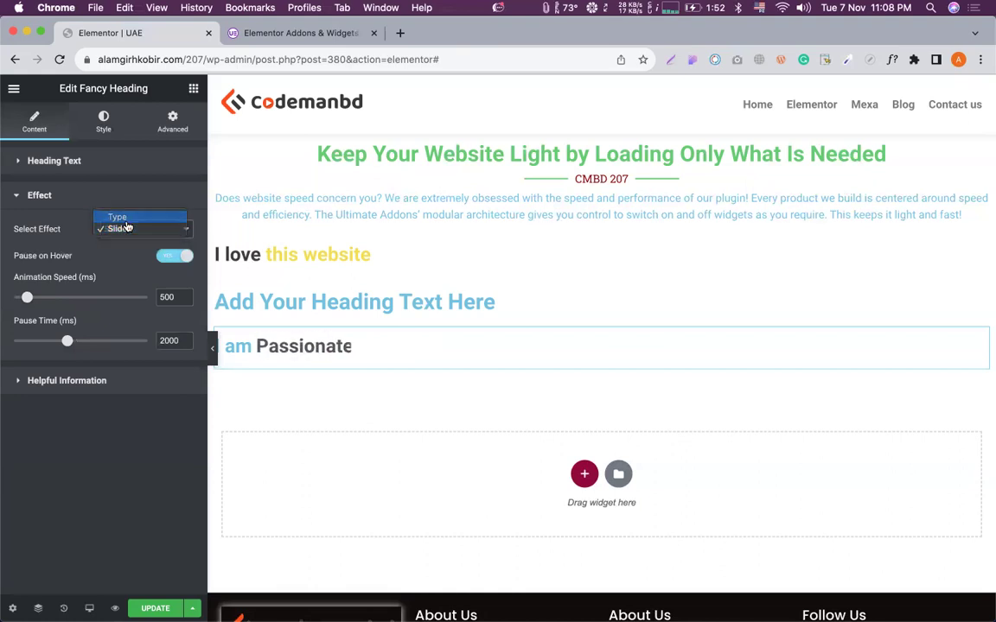
pyautogui.click(130, 216)
pyautogui.click(193, 88)
# Add a Hotspot widget to the page, then delete it via the right-click menu.
pyautogui.scroll(-10, 85, 458)
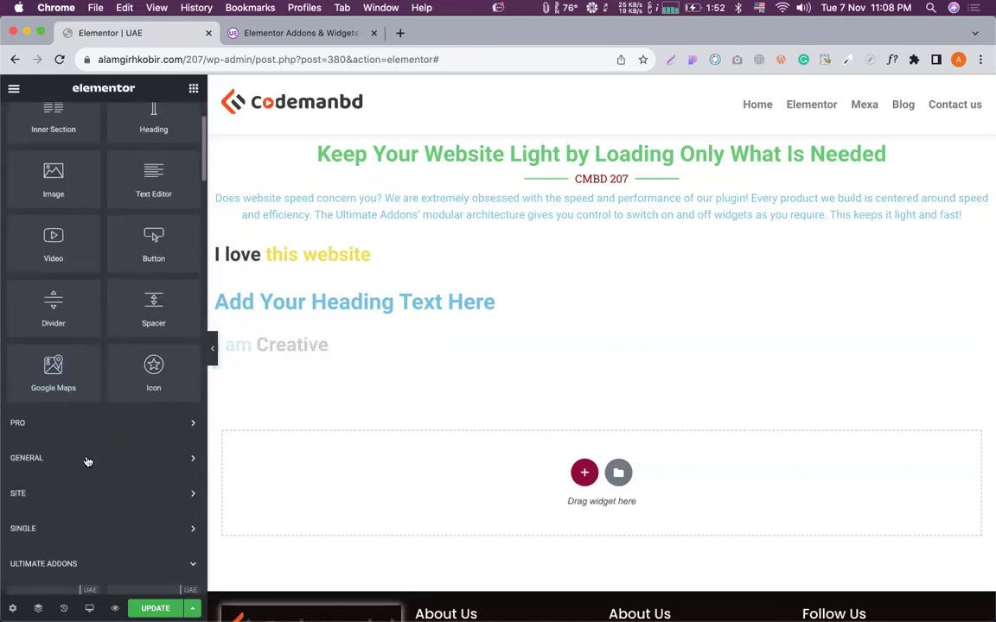
pyautogui.scroll(5, 103, 277)
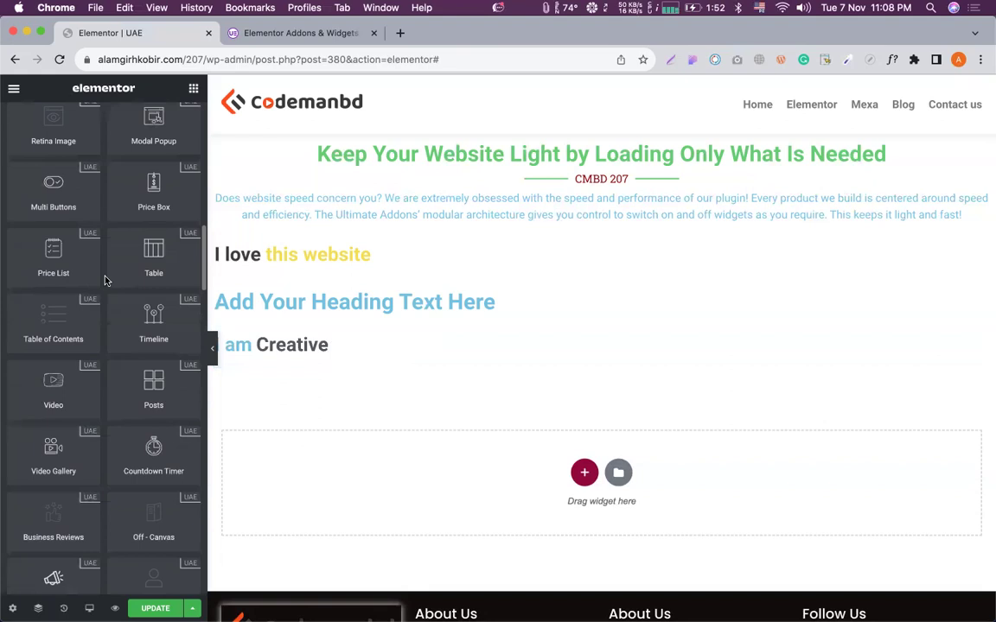
pyautogui.scroll(7, 104, 282)
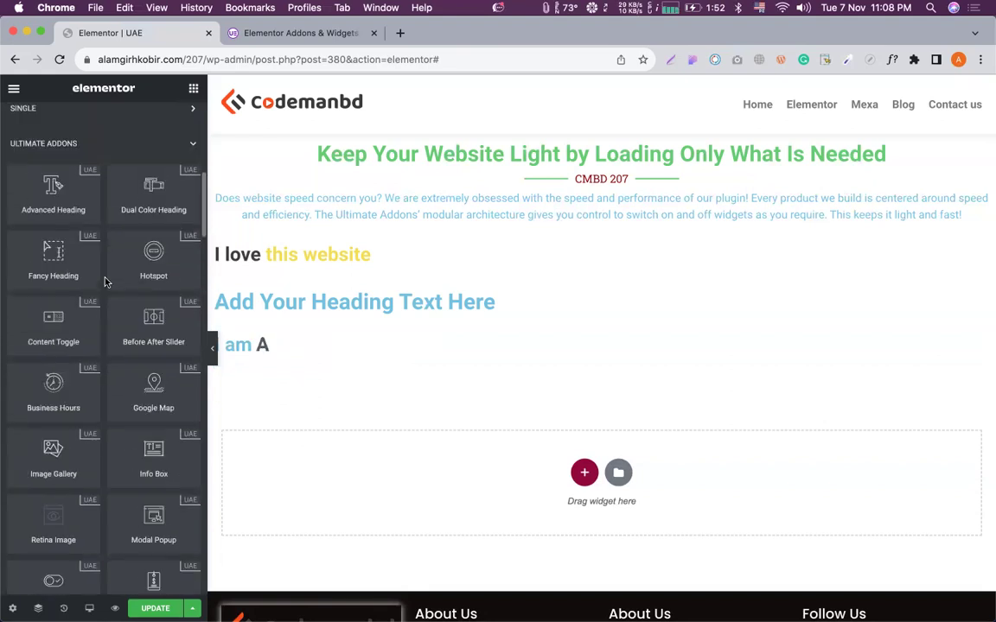
pyautogui.moveTo(142, 258); pyautogui.dragTo(516, 378)
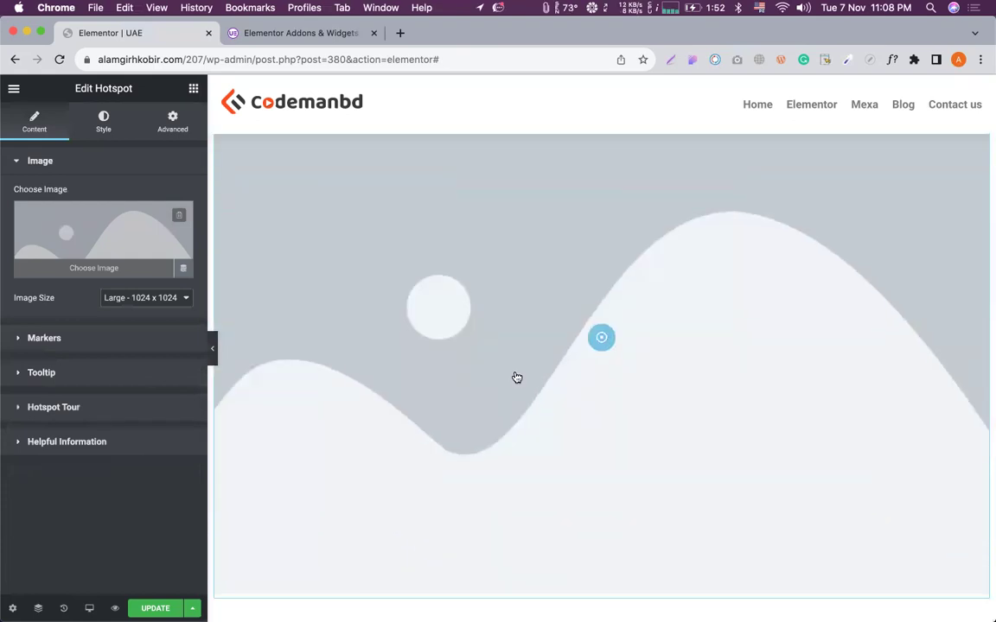
pyautogui.rightClick(514, 321)
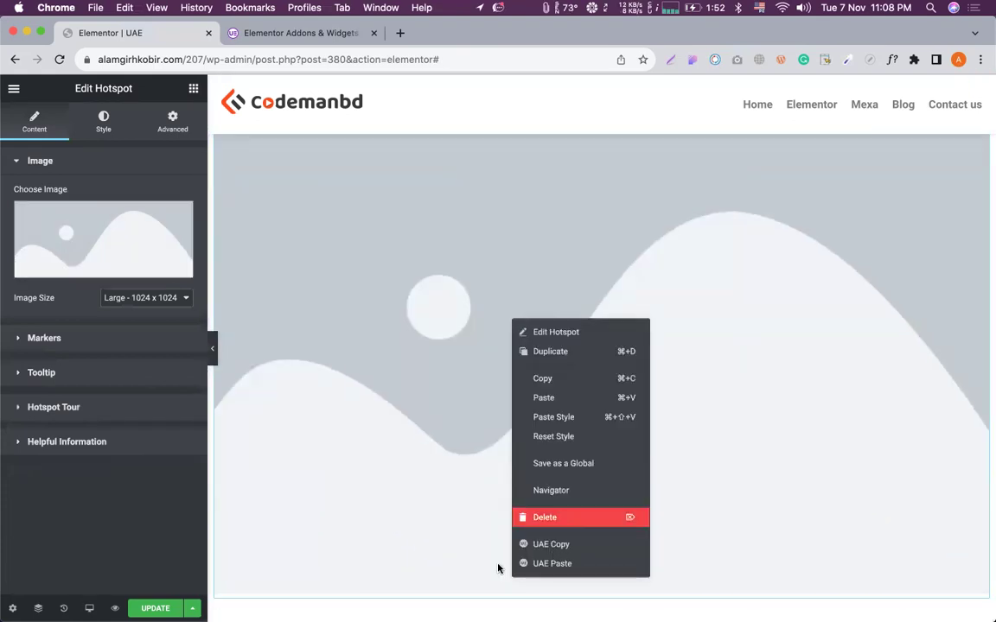
pyautogui.click(586, 525)
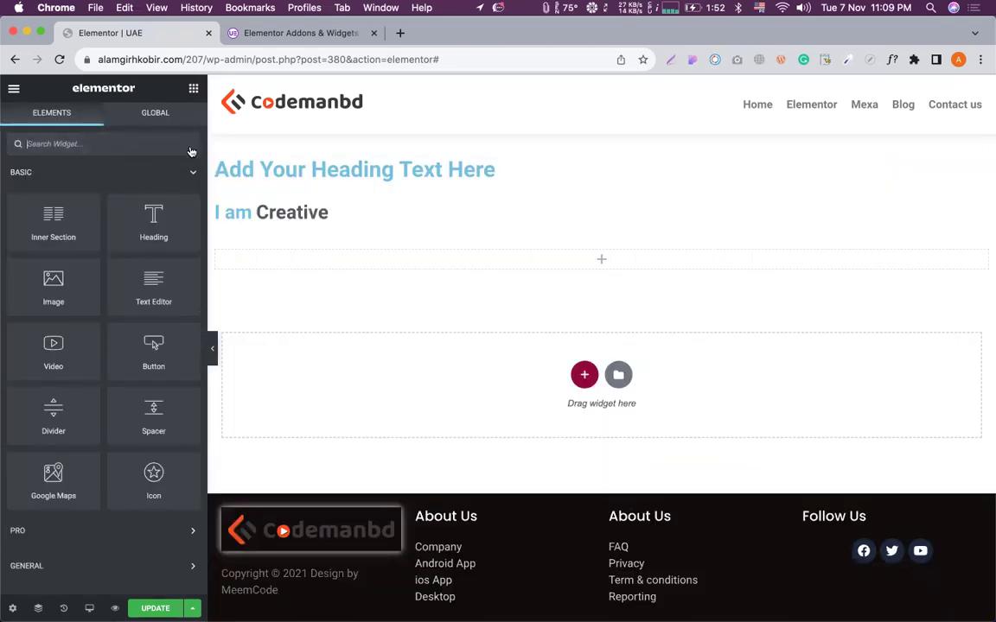
# Drag the Hotspot widget into the drop zone again.
pyautogui.click(194, 174)
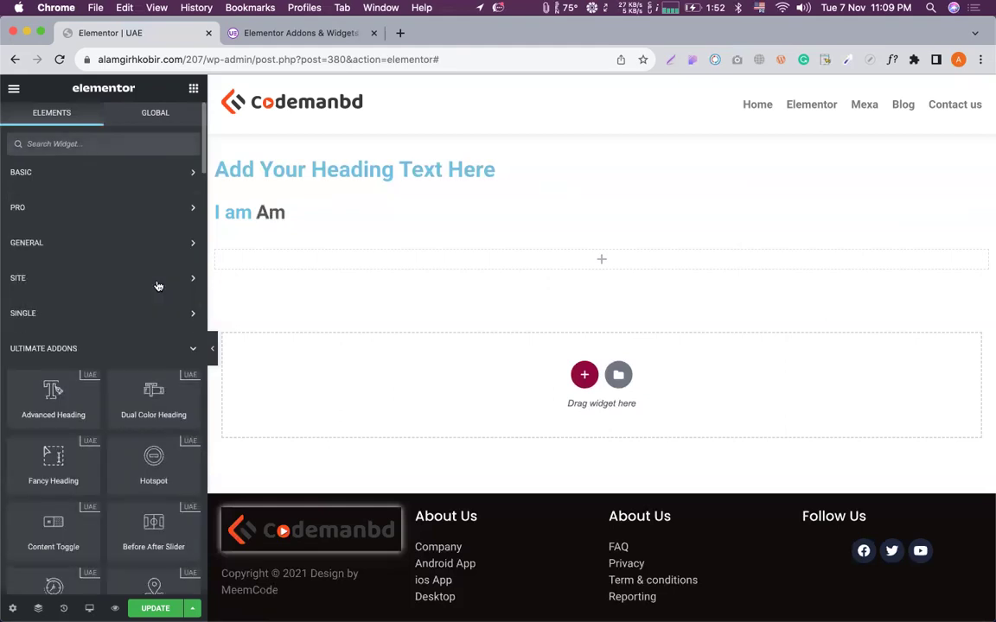
pyautogui.scroll(-5, 62, 291)
pyautogui.scroll(-1, 61, 292)
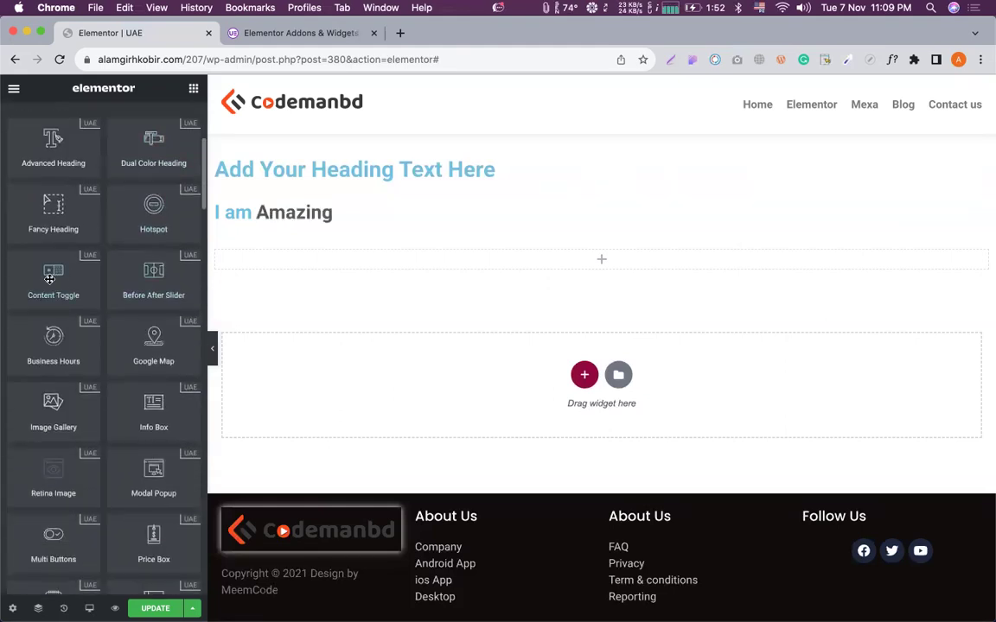
pyautogui.moveTo(145, 200); pyautogui.dragTo(502, 288)
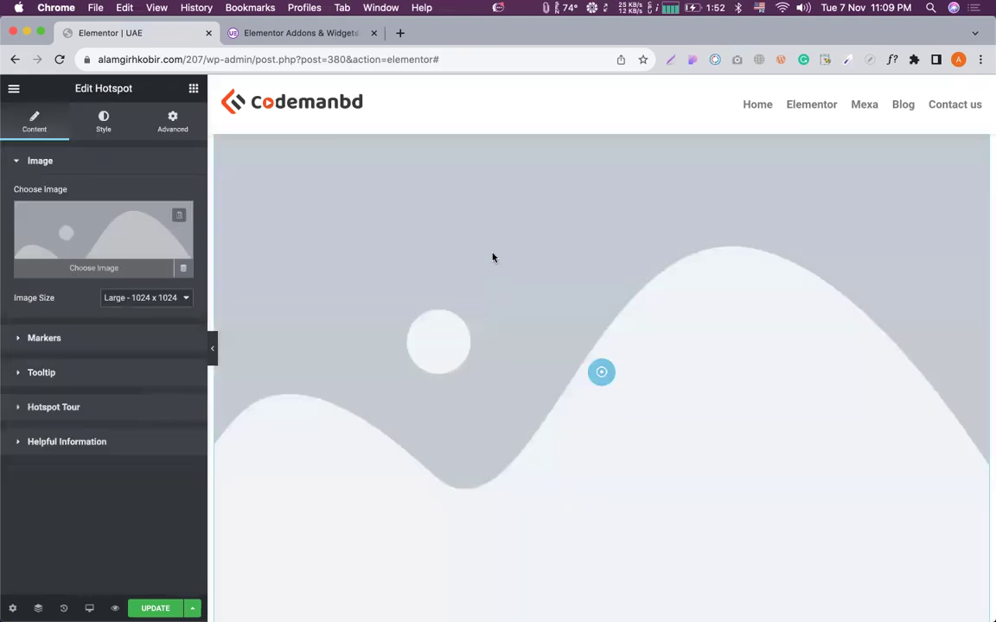
# Open the Media Library to choose the hotspot image, then start a new browser tab.
pyautogui.click(137, 229)
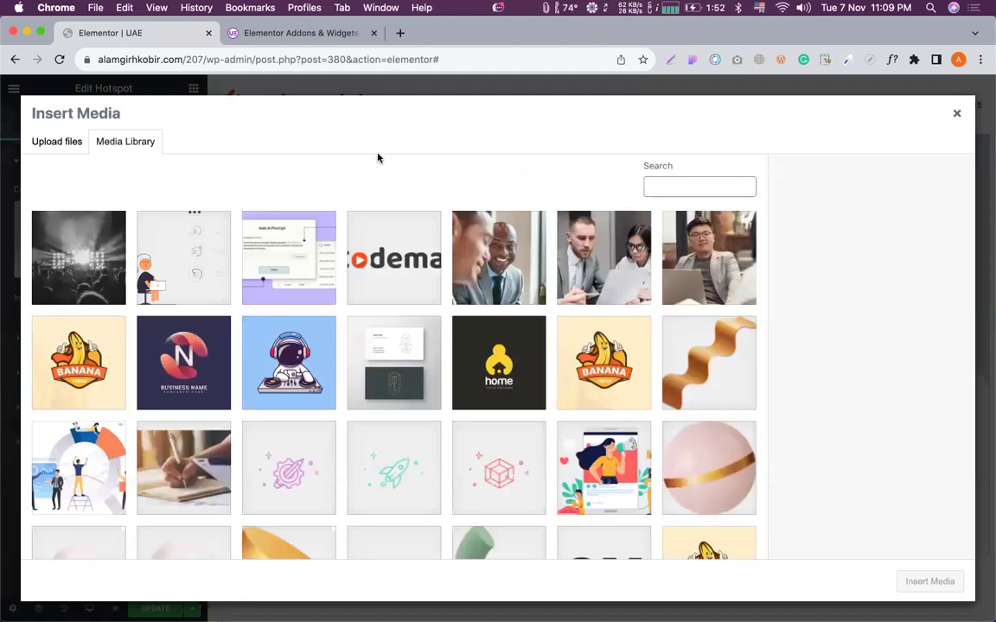
pyautogui.scroll(-10, 419, 300)
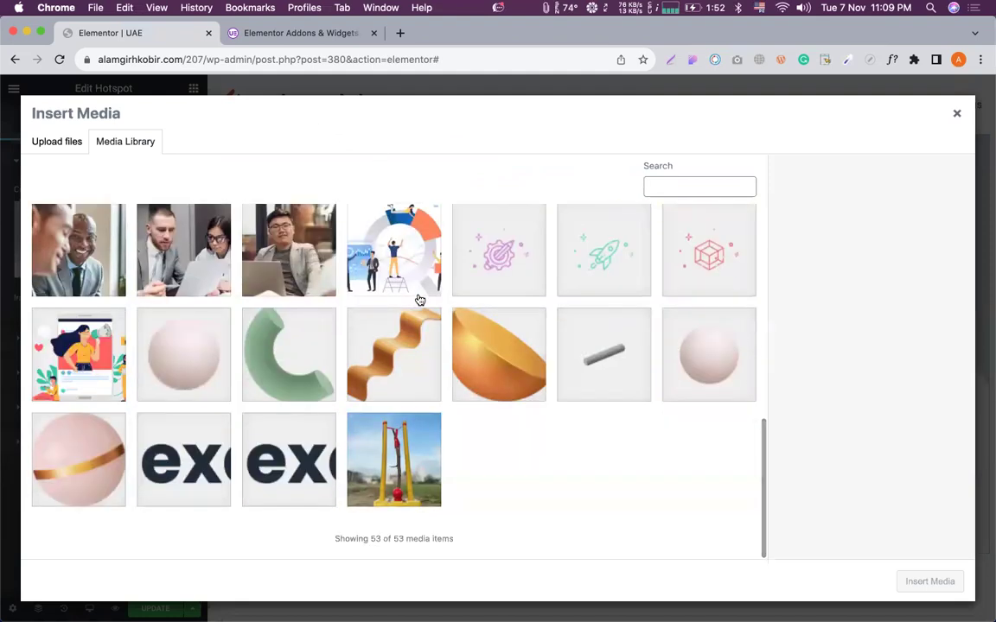
pyautogui.scroll(3, 419, 300)
pyautogui.moveTo(961, 60)
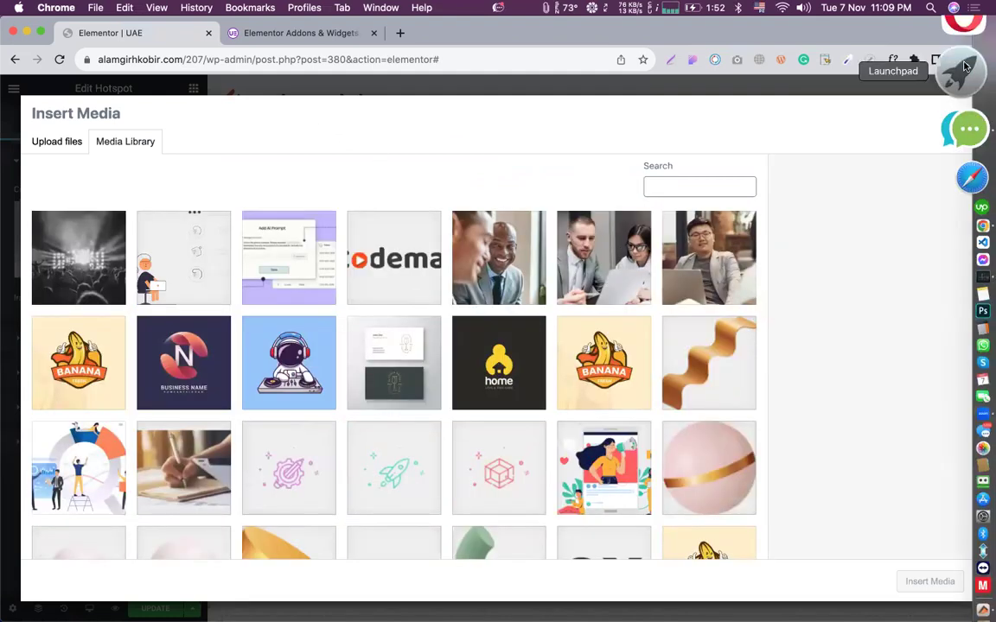
pyautogui.click(399, 34)
# Search Google for 'car image' and show the image results.
pyautogui.write('car image')
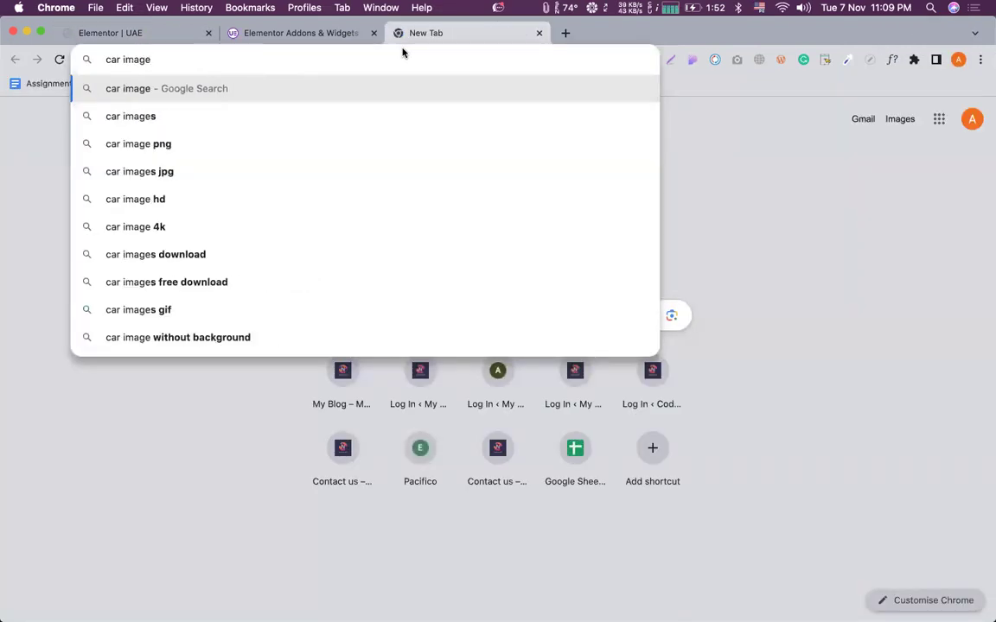
pyautogui.press('Return')
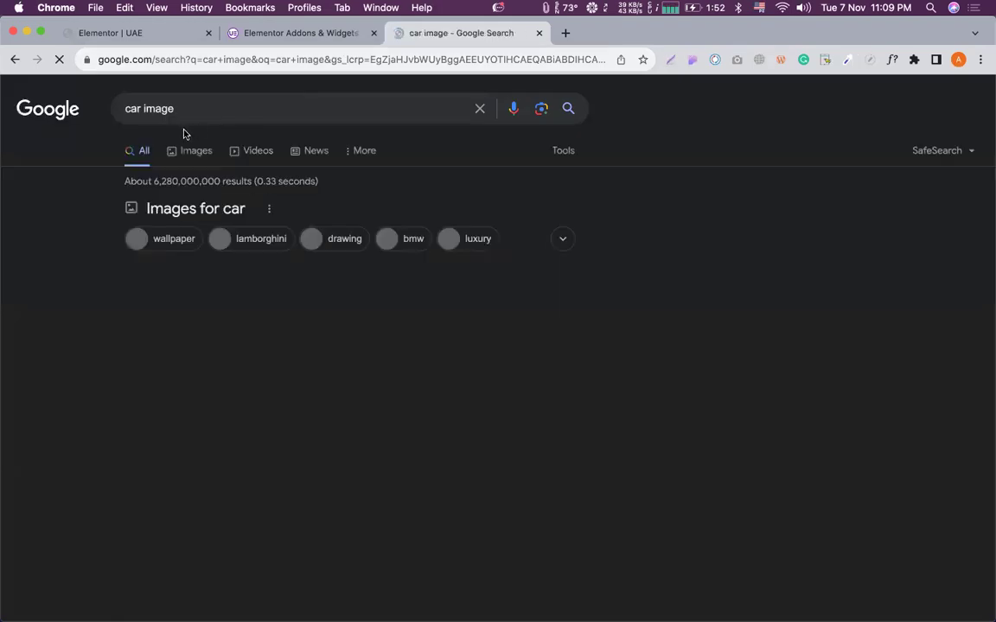
pyautogui.click(178, 153)
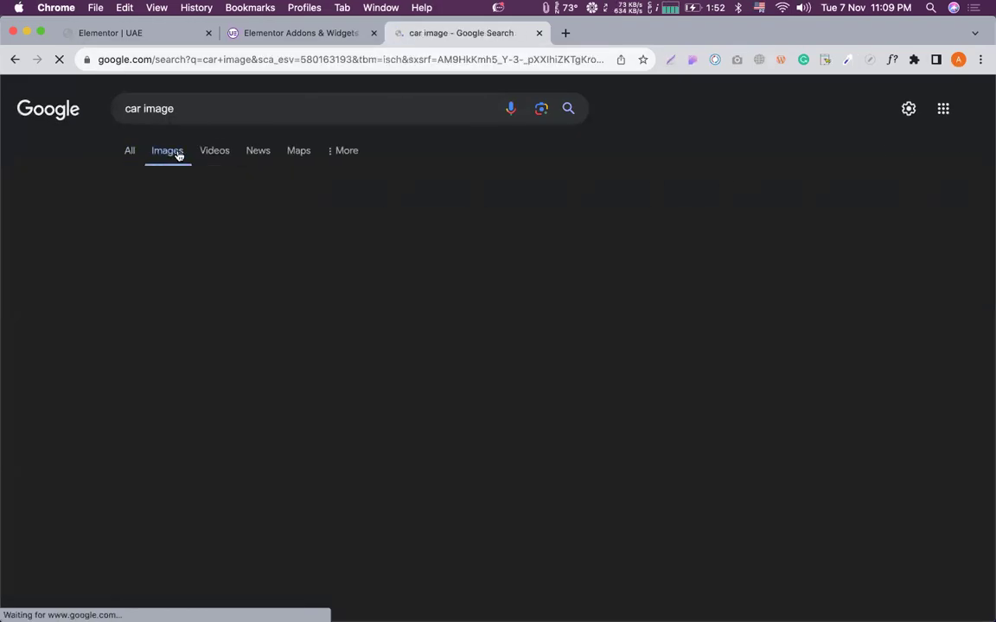
pyautogui.scroll(-2, 372, 285)
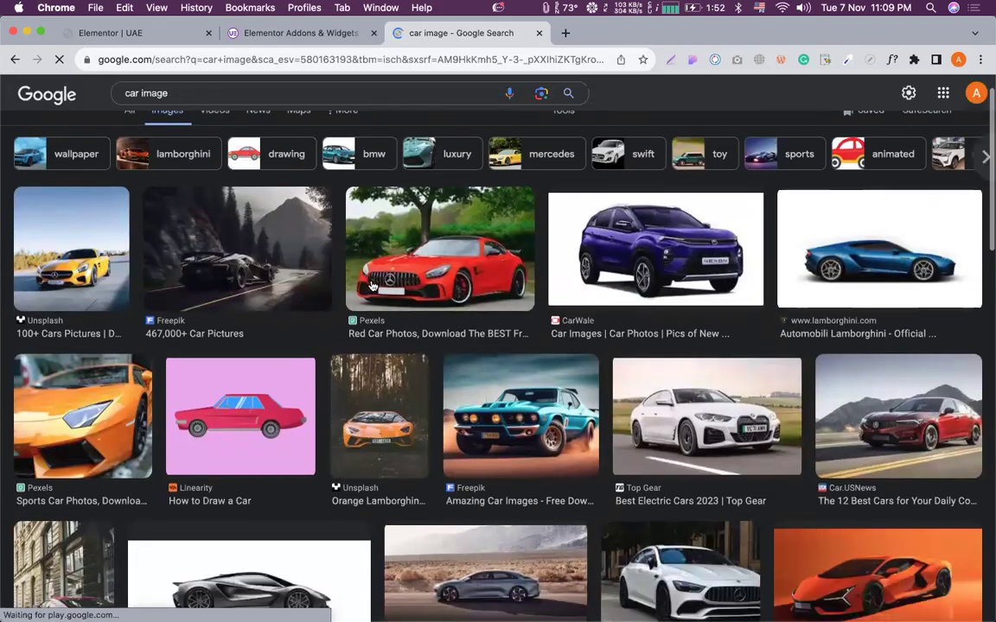
# Save the blue SUV picture to the computer with Save Image As and return to Elementor.
pyautogui.click(652, 243)
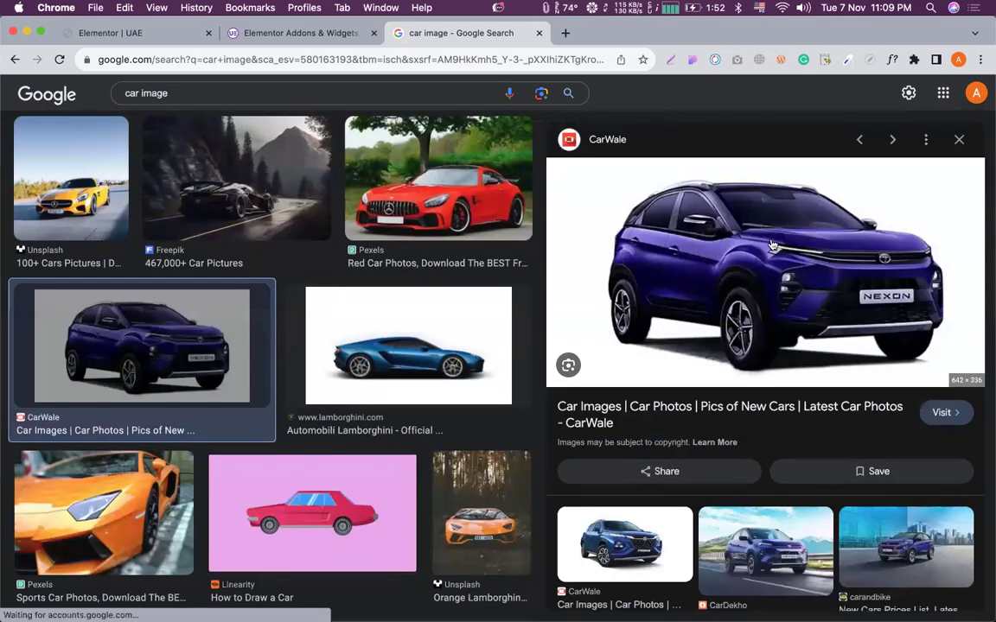
pyautogui.rightClick(766, 248)
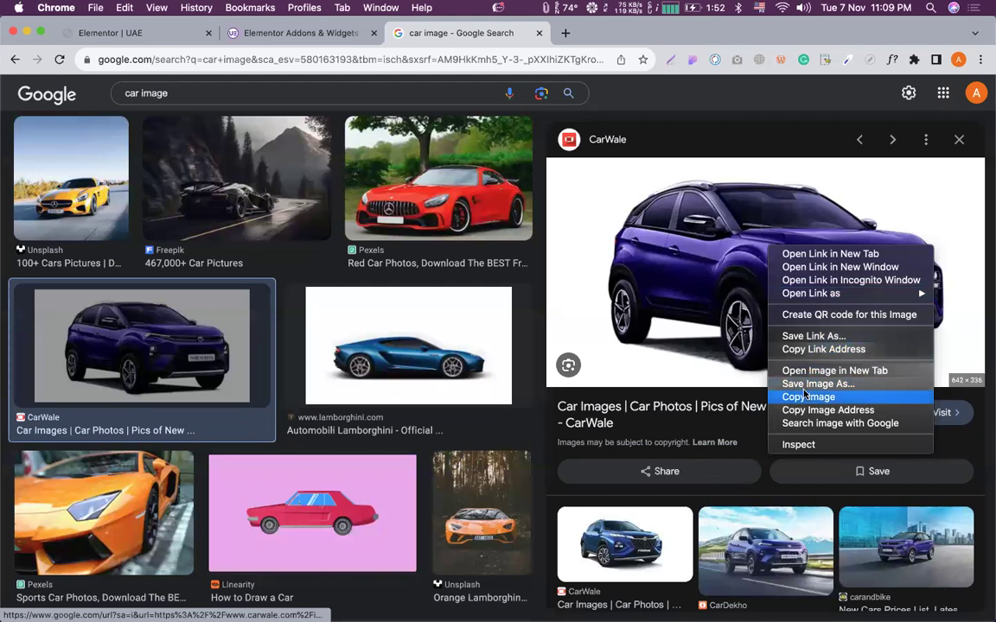
pyautogui.click(802, 386)
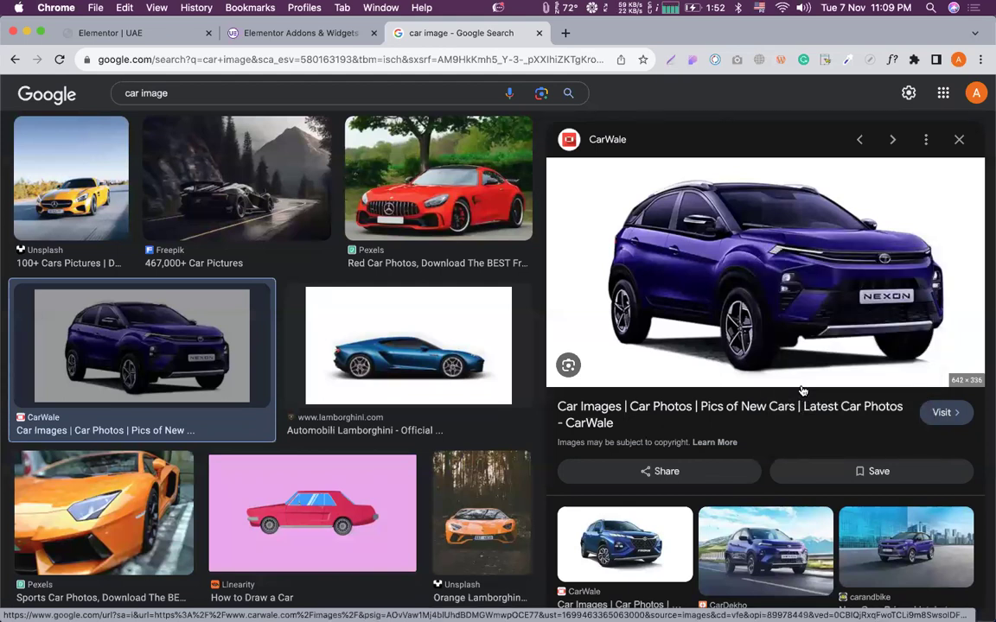
pyautogui.press('Return')
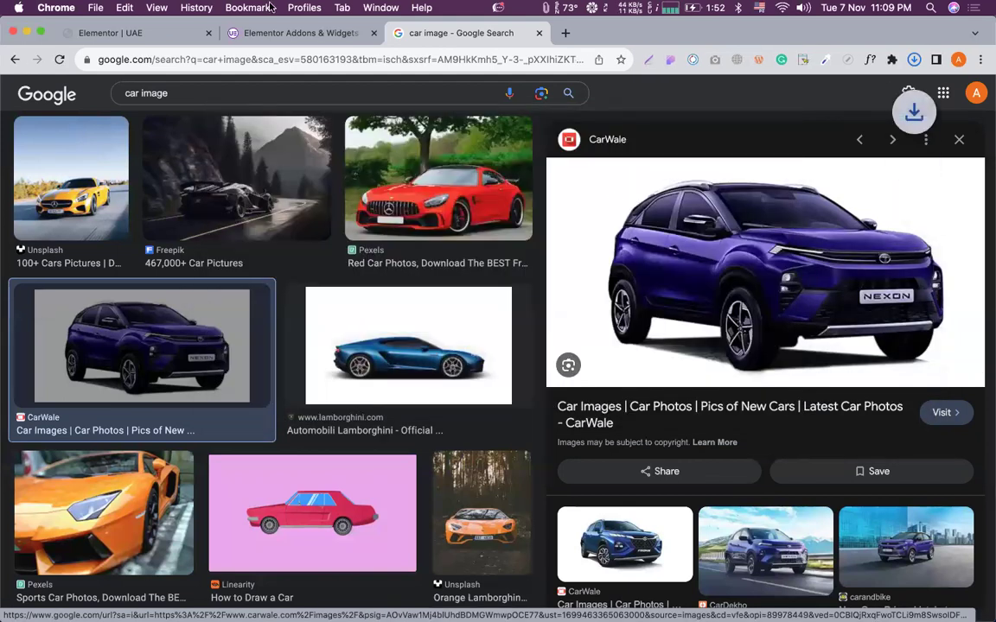
pyautogui.click(156, 37)
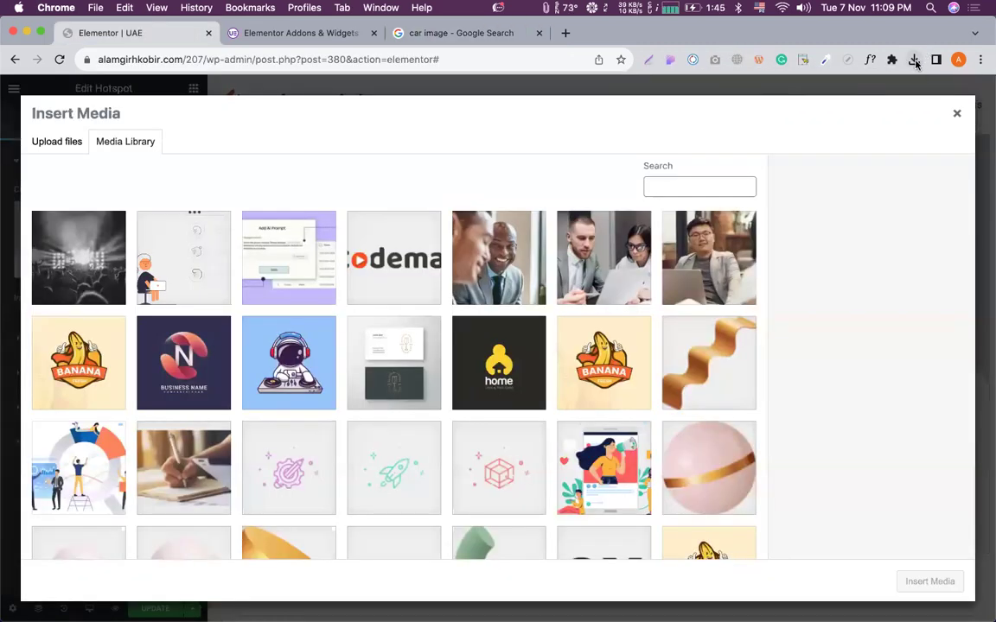
# Upload nexon-exterior-right-front-three-quarter-71.webp, insert it as the Hotspot image, and expand Markers.
pyautogui.click(914, 63)
pyautogui.moveTo(788, 121); pyautogui.dragTo(618, 307)
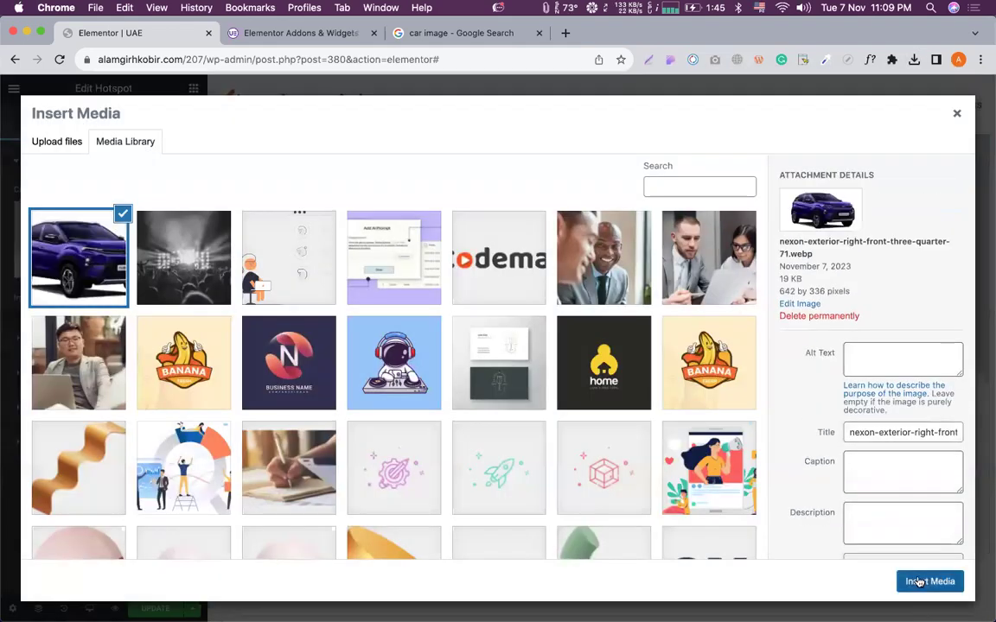
pyautogui.click(917, 582)
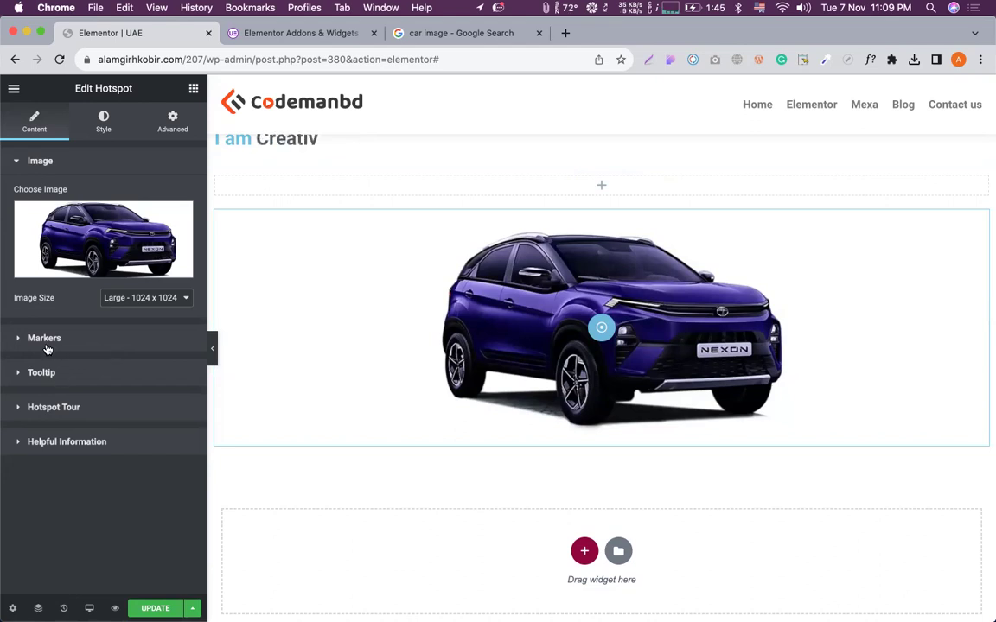
pyautogui.click(45, 338)
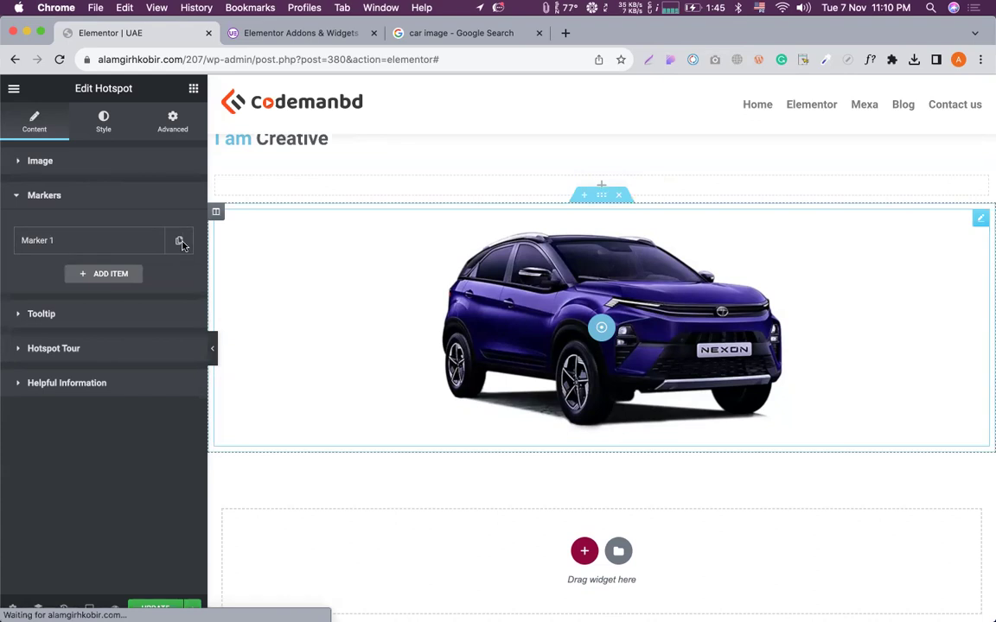
# Position Marker 1 on the front wheel at 40.7% horizontal and 75.6% vertical.
pyautogui.click(37, 250)
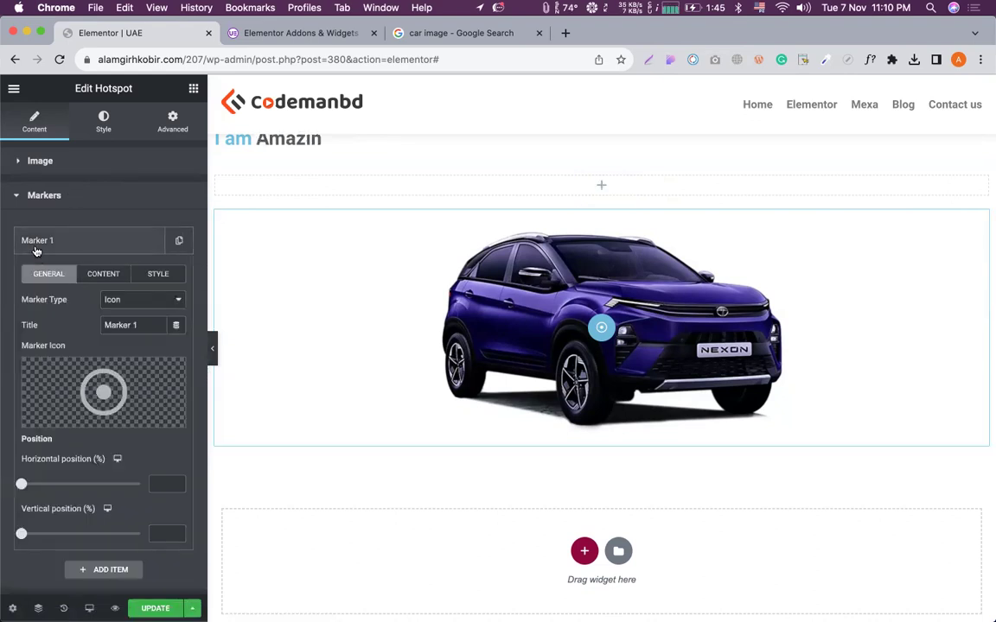
pyautogui.scroll(-3, 22, 388)
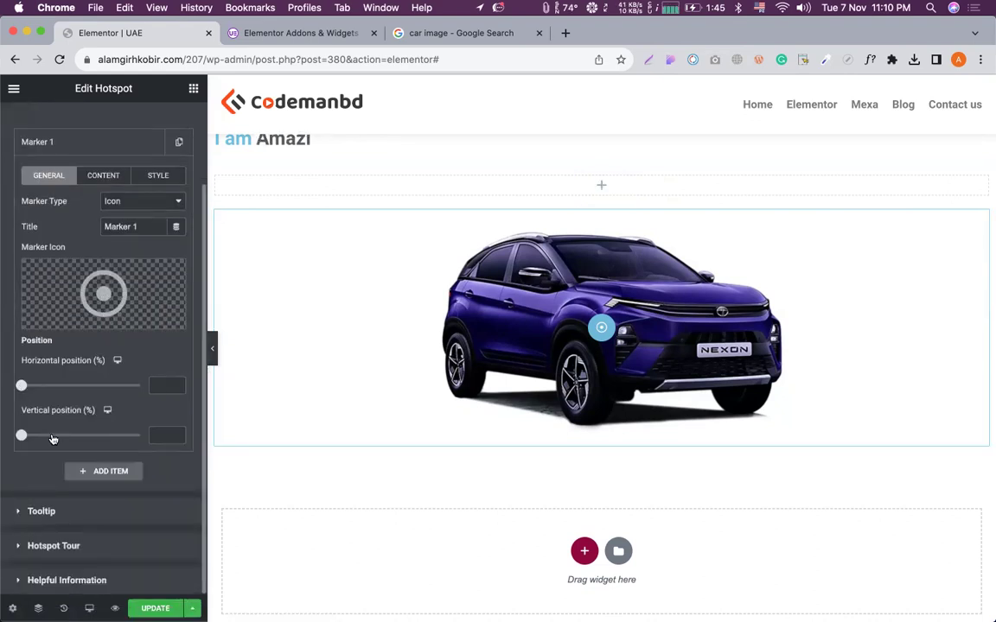
pyautogui.moveTo(24, 388); pyautogui.dragTo(73, 389)
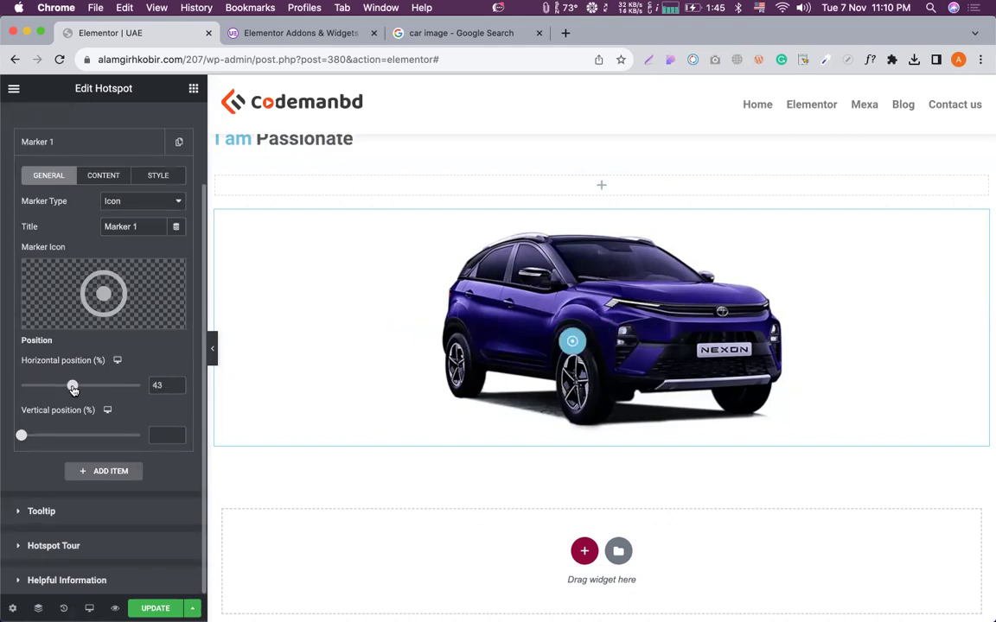
pyautogui.moveTo(22, 435); pyautogui.dragTo(111, 435)
pyautogui.moveTo(74, 390); pyautogui.dragTo(70, 388)
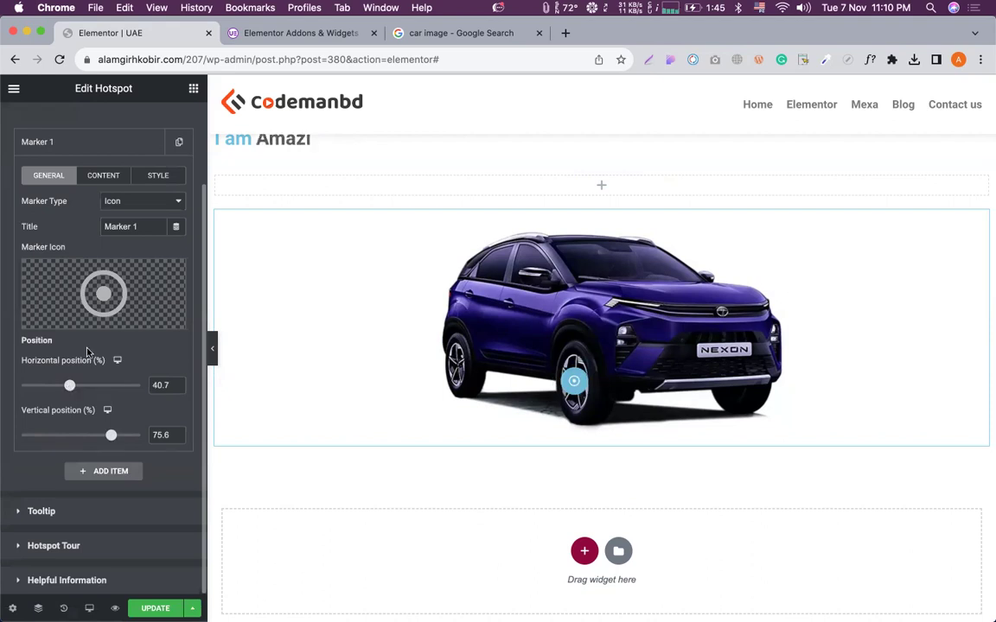
pyautogui.scroll(1, 113, 286)
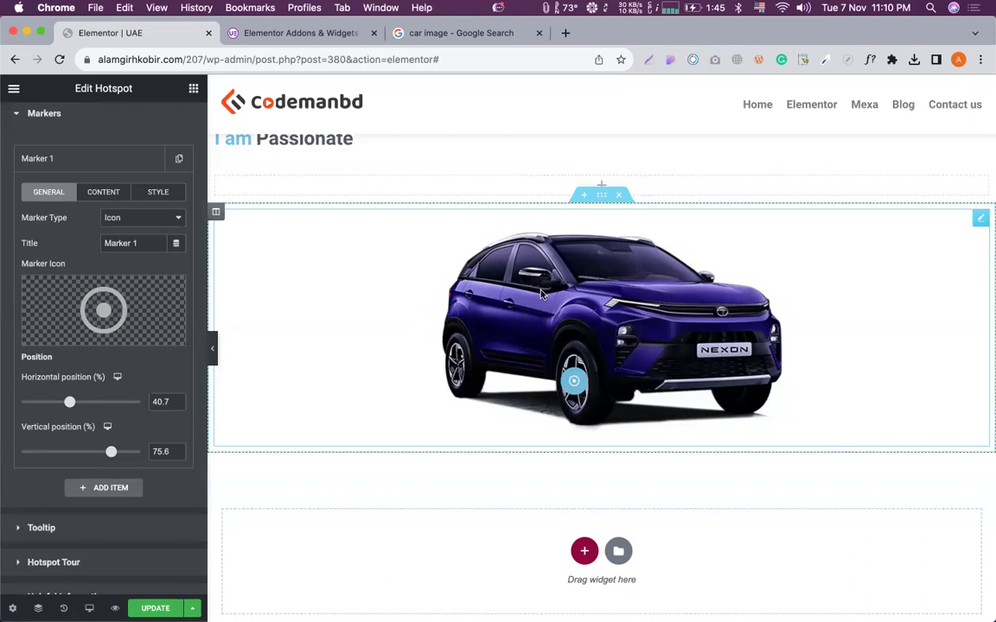
# Preview Marker 1's tooltip and select its default tooltip text before switching to Google.
pyautogui.click(575, 383)
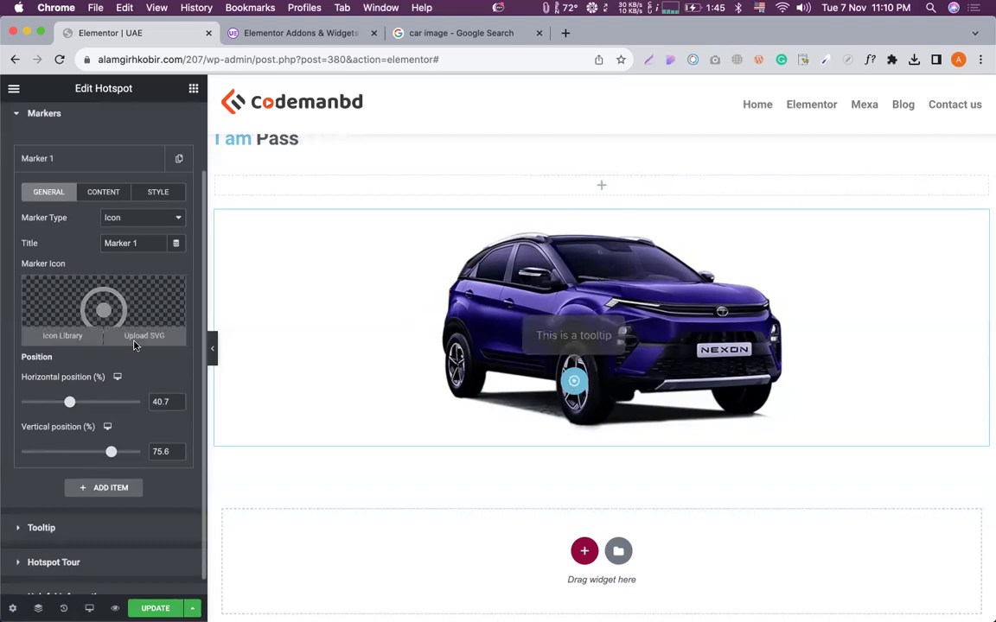
pyautogui.scroll(-1, 133, 344)
pyautogui.click(103, 175)
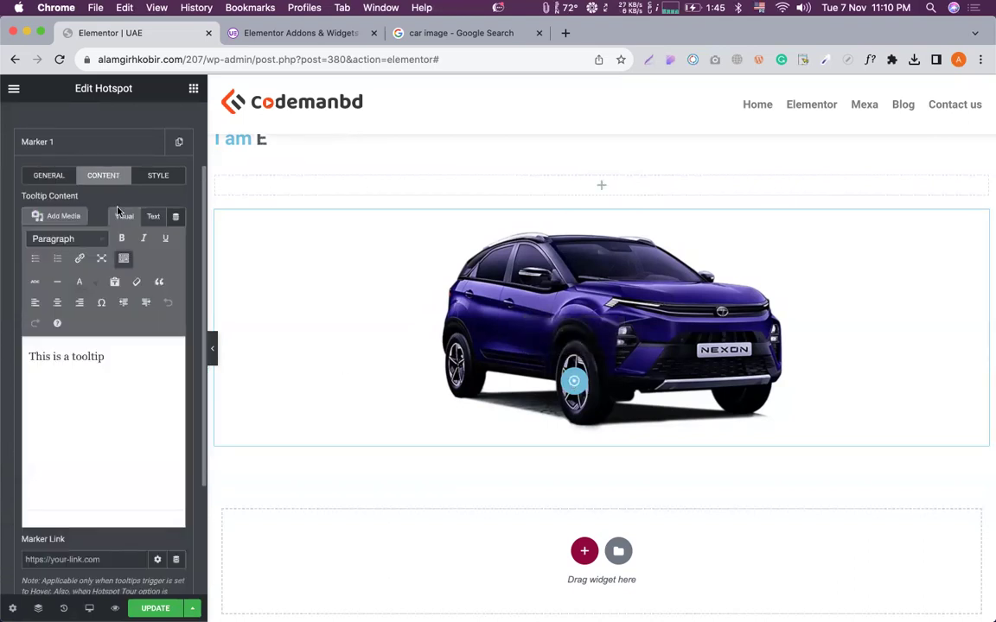
pyautogui.tripleClick(108, 355)
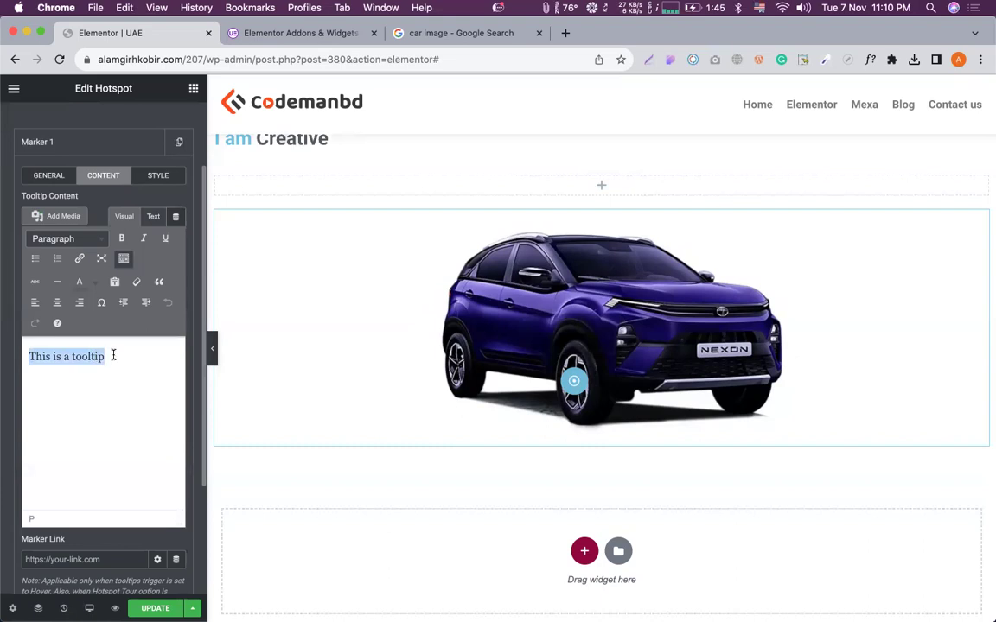
pyautogui.click(460, 34)
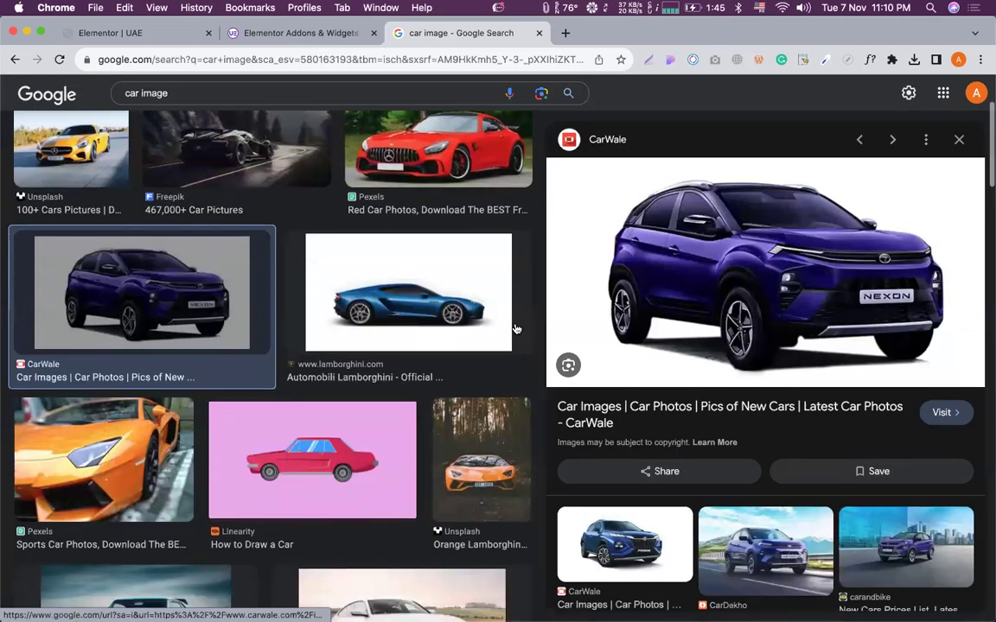
# Scroll through the All-tab web results for 'car image', then return to the Elementor tab.
pyautogui.scroll(-1, 515, 328)
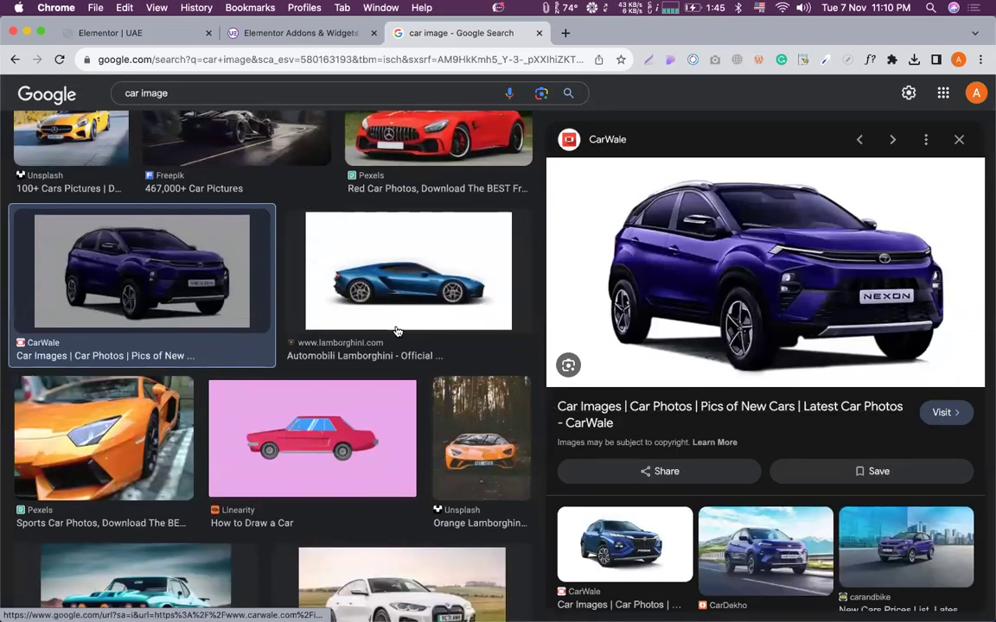
pyautogui.scroll(3, 396, 338)
pyautogui.click(134, 159)
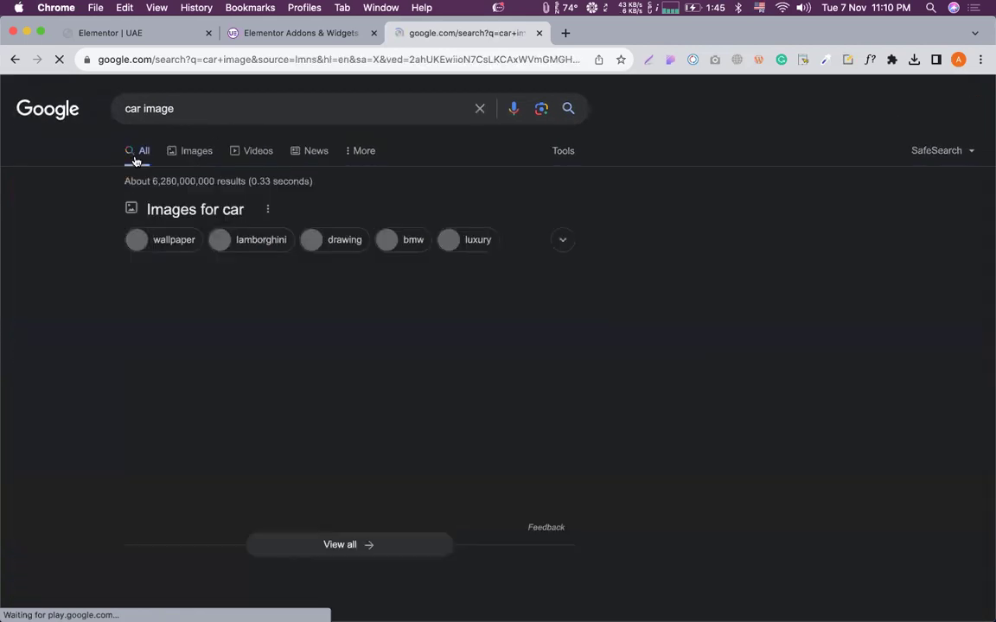
pyautogui.scroll(-5, 198, 280)
pyautogui.scroll(-5, 199, 280)
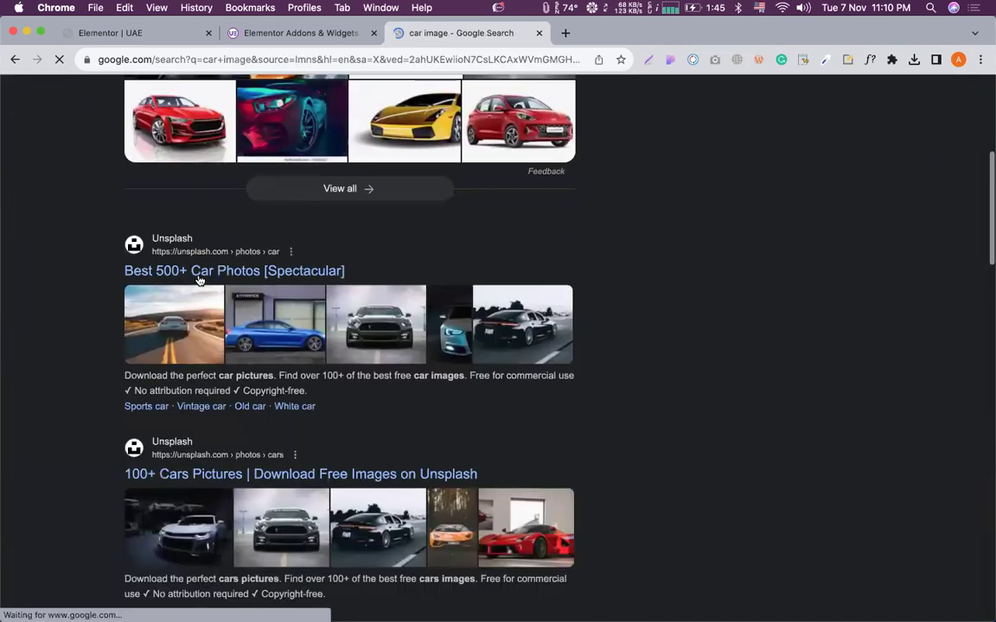
pyautogui.scroll(-15, 60, 318)
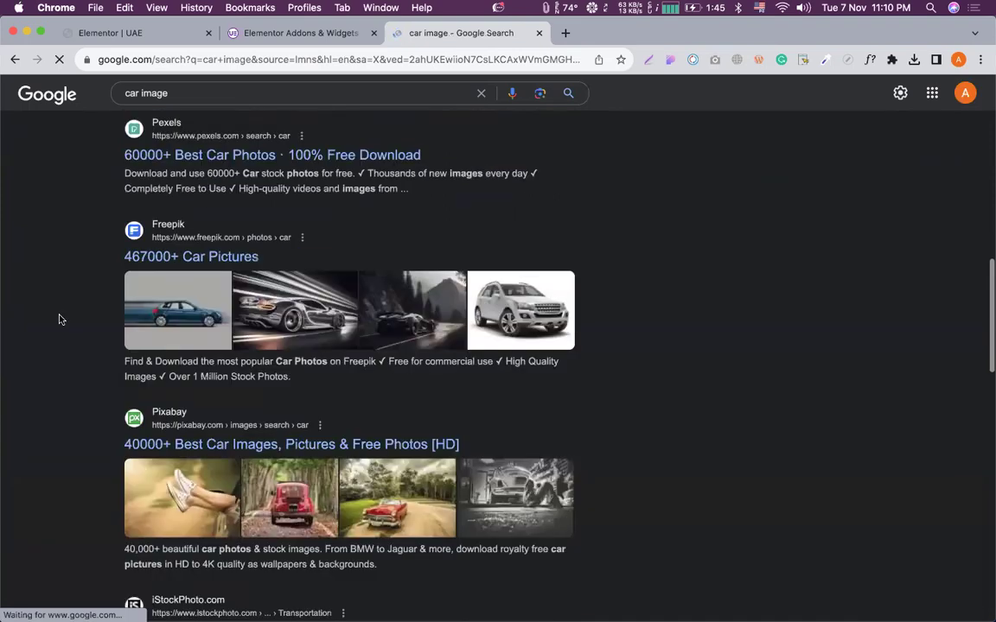
pyautogui.click(99, 33)
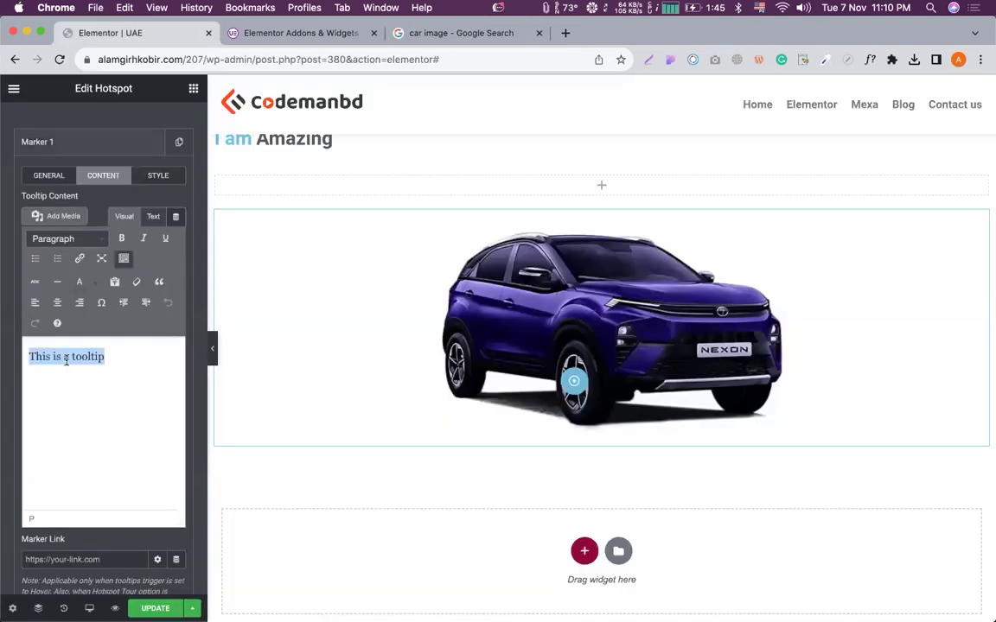
# Change Marker 1's tooltip text to 'Best', collapse it, and add a second marker.
pyautogui.write('Best')
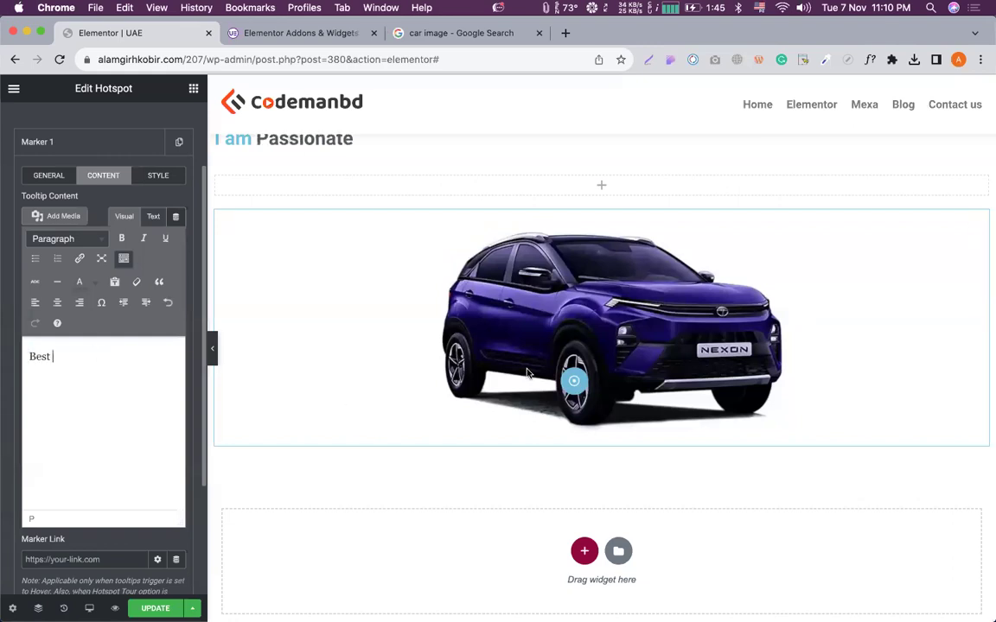
pyautogui.moveTo(573, 382)
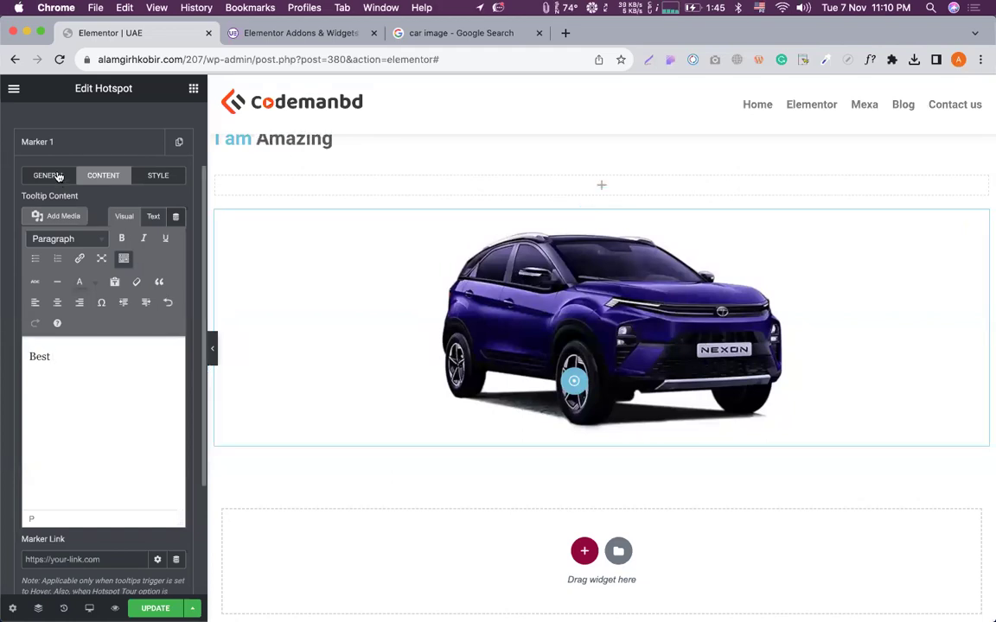
pyautogui.click(26, 143)
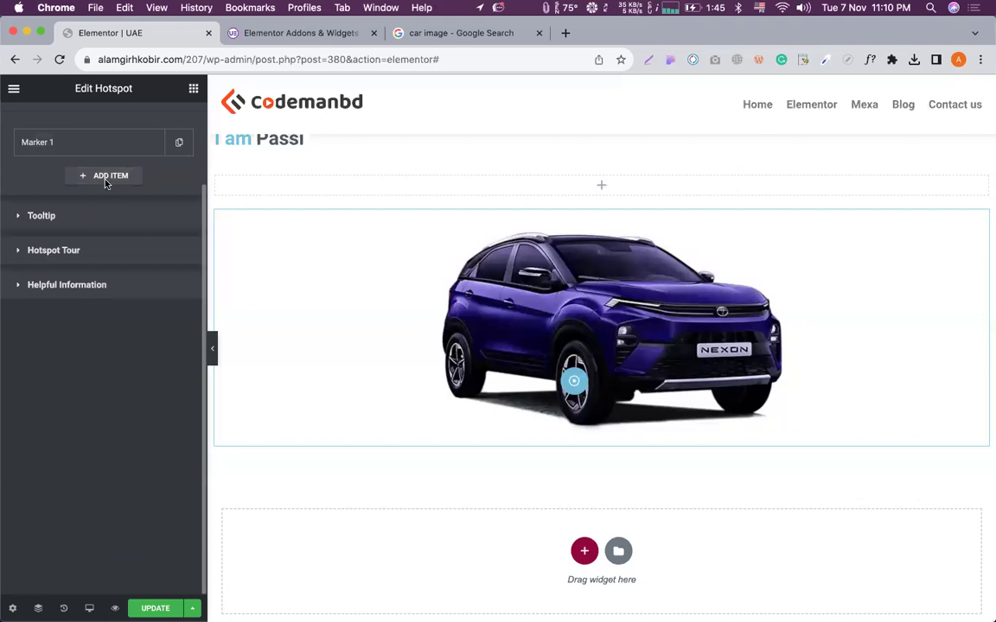
pyautogui.click(102, 176)
# Position the second hotspot marker on the SUV's side window.
pyautogui.scroll(-3, 63, 369)
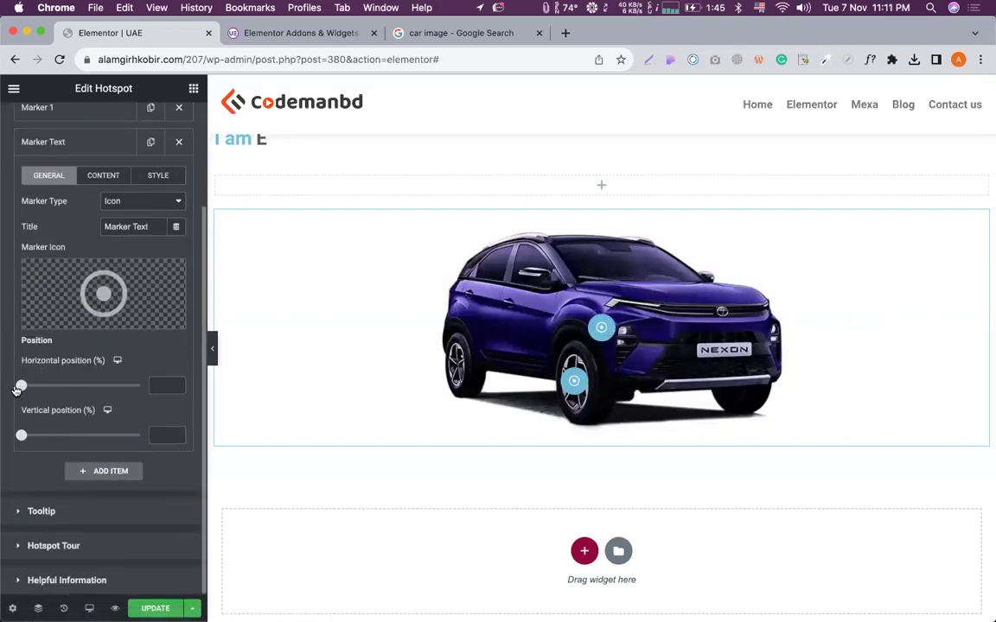
pyautogui.moveTo(21, 386); pyautogui.dragTo(61, 389)
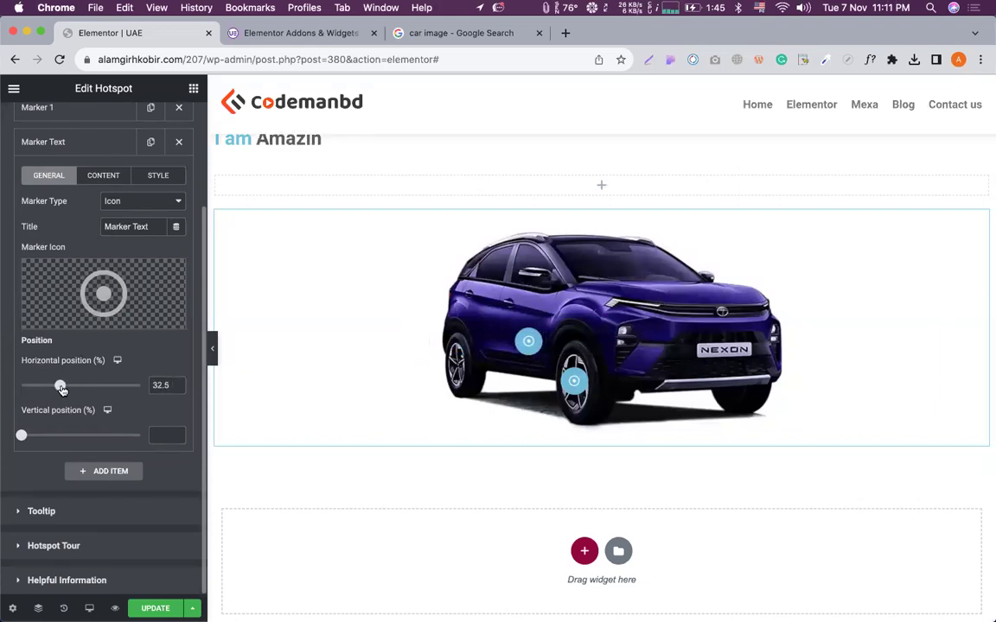
pyautogui.moveTo(22, 437); pyautogui.dragTo(51, 438)
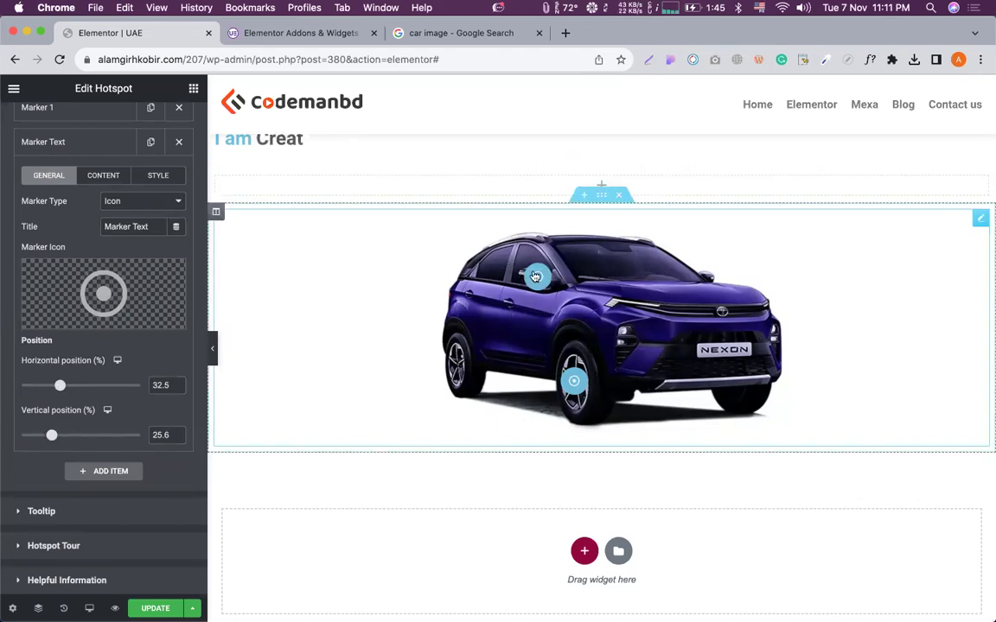
pyautogui.moveTo(536, 277); pyautogui.dragTo(523, 294)
# Replace the new marker's default tooltip text with 'Auto On/Off'.
pyautogui.click(105, 177)
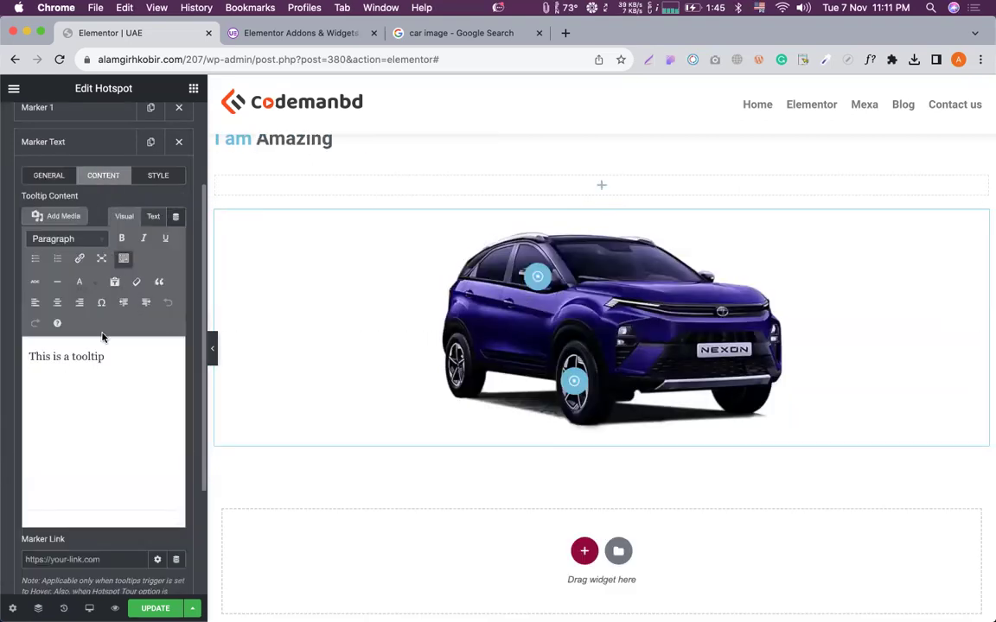
pyautogui.tripleClick(94, 352)
pyautogui.write('Auto')
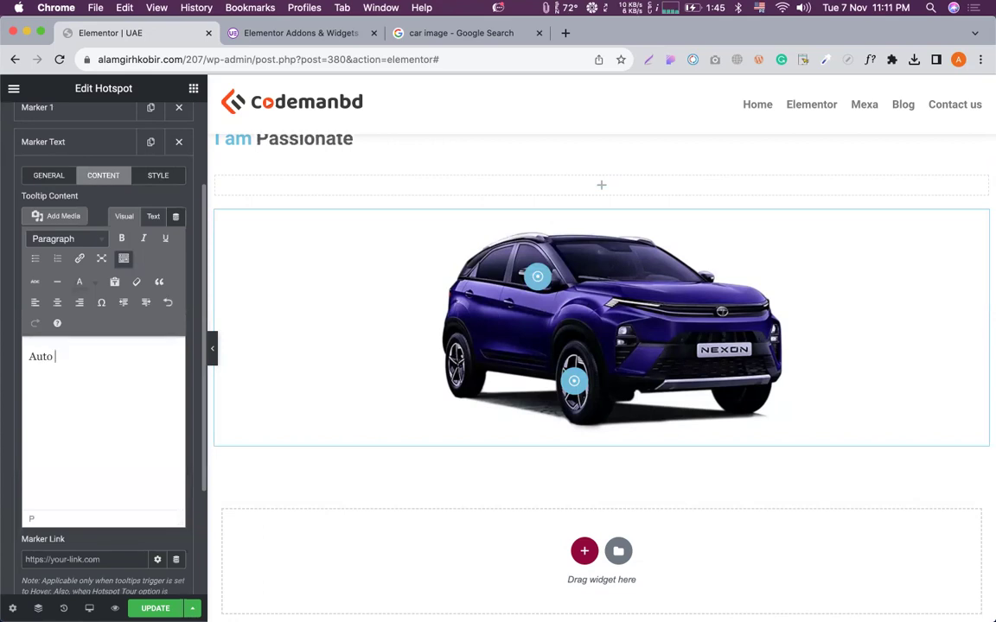
pyautogui.write(' On')
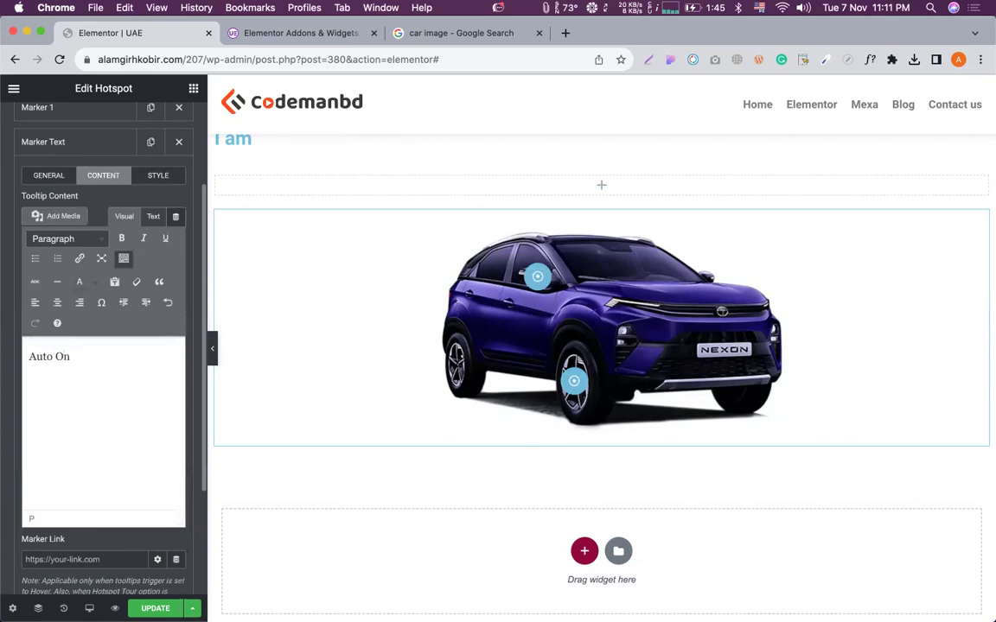
pyautogui.write('/Off')
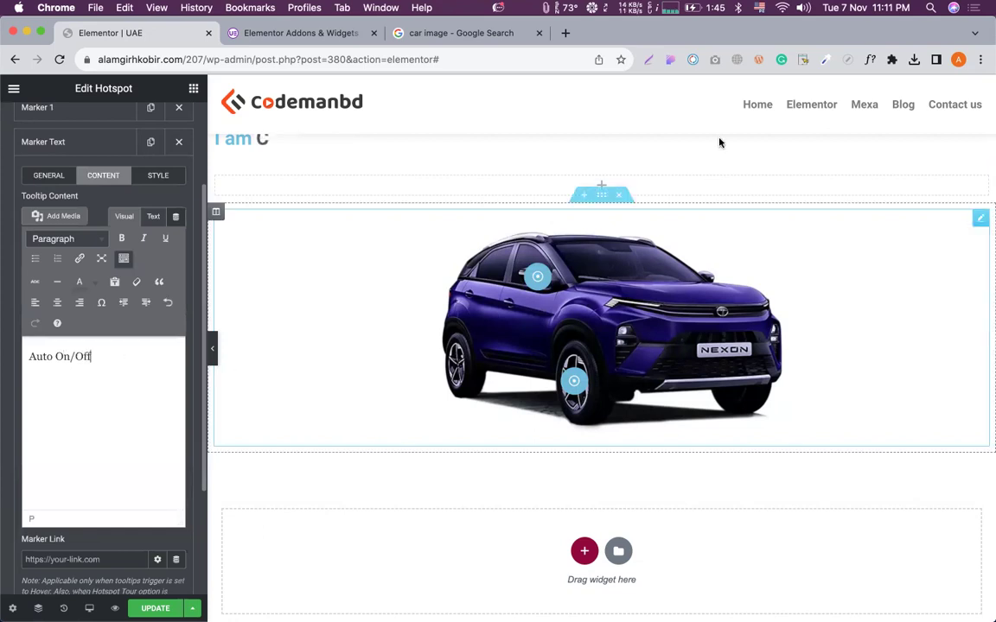
pyautogui.moveTo(536, 282)
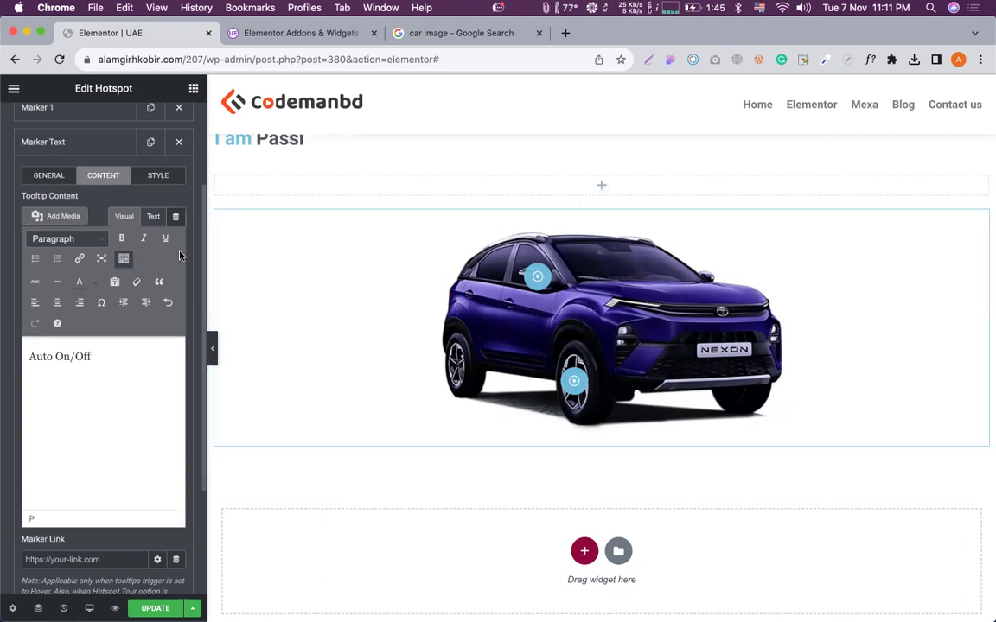
pyautogui.scroll(2, 157, 249)
# Enable Override Global Settings for the marker and set its icon colour to pale pink #EFB8B8.
pyautogui.click(157, 232)
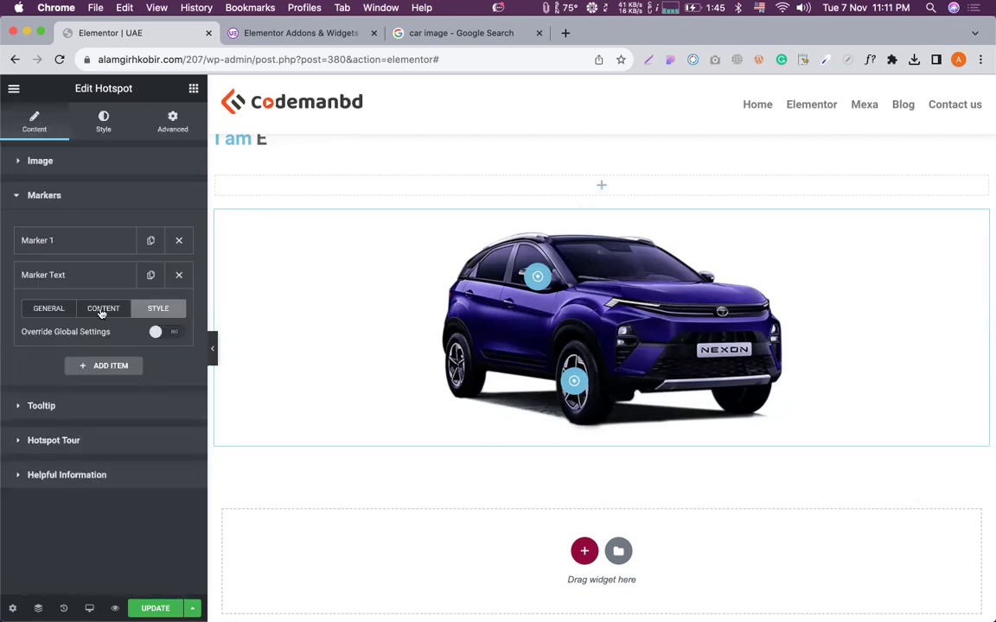
pyautogui.click(172, 334)
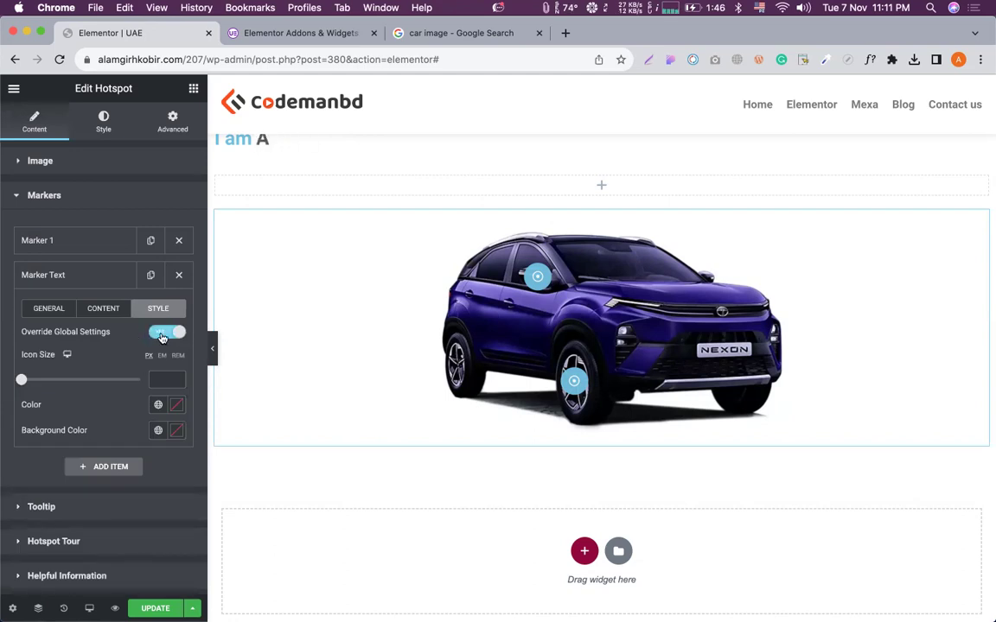
pyautogui.click(157, 331)
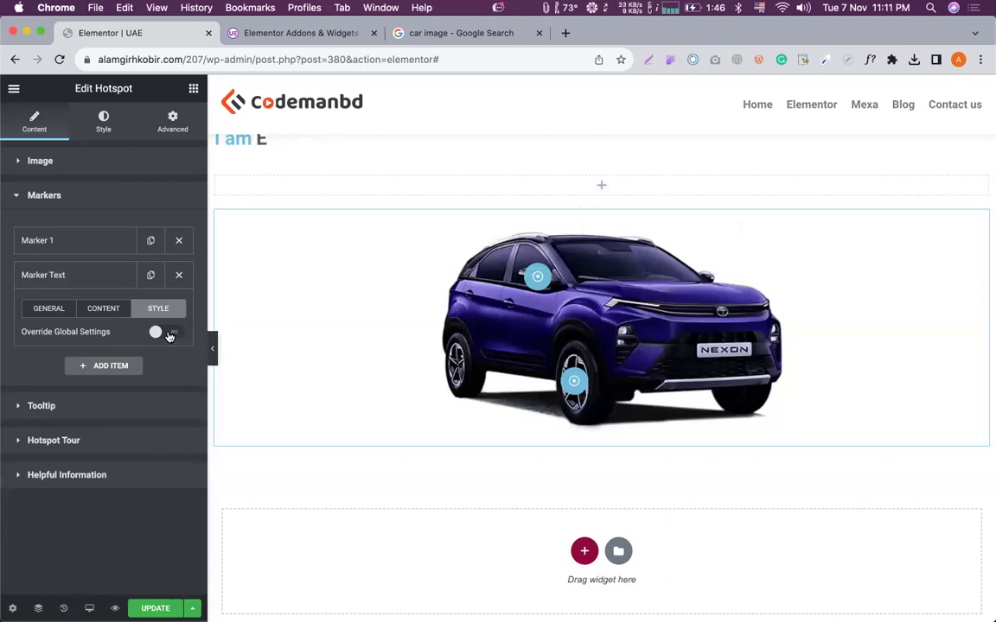
pyautogui.click(169, 336)
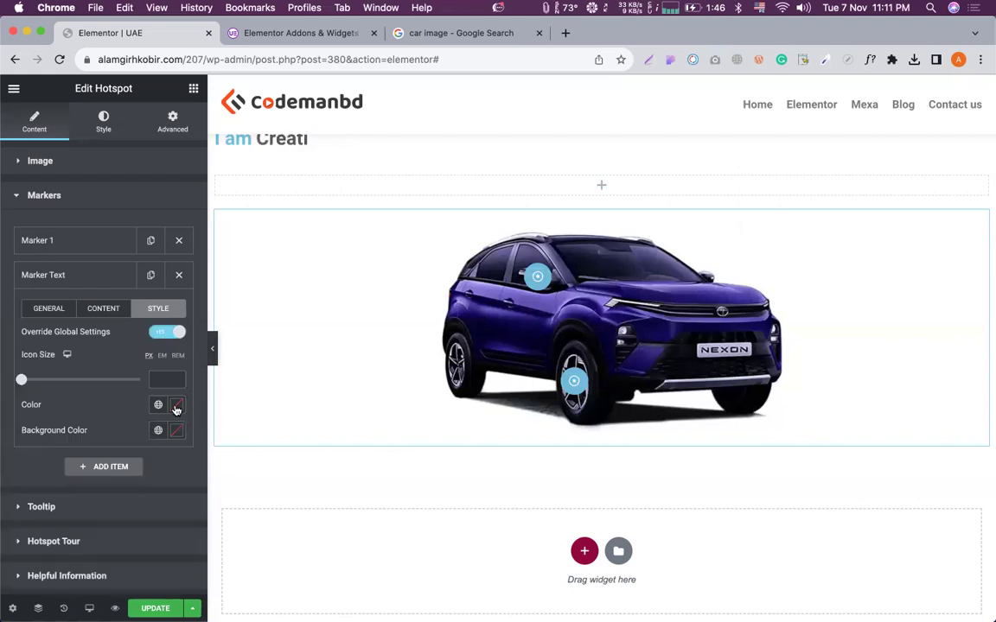
pyautogui.click(176, 406)
pyautogui.click(218, 232)
pyautogui.moveTo(173, 228); pyautogui.dragTo(140, 216)
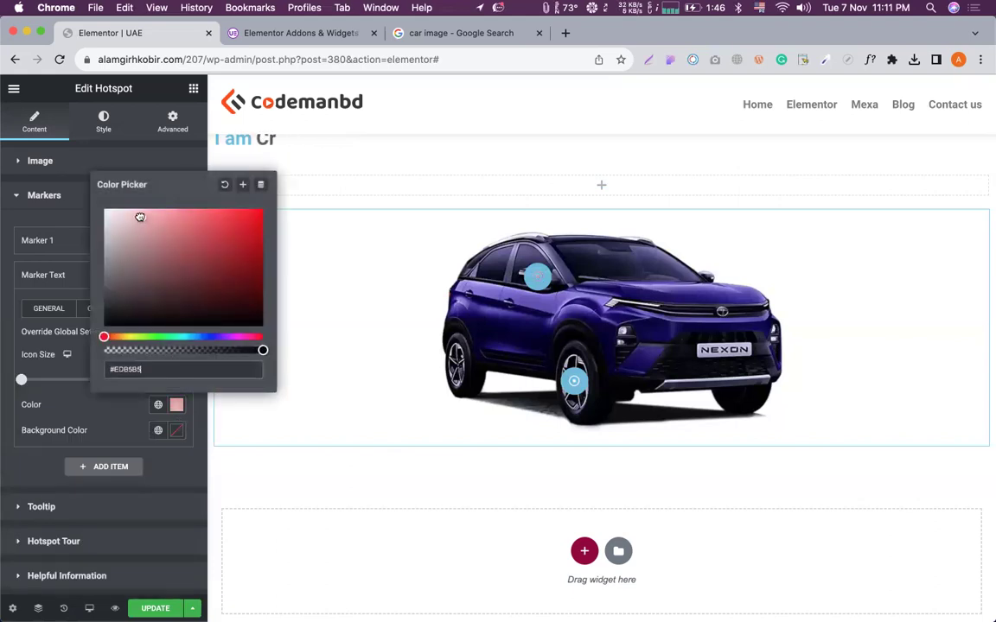
# Give the marker a translucent grey #9E9E9E73 background and icon size 6.
pyautogui.click(91, 432)
pyautogui.click(176, 430)
pyautogui.moveTo(139, 301); pyautogui.dragTo(104, 278)
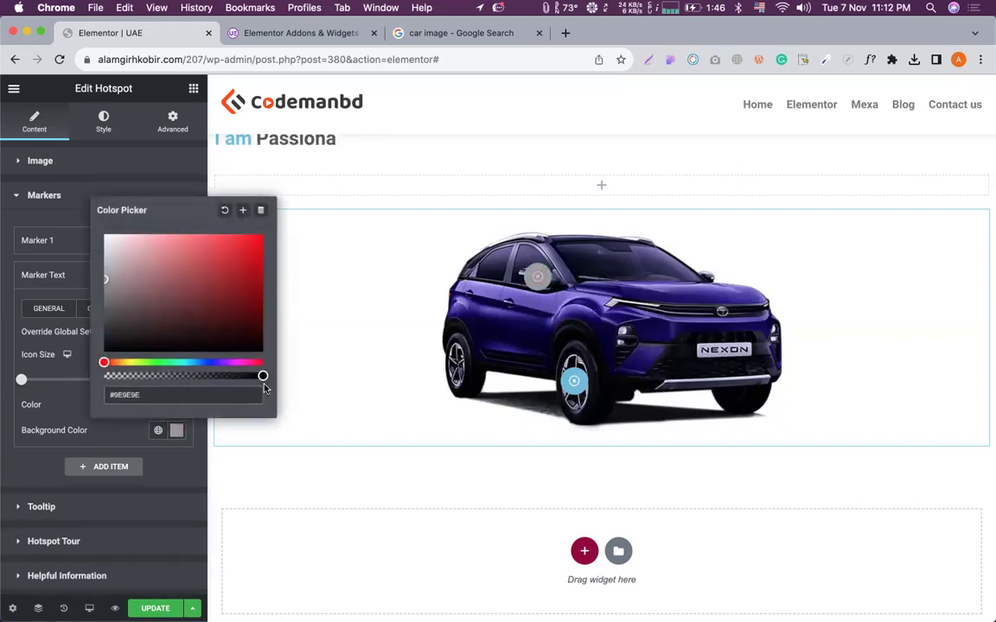
pyautogui.moveTo(262, 376); pyautogui.dragTo(174, 375)
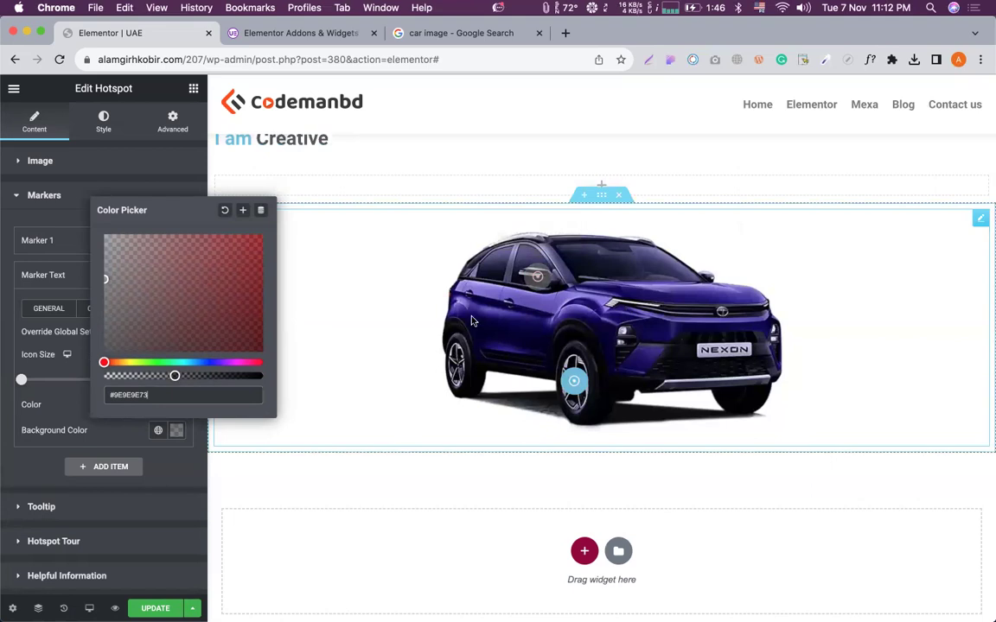
pyautogui.click(74, 405)
pyautogui.moveTo(22, 382)
pyautogui.mouseDown()
pyautogui.moveTo(39, 382)
pyautogui.moveTo(27, 383)
pyautogui.mouseUp()
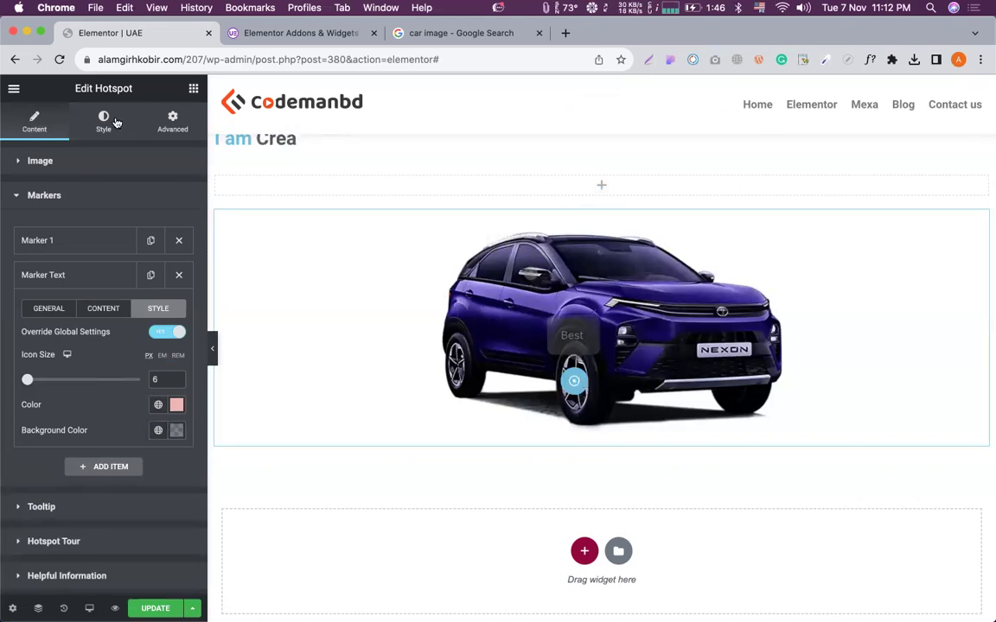
# Expand the Hotspot's Style > Marker settings.
pyautogui.click(115, 122)
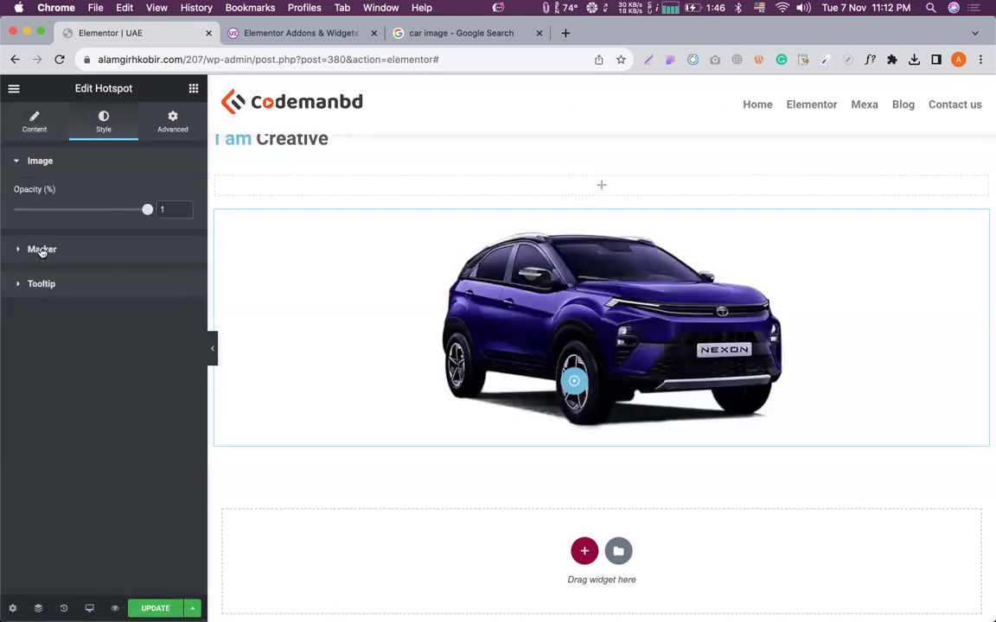
pyautogui.click(40, 250)
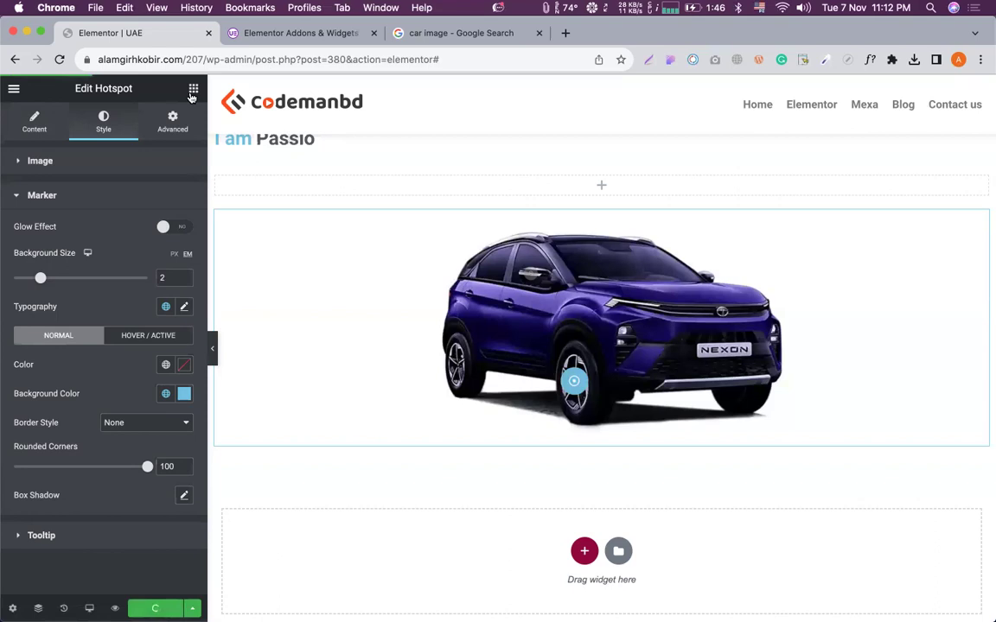
pyautogui.click(193, 88)
# Place a Content Toggle below the car, test its Heading 1/Heading 2 switch, then go to Ultimate Addons.
pyautogui.scroll(-5, 121, 276)
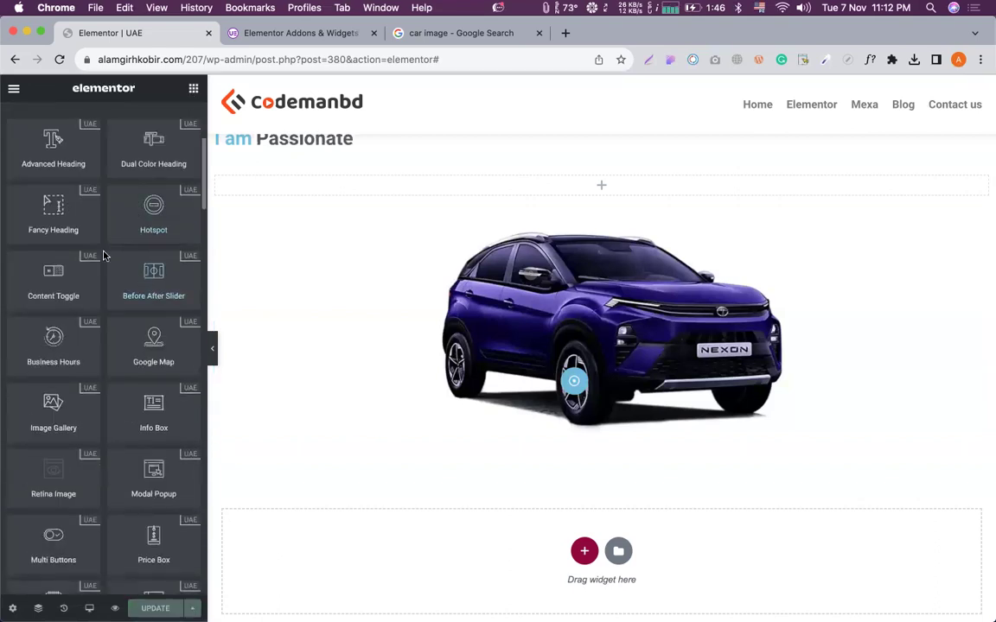
pyautogui.scroll(-3, 422, 259)
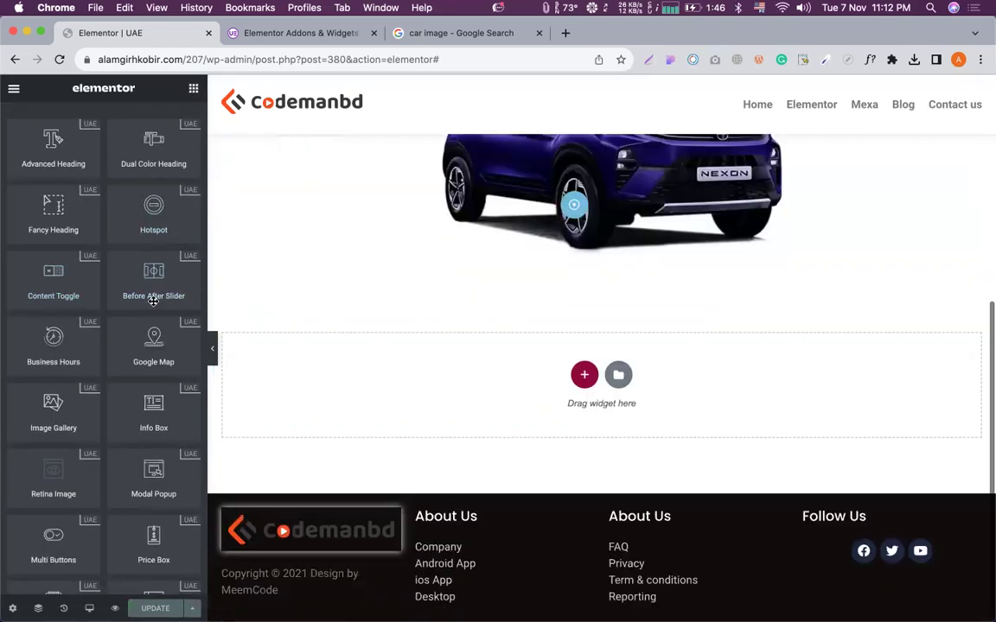
pyautogui.moveTo(53, 275); pyautogui.dragTo(574, 269)
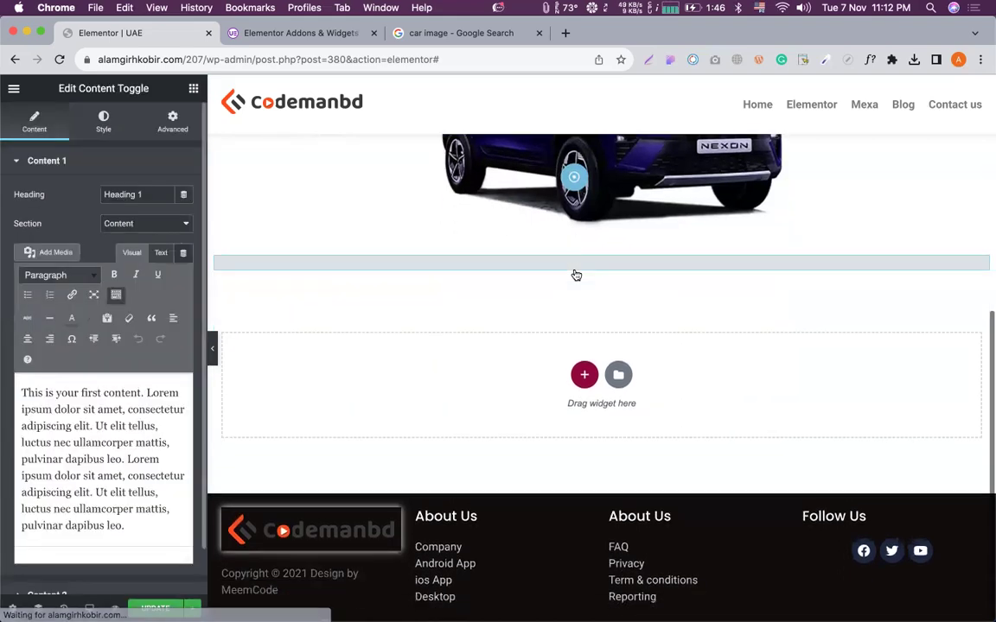
pyautogui.scroll(-1, 562, 245)
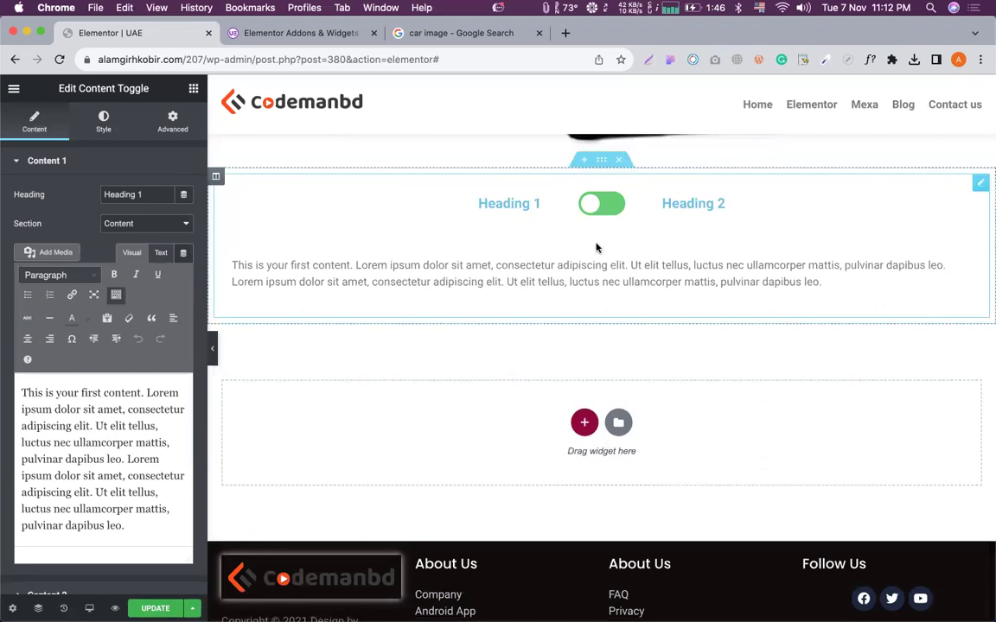
pyautogui.click(589, 202)
pyautogui.click(584, 202)
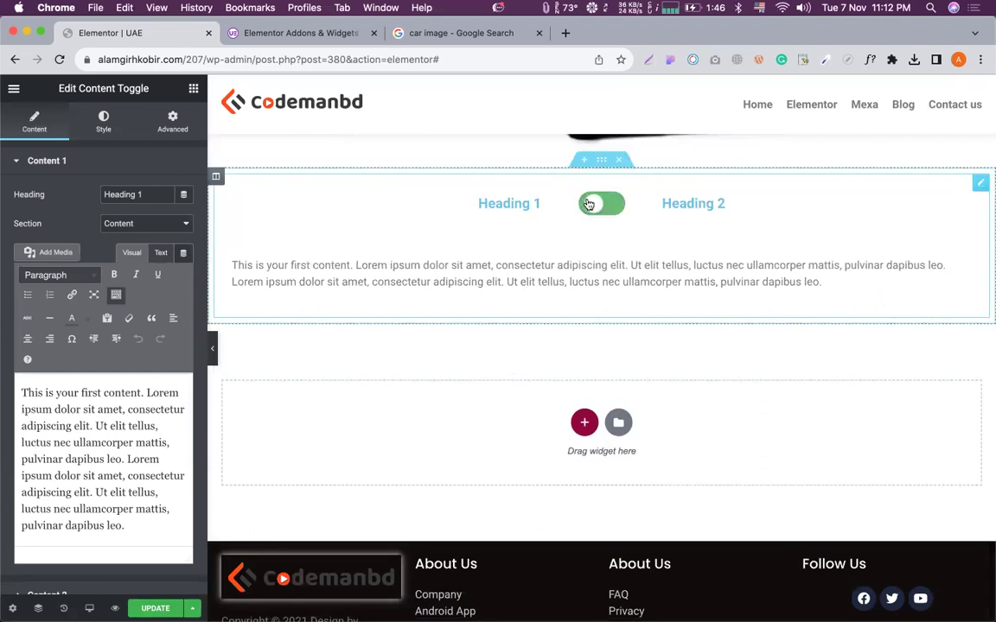
pyautogui.click(295, 39)
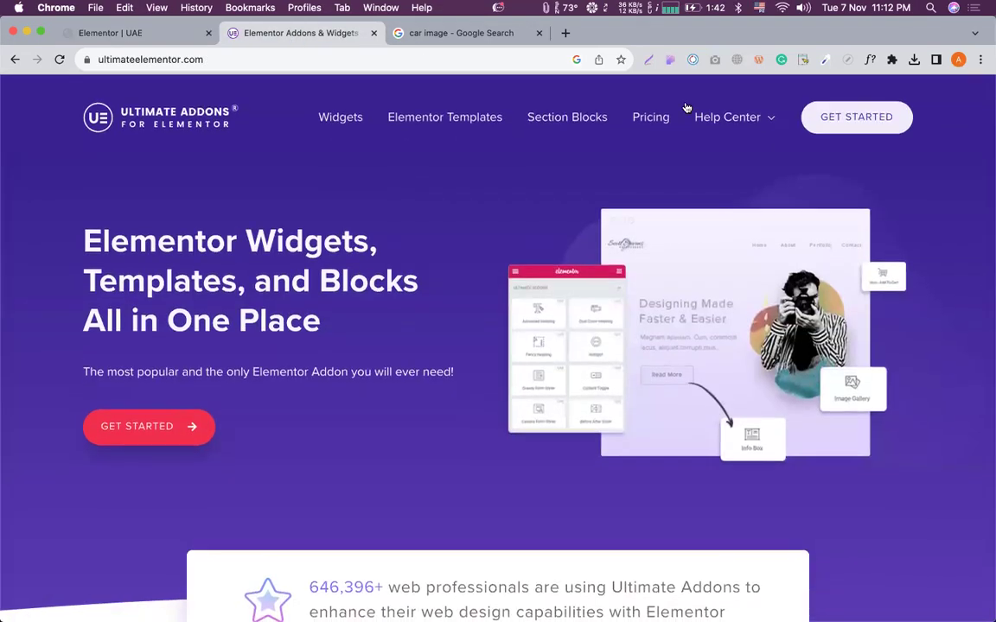
# Open the Pricing page on ultimateelementor.com.
pyautogui.click(658, 117)
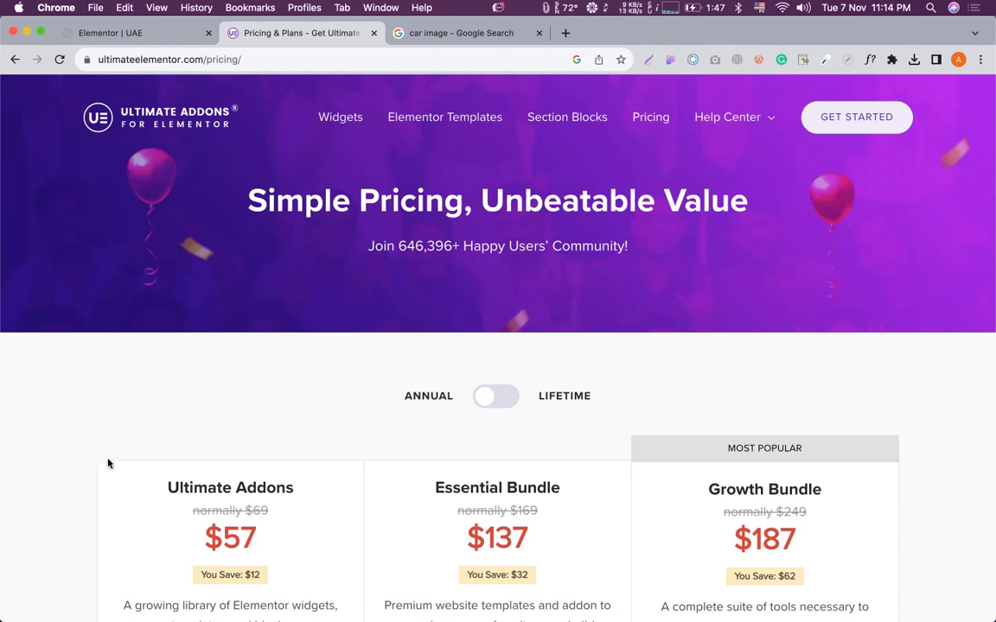
# Browse the pricing page and select the ANNUAL and LIFETIME toggle labels.
pyautogui.scroll(-5, 218, 358)
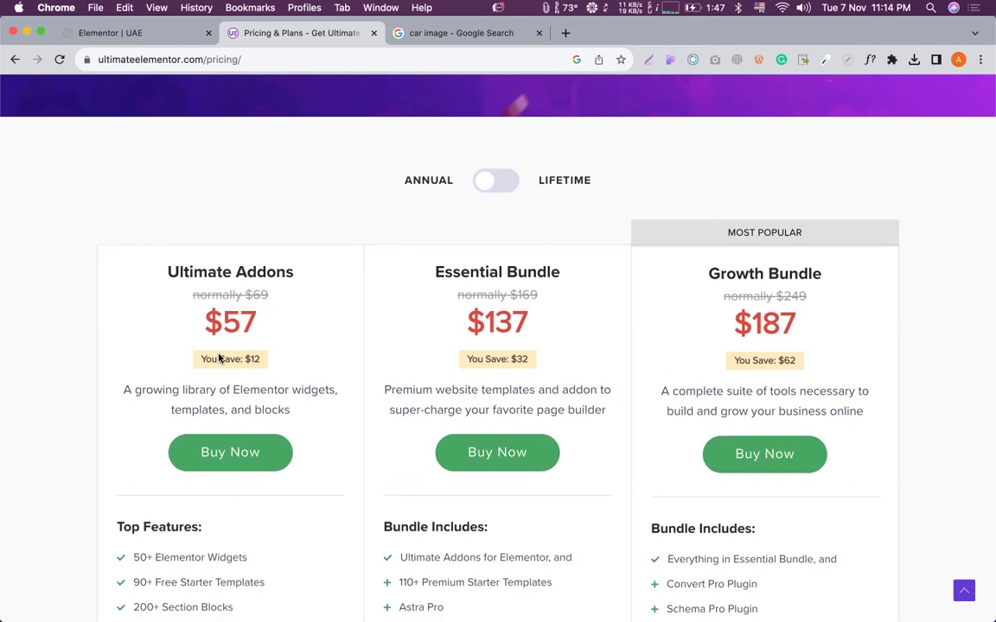
pyautogui.scroll(-1, 406, 215)
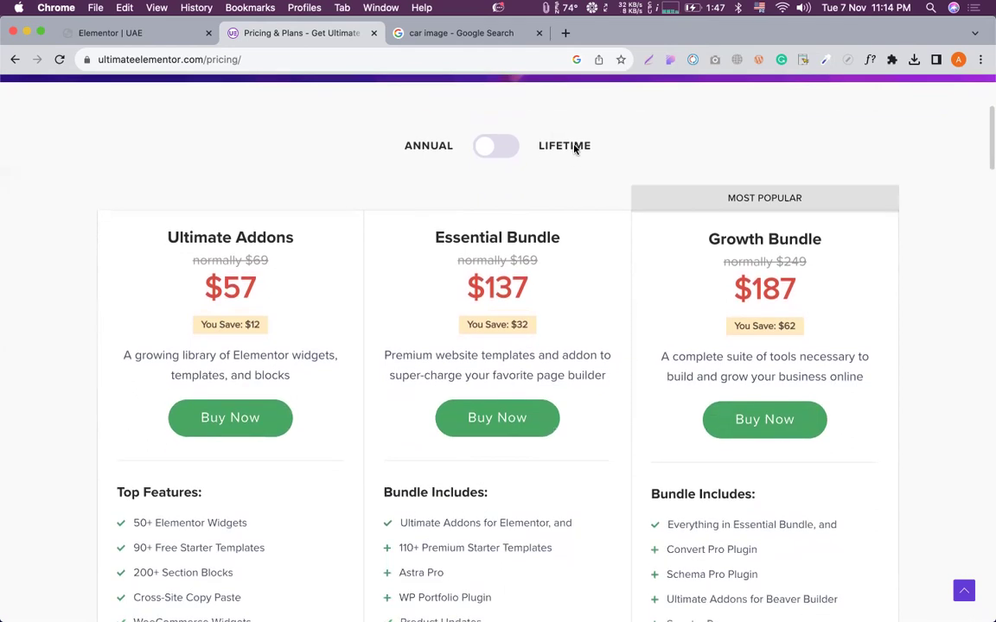
pyautogui.scroll(-1, 376, 148)
pyautogui.scroll(1, 575, 198)
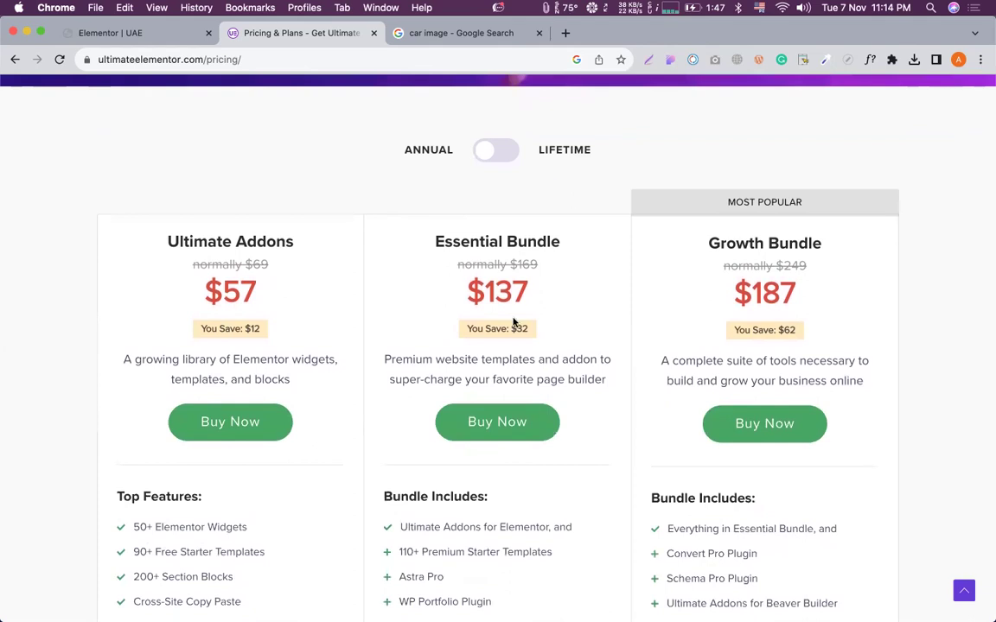
pyautogui.scroll(-6, 513, 323)
pyautogui.scroll(6, 514, 322)
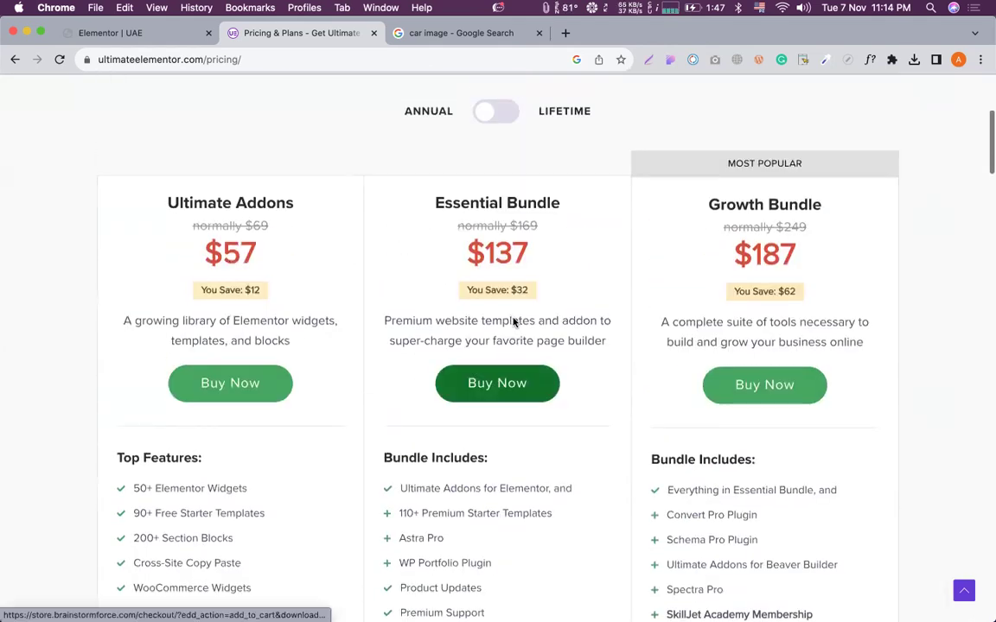
pyautogui.scroll(2, 553, 195)
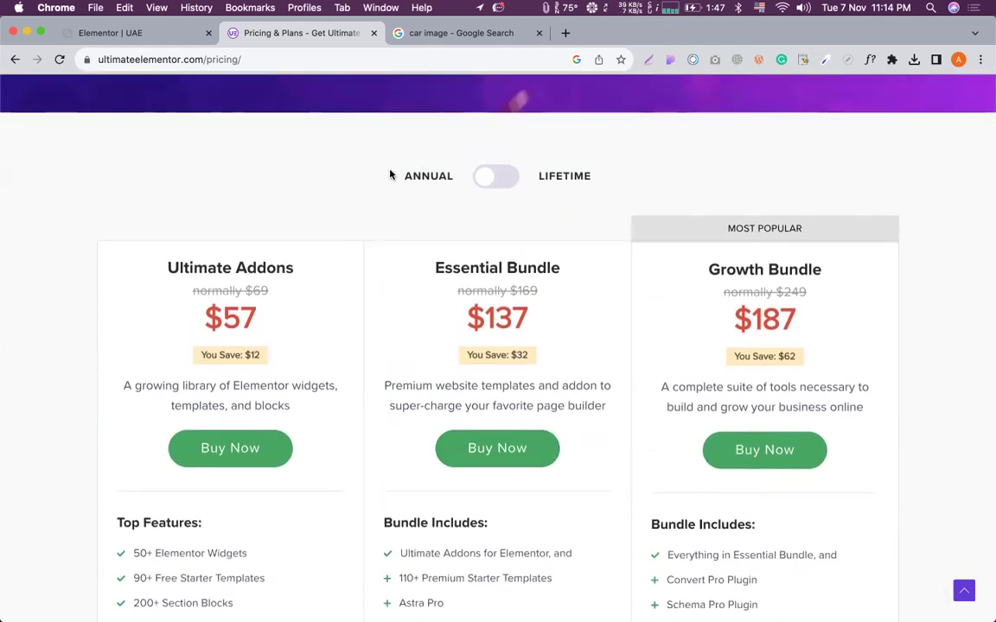
pyautogui.doubleClick(441, 177)
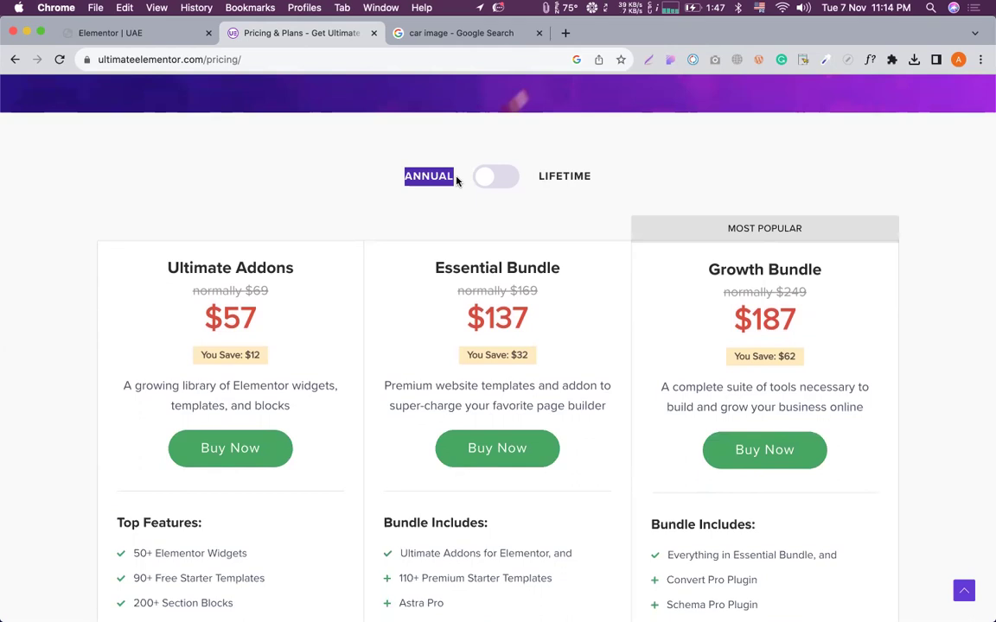
pyautogui.doubleClick(570, 177)
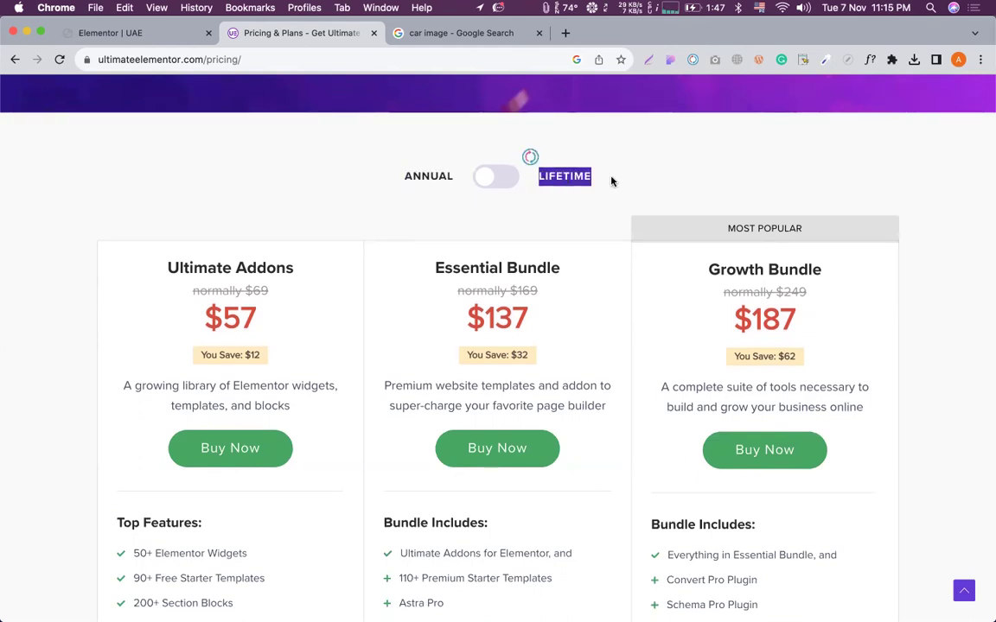
pyautogui.click(624, 172)
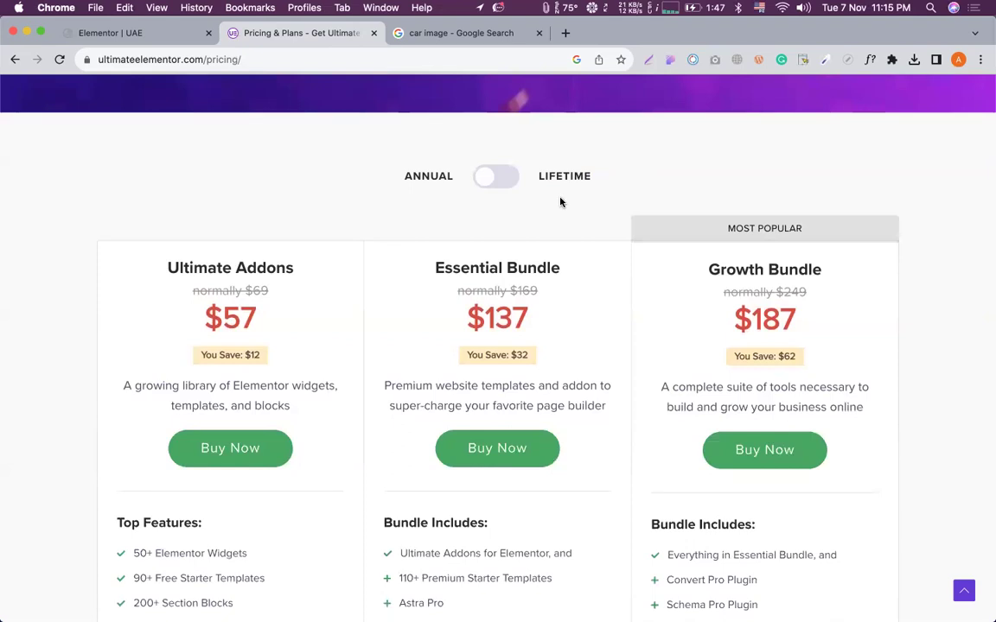
pyautogui.scroll(-1, 560, 202)
# Flip the pricing switch between ANNUAL and LIFETIME several times, then return to the Elementor tab.
pyautogui.click(509, 154)
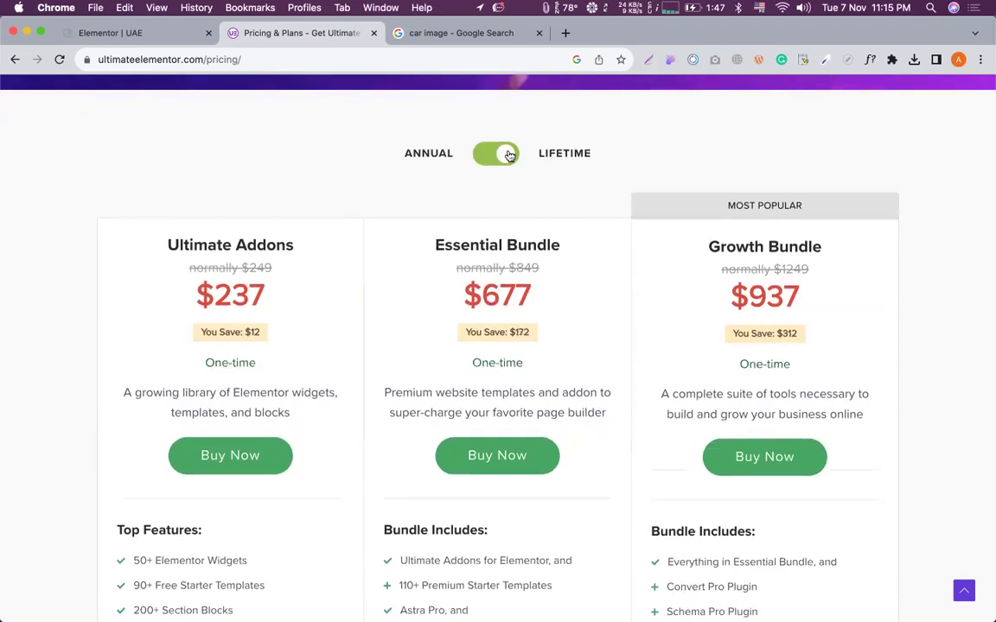
pyautogui.click(509, 154)
pyautogui.click(509, 154)
pyautogui.click(478, 156)
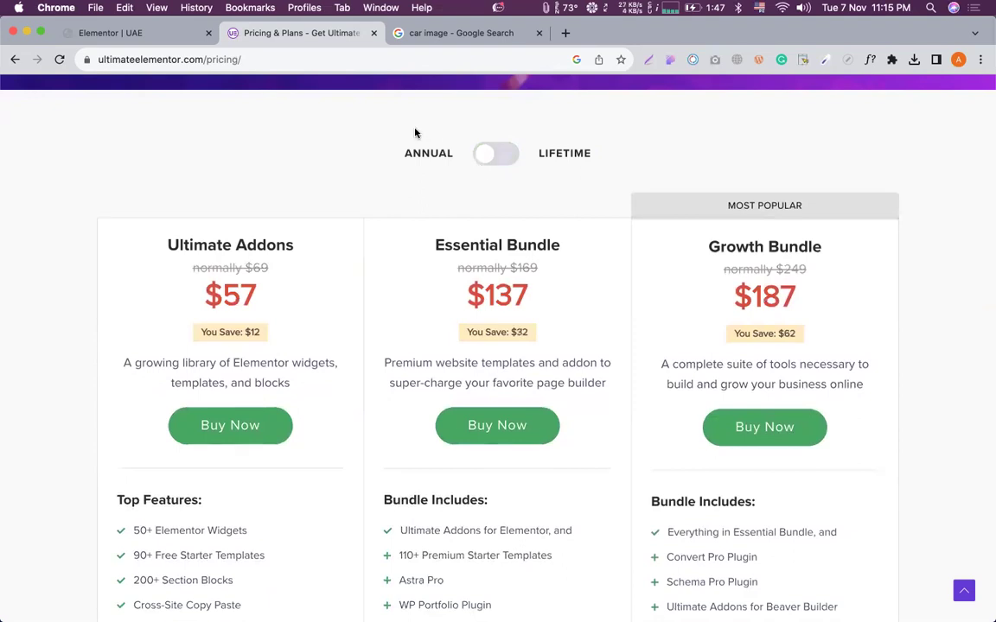
pyautogui.click(509, 153)
pyautogui.click(508, 154)
pyautogui.click(490, 156)
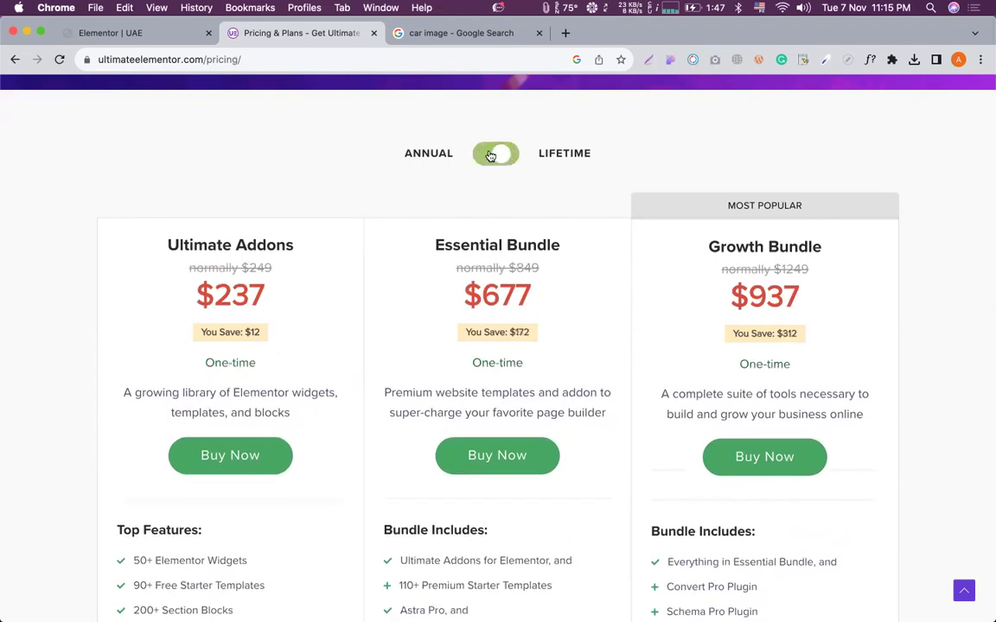
pyautogui.click(445, 142)
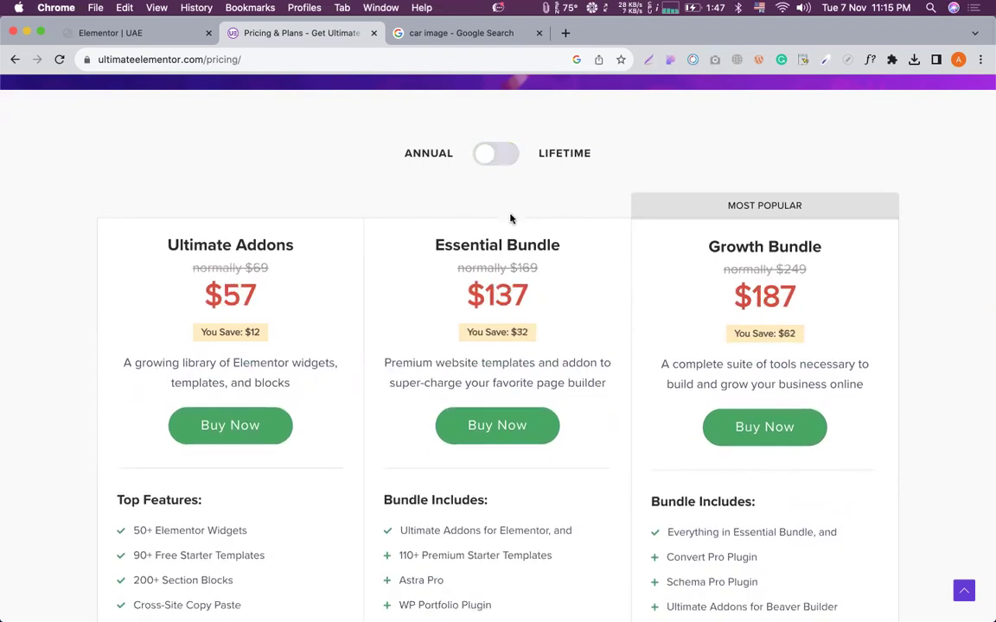
pyautogui.click(484, 163)
pyautogui.click(432, 145)
pyautogui.scroll(-5, 467, 259)
pyautogui.scroll(6, 489, 344)
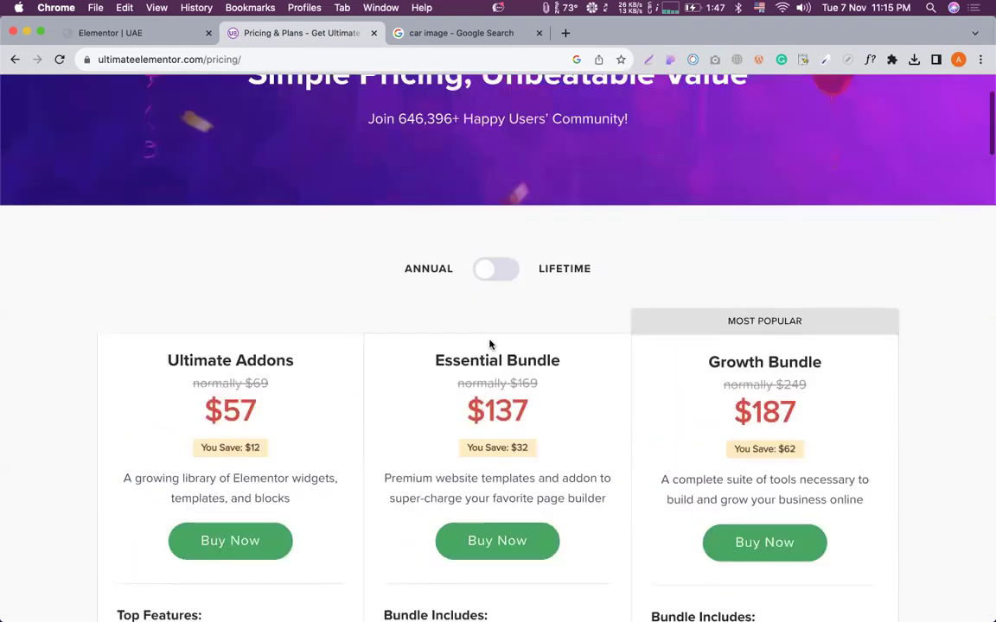
pyautogui.scroll(-4, 491, 342)
pyautogui.scroll(3, 491, 342)
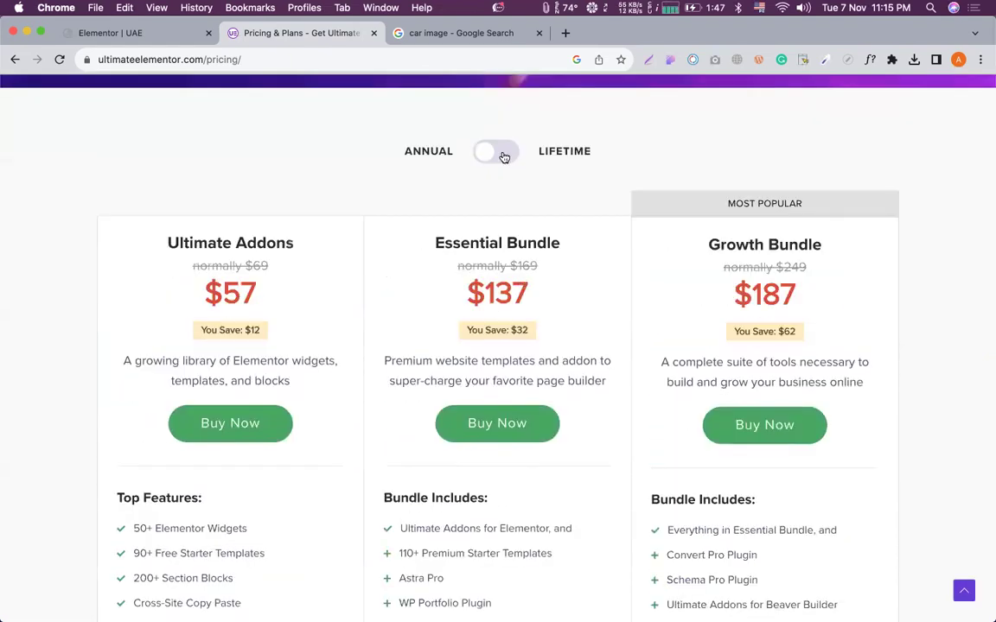
pyautogui.hotkey('ctrl', 'shift', 'Tab')
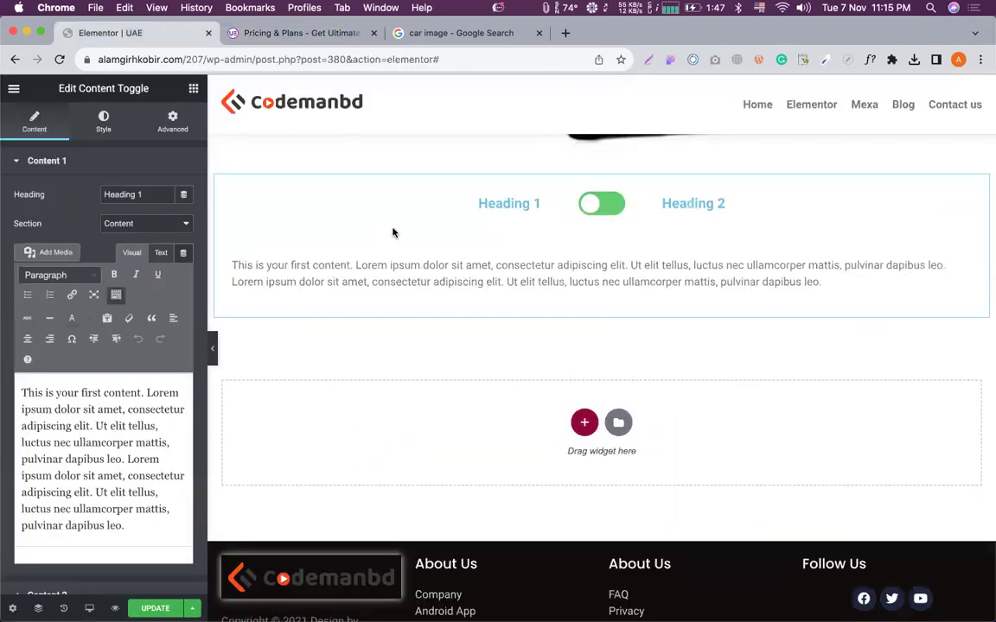
# Rename Content 1's heading from Heading 1 to ANNUAL, keeping its section type as Content.
pyautogui.scroll(-1, 392, 232)
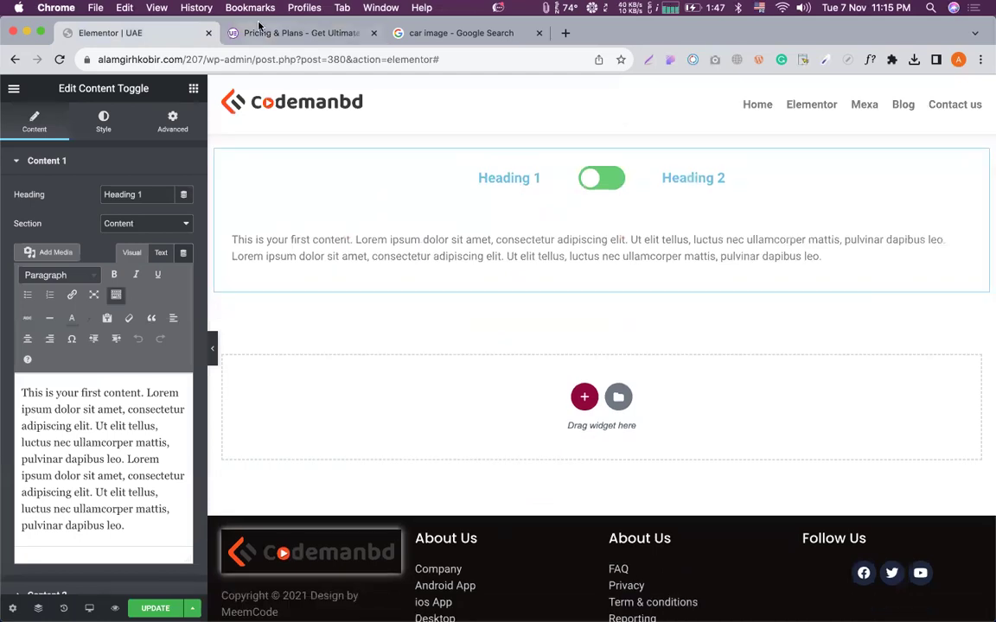
pyautogui.click(258, 29)
pyautogui.doubleClick(413, 150)
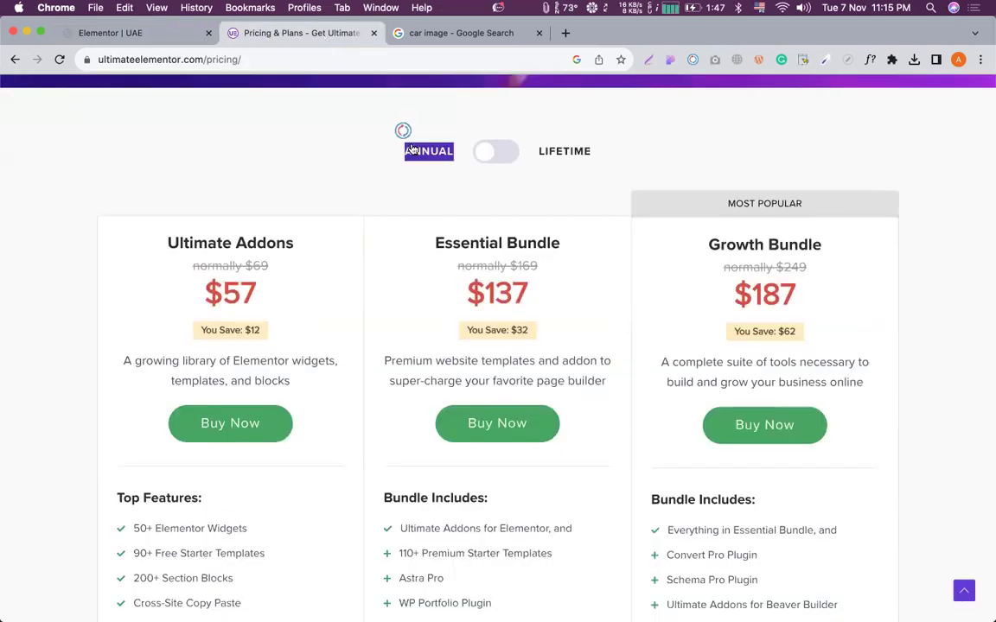
pyautogui.click(139, 35)
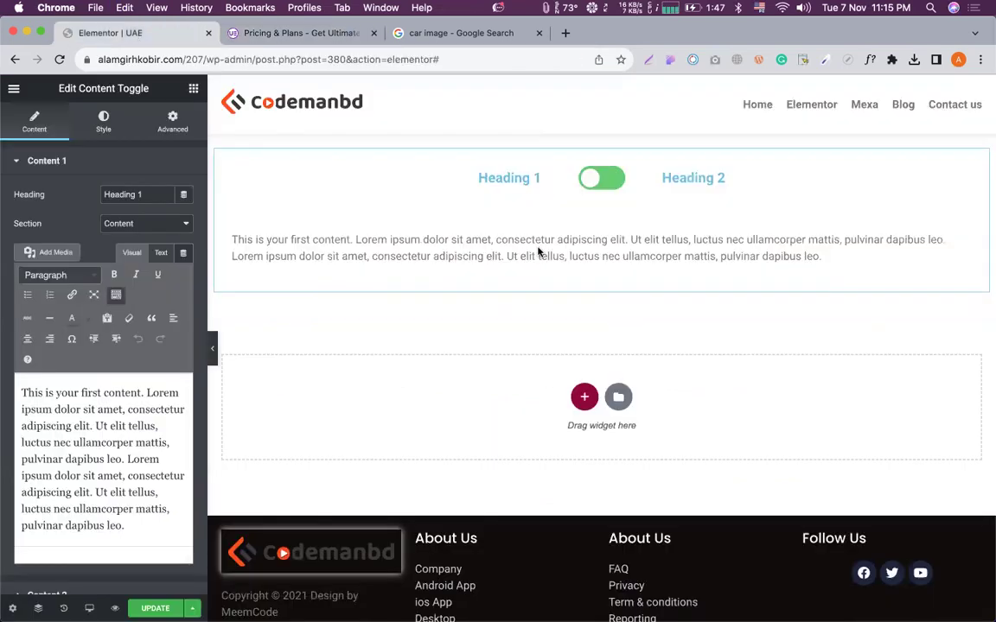
pyautogui.click(126, 226)
pyautogui.click(67, 207)
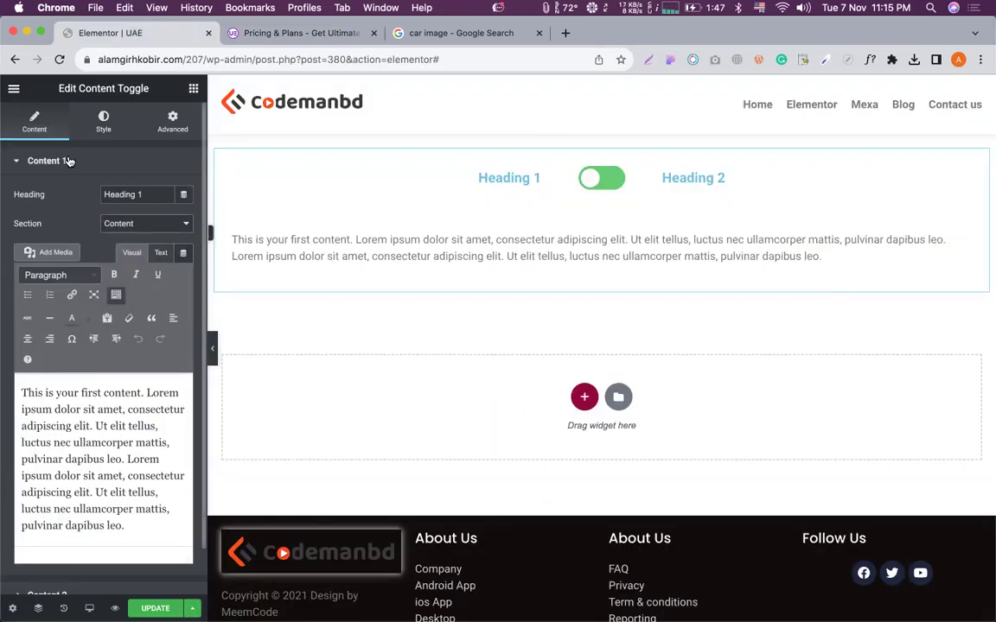
pyautogui.scroll(-2, 62, 164)
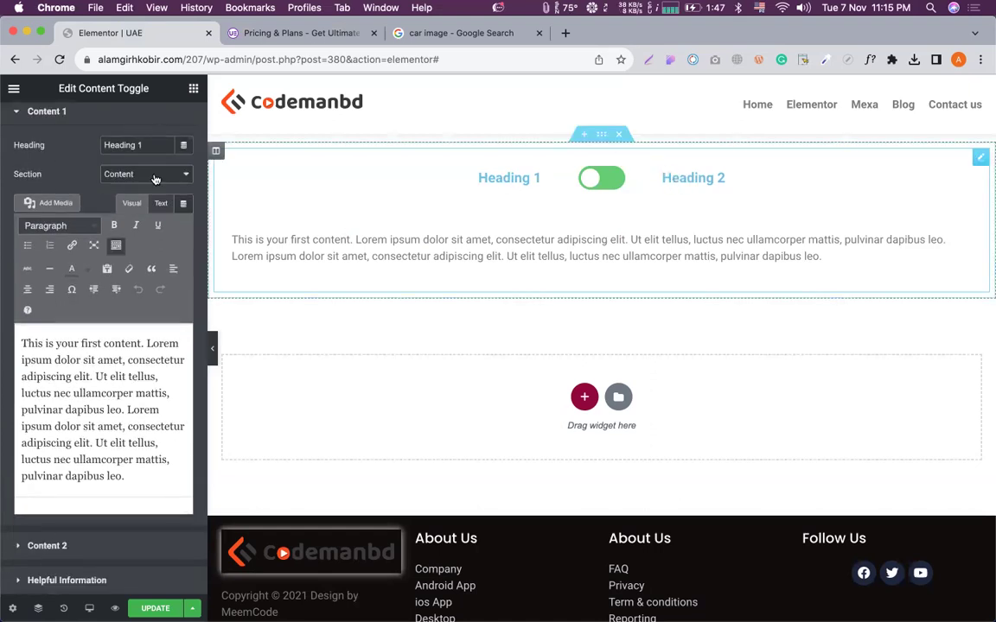
pyautogui.scroll(1, 111, 169)
pyautogui.moveTo(144, 177); pyautogui.dragTo(111, 172)
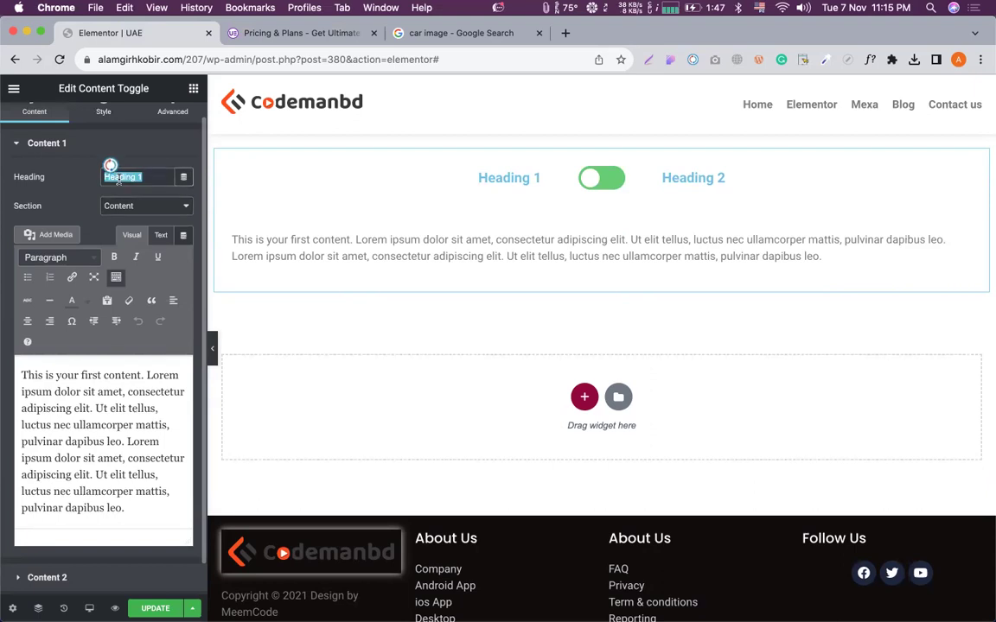
pyautogui.write('ANNUAL')
# Rename Content 2's heading to LIFETIME and flip the preview toggle to the second content.
pyautogui.scroll(-1, 62, 183)
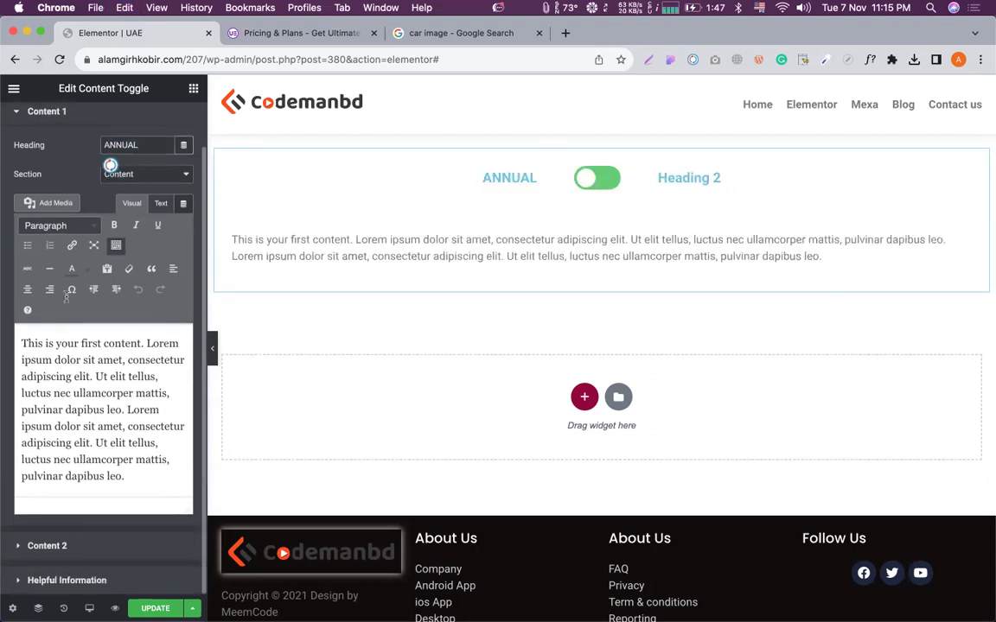
pyautogui.click(47, 546)
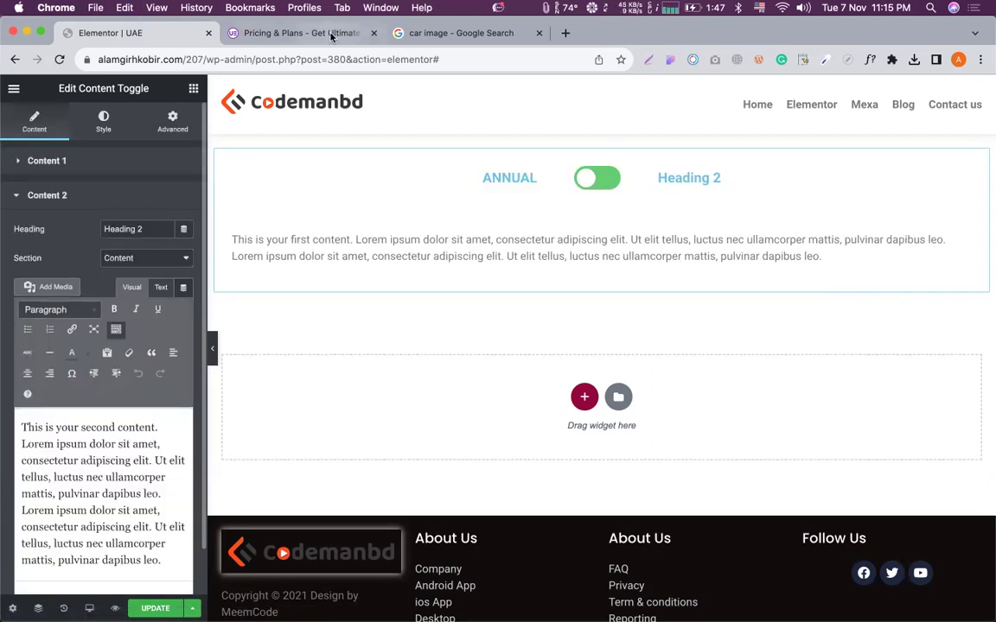
pyautogui.click(331, 36)
pyautogui.click(560, 147)
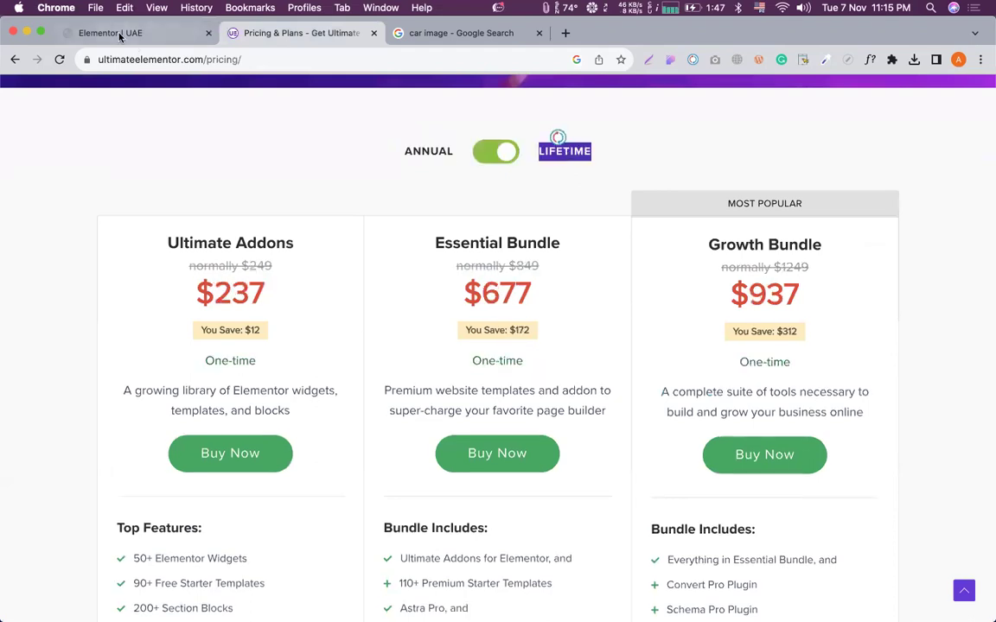
pyautogui.click(120, 36)
pyautogui.tripleClick(121, 230)
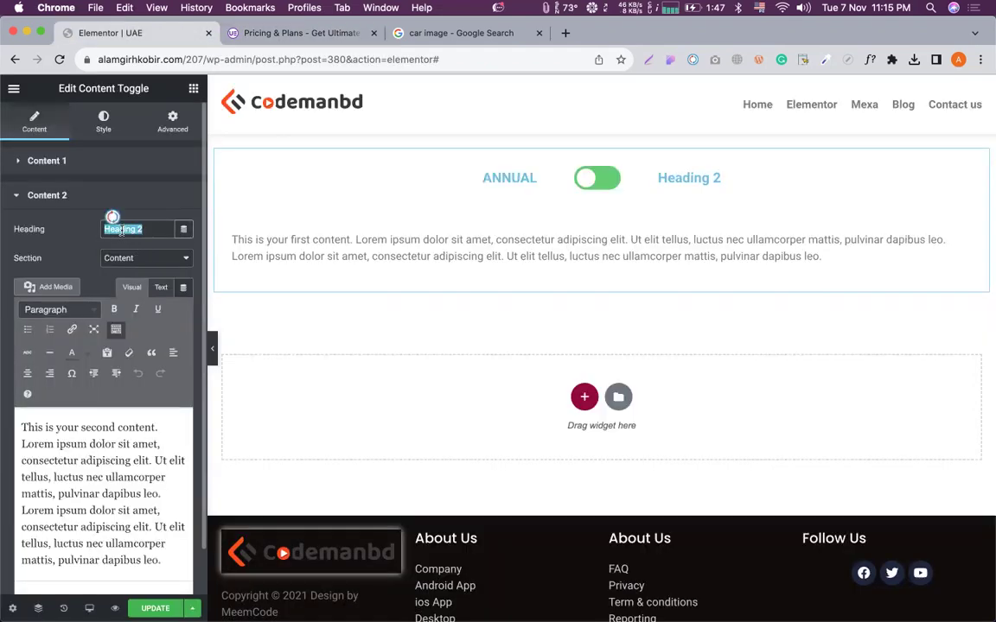
pyautogui.write('LIFETIME')
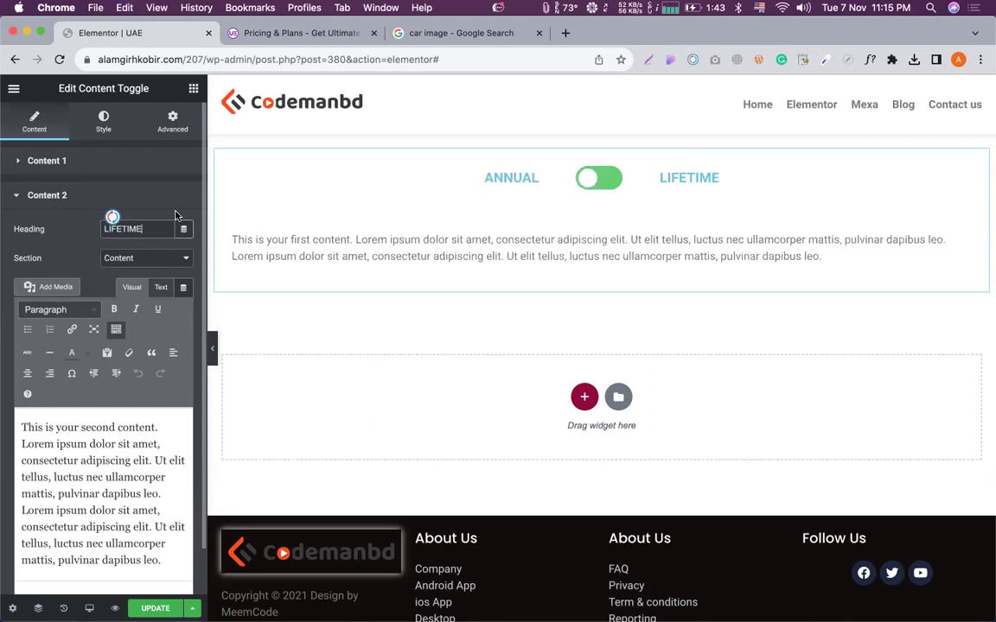
pyautogui.click(603, 176)
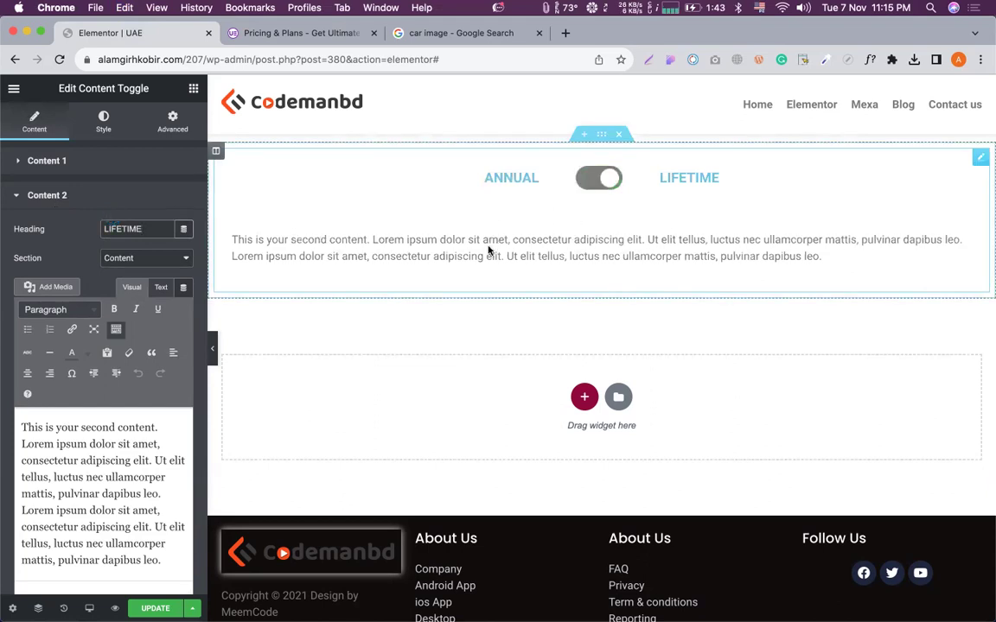
# Expand the ANNUAL item, select its content text, and leave its section type as Content.
pyautogui.click(71, 161)
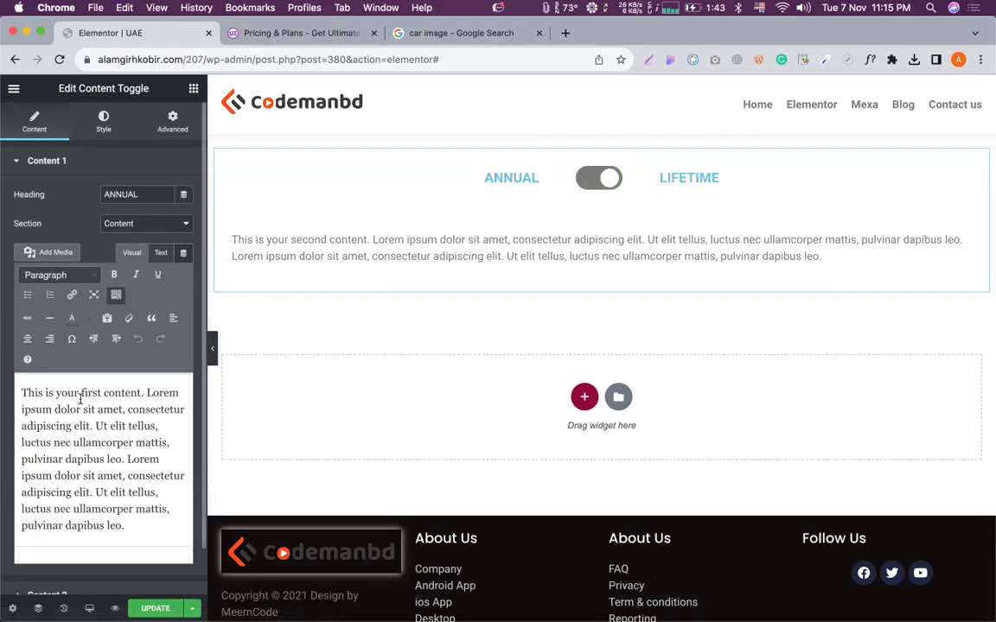
pyautogui.press('super+a')
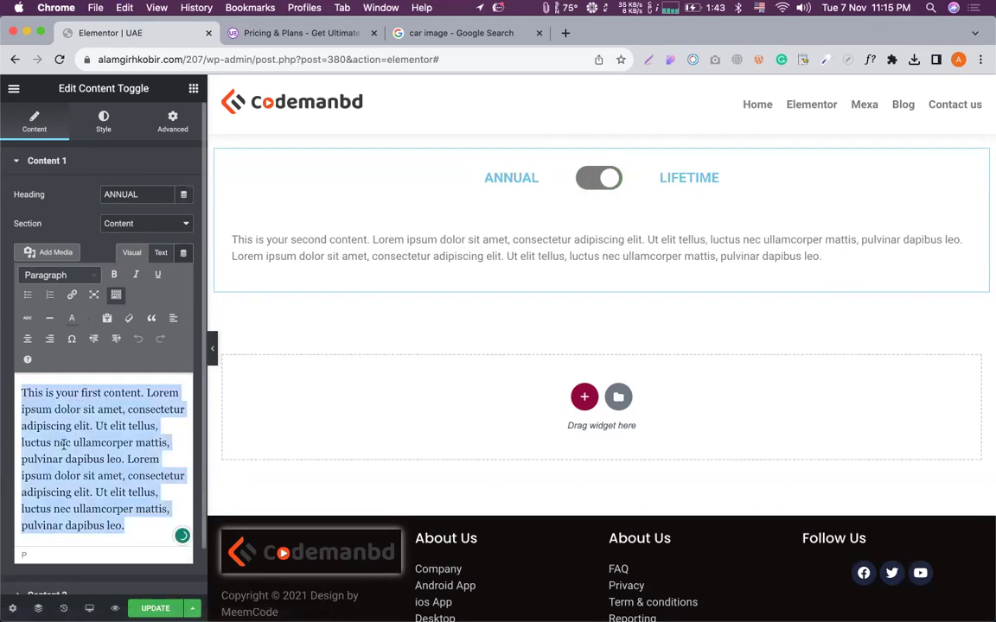
pyautogui.scroll(-1, 96, 208)
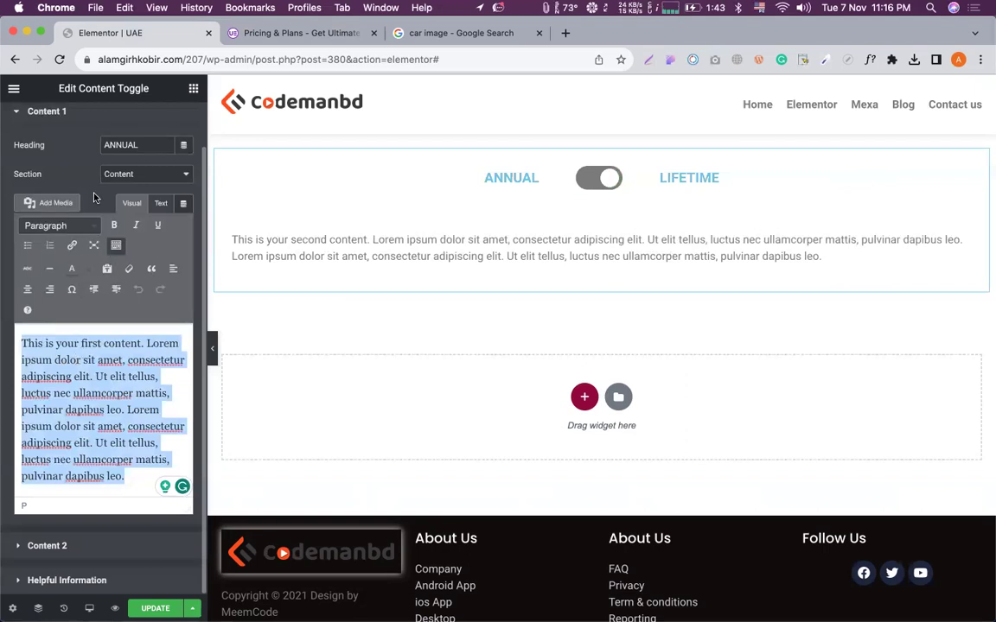
pyautogui.scroll(1, 121, 242)
pyautogui.scroll(-1, 138, 178)
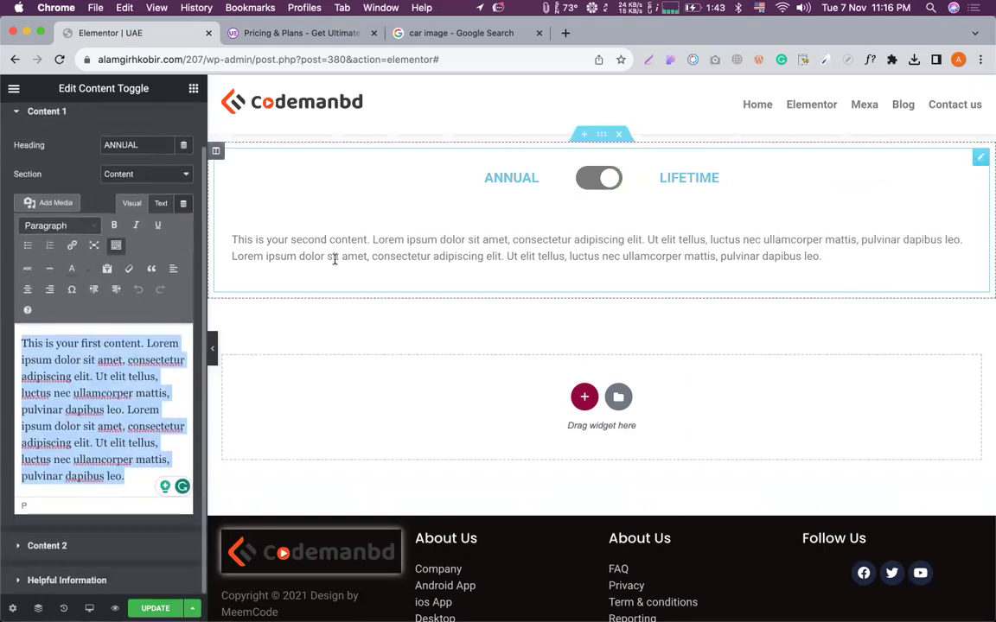
pyautogui.click(289, 33)
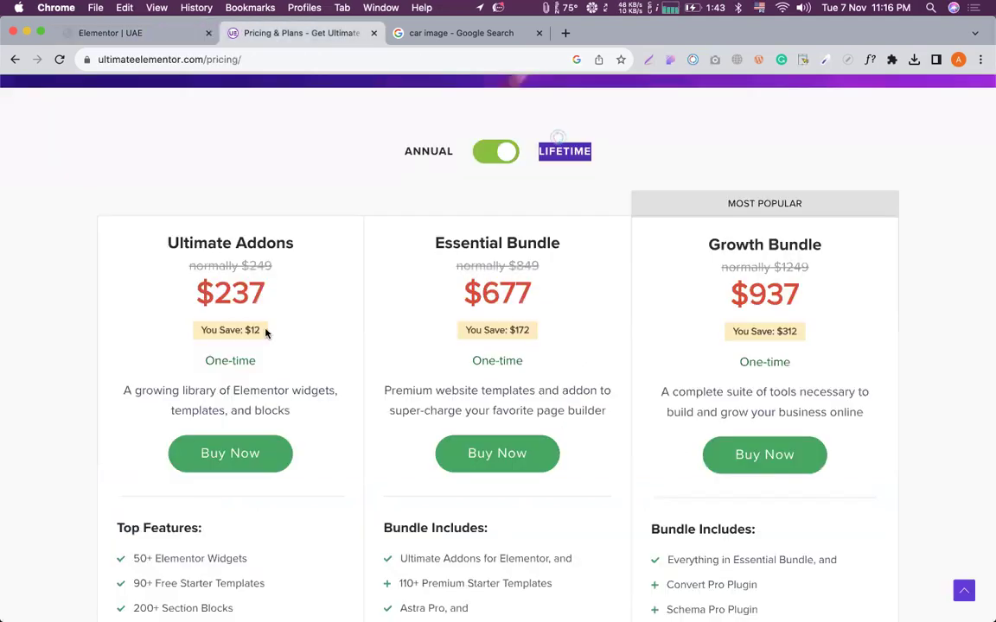
pyautogui.scroll(-2, 246, 303)
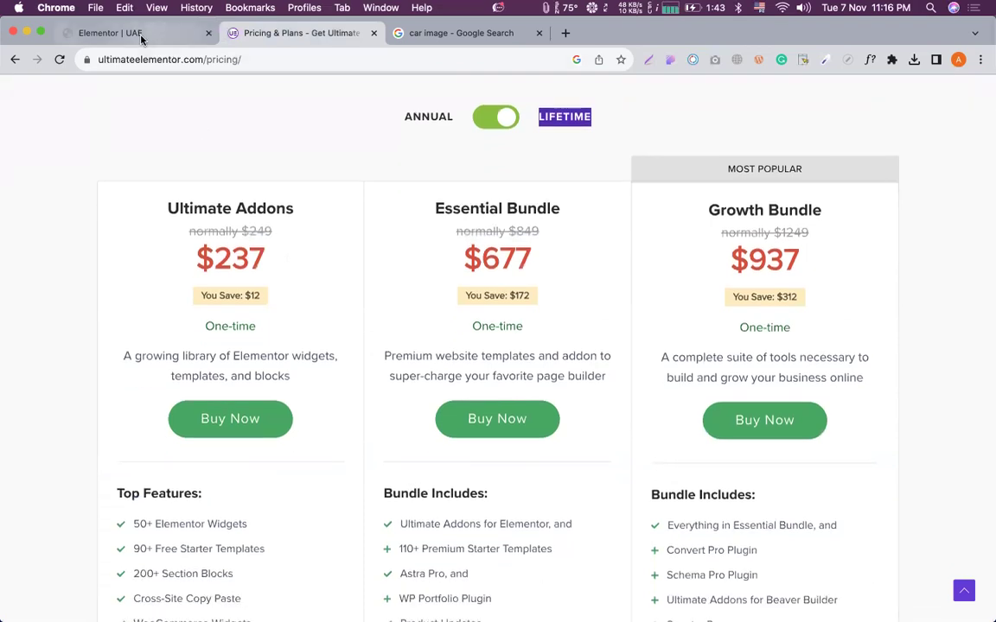
pyautogui.click(141, 36)
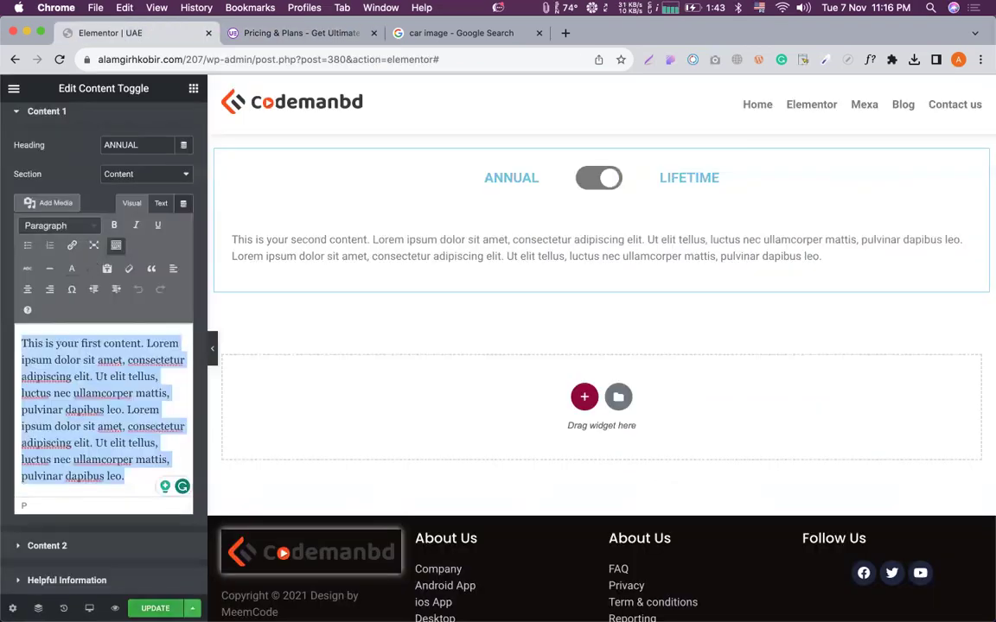
pyautogui.click(129, 175)
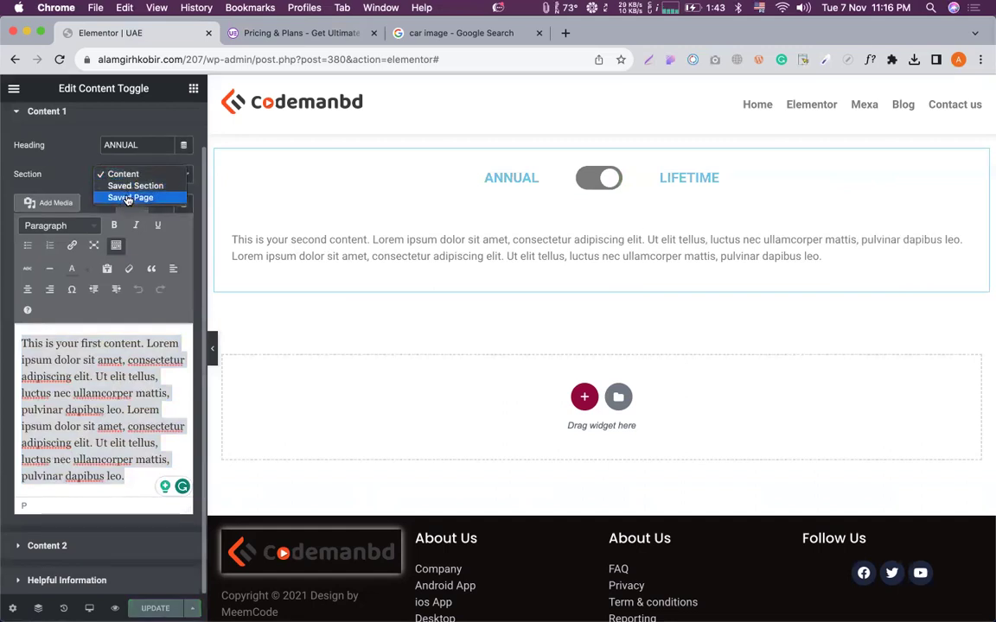
pyautogui.click(62, 164)
pyautogui.scroll(2, 371, 240)
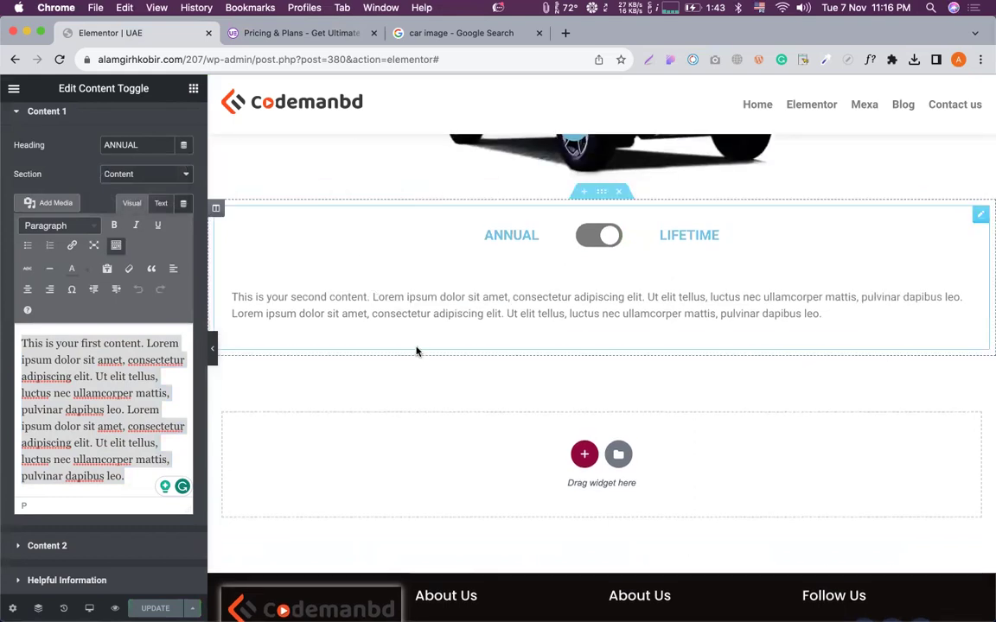
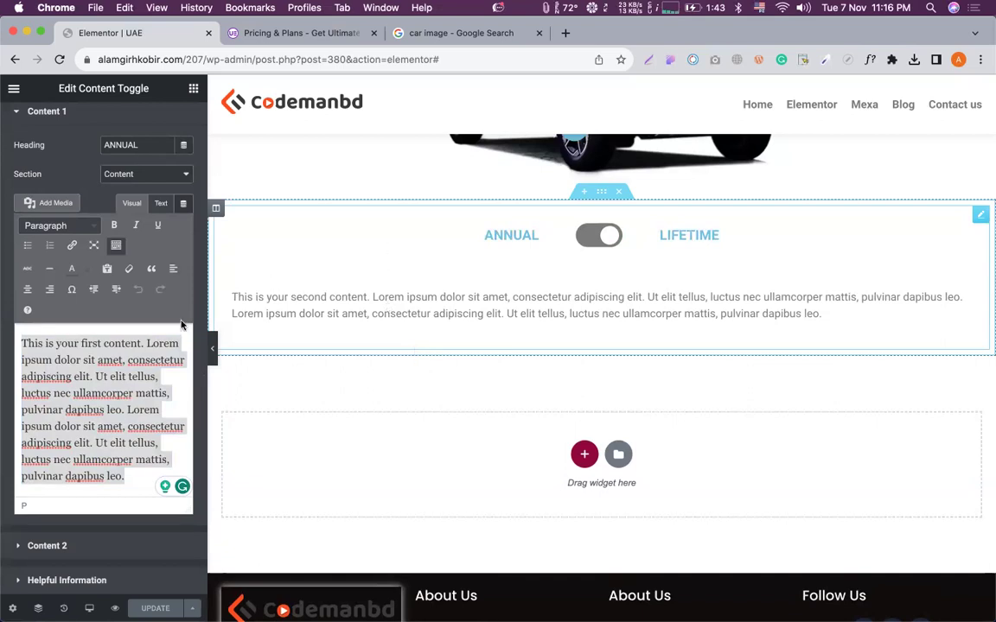
# Add a new single-column section below the ANNUAL/LIFETIME content toggle.
pyautogui.click(145, 343)
pyautogui.scroll(-2, 563, 235)
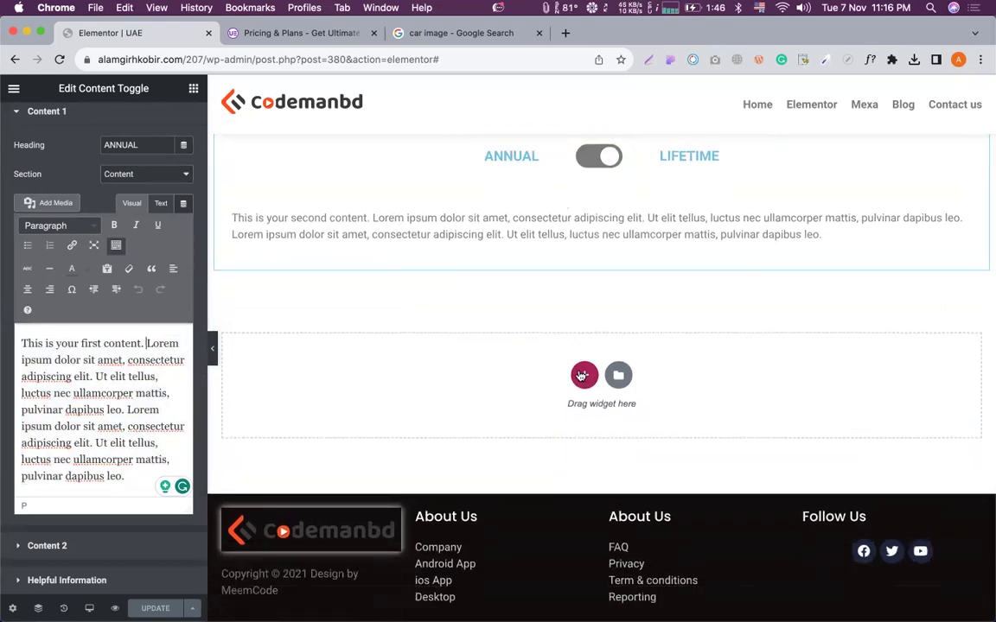
pyautogui.click(584, 374)
pyautogui.scroll(-2, 491, 280)
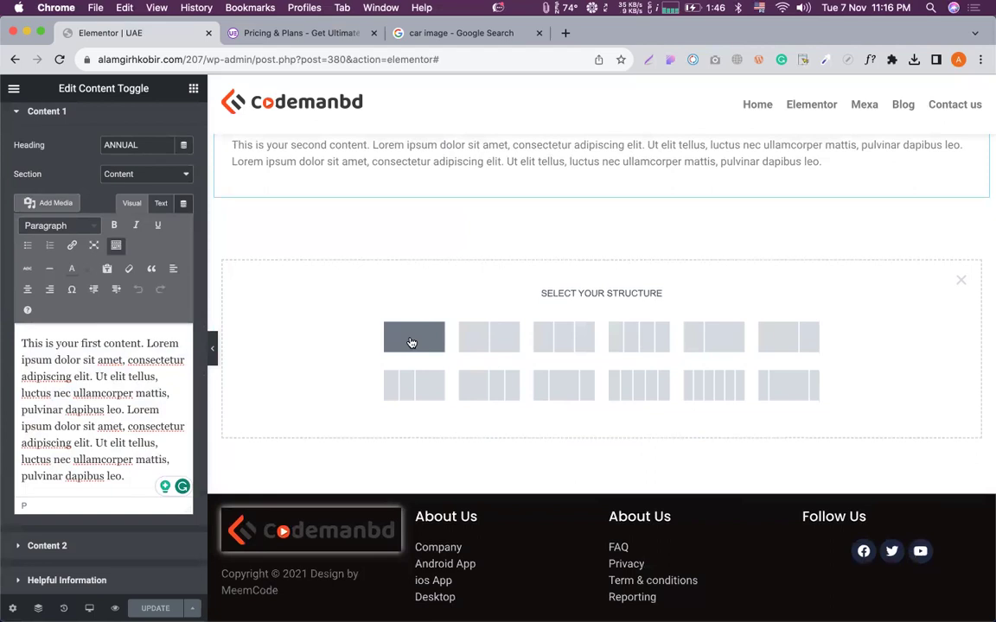
pyautogui.click(412, 337)
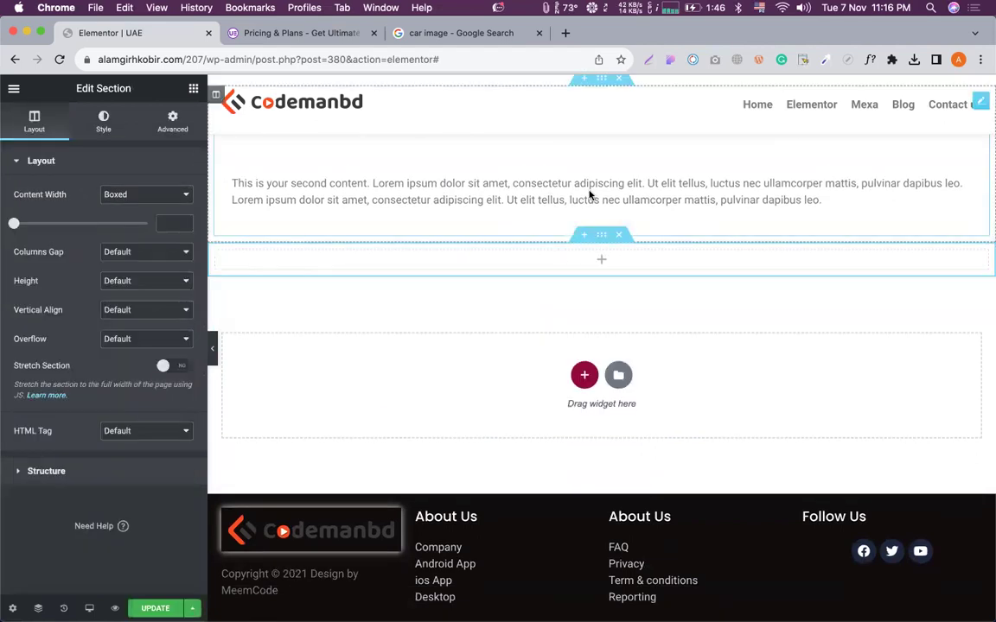
pyautogui.scroll(2, 596, 224)
pyautogui.scroll(-2, 598, 351)
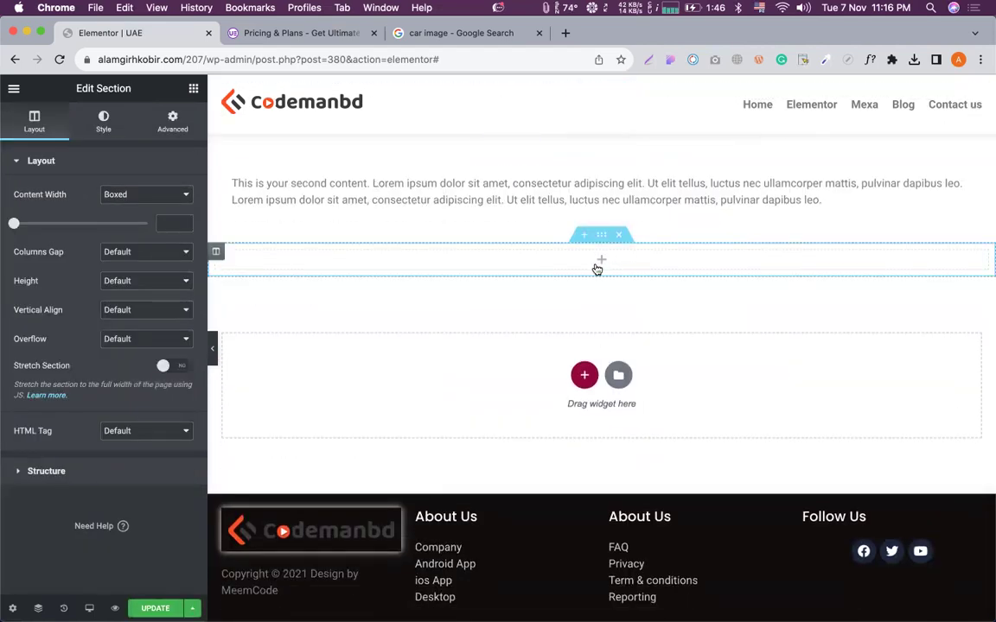
# Check the reference Pricing & Plans page, then come back to the Elementor editor.
pyautogui.click(298, 33)
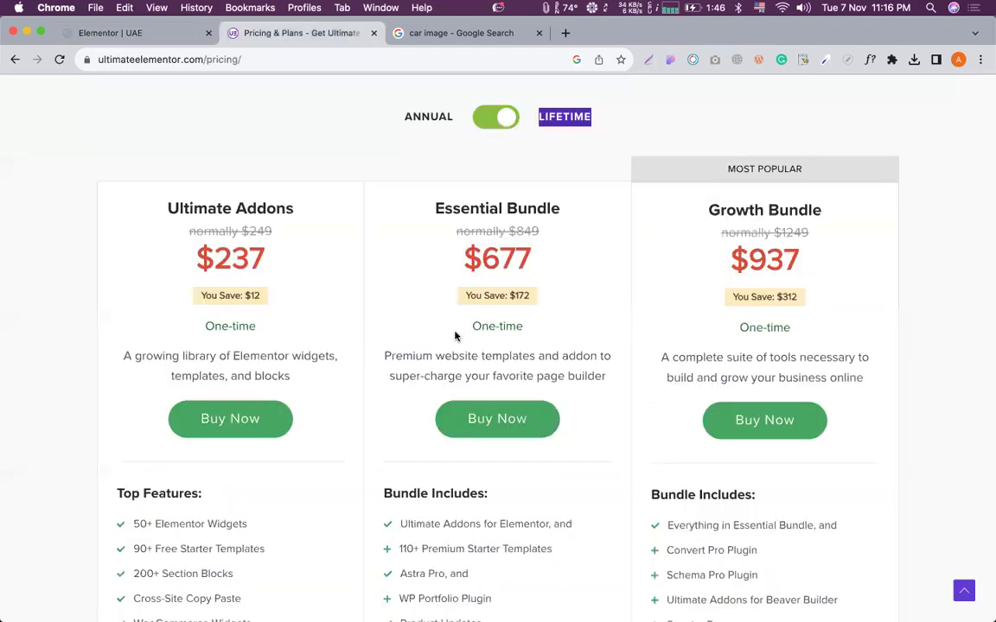
pyautogui.scroll(-1, 317, 80)
pyautogui.click(138, 33)
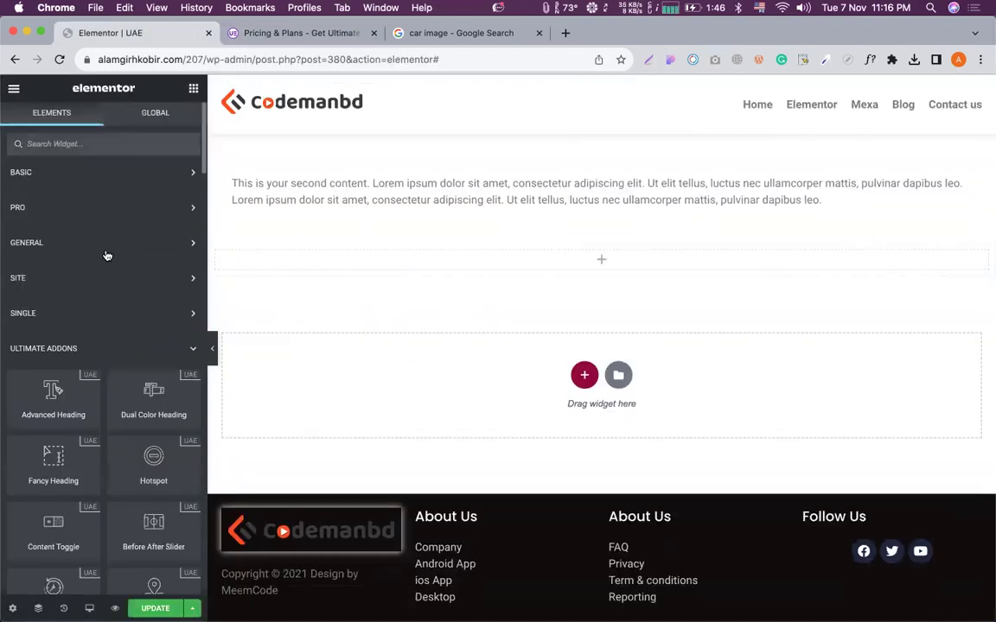
# Drop an Inner Section into the new section and give it a third column.
pyautogui.click(76, 176)
pyautogui.moveTo(53, 220); pyautogui.dragTo(438, 268)
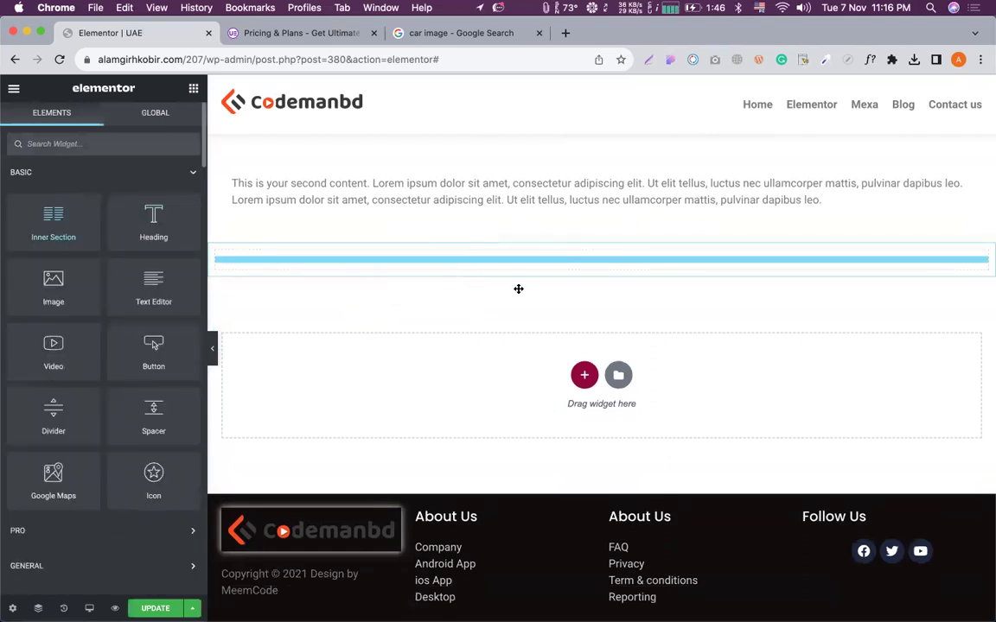
pyautogui.rightClick(612, 270)
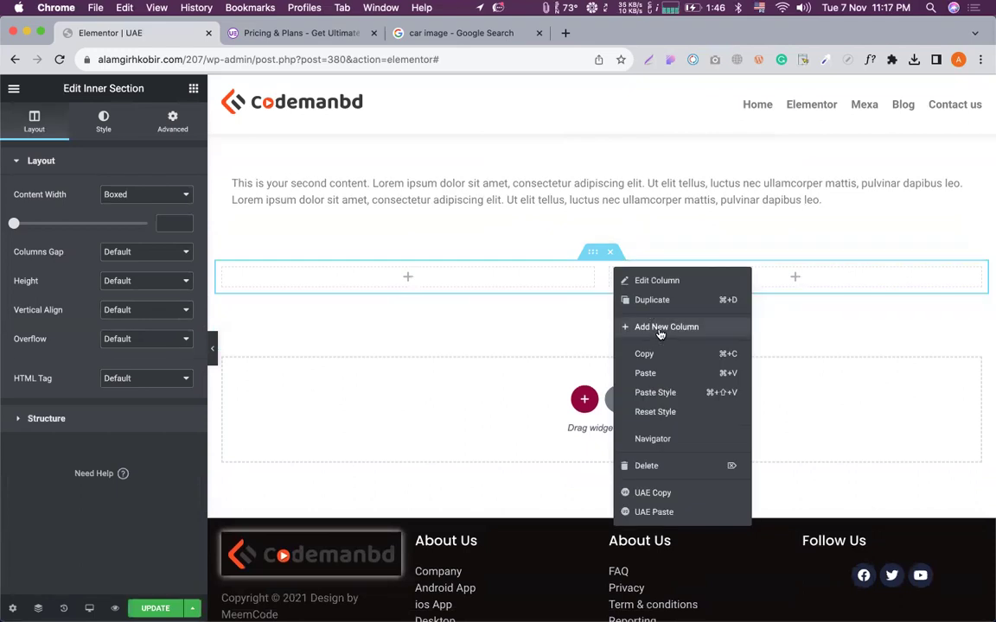
pyautogui.click(659, 329)
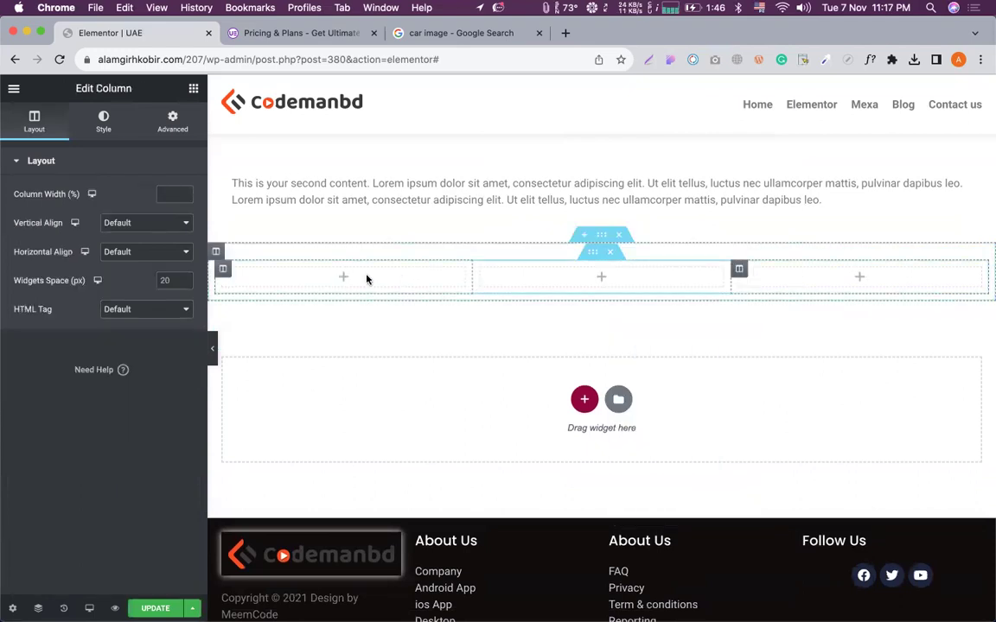
pyautogui.click(343, 277)
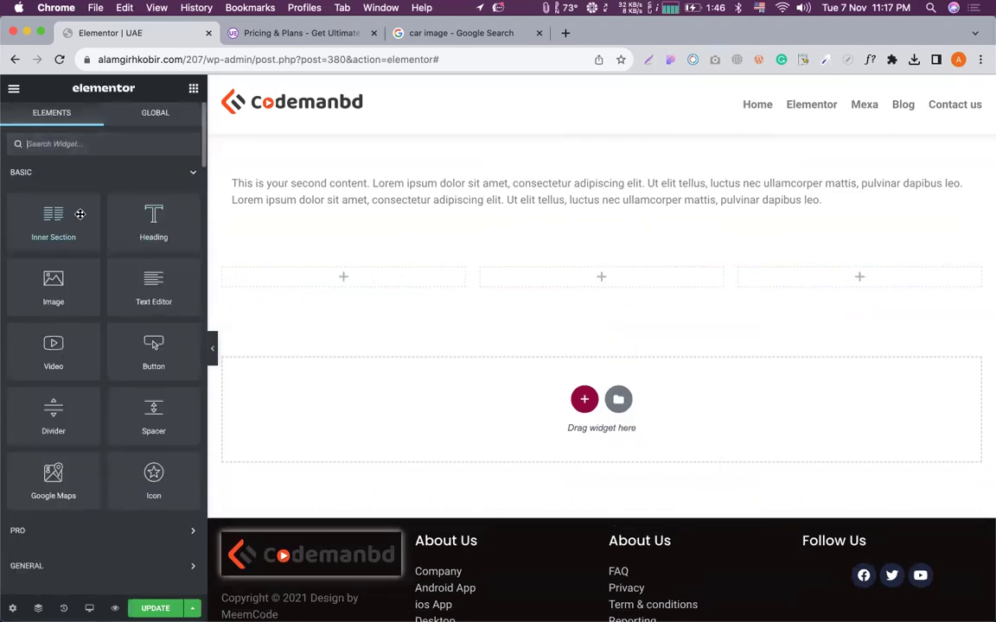
# Place a Price Table in the first column and duplicate it into columns two and three.
pyautogui.write('pri')
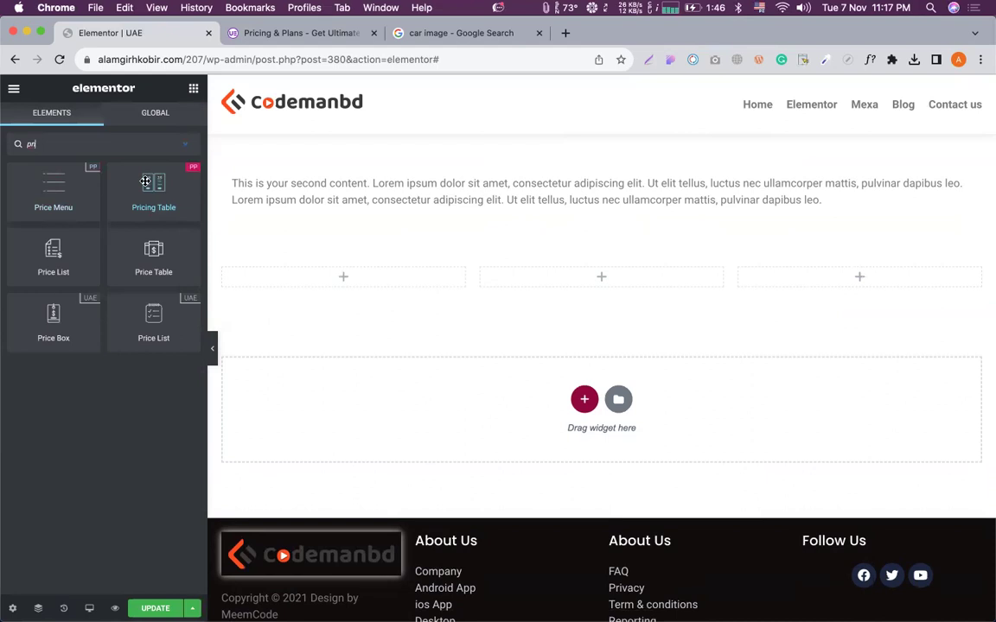
pyautogui.moveTo(147, 249); pyautogui.dragTo(336, 279)
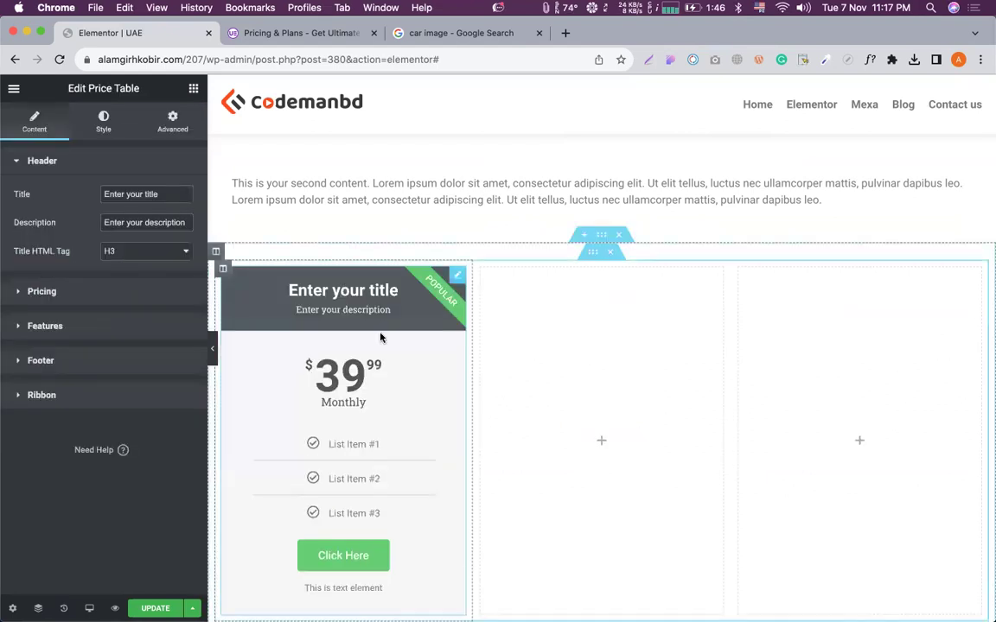
pyautogui.scroll(-5, 342, 298)
pyautogui.rightClick(407, 267)
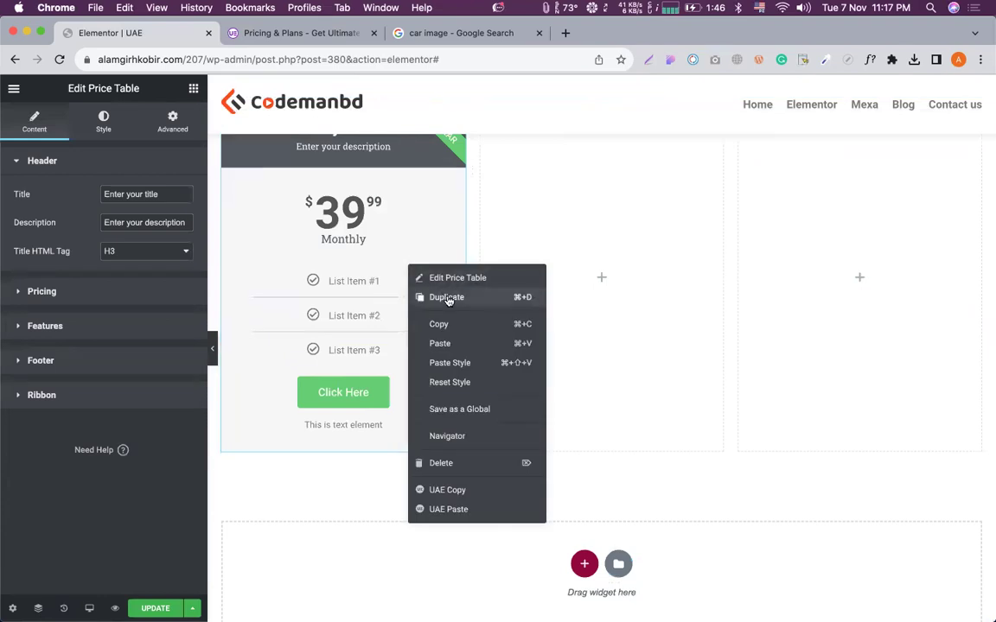
pyautogui.click(448, 300)
pyautogui.rightClick(450, 299)
pyautogui.moveTo(422, 269); pyautogui.dragTo(504, 283)
pyautogui.moveTo(566, 241); pyautogui.dragTo(773, 253)
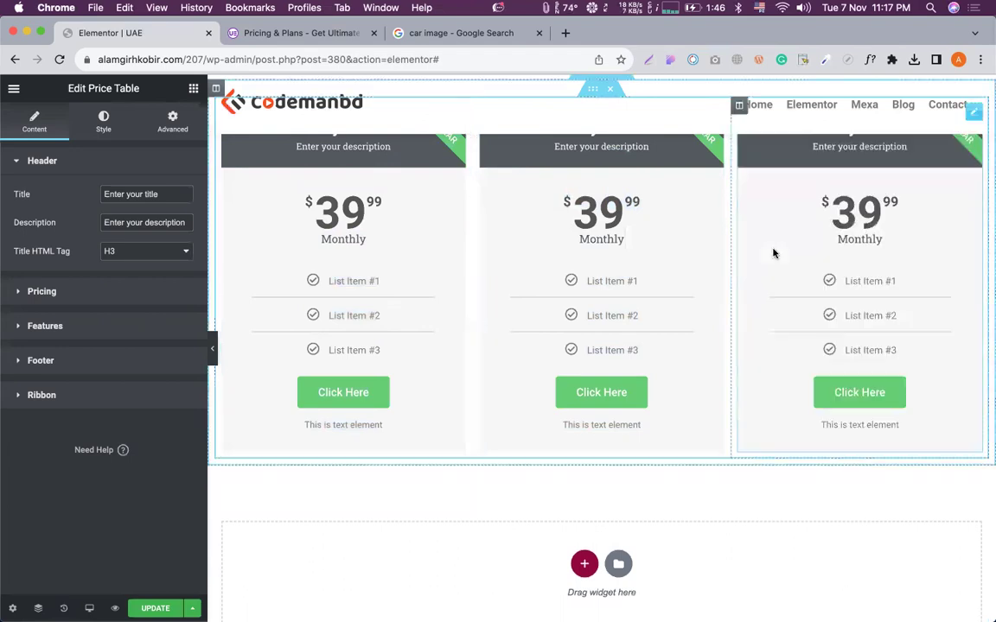
# Set the middle price card's header background color to blue (#5099F0).
pyautogui.scroll(2, 605, 276)
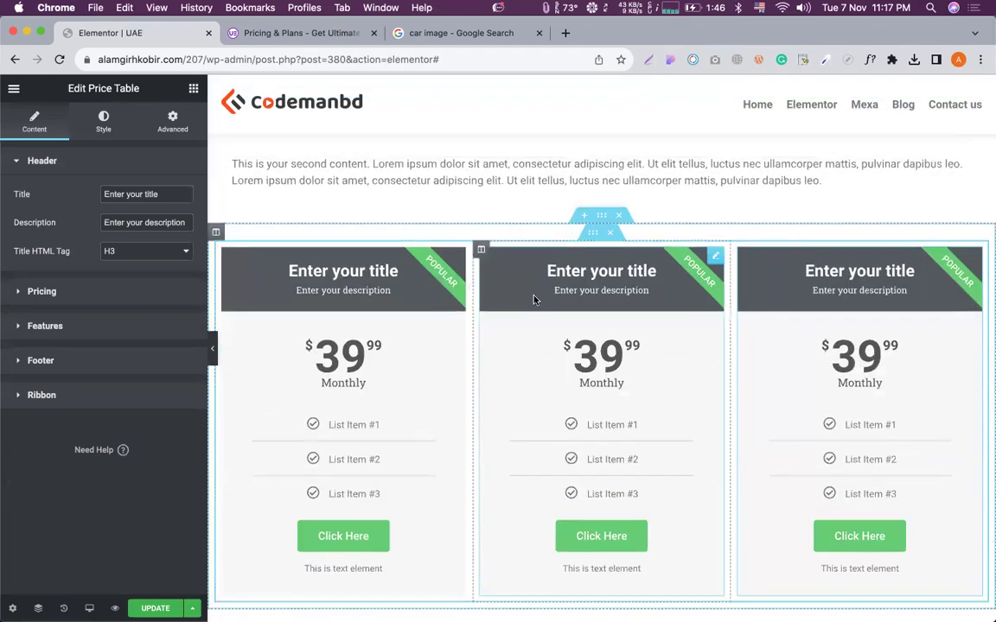
pyautogui.click(102, 122)
pyautogui.scroll(-2, 164, 329)
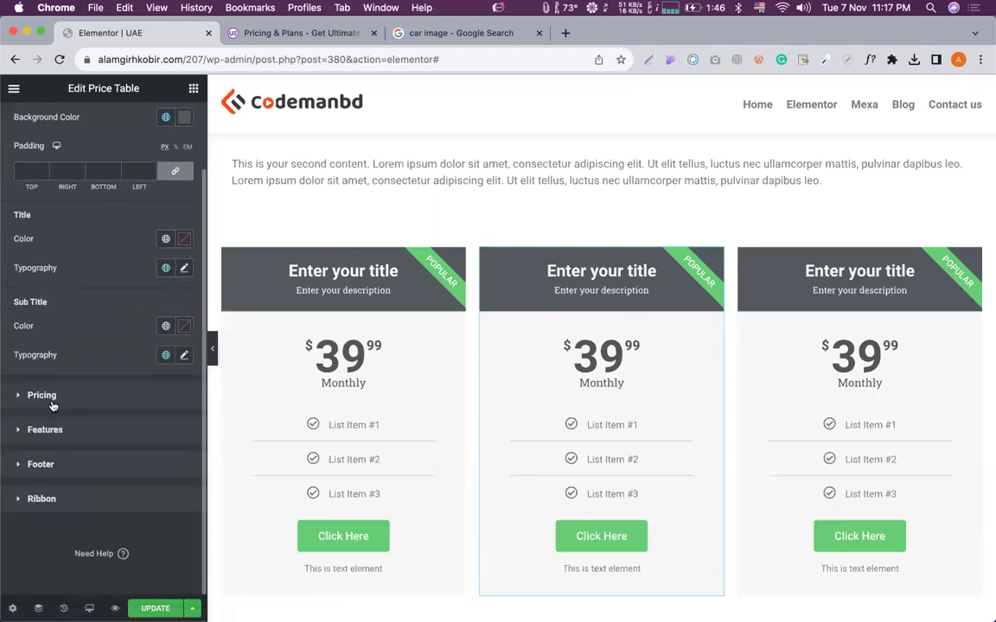
pyautogui.scroll(1, 110, 298)
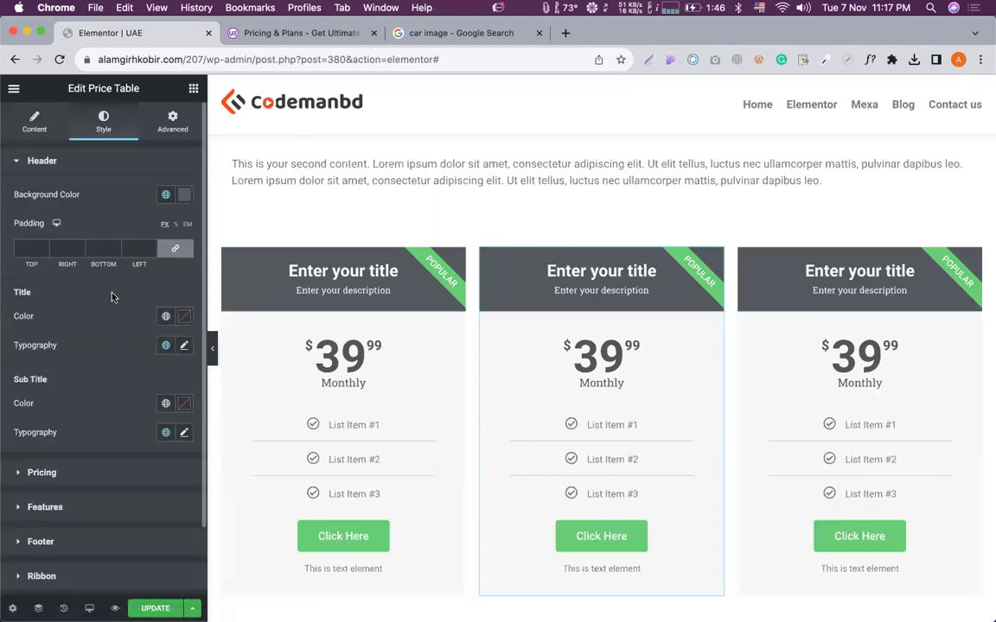
pyautogui.click(184, 195)
pyautogui.moveTo(149, 281); pyautogui.dragTo(129, 254)
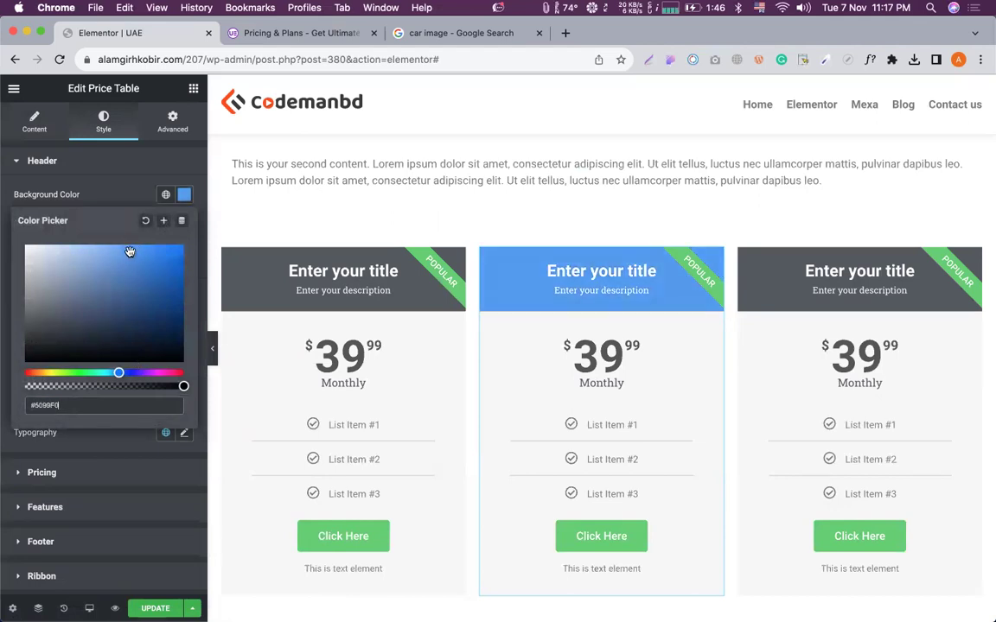
pyautogui.click(196, 177)
# Set the third price card's header background color to orange (#CF7628).
pyautogui.click(101, 118)
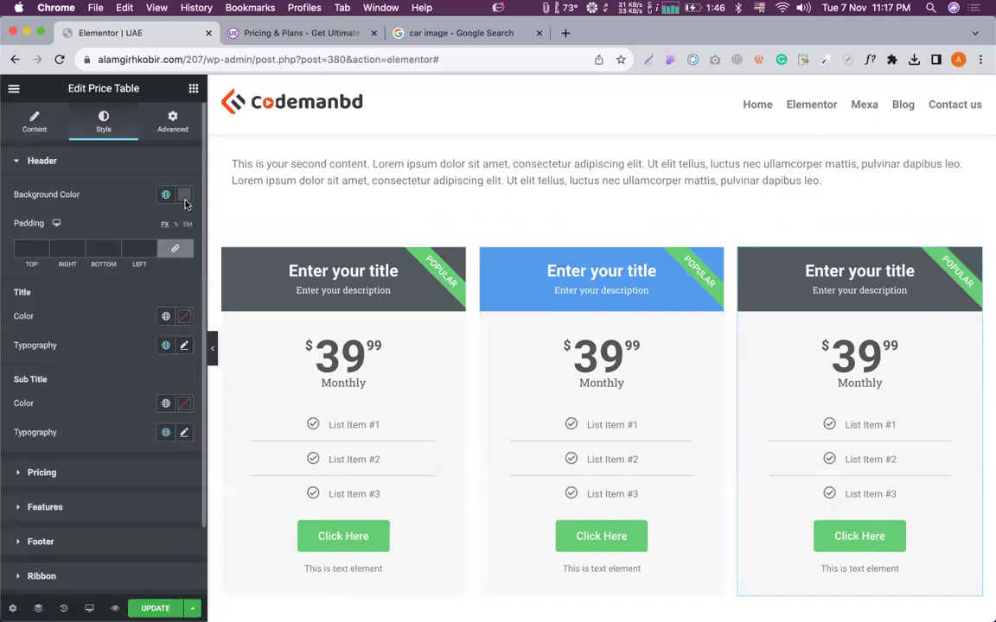
pyautogui.click(184, 197)
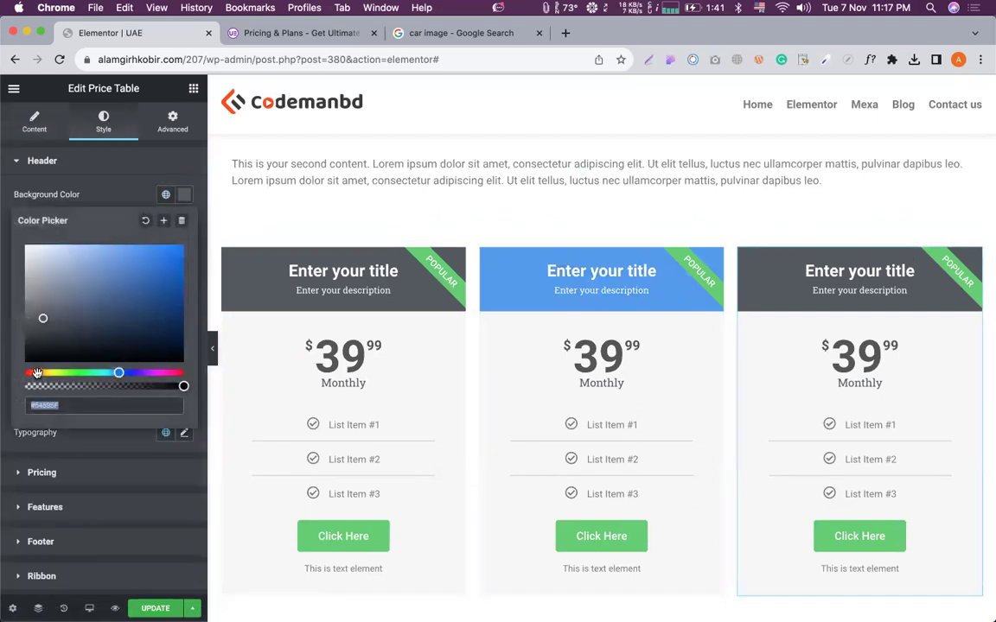
pyautogui.click(38, 373)
pyautogui.moveTo(108, 281); pyautogui.dragTo(153, 268)
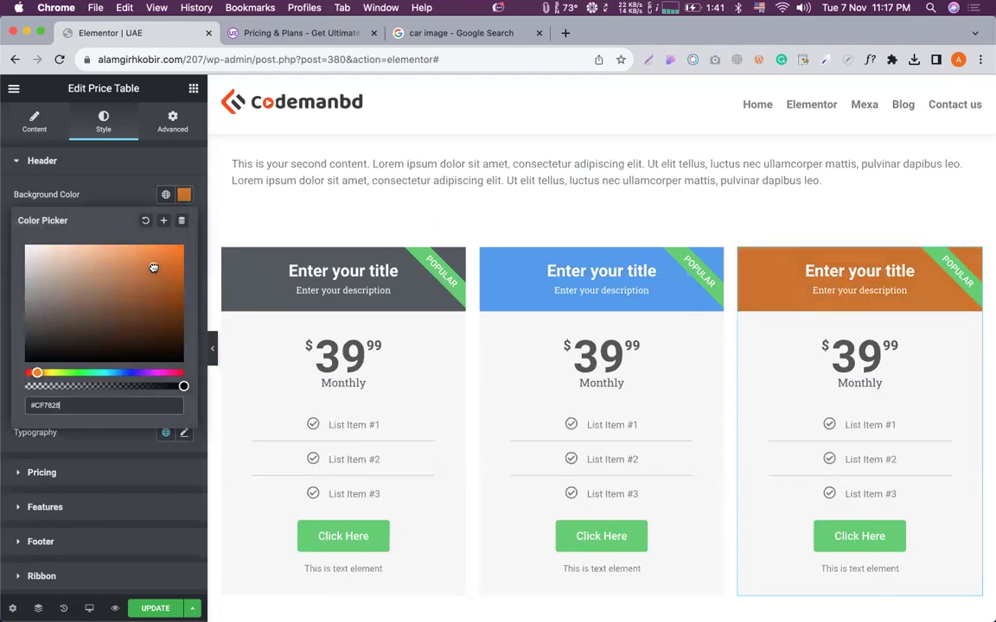
pyautogui.click(143, 163)
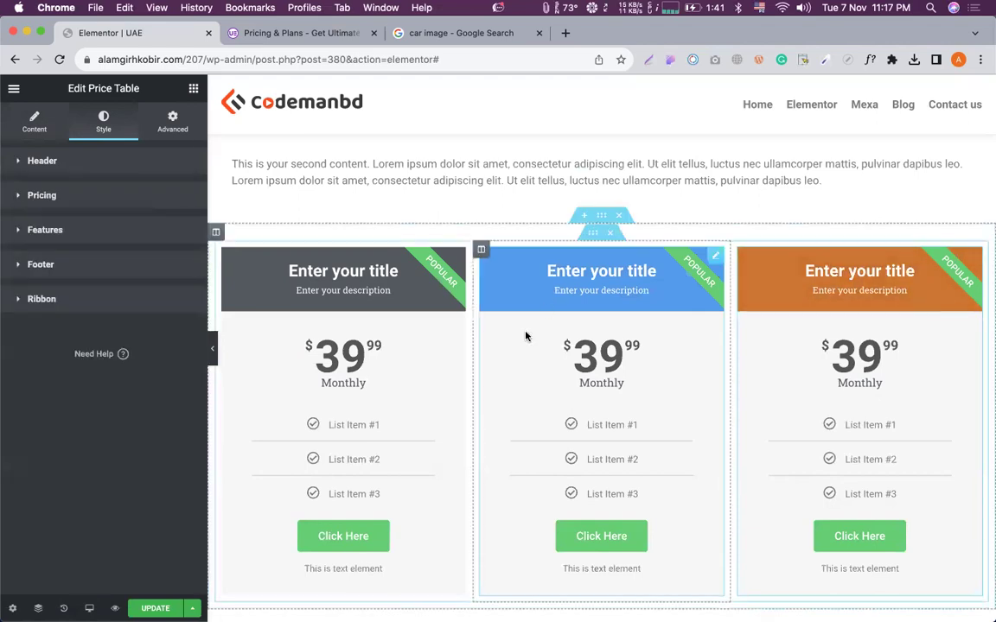
pyautogui.scroll(-1, 562, 320)
pyautogui.click(30, 160)
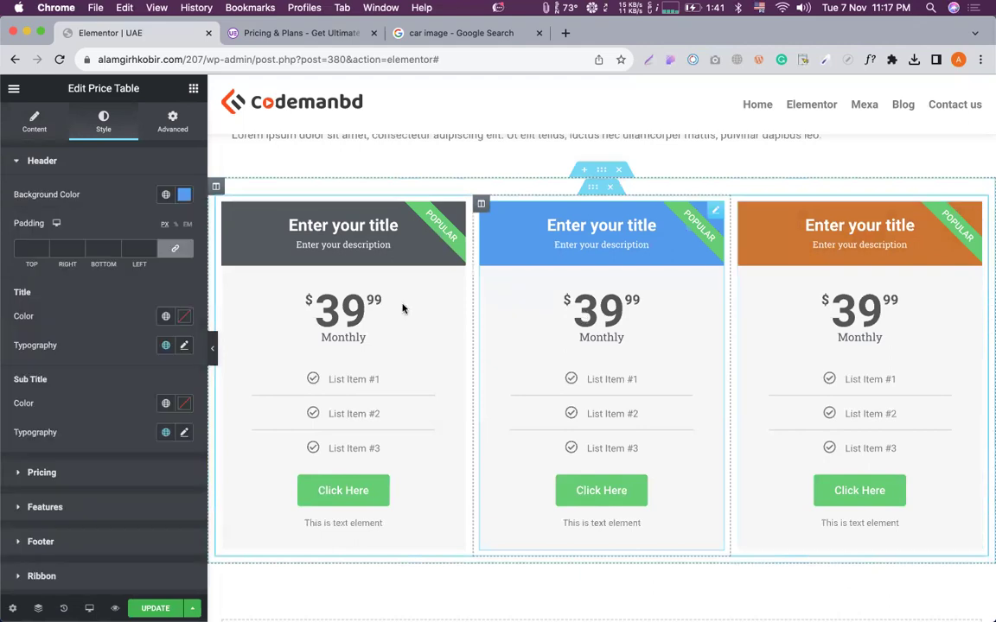
# Change the middle card's price to $49.99.
pyautogui.click(20, 134)
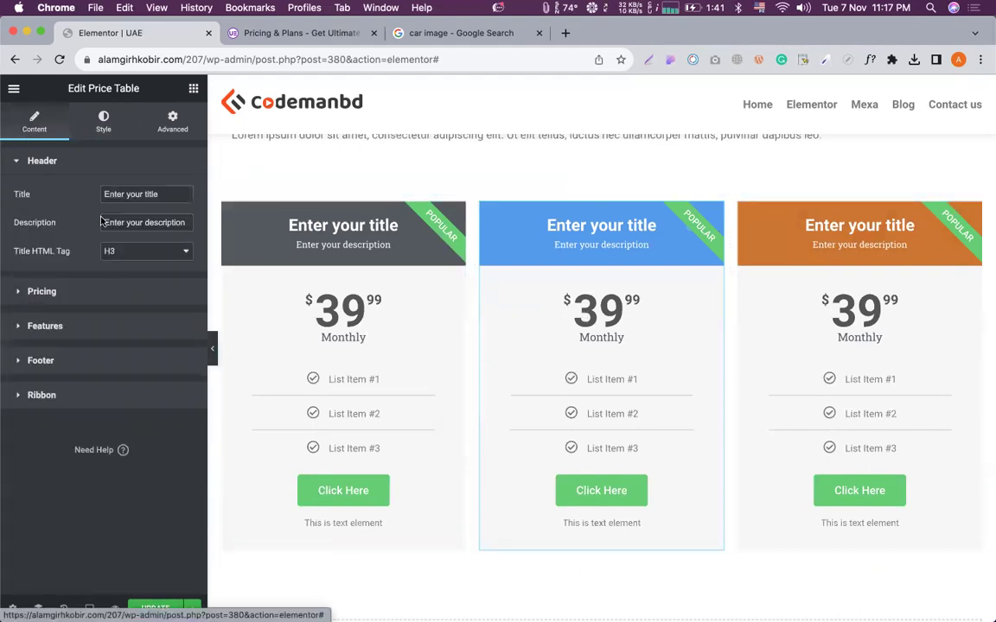
pyautogui.click(85, 291)
pyautogui.moveTo(109, 254); pyautogui.dragTo(97, 258)
pyautogui.write('49.99')
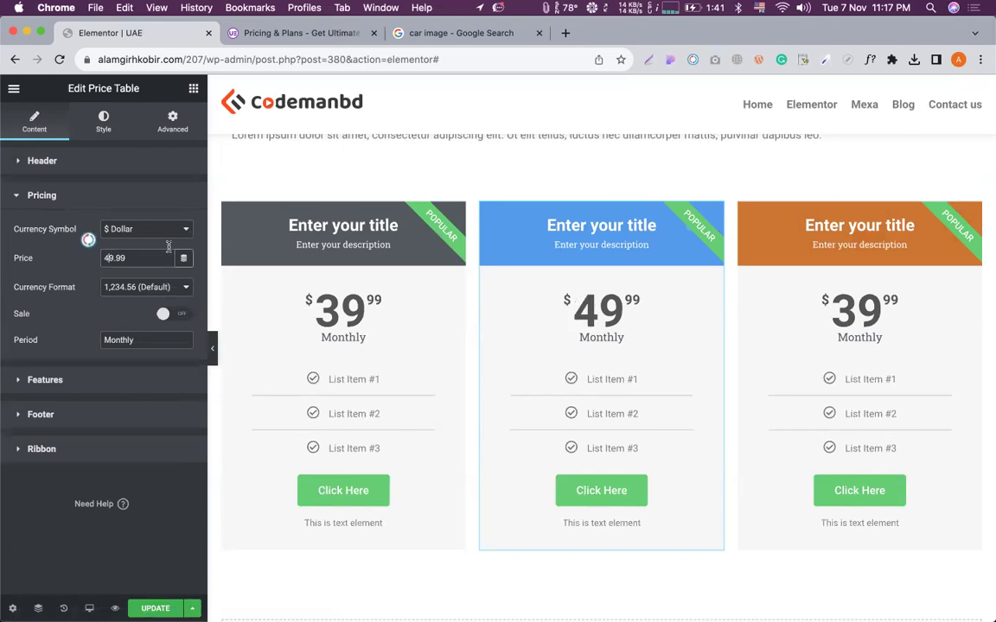
# Change the third, orange card's price to $99.99.
pyautogui.click(818, 354)
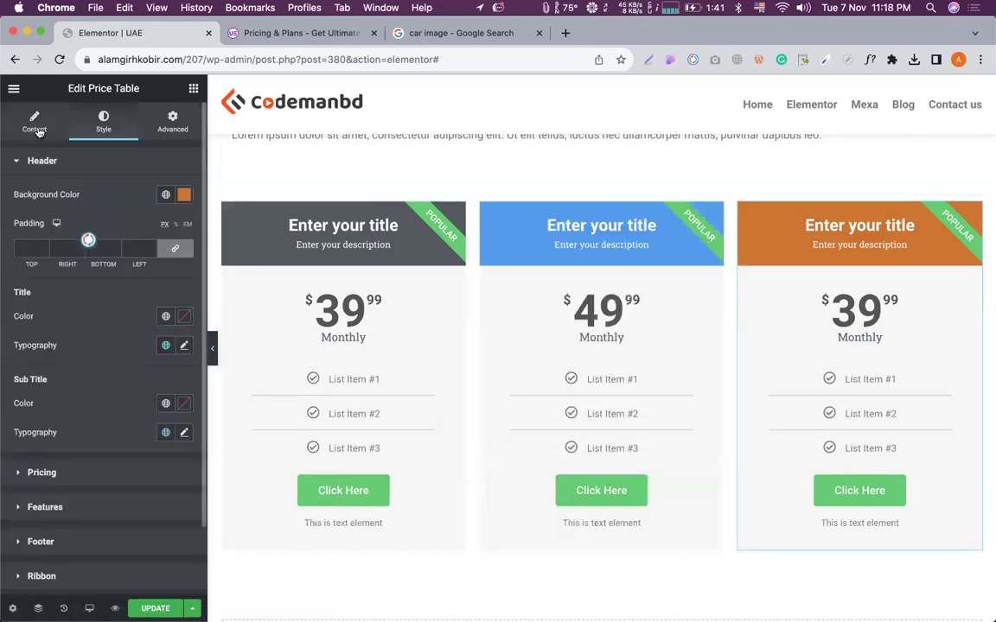
pyautogui.click(34, 122)
pyautogui.click(120, 293)
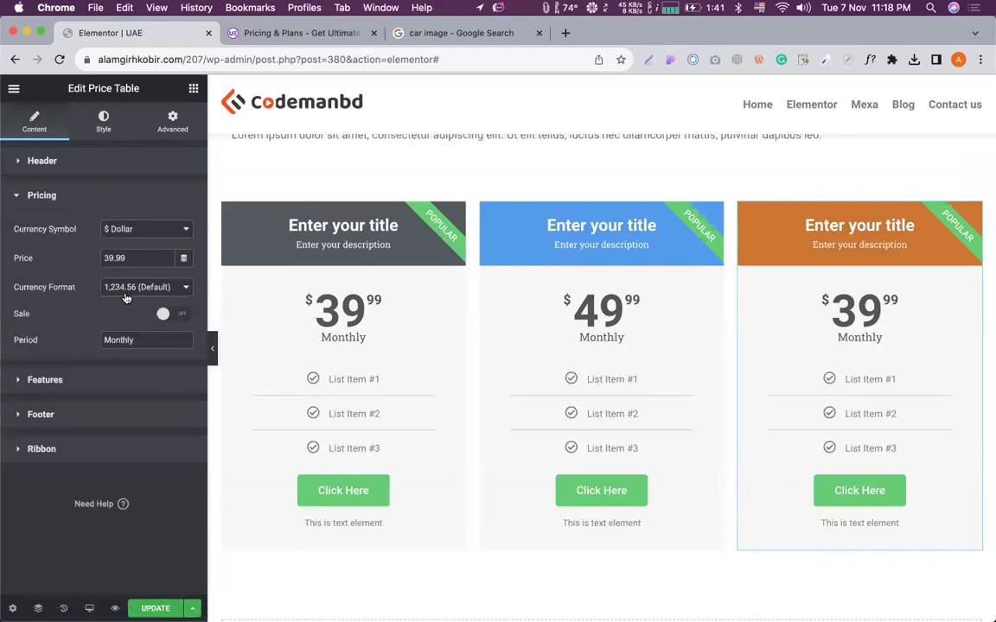
pyautogui.write('6')
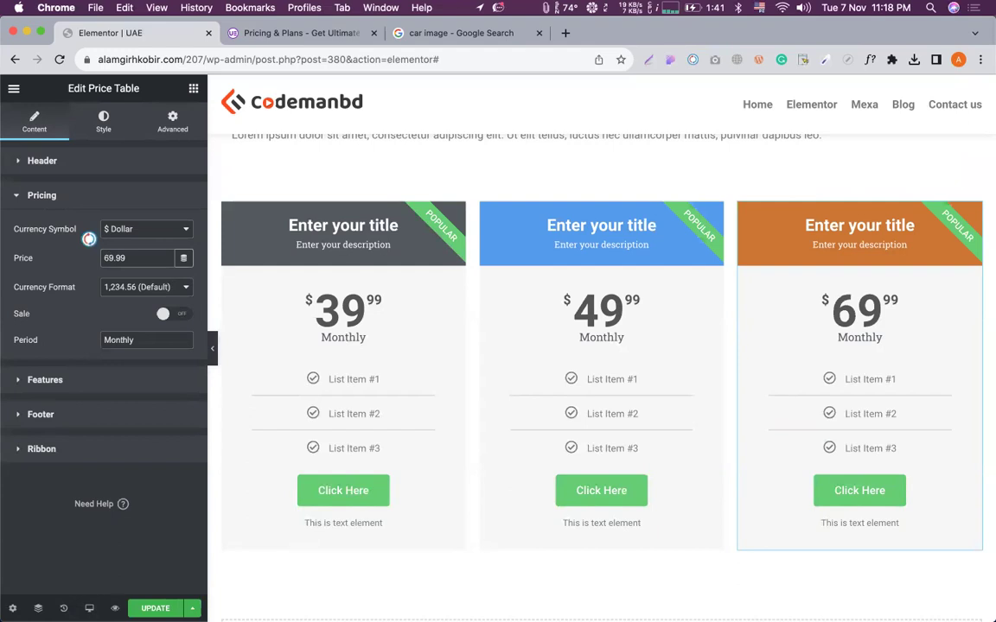
pyautogui.press('BackSpace')
pyautogui.write('7')
pyautogui.press('BackSpace')
pyautogui.write('9')
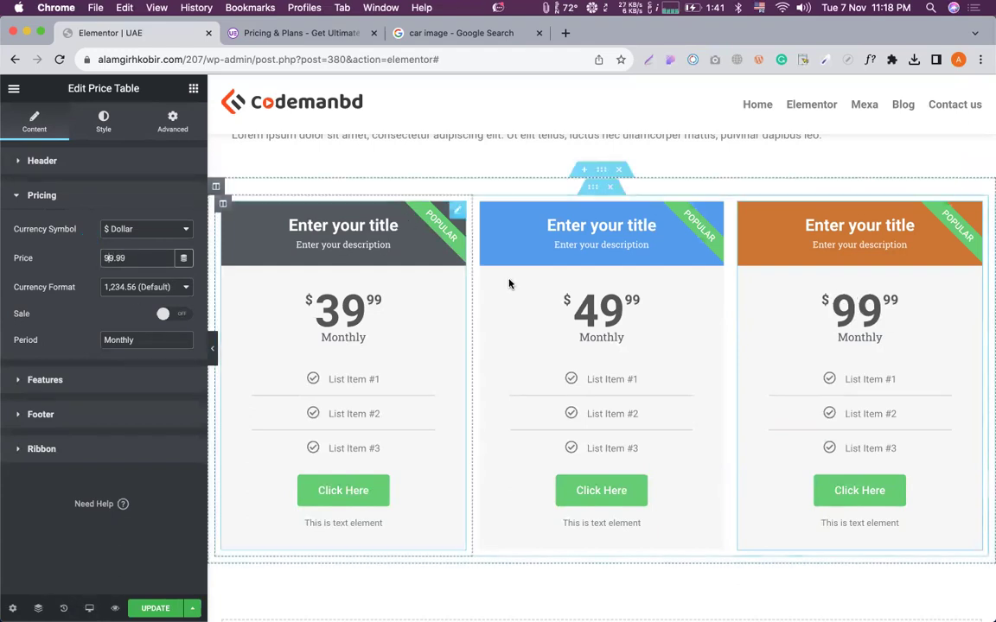
pyautogui.scroll(-1, 509, 285)
pyautogui.scroll(2, 509, 285)
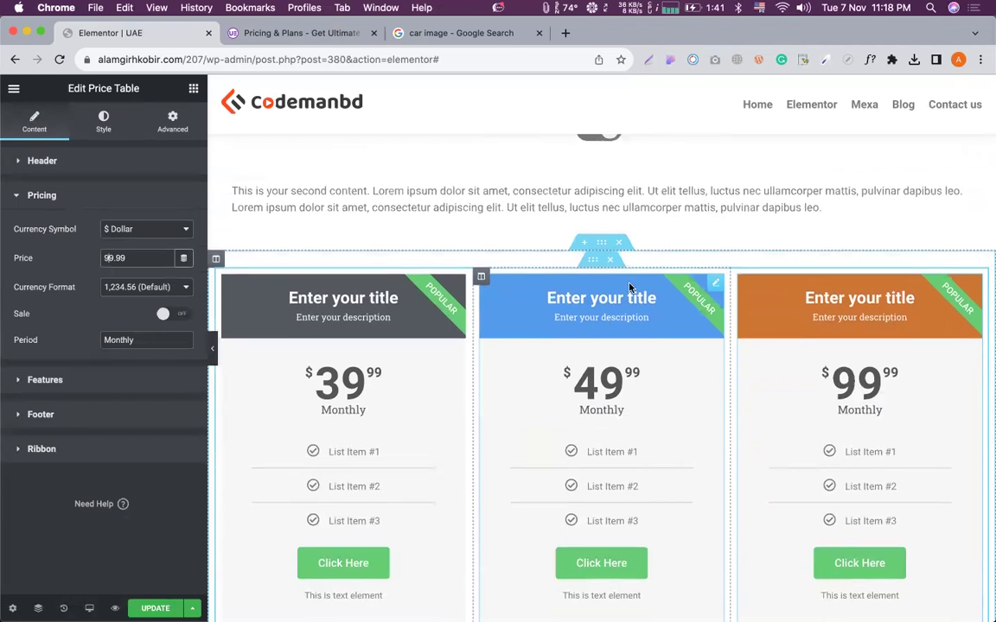
pyautogui.scroll(-1, 636, 281)
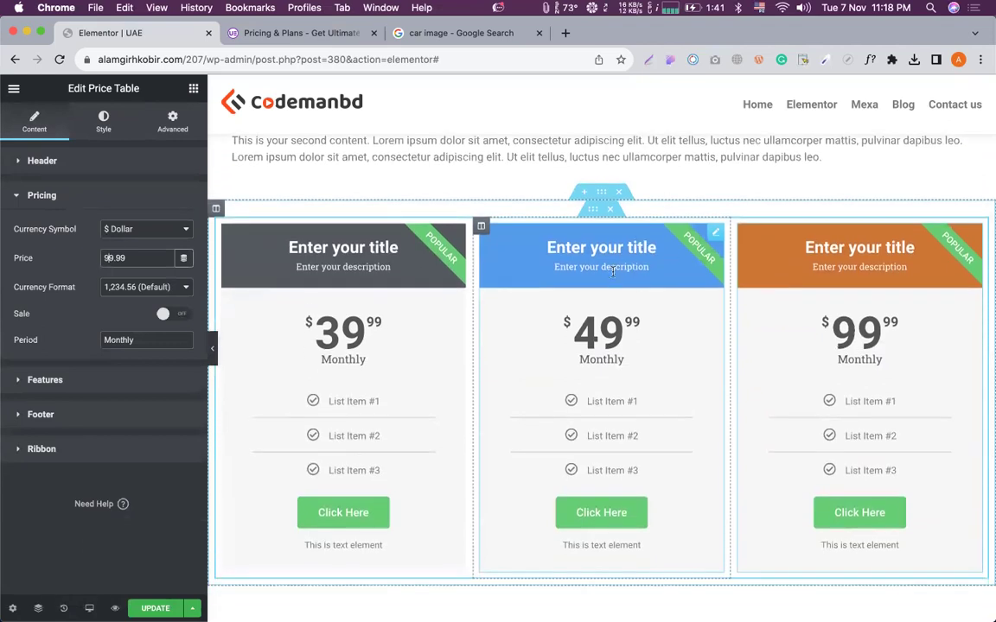
pyautogui.scroll(-1, 596, 228)
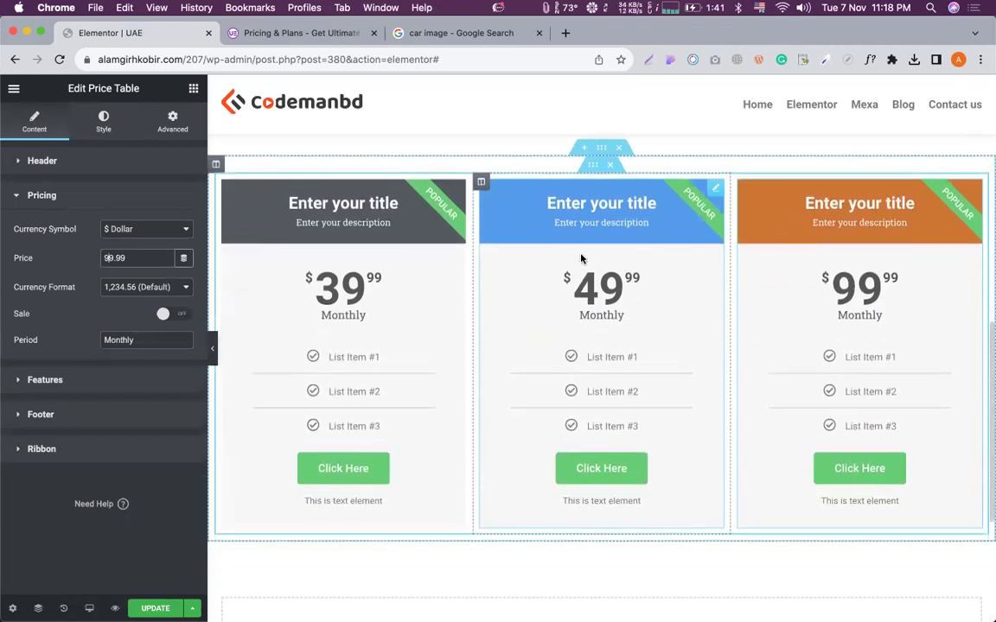
pyautogui.scroll(-1, 491, 507)
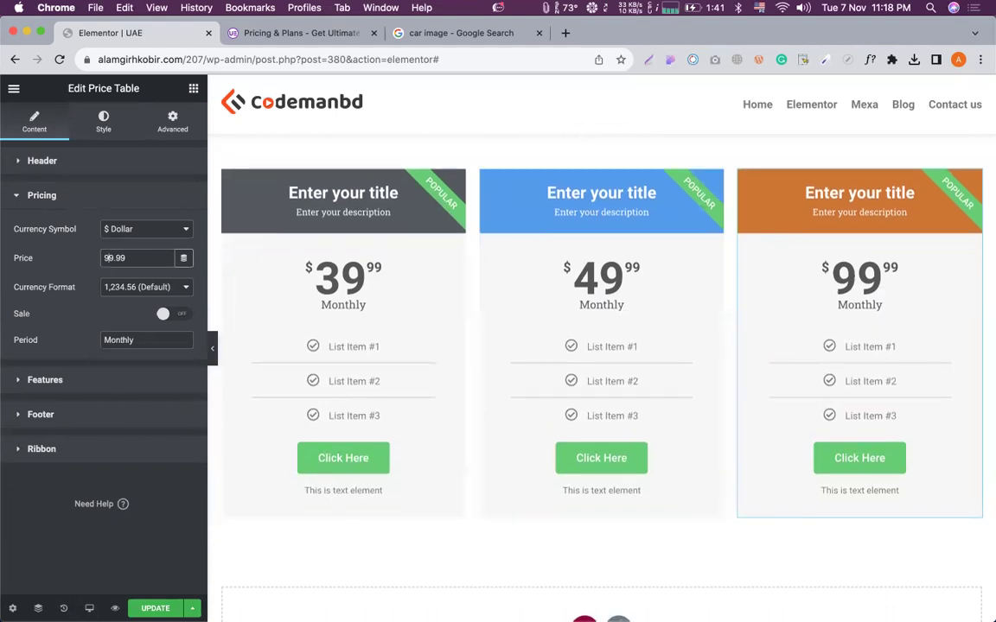
pyautogui.scroll(1, 640, 418)
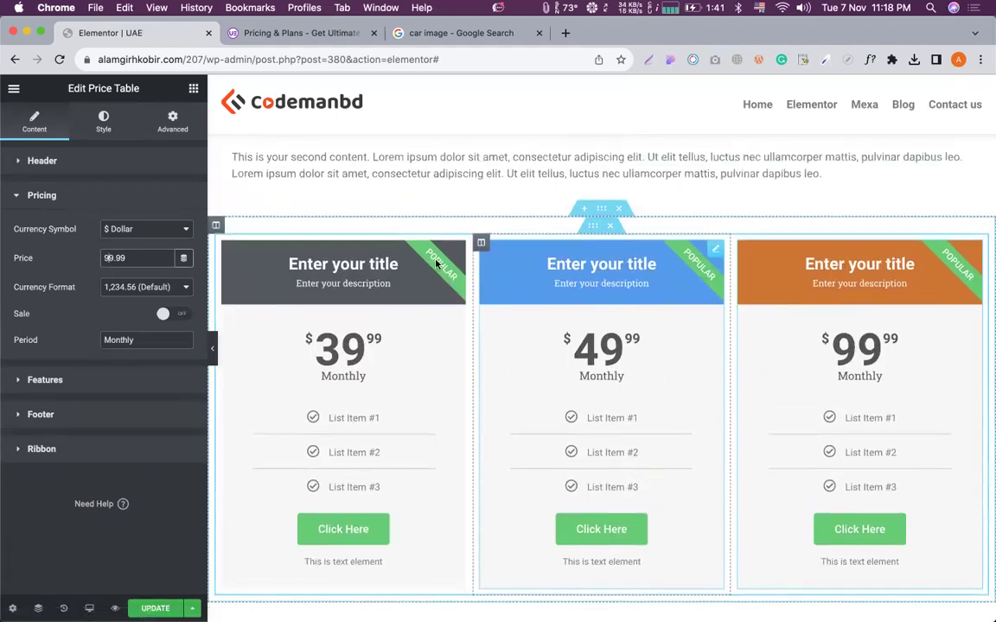
# Set the ribbon's Show option to No on the left and right price cards.
pyautogui.click(406, 259)
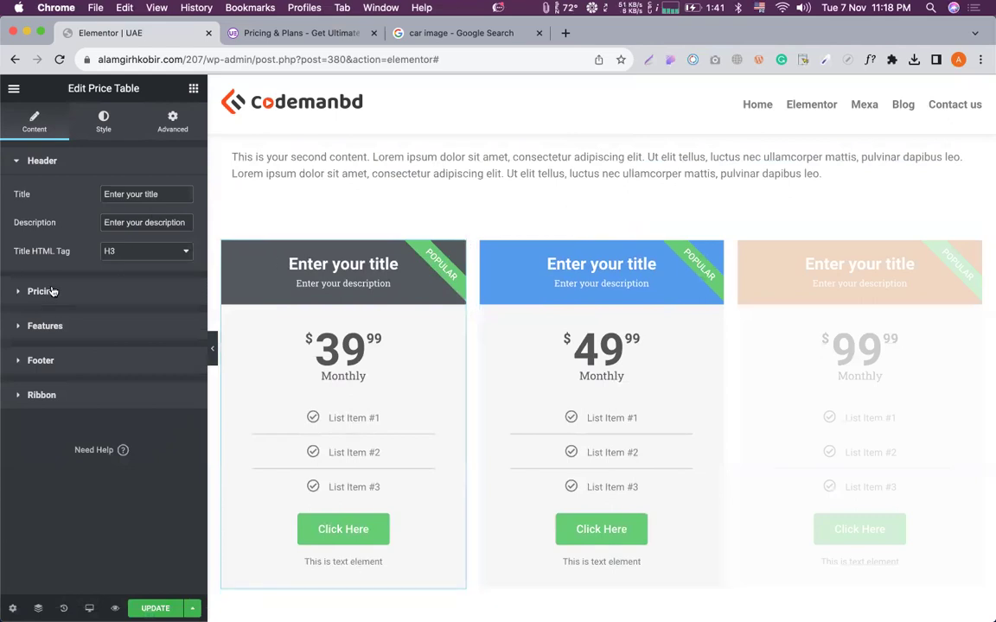
pyautogui.click(52, 326)
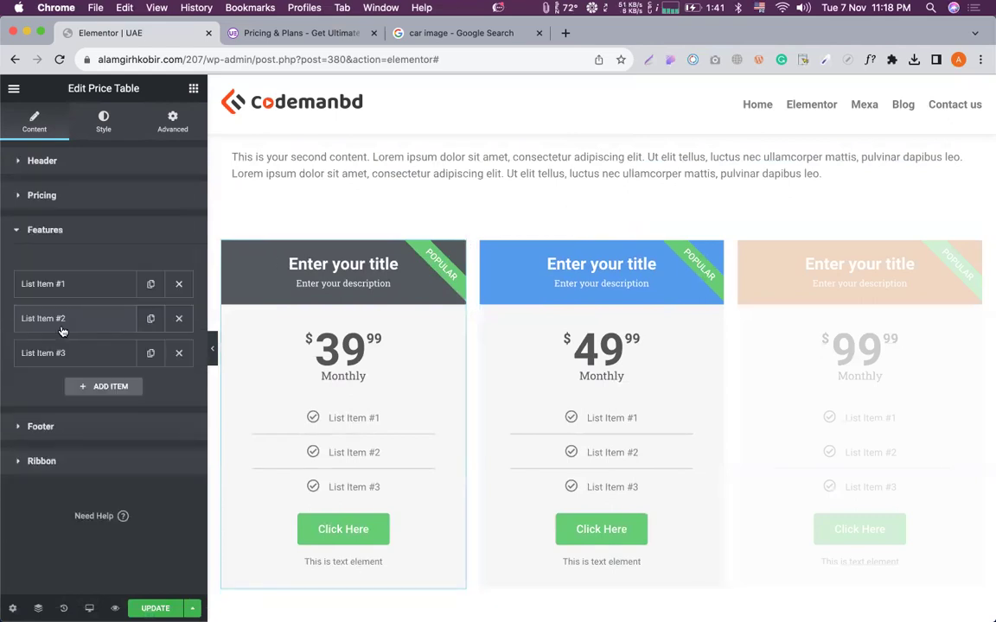
pyautogui.click(65, 229)
pyautogui.click(73, 268)
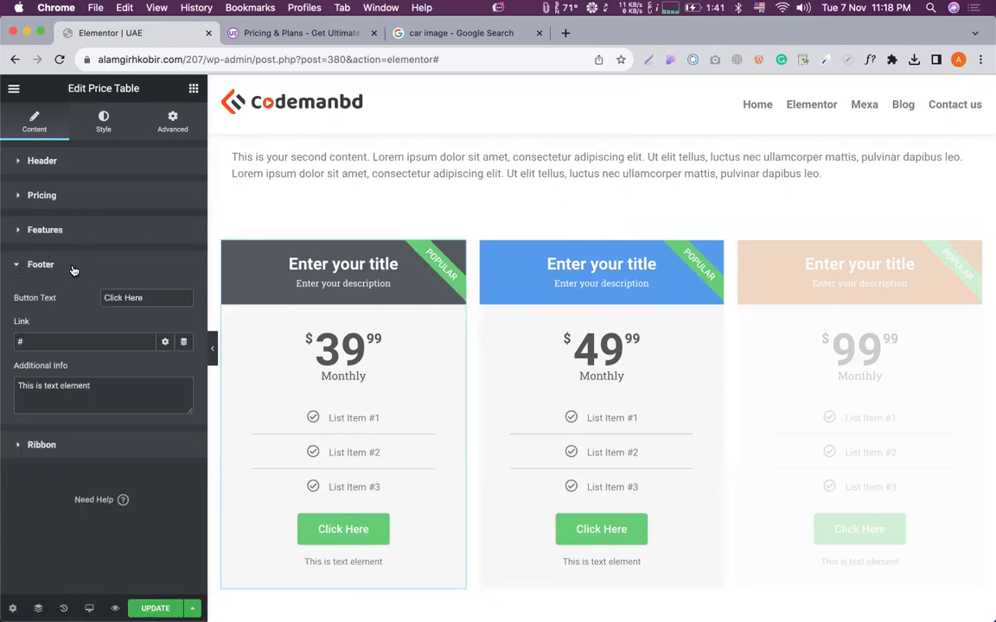
pyautogui.click(54, 451)
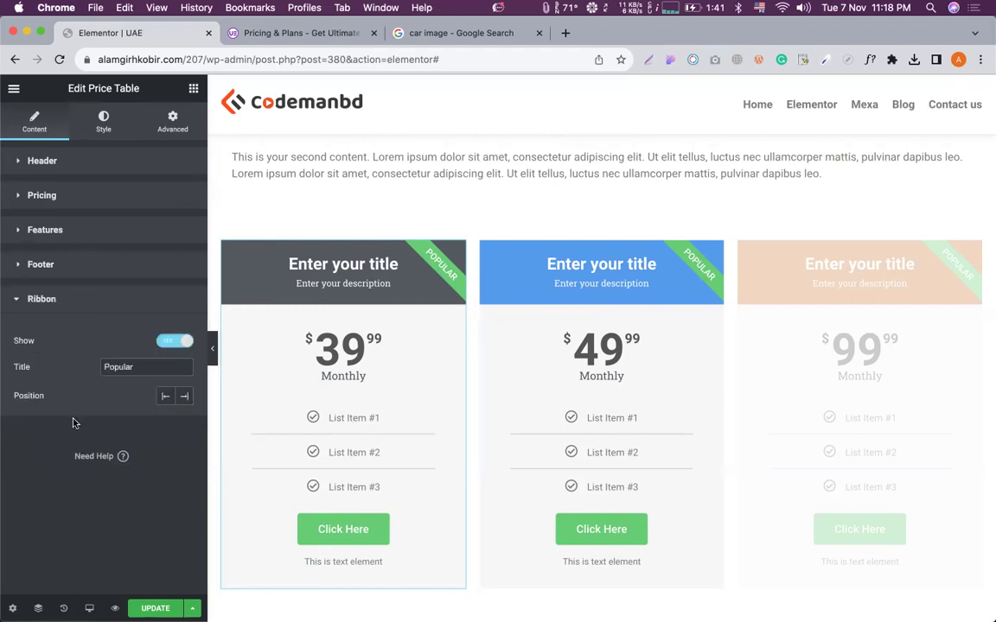
pyautogui.click(166, 340)
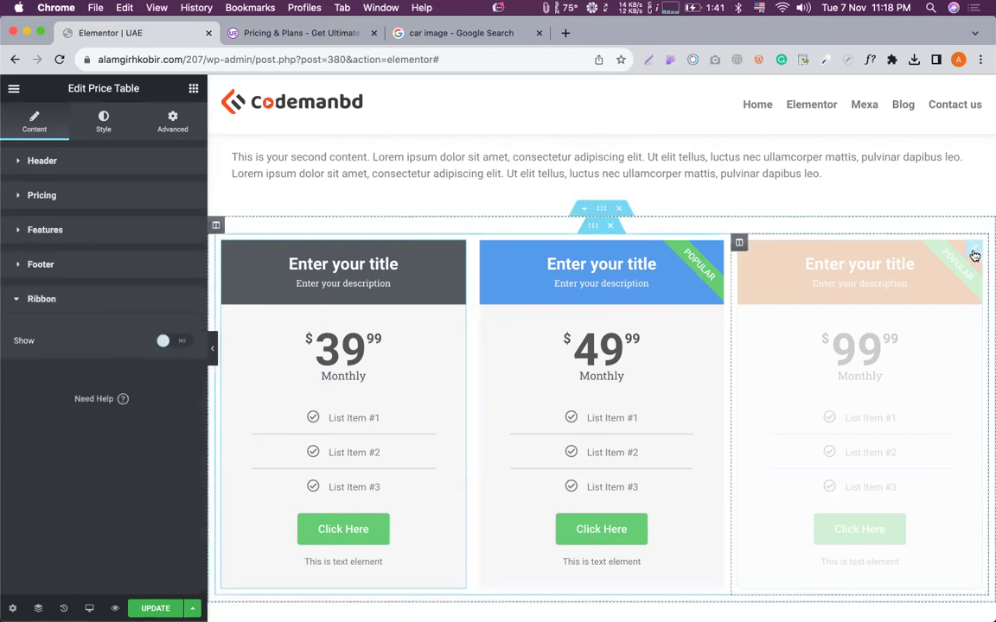
pyautogui.click(971, 255)
pyautogui.click(41, 395)
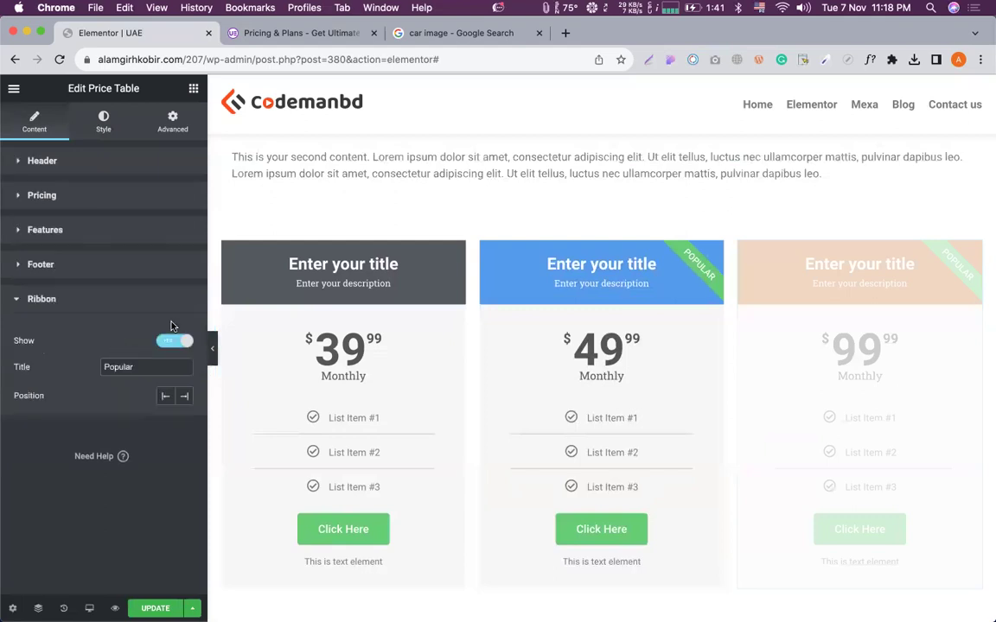
pyautogui.click(171, 341)
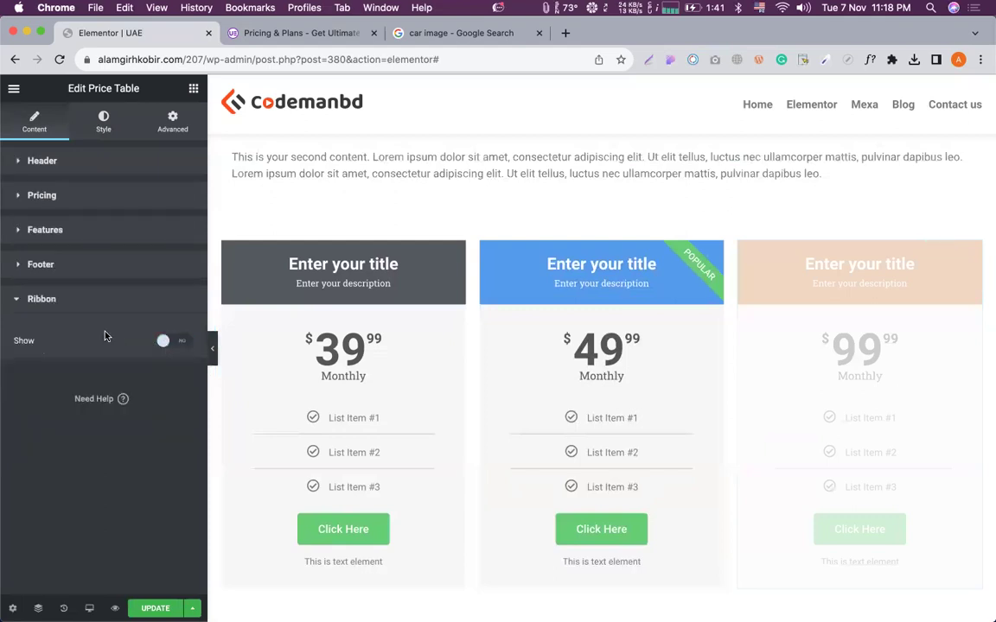
pyautogui.scroll(-2, 659, 332)
pyautogui.scroll(4, 596, 290)
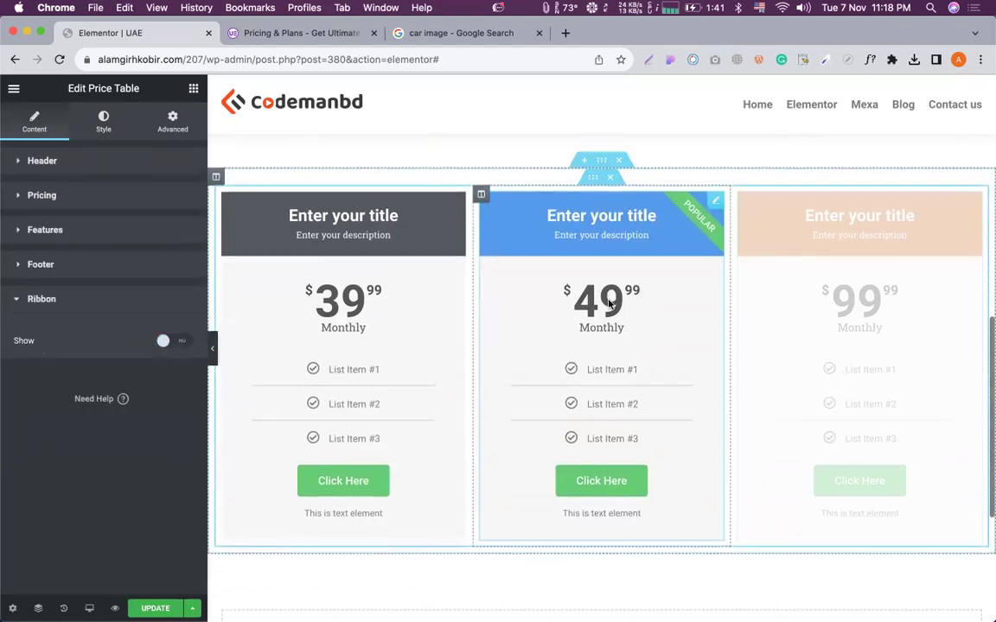
pyautogui.scroll(1, 613, 292)
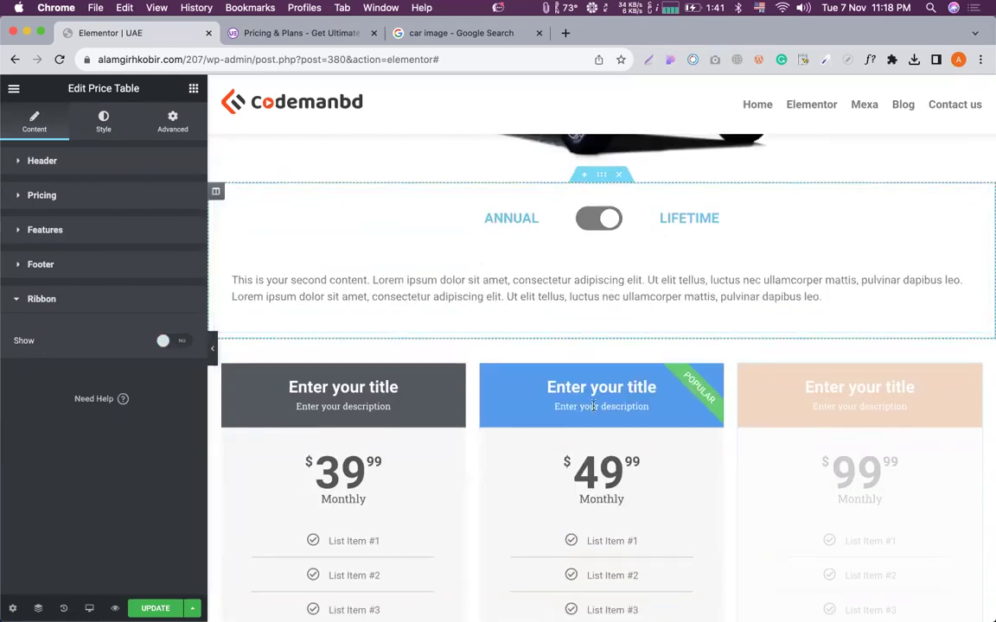
pyautogui.scroll(-3, 600, 332)
# Save the pricing section to the library as a section template named ANNUAL.
pyautogui.rightClick(600, 218)
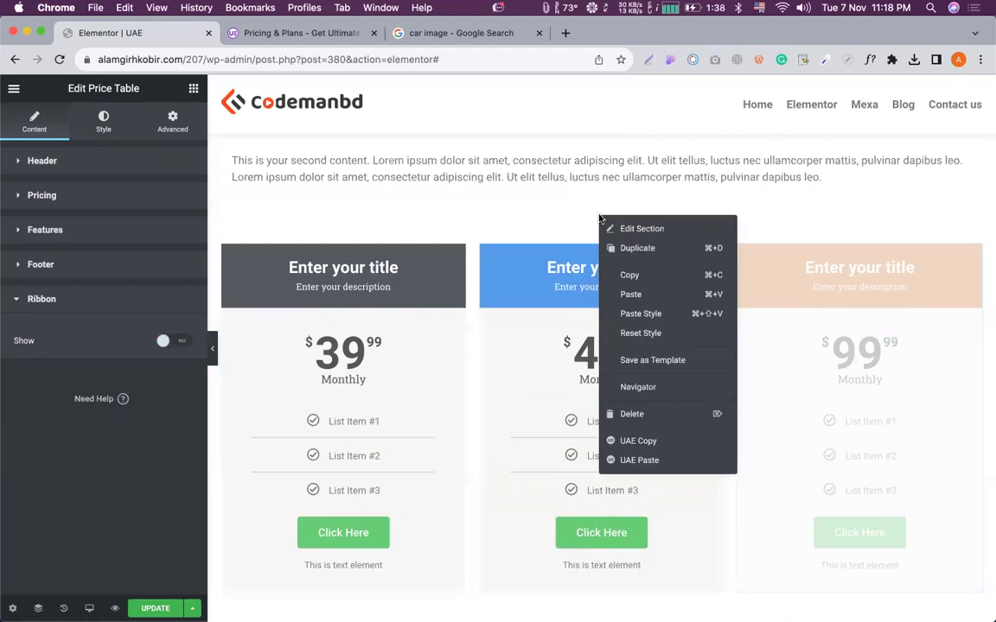
pyautogui.click(647, 362)
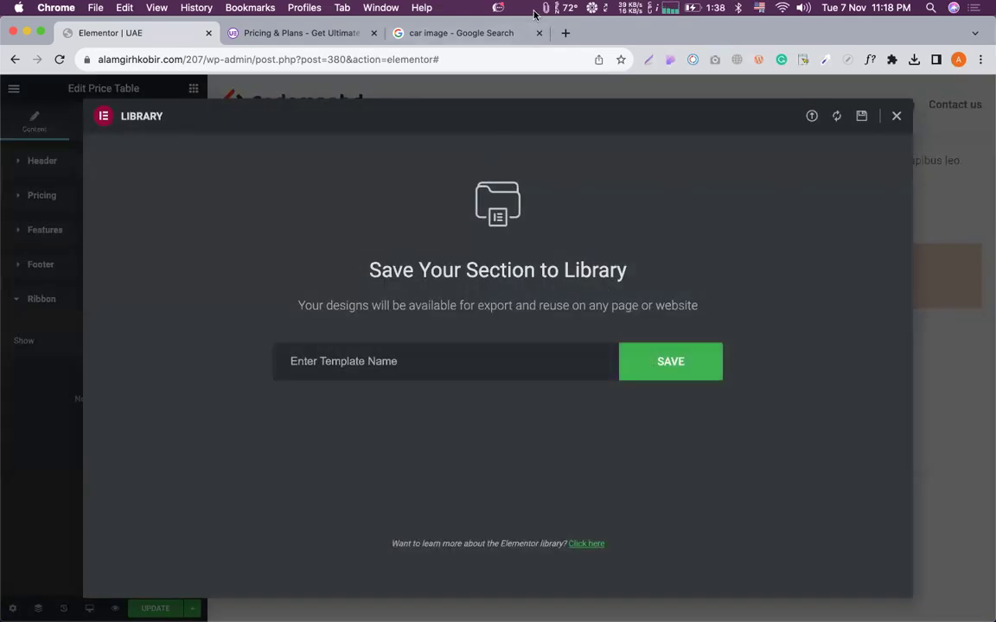
pyautogui.click(545, 11)
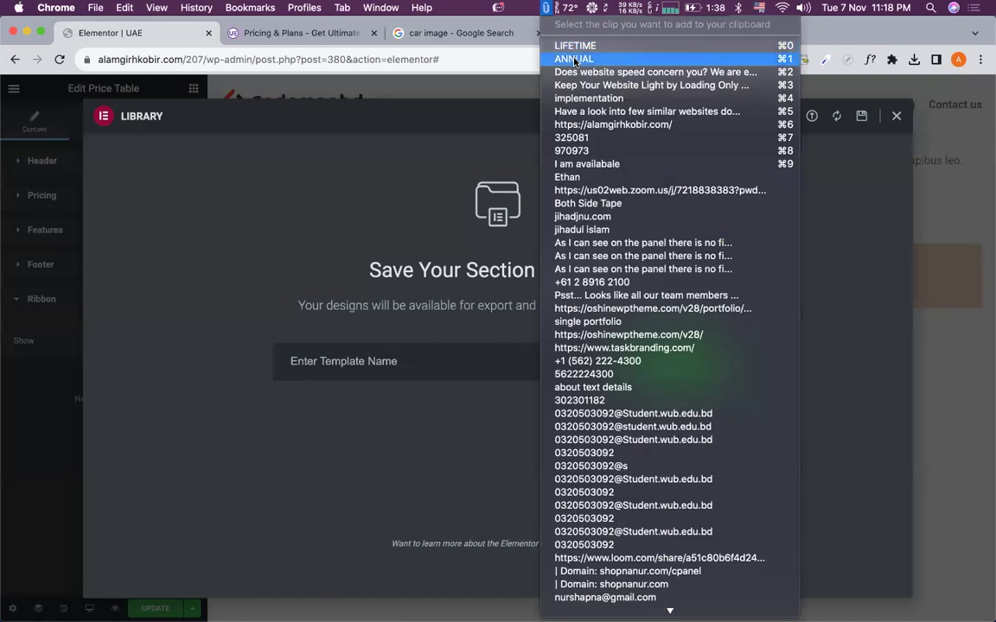
pyautogui.click(440, 304)
pyautogui.write('ANNUAL')
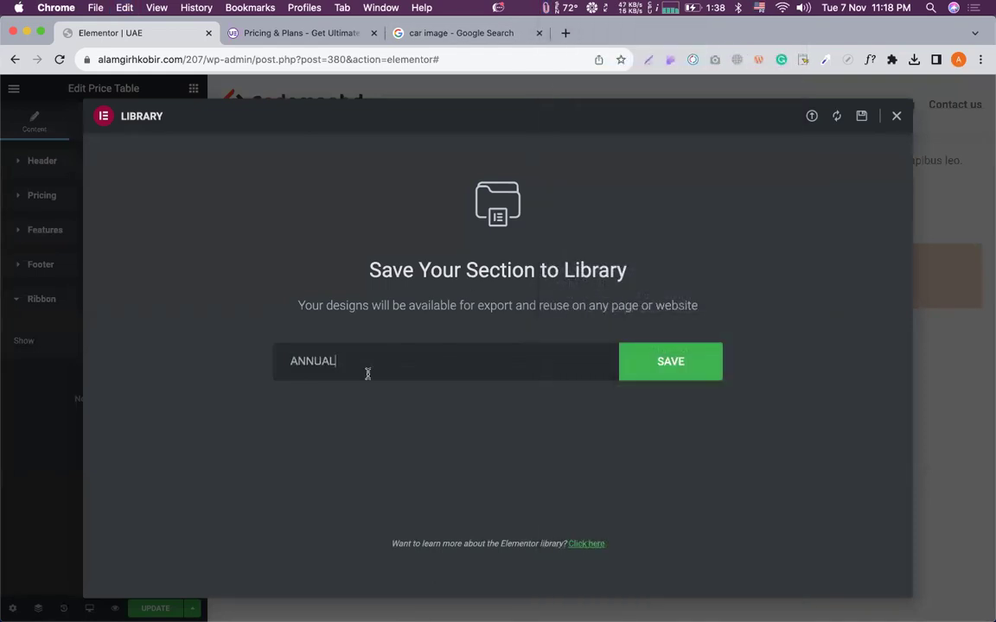
pyautogui.click(653, 374)
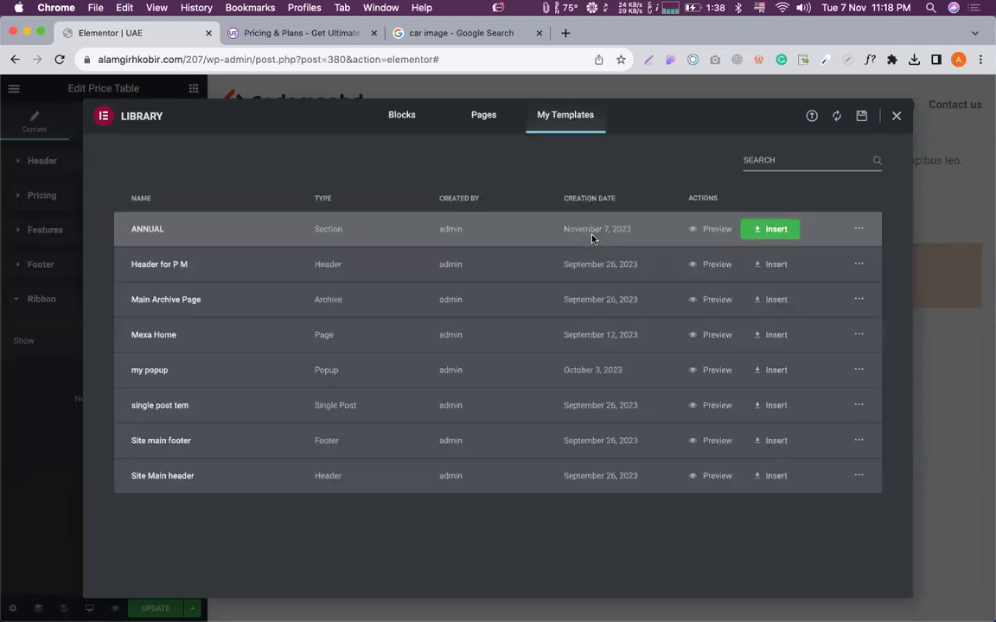
pyautogui.click(896, 116)
# Switch the Annual/Lifetime toggle's Content 1 source from text to Saved Section.
pyautogui.scroll(-2, 622, 389)
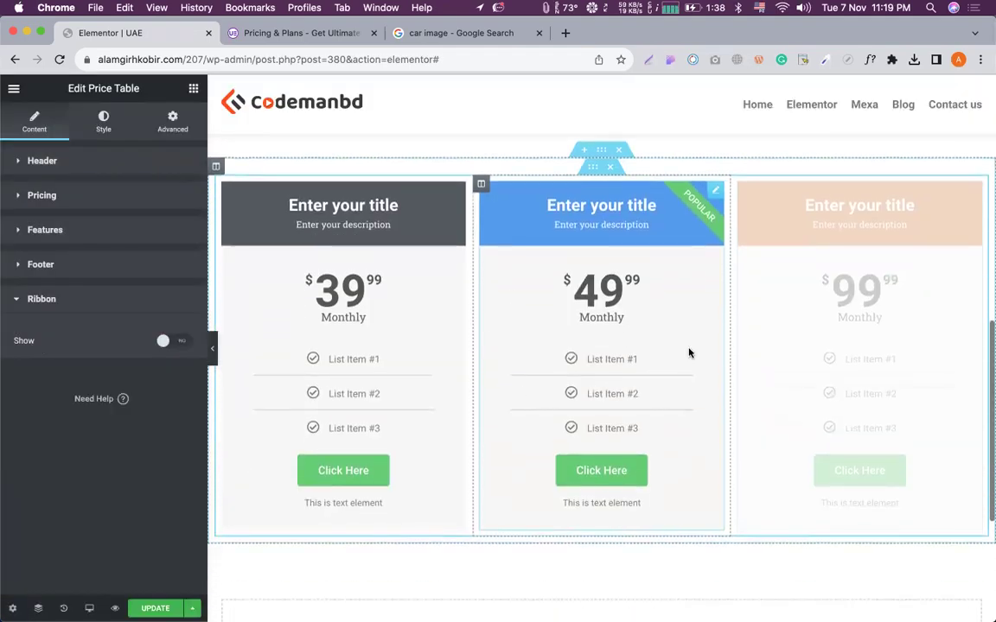
pyautogui.scroll(2, 696, 346)
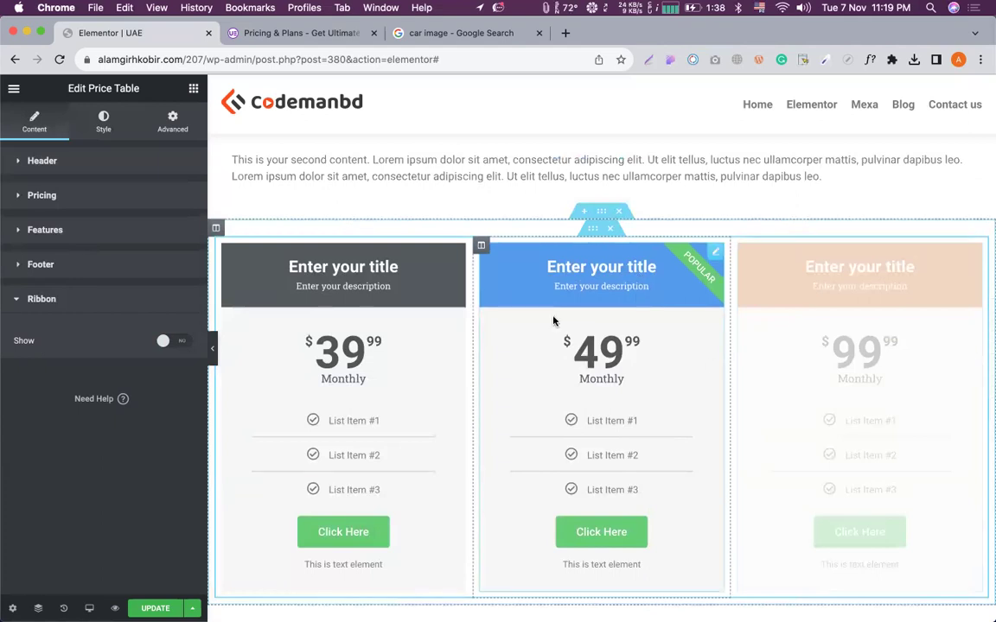
pyautogui.scroll(1, 553, 321)
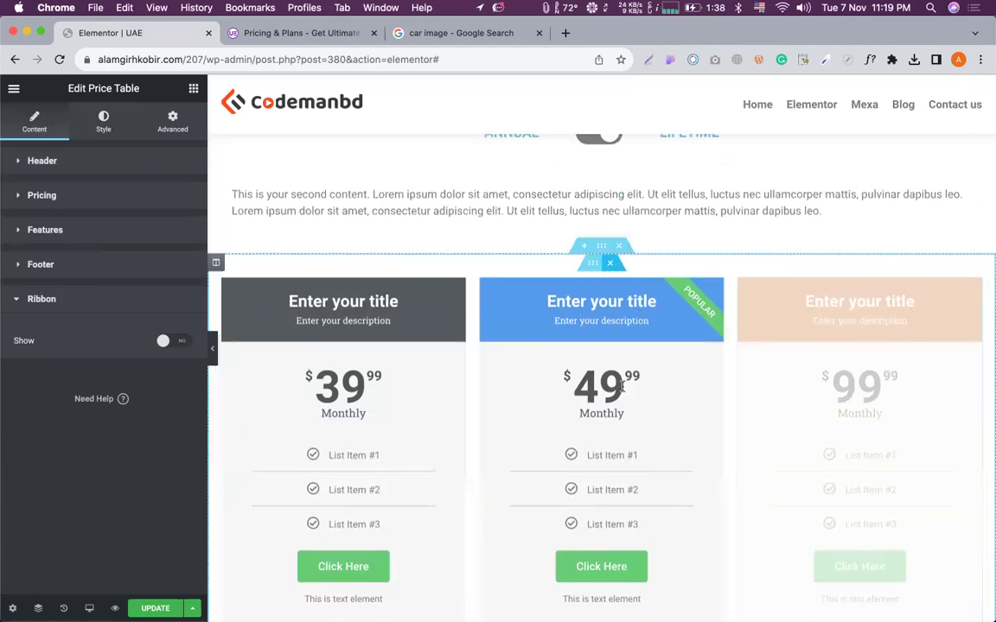
pyautogui.scroll(2, 653, 294)
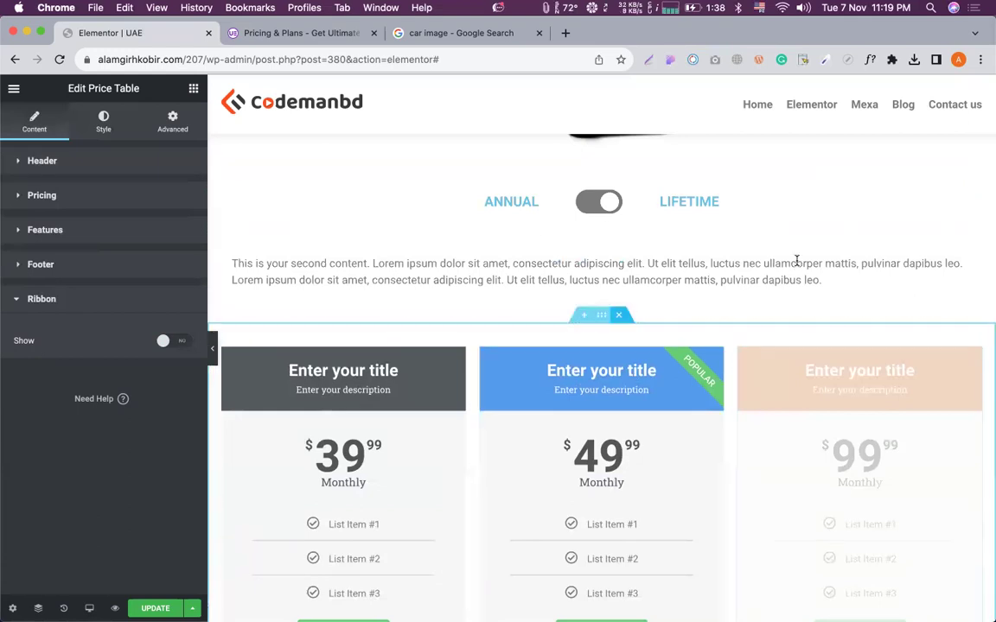
pyautogui.click(980, 182)
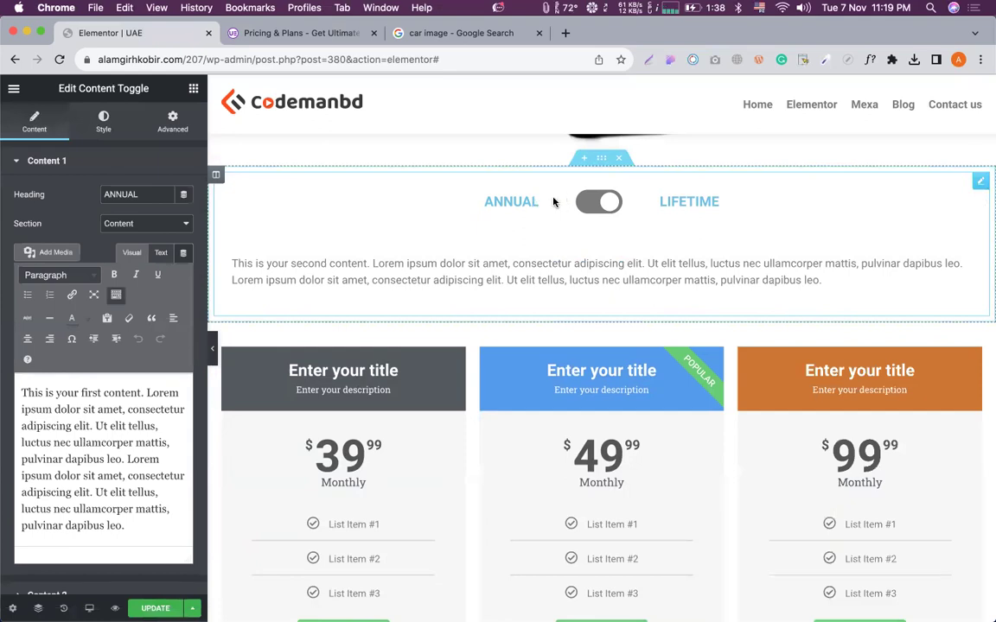
pyautogui.click(133, 226)
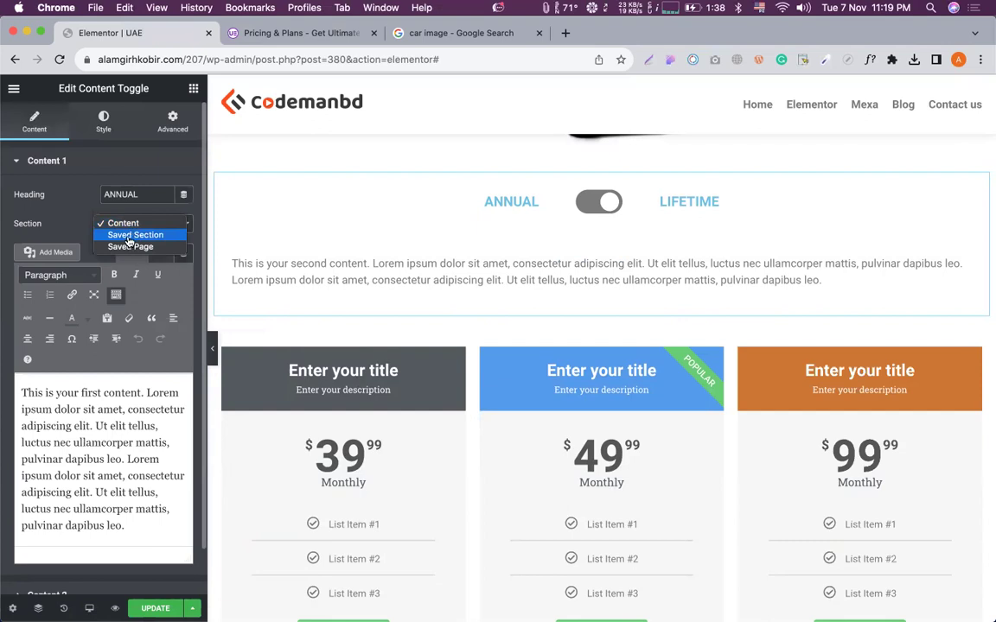
pyautogui.click(129, 238)
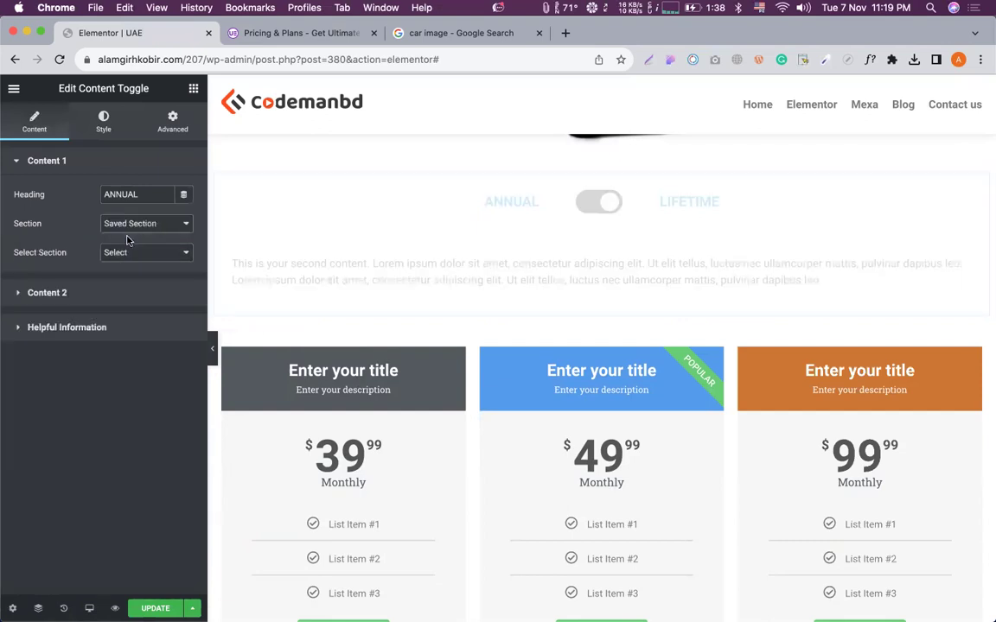
pyautogui.click(125, 252)
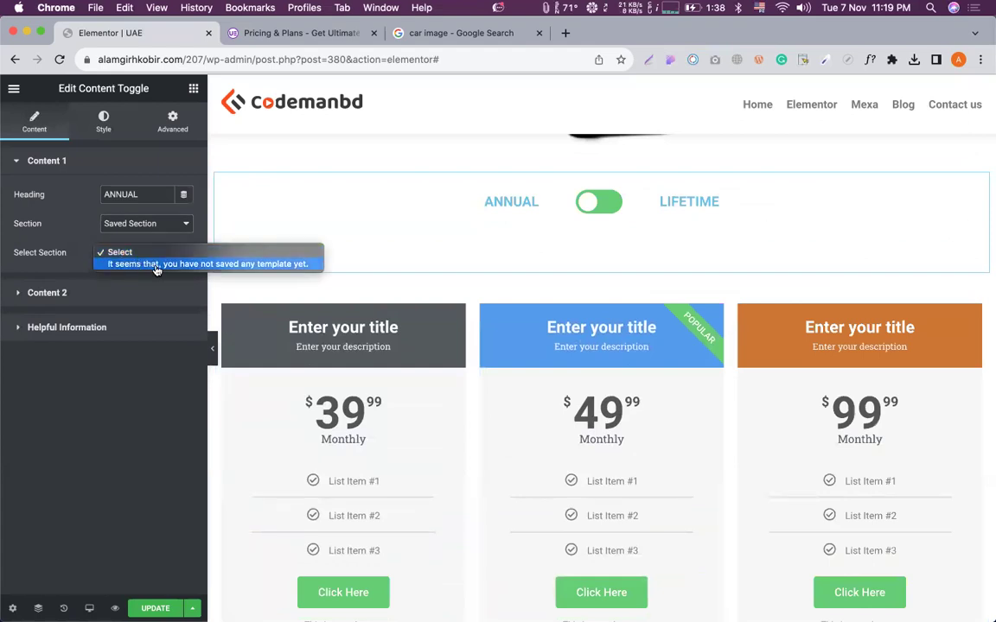
pyautogui.click(61, 218)
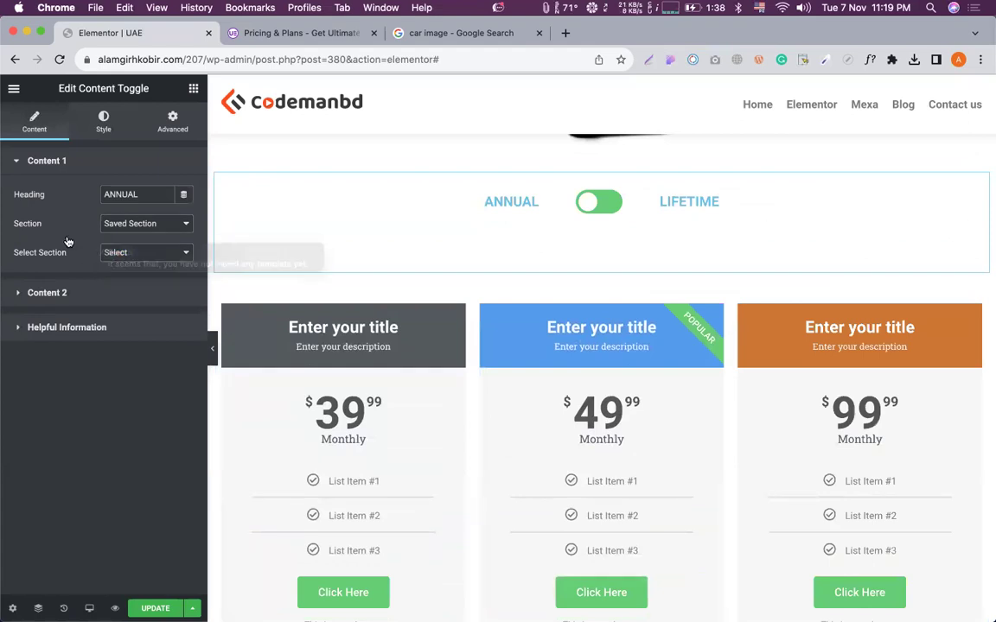
pyautogui.click(12, 90)
# Open Site Settings and close them to get back to the editor panel.
pyautogui.click(91, 146)
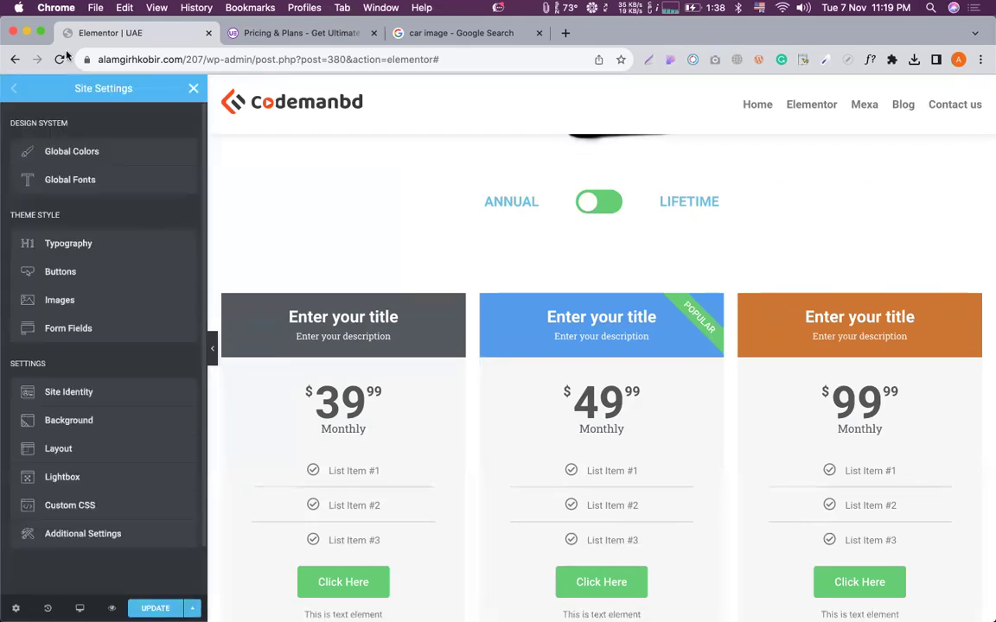
pyautogui.click(198, 86)
pyautogui.scroll(2, 413, 228)
pyautogui.scroll(-3, 413, 227)
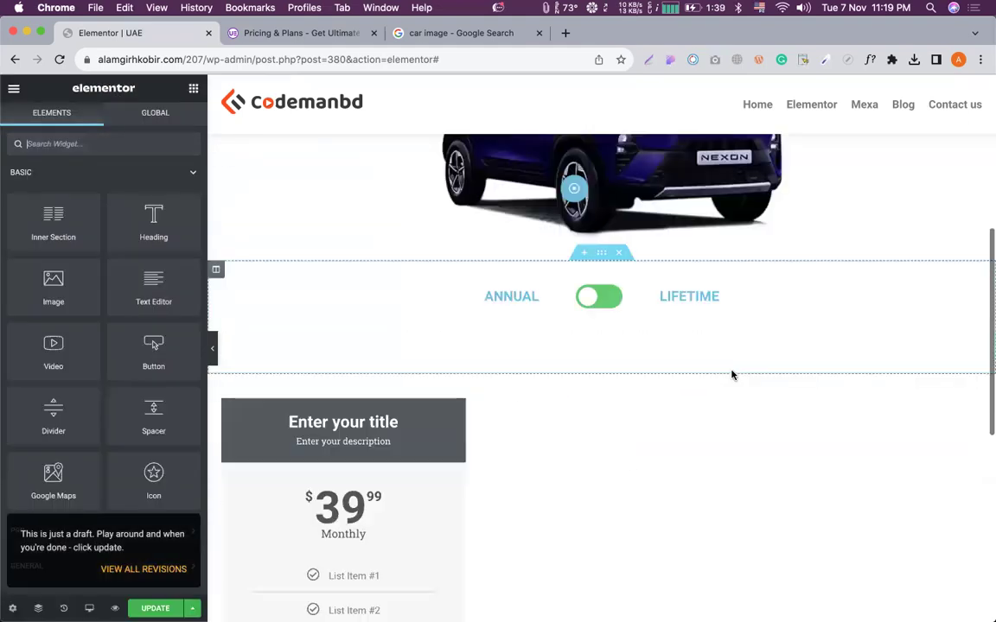
pyautogui.scroll(5, 731, 374)
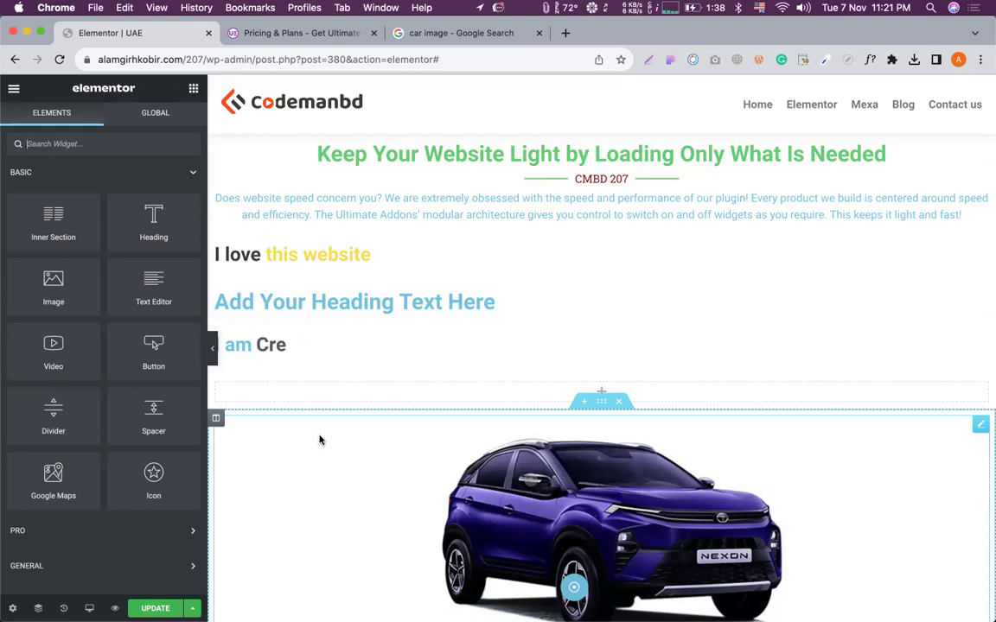
# Pick the saved ANNUAL section for the toggle's Content 1, then reload the editor.
pyautogui.scroll(-10, 353, 397)
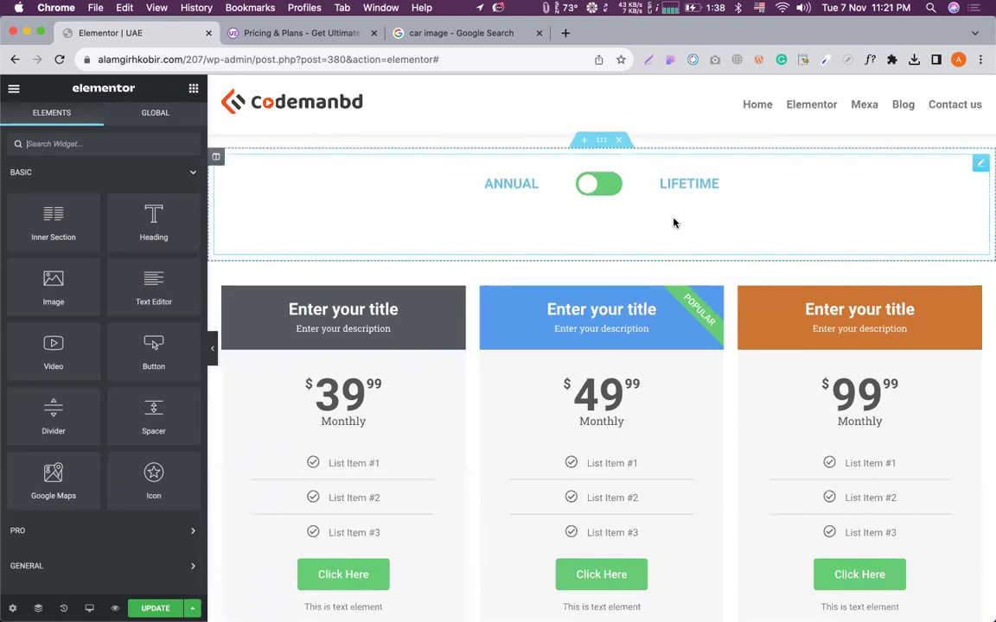
pyautogui.click(673, 223)
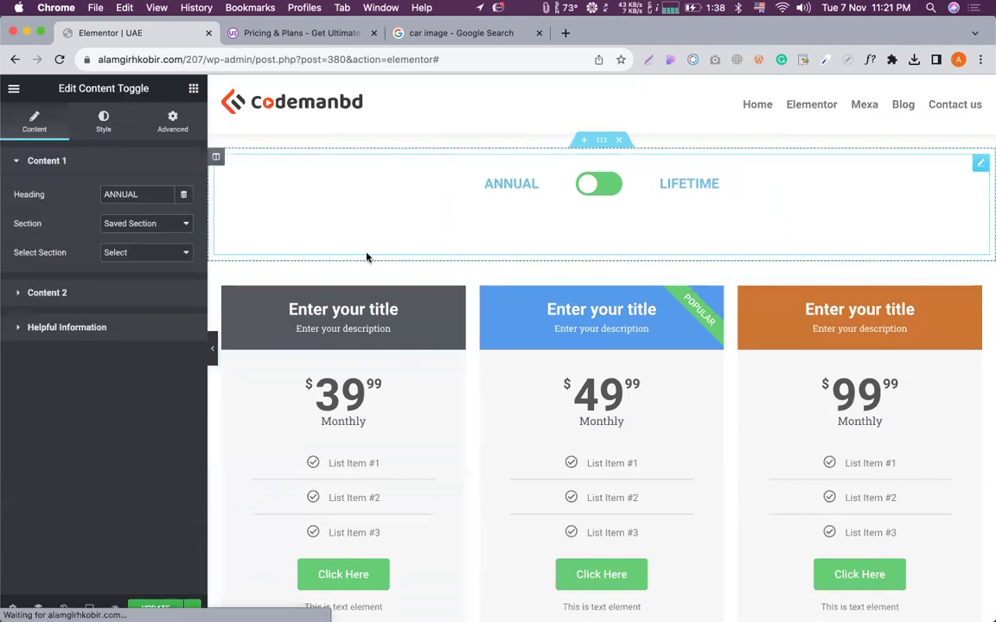
pyautogui.click(135, 253)
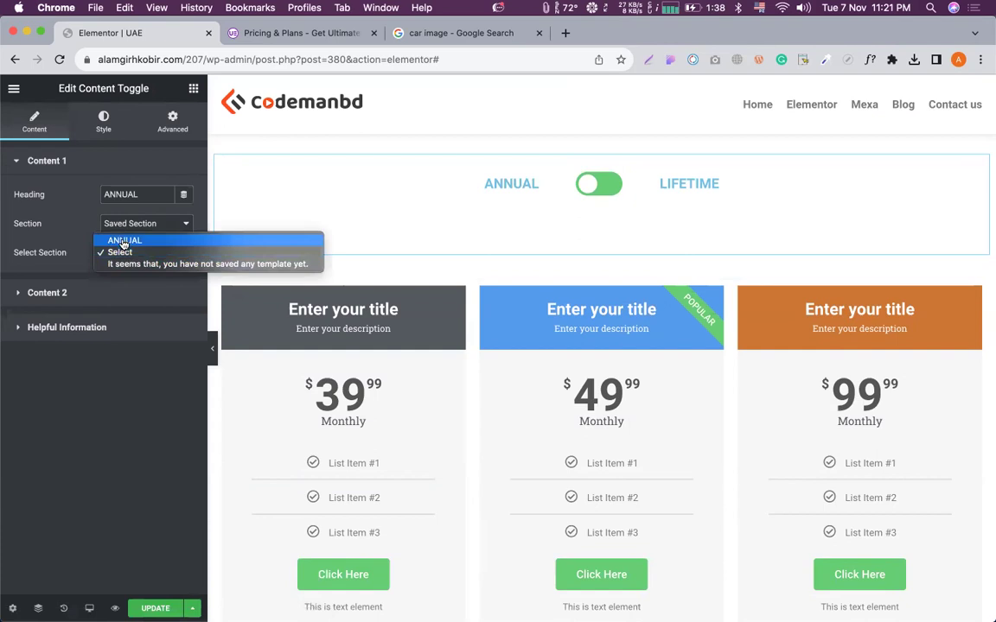
pyautogui.click(124, 241)
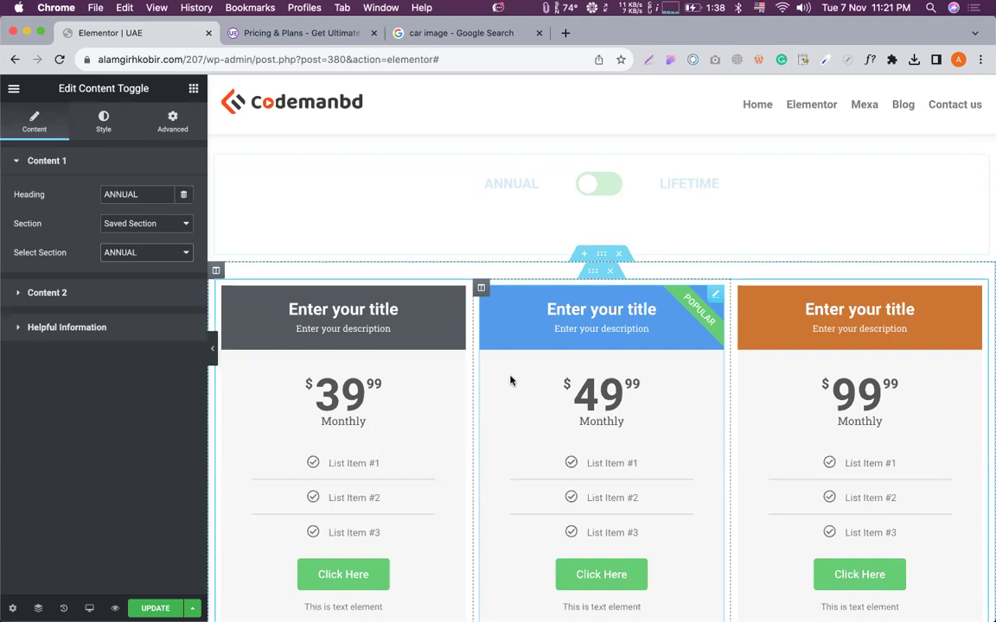
pyautogui.click(59, 59)
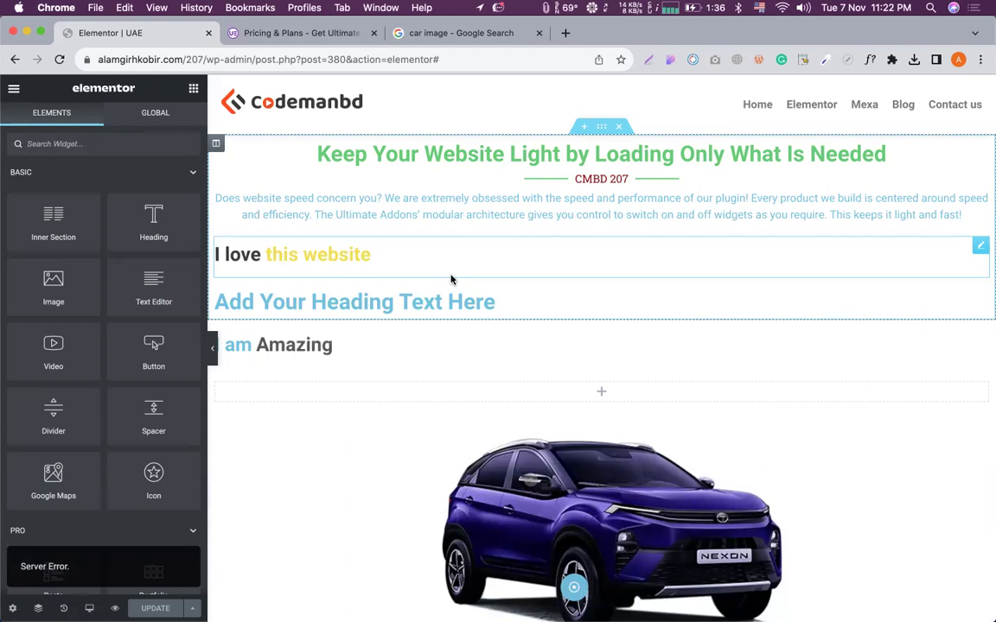
# Flip the ANNUAL/LIFETIME switch back and forth to check both contents display.
pyautogui.scroll(-8, 460, 337)
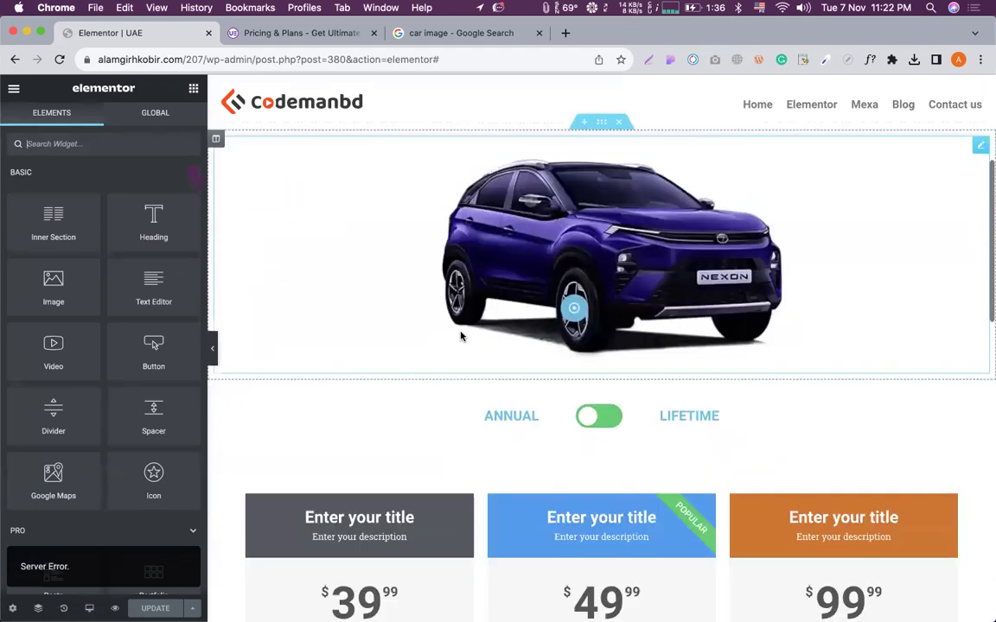
pyautogui.scroll(2, 549, 242)
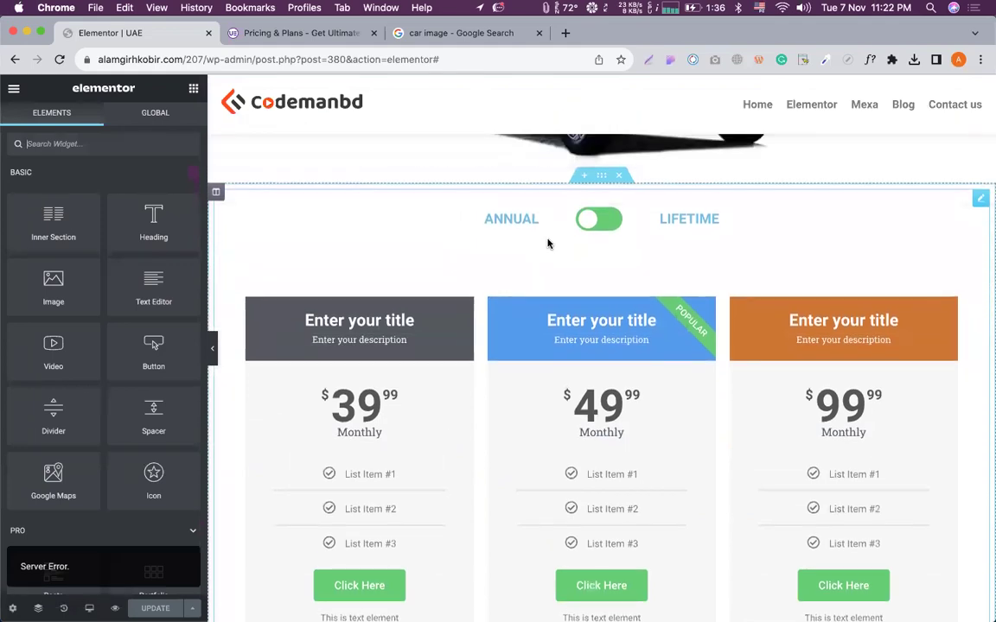
pyautogui.click(549, 242)
pyautogui.scroll(-1, 571, 303)
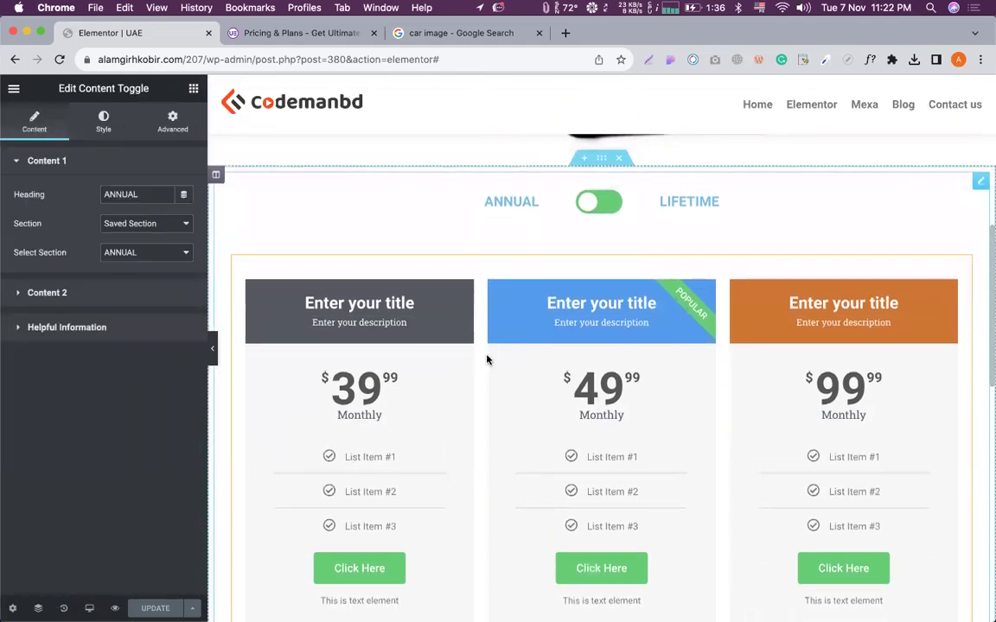
pyautogui.scroll(-5, 486, 356)
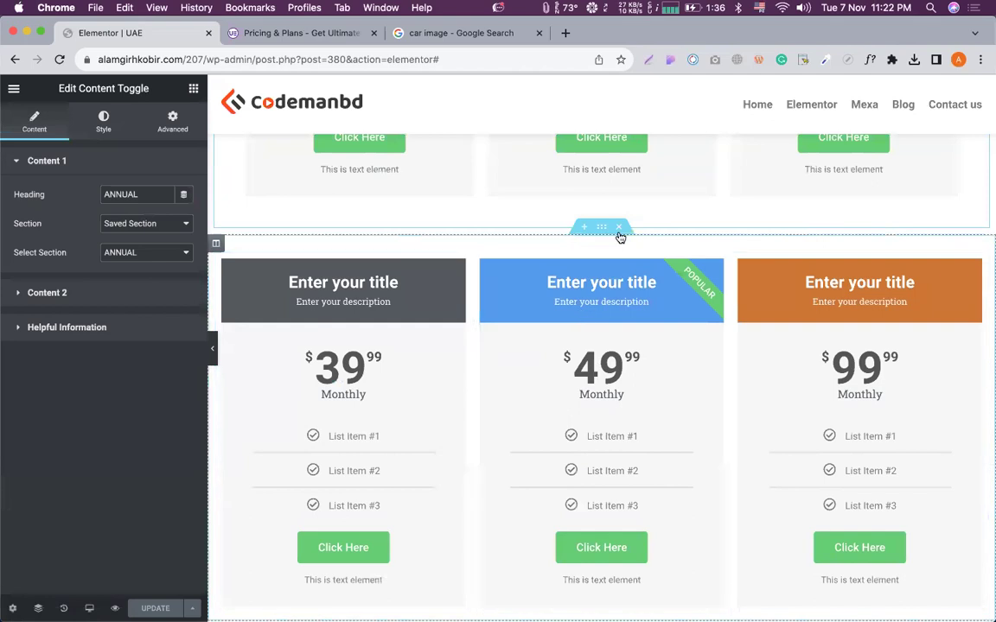
pyautogui.scroll(1, 568, 310)
pyautogui.scroll(-5, 567, 251)
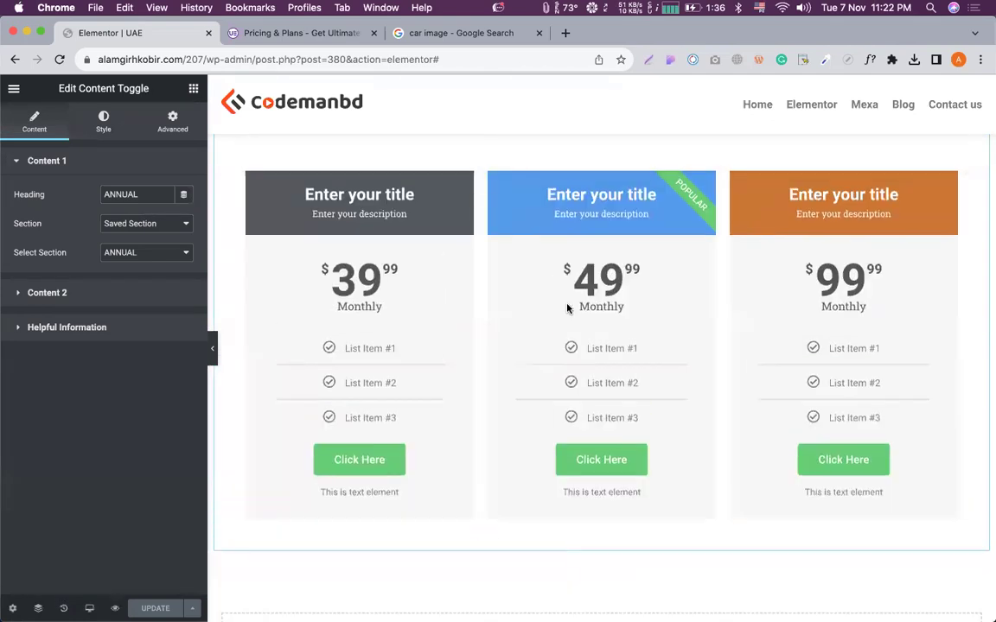
pyautogui.scroll(2, 571, 238)
pyautogui.click(591, 206)
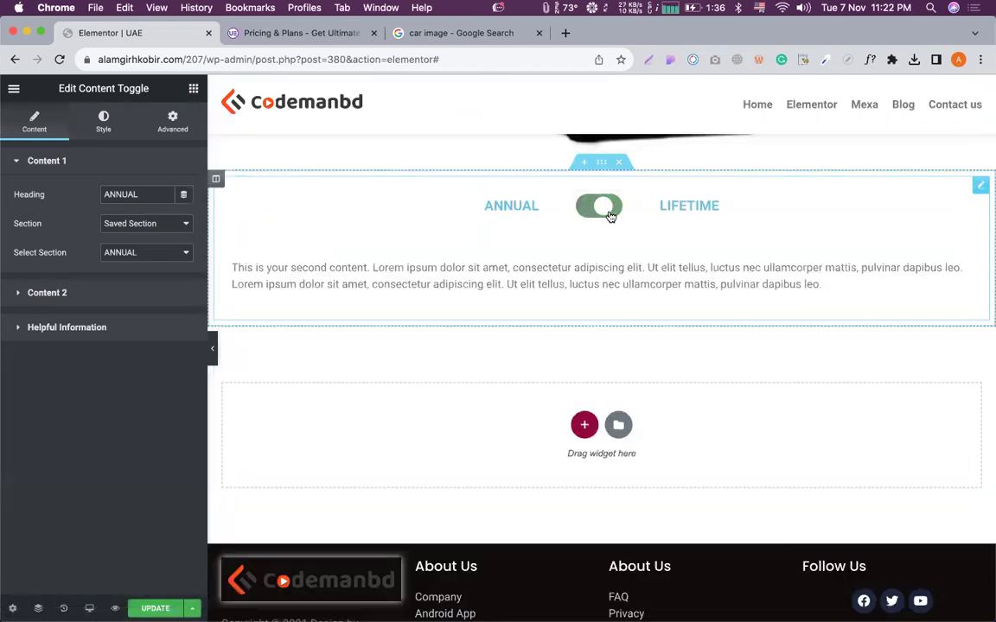
pyautogui.click(591, 206)
pyautogui.click(590, 207)
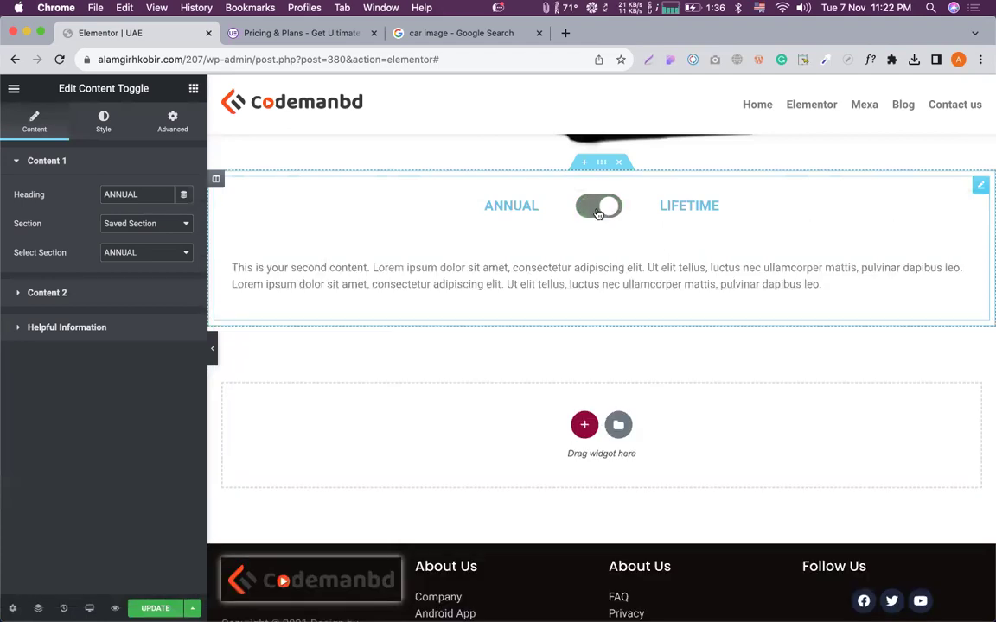
pyautogui.click(588, 211)
pyautogui.click(588, 211)
pyautogui.scroll(-1, 641, 284)
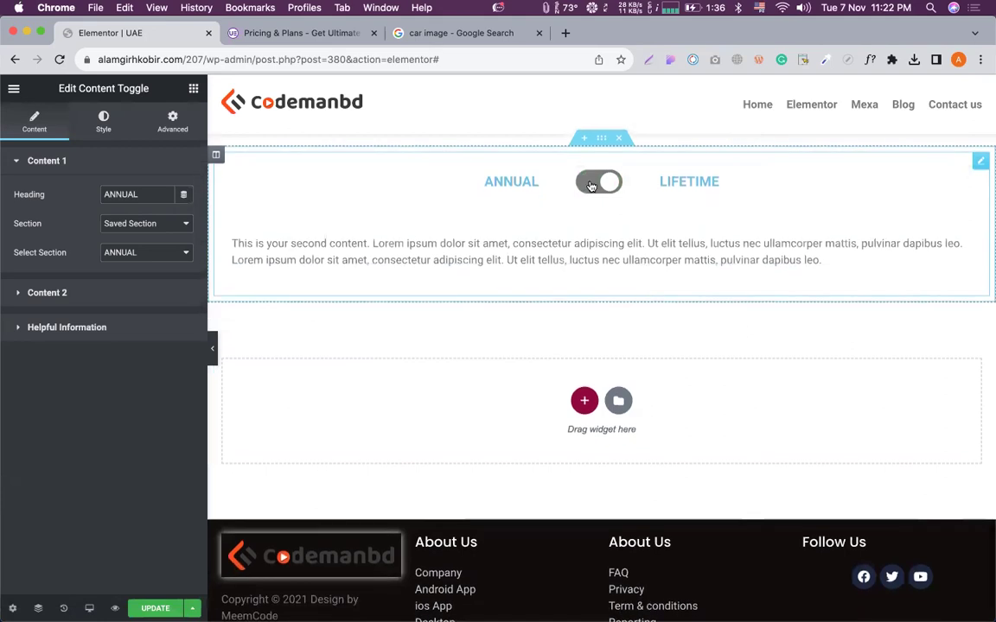
pyautogui.click(591, 185)
pyautogui.scroll(-5, 577, 255)
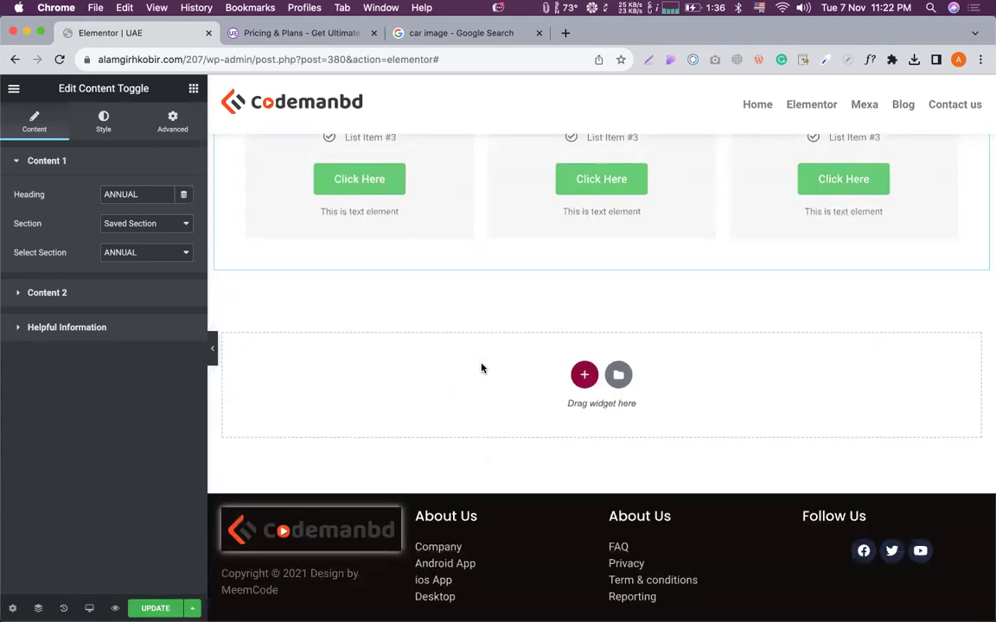
# Paste the copied pricing section below the toggle and select its first price column.
pyautogui.press('super+v')
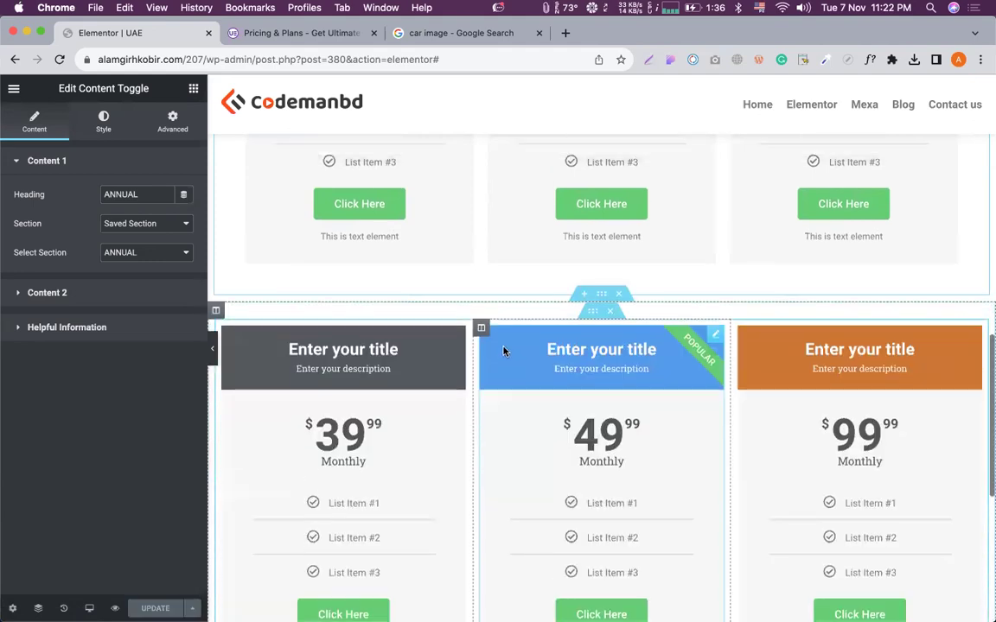
pyautogui.scroll(8, 561, 337)
pyautogui.scroll(-8, 579, 335)
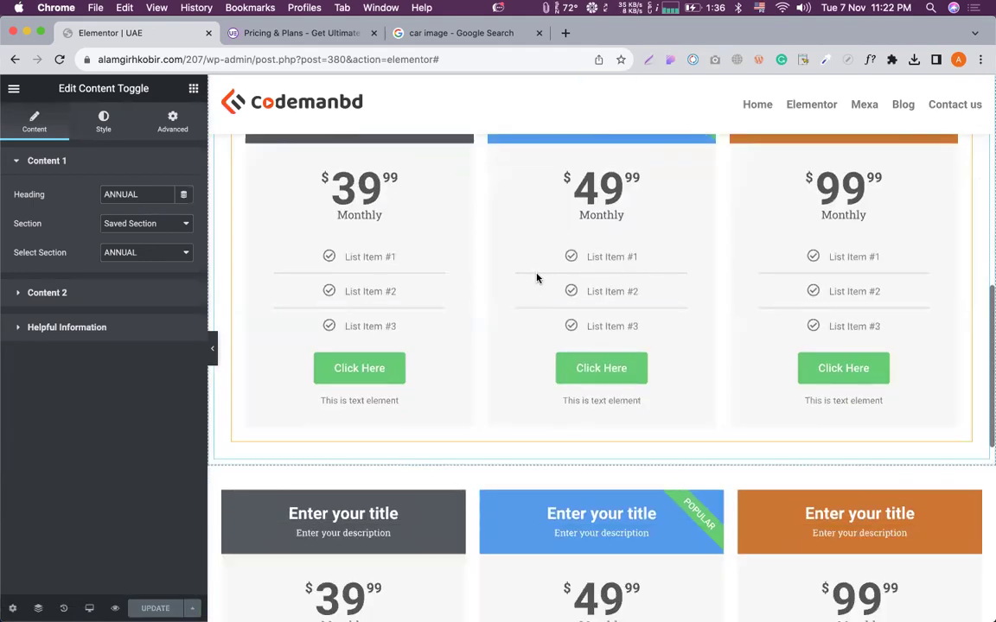
pyautogui.scroll(3, 536, 278)
pyautogui.scroll(3, 692, 232)
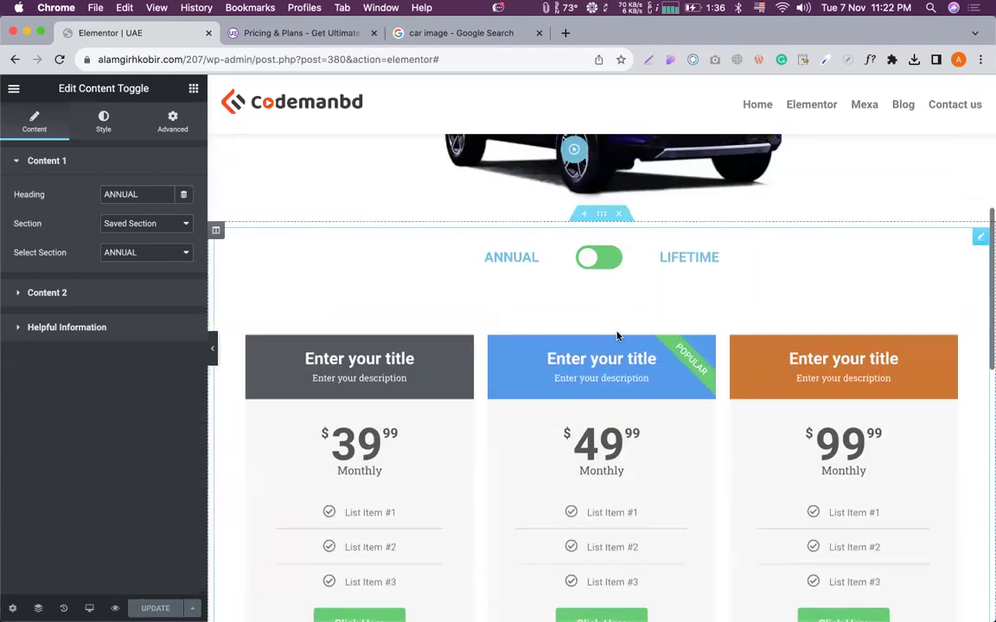
pyautogui.scroll(-5, 605, 318)
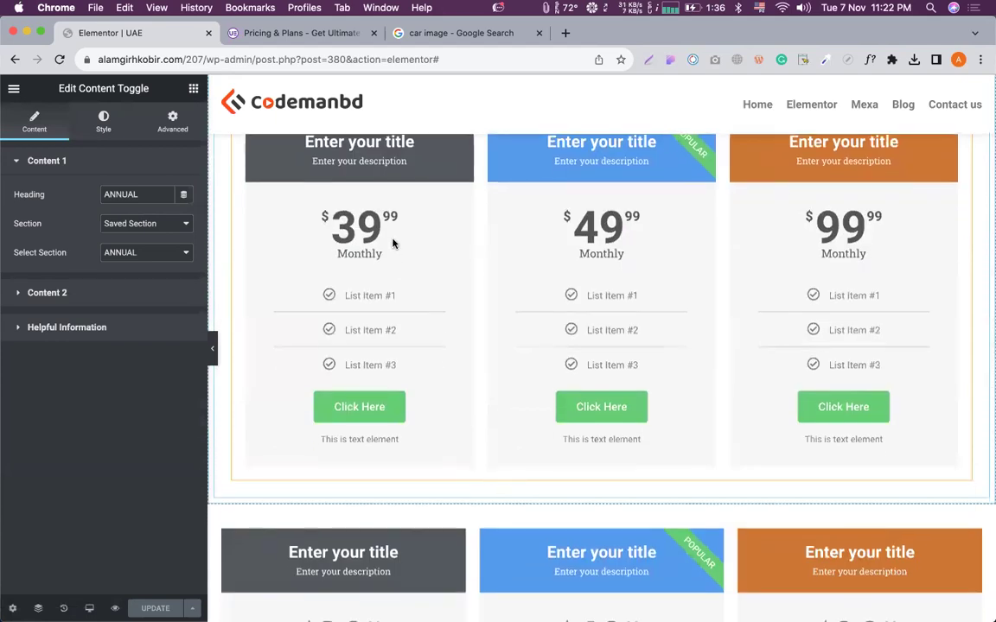
pyautogui.scroll(1, 435, 238)
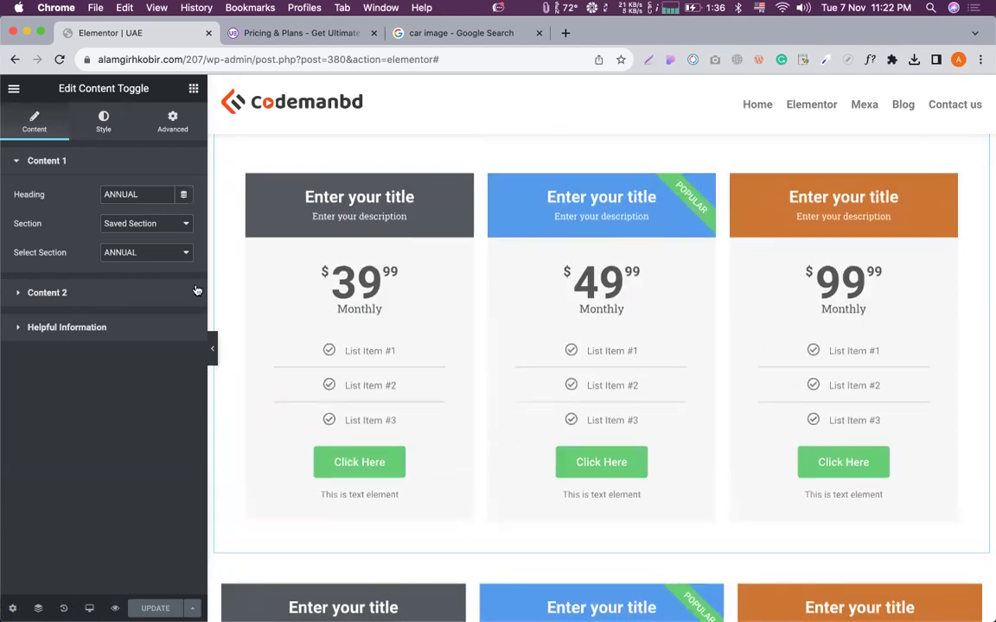
pyautogui.scroll(-6, 453, 240)
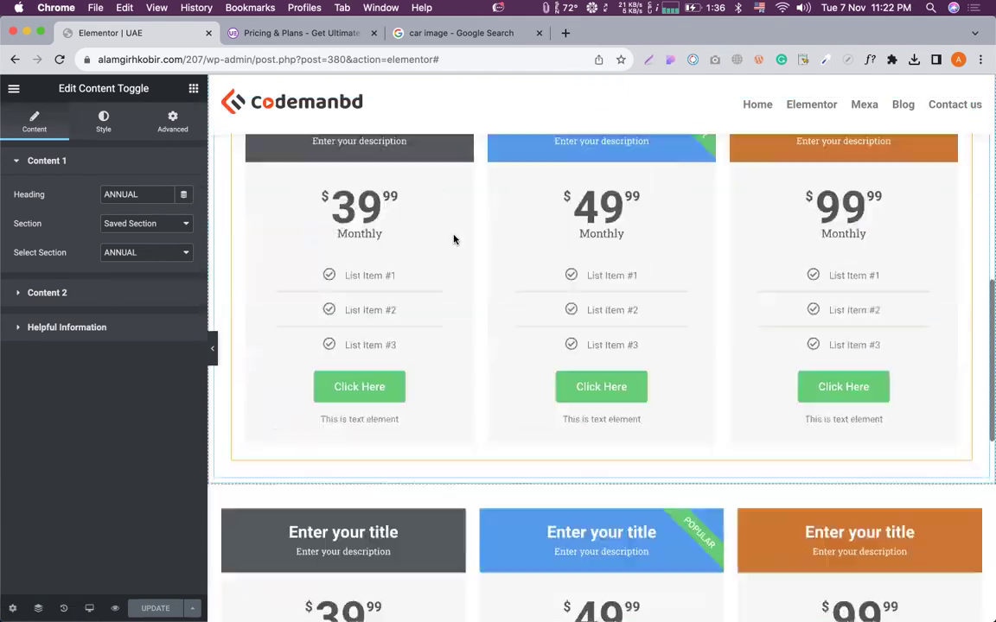
pyautogui.click(447, 240)
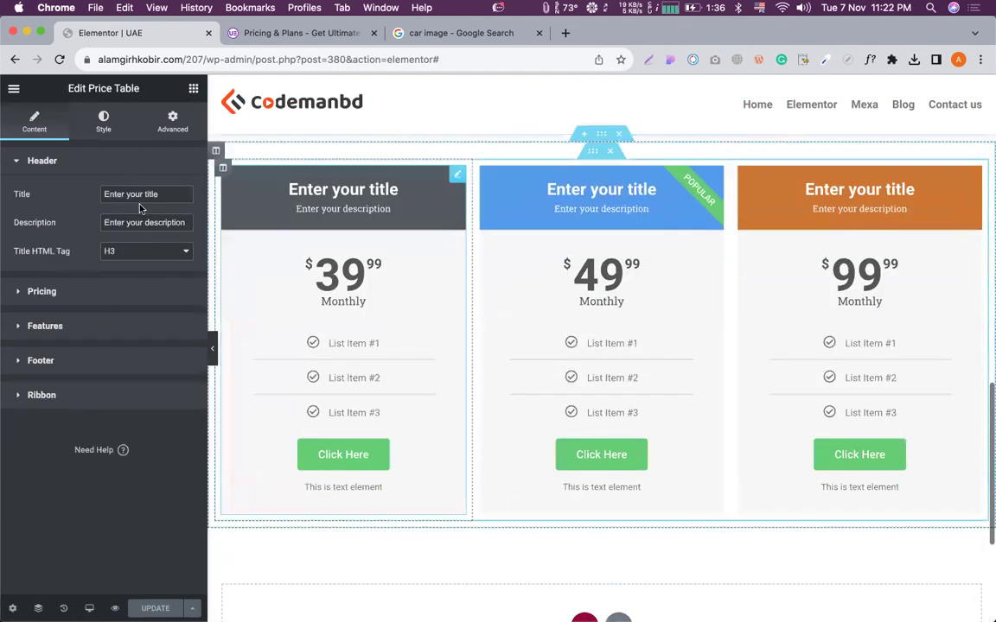
# Prefix each copied card's price with 1, making them $139.99, $149.99 and $199.99.
pyautogui.click(59, 295)
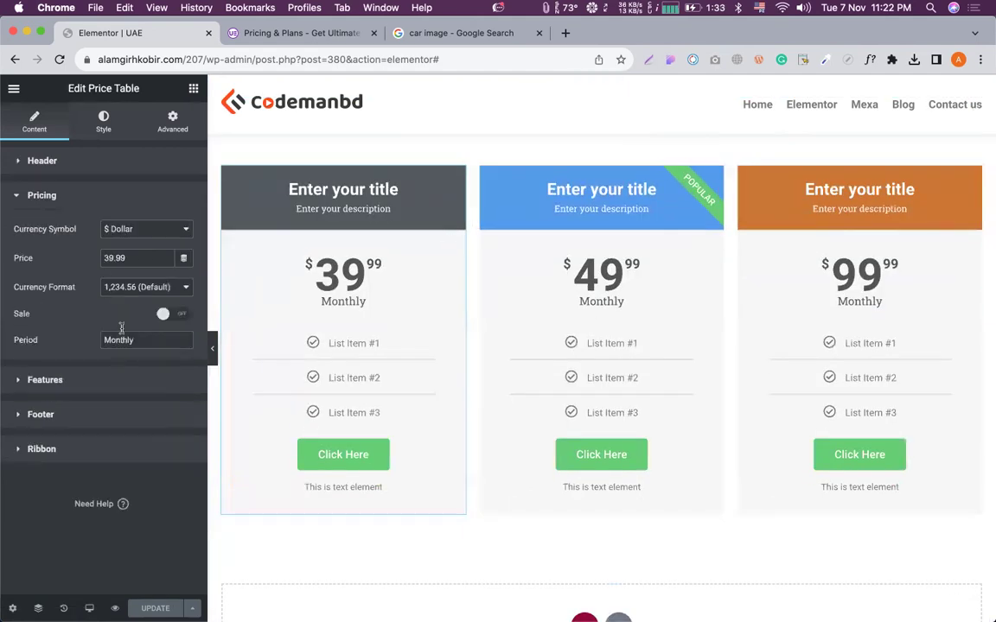
pyautogui.write('1')
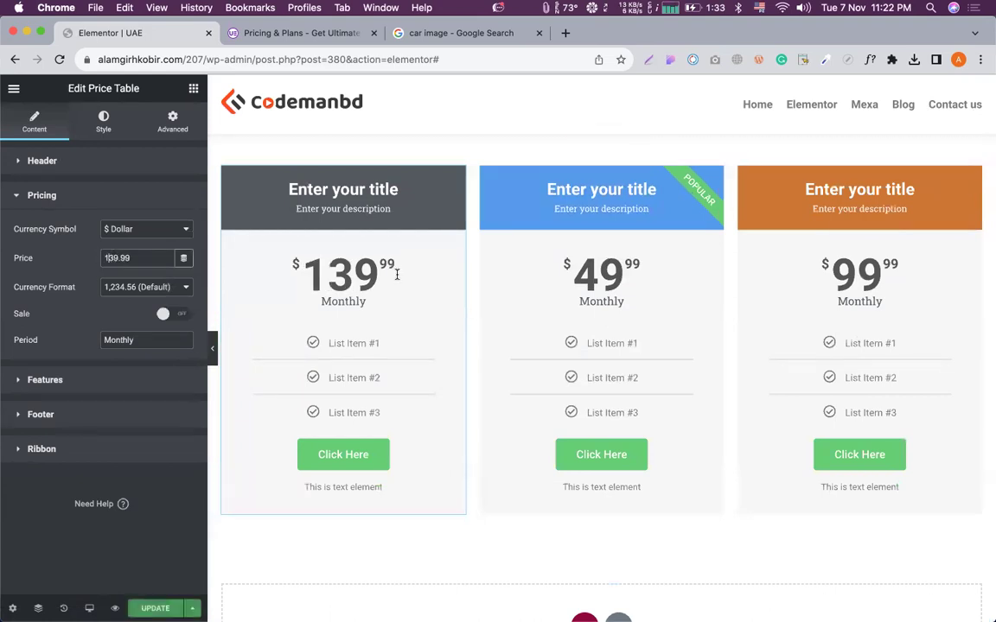
pyautogui.click(552, 278)
pyautogui.click(73, 295)
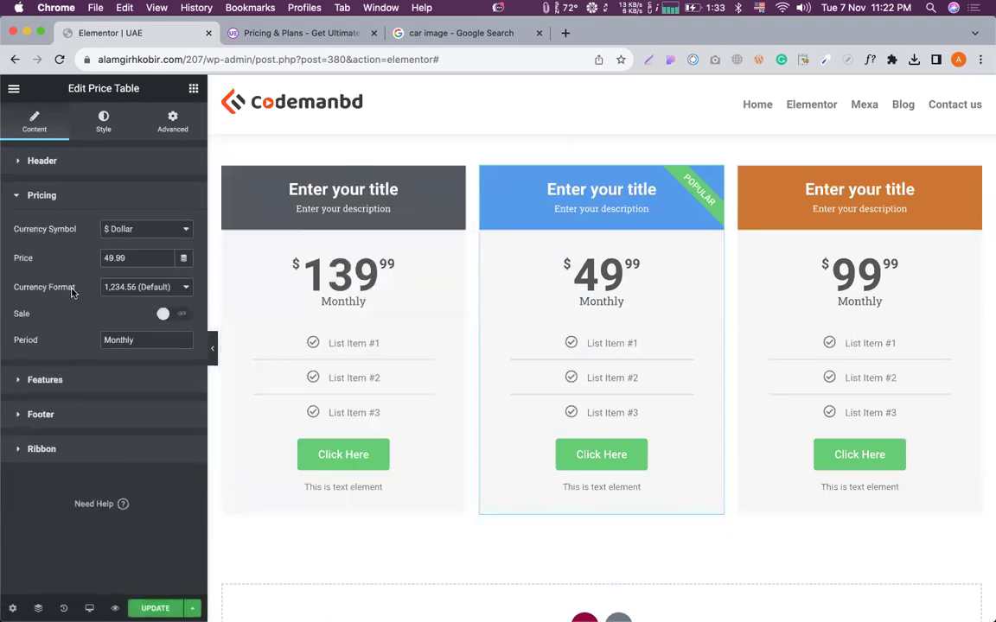
pyautogui.click(103, 258)
pyautogui.write('1')
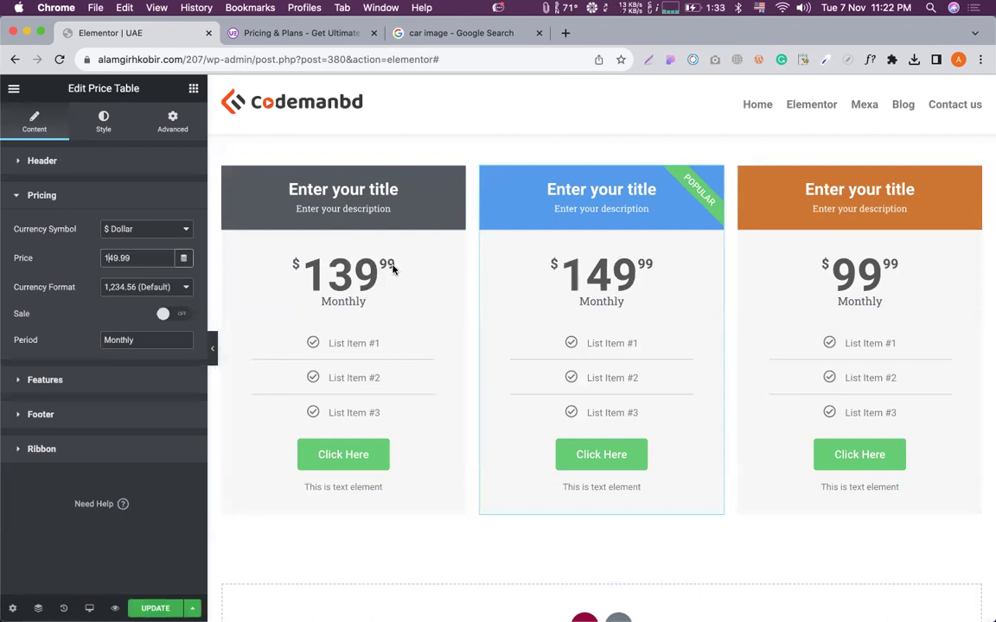
pyautogui.click(811, 271)
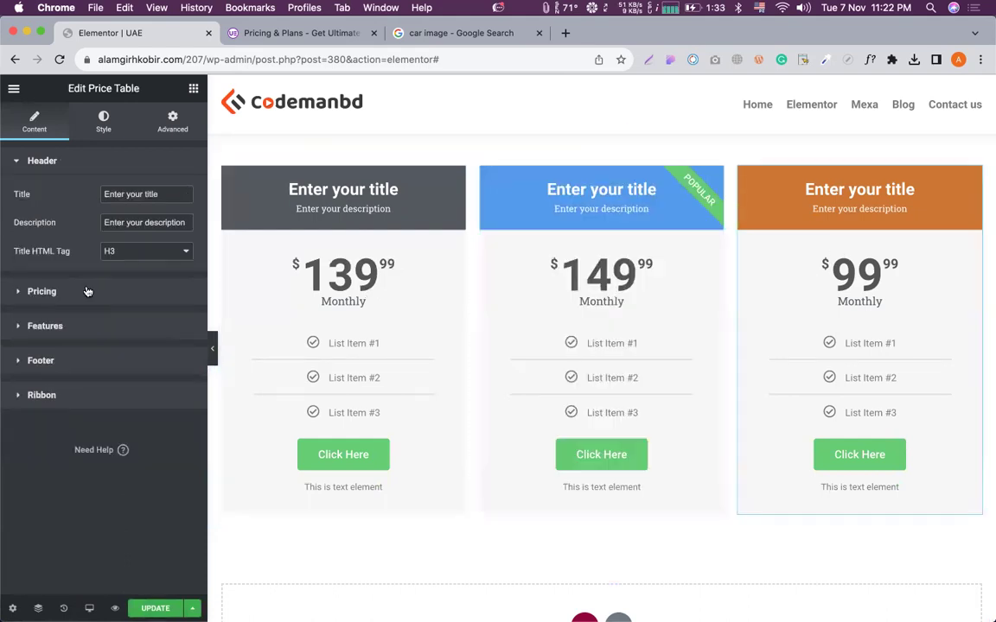
pyautogui.click(78, 290)
pyautogui.click(104, 258)
pyautogui.write('1')
# Save the page with Update.
pyautogui.click(151, 606)
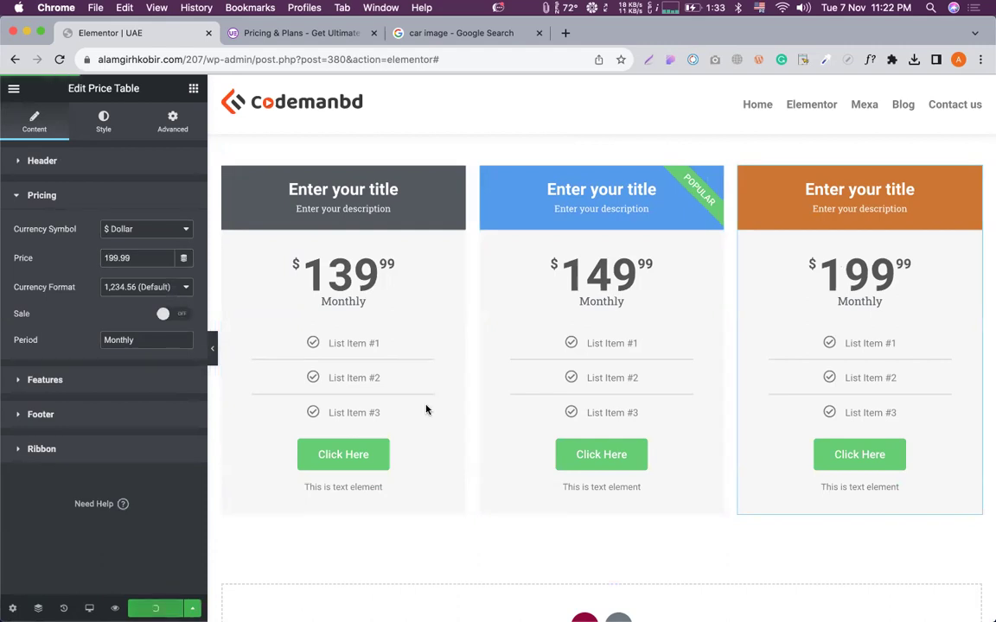
pyautogui.scroll(3, 596, 260)
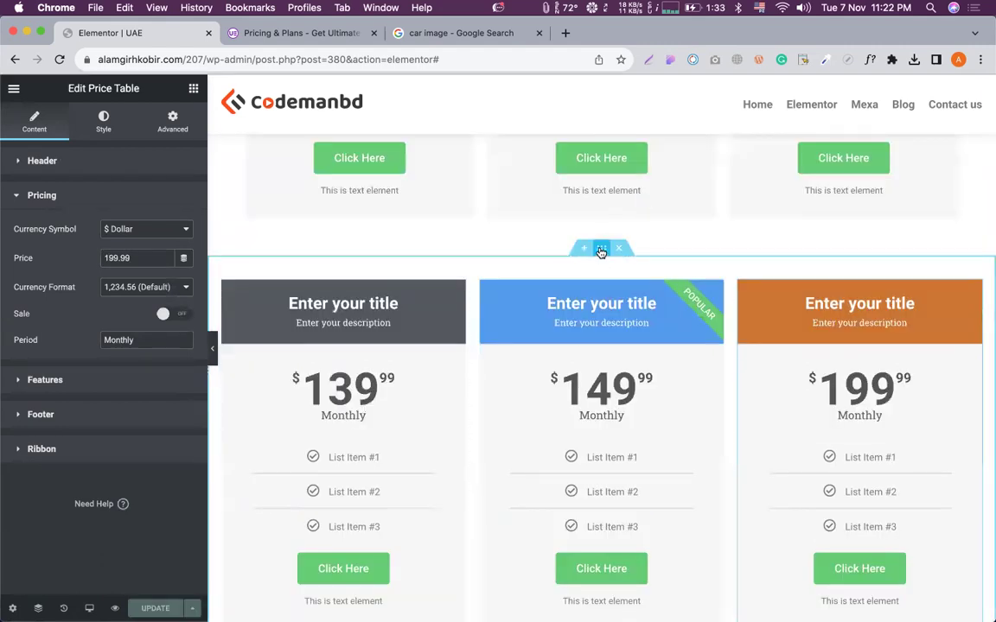
pyautogui.rightClick(600, 253)
# Save the copied pricing section to the library as a template named Lifetime.
pyautogui.click(647, 394)
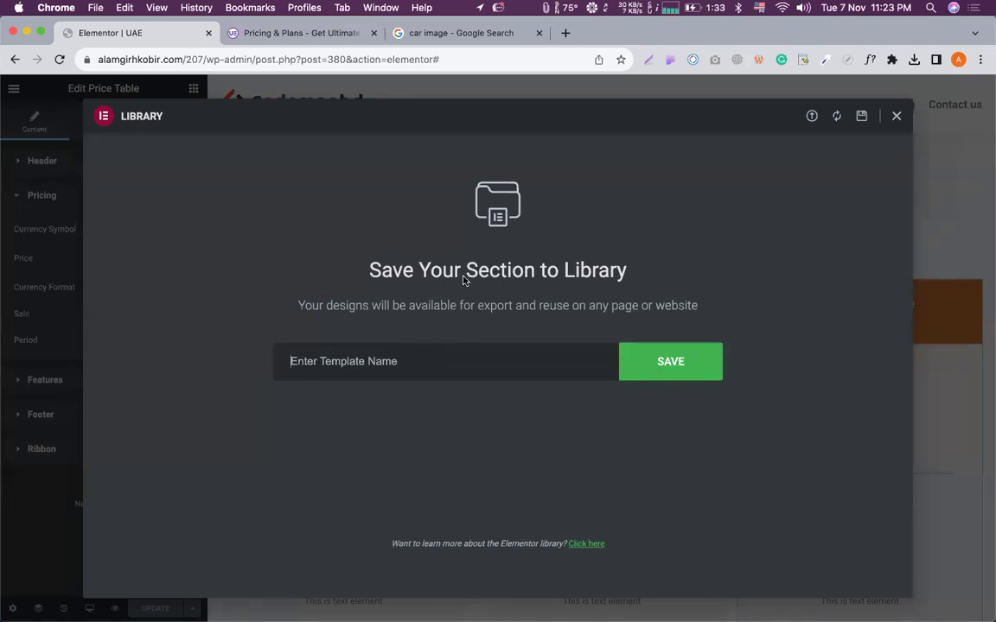
pyautogui.write('Lifetime')
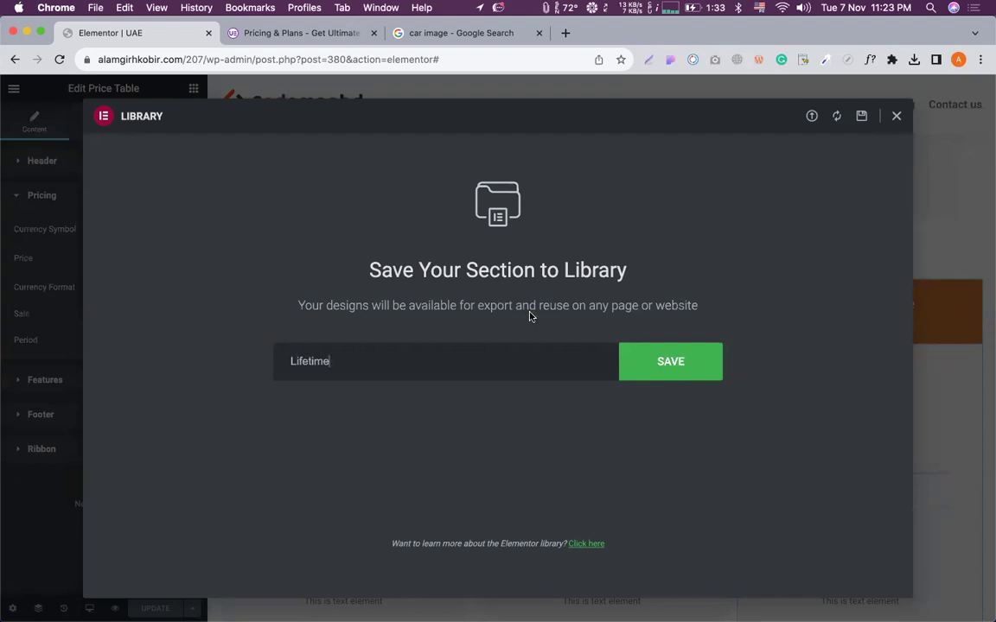
pyautogui.press('super+a')
pyautogui.click(675, 371)
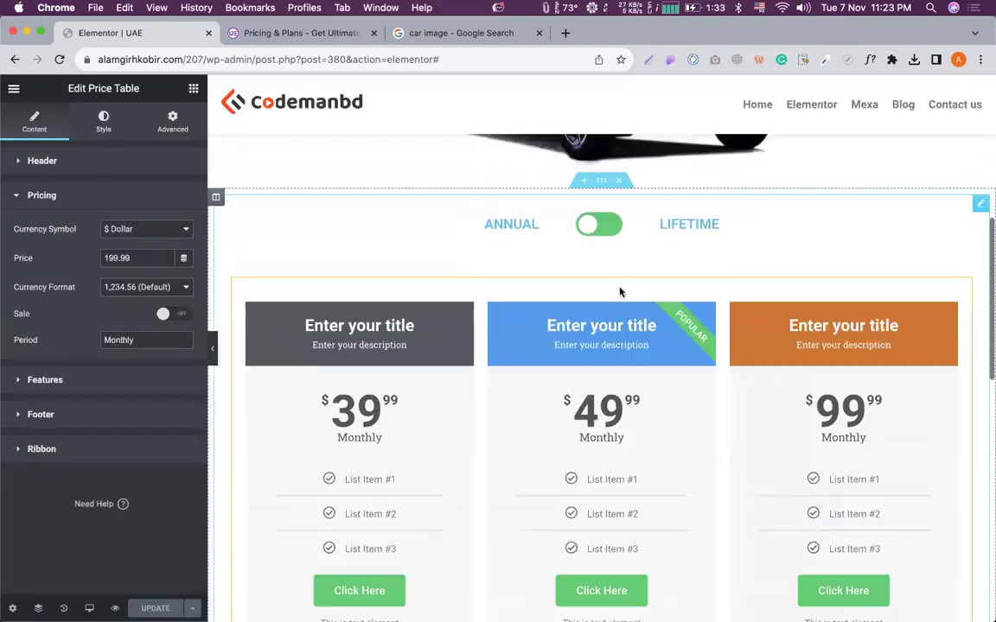
# Set the toggle's LIFETIME content source to Saved Section, then bring up Site Settings.
pyautogui.click(597, 281)
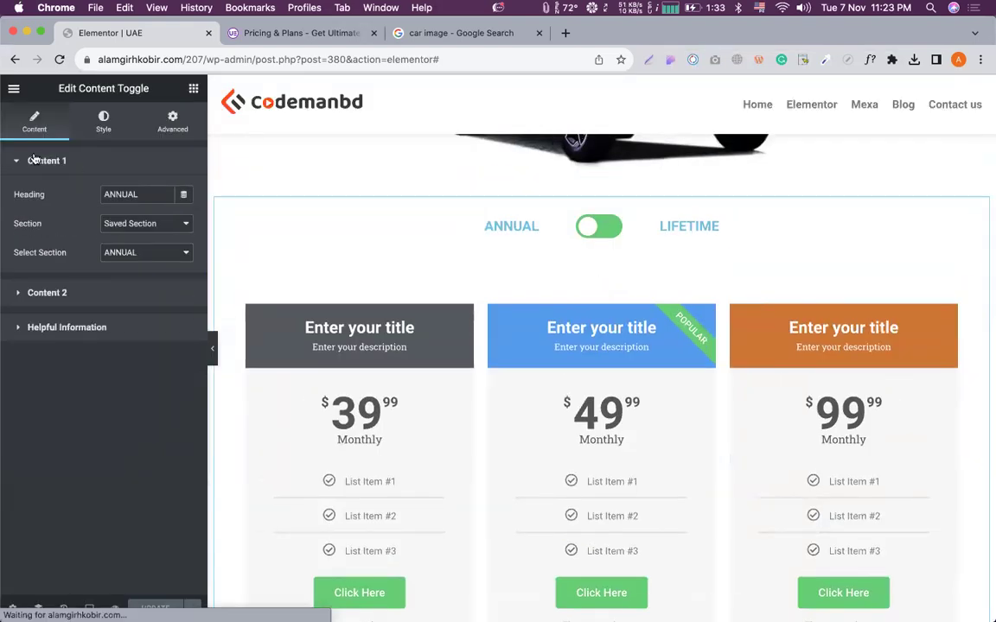
pyautogui.click(68, 295)
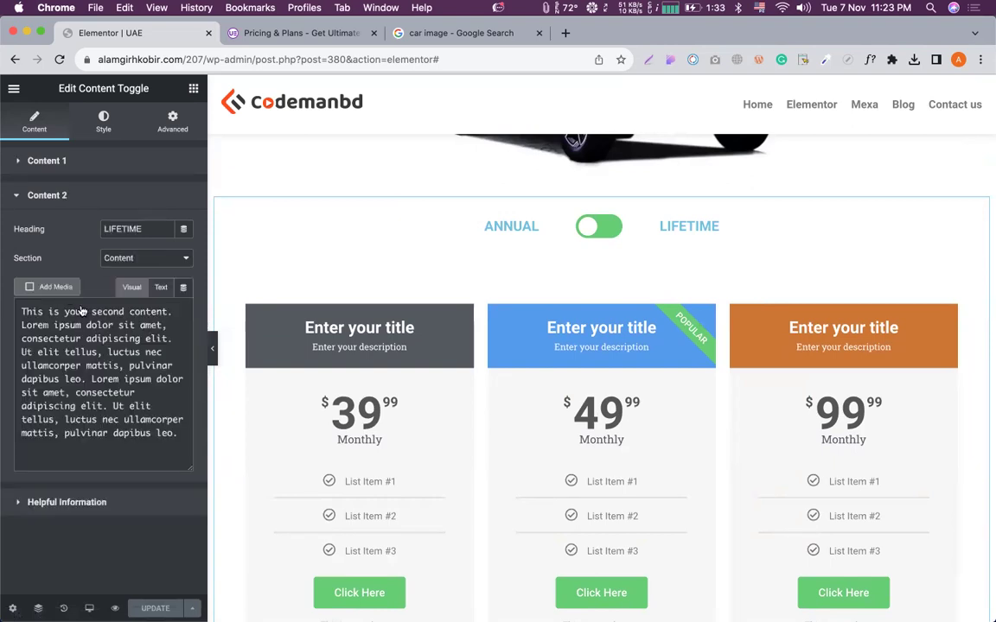
pyautogui.click(160, 256)
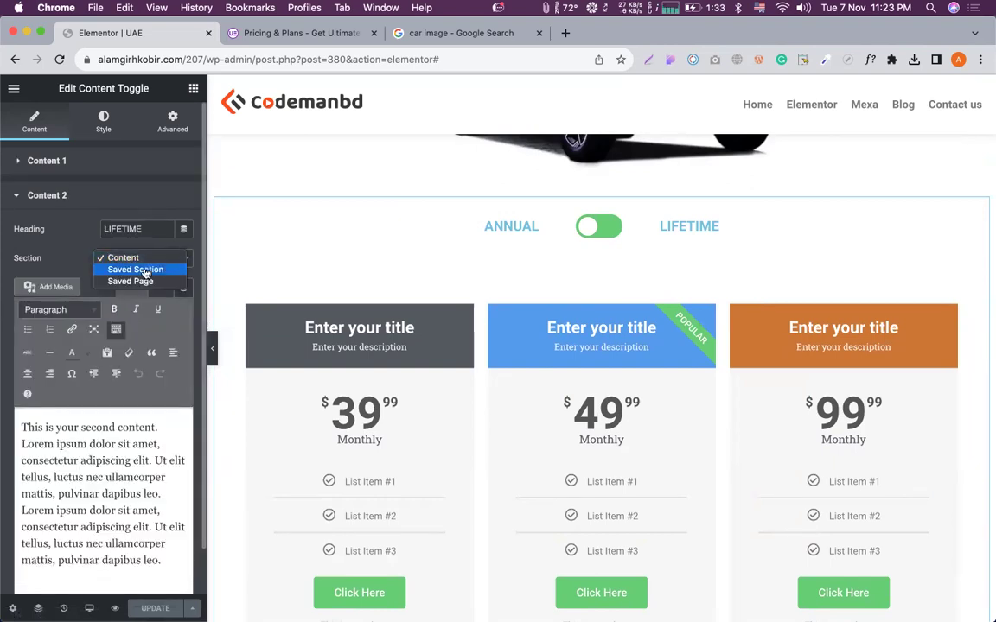
pyautogui.click(135, 269)
pyautogui.click(137, 288)
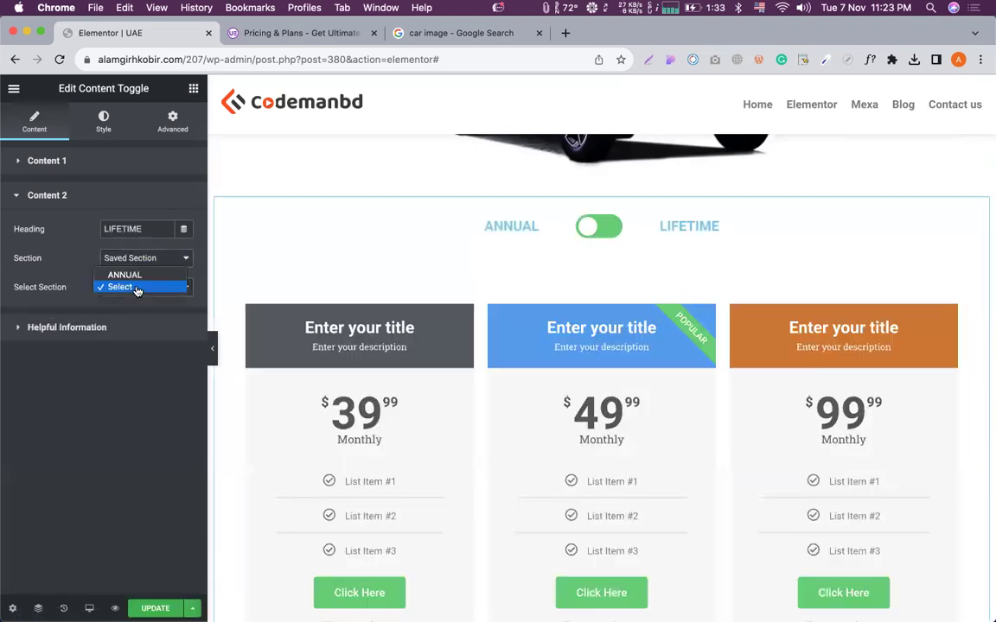
pyautogui.click(104, 287)
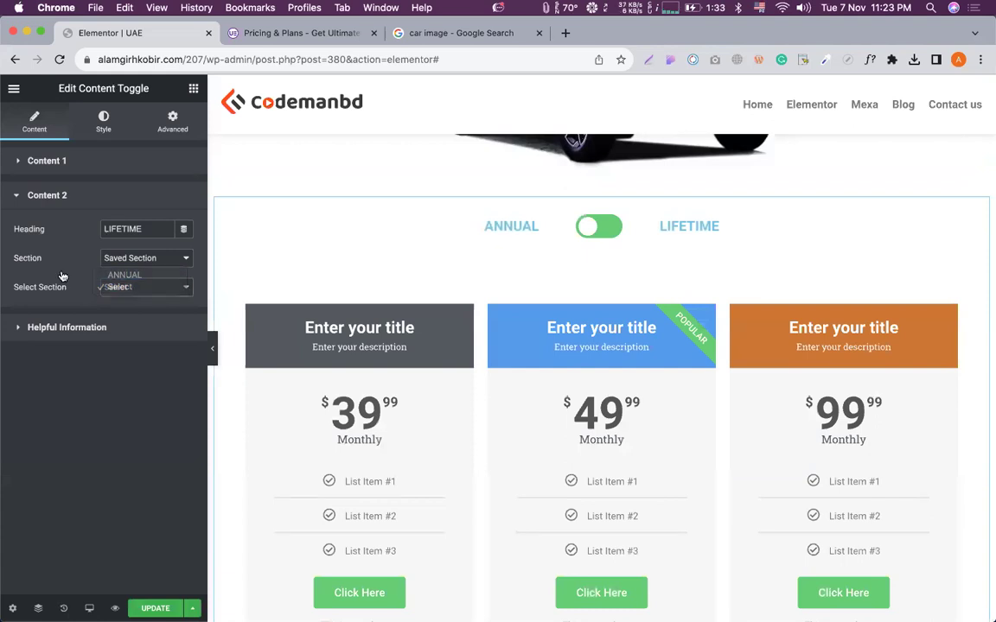
pyautogui.click(116, 281)
pyautogui.click(50, 240)
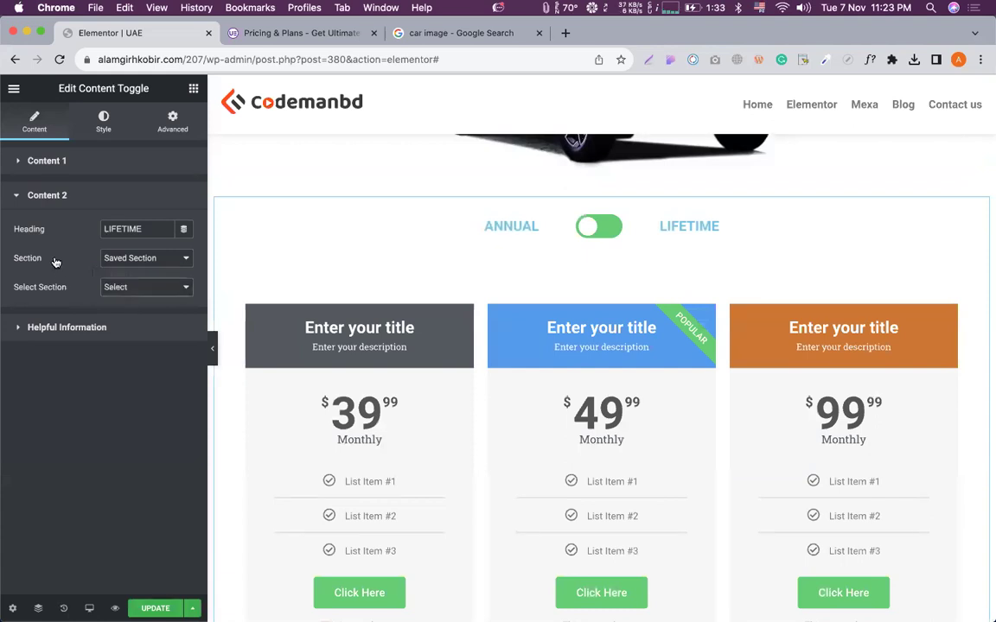
pyautogui.click(14, 90)
pyautogui.click(56, 149)
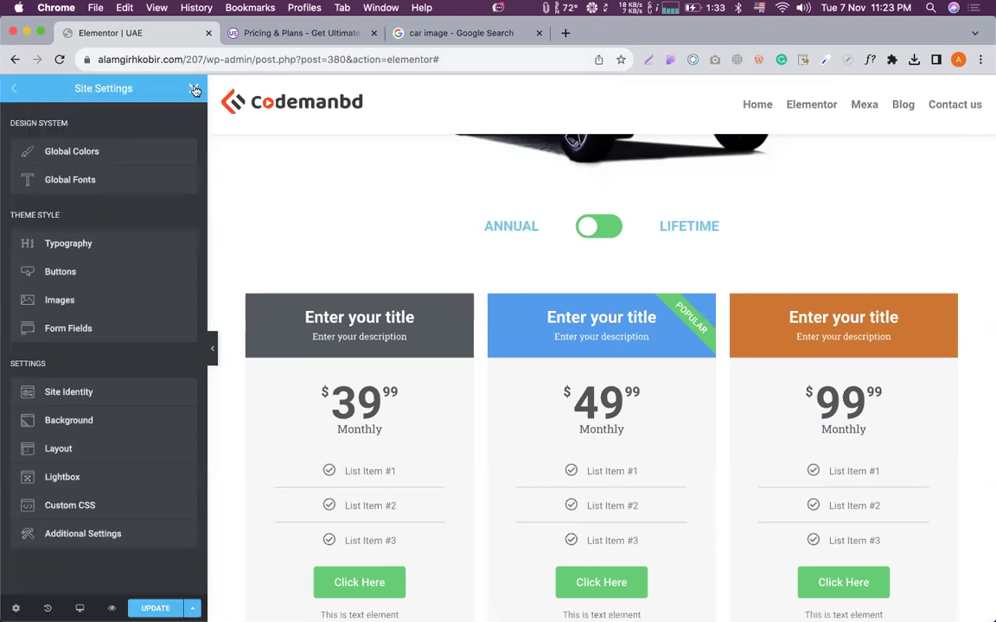
# Close Site Settings to return to the widget library and review both pricing tables.
pyautogui.click(193, 88)
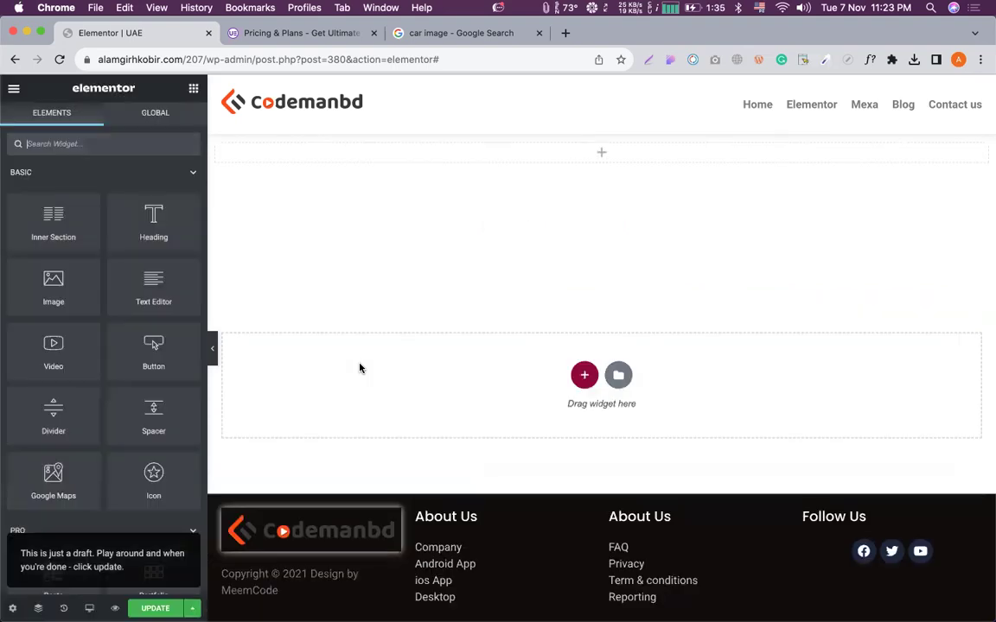
pyautogui.scroll(8, 359, 367)
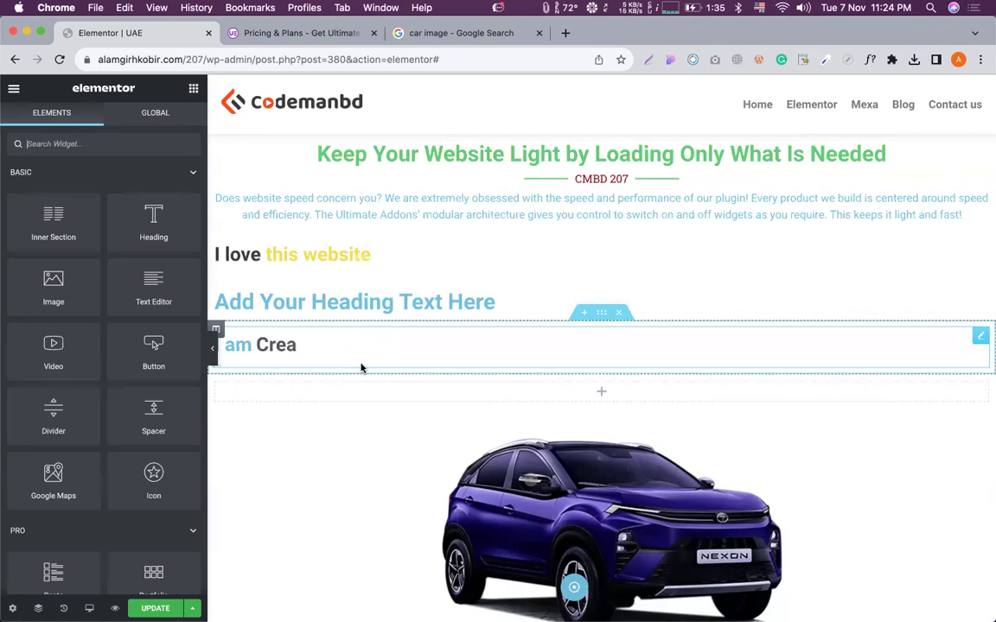
pyautogui.scroll(-5, 361, 367)
pyautogui.scroll(-3, 511, 339)
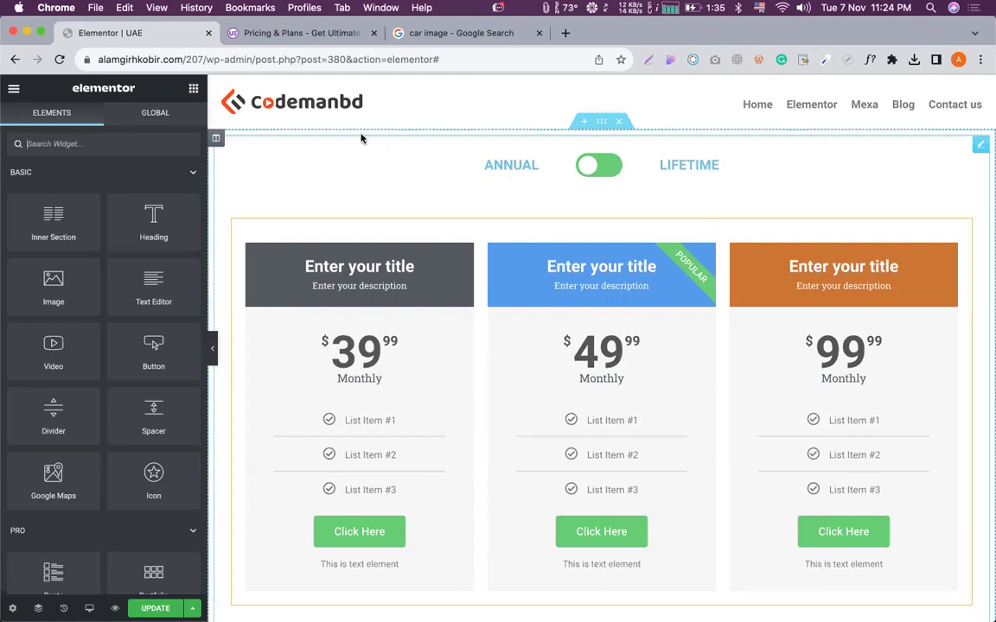
pyautogui.scroll(-2, 566, 323)
pyautogui.scroll(1, 565, 324)
pyautogui.scroll(-6, 565, 323)
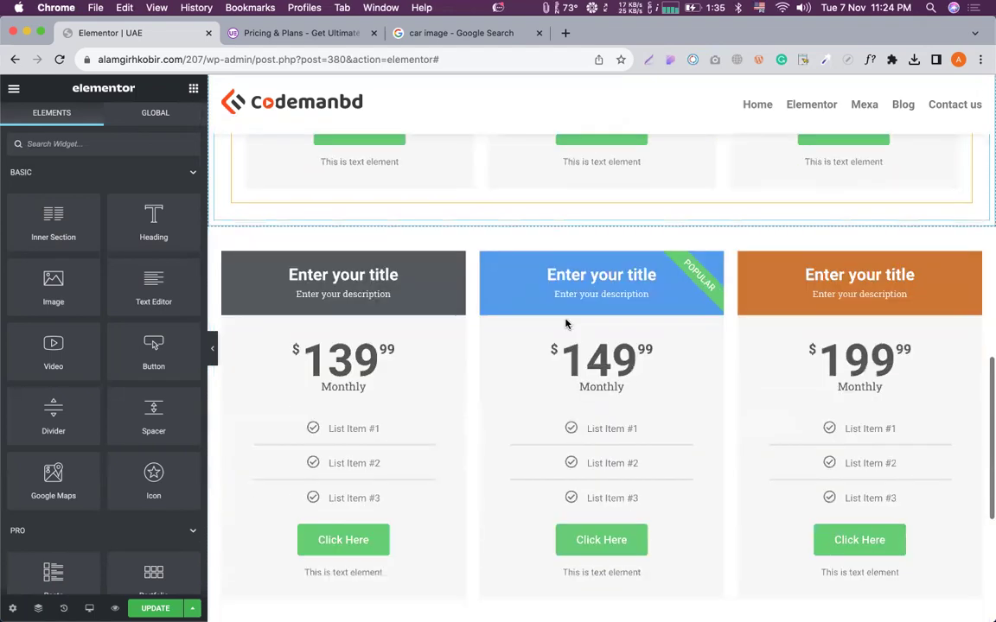
pyautogui.scroll(2, 565, 223)
pyautogui.scroll(6, 566, 223)
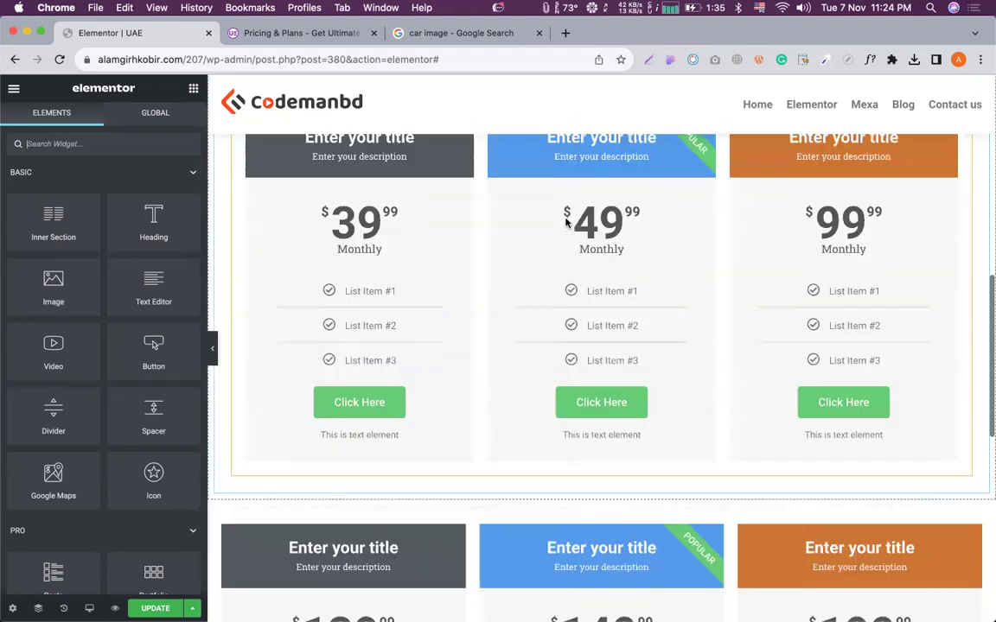
# Point the content toggle's LIFETIME content at the saved Lifetime section.
pyautogui.click(341, 313)
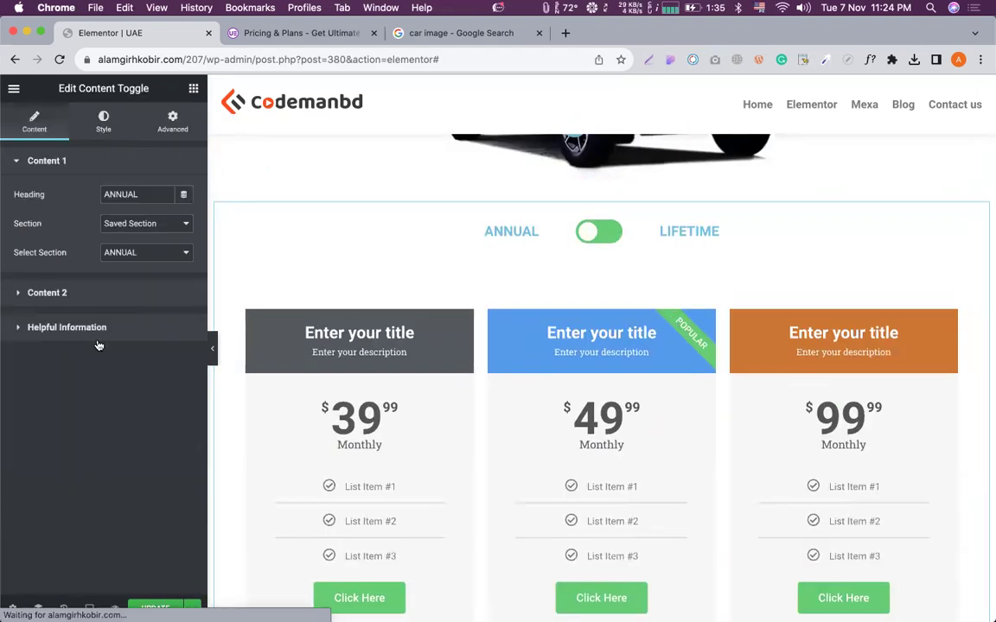
pyautogui.click(66, 291)
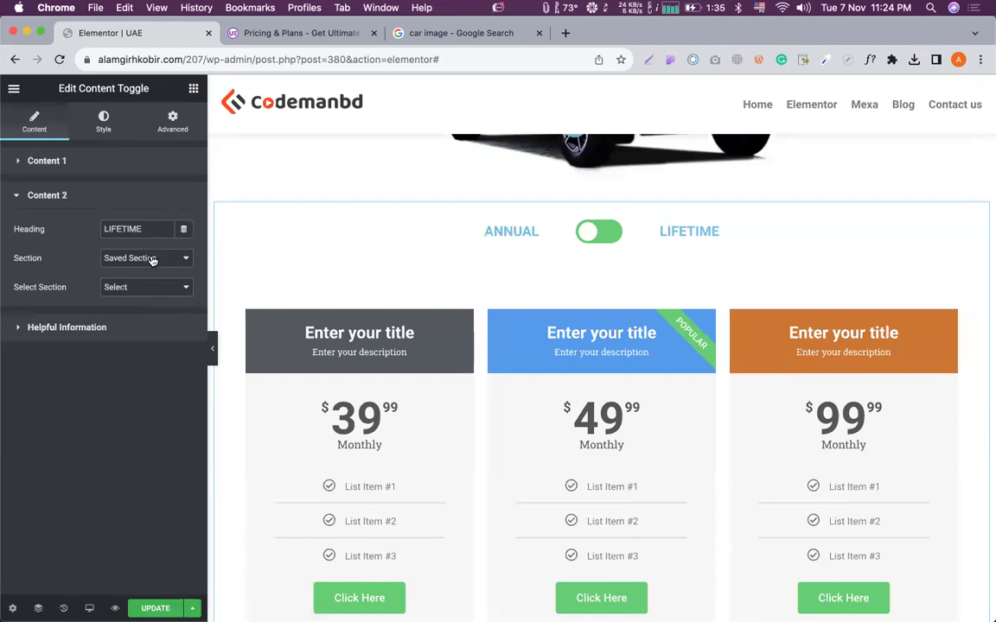
pyautogui.click(154, 259)
pyautogui.click(154, 258)
pyautogui.click(163, 295)
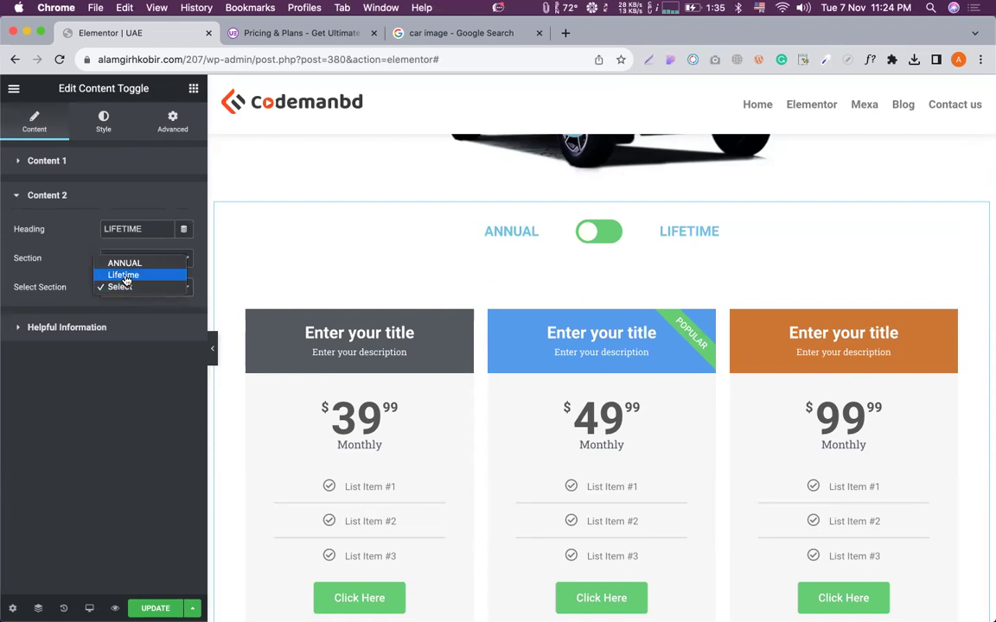
pyautogui.click(123, 276)
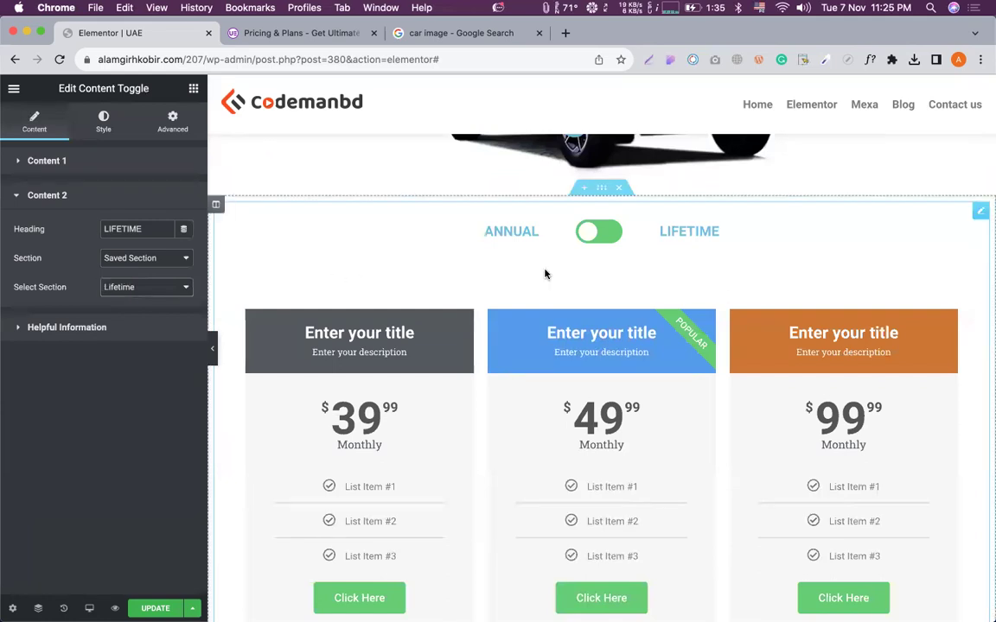
pyautogui.scroll(-1, 544, 273)
# Test the toggle by flipping between ANNUAL and LIFETIME prices several times.
pyautogui.click(603, 212)
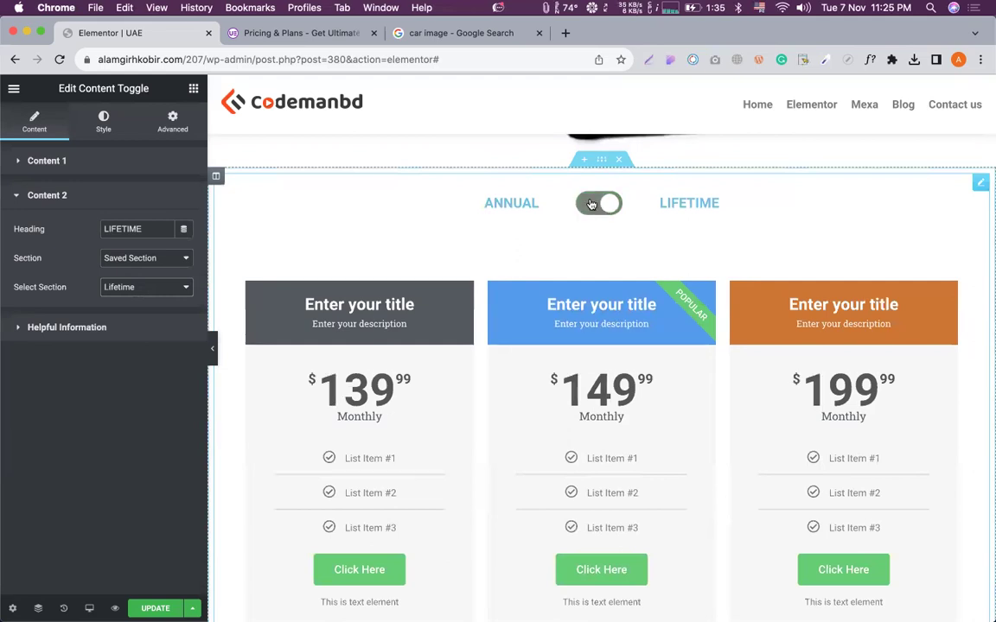
pyautogui.click(612, 206)
pyautogui.click(616, 206)
pyautogui.click(612, 211)
pyautogui.click(610, 207)
pyautogui.click(605, 206)
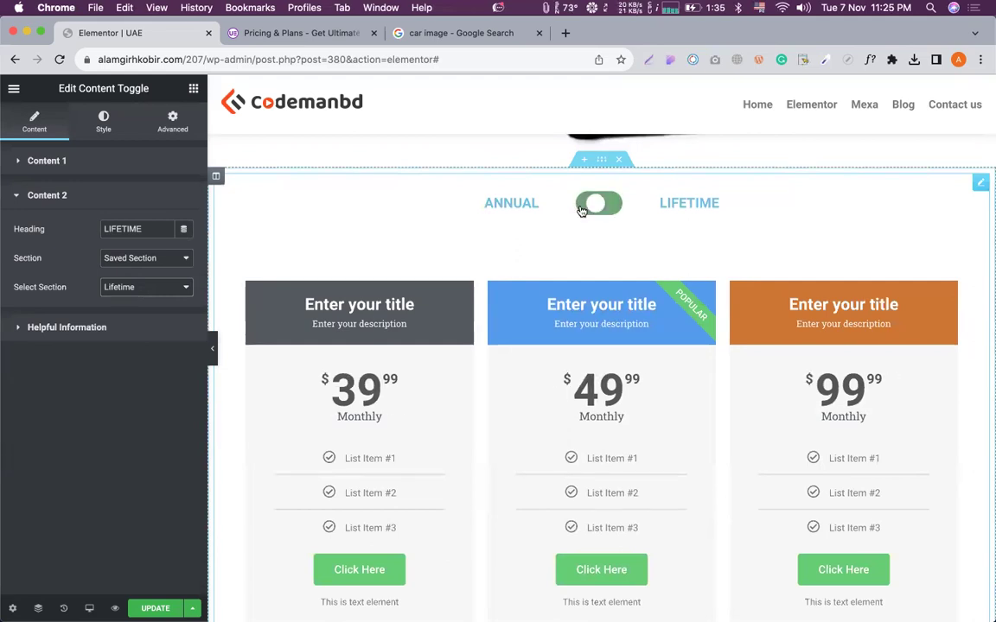
pyautogui.click(602, 204)
pyautogui.scroll(-3, 552, 304)
pyautogui.scroll(2, 605, 203)
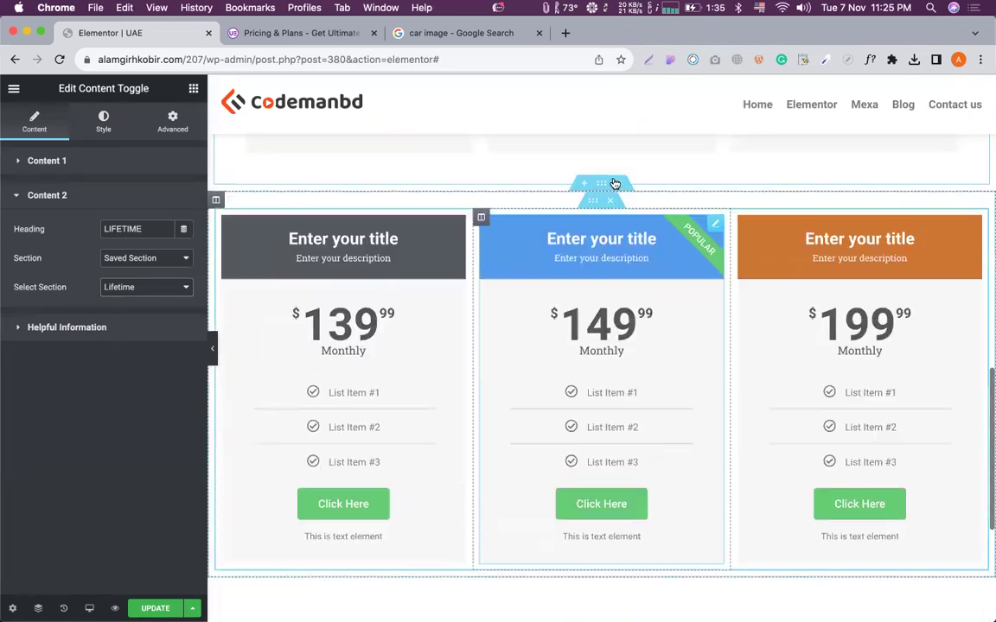
# Delete the standalone 139/149/199 pricing section and update the page.
pyautogui.click(619, 185)
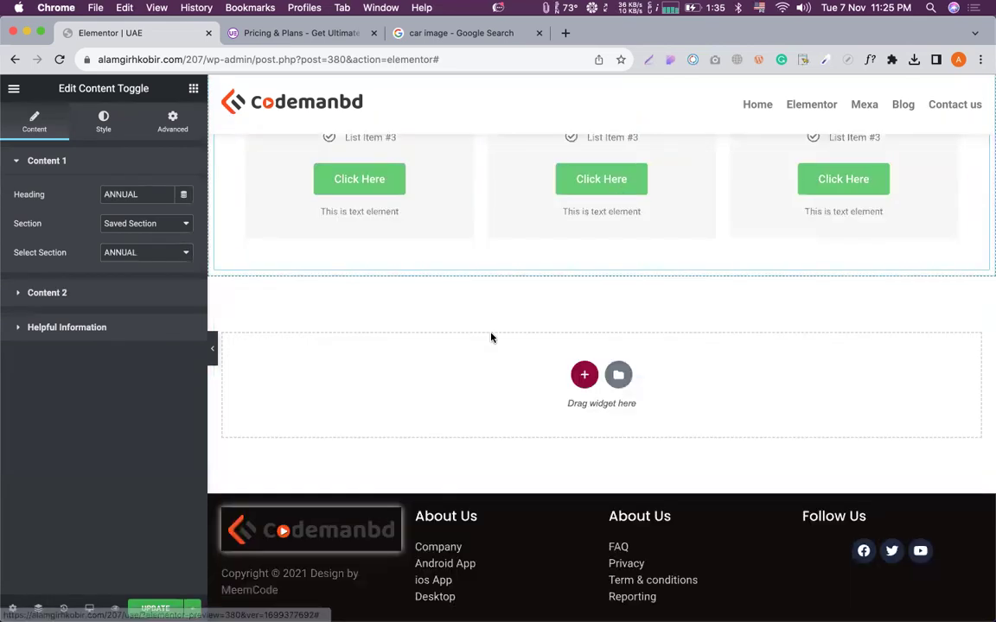
pyautogui.scroll(5, 491, 335)
pyautogui.click(144, 608)
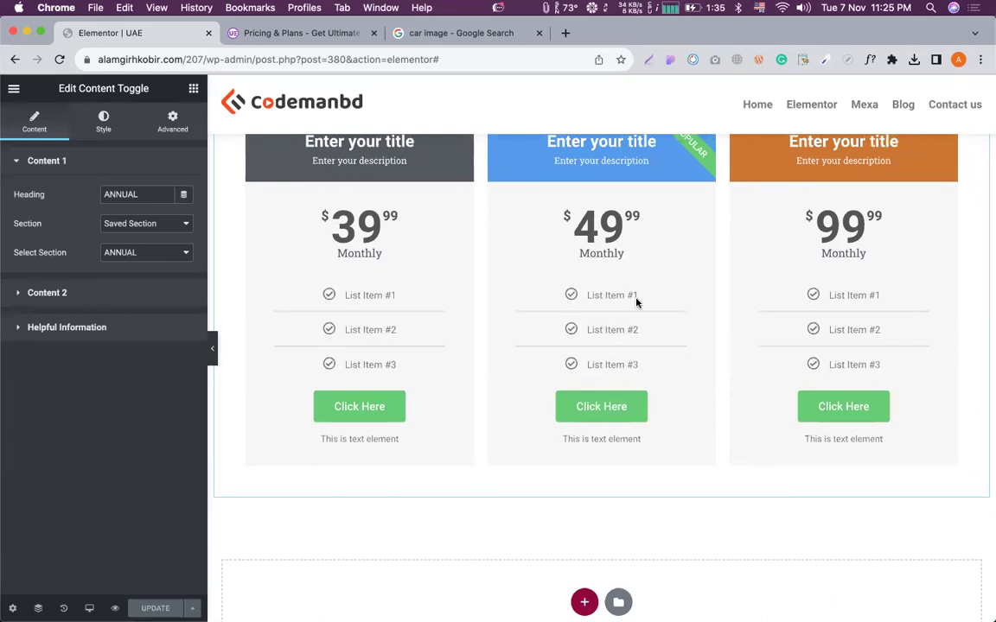
pyautogui.scroll(2, 638, 240)
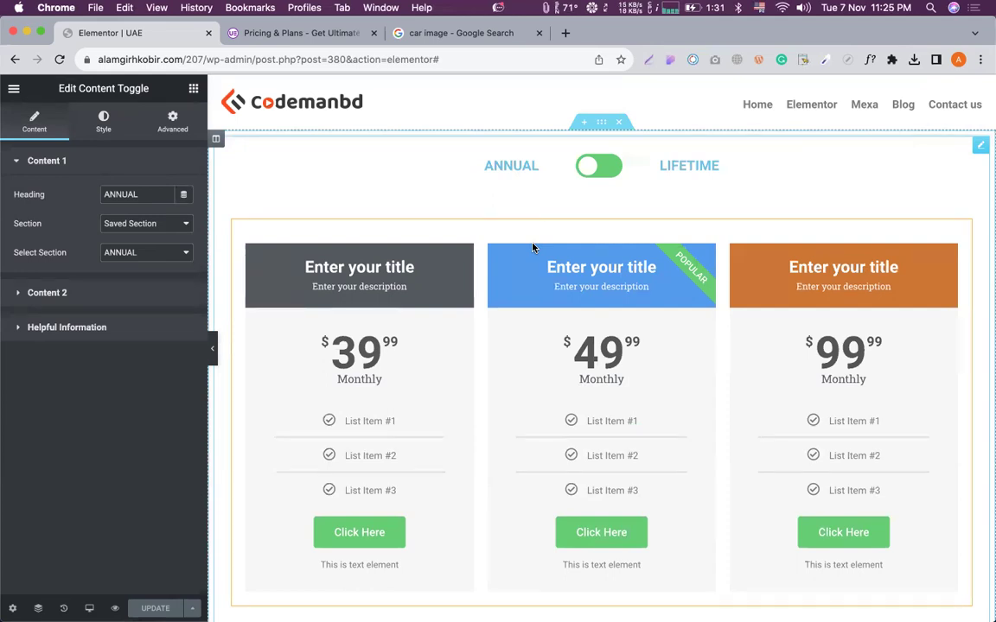
pyautogui.scroll(-2, 705, 209)
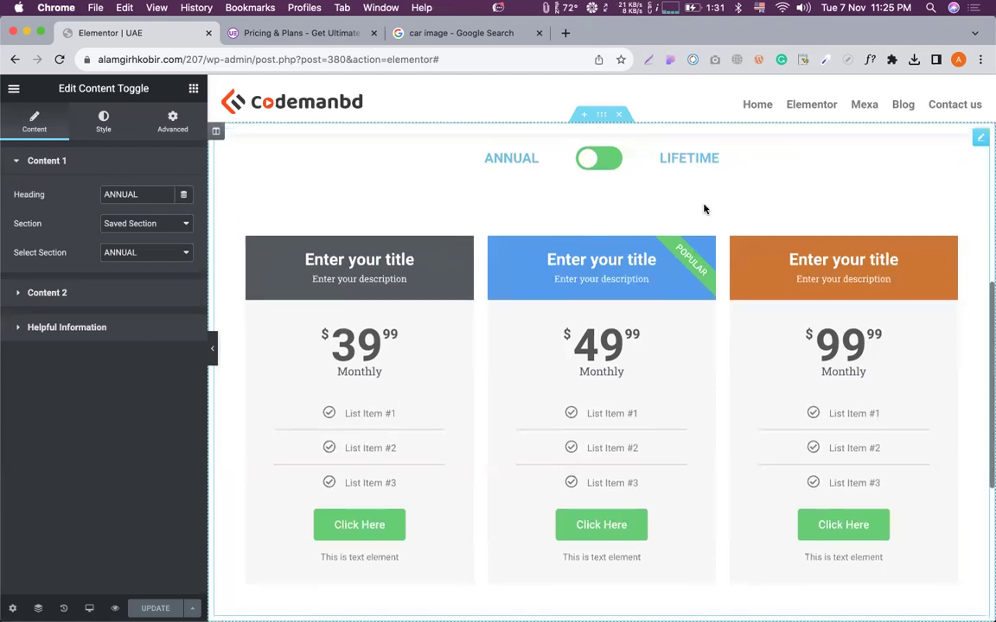
pyautogui.scroll(3, 617, 159)
# Switch the toggle to LIFETIME pricing, then exit the editor to the WordPress dashboard.
pyautogui.click(605, 178)
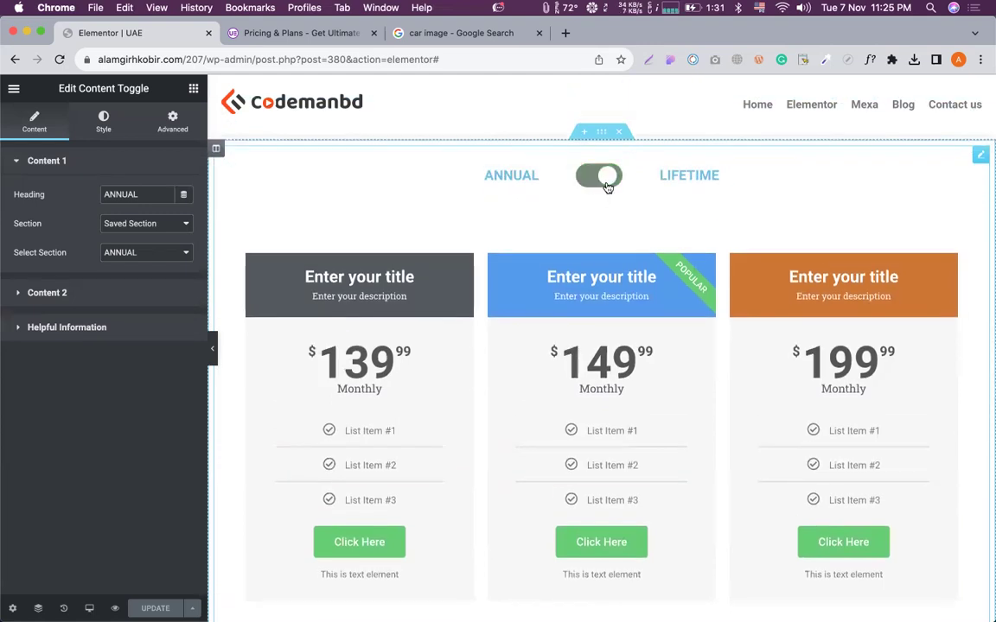
pyautogui.scroll(-1, 706, 378)
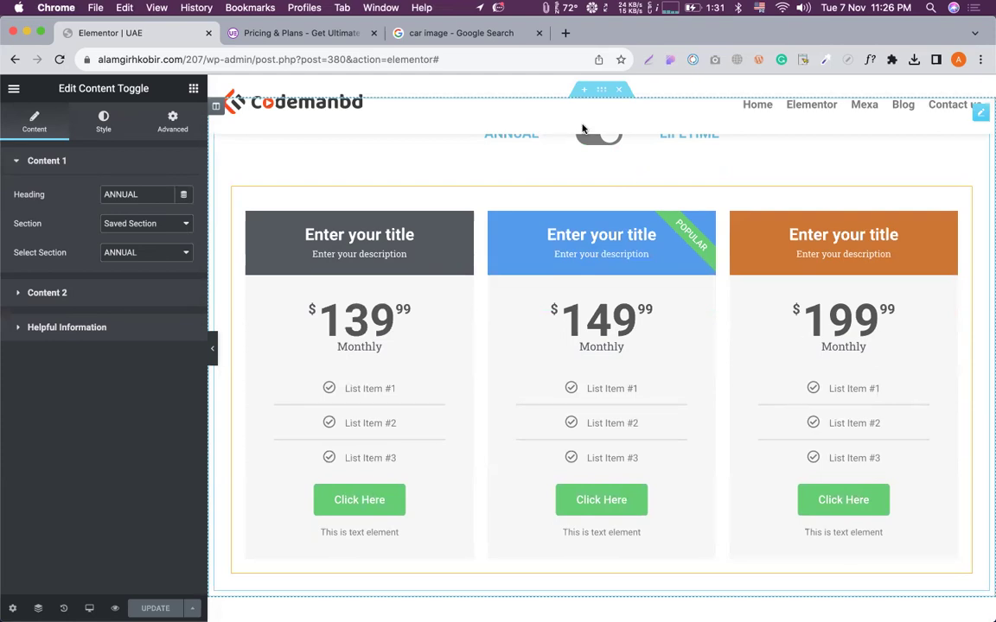
pyautogui.click(15, 88)
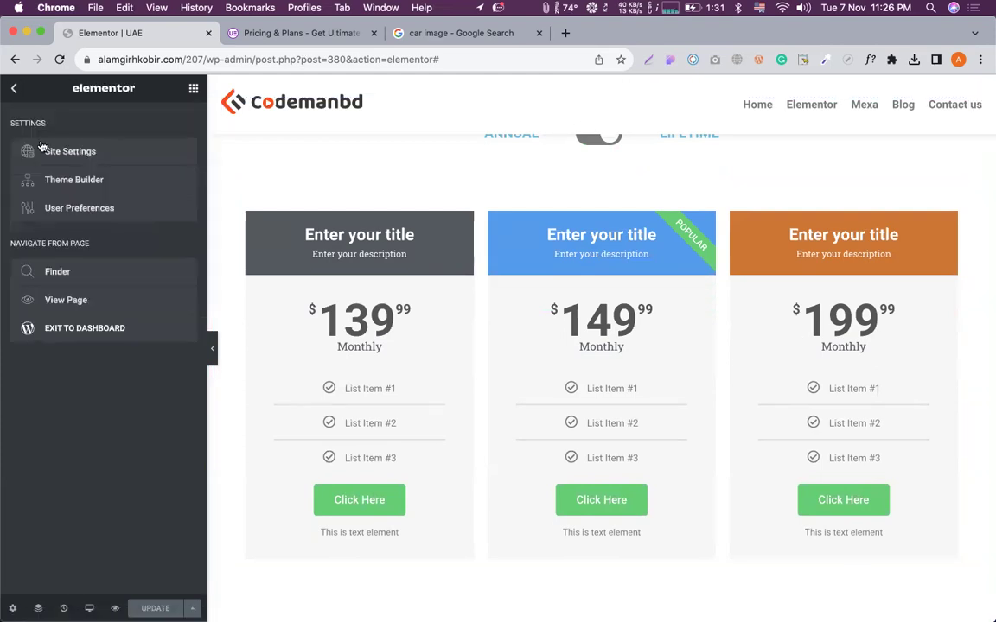
pyautogui.click(77, 330)
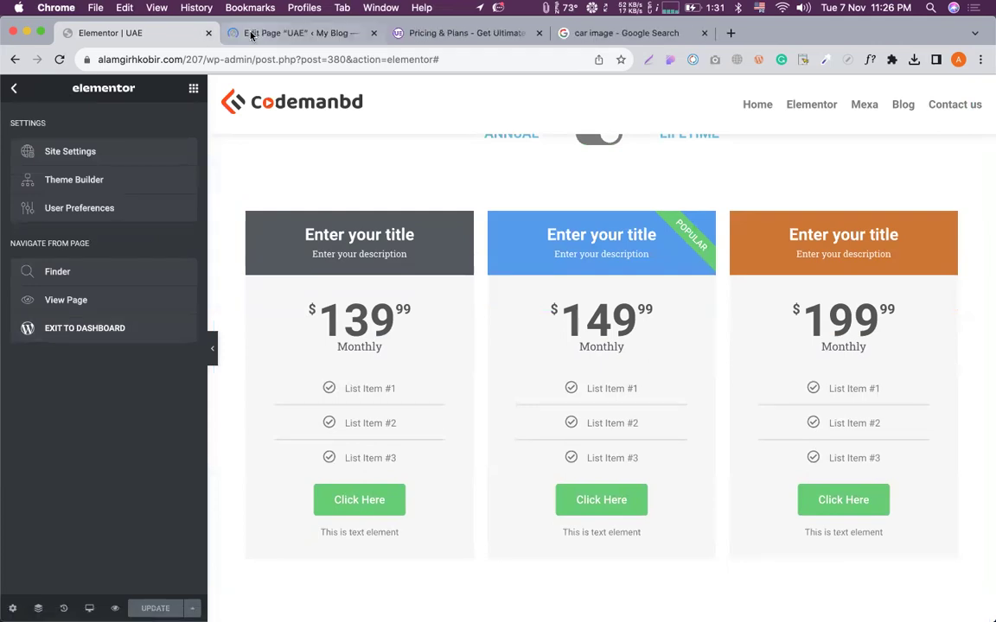
# From Saved Templates, open the ANNUAL section template in Elementor.
pyautogui.click(251, 35)
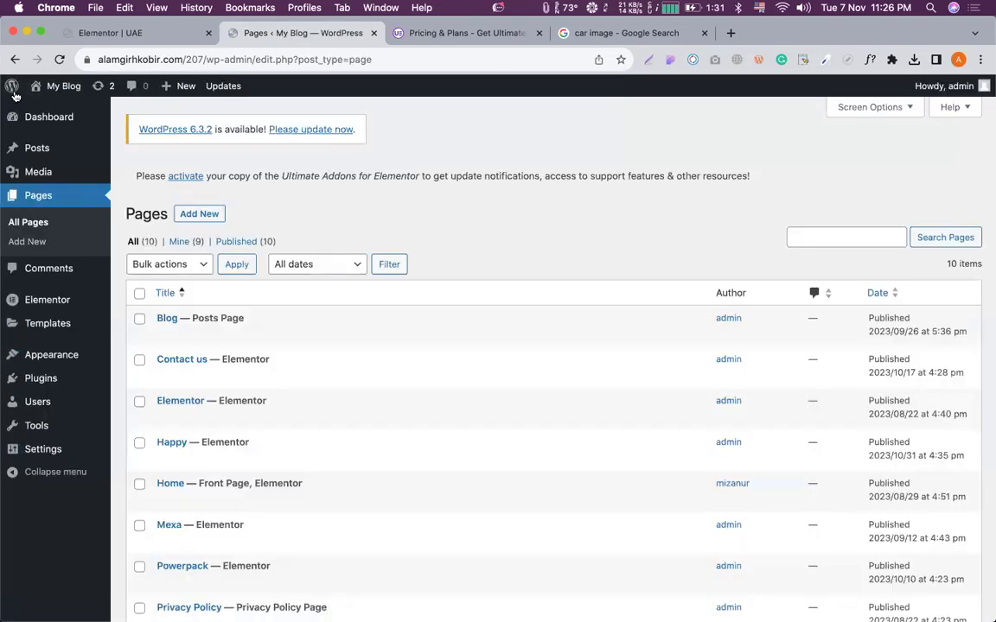
pyautogui.scroll(-1, 375, 196)
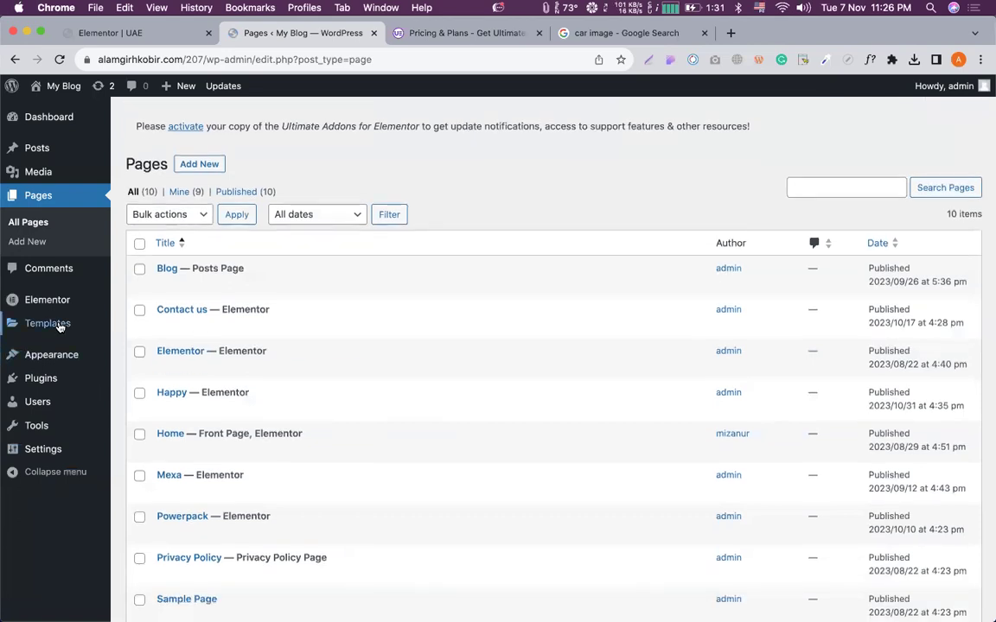
pyautogui.click(55, 327)
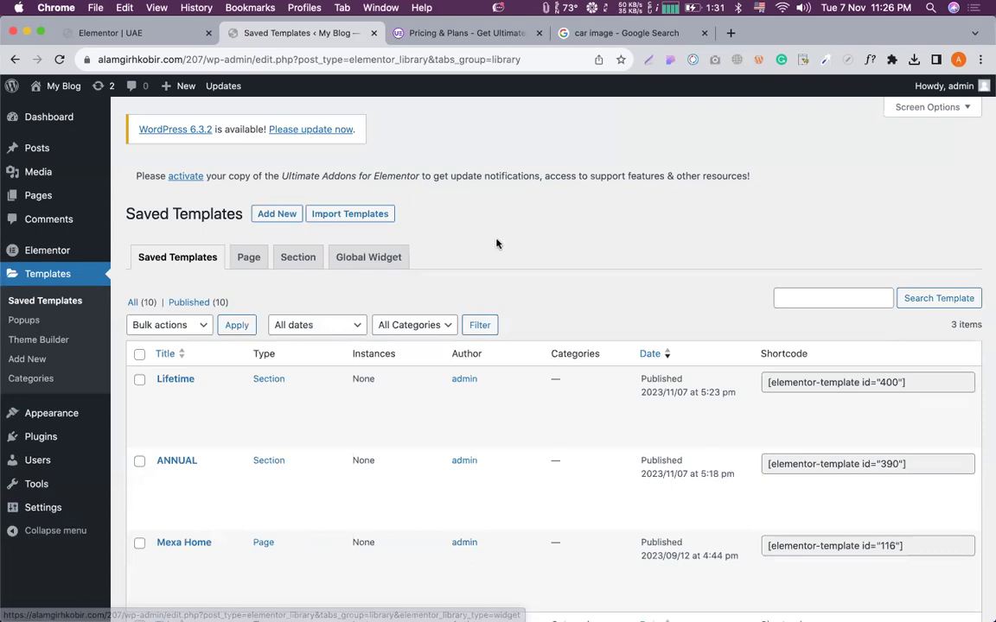
pyautogui.scroll(-3, 500, 244)
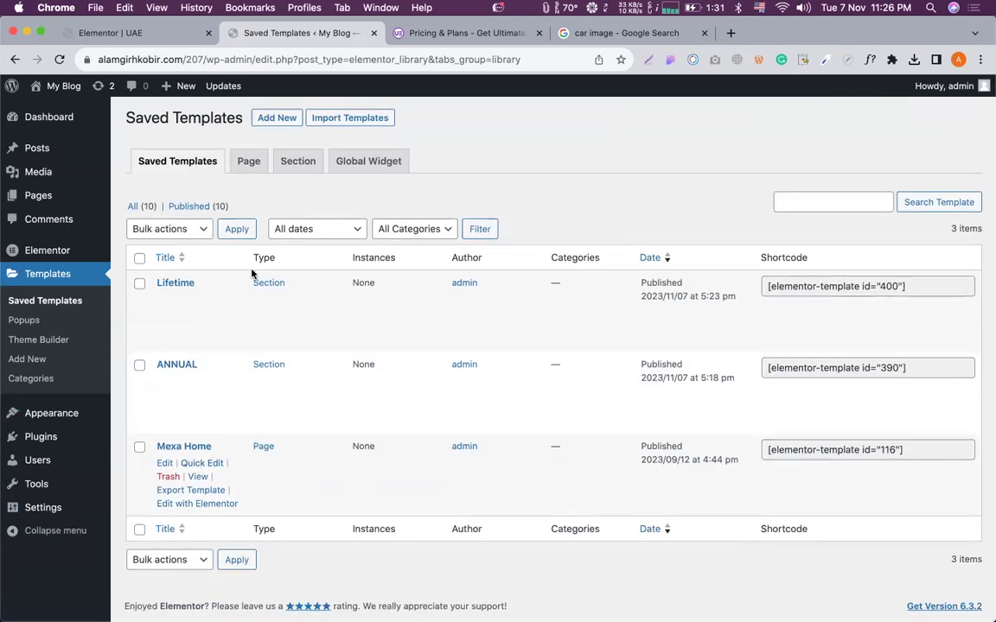
pyautogui.click(249, 166)
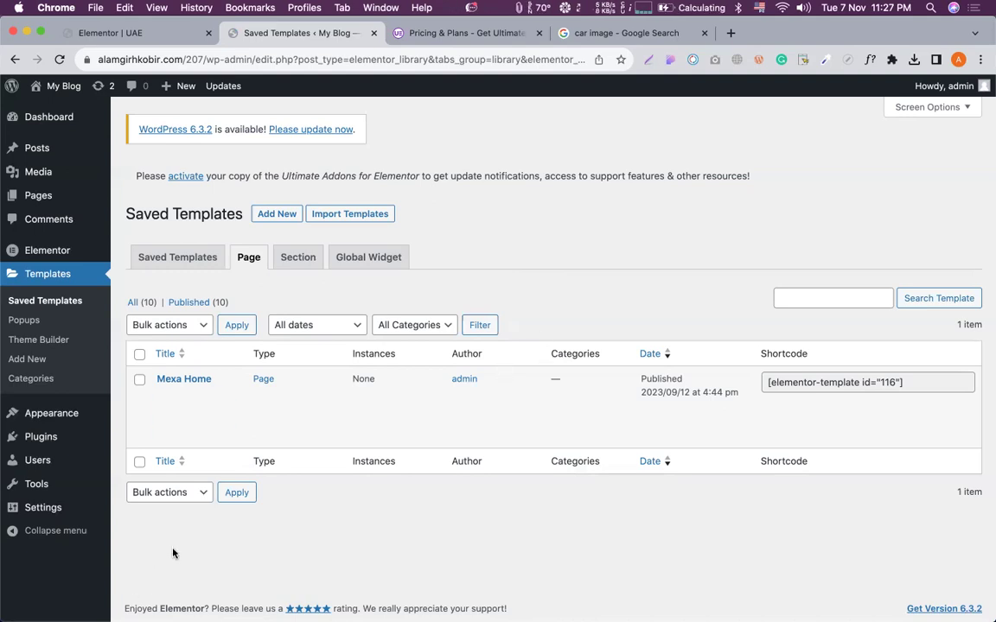
pyautogui.click(182, 258)
pyautogui.moveTo(201, 417)
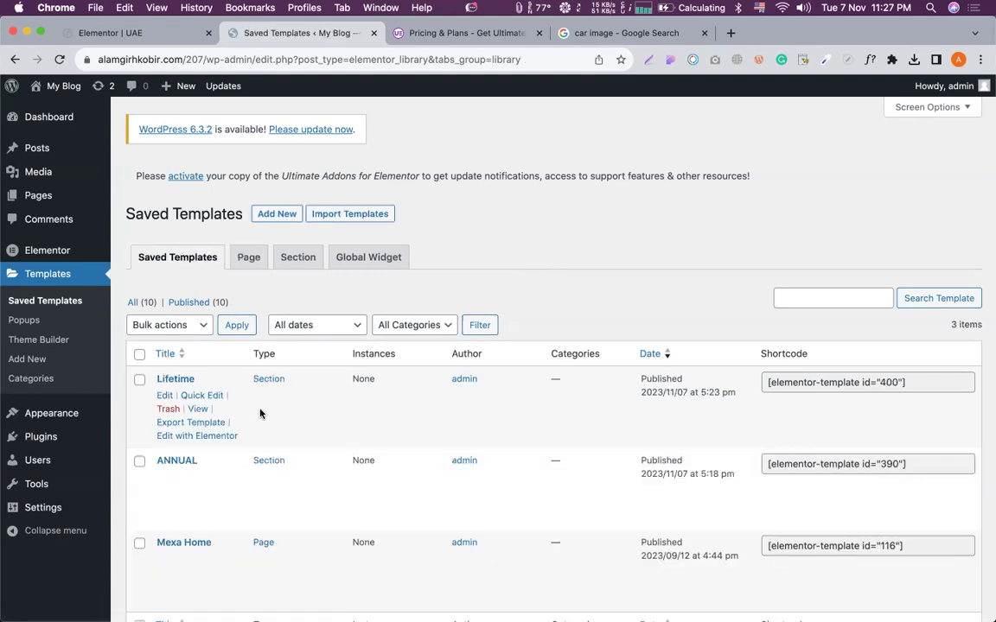
pyautogui.scroll(-3, 201, 418)
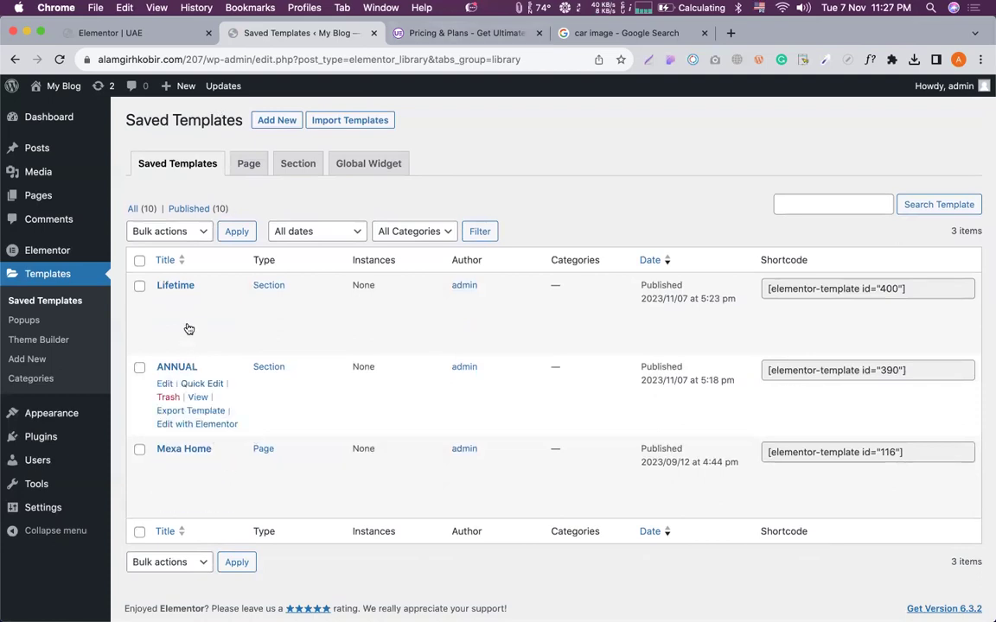
pyautogui.click(188, 425)
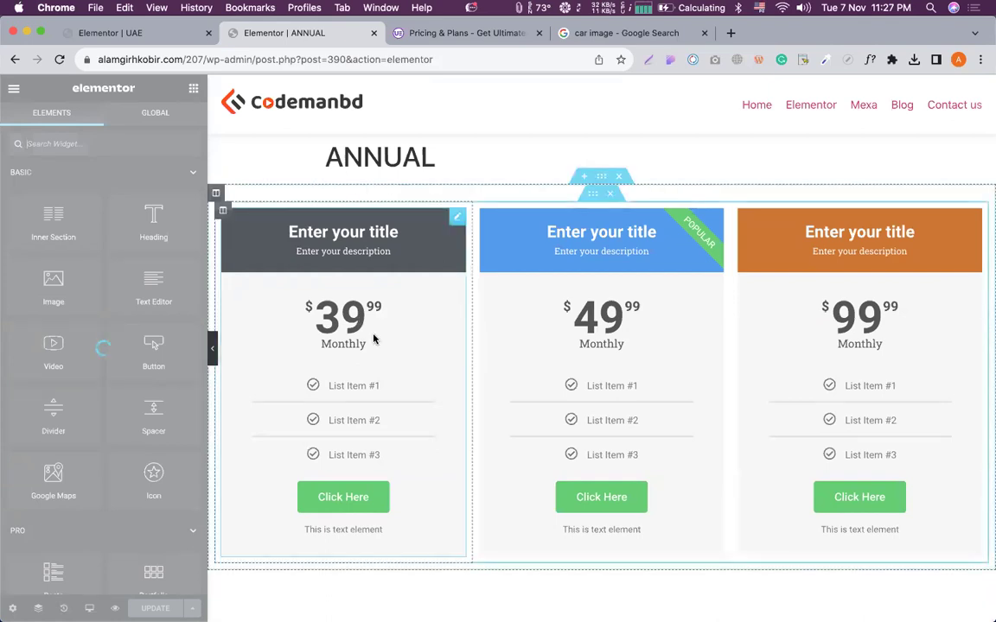
# Glance at the UAE page editor, then return to the ANNUAL template editor.
pyautogui.click(135, 33)
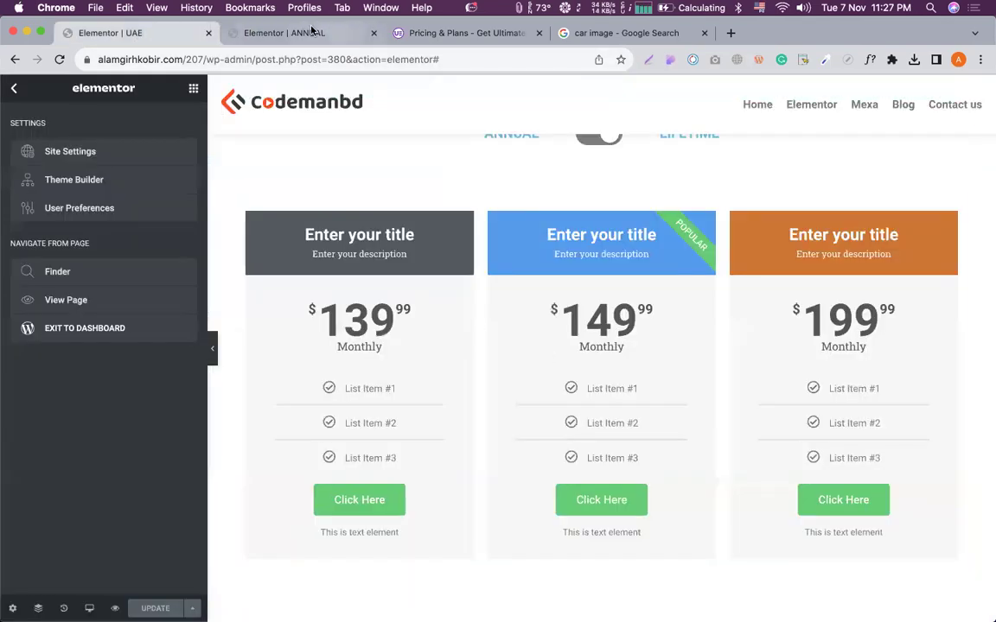
pyautogui.click(311, 32)
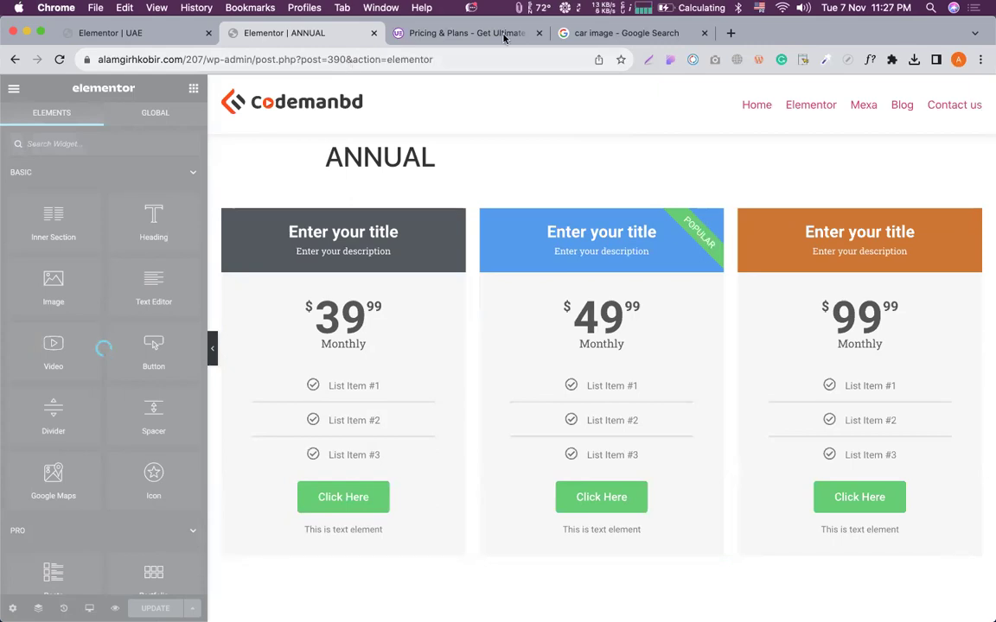
# Check the Wi-Fi connection, then reload the stalled ANNUAL editor page.
pyautogui.click(782, 8)
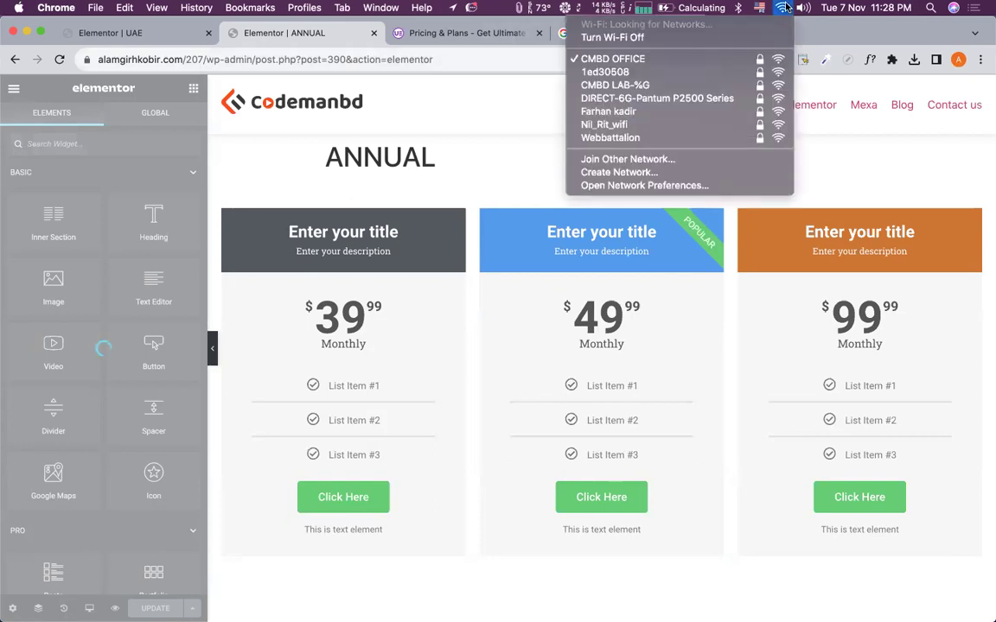
pyautogui.click(784, 8)
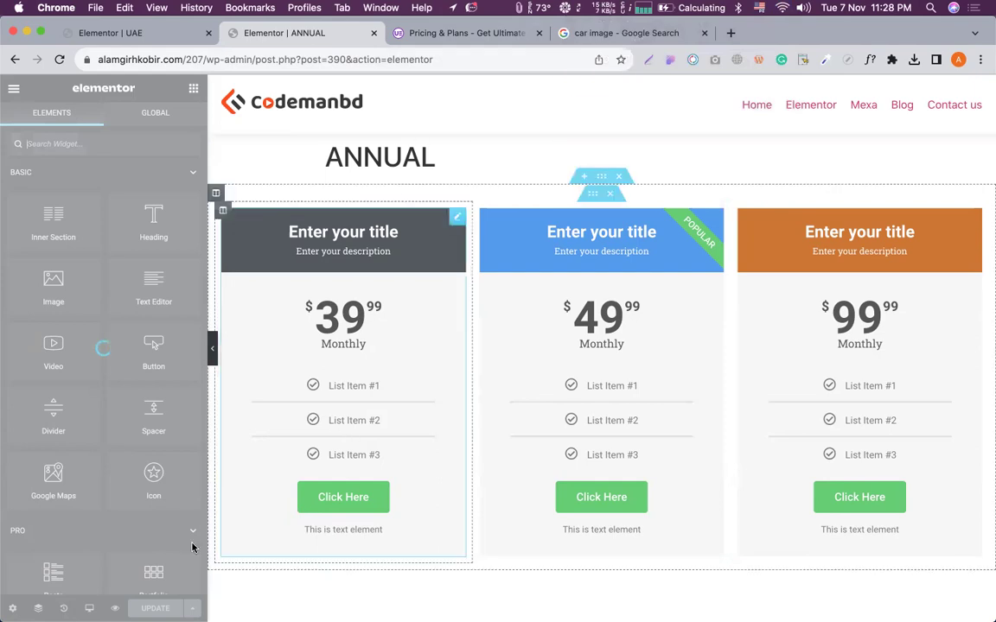
pyautogui.click(58, 60)
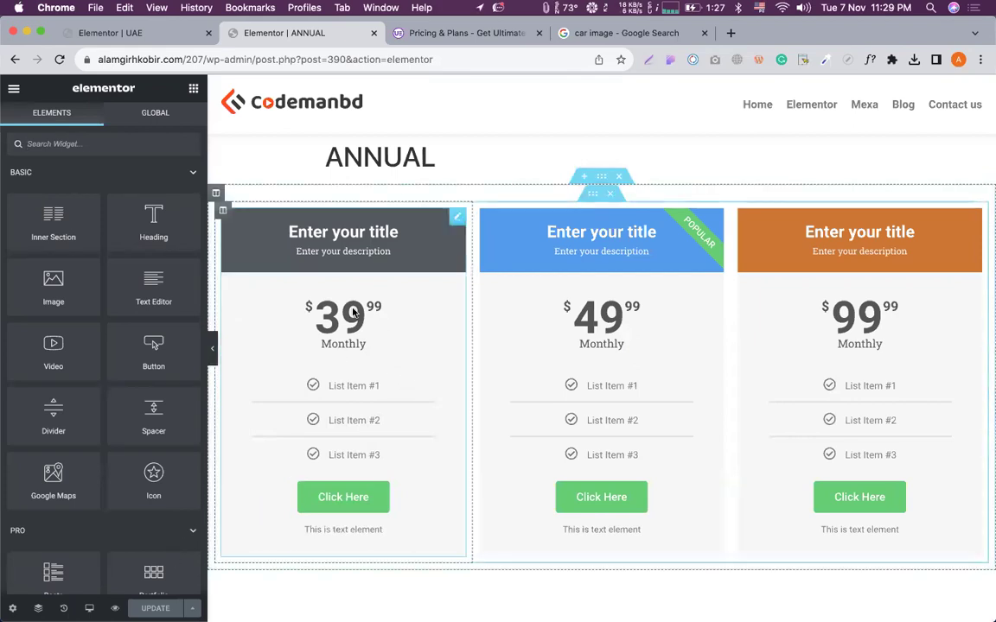
# Change the middle ANNUAL plan's price from 49.99 to 59.99, then preview the UAE page.
pyautogui.click(690, 320)
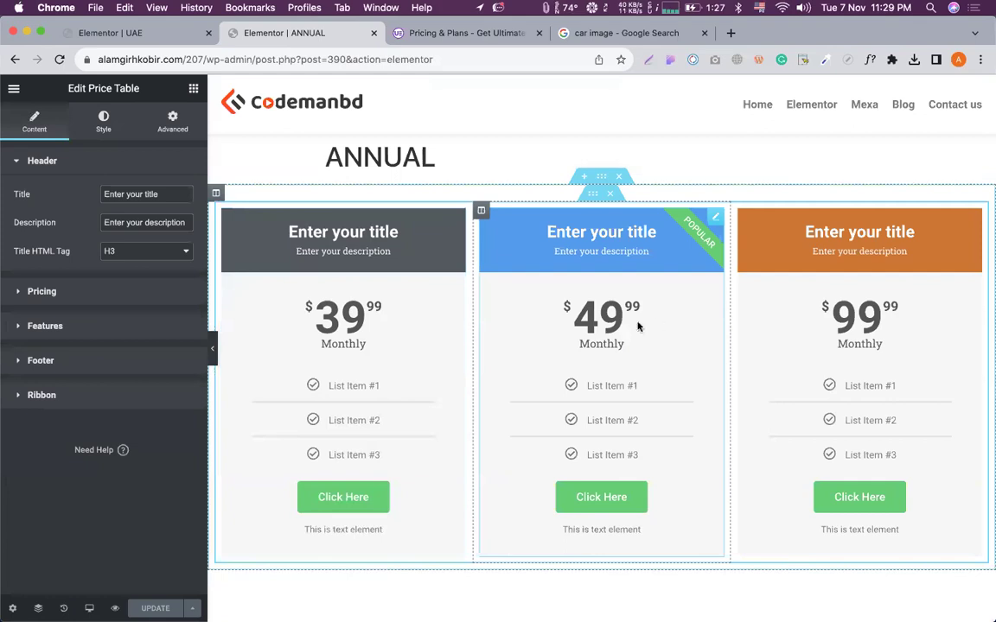
pyautogui.click(42, 291)
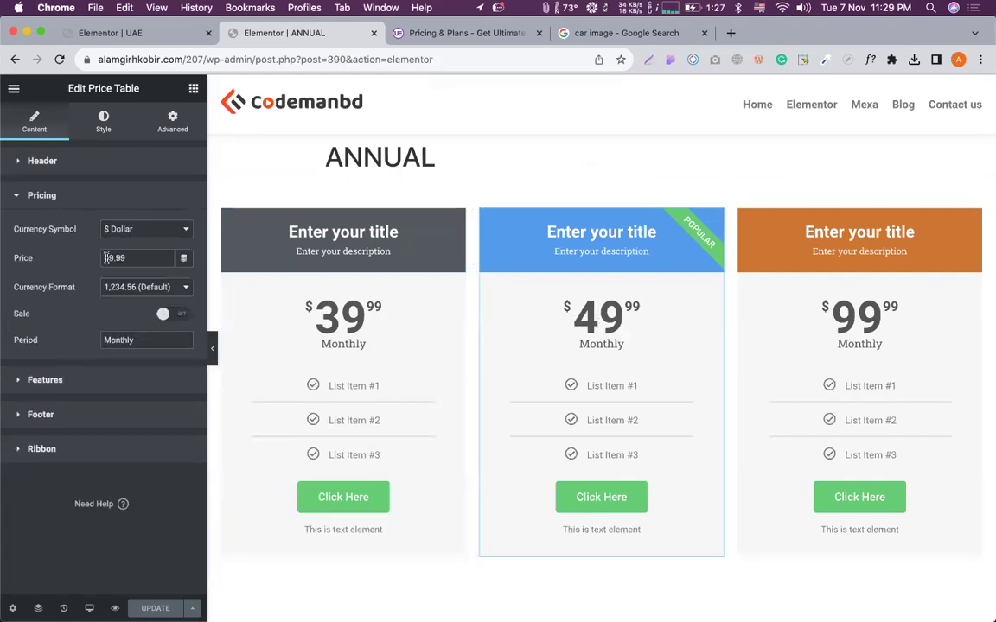
pyautogui.click(106, 257)
pyautogui.press('Delete')
pyautogui.write('5')
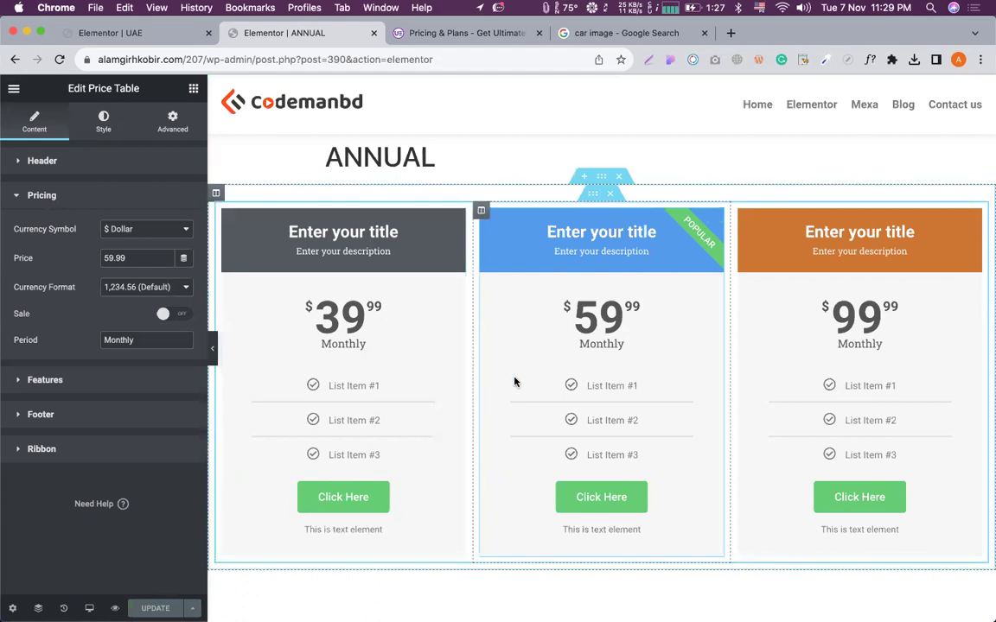
pyautogui.click(160, 33)
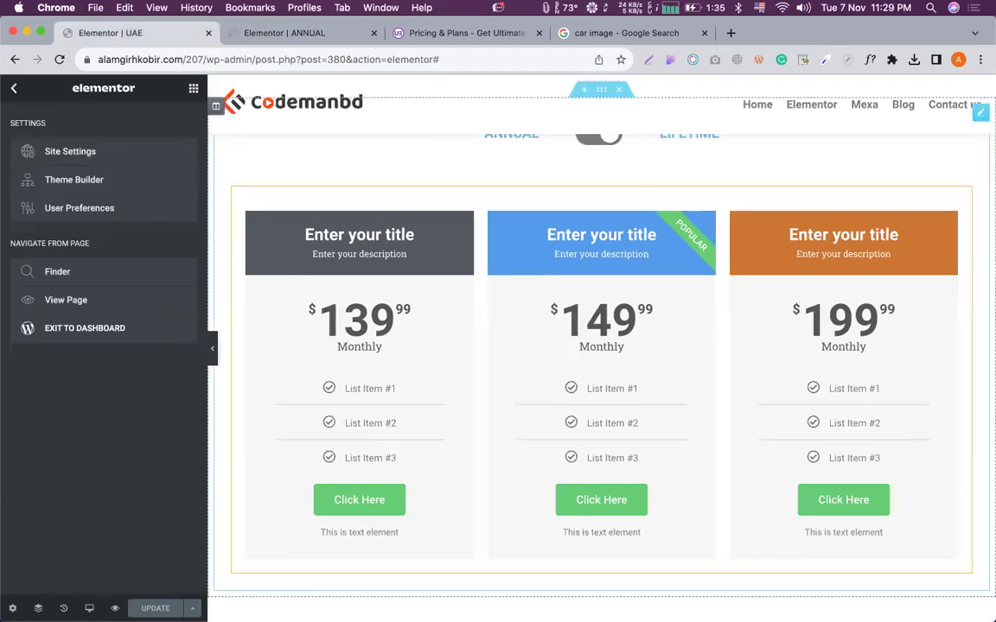
pyautogui.click(115, 608)
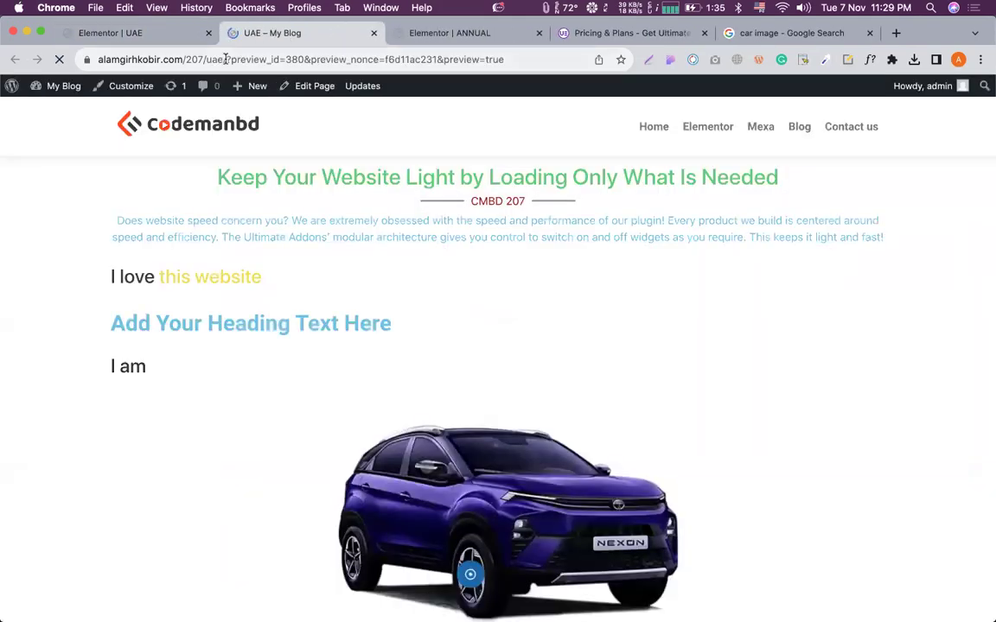
# Load the plain UAE page URL, dismiss the 50% Off popup, and confirm the 59.99 price.
pyautogui.moveTo(224, 59); pyautogui.dragTo(678, 358)
pyautogui.press('BackSpace')
pyautogui.press('Return')
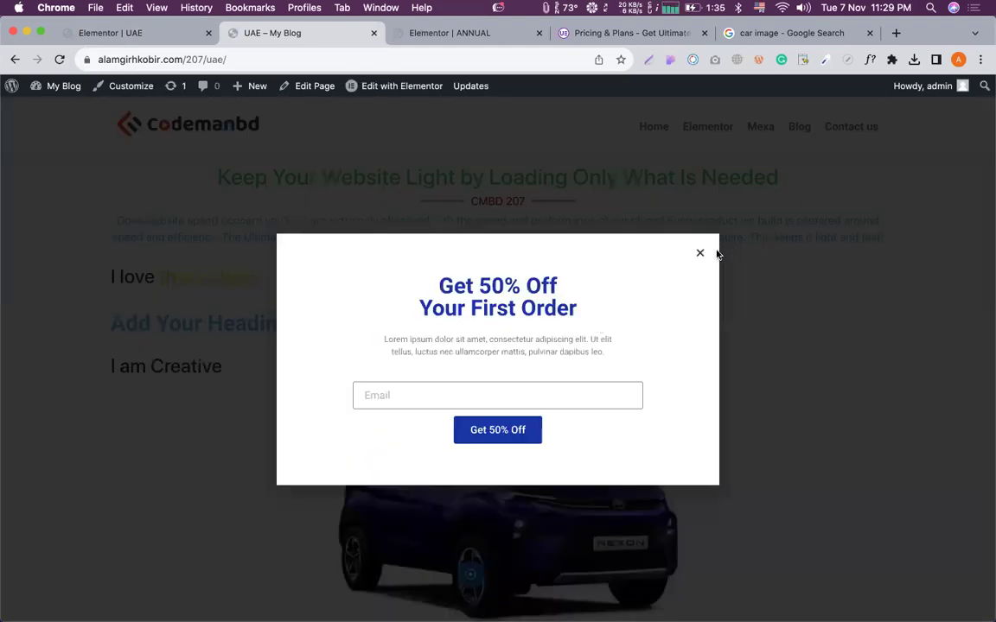
pyautogui.click(700, 255)
pyautogui.scroll(-10, 592, 328)
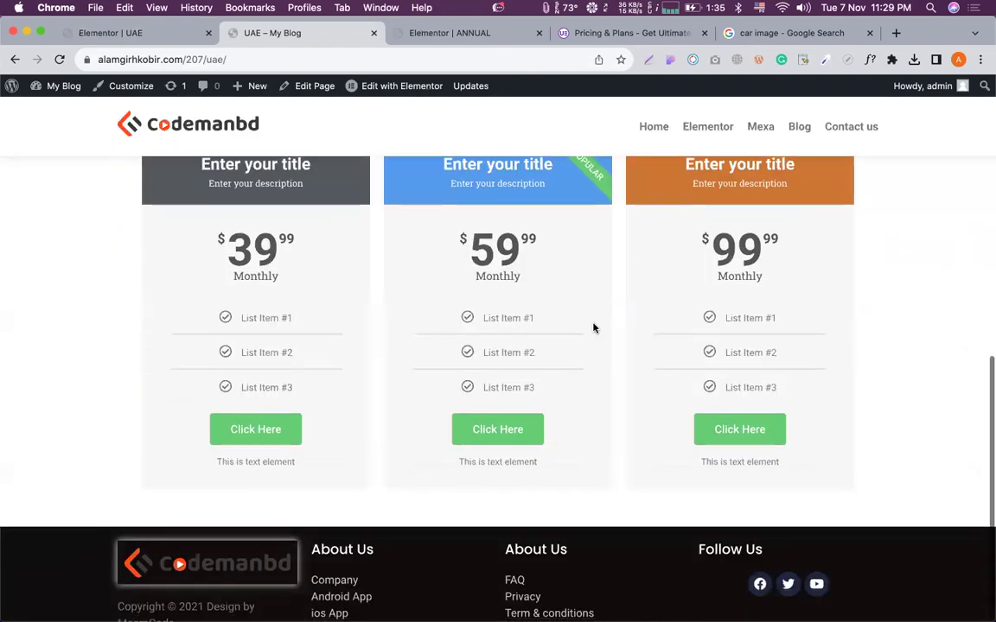
pyautogui.doubleClick(471, 242)
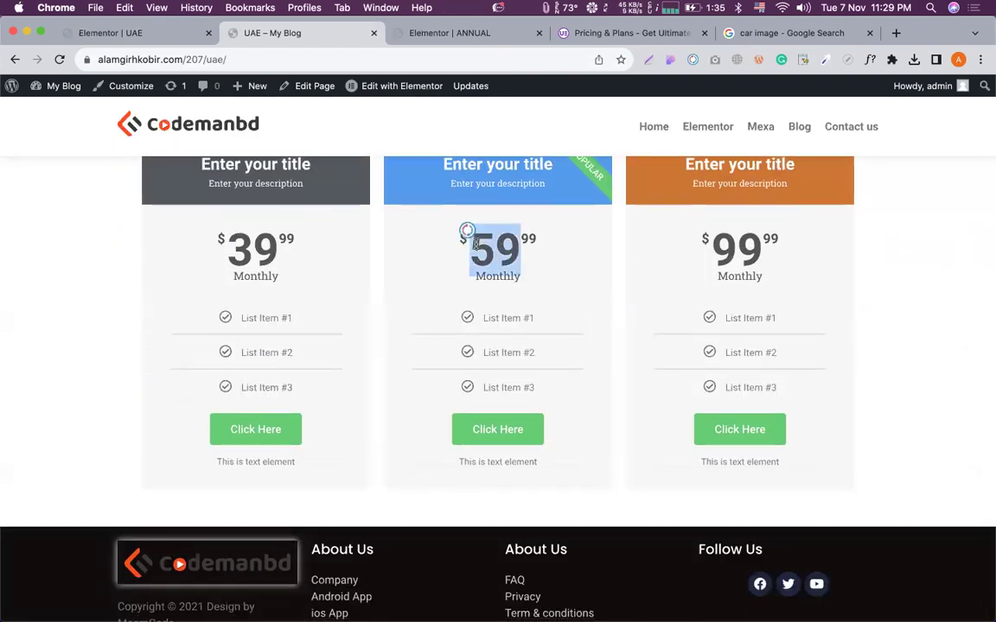
pyautogui.scroll(3, 484, 225)
# Flip the ANNUAL/LIFETIME toggle back and forth to check both price sets.
pyautogui.click(480, 192)
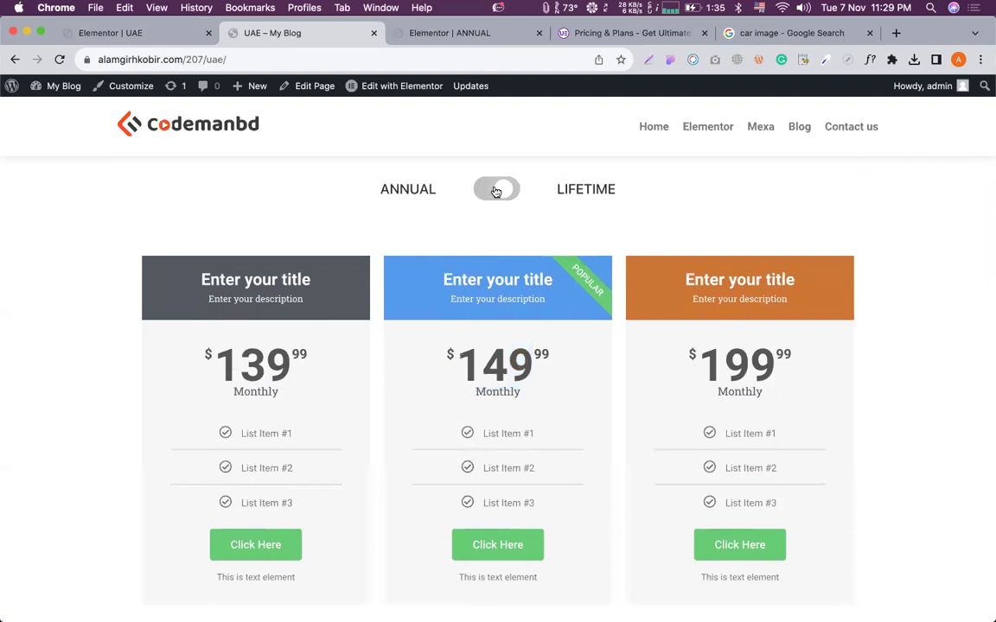
pyautogui.click(480, 192)
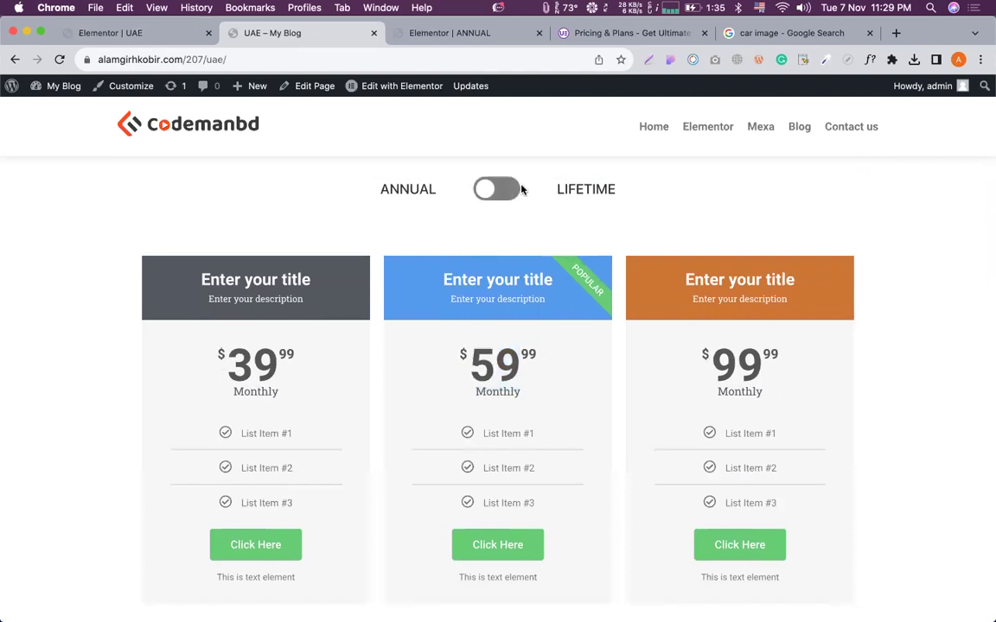
pyautogui.click(508, 192)
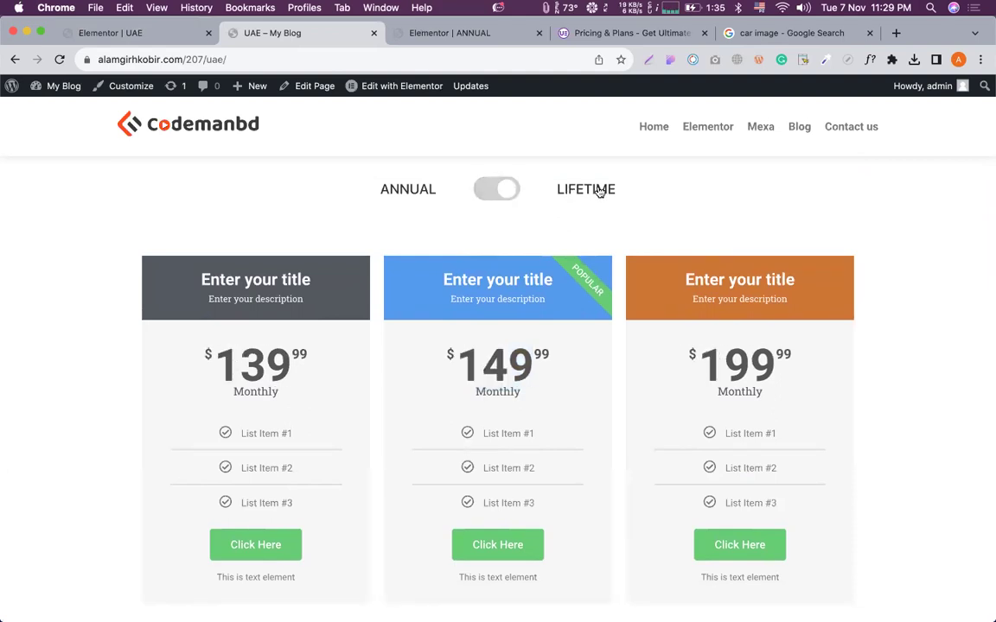
pyautogui.click(404, 192)
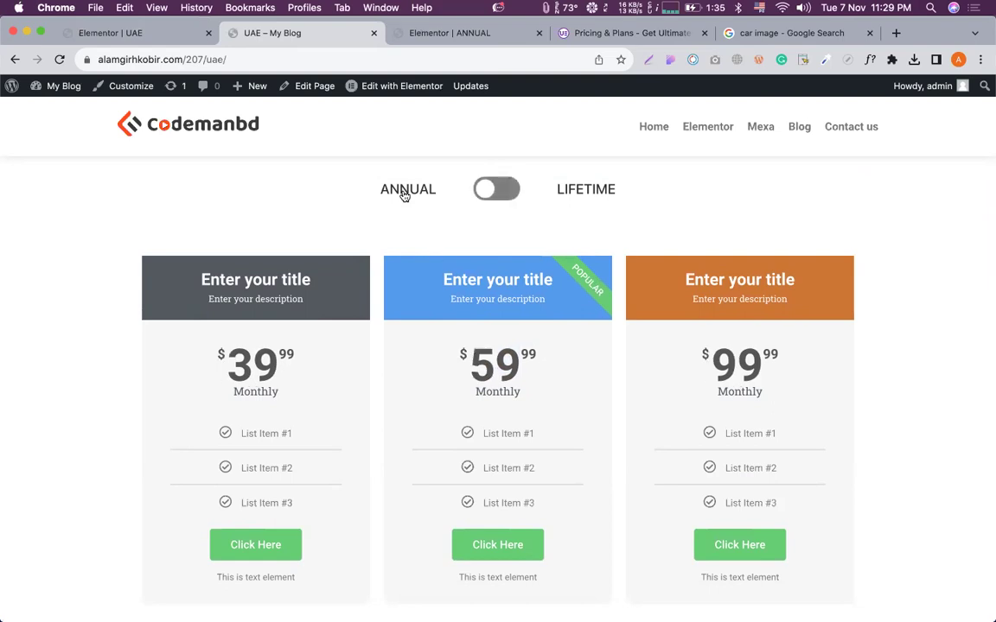
pyautogui.scroll(-1, 463, 342)
pyautogui.scroll(1, 463, 340)
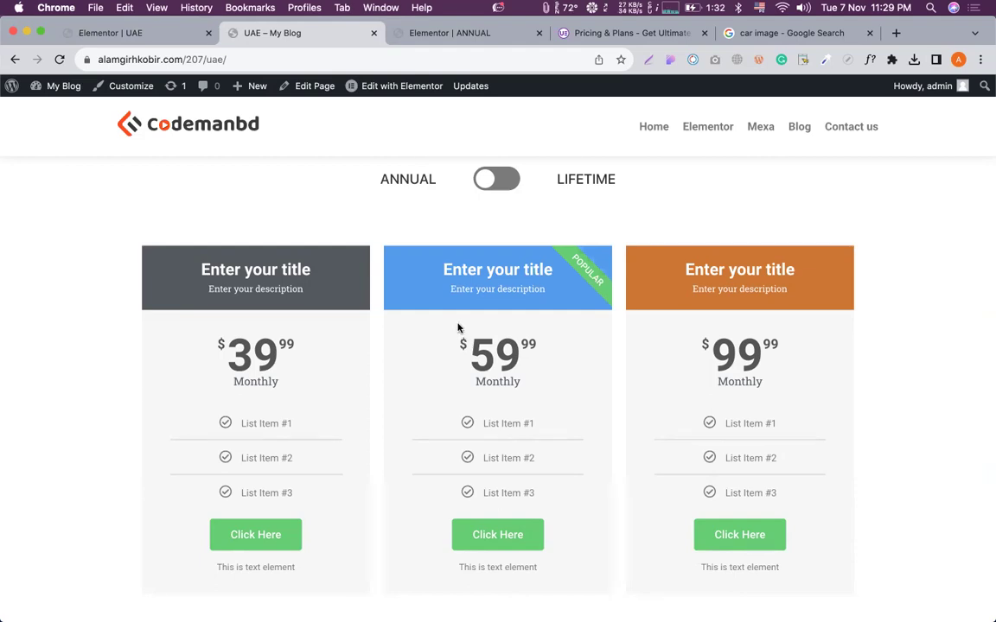
pyautogui.scroll(-3, 455, 351)
pyautogui.scroll(8, 455, 351)
pyautogui.scroll(2, 457, 346)
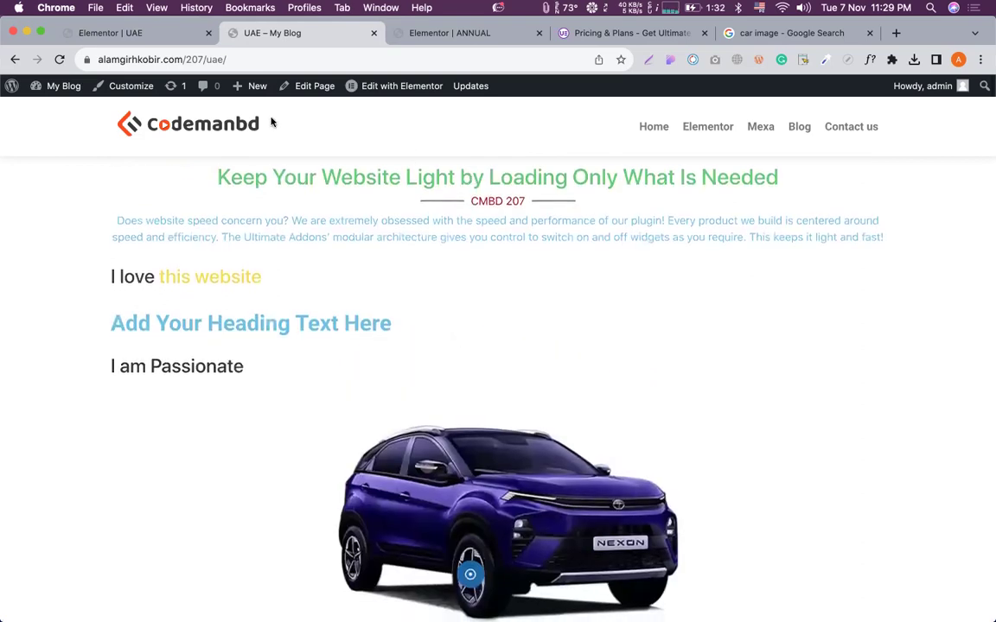
# Return to the 'Elementor | UAE' tab and reopen the widgets panel.
pyautogui.click(165, 39)
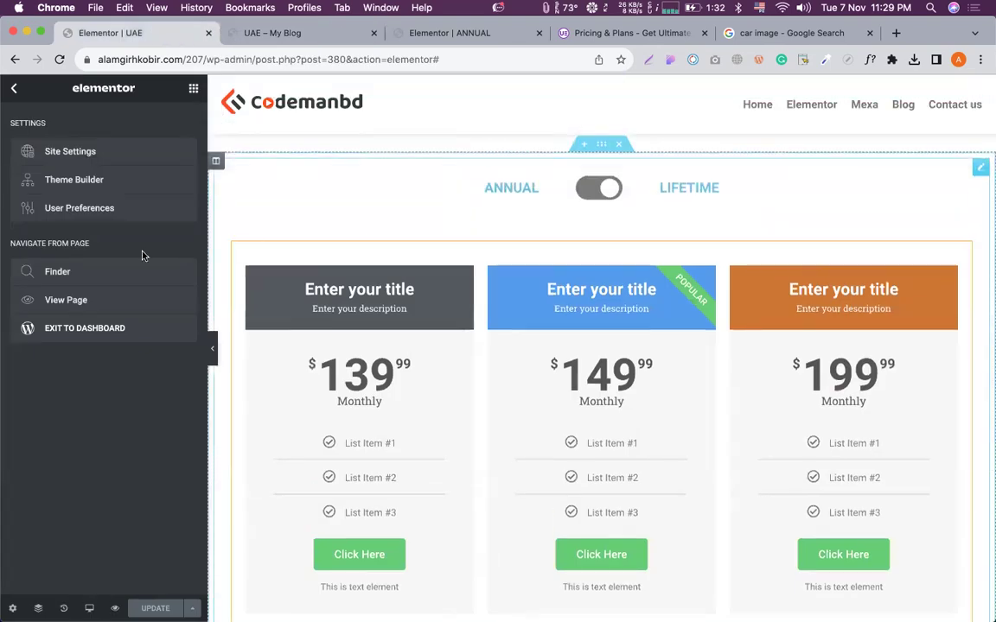
pyautogui.click(13, 89)
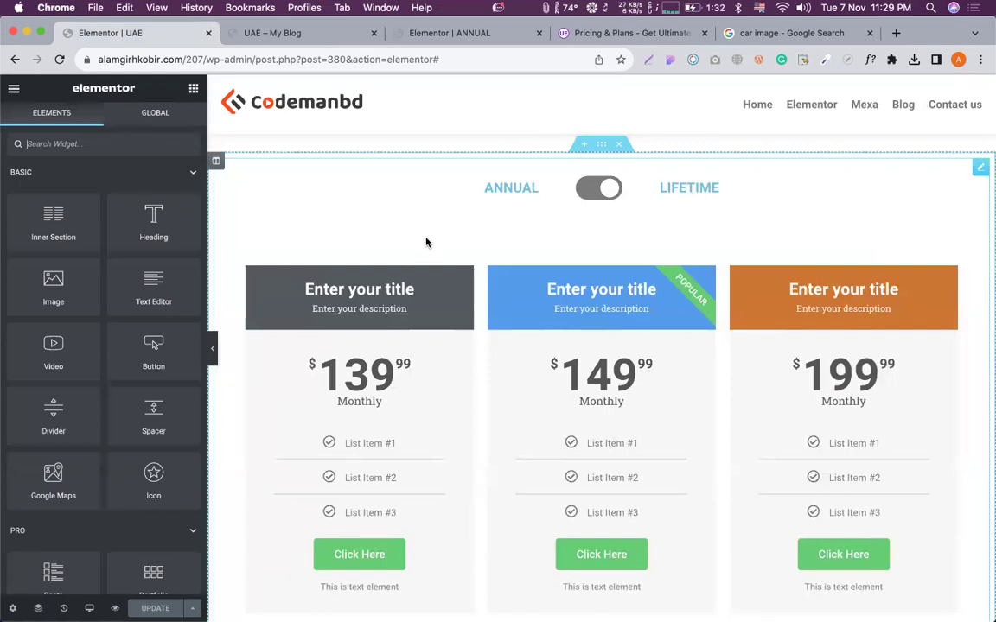
pyautogui.scroll(-5, 425, 244)
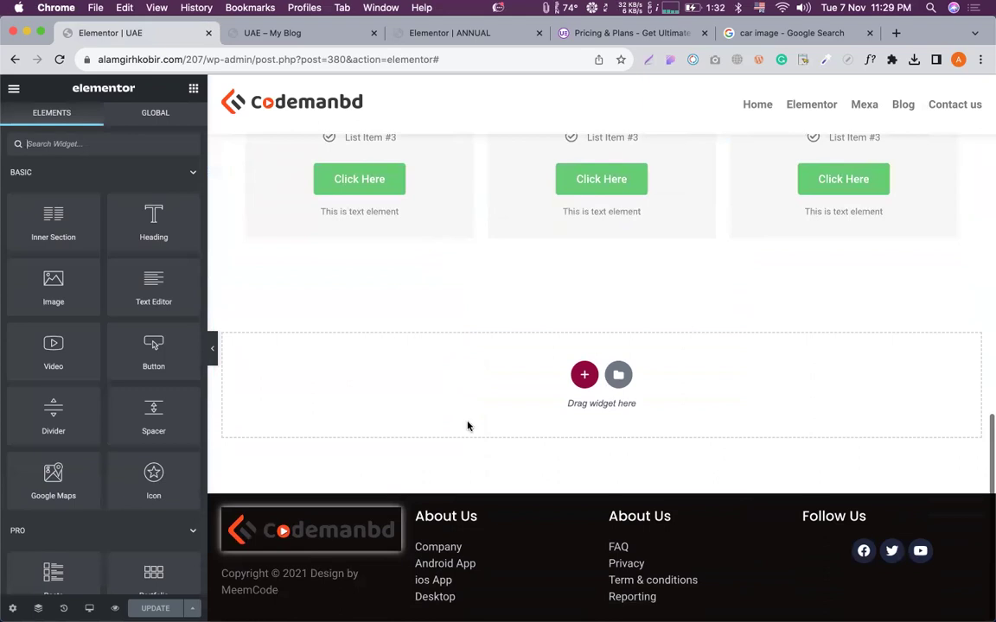
pyautogui.scroll(5, 451, 389)
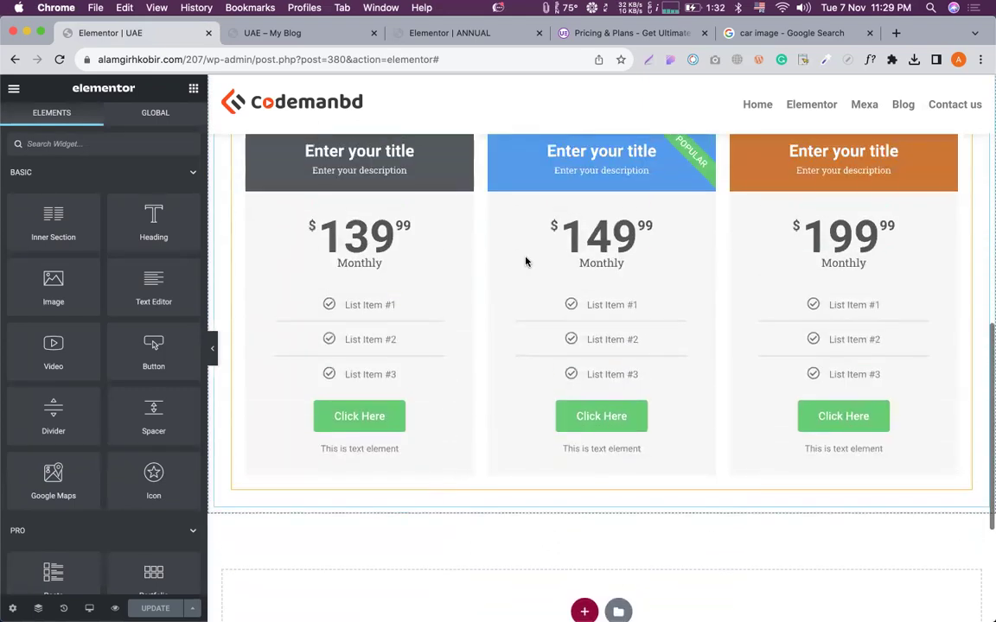
# Select the content toggle and scroll down to the empty 'Drag widget here' section.
pyautogui.click(598, 203)
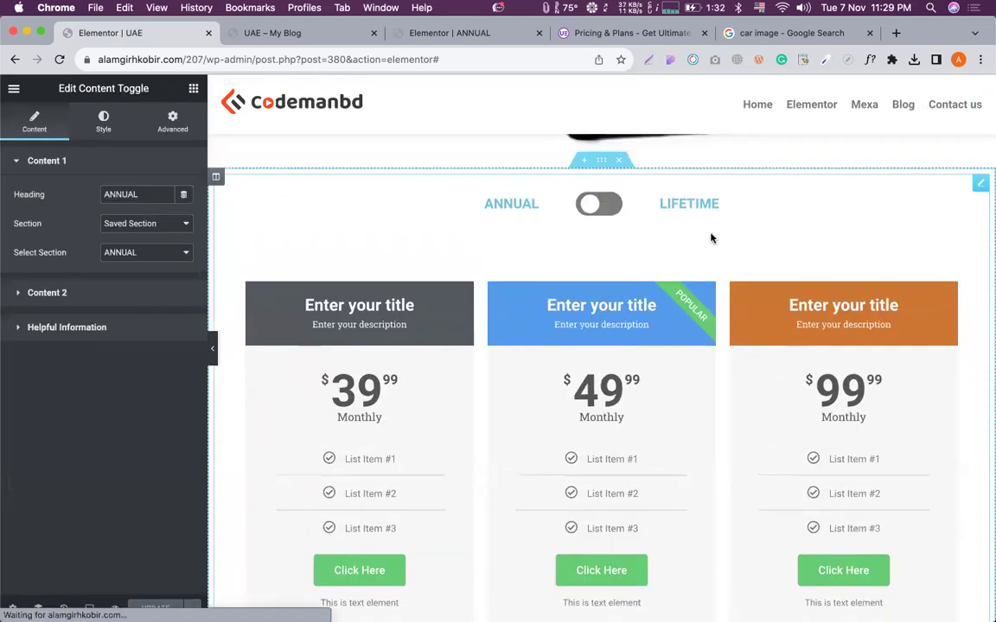
pyautogui.scroll(5, 750, 257)
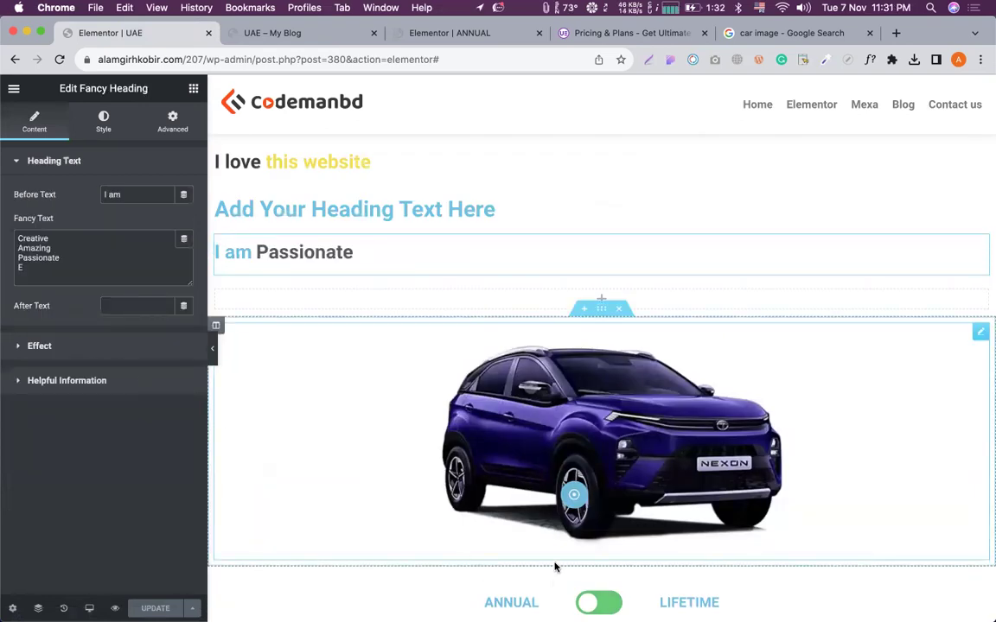
pyautogui.scroll(-15, 529, 402)
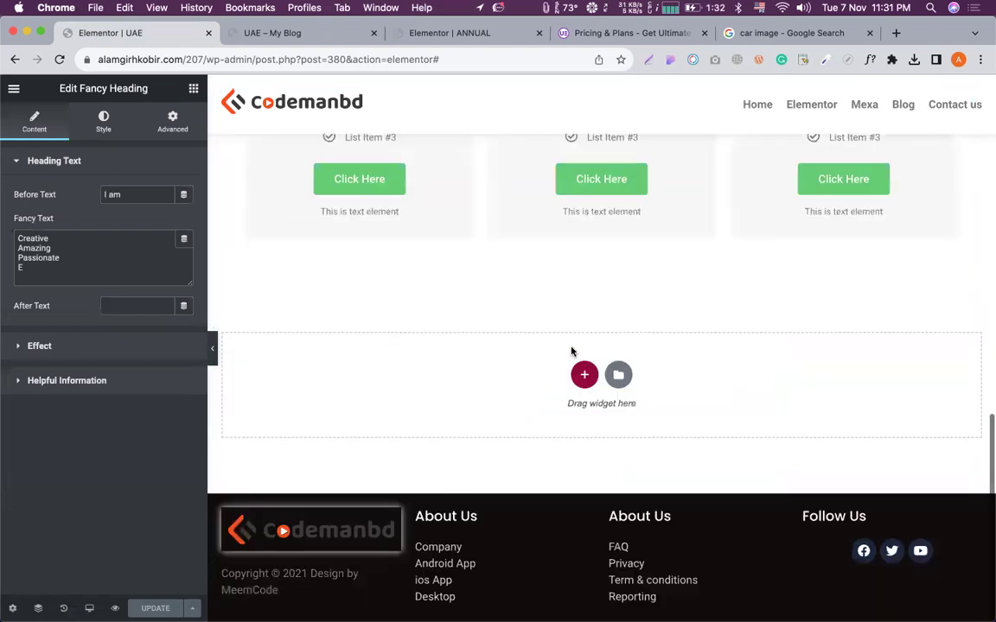
pyautogui.scroll(1, 570, 346)
pyautogui.scroll(10, 569, 302)
pyautogui.scroll(-10, 569, 301)
pyautogui.scroll(10, 569, 301)
pyautogui.scroll(-10, 569, 301)
pyautogui.scroll(11, 569, 301)
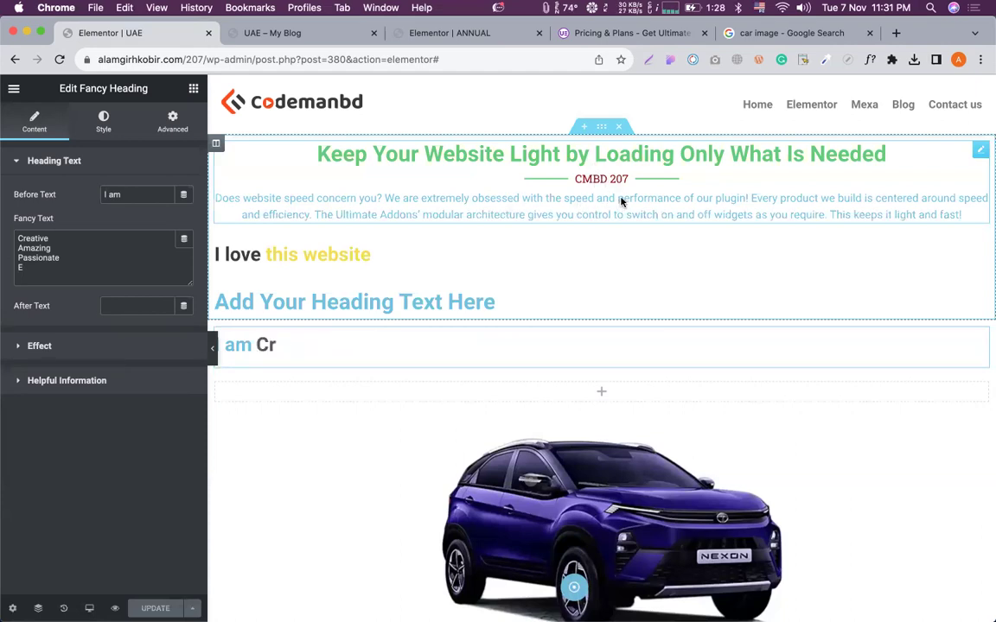
pyautogui.scroll(-15, 512, 254)
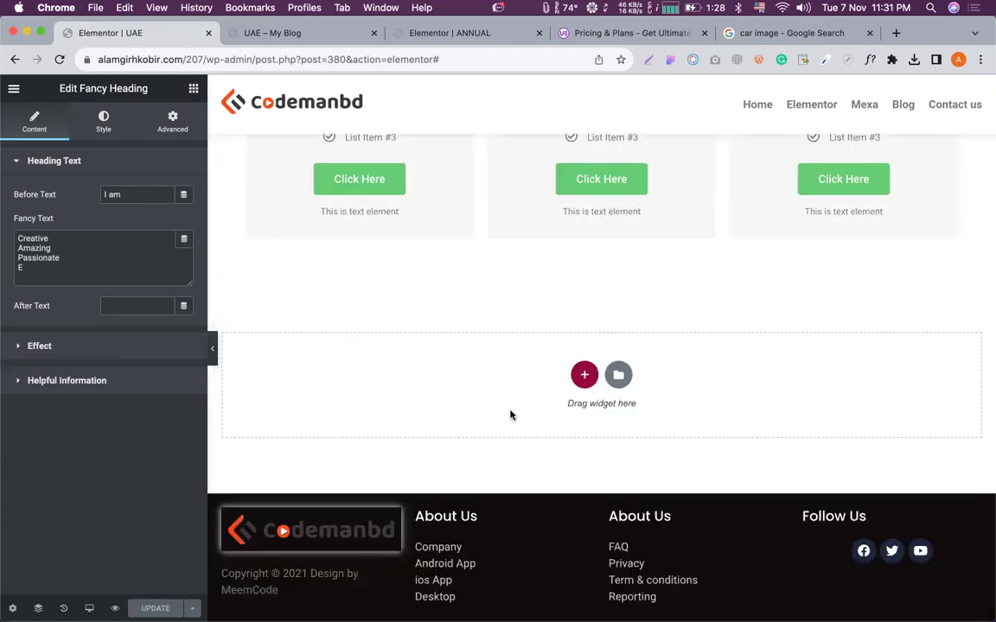
# Dismiss the section structure picker and open the template Library via the folder icon.
pyautogui.click(584, 375)
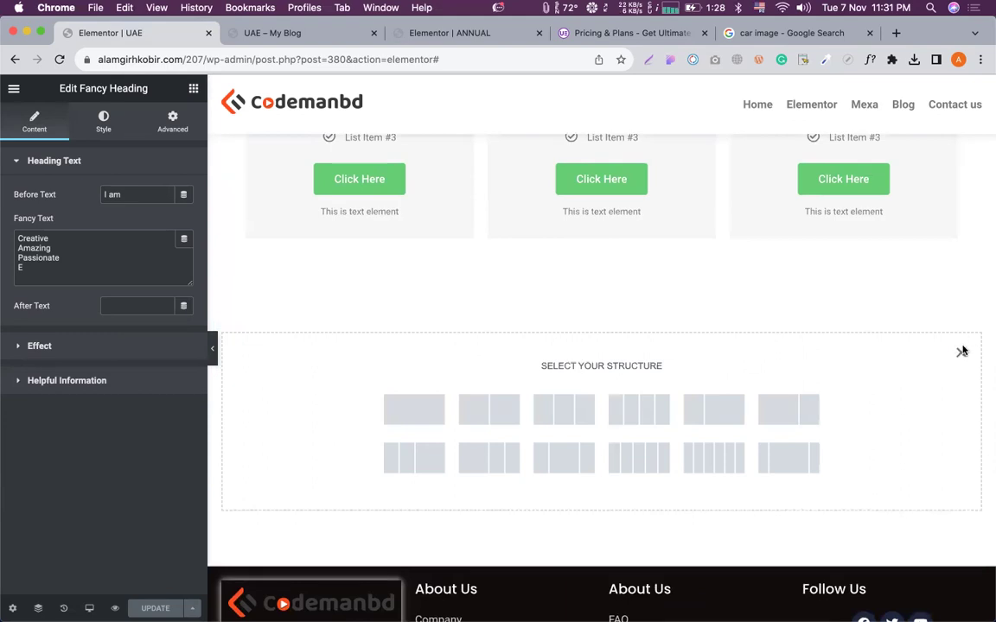
pyautogui.click(961, 352)
pyautogui.click(617, 382)
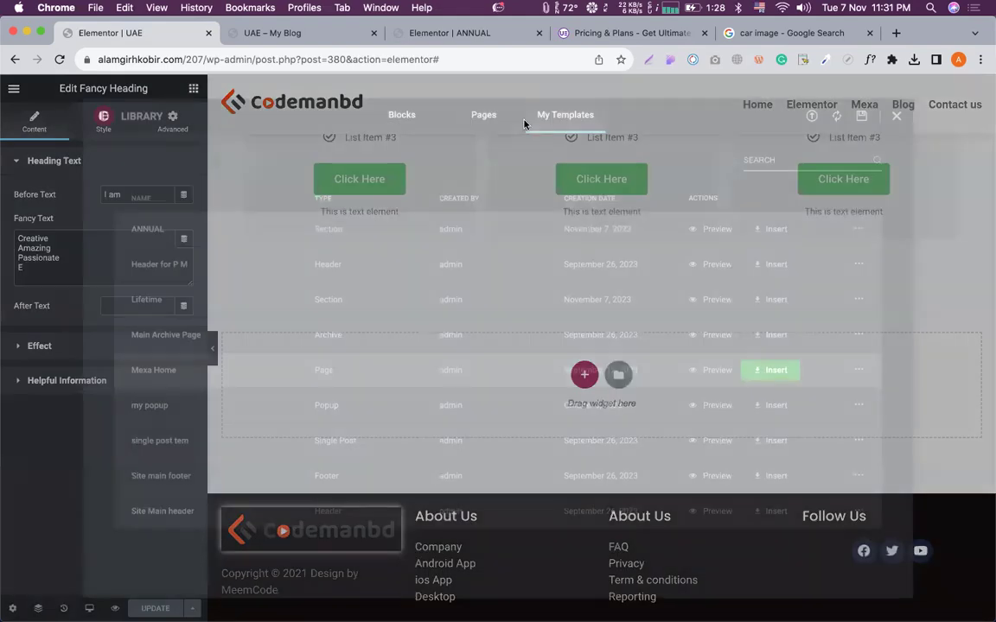
# Browse the Pages tab and insert the Law Firm services page template.
pyautogui.click(484, 116)
pyautogui.scroll(-3, 535, 307)
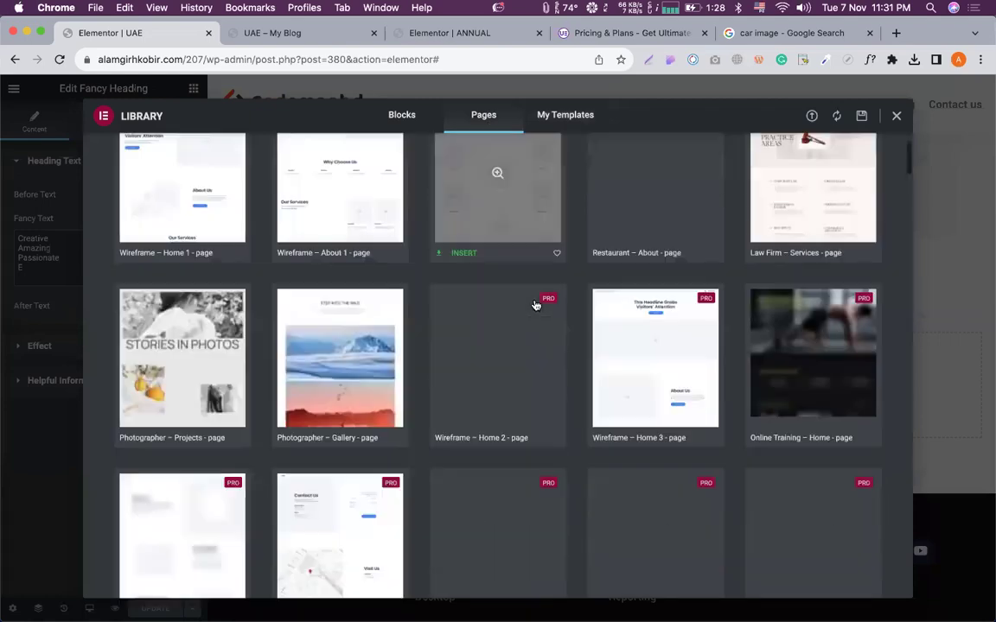
pyautogui.scroll(1, 545, 312)
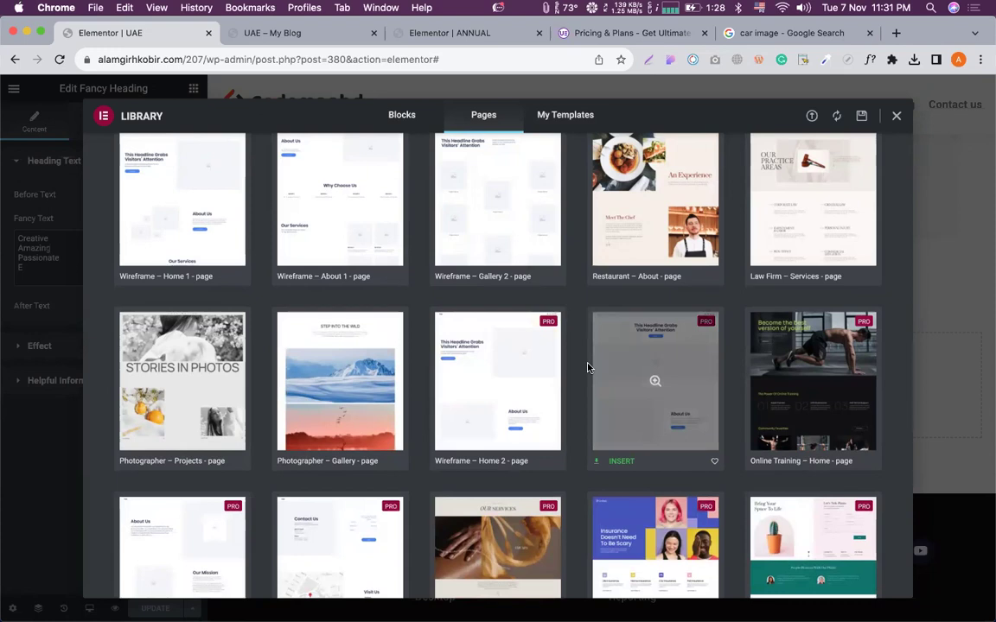
pyautogui.scroll(1, 596, 370)
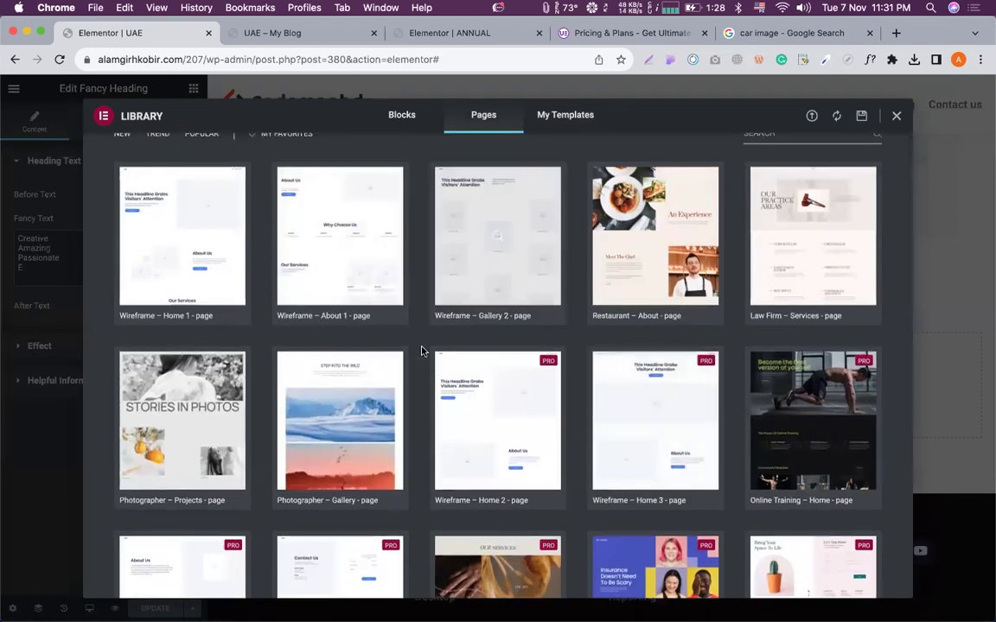
pyautogui.scroll(-1, 427, 350)
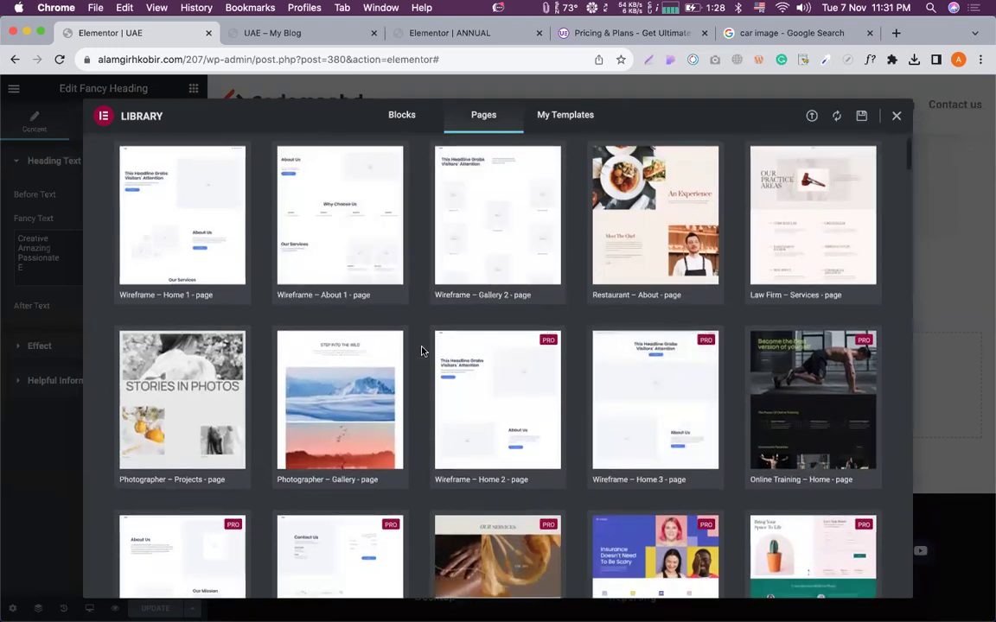
pyautogui.click(757, 294)
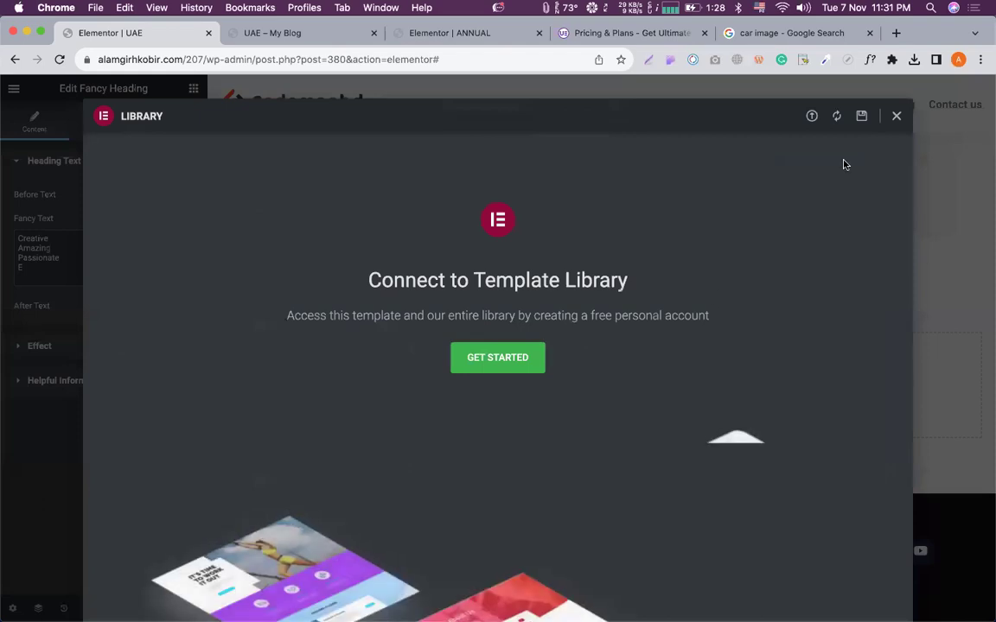
# Start connecting to the Template Library, choose email sign-in and enter the account e-mail.
pyautogui.click(497, 371)
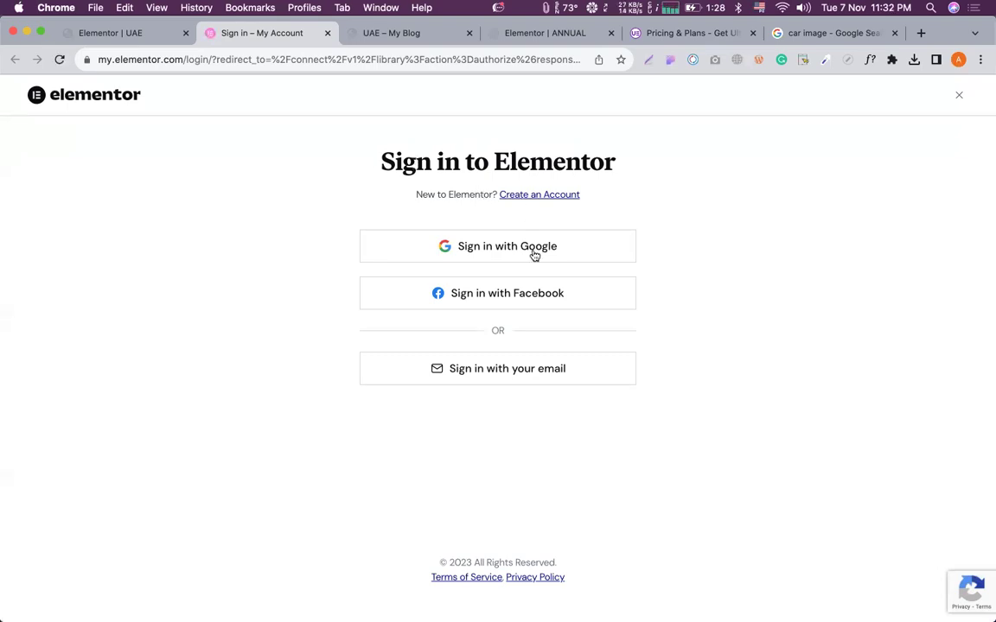
pyautogui.click(492, 369)
pyautogui.click(516, 297)
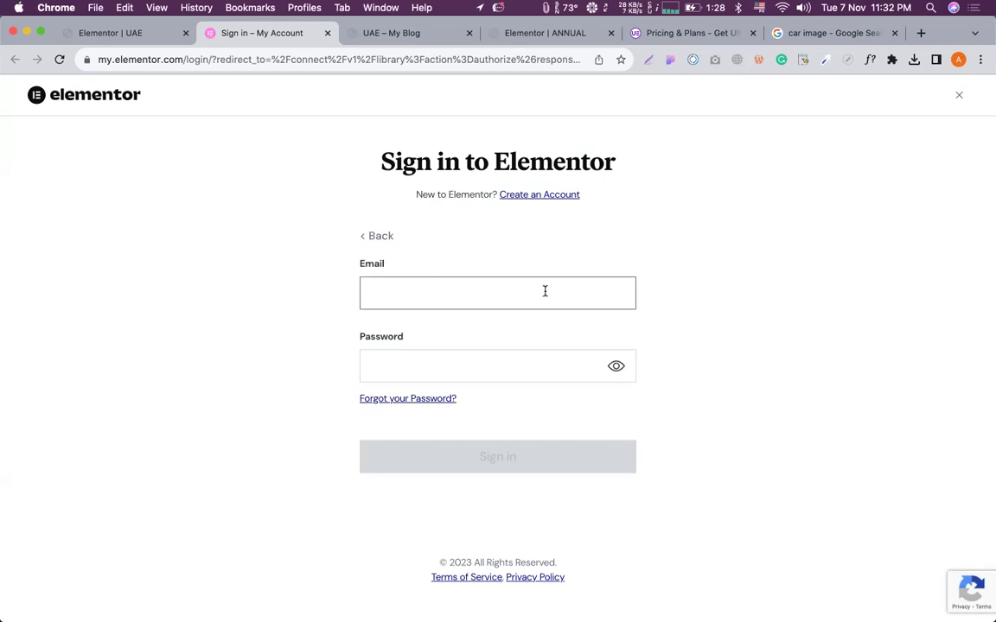
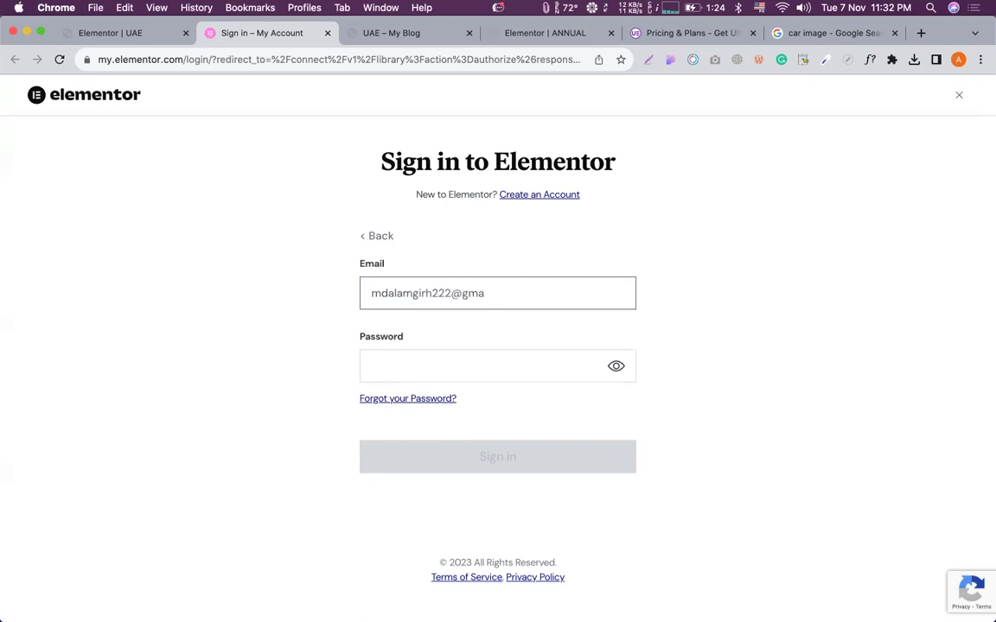
# Enter and submit the account password, retype it after the error, then return to the editor.
pyautogui.click(484, 365)
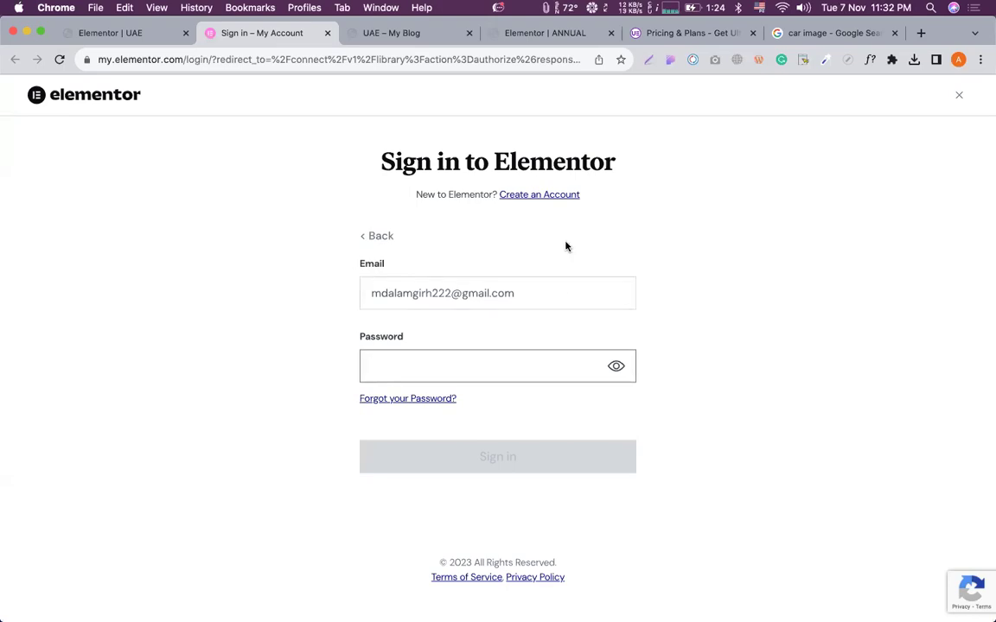
pyautogui.write('•')
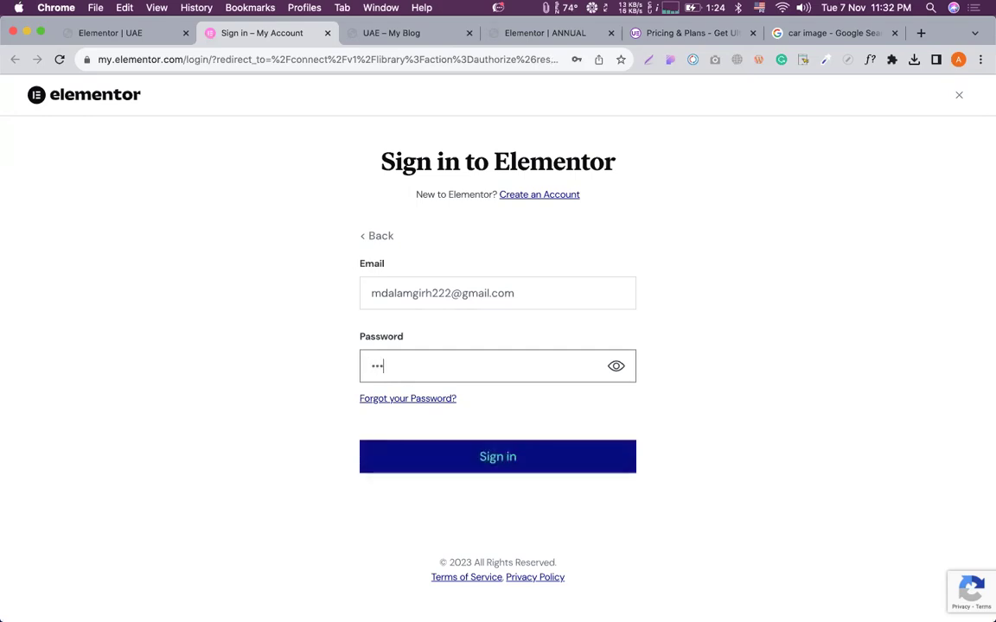
pyautogui.press('BackSpace')
pyautogui.press('BackSpace')
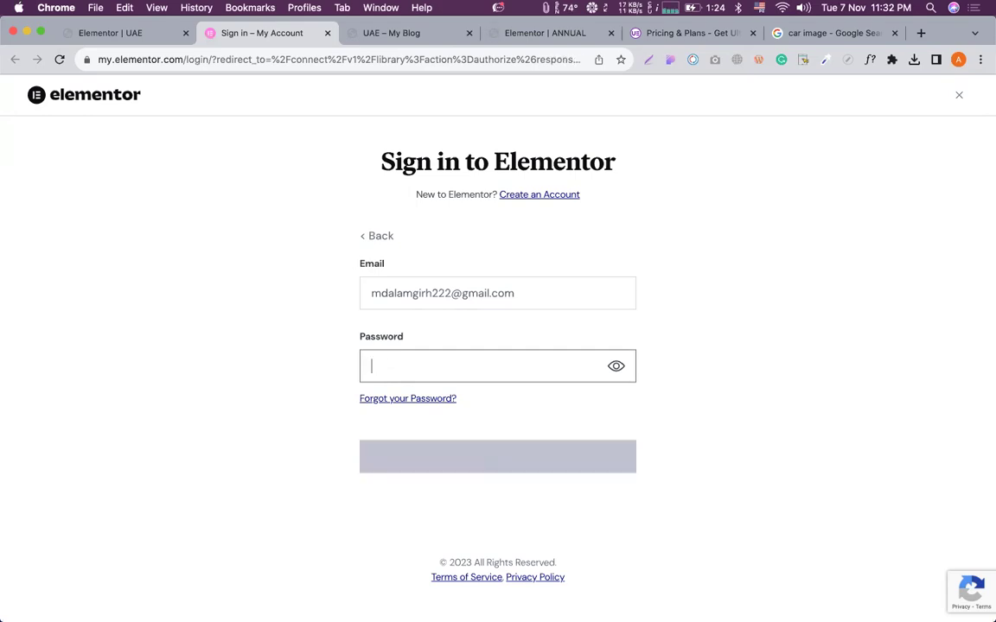
pyautogui.write('••••••')
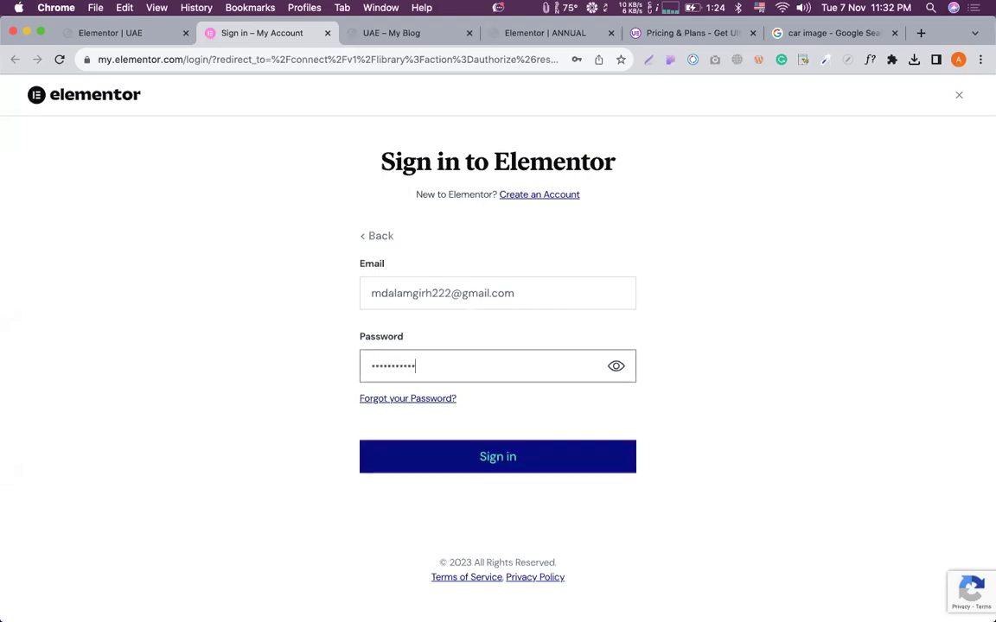
pyautogui.press('Return')
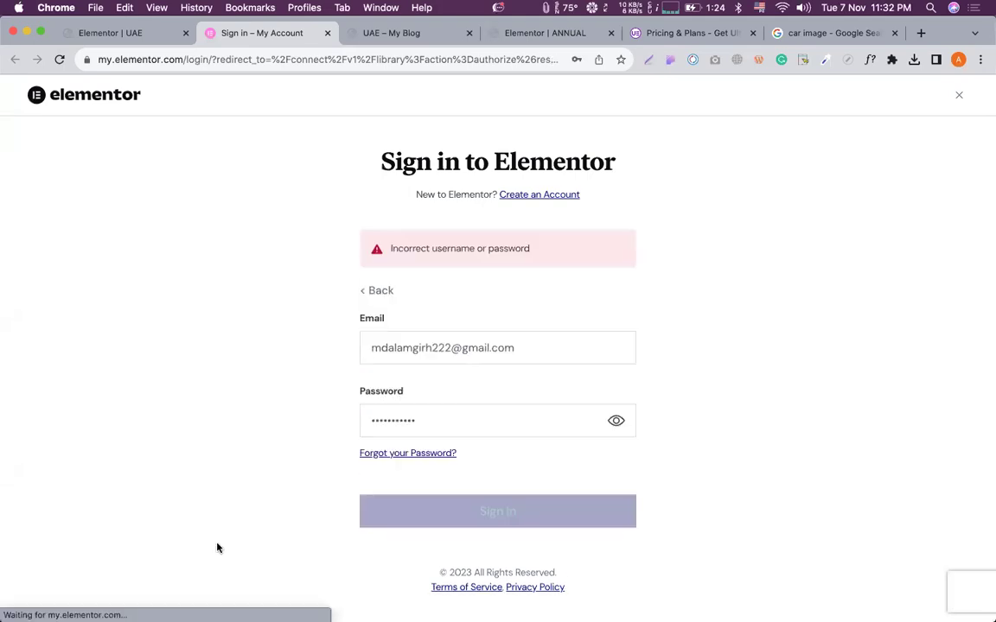
pyautogui.doubleClick(433, 418)
pyautogui.write('••••••••••')
pyautogui.press('Return')
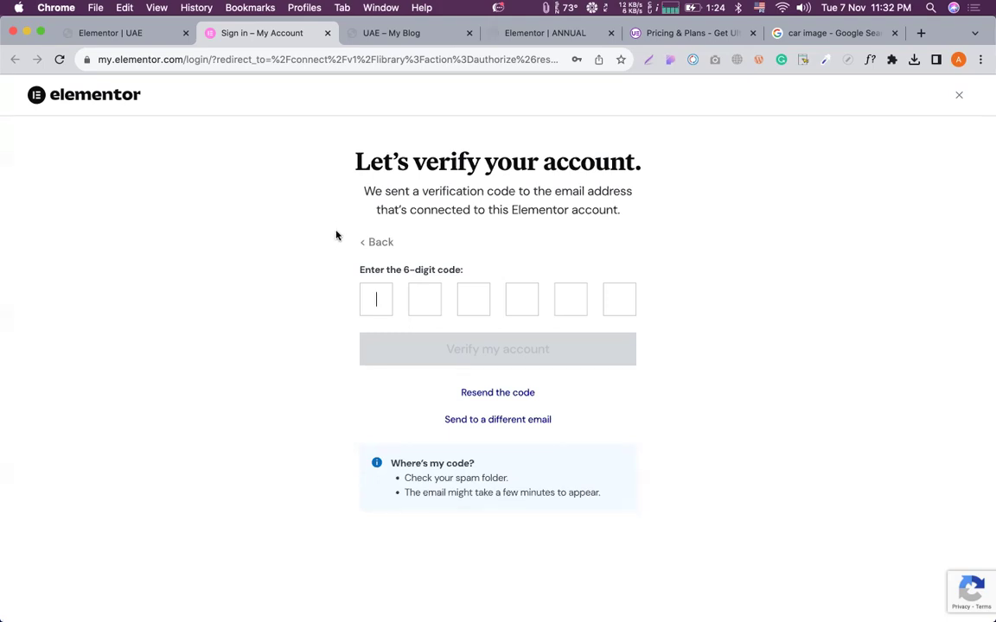
pyautogui.click(124, 38)
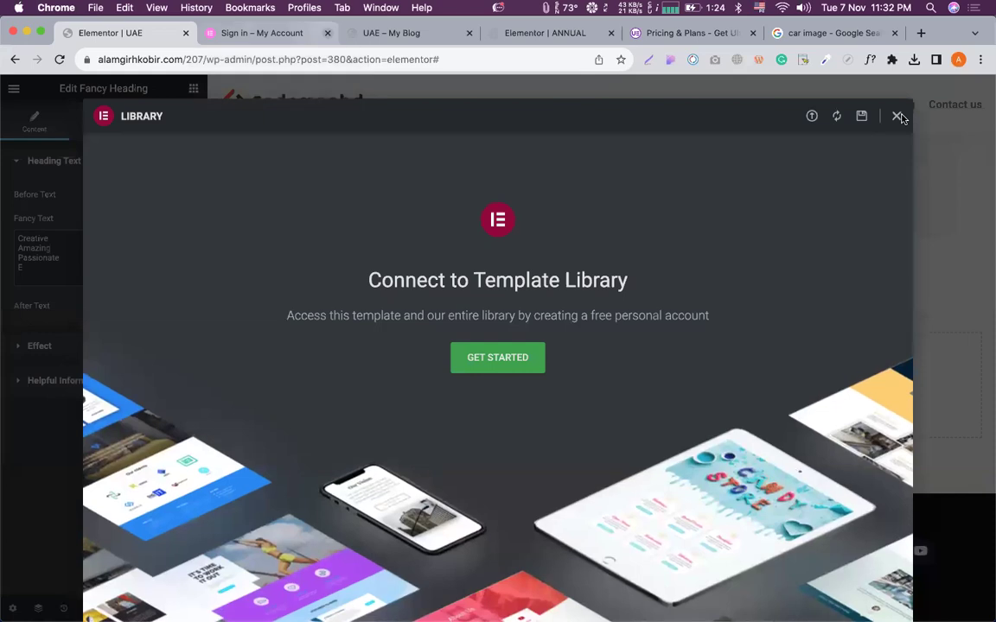
# Close the Library, add a one-column section and drag a Price Table in via search 'pri'.
pyautogui.press('Escape')
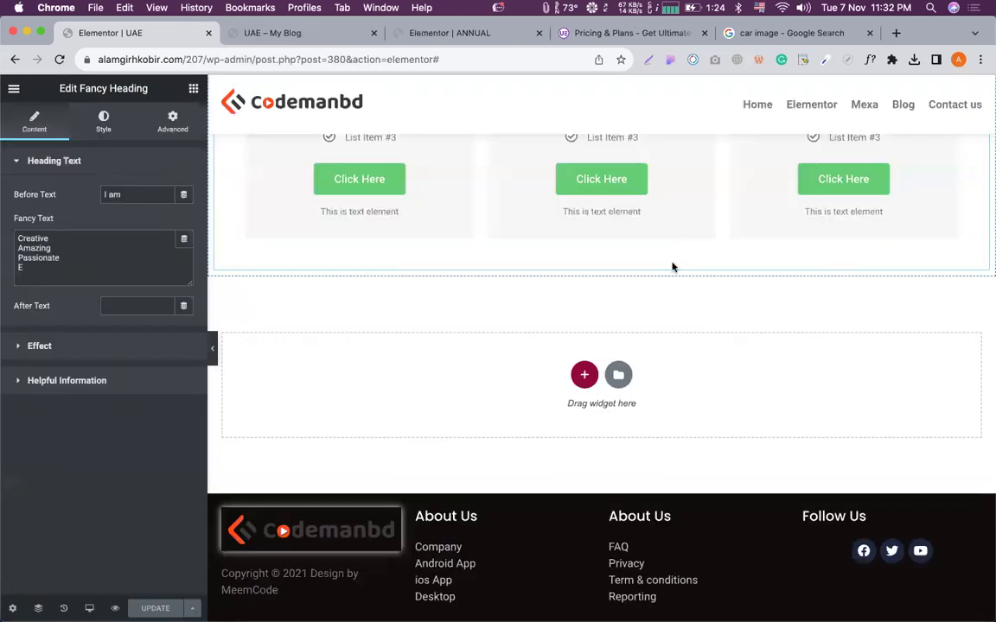
pyautogui.scroll(3, 657, 259)
pyautogui.scroll(-3, 623, 268)
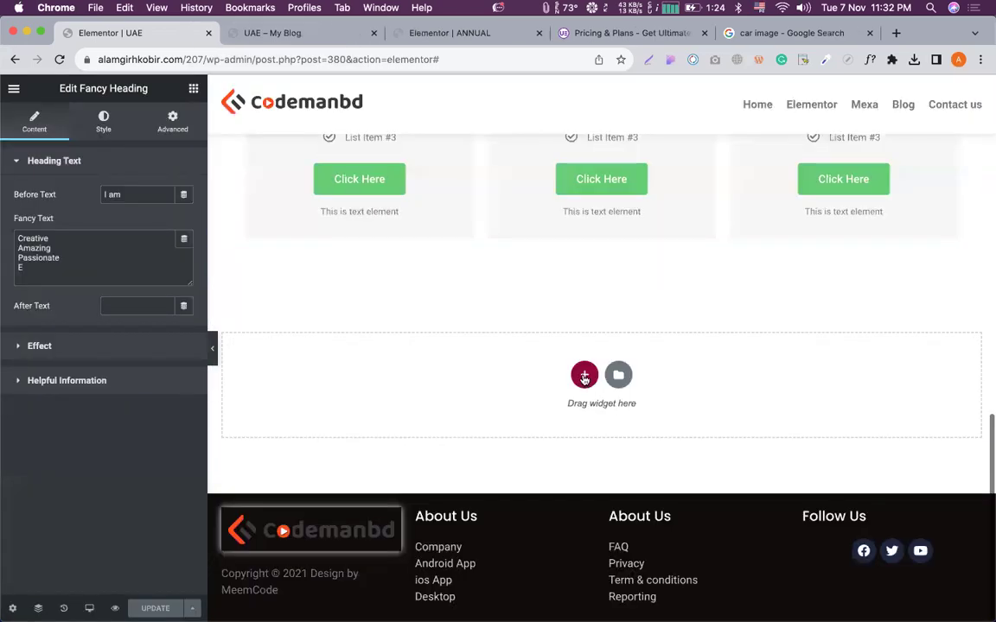
pyautogui.click(582, 373)
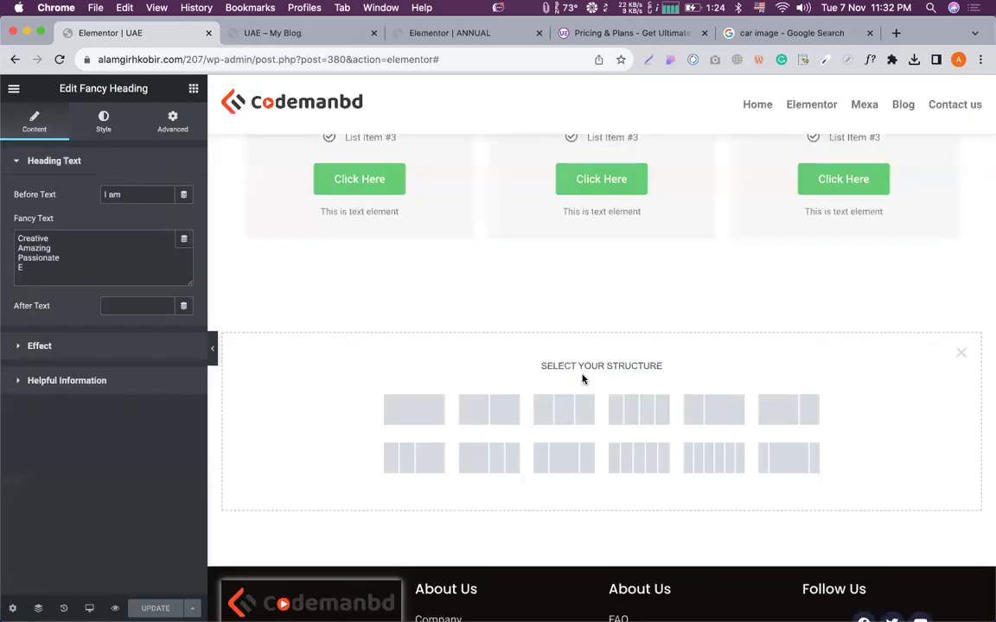
pyautogui.click(393, 420)
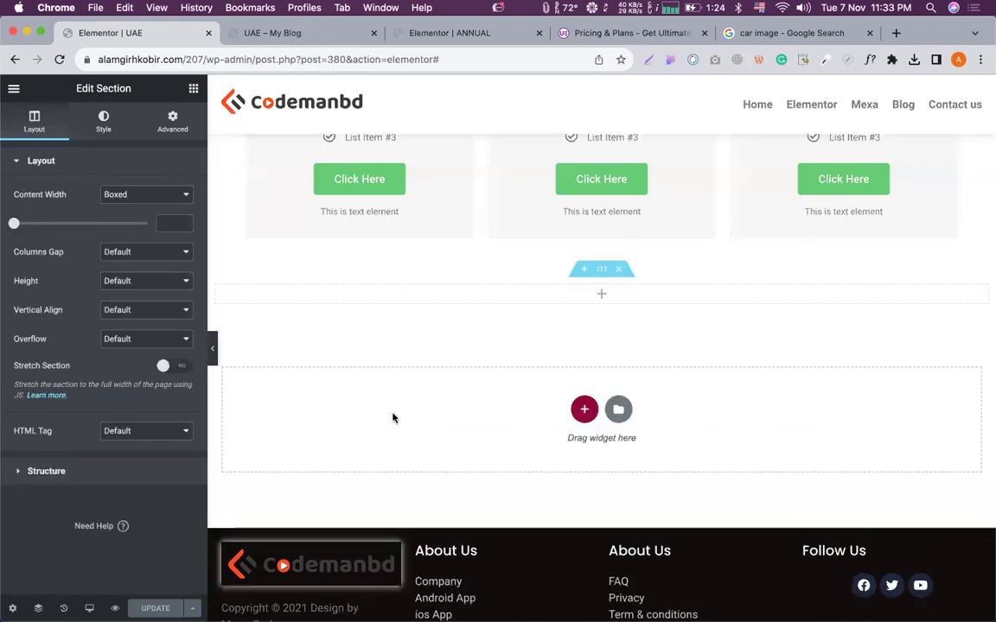
pyautogui.click(598, 294)
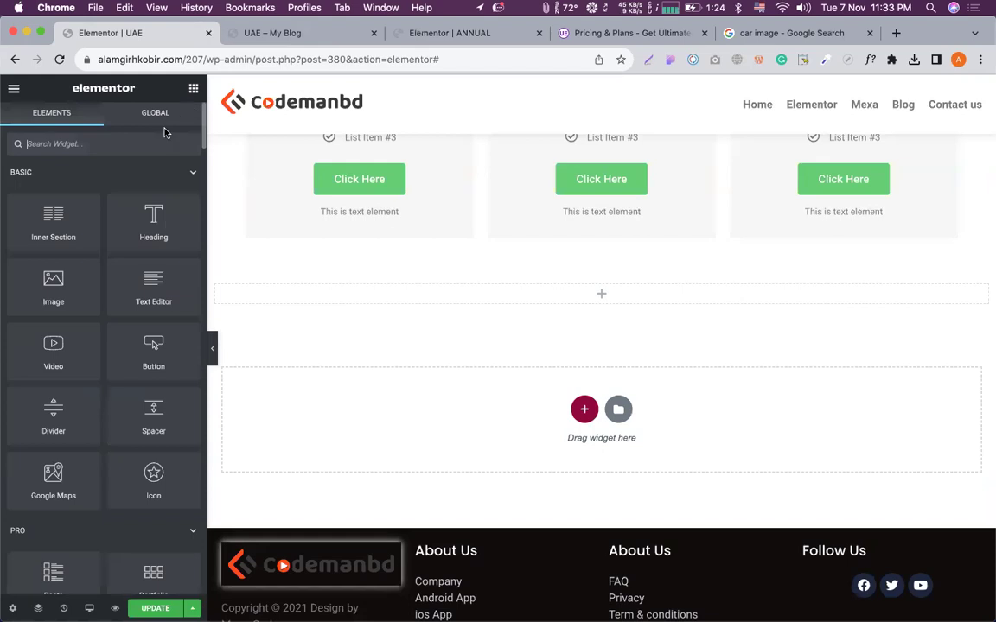
pyautogui.write('pro')
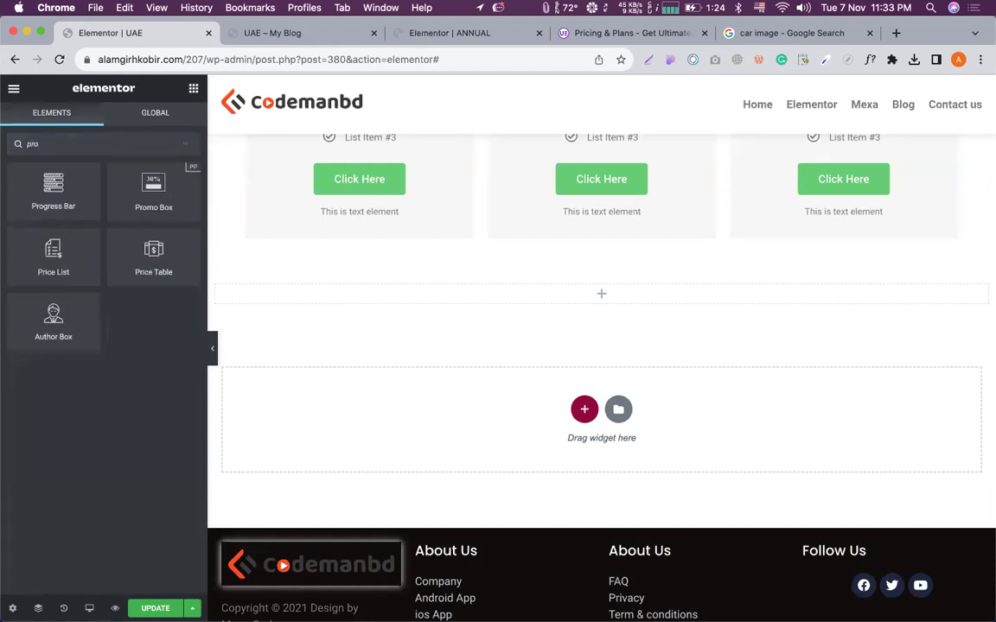
pyautogui.press('BackSpace')
pyautogui.write('i')
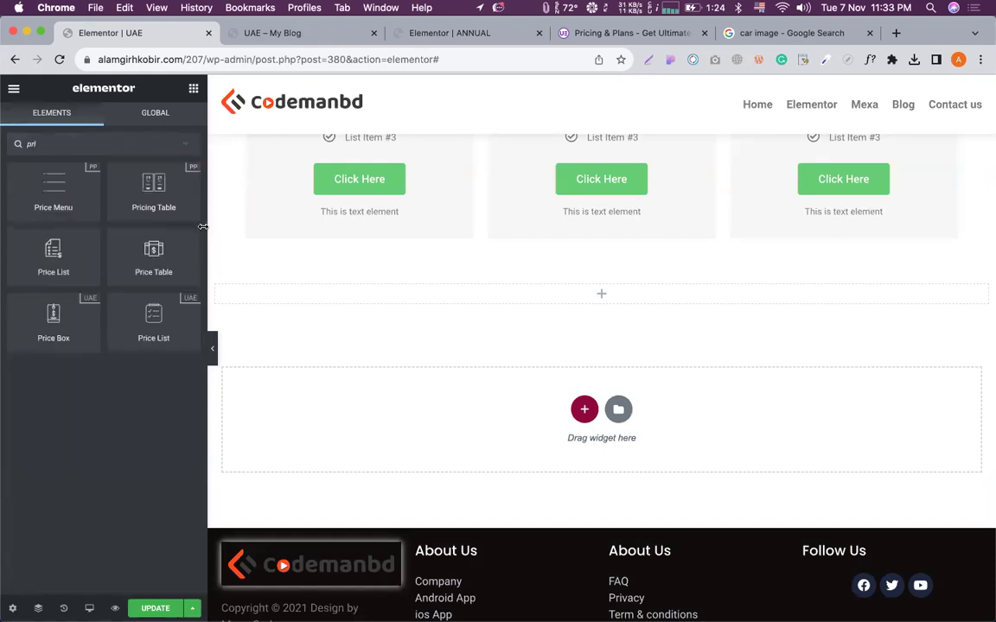
pyautogui.moveTo(153, 255); pyautogui.dragTo(591, 290)
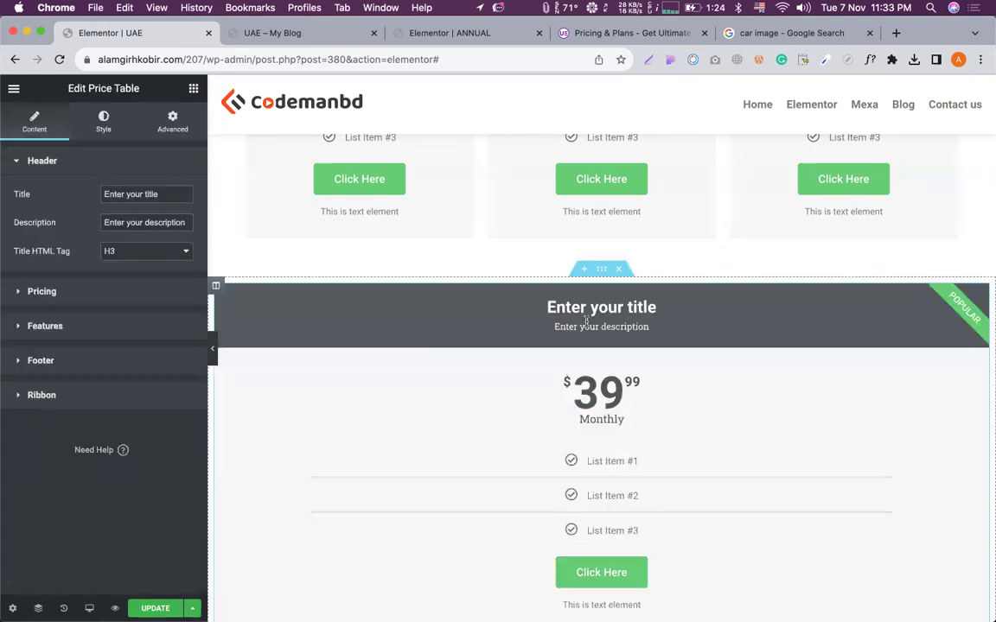
# Open the price table's Features and expand List Item #2, selecting its text.
pyautogui.scroll(-5, 597, 294)
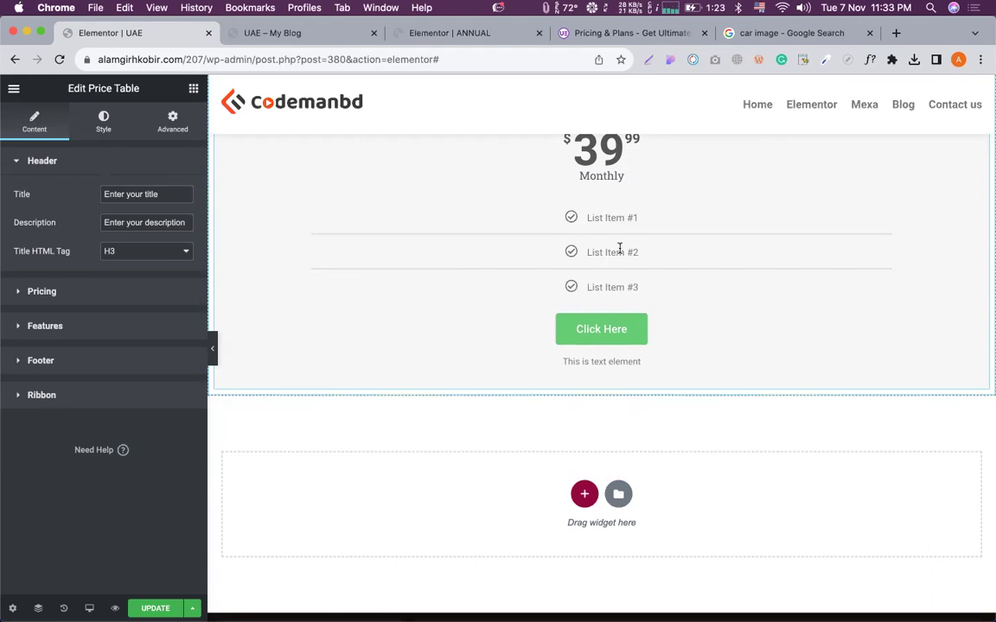
pyautogui.click(76, 326)
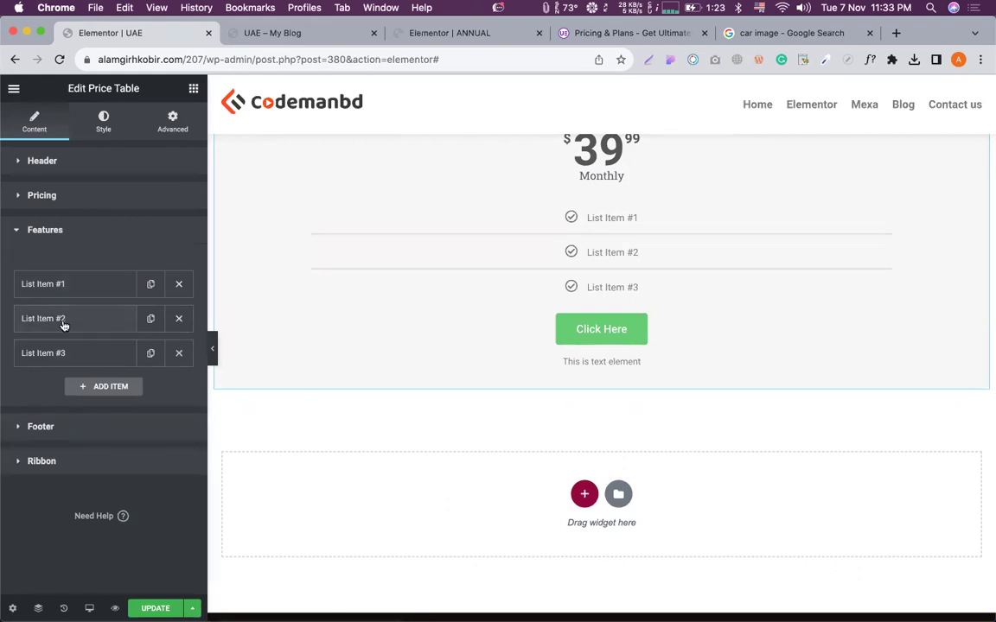
pyautogui.click(62, 322)
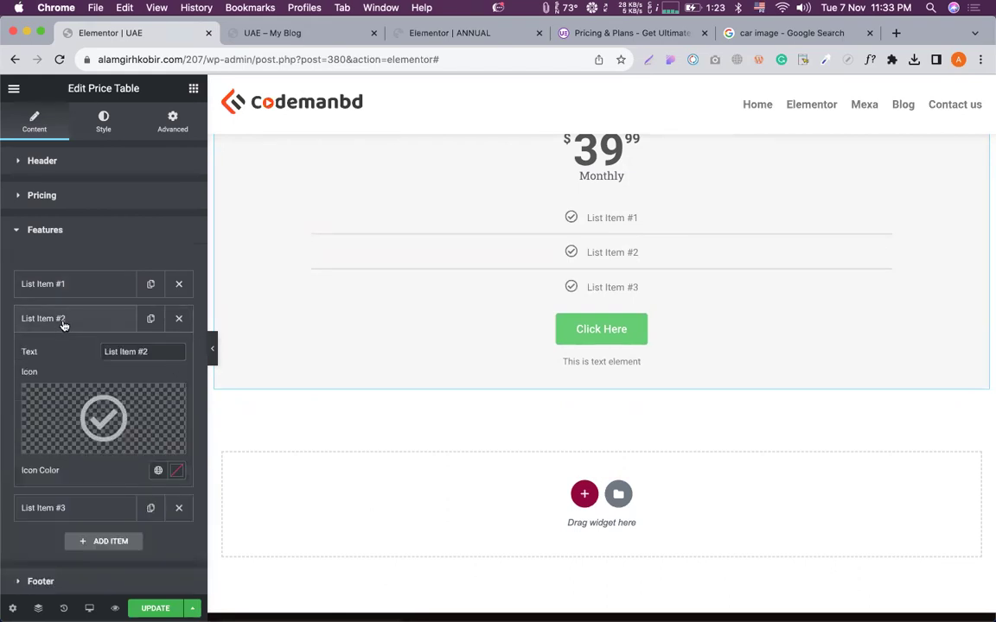
pyautogui.tripleClick(132, 349)
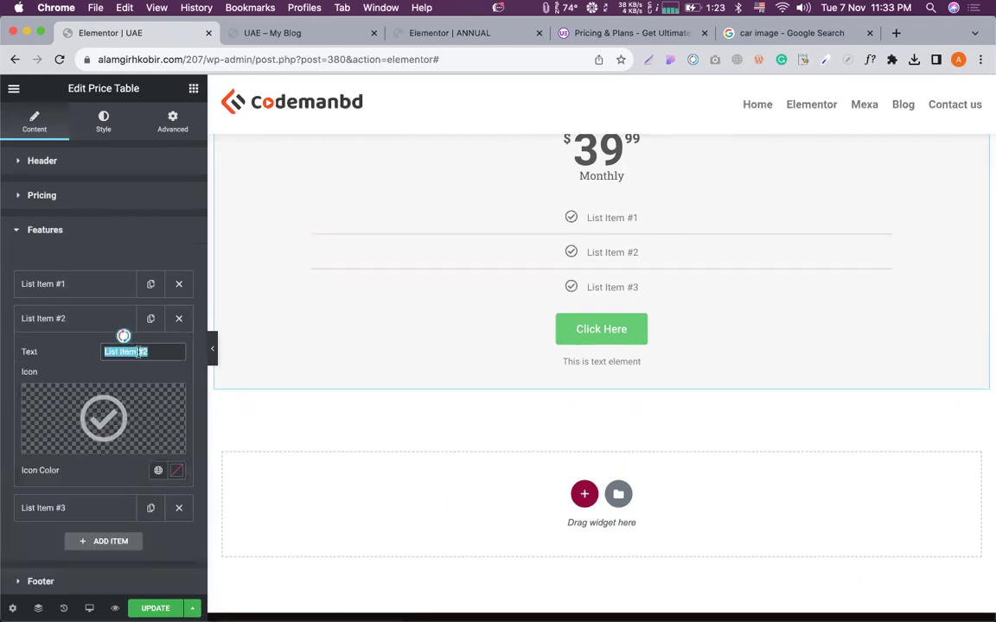
pyautogui.click(67, 360)
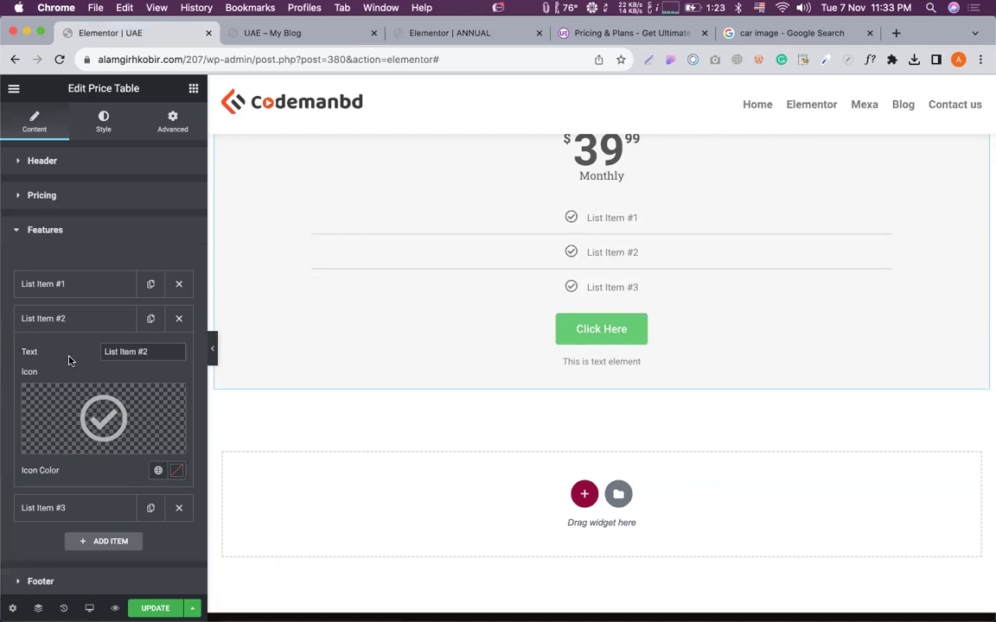
pyautogui.scroll(-4, 604, 265)
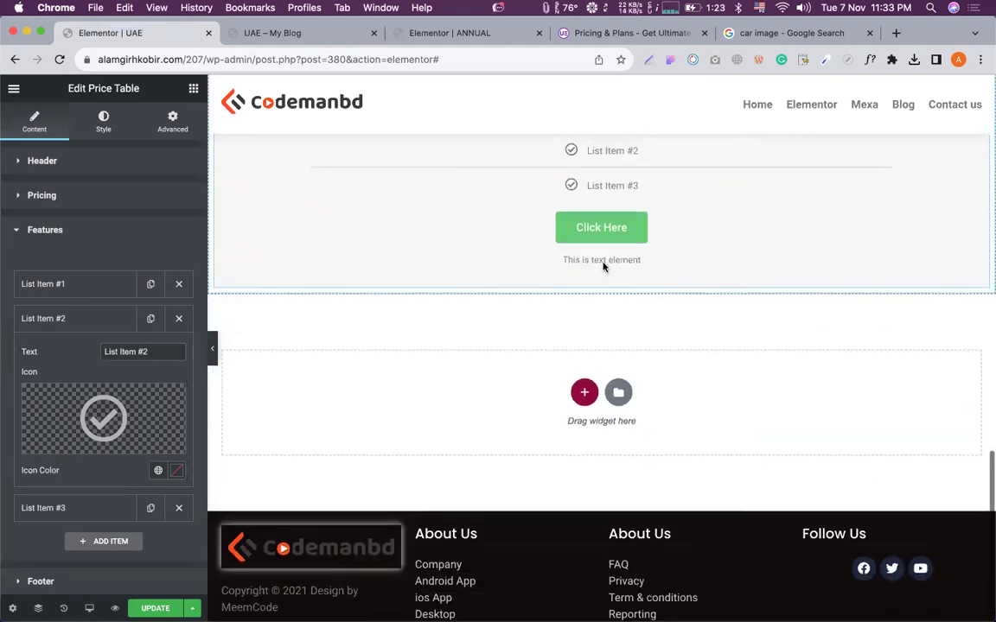
# Add a single-column section below the price table containing an Image widget.
pyautogui.click(584, 311)
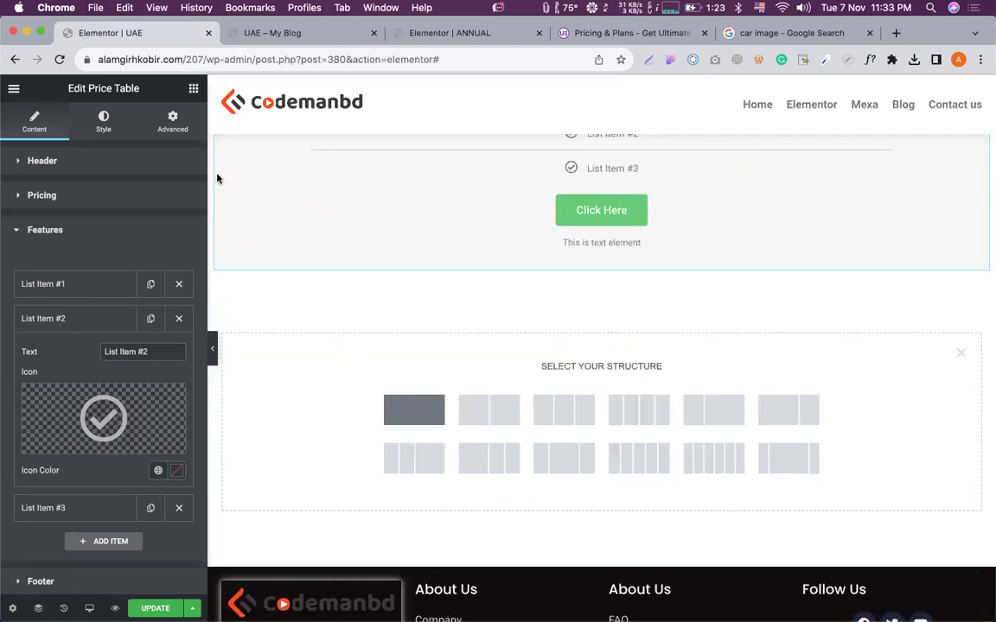
pyautogui.click(416, 431)
pyautogui.click(194, 88)
pyautogui.moveTo(54, 285); pyautogui.dragTo(657, 305)
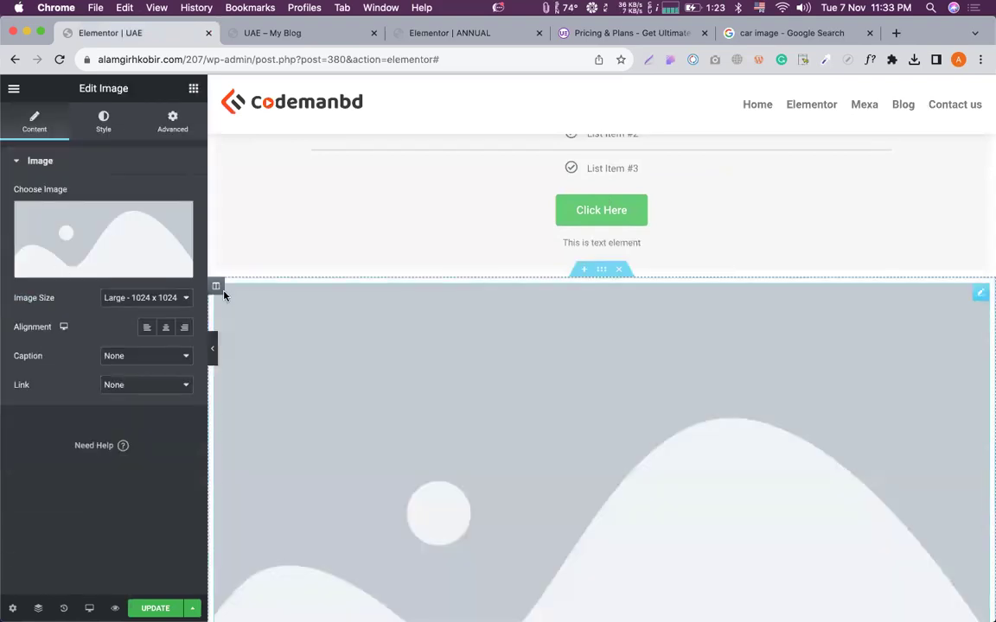
# Insert the blue car picture from the media library and right-click the section handle.
pyautogui.click(79, 227)
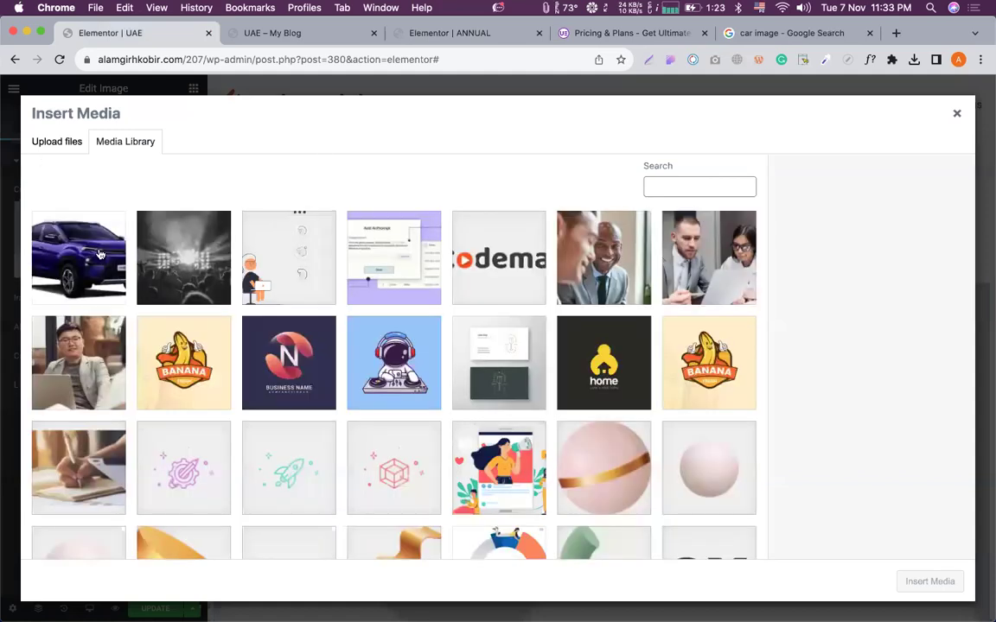
pyautogui.click(99, 254)
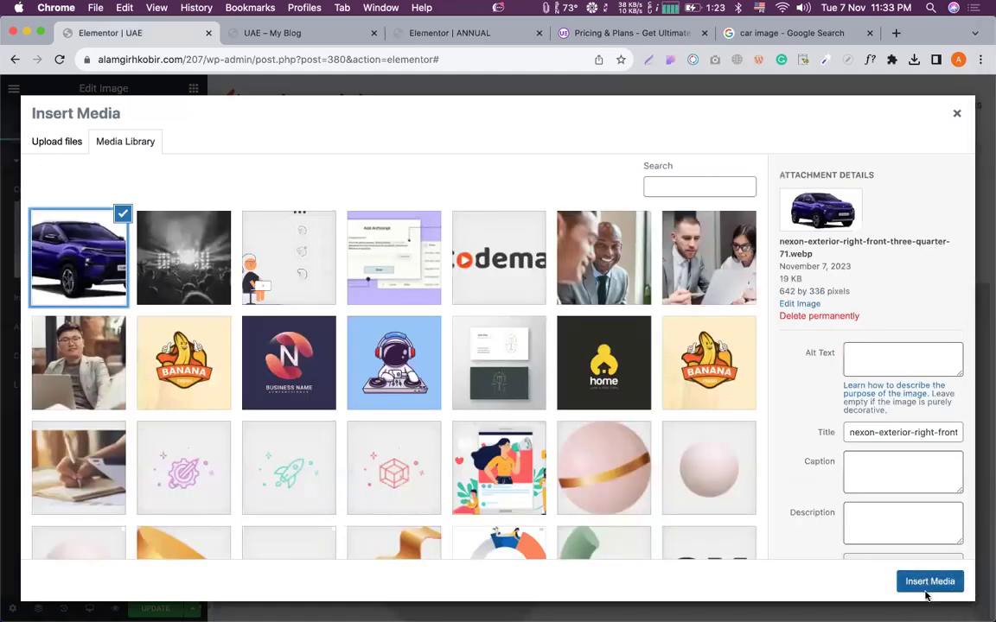
pyautogui.click(929, 581)
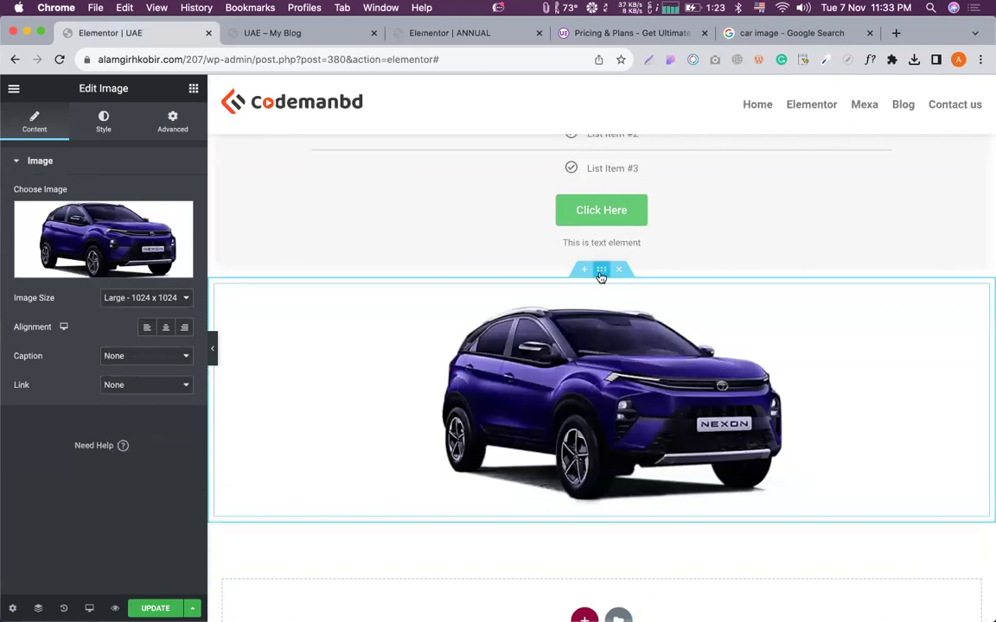
pyautogui.click(601, 271)
pyautogui.rightClick(601, 275)
# Save the section as a template named 'car img tem' and close the Library.
pyautogui.click(659, 421)
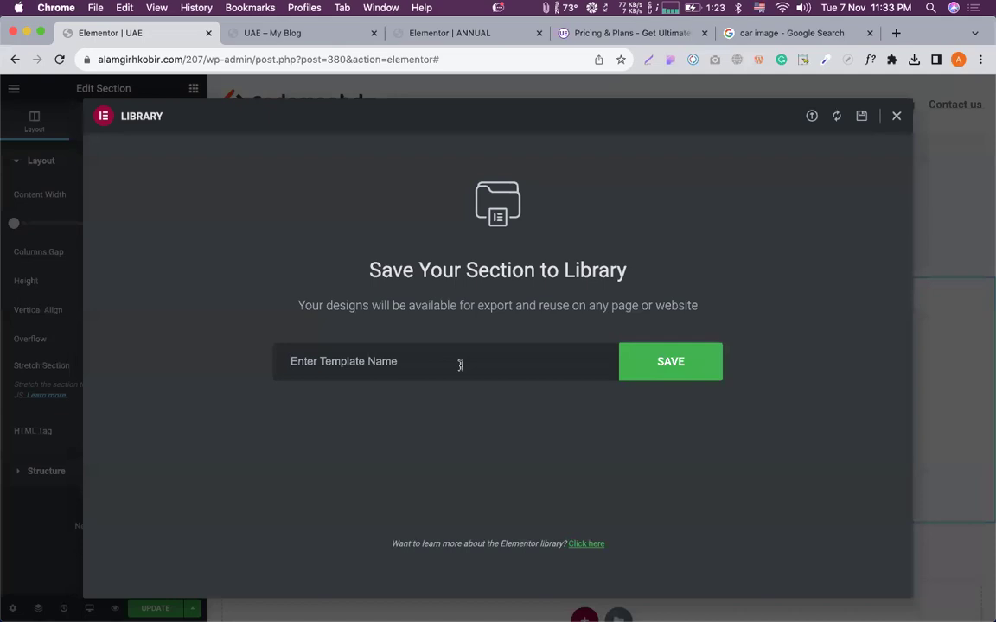
pyautogui.write('car img ')
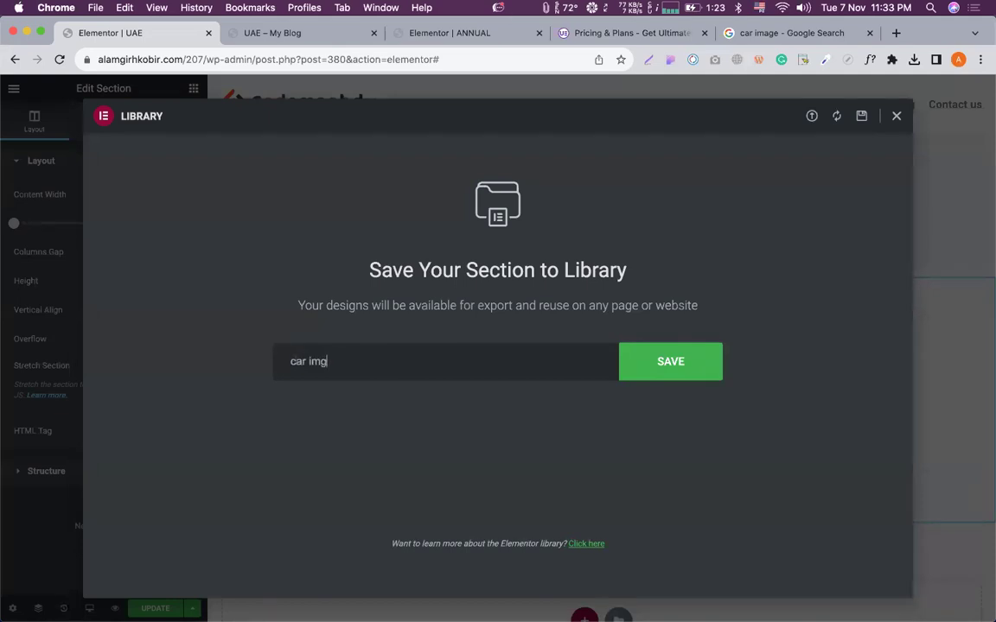
pyautogui.write('tem')
pyautogui.press('Return')
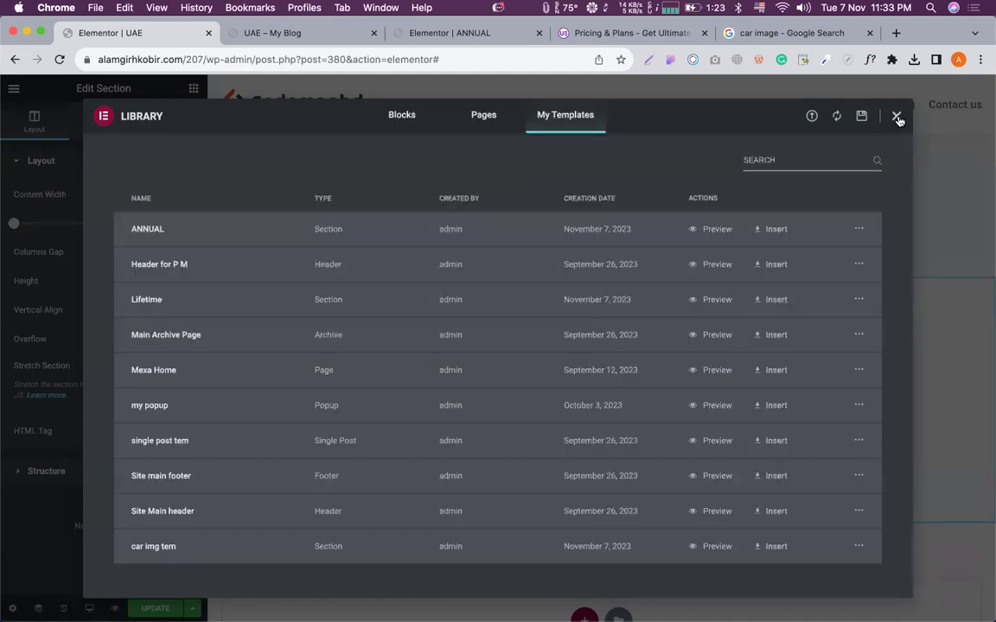
pyautogui.click(896, 117)
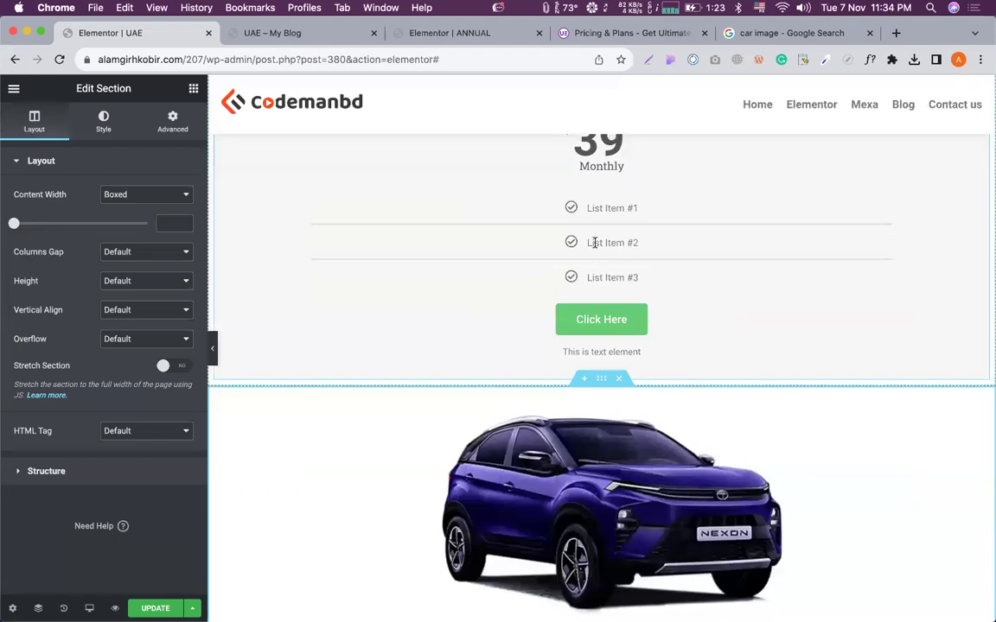
# Select the price table and expand its feature items.
pyautogui.click(595, 243)
pyautogui.click(37, 333)
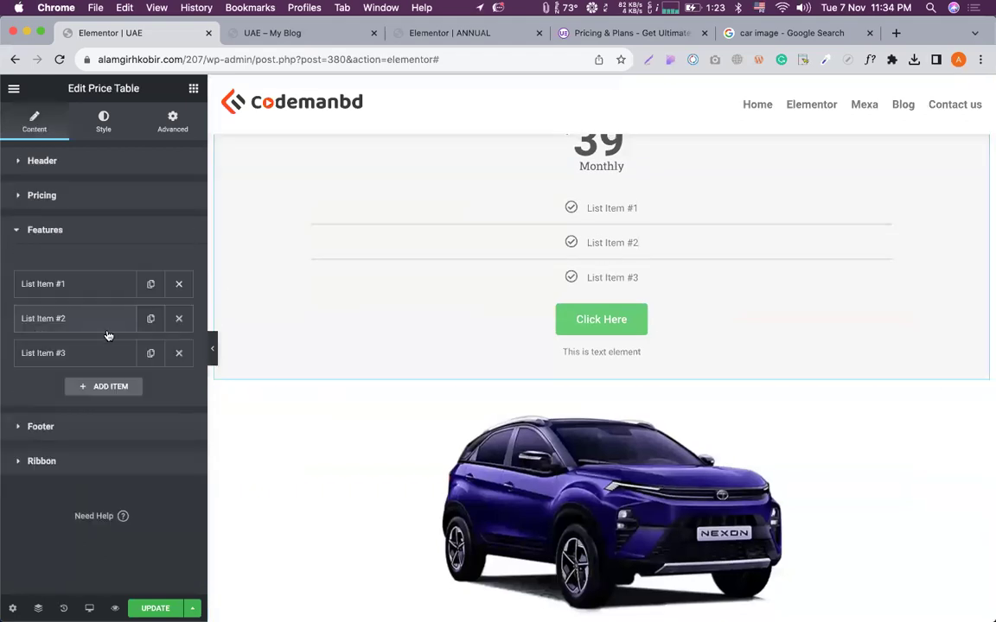
pyautogui.scroll(10, 424, 299)
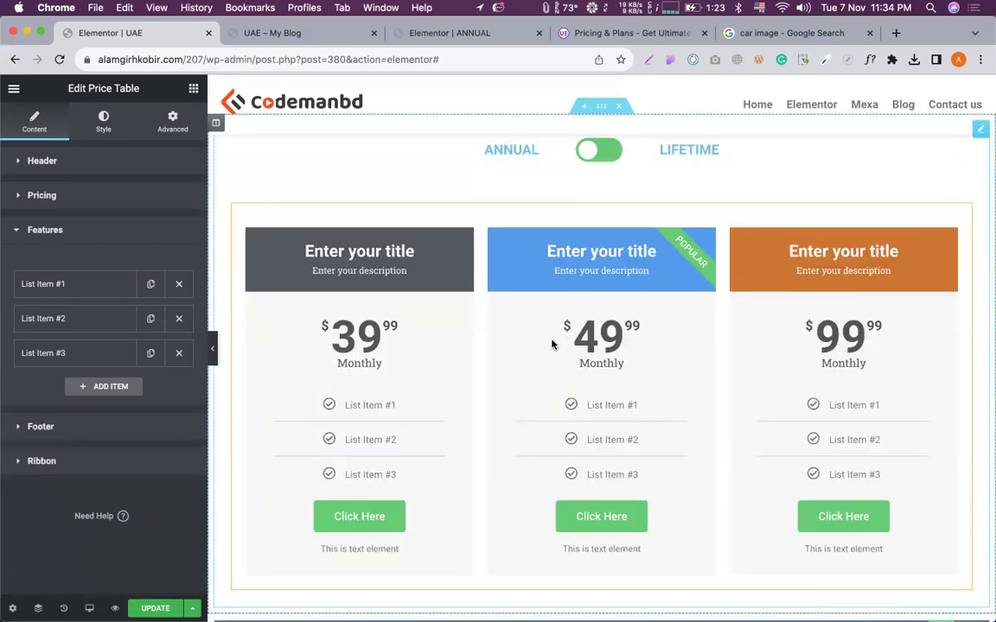
pyautogui.scroll(-5, 551, 344)
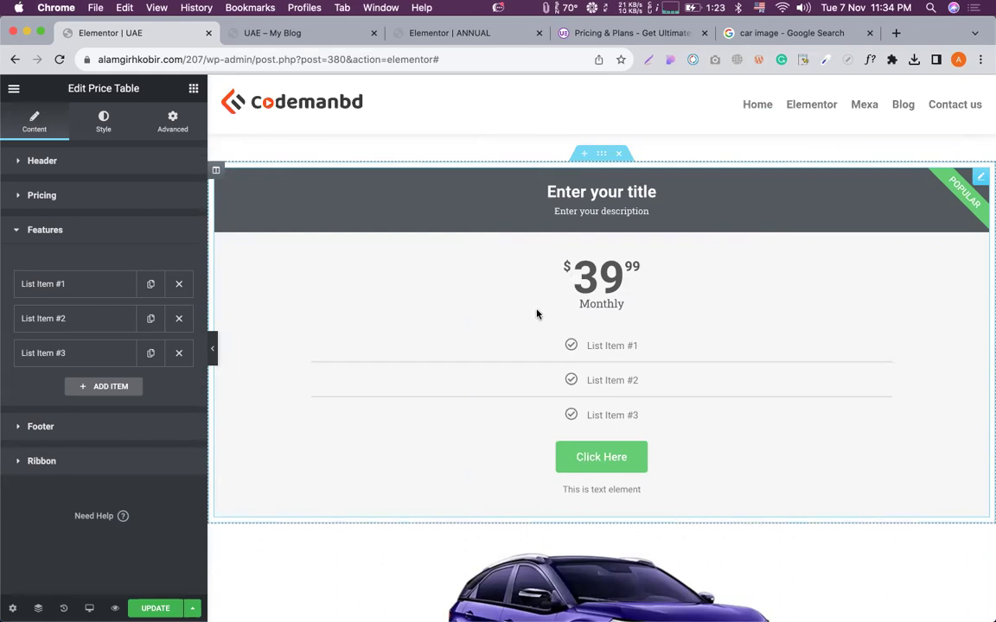
# In wp-admin Saved Templates, copy the car img tem shortcode [elementor-template id="408"], then return to Elementor.
pyautogui.click(294, 35)
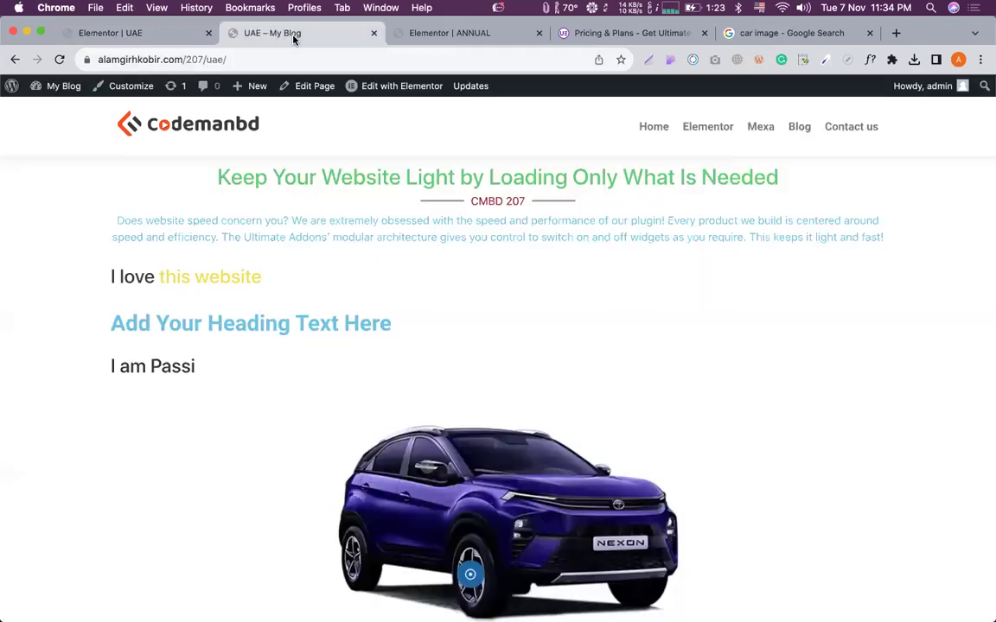
pyautogui.click(12, 87)
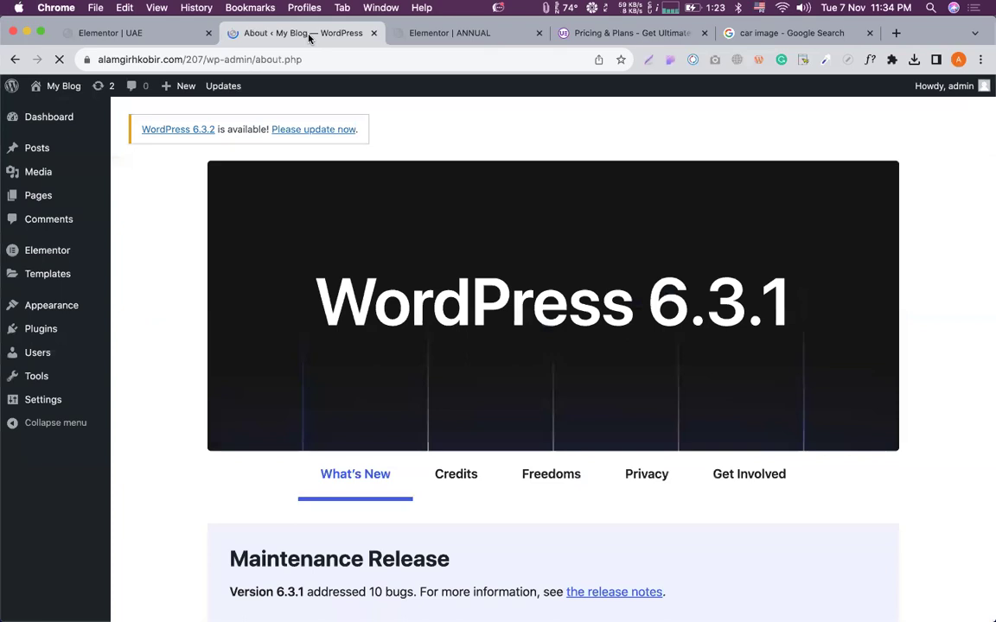
pyautogui.click(39, 273)
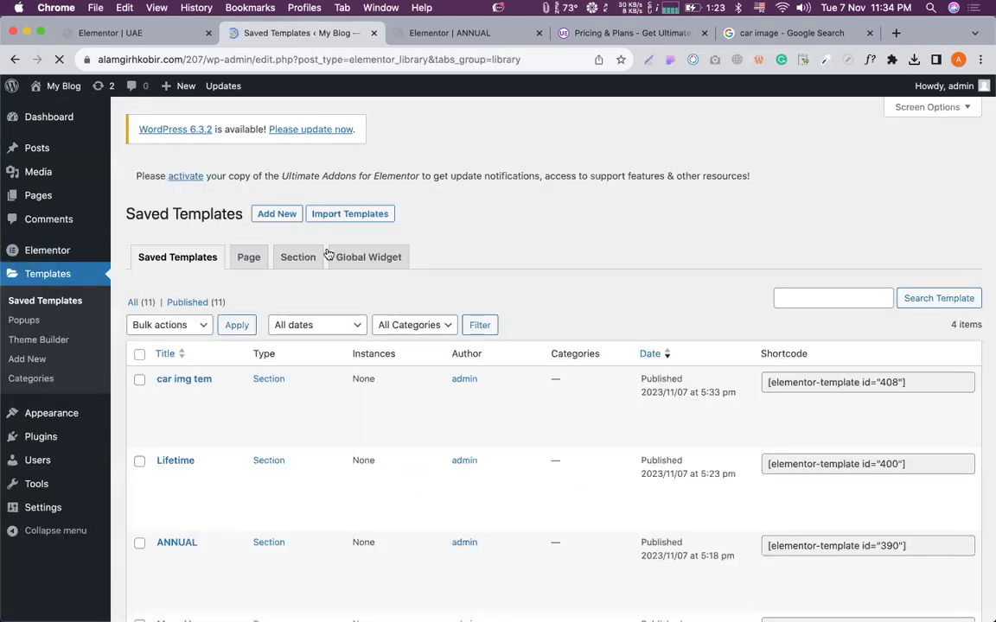
pyautogui.scroll(-3, 198, 320)
pyautogui.moveTo(183, 205)
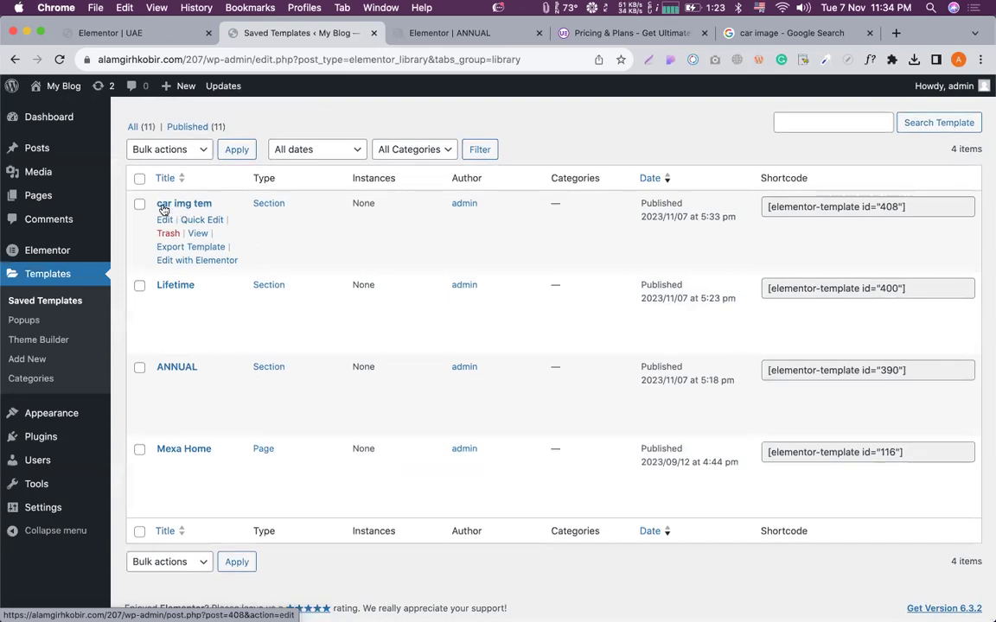
pyautogui.click(773, 212)
pyautogui.press('super+c')
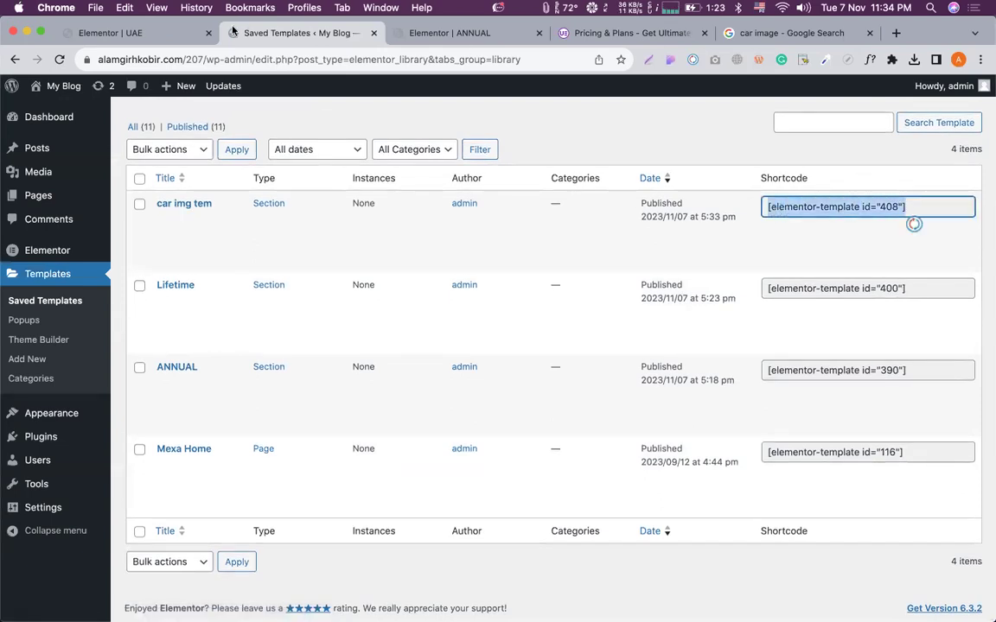
pyautogui.click(155, 33)
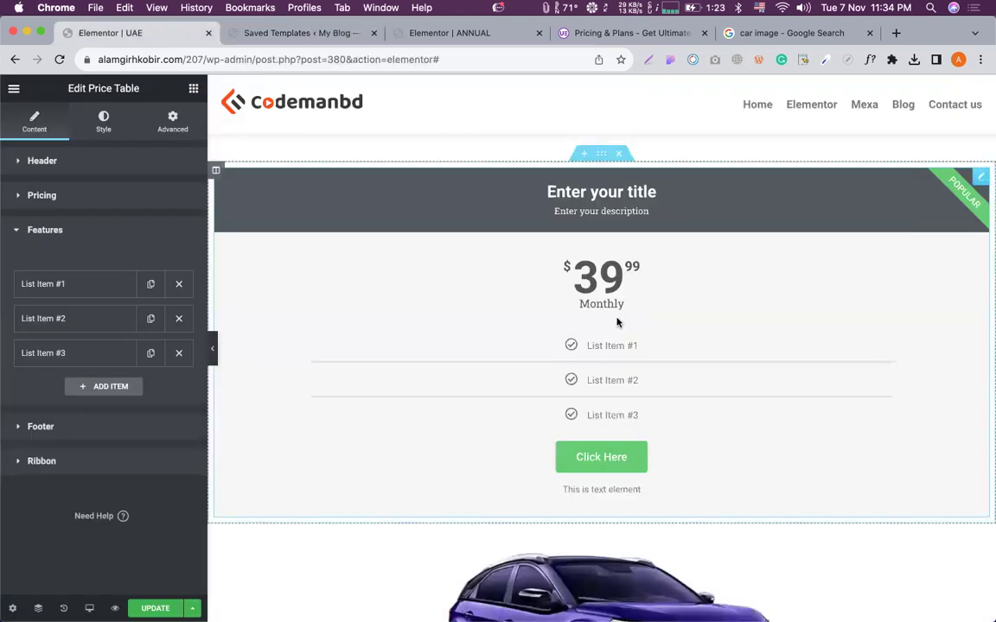
# Replace List Item #2's text with [elementor-template id="408"], click Update, and switch to the preview.
pyautogui.scroll(-1, 617, 322)
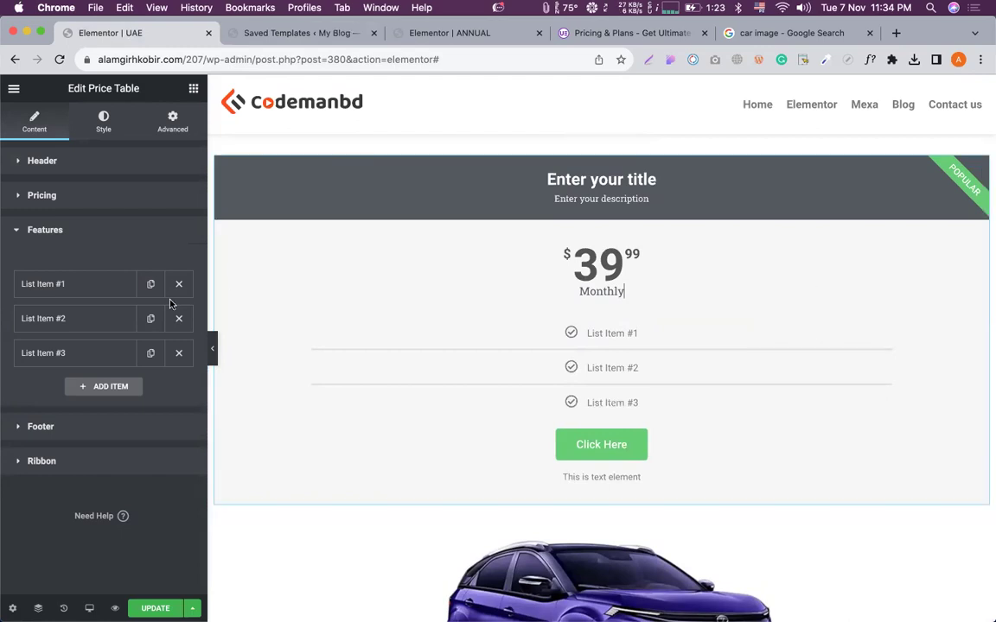
pyautogui.click(87, 317)
pyautogui.tripleClick(132, 351)
pyautogui.press('super+v')
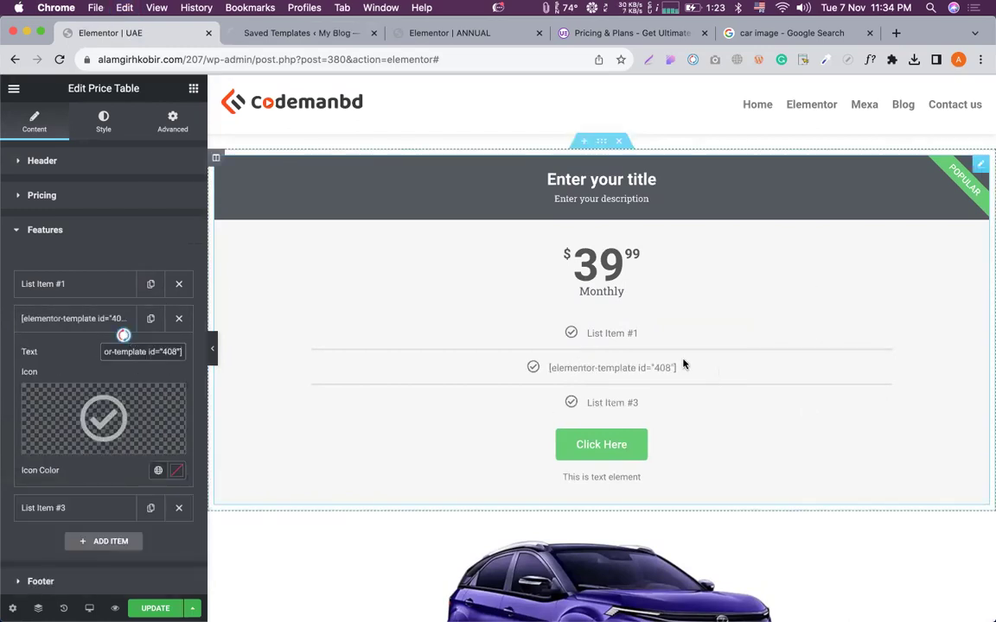
pyautogui.click(151, 609)
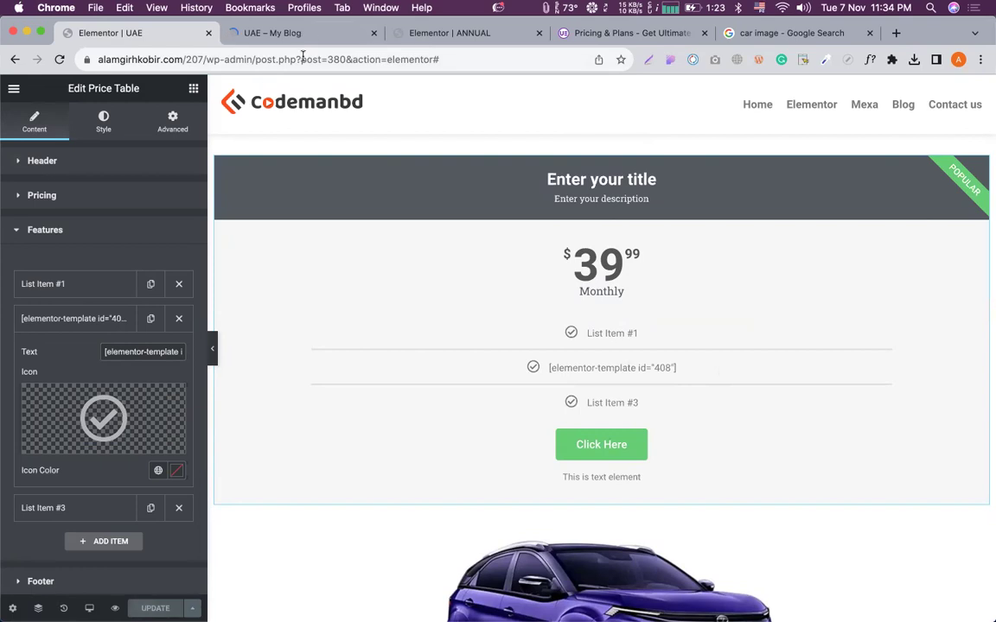
pyautogui.click(280, 35)
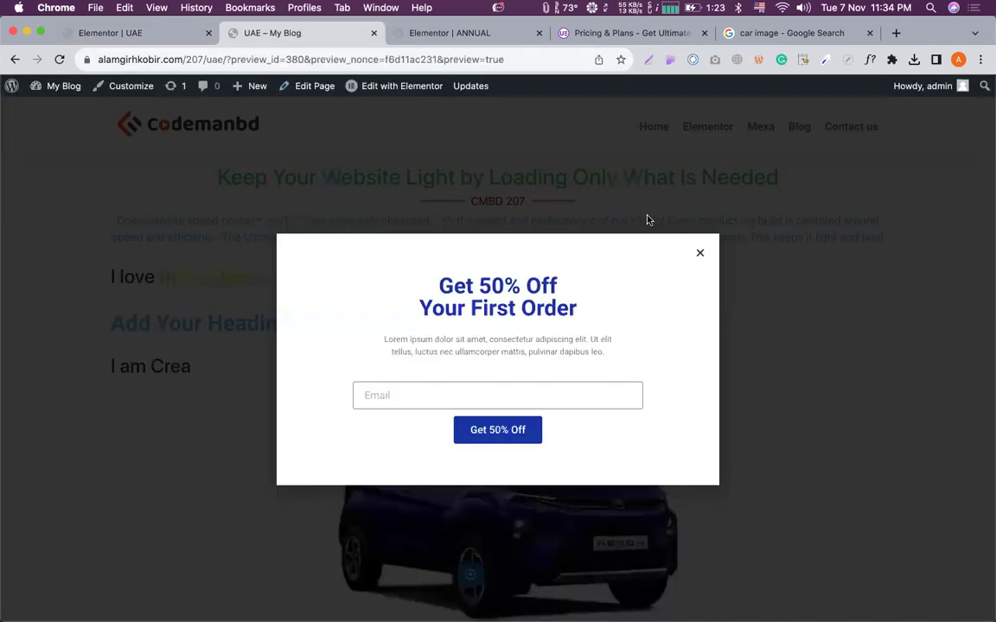
# Close the discount popup, scroll to confirm the car image inside the price table, then return to Elementor.
pyautogui.click(700, 252)
pyautogui.scroll(-5, 528, 321)
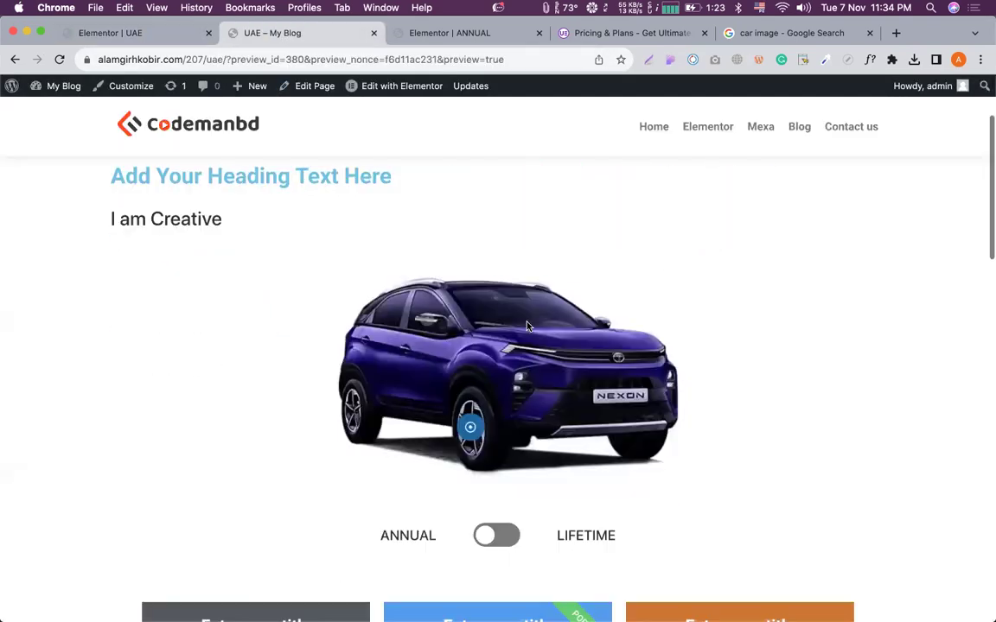
pyautogui.scroll(-10, 527, 326)
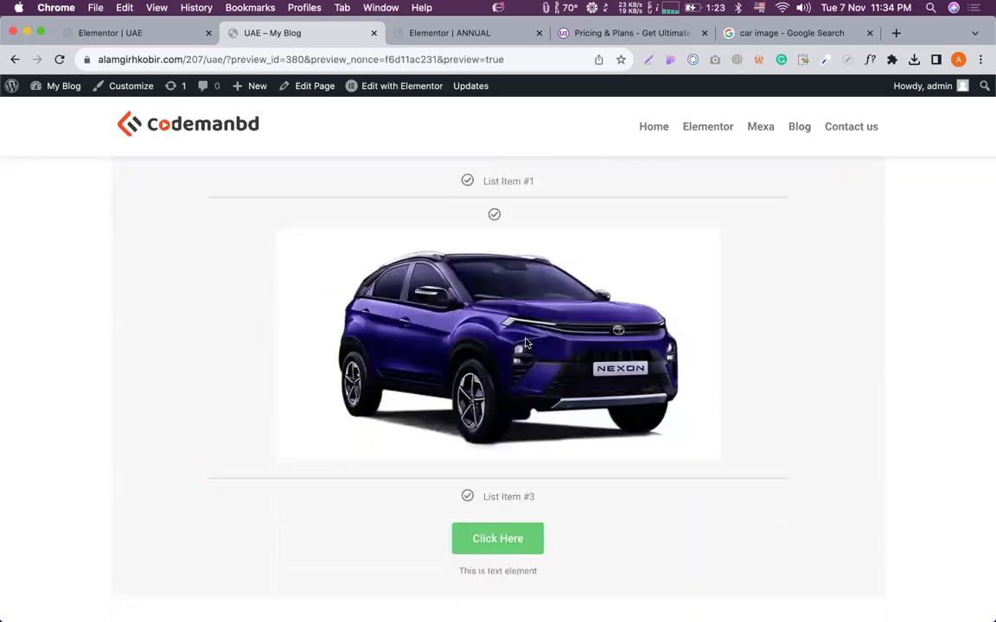
pyautogui.scroll(-2, 526, 307)
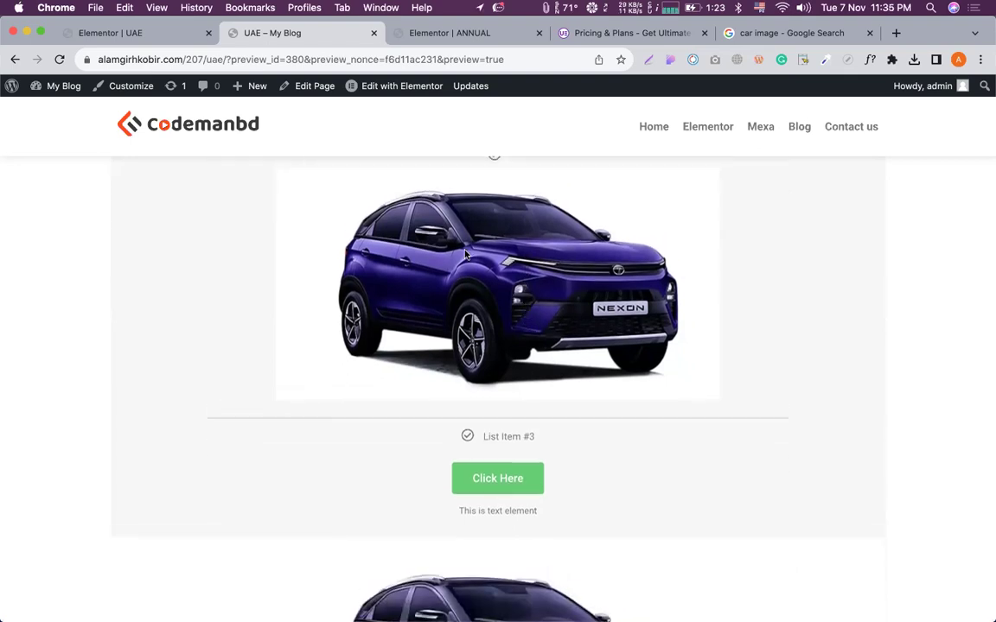
pyautogui.moveTo(505, 299); pyautogui.dragTo(535, 347)
pyautogui.scroll(-2, 544, 298)
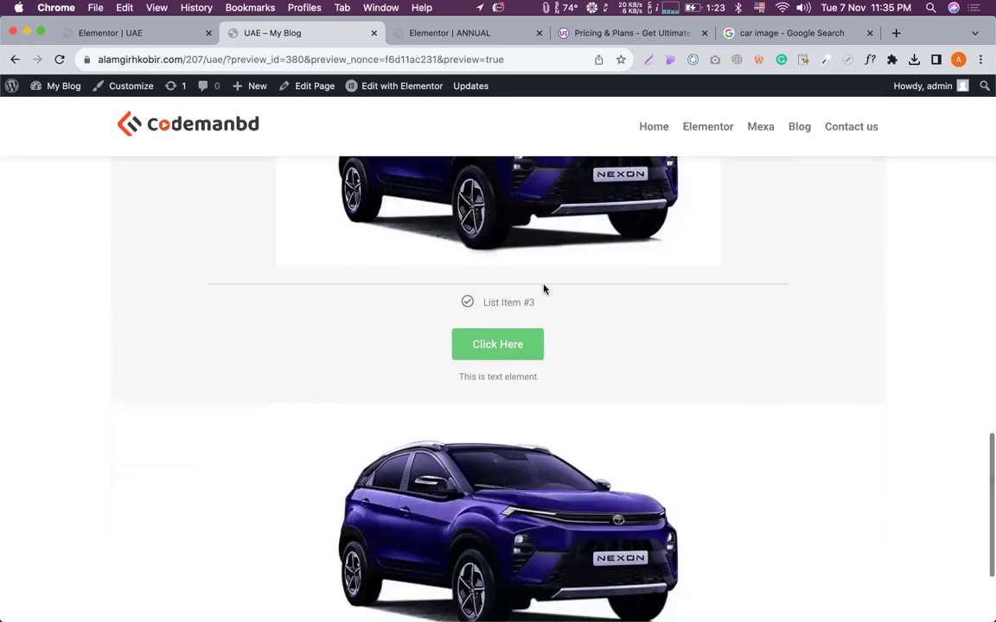
pyautogui.scroll(-3, 542, 288)
pyautogui.scroll(10, 543, 288)
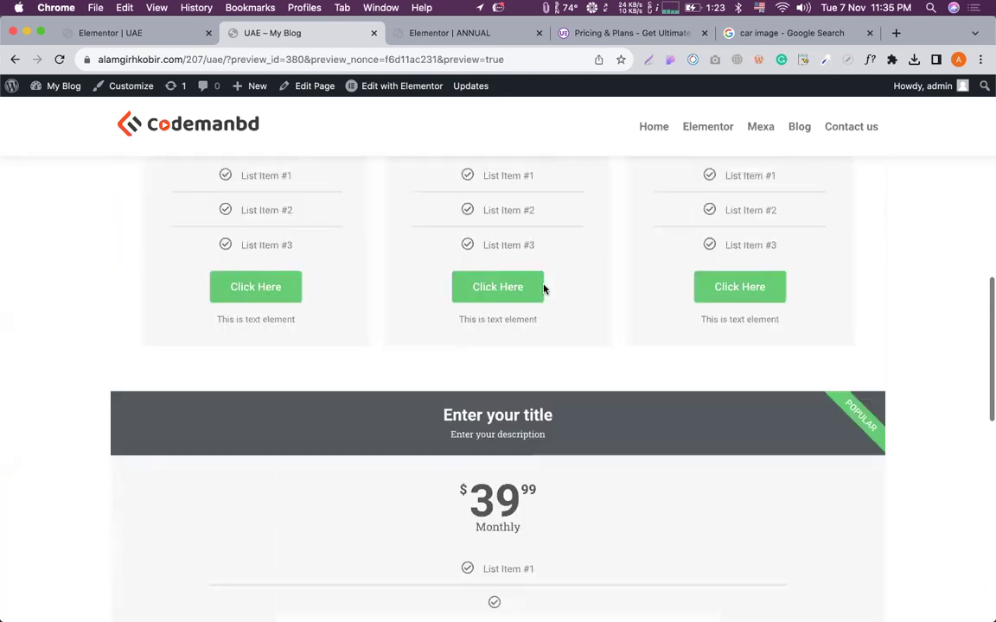
pyautogui.scroll(-10, 483, 299)
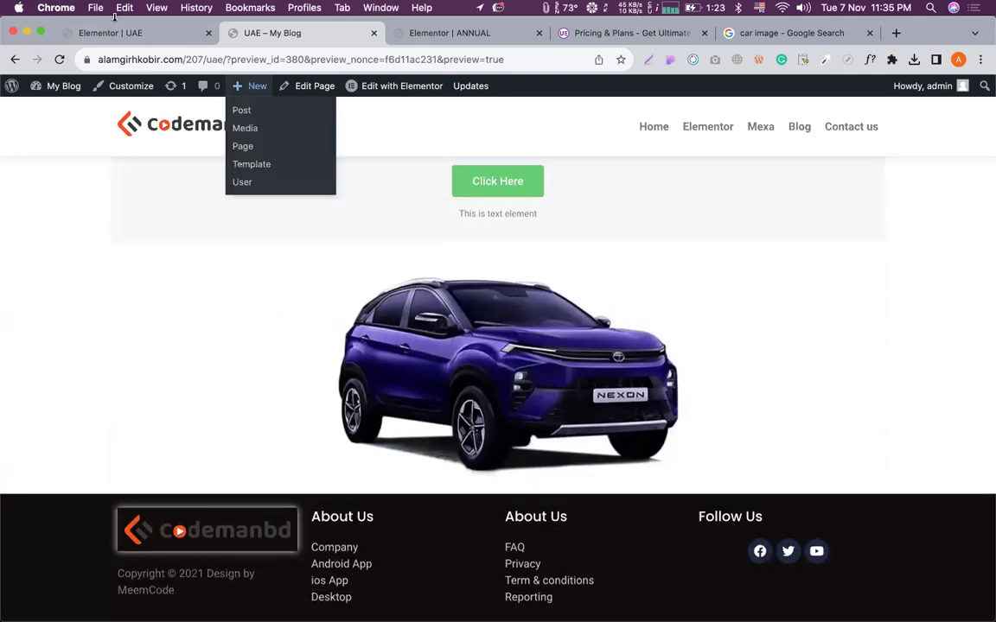
pyautogui.click(113, 32)
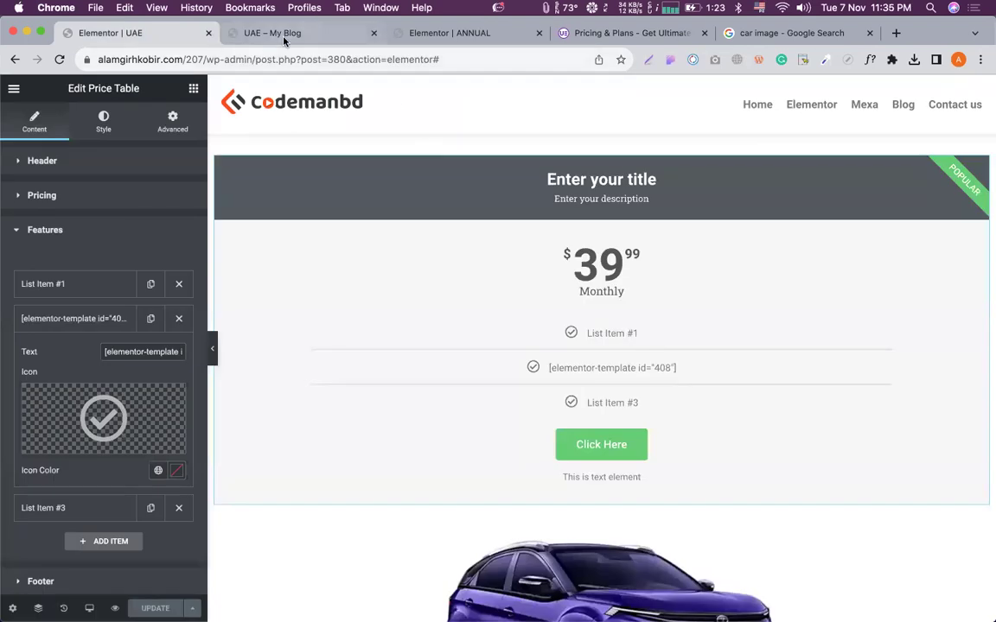
# Check the page preview and the ANNUAL template tab, then open the WordPress admin area.
pyautogui.scroll(-2, 529, 425)
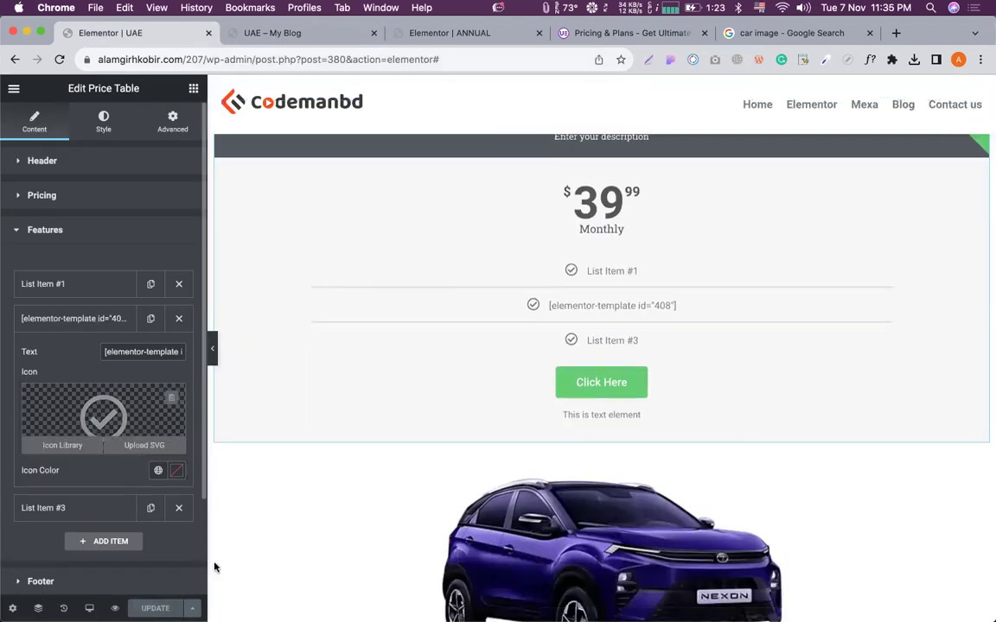
pyautogui.scroll(-4, 469, 358)
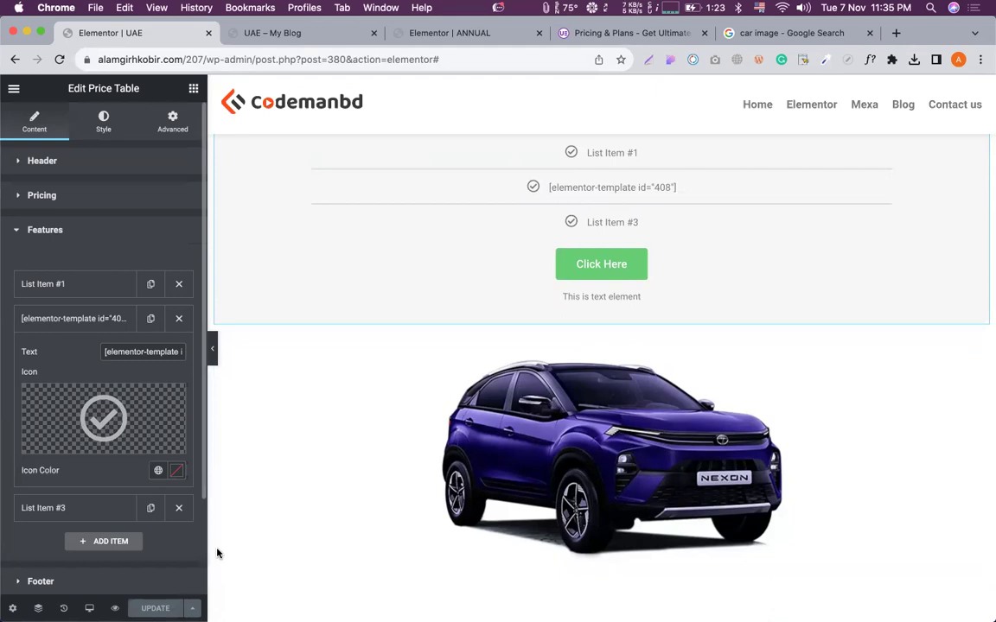
pyautogui.scroll(2, 556, 380)
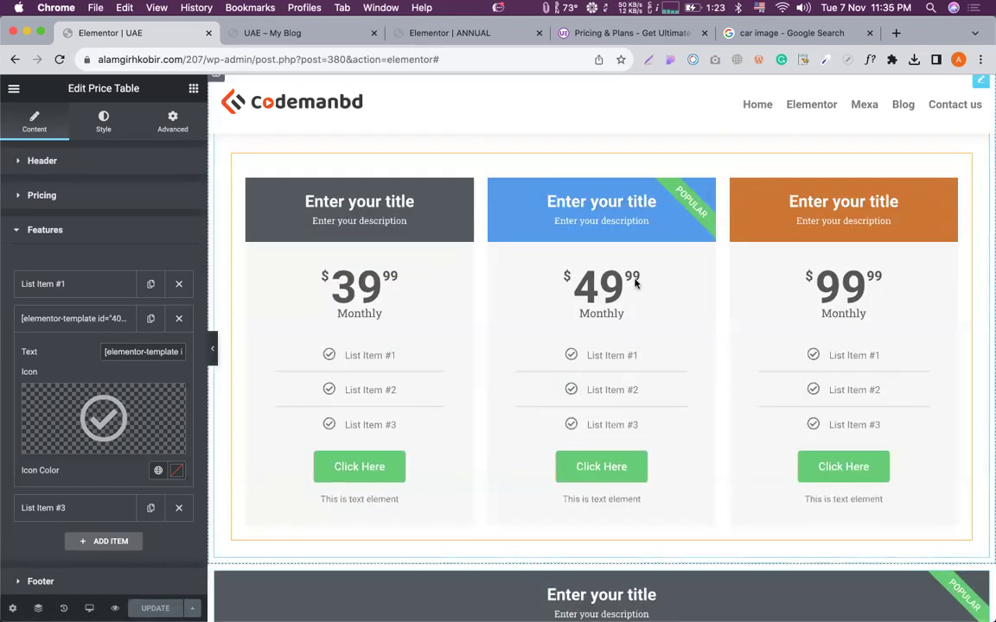
pyautogui.scroll(-10, 630, 283)
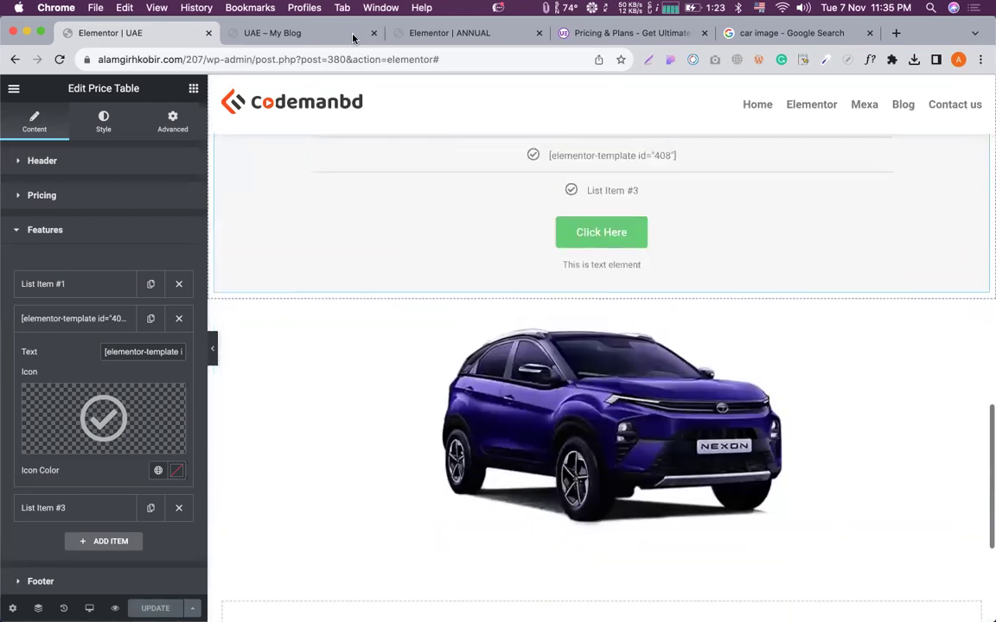
pyautogui.click(279, 32)
pyautogui.click(448, 33)
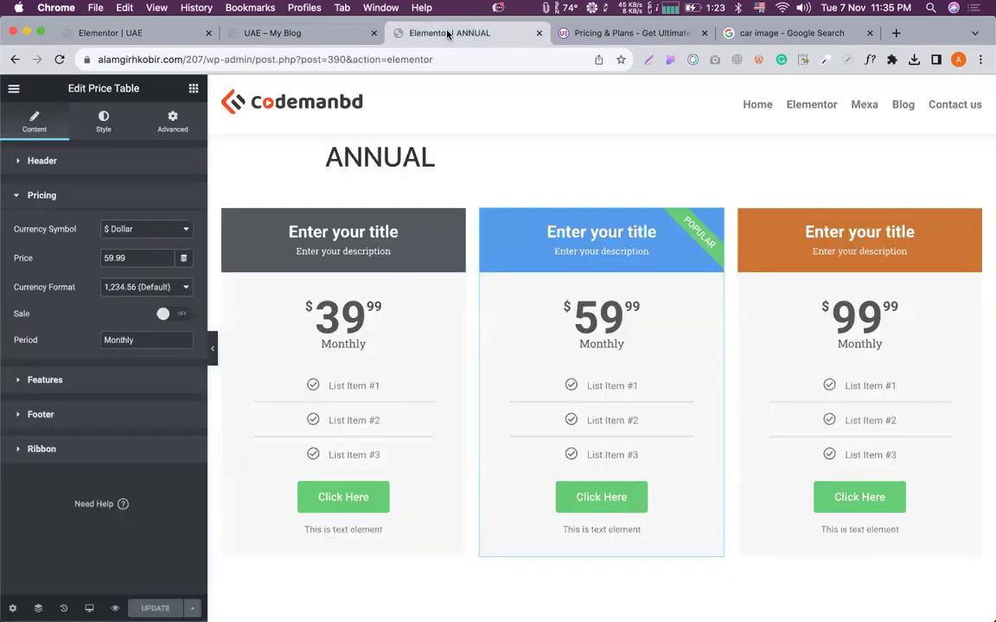
pyautogui.click(272, 32)
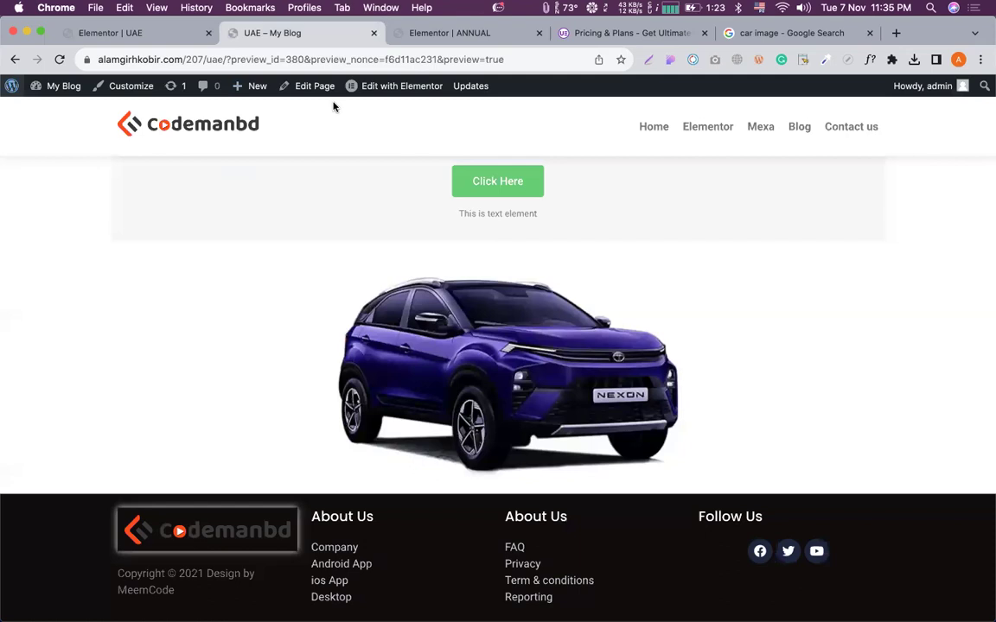
pyautogui.click(12, 85)
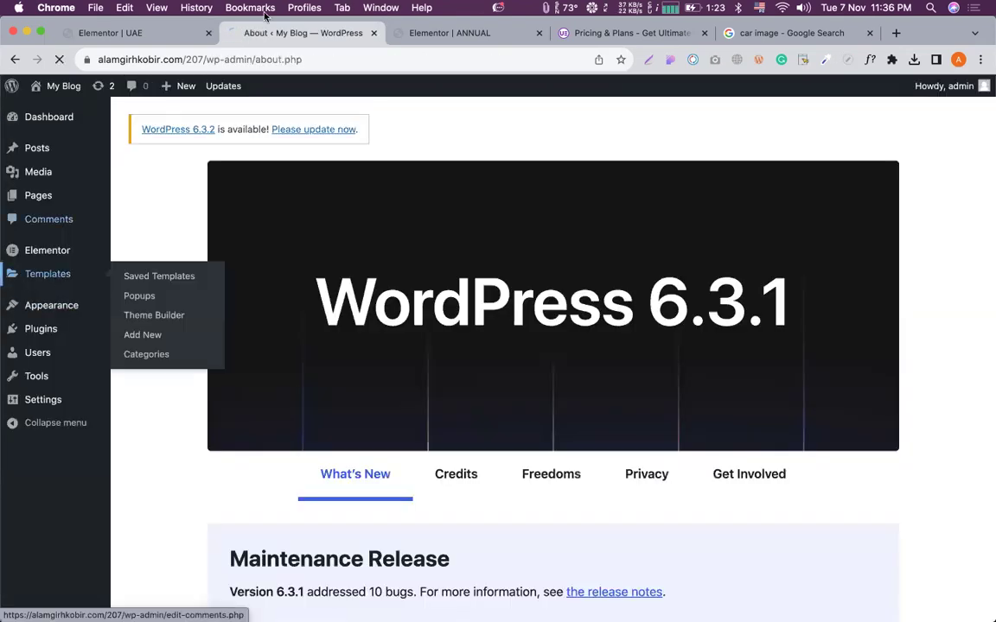
# Select the ANNUAL template's shortcode [elementor-template id="390"] in the Saved Templates list for copying.
pyautogui.scroll(-2, 485, 376)
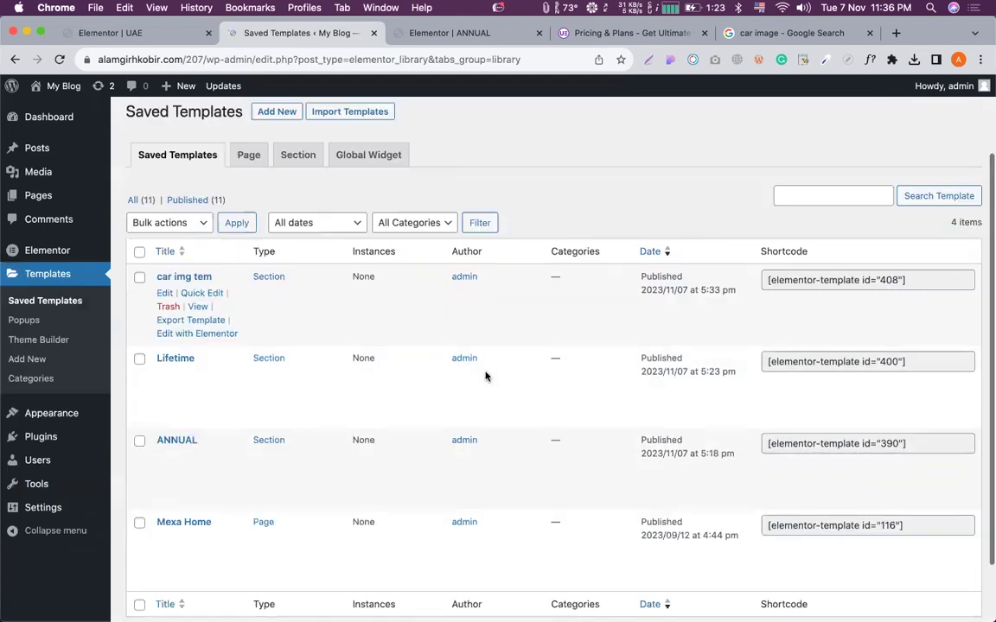
pyautogui.scroll(-2, 486, 376)
pyautogui.click(888, 371)
pyautogui.press('super+c')
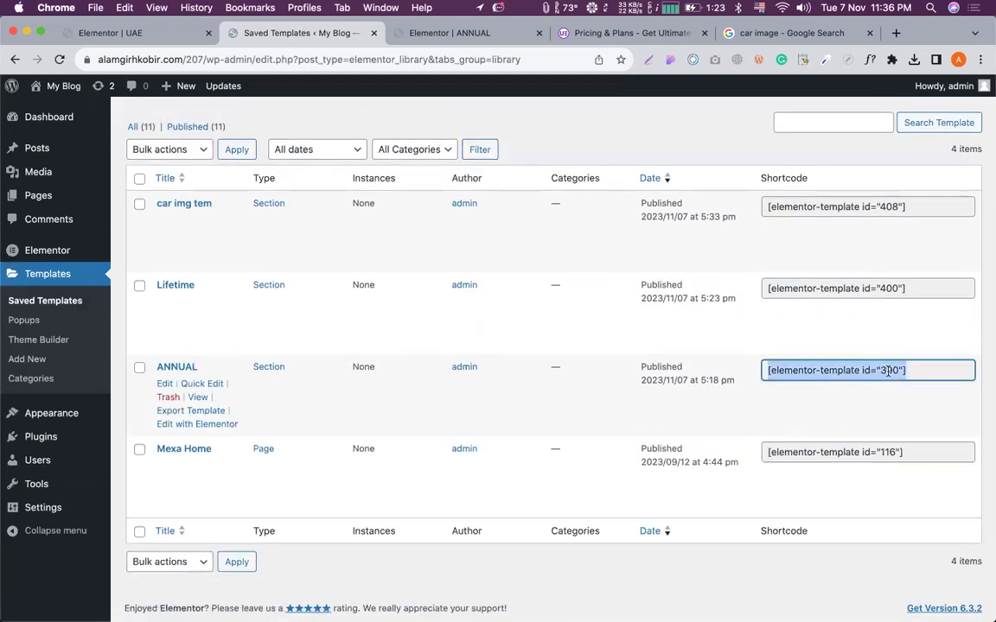
# Back in the Elementor editor, expand the price table's Footer settings.
pyautogui.click(144, 30)
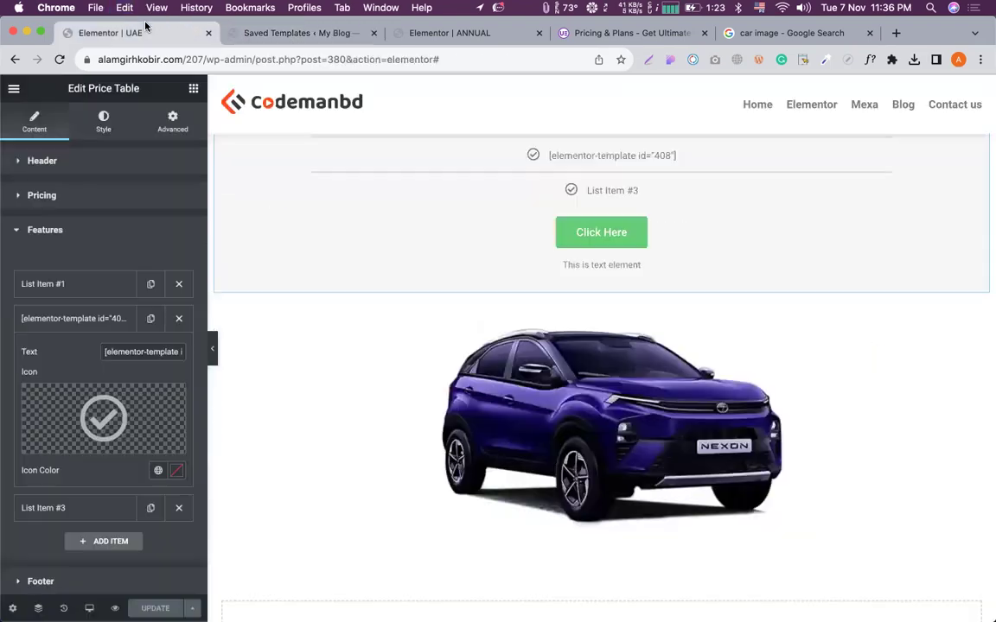
pyautogui.scroll(2, 439, 254)
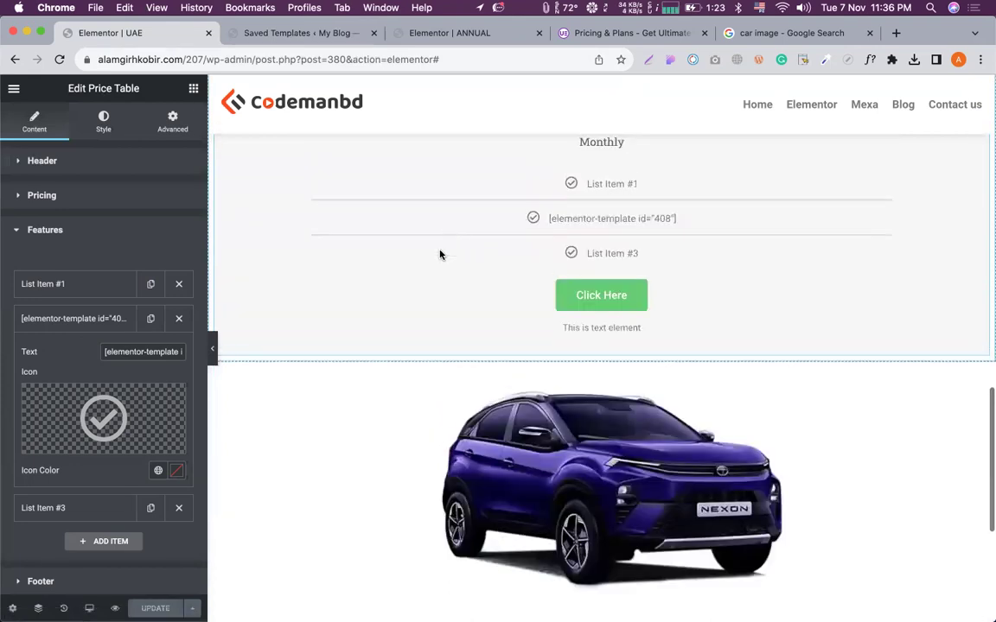
pyautogui.scroll(5, 401, 293)
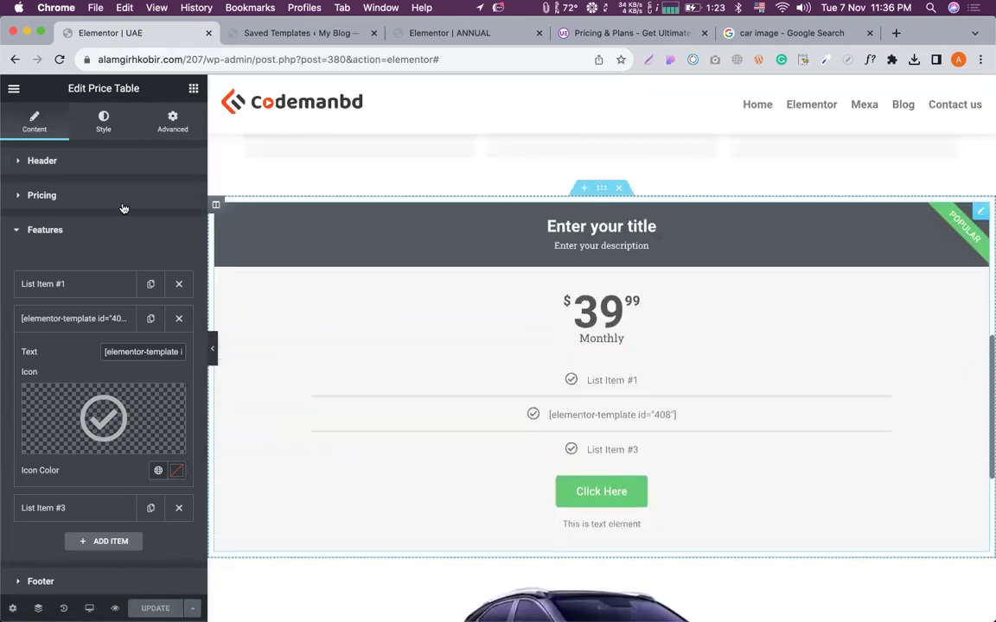
pyautogui.scroll(-3, 86, 346)
pyautogui.scroll(3, 45, 479)
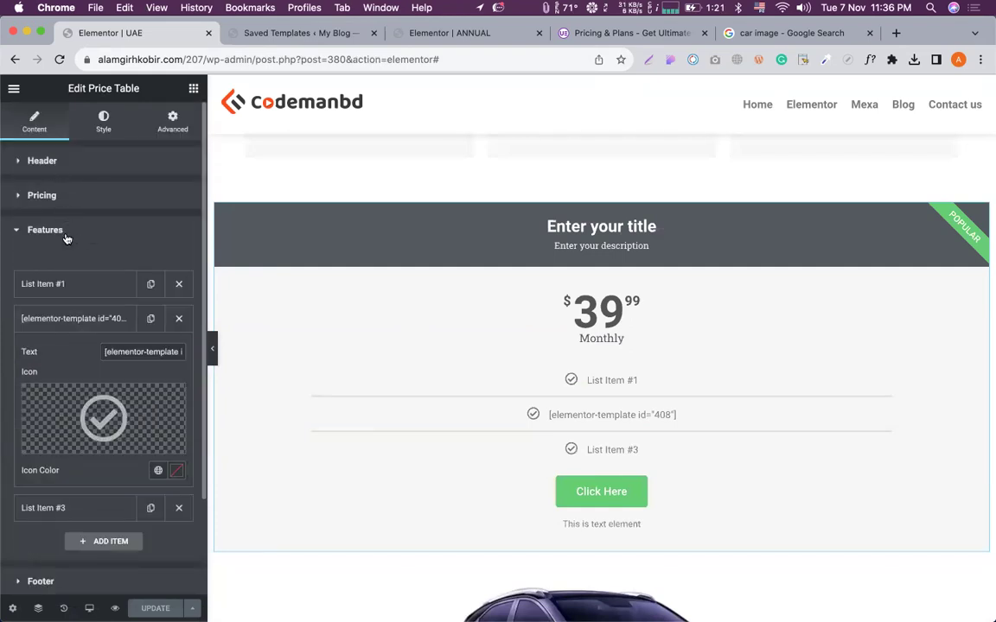
pyautogui.scroll(-1, 69, 251)
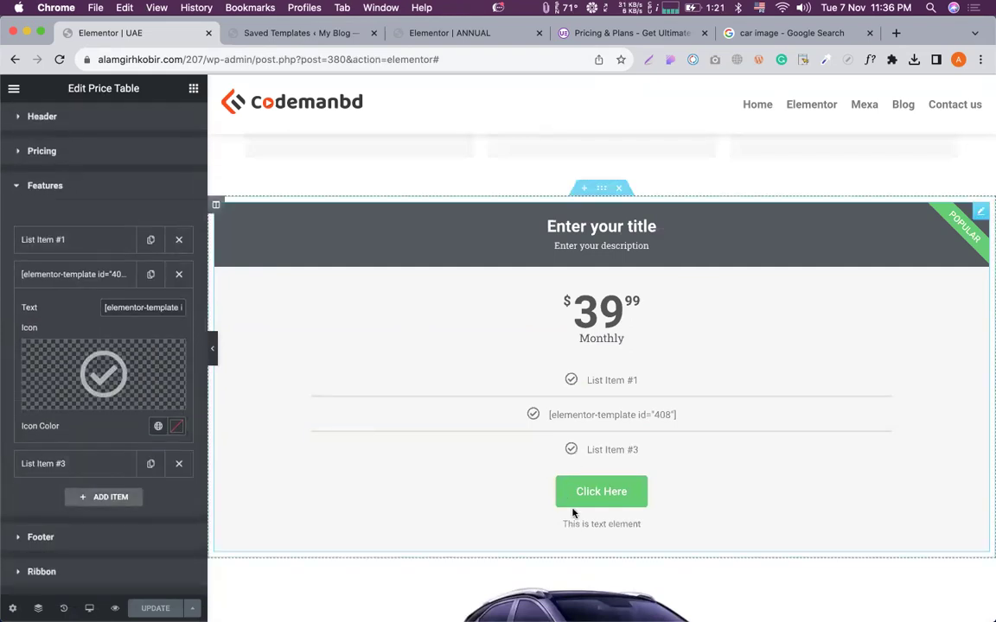
pyautogui.scroll(-1, 48, 484)
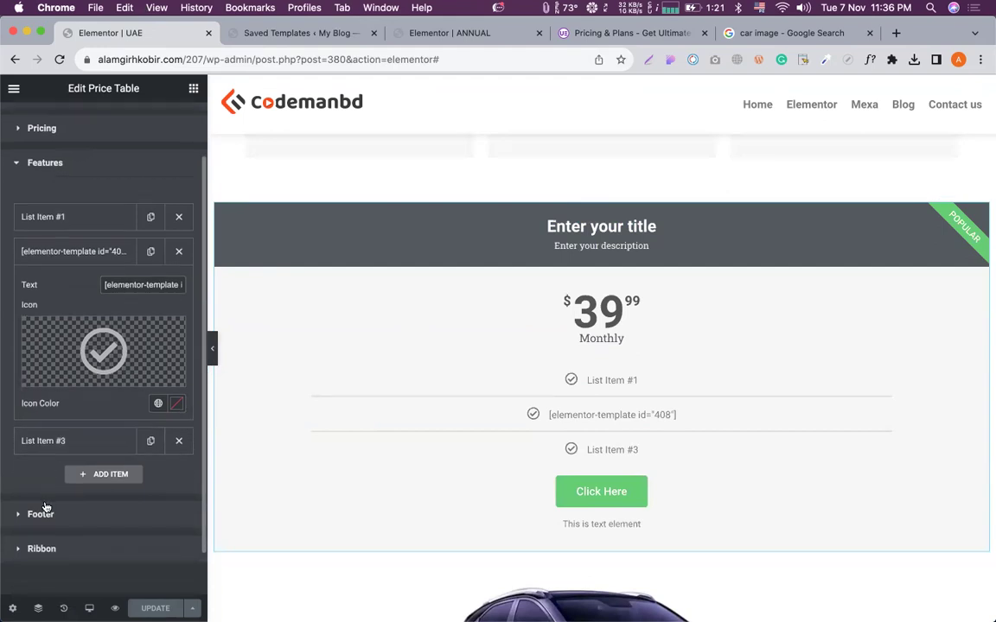
pyautogui.click(41, 510)
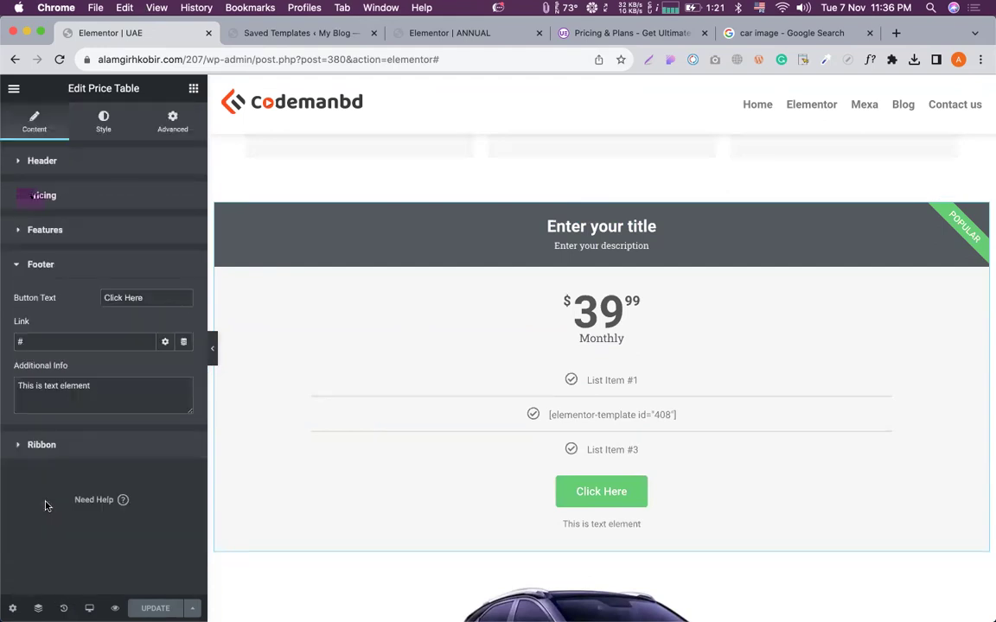
# Replace the 'Click Here' button text with [elementor-template id="390"] and update the page.
pyautogui.tripleClick(137, 296)
pyautogui.press('super+v')
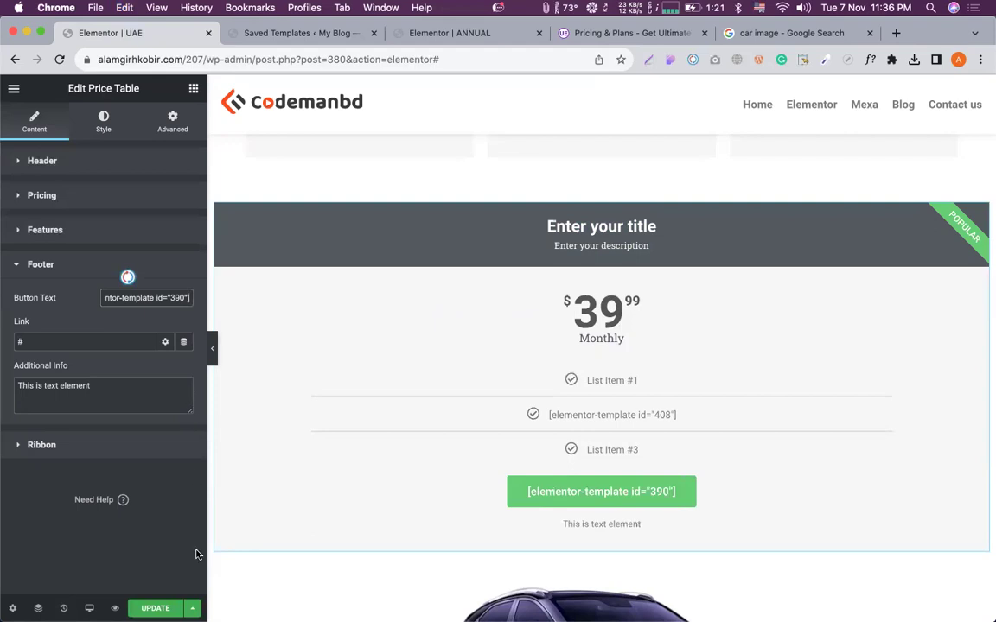
pyautogui.click(156, 608)
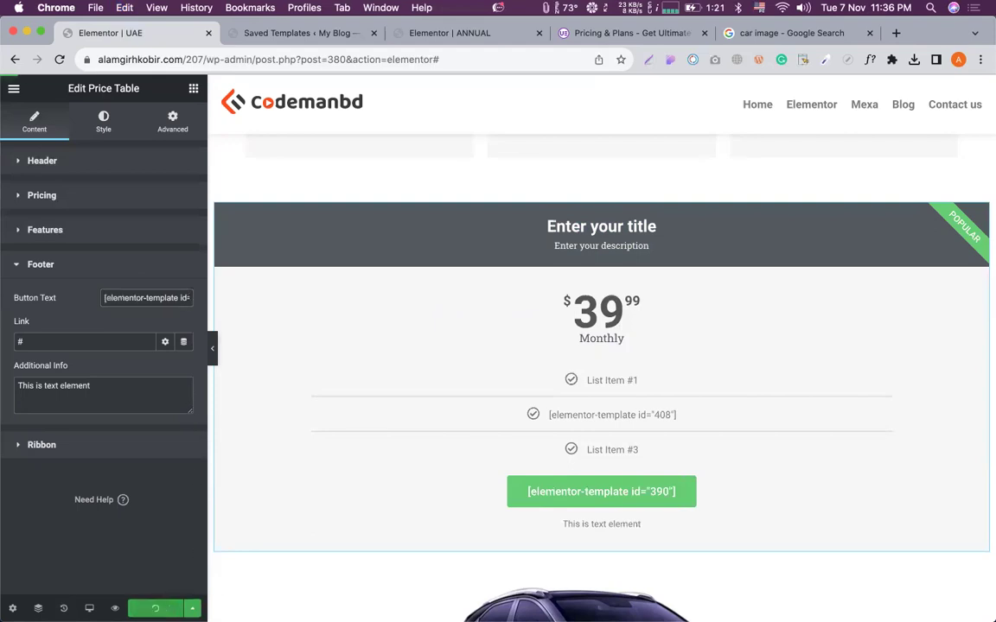
pyautogui.click(266, 36)
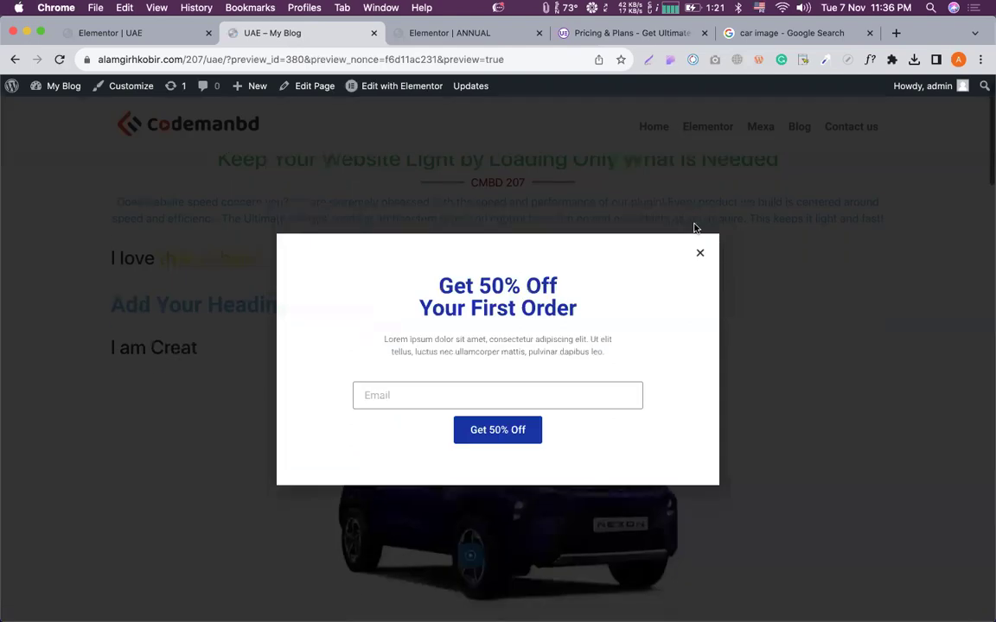
# Close the 50% Off popup and scroll through the preview's nested ANNUAL pricing tables.
pyautogui.click(701, 254)
pyautogui.scroll(-15, 703, 259)
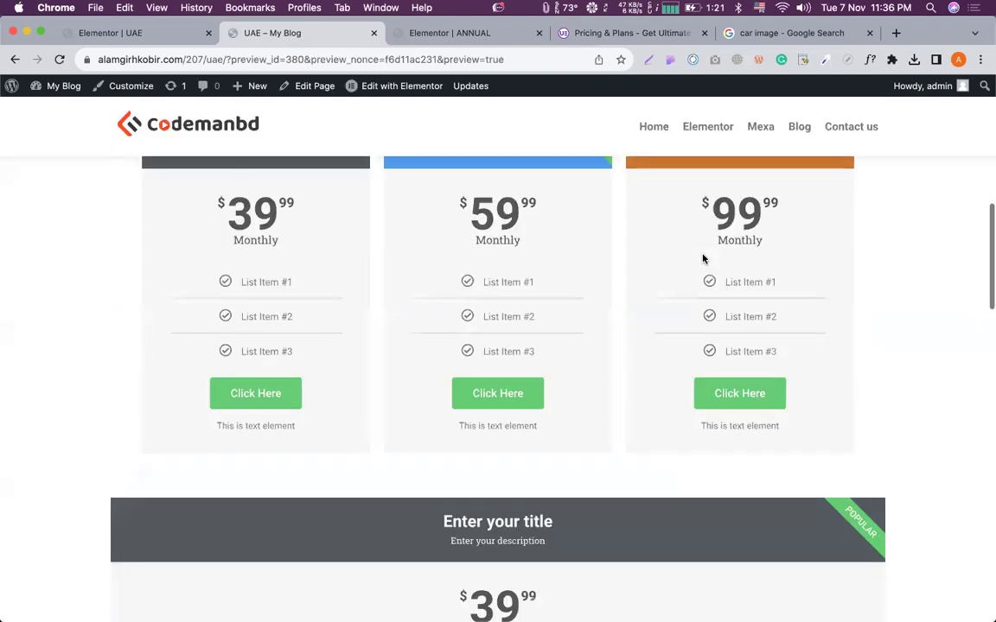
pyautogui.scroll(-5, 702, 259)
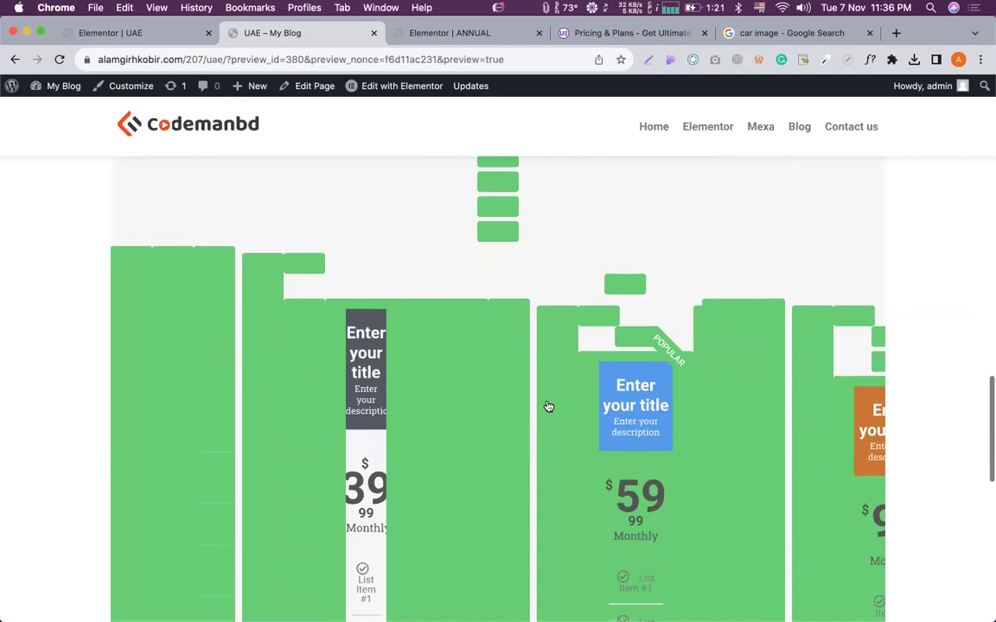
pyautogui.scroll(-2, 546, 404)
pyautogui.scroll(-5, 548, 399)
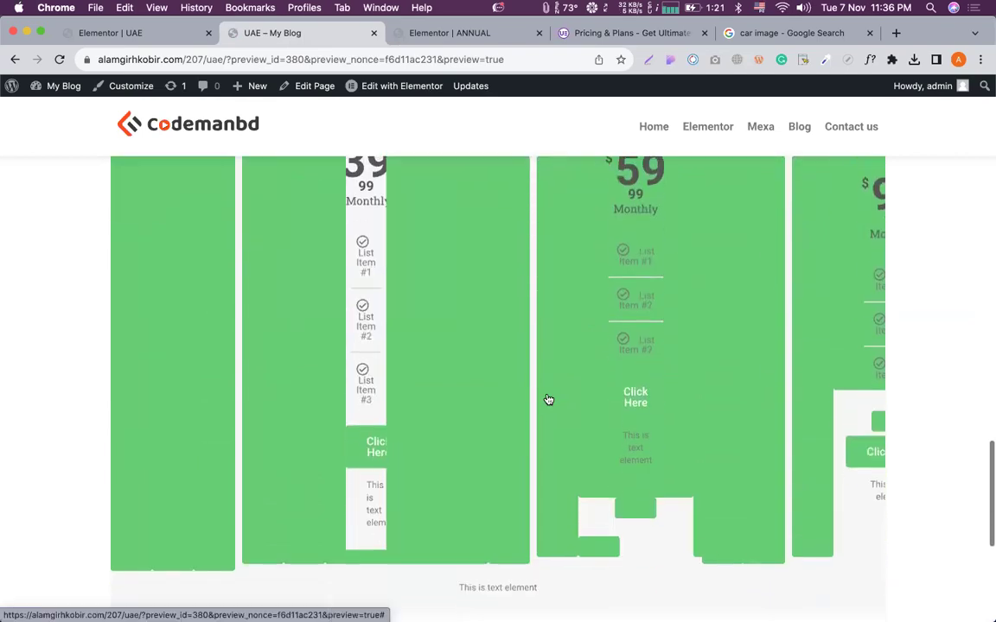
pyautogui.scroll(7, 548, 400)
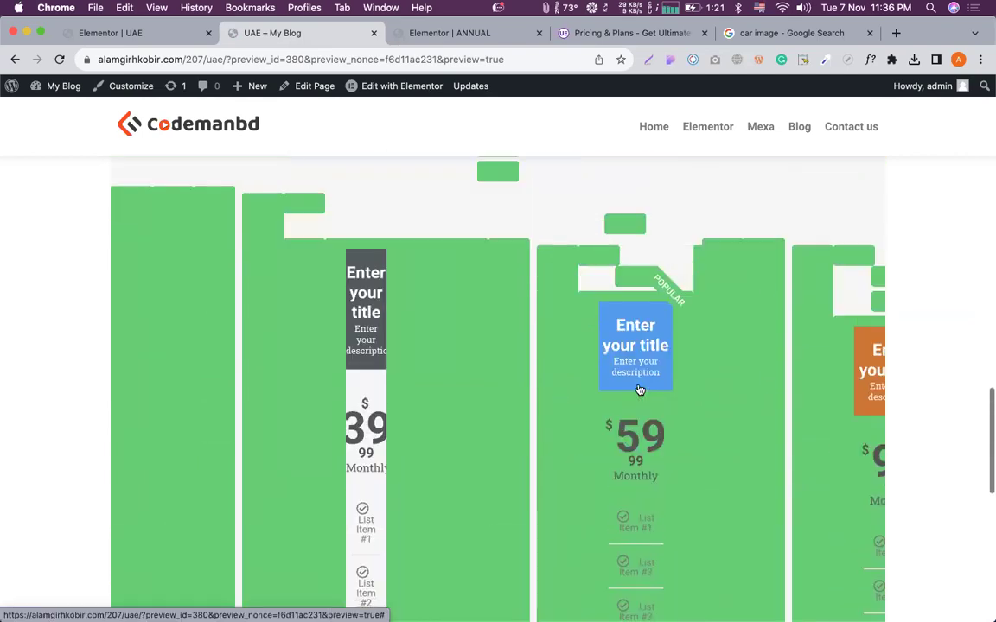
pyautogui.scroll(2, 456, 315)
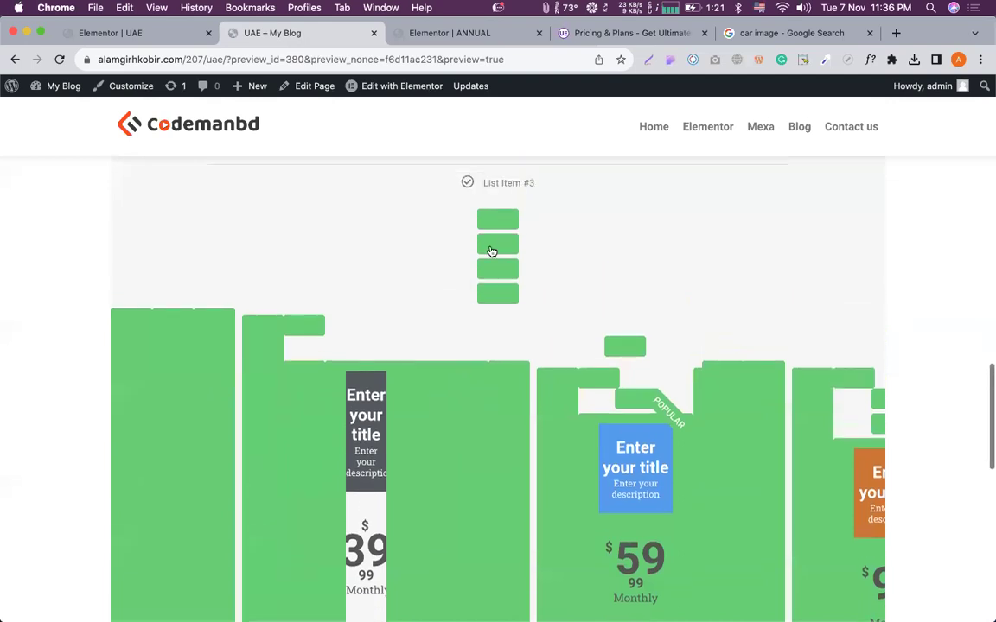
# Clear a stray text selection and review the nested price cards above the Nexon car image.
pyautogui.moveTo(595, 369); pyautogui.dragTo(679, 435)
pyautogui.scroll(-6, 678, 434)
pyautogui.click(680, 435)
pyautogui.scroll(-3, 778, 445)
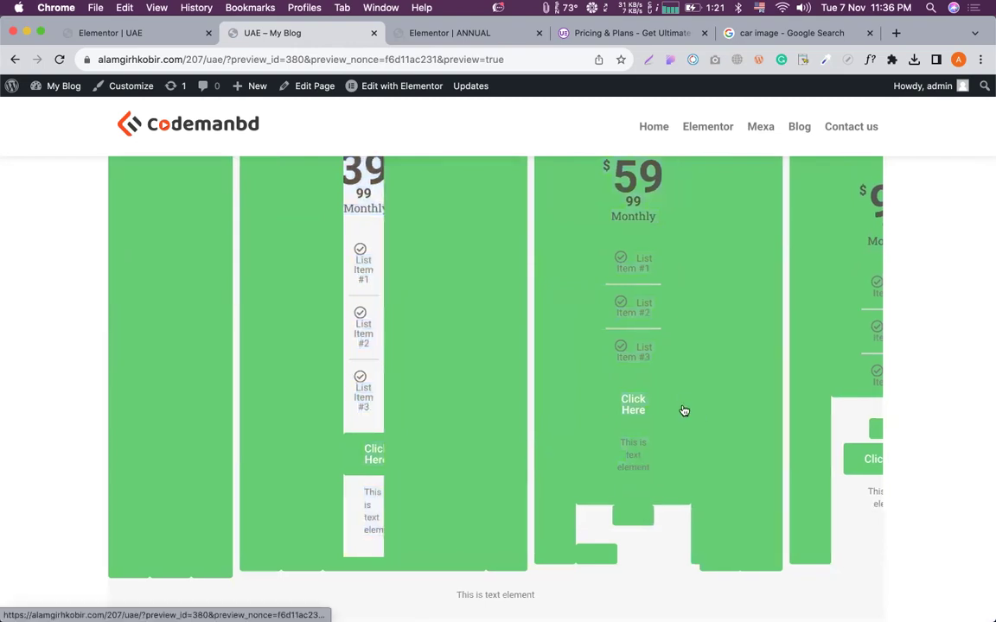
pyautogui.scroll(6, 684, 410)
pyautogui.scroll(3, 684, 410)
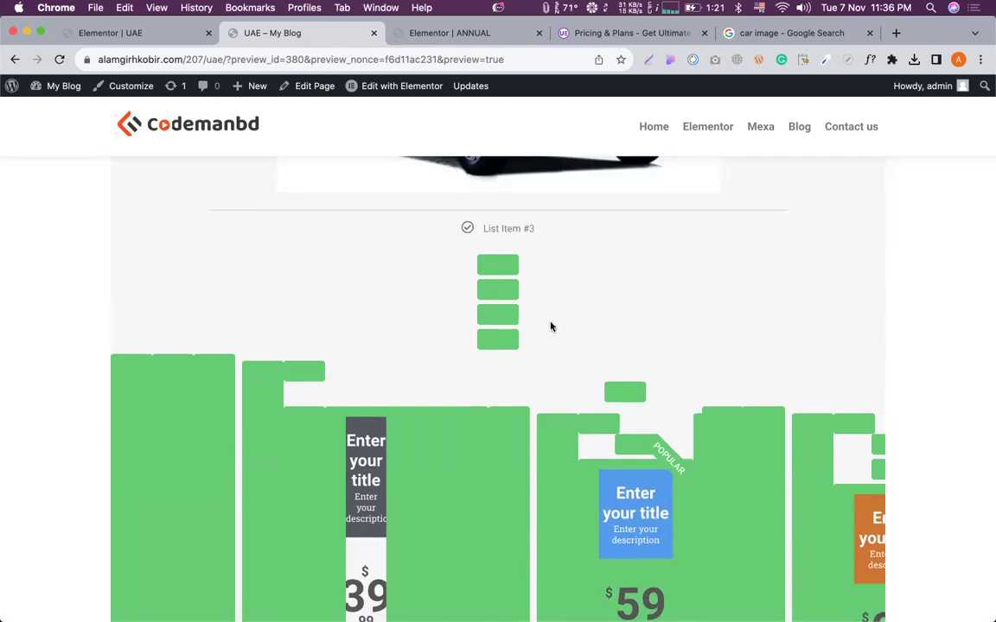
pyautogui.scroll(-8, 551, 326)
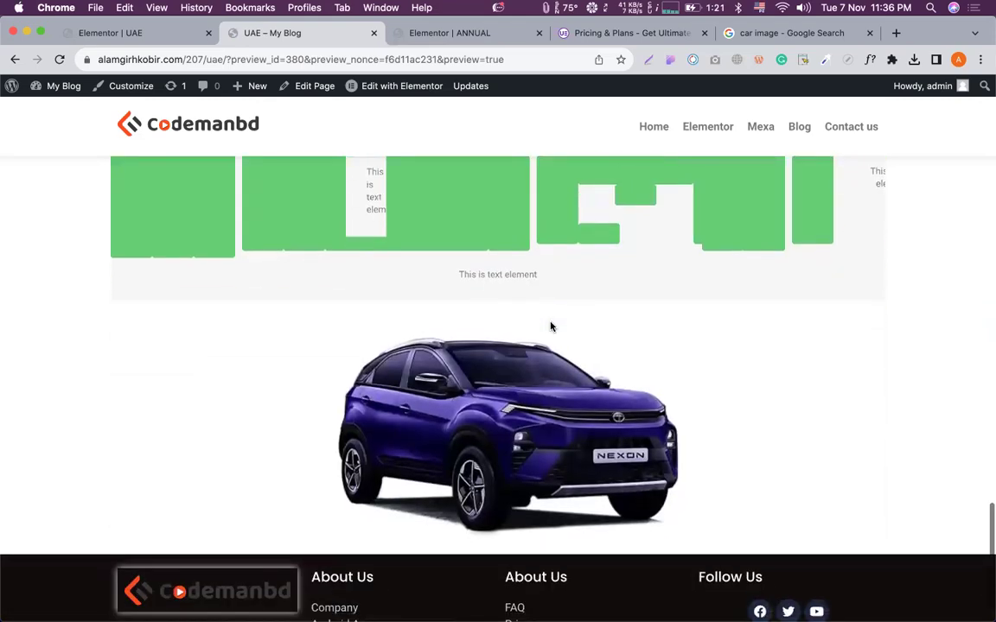
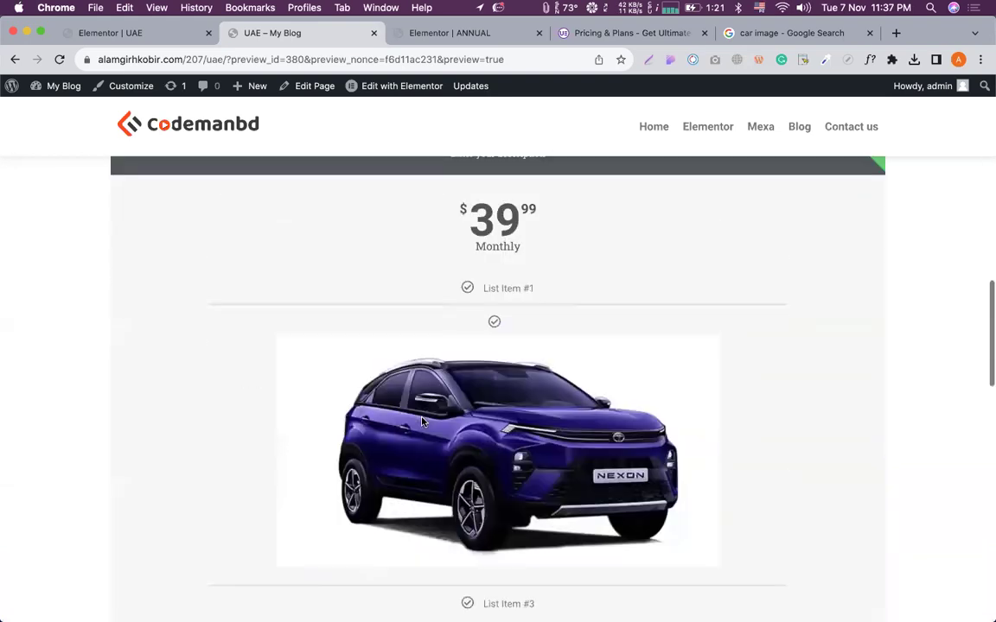
# Check the car image in the $39.99 Monthly pricing card, then open the Ultimate Addons pricing page.
pyautogui.scroll(-3, 421, 422)
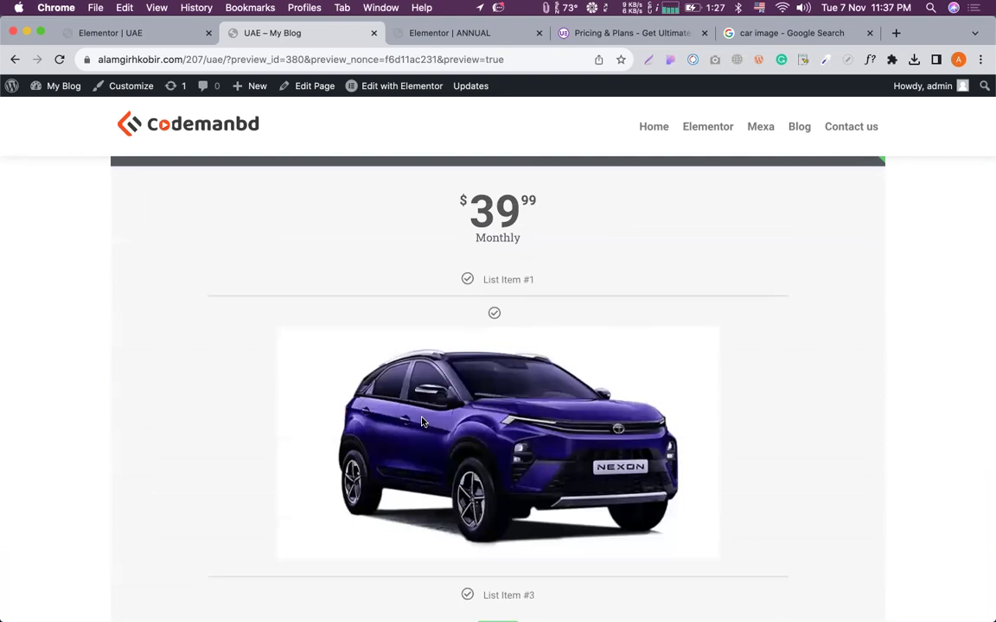
pyautogui.click(143, 33)
pyautogui.click(322, 33)
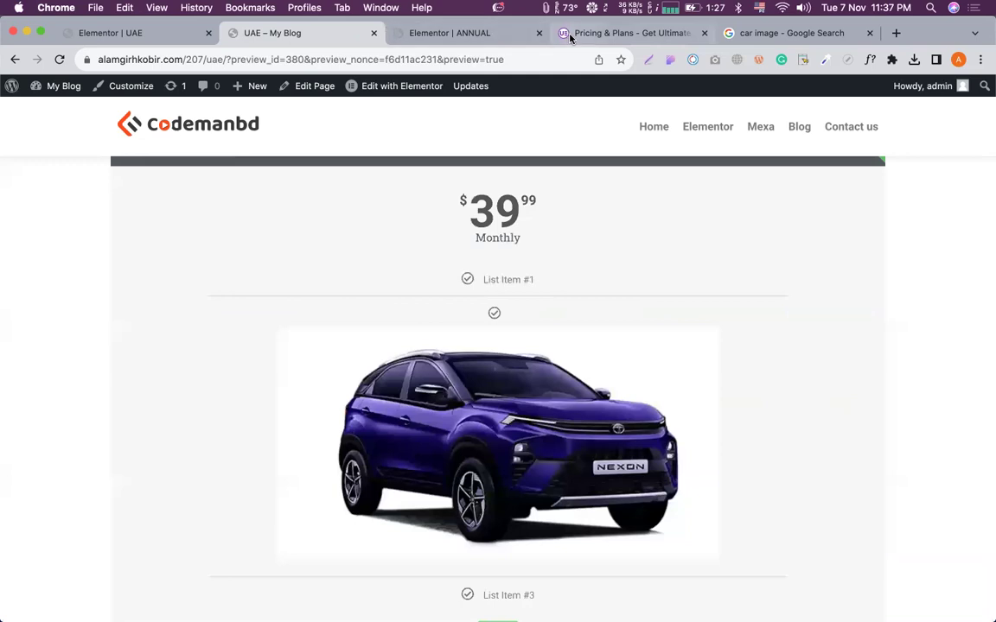
pyautogui.click(569, 33)
pyautogui.scroll(-7, 533, 284)
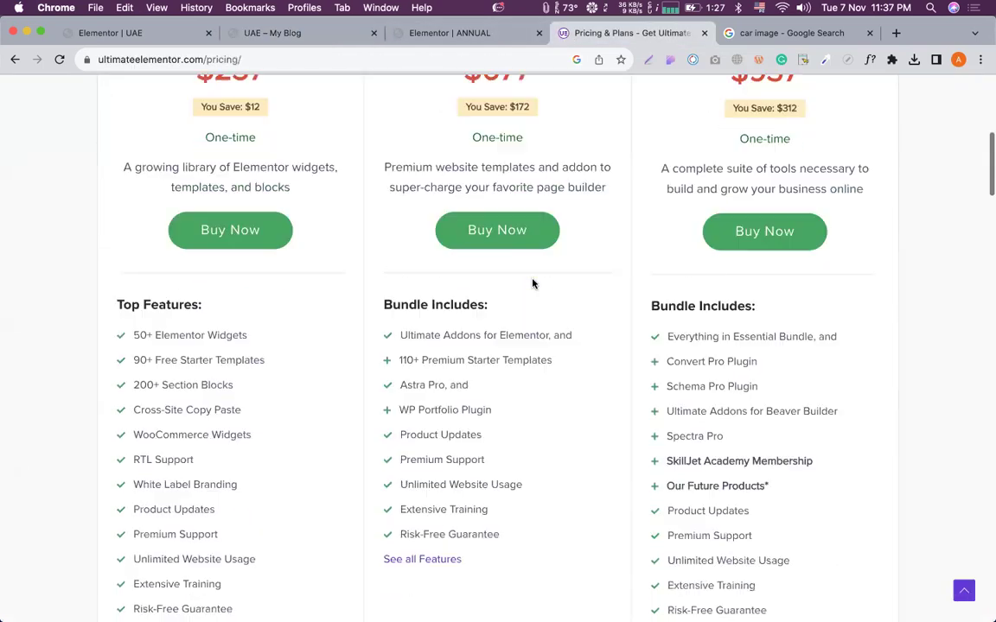
# Scroll down the Ultimate Addons pricing page to the bundle plans.
pyautogui.scroll(5, 532, 283)
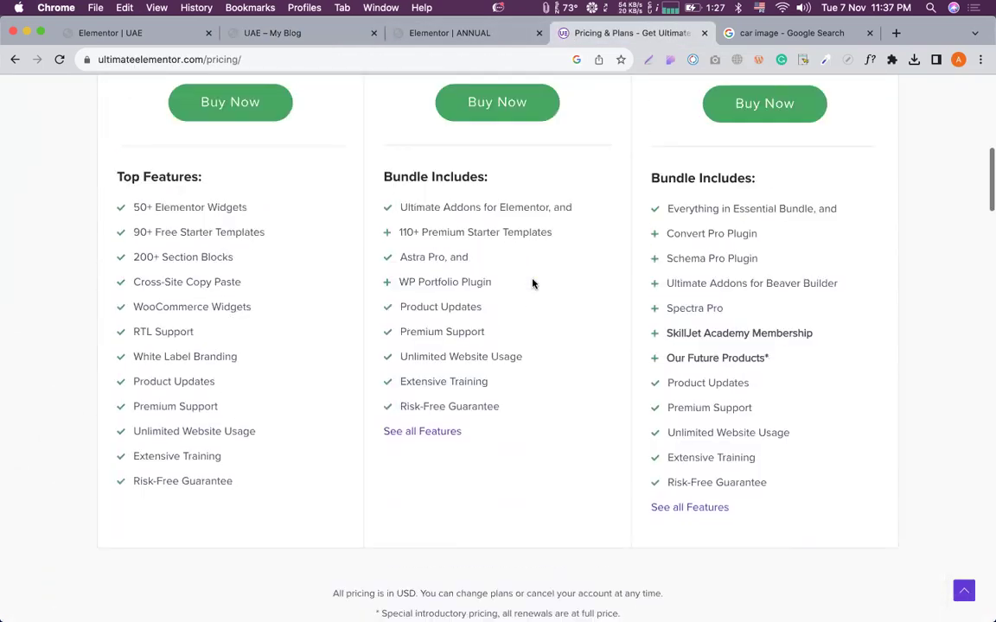
pyautogui.scroll(-1, 532, 284)
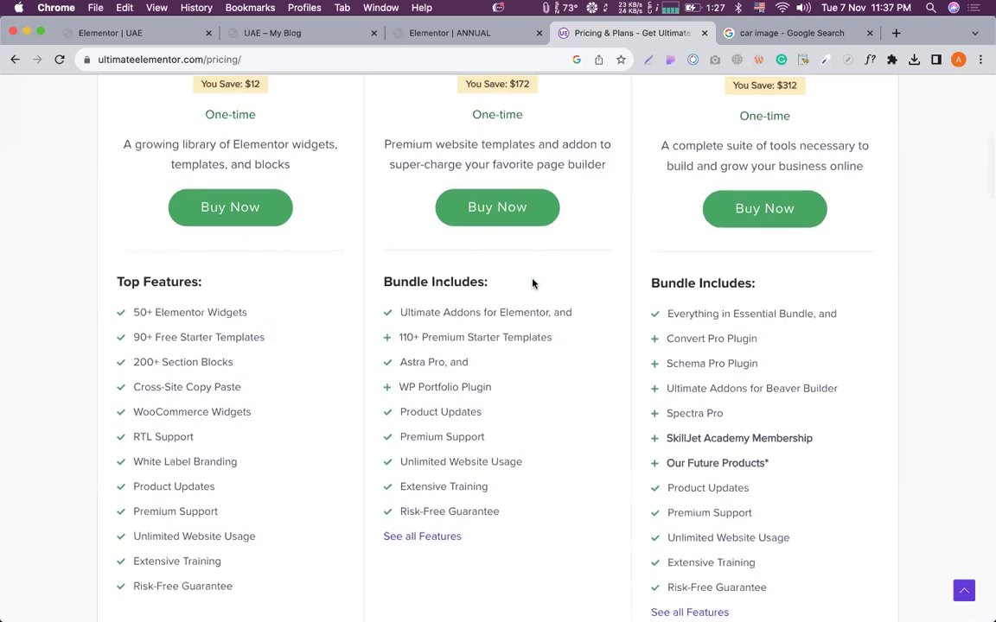
pyautogui.scroll(-2, 533, 284)
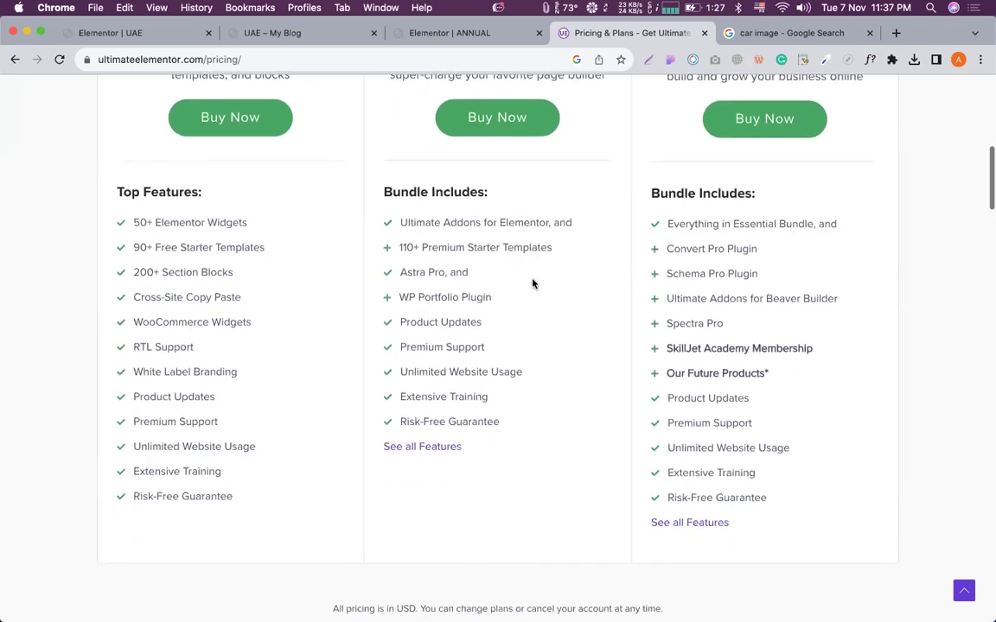
pyautogui.scroll(-3, 455, 248)
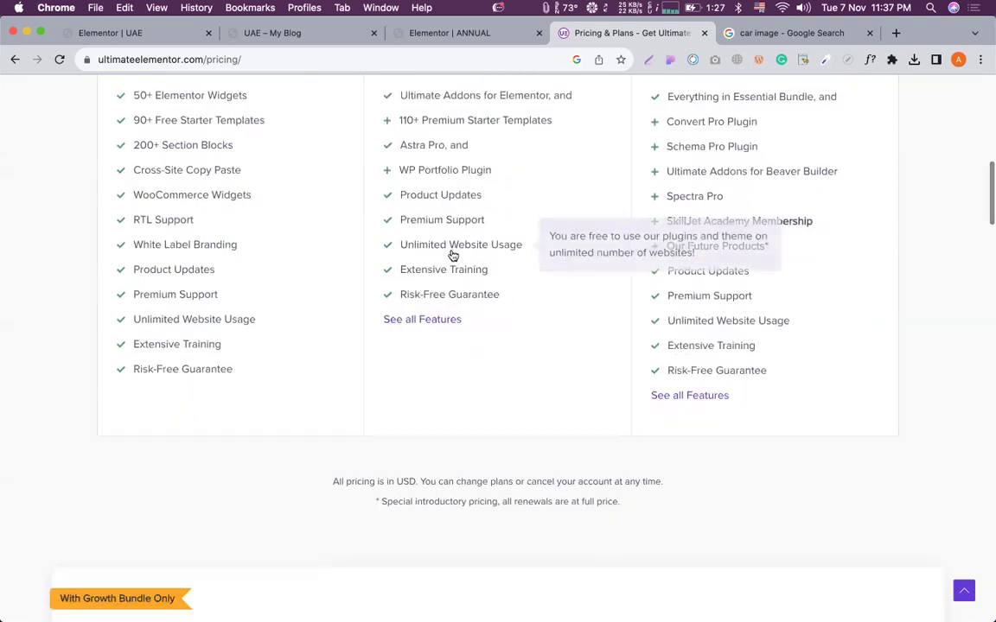
pyautogui.scroll(-9, 453, 256)
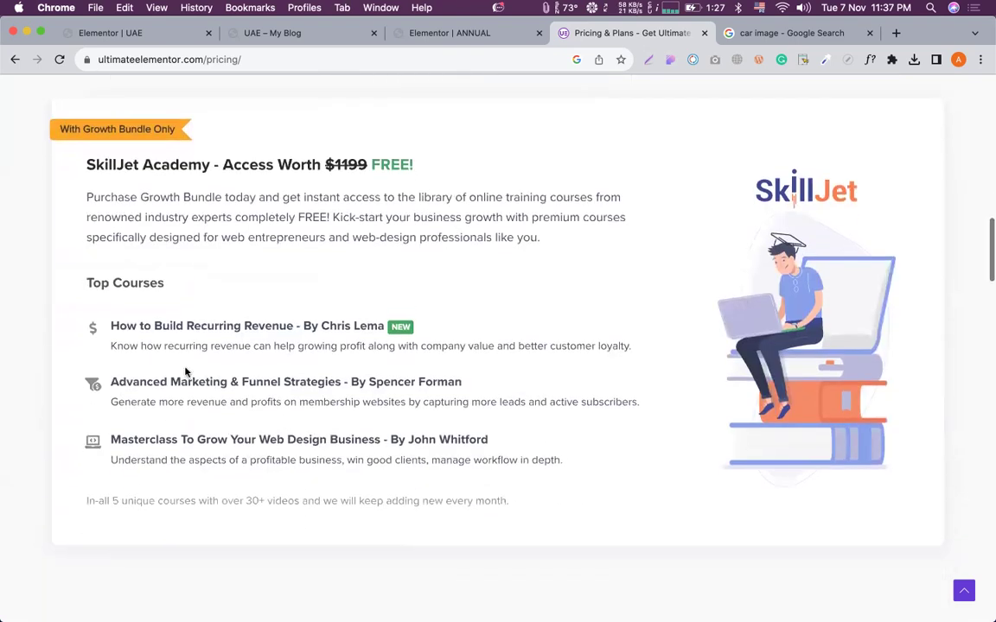
pyautogui.scroll(-1, 397, 319)
pyautogui.scroll(1, 318, 300)
pyautogui.scroll(-8, 318, 304)
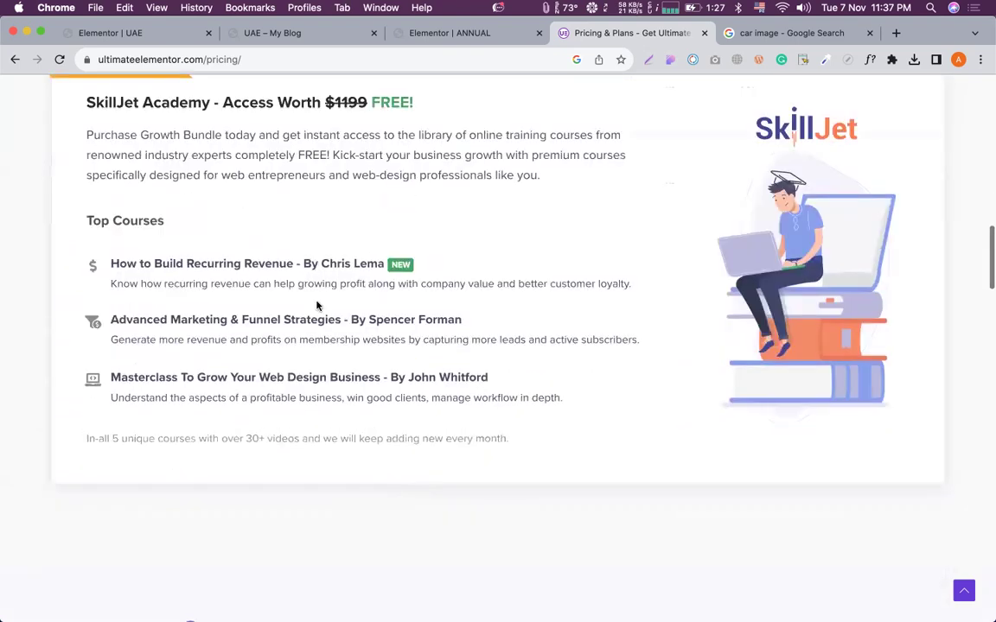
pyautogui.scroll(-6, 288, 276)
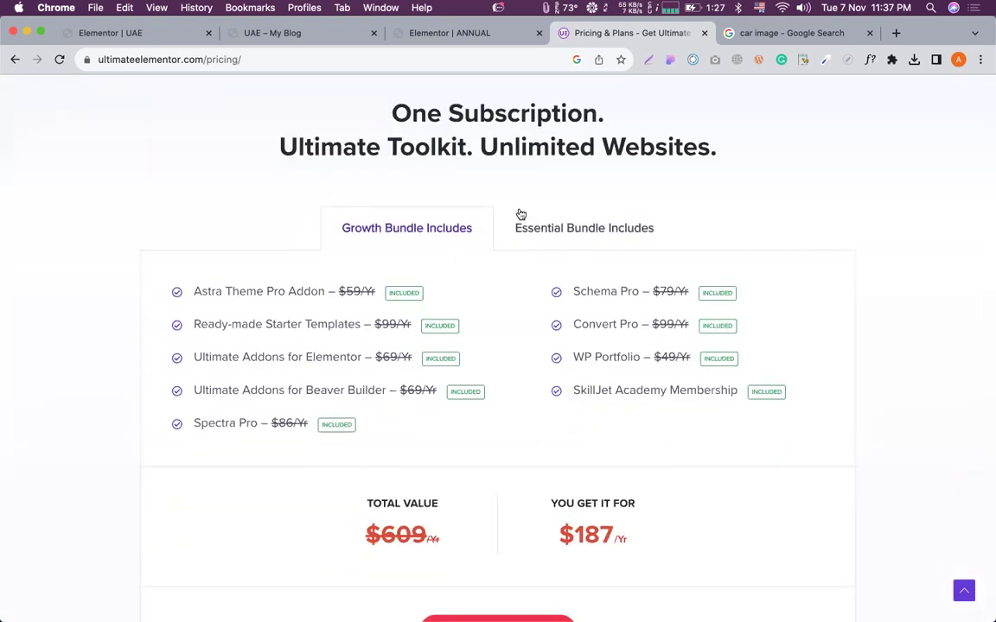
# Switch between the Essential and Growth Bundle lists to compare them, then go back to Elementor.
pyautogui.click(535, 226)
pyautogui.click(442, 229)
pyautogui.click(547, 227)
pyautogui.click(427, 226)
pyautogui.click(529, 244)
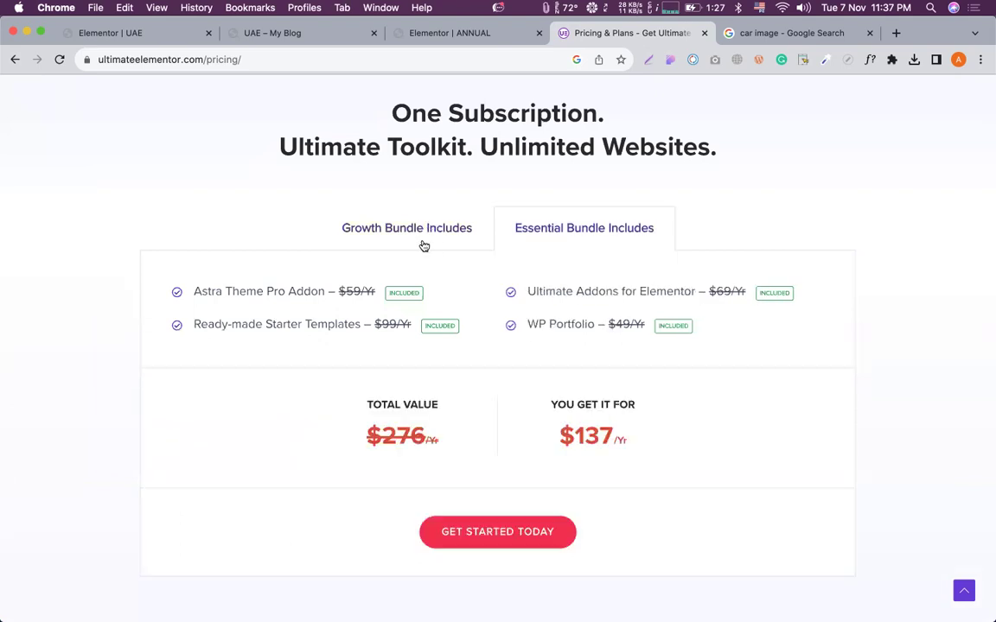
pyautogui.click(424, 246)
pyautogui.click(163, 35)
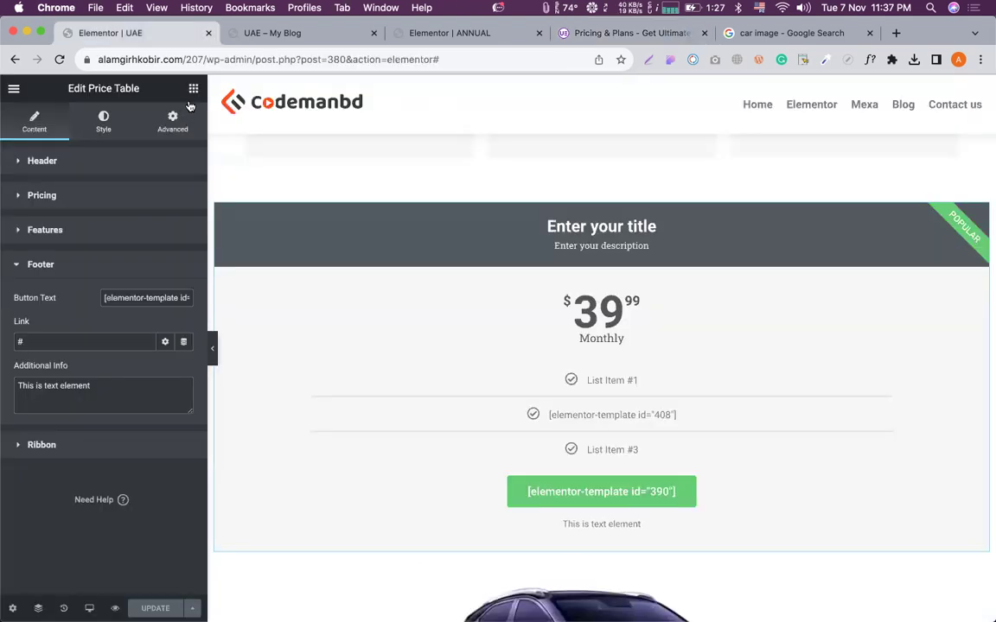
# Search the widgets panel for 'tab' and drop a Tabs widget above the Price Table.
pyautogui.click(193, 89)
pyautogui.scroll(-5, 101, 341)
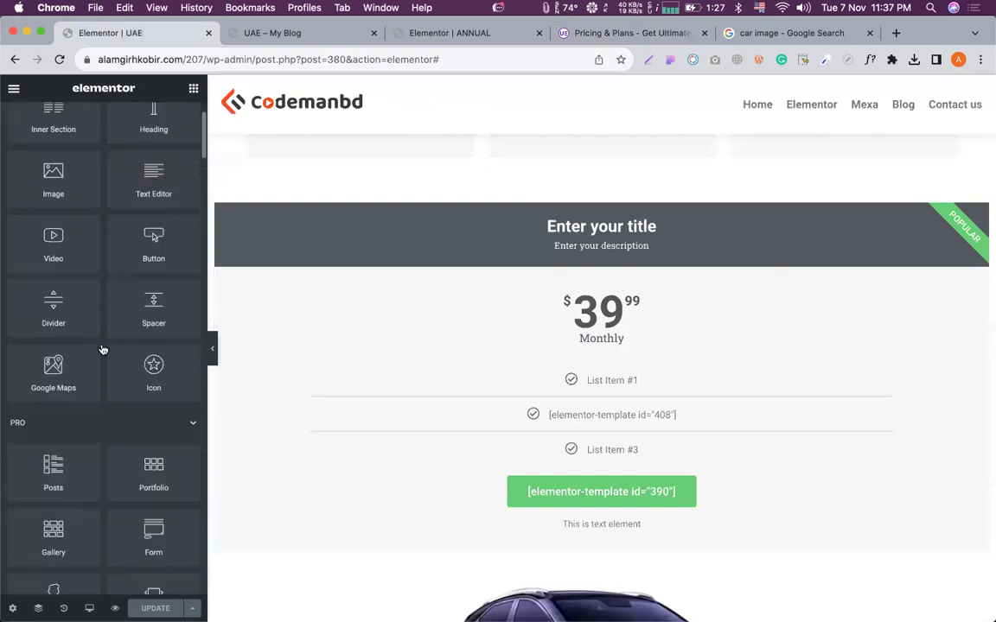
pyautogui.scroll(-4, 121, 337)
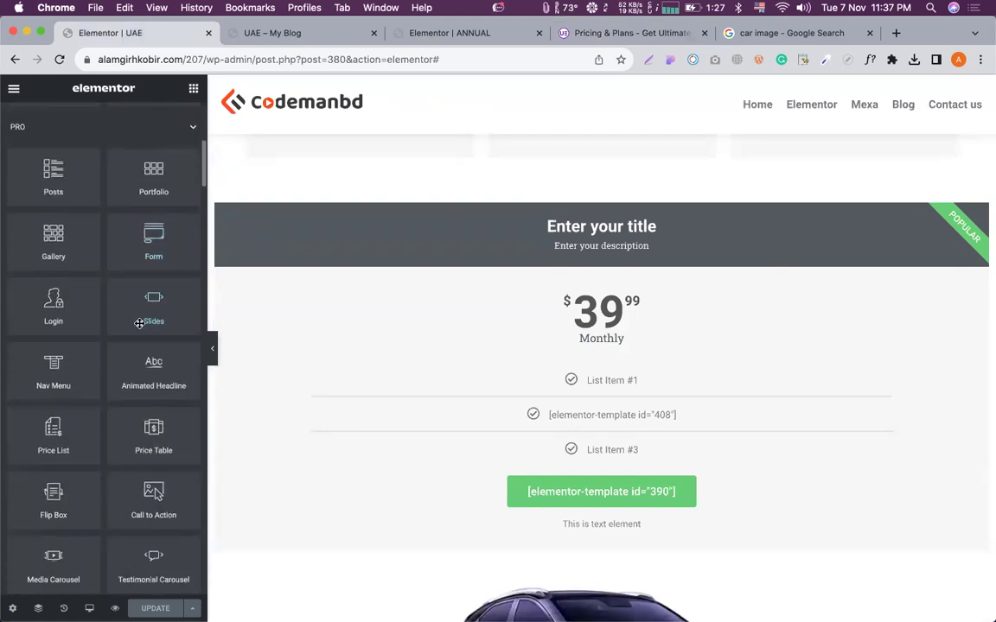
pyautogui.scroll(-4, 139, 323)
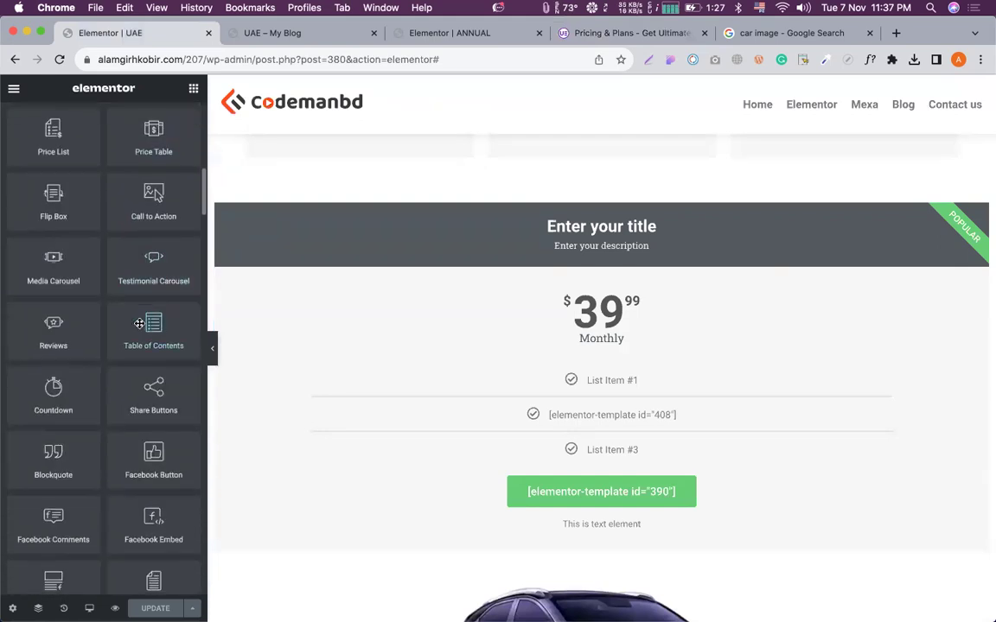
pyautogui.scroll(15, 60, 192)
pyautogui.write('tab')
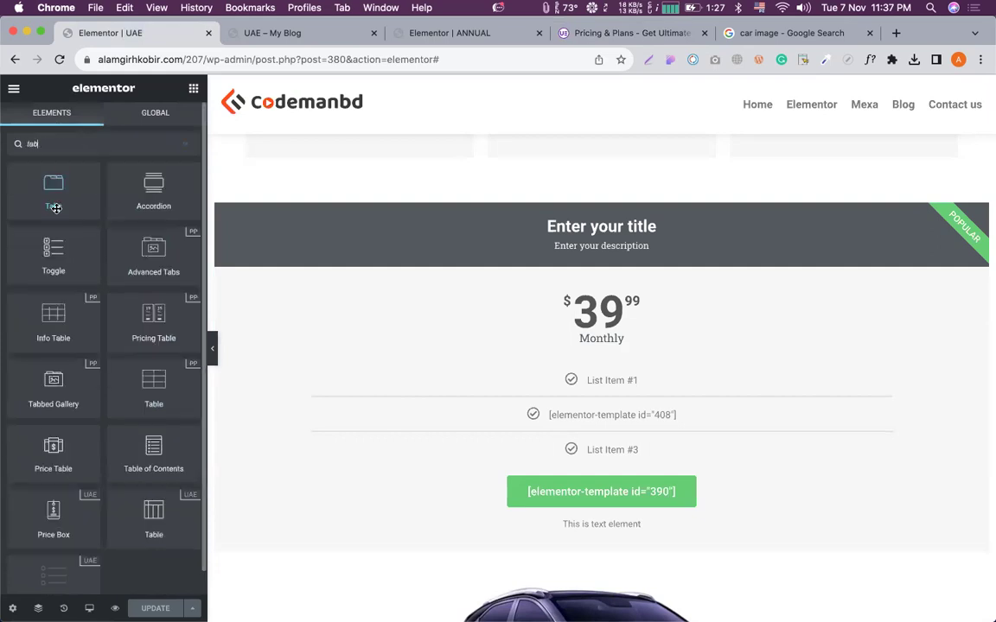
pyautogui.moveTo(54, 198); pyautogui.dragTo(342, 231)
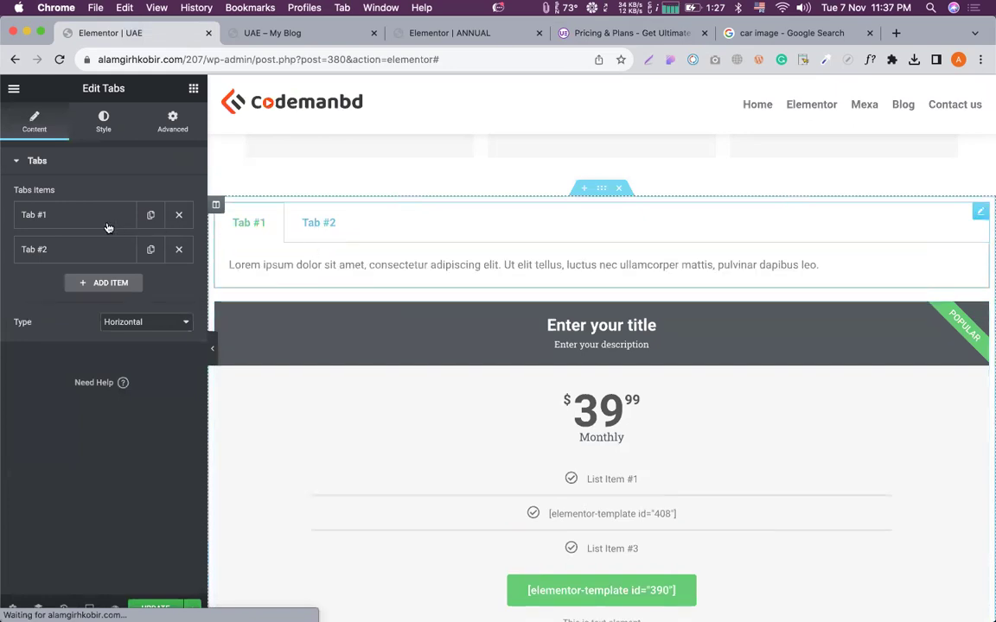
# Replace Tab #1's placeholder text with the [elementor-template id="390"] shortcode.
pyautogui.click(62, 215)
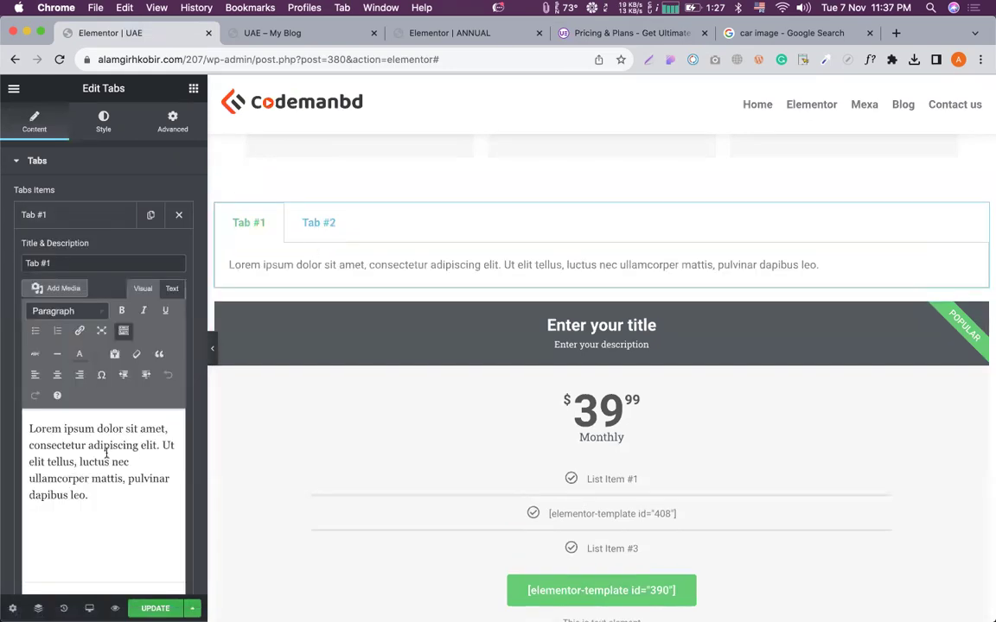
pyautogui.scroll(-3, 83, 259)
pyautogui.scroll(3, 90, 242)
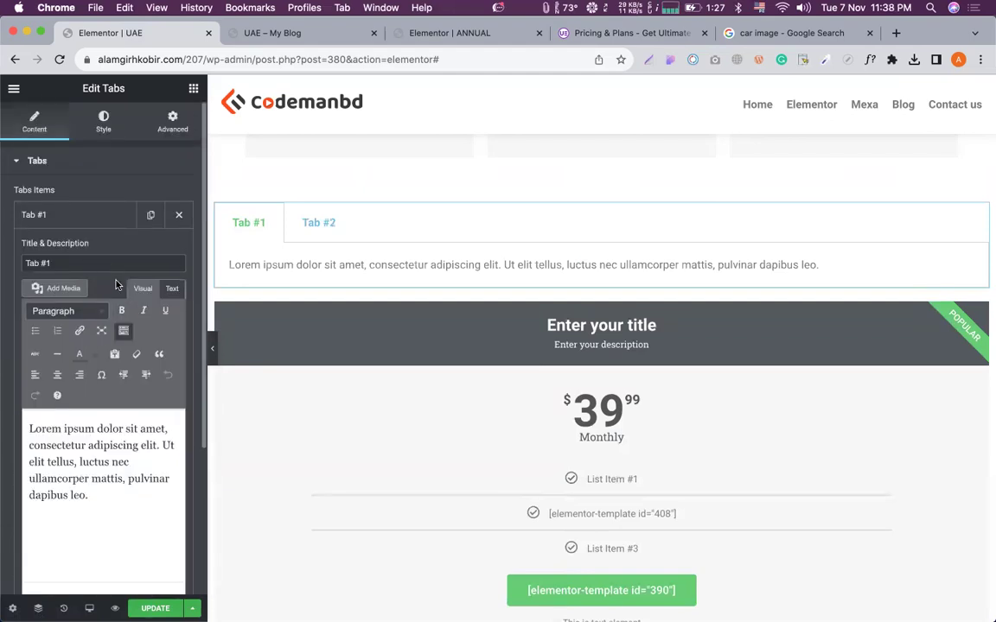
pyautogui.press('super+a')
pyautogui.write('[elementor-template id="390"]')
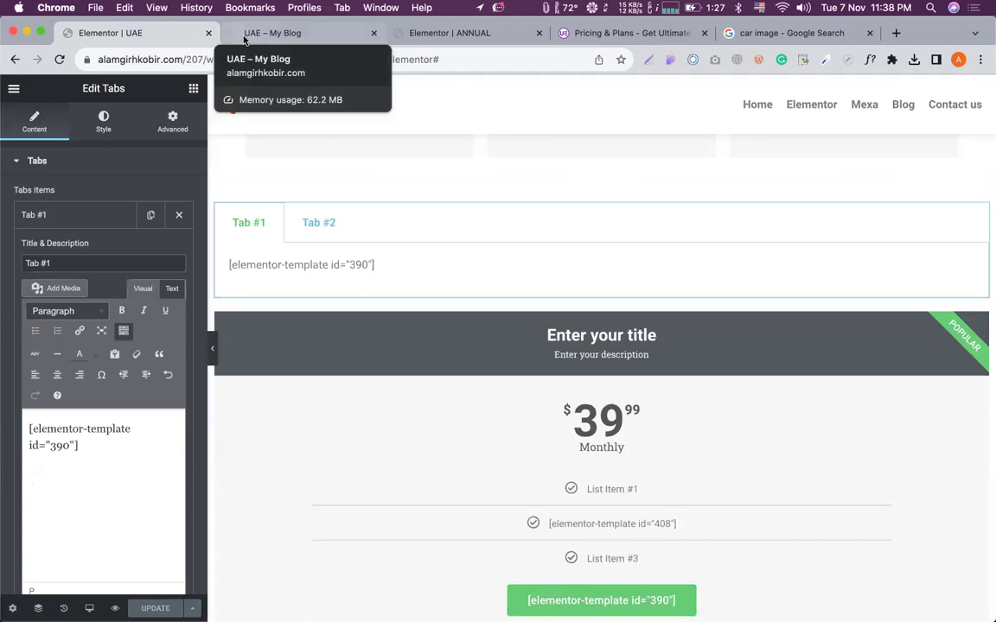
# Reload the site preview to see the updated page.
pyautogui.click(246, 33)
pyautogui.click(60, 60)
pyautogui.scroll(-6, 284, 304)
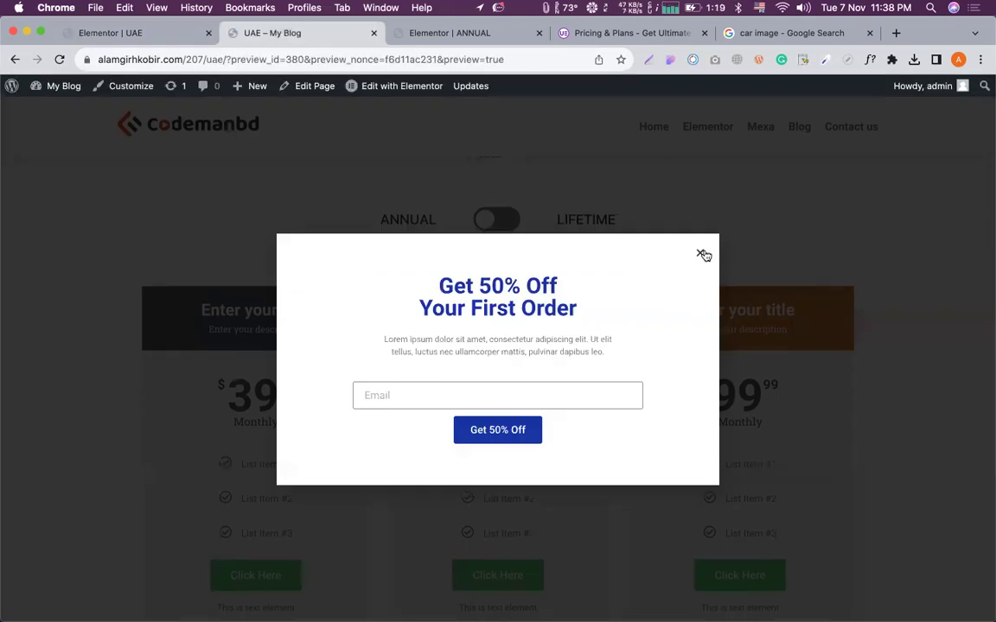
# Close the 'Get 50% Off' popup and check that Tab #1 shows the $39.99, $59.99 and $99.99 cards.
pyautogui.click(700, 253)
pyautogui.scroll(-5, 572, 334)
pyautogui.scroll(2, 251, 285)
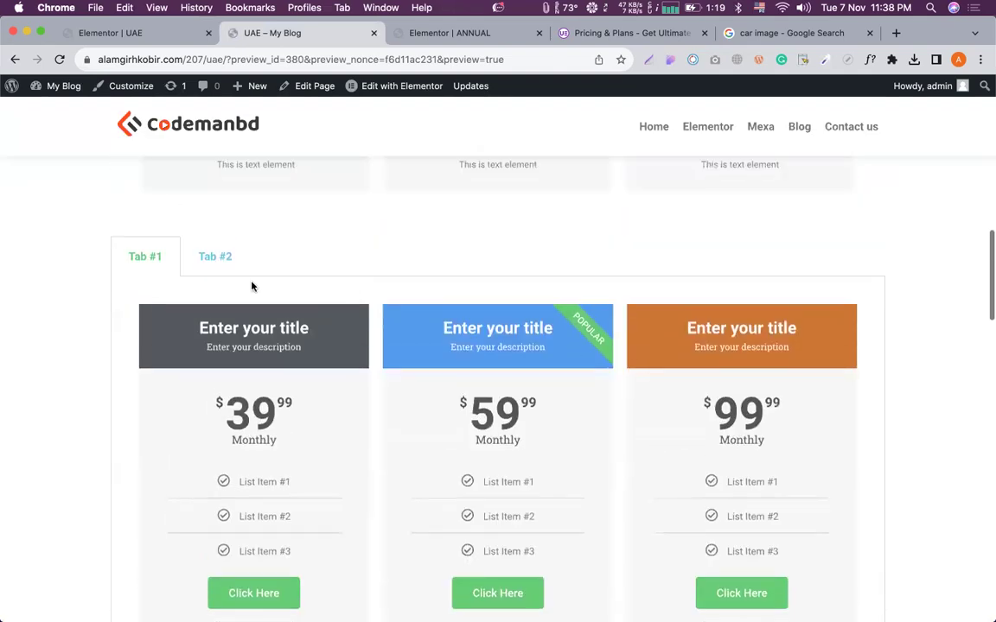
pyautogui.click(211, 256)
pyautogui.click(130, 259)
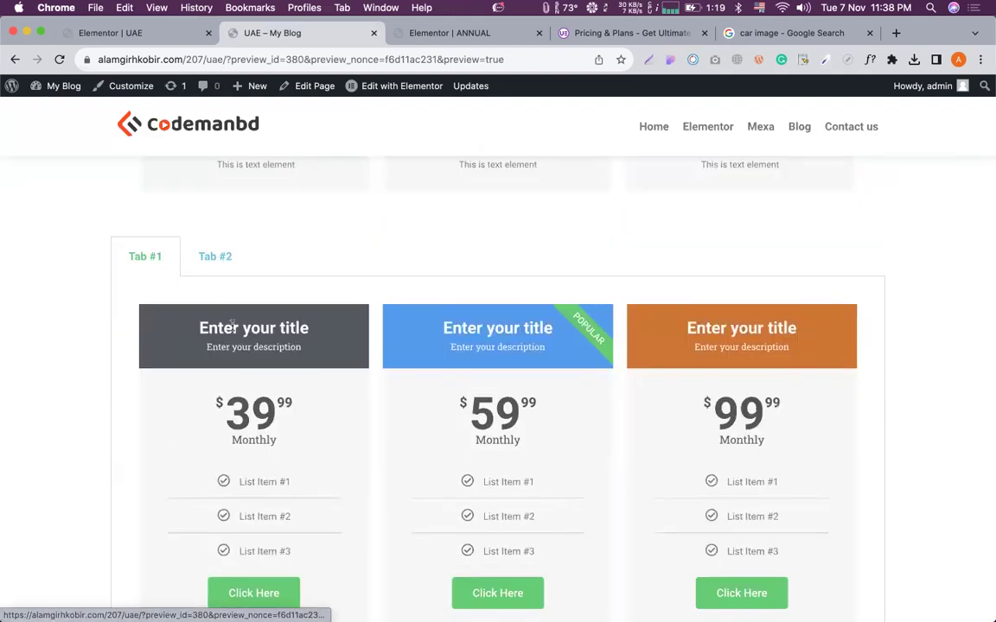
pyautogui.scroll(-3, 260, 328)
pyautogui.scroll(3, 225, 324)
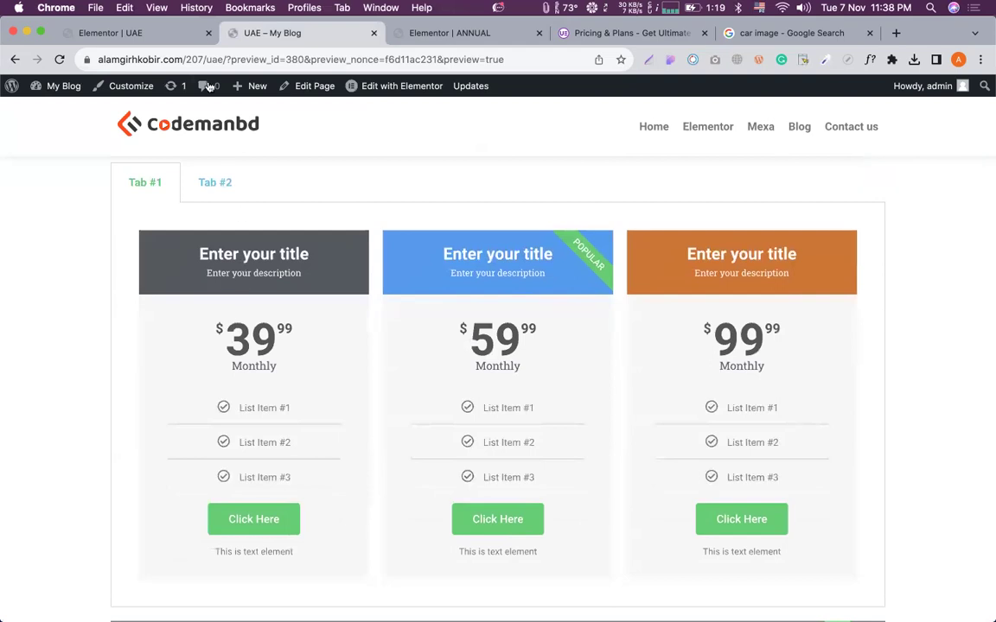
# Back in the editor, edit the 'I am Creative' fancy heading text.
pyautogui.click(153, 35)
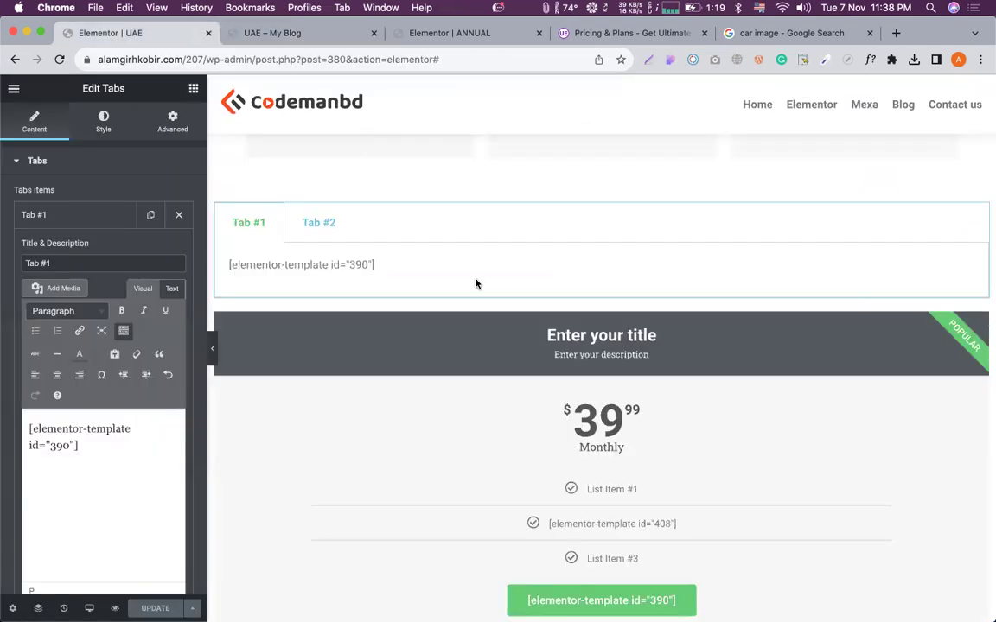
pyautogui.scroll(-5, 511, 347)
pyautogui.scroll(5, 510, 347)
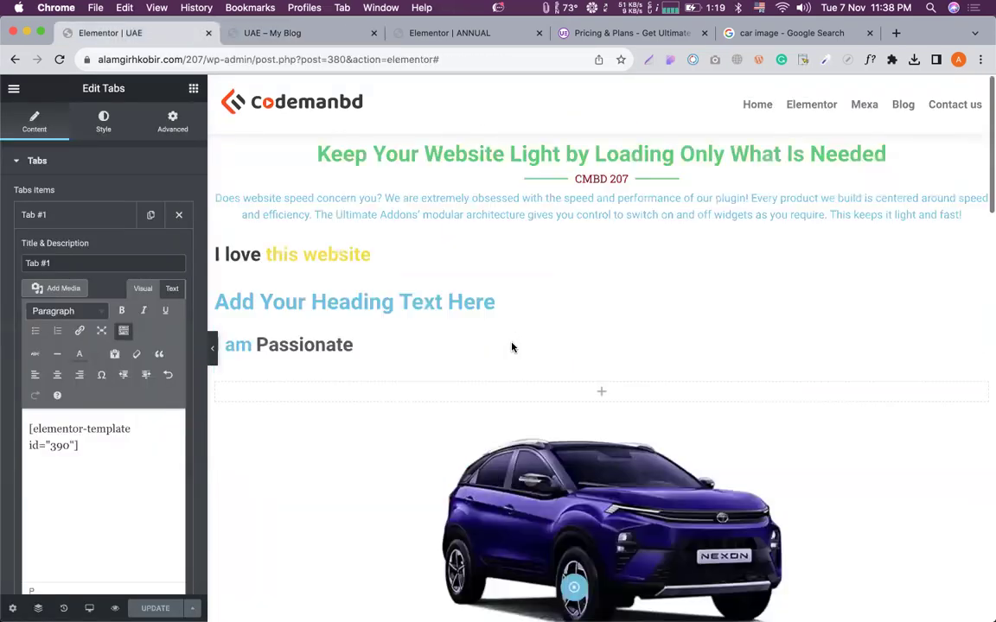
pyautogui.scroll(-5, 427, 244)
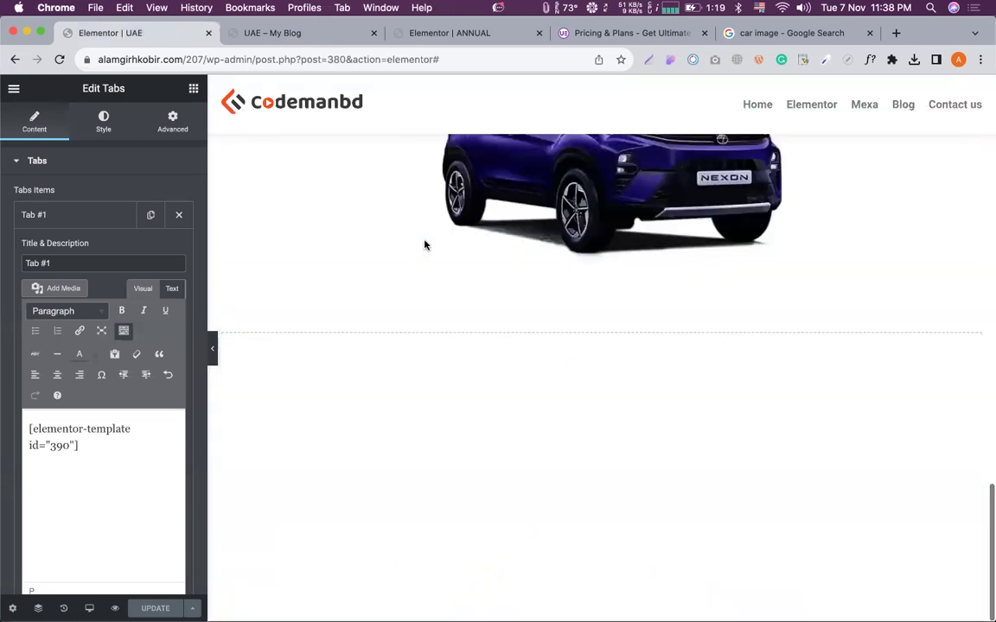
pyautogui.scroll(10, 425, 244)
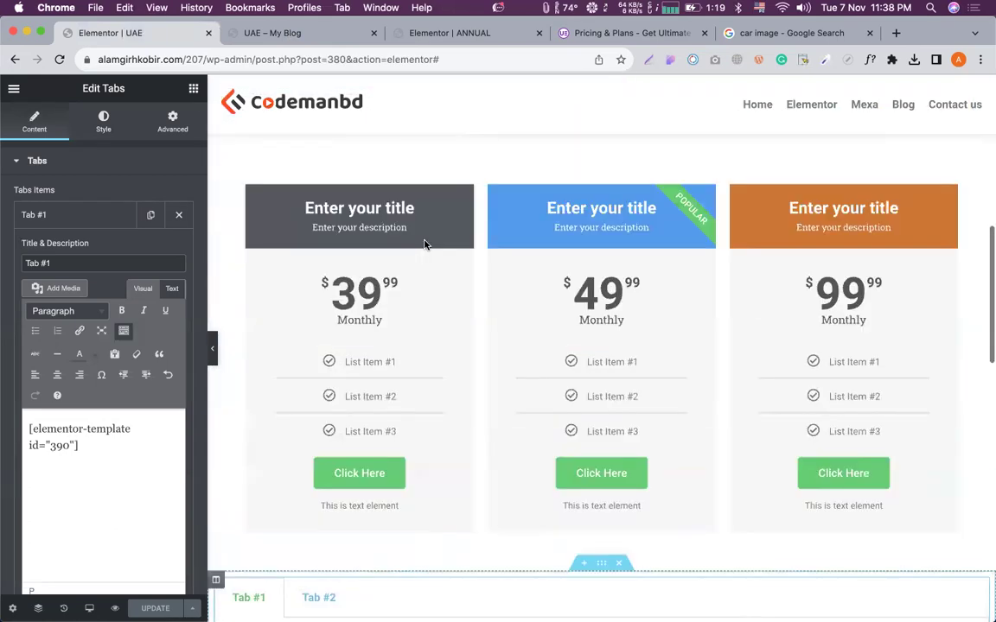
pyautogui.scroll(2, 570, 330)
pyautogui.click(570, 330)
pyautogui.press('BackSpace')
pyautogui.press('BackSpace')
pyautogui.press('BackSpace')
pyautogui.press('BackSpace')
pyautogui.press('BackSpace')
pyautogui.press('BackSpace')
pyautogui.press('BackSpace')
pyautogui.press('BackSpace')
pyautogui.write('Amazing')
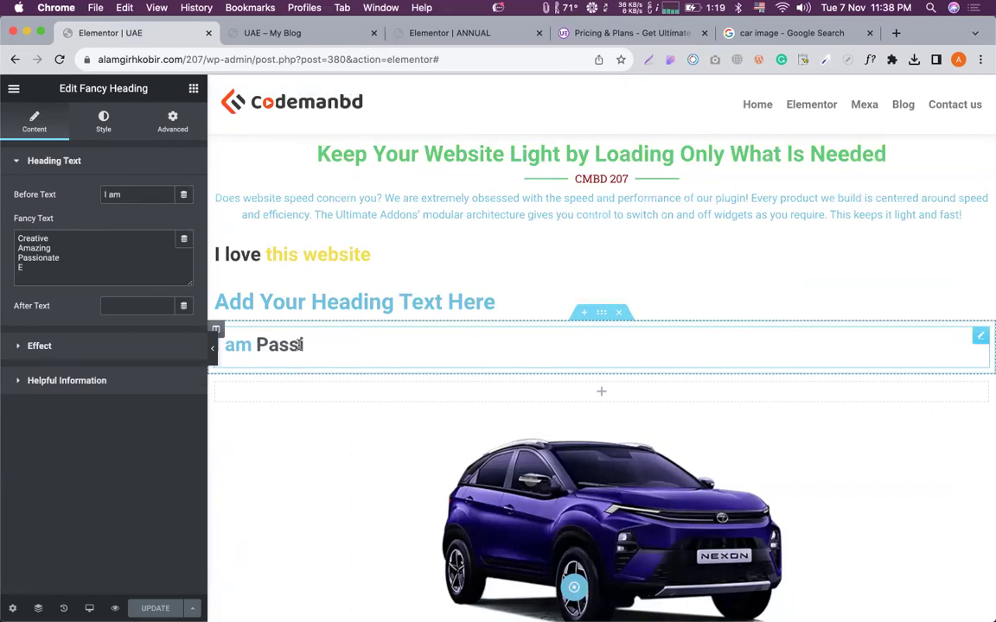
# Add an Inner Section, move the fancy heading into its left column, and place an Image on the right.
pyautogui.click(194, 88)
pyautogui.moveTo(54, 236); pyautogui.dragTo(504, 349)
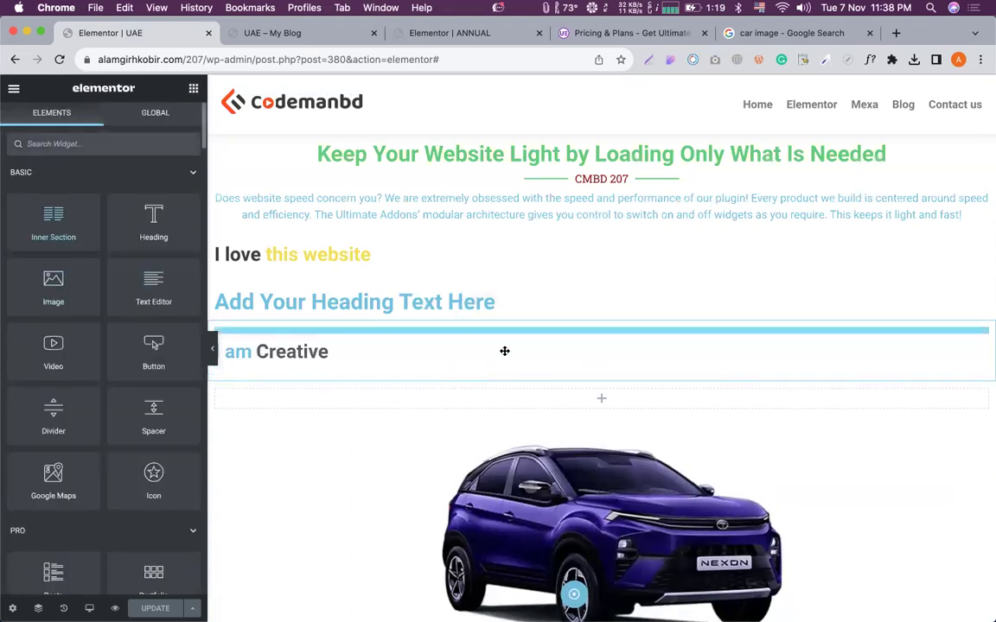
pyautogui.moveTo(615, 370); pyautogui.dragTo(459, 358)
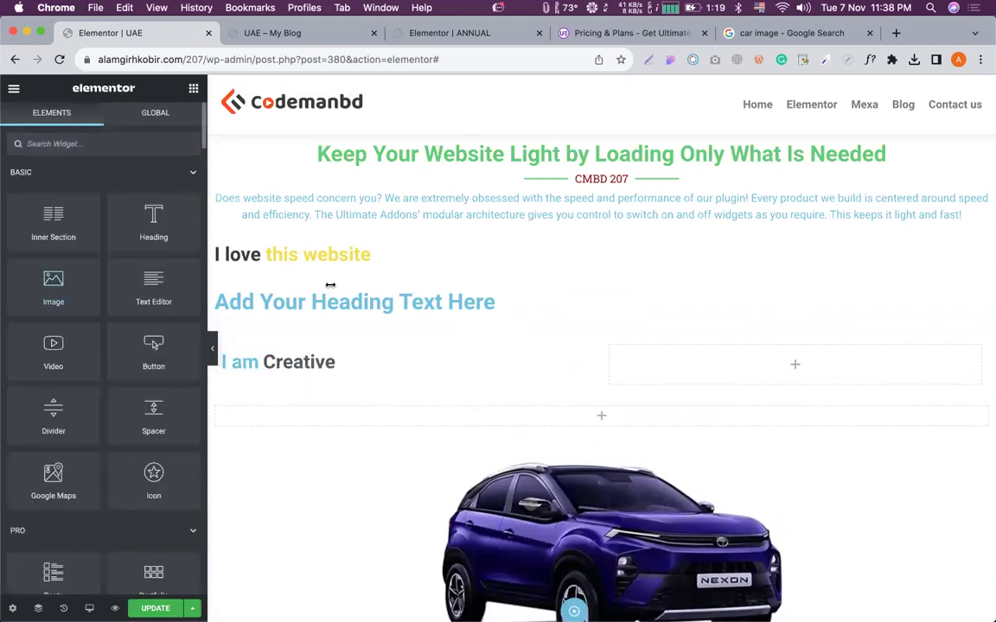
pyautogui.moveTo(52, 256); pyautogui.dragTo(755, 365)
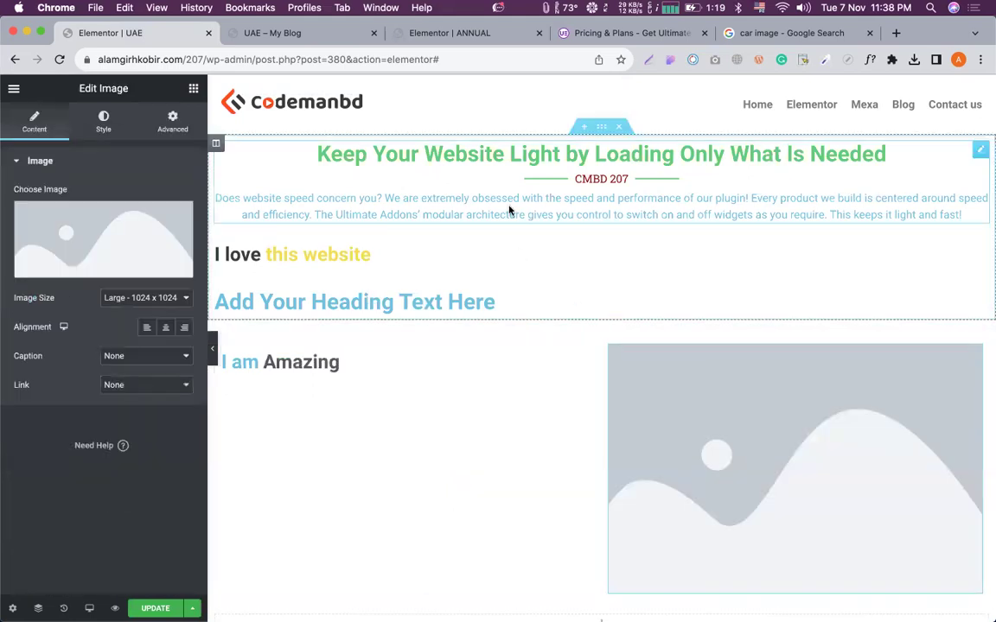
# Copy the 'Keep Your Website Light' heading, type 'Passio' into a heading, and paste the copy into the left column.
pyautogui.rightClick(509, 210)
pyautogui.click(540, 269)
pyautogui.click(339, 362)
pyautogui.press('BackSpace')
pyautogui.press('BackSpace')
pyautogui.press('BackSpace')
pyautogui.press('BackSpace')
pyautogui.press('BackSpace')
pyautogui.press('BackSpace')
pyautogui.press('BackSpace')
pyautogui.write('Passio')
pyautogui.rightClick(329, 400)
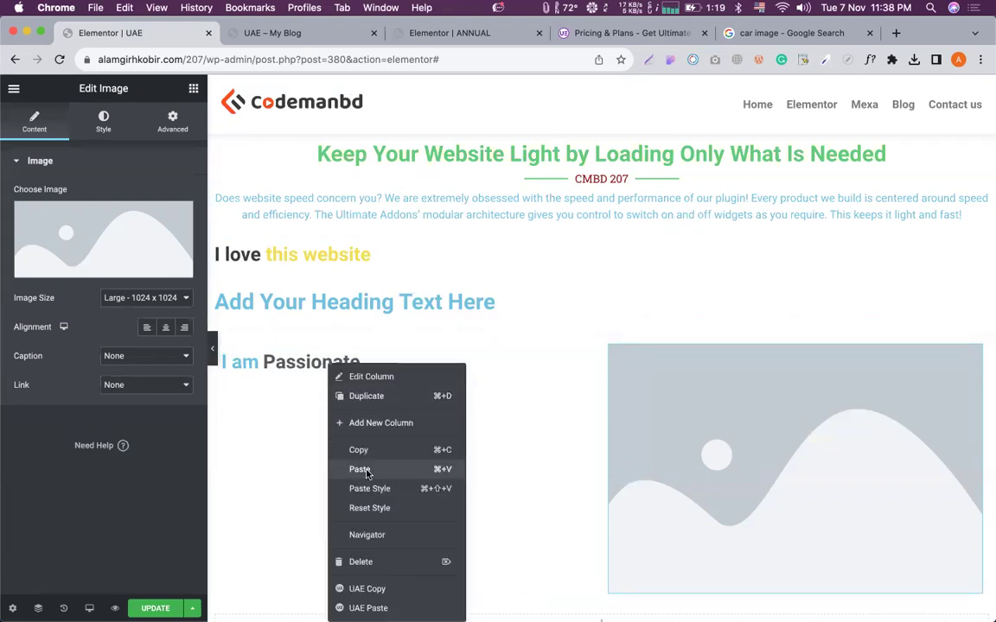
pyautogui.click(359, 469)
pyautogui.scroll(-3, 493, 424)
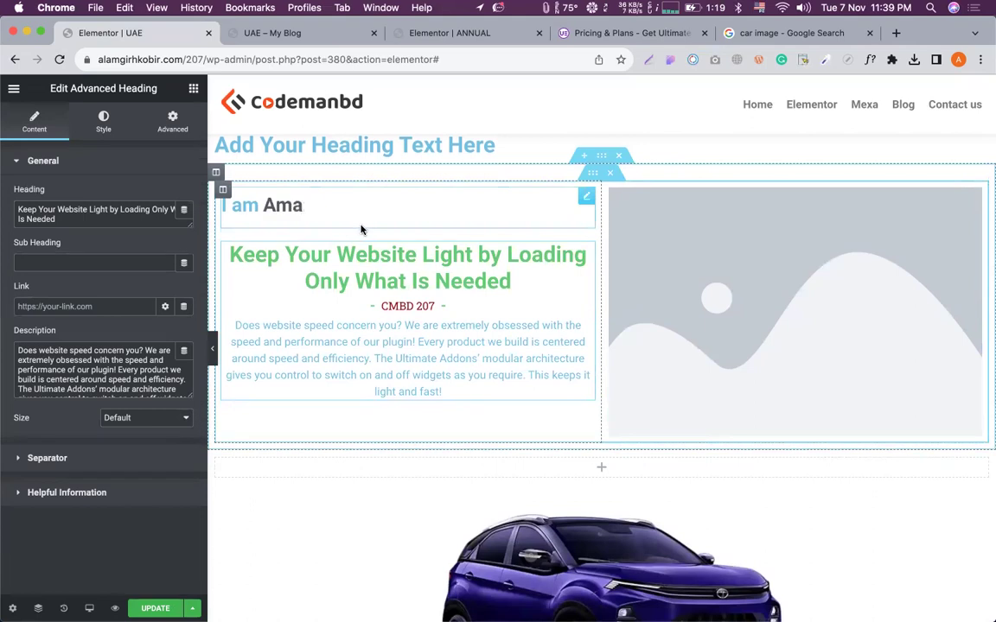
# Open the widgets panel, abandon an Inner Section drag, and close the left column's menu unchanged.
pyautogui.click(194, 90)
pyautogui.moveTo(50, 221); pyautogui.dragTo(79, 214)
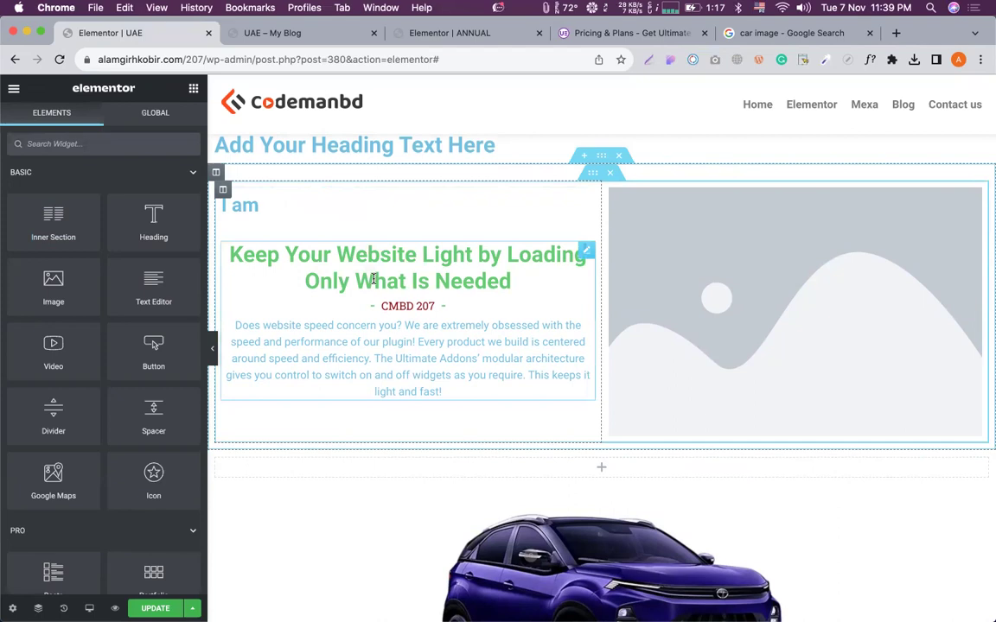
pyautogui.rightClick(222, 191)
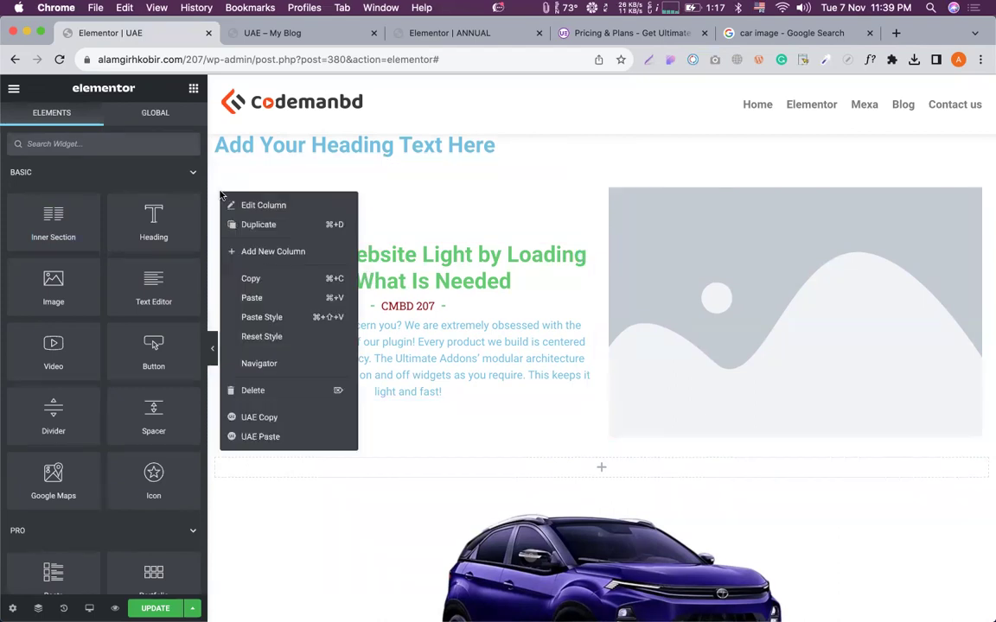
pyautogui.click(463, 235)
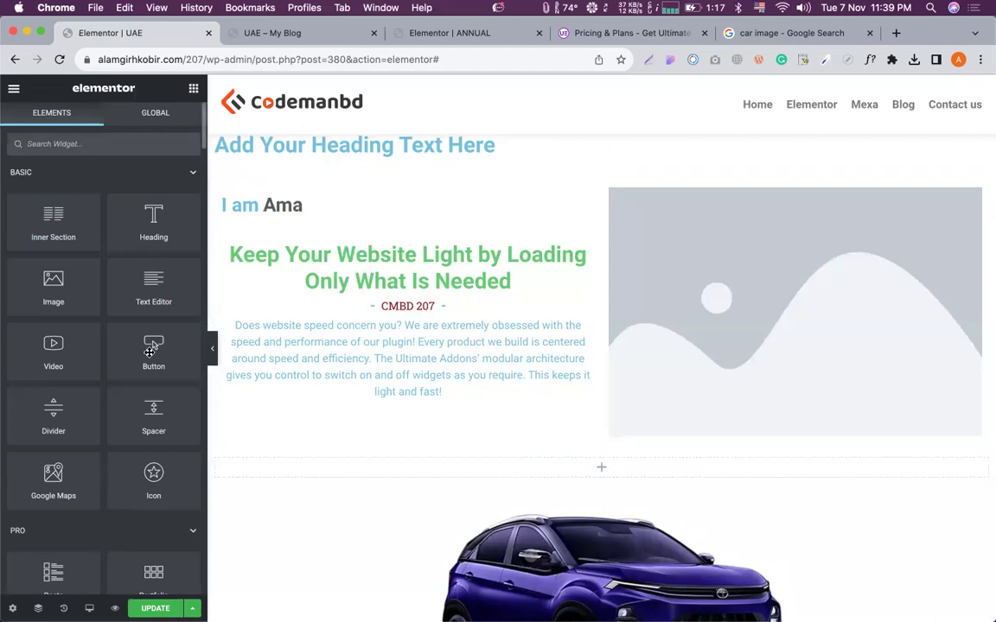
# Add a Click here button under the fancy heading and duplicate it.
pyautogui.moveTo(143, 346); pyautogui.dragTo(290, 219)
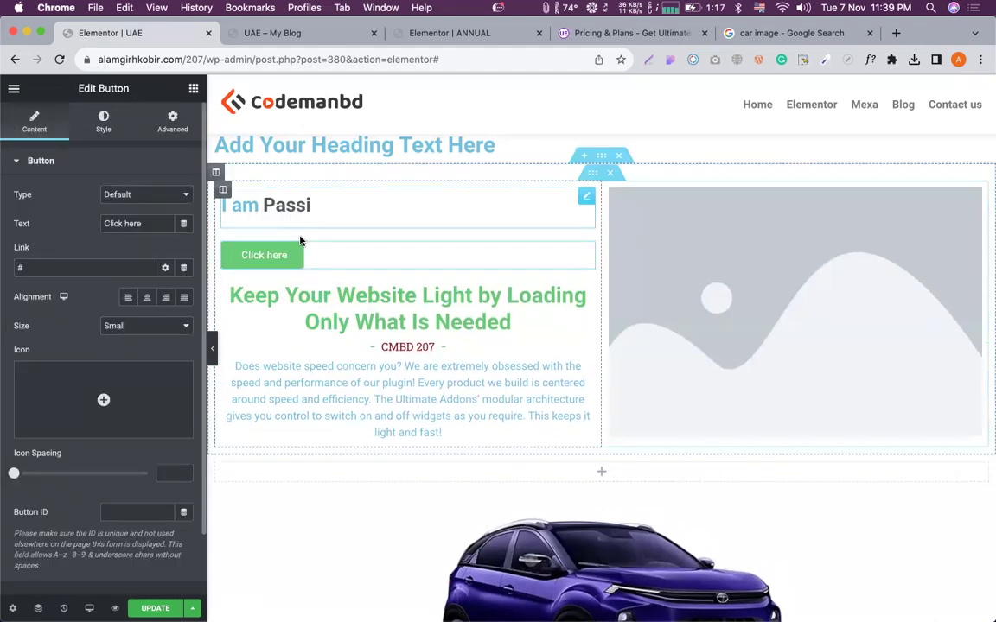
pyautogui.rightClick(320, 256)
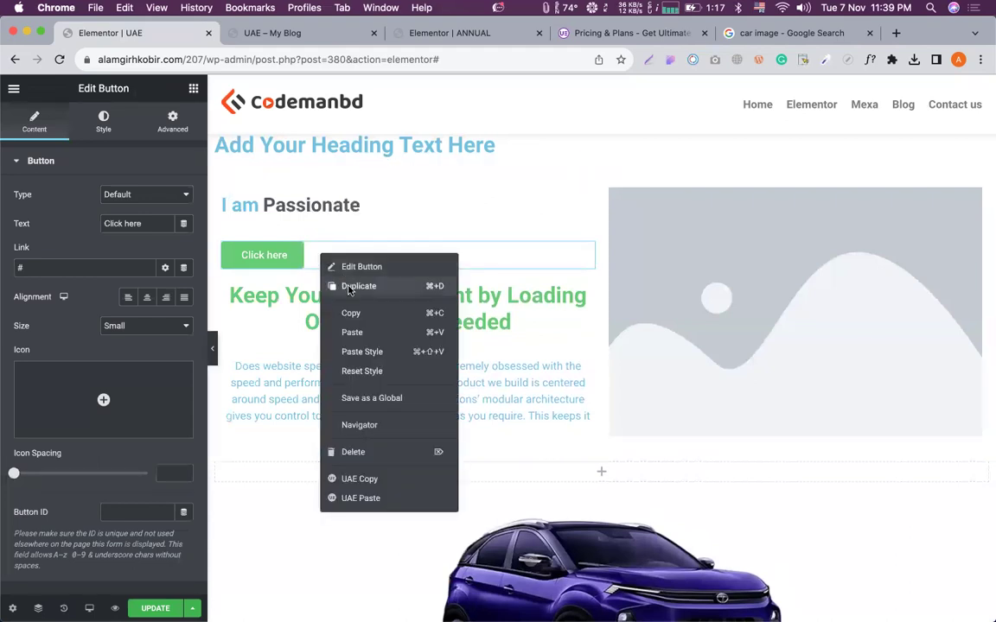
pyautogui.click(350, 286)
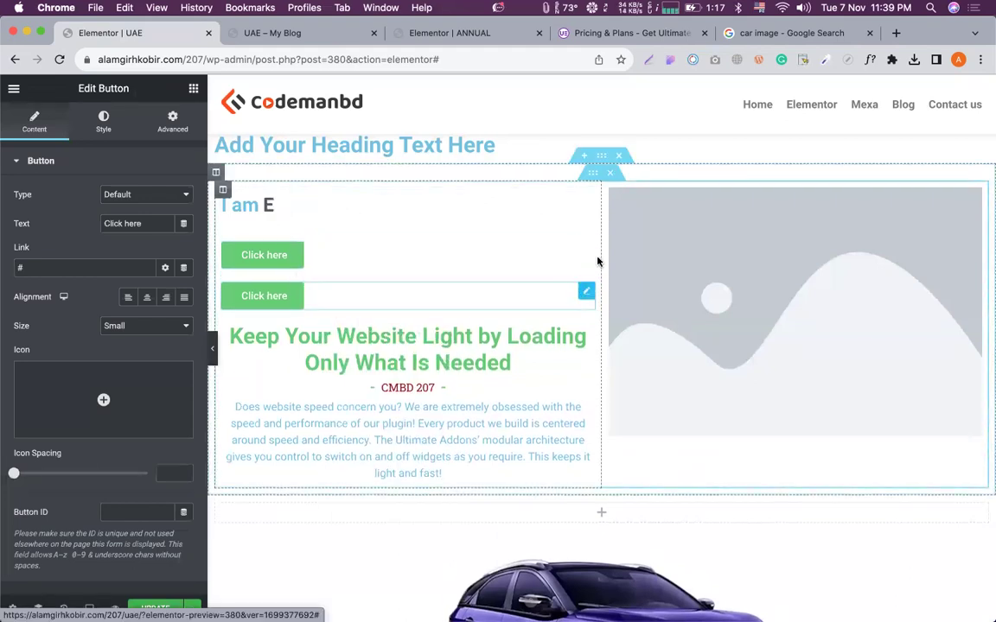
# Set the first button's Positioning width to Custom, 50.
pyautogui.click(585, 253)
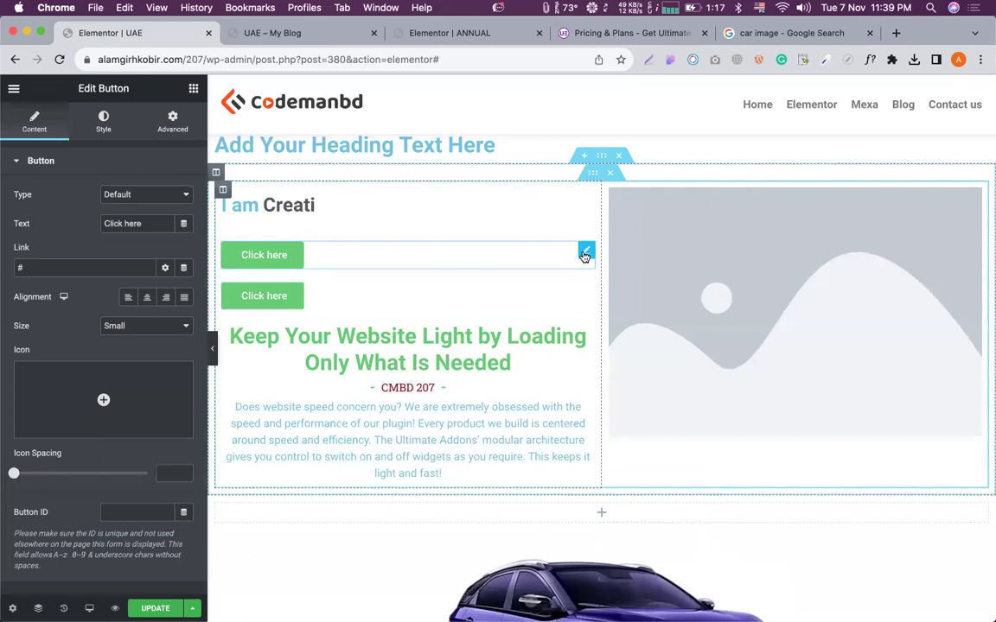
pyautogui.click(172, 123)
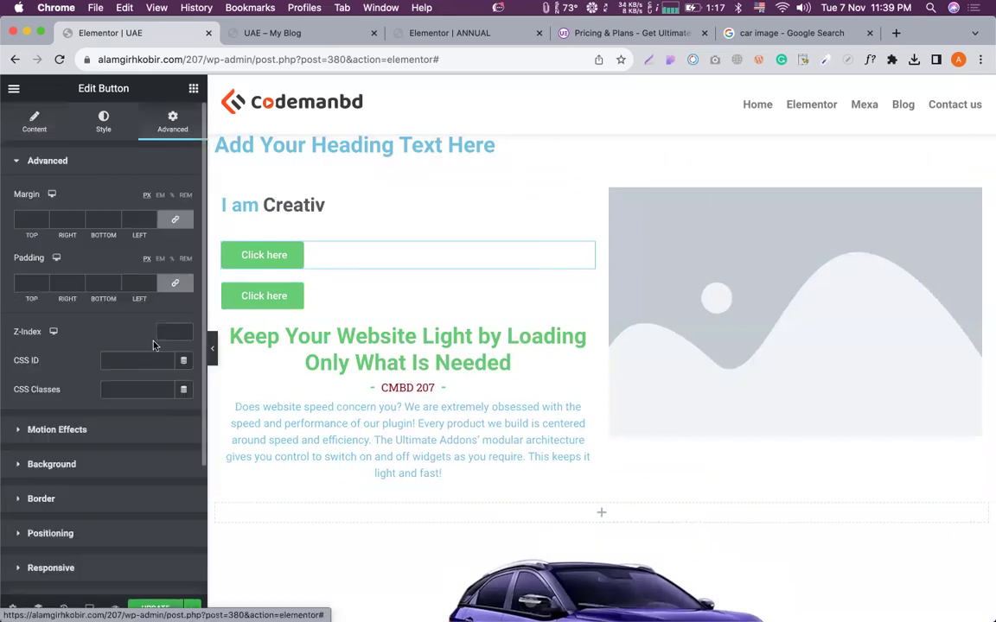
pyautogui.scroll(-2, 118, 412)
pyautogui.scroll(-2, 71, 529)
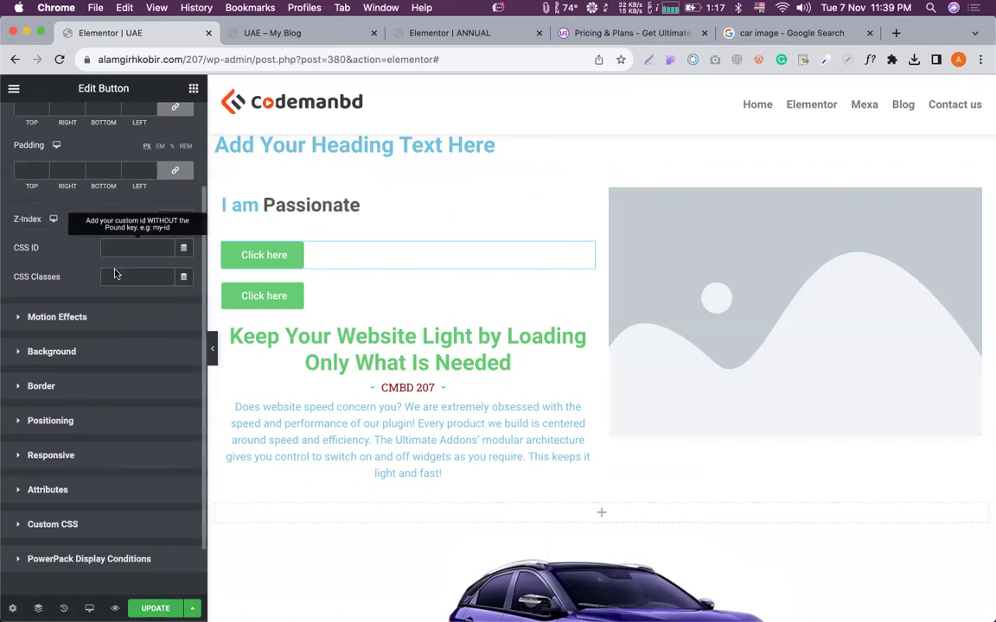
pyautogui.click(64, 422)
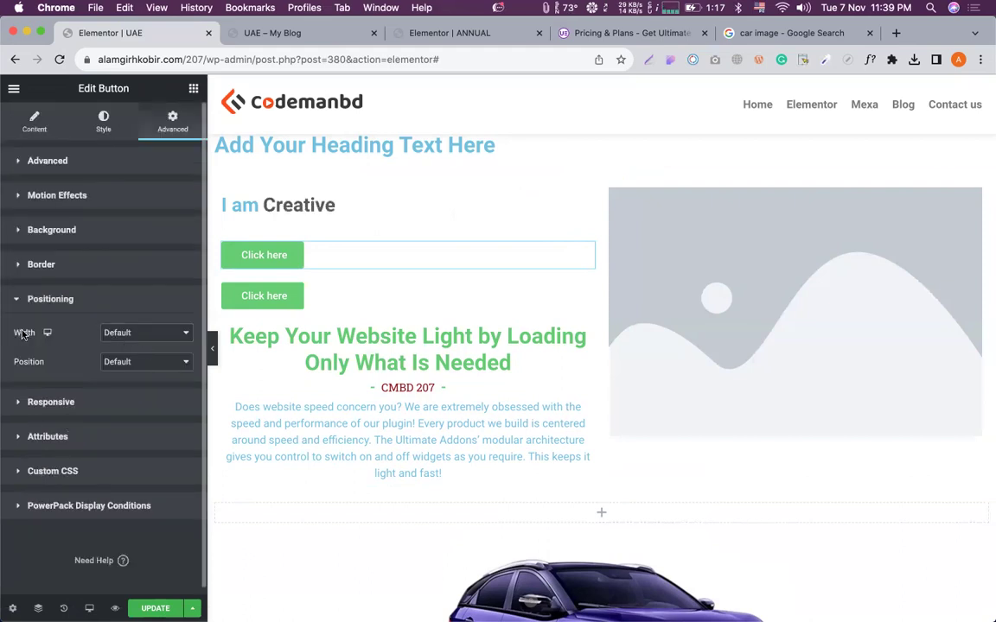
pyautogui.click(141, 337)
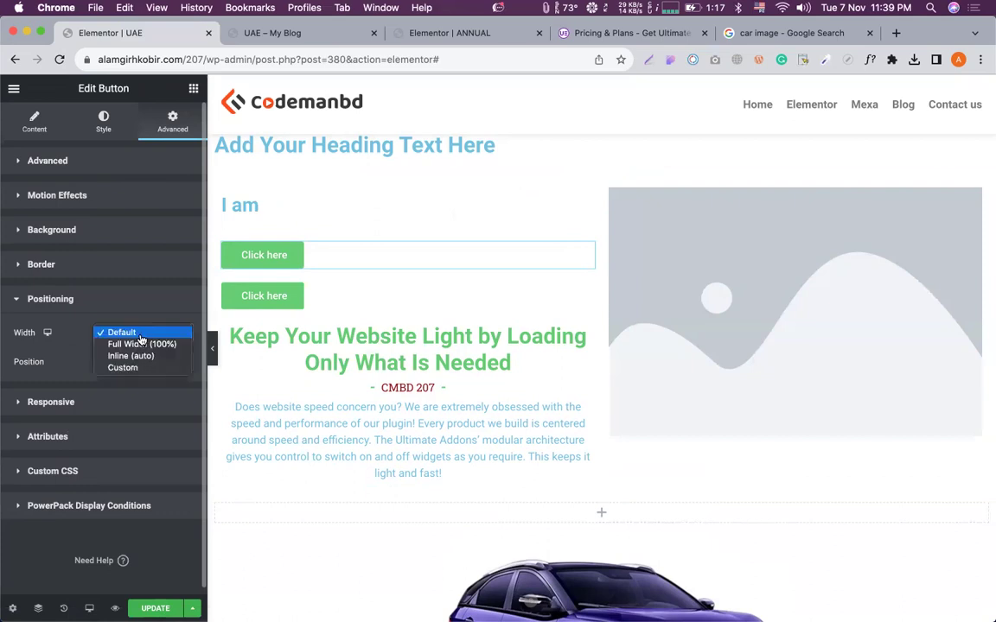
pyautogui.click(123, 368)
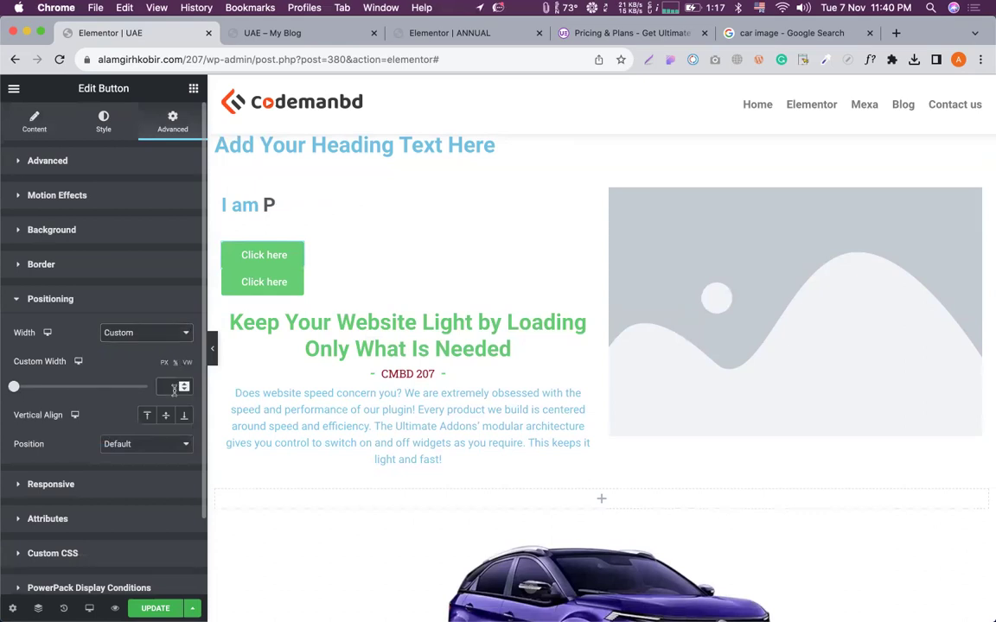
pyautogui.write('50')
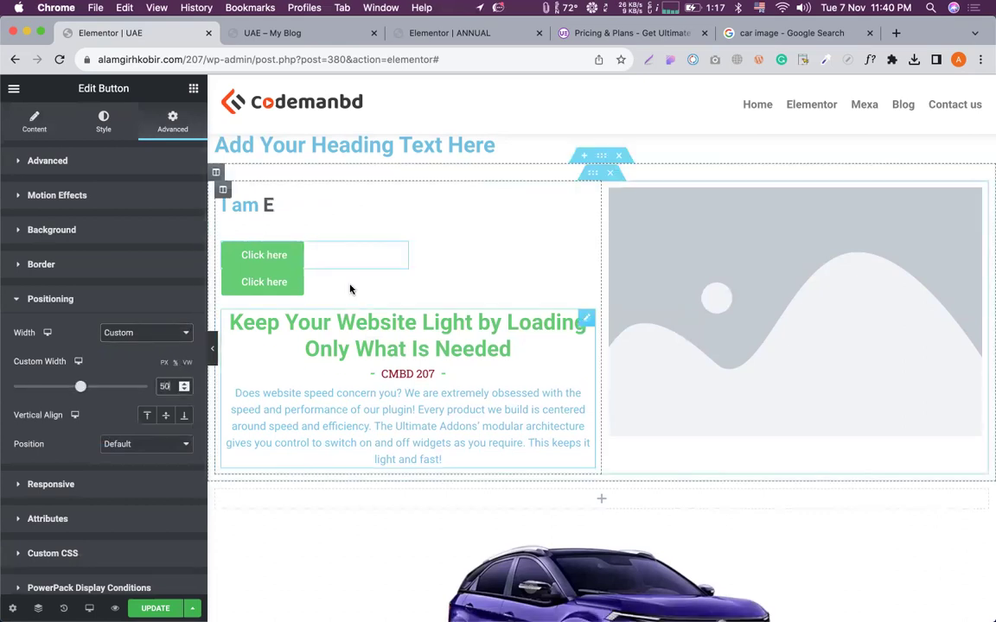
# Give the second button a Custom width of 50 as well.
pyautogui.click(585, 276)
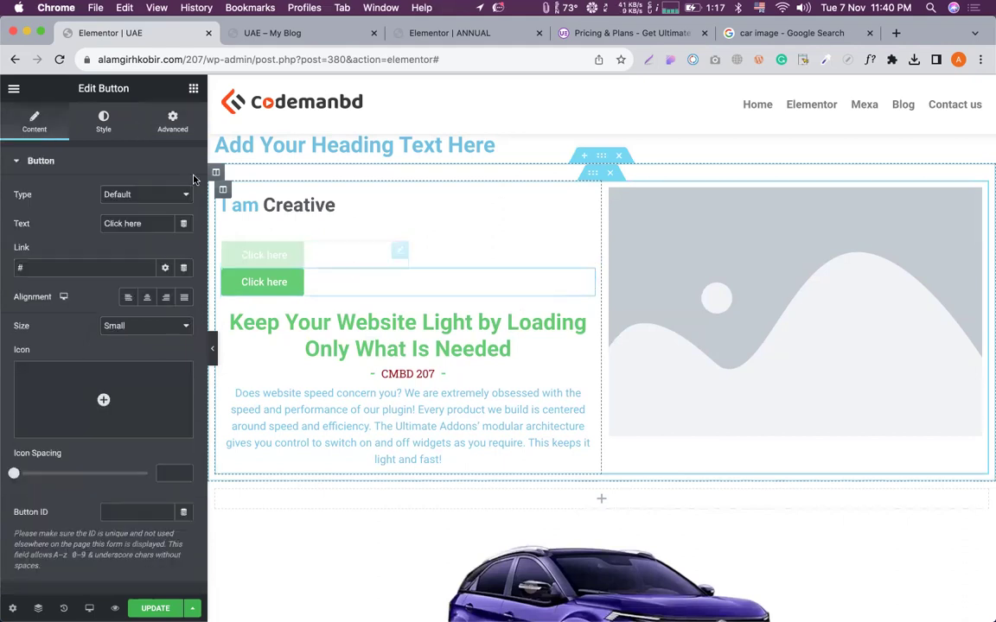
pyautogui.click(165, 116)
pyautogui.scroll(-3, 138, 380)
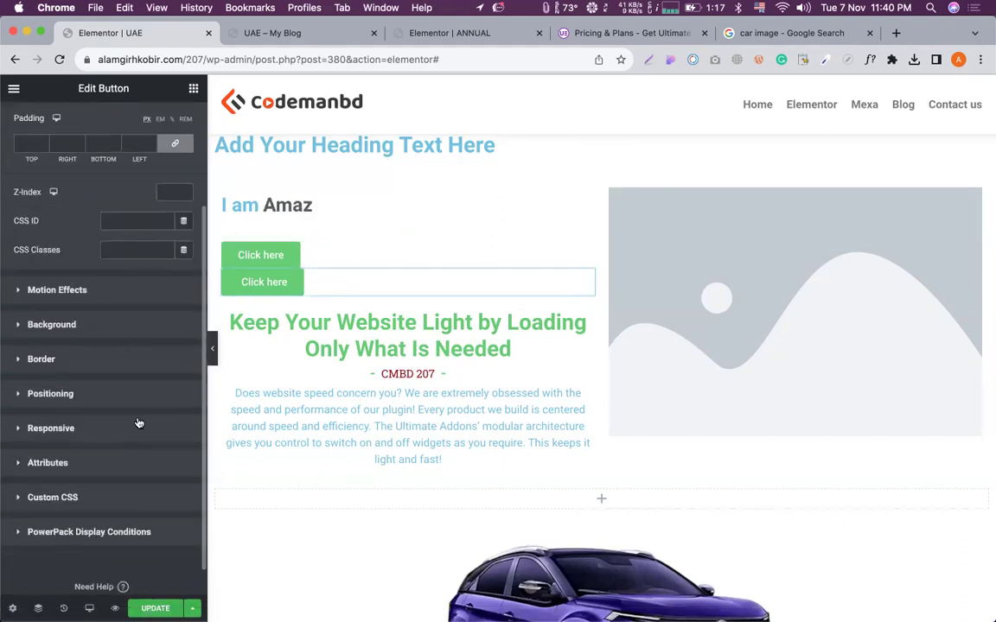
pyautogui.click(51, 386)
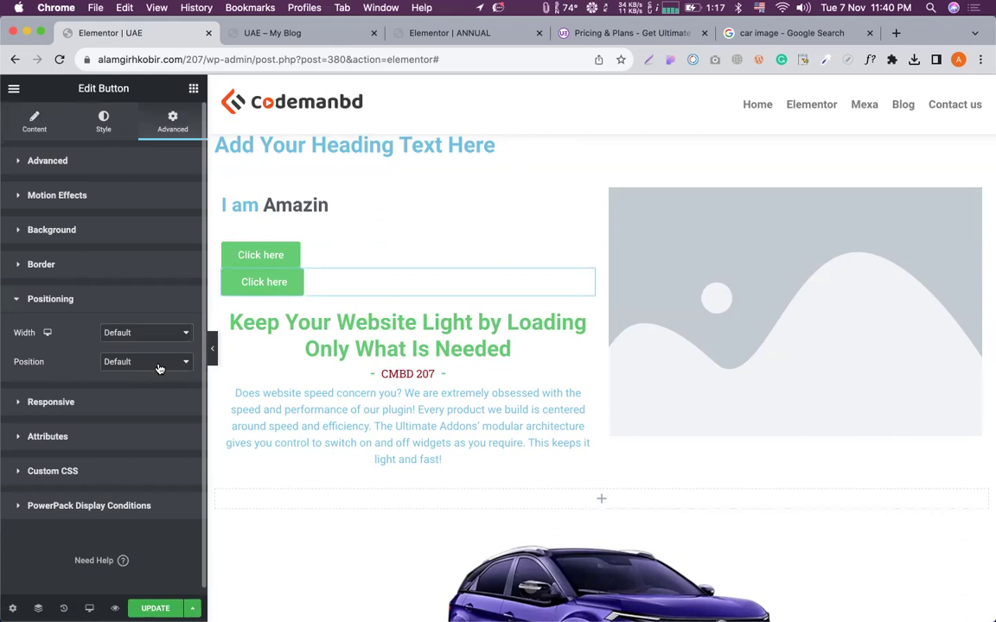
pyautogui.click(129, 333)
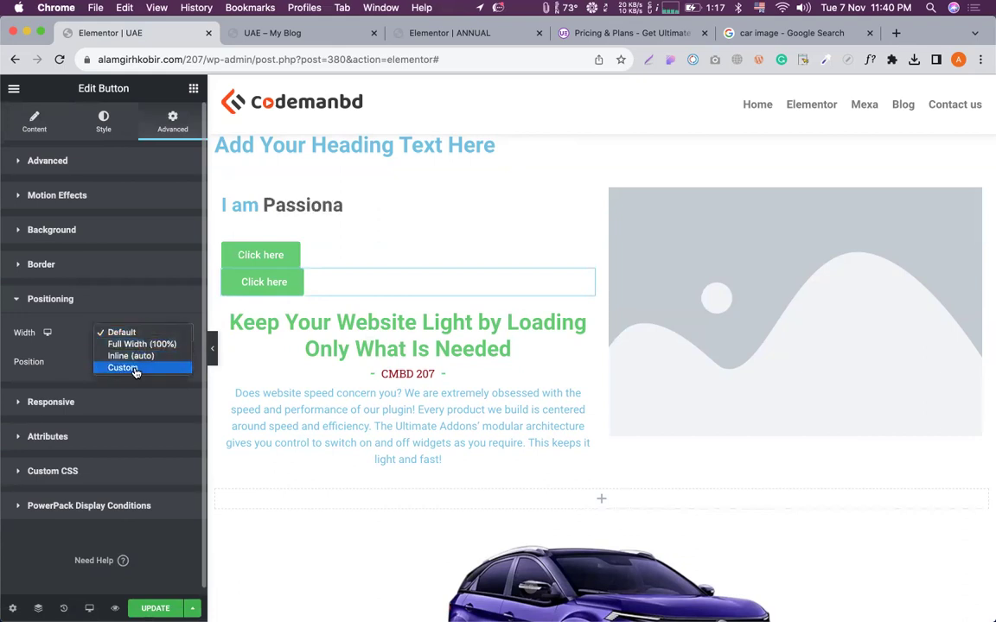
pyautogui.click(134, 369)
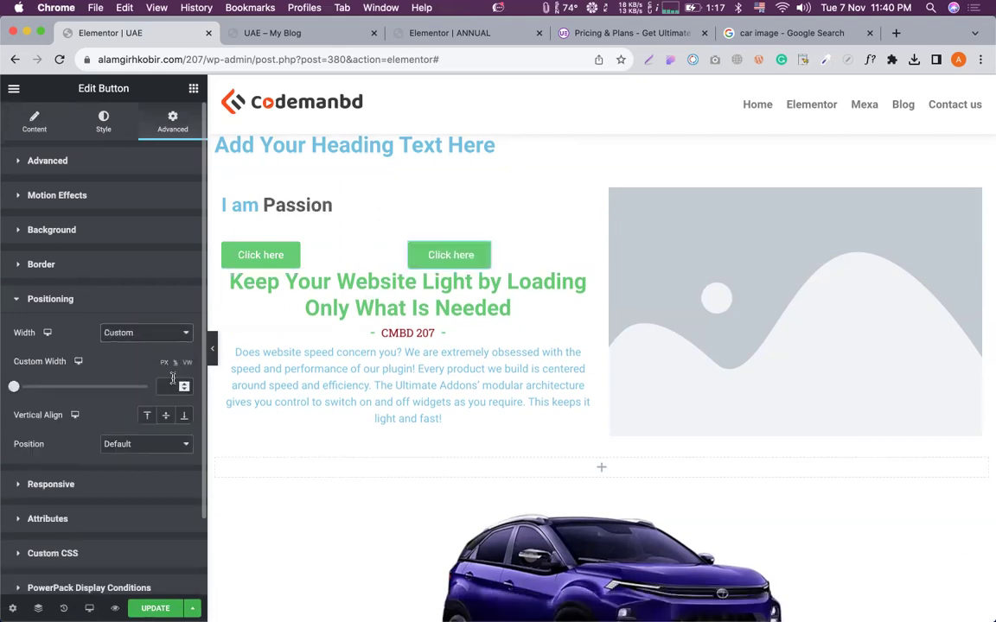
pyautogui.click(173, 380)
pyautogui.write('50')
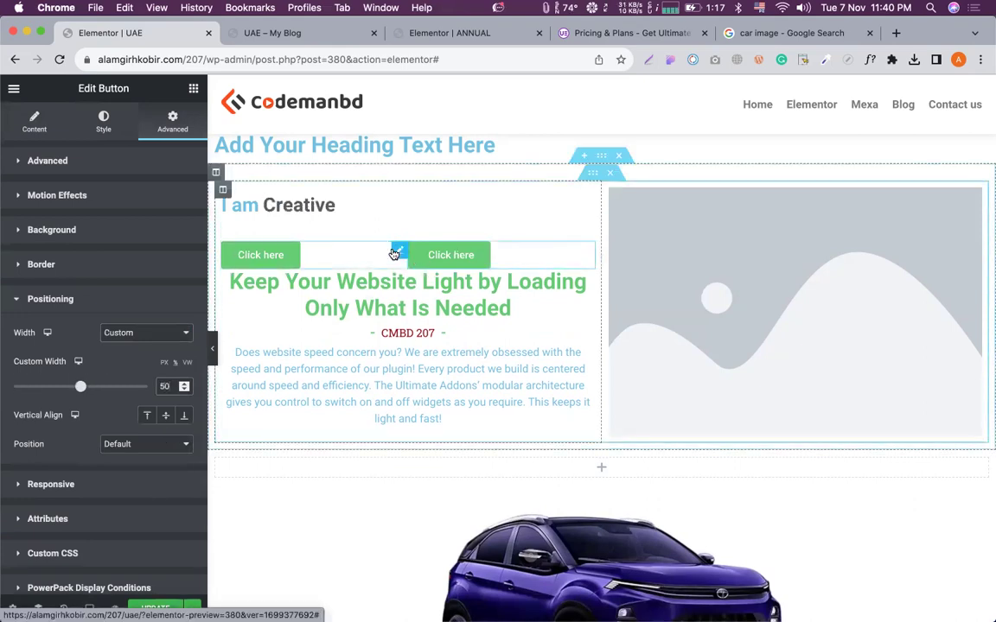
pyautogui.click(138, 168)
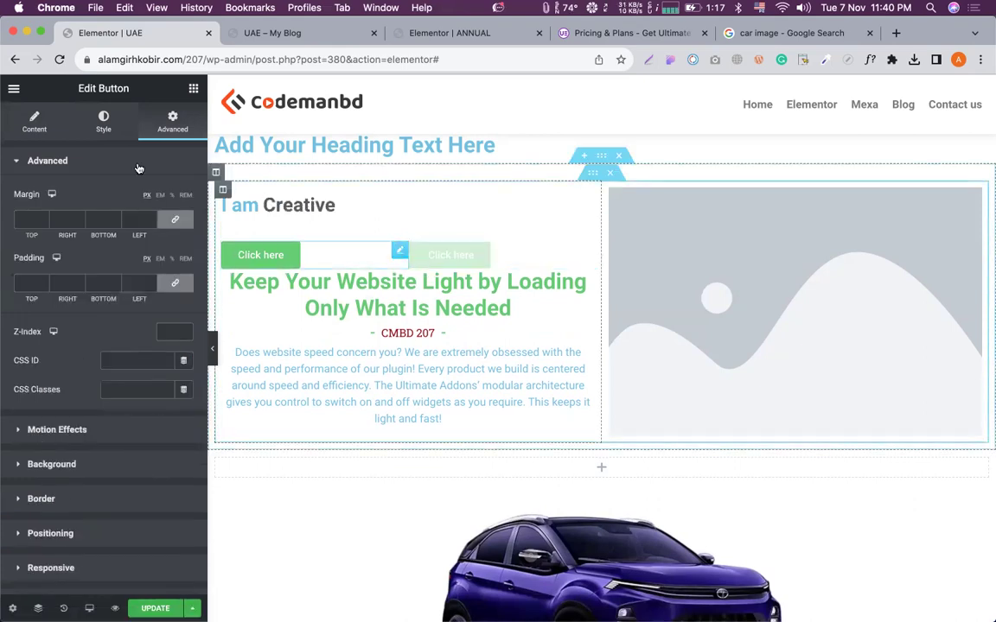
# Right-align the first Click here button within its half.
pyautogui.click(31, 123)
pyautogui.click(165, 298)
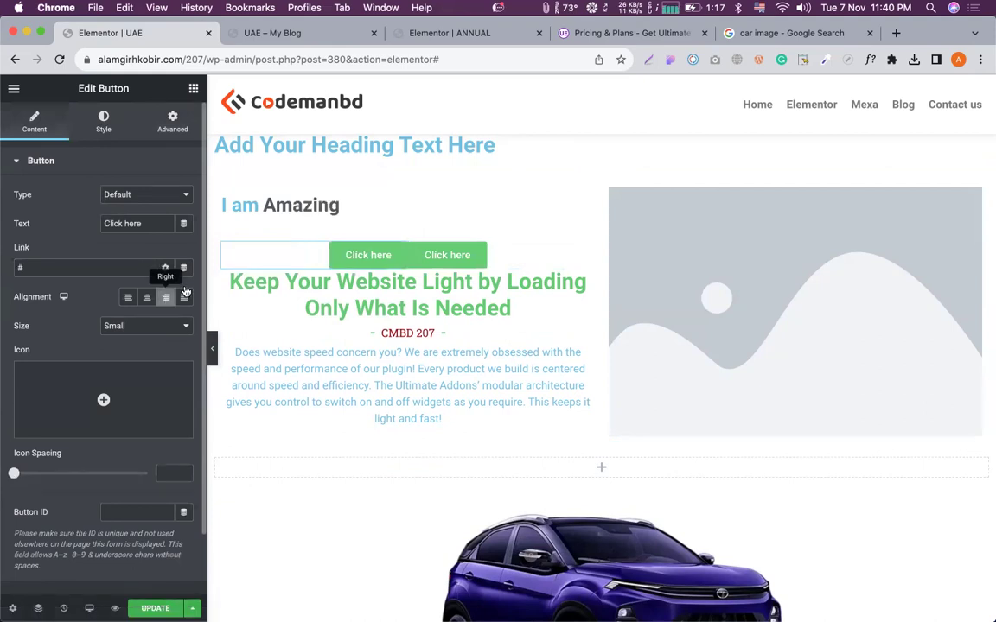
pyautogui.click(172, 120)
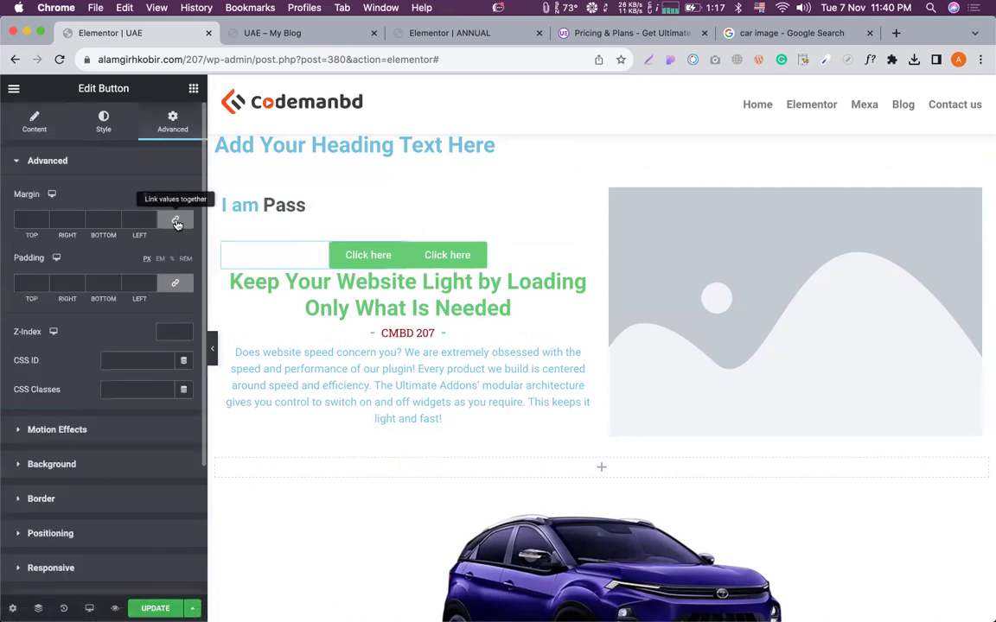
# Unlink the margins and give the second button a 10 px left margin, then preview.
pyautogui.click(174, 219)
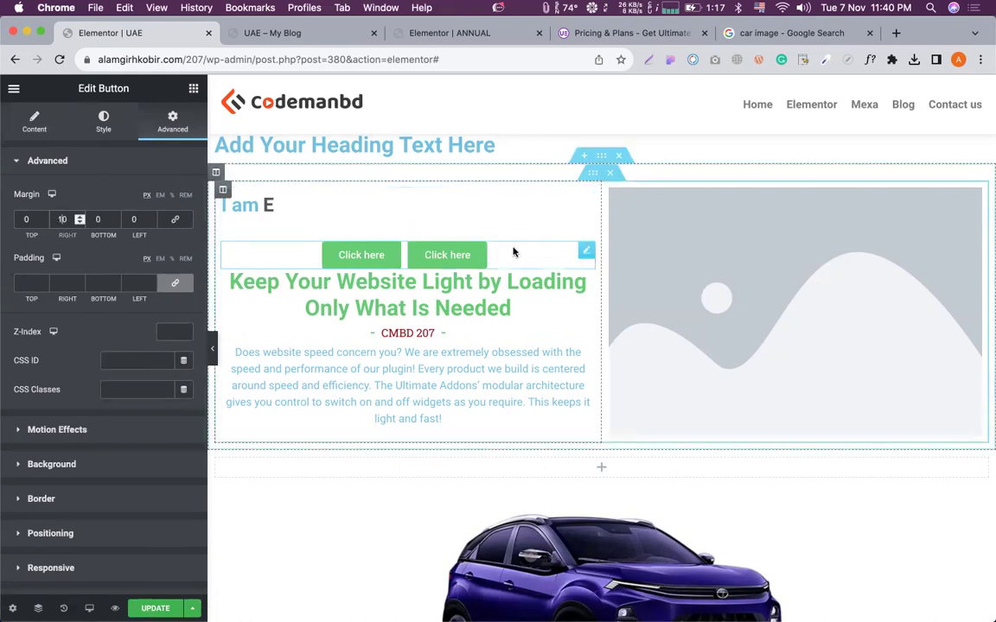
pyautogui.hotkey('ctrl', 'z')
pyautogui.click(176, 222)
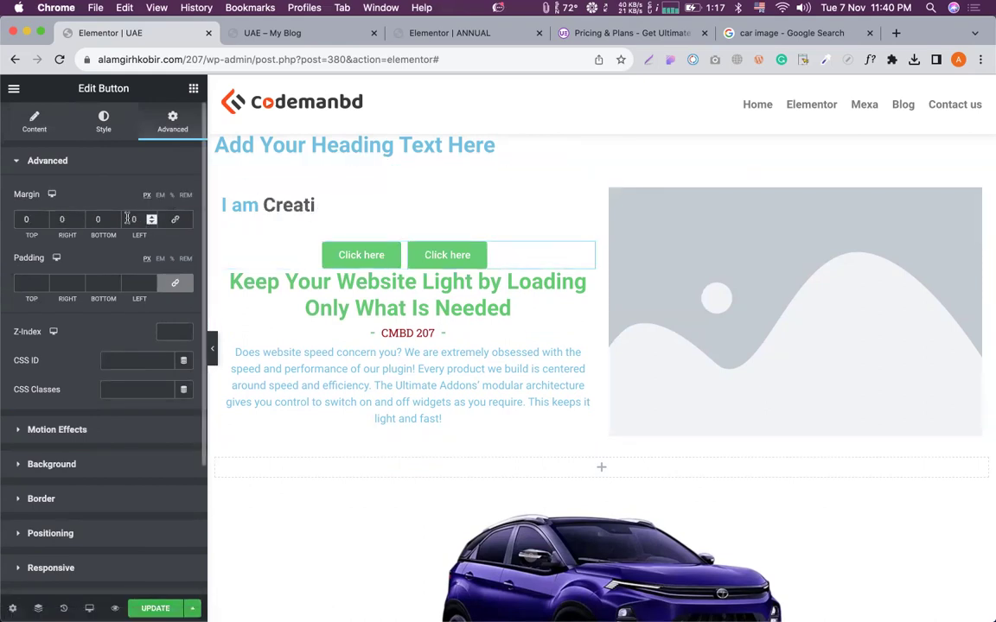
pyautogui.click(127, 219)
pyautogui.write('1')
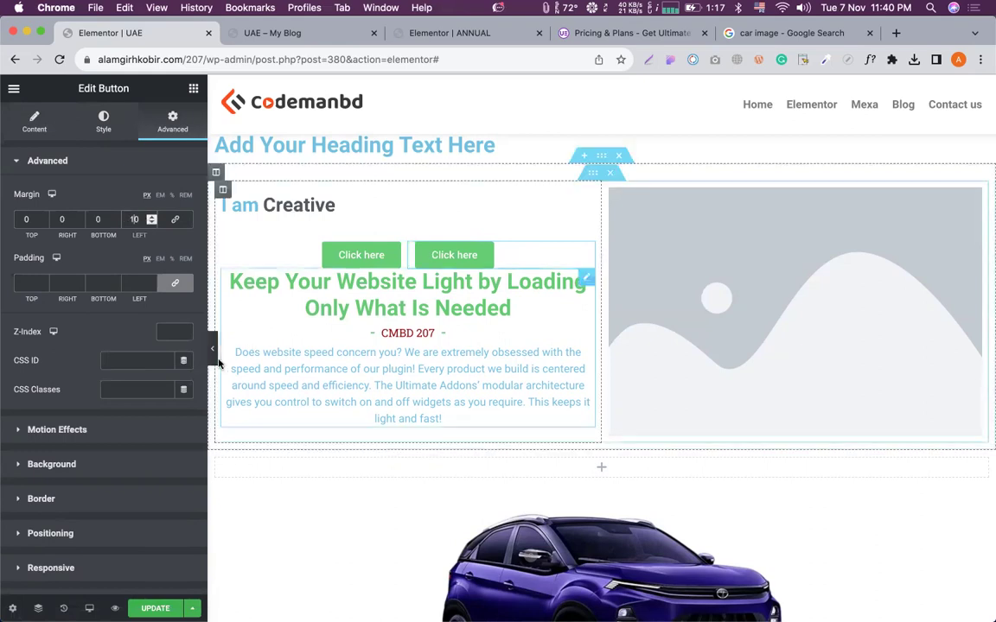
pyautogui.click(211, 348)
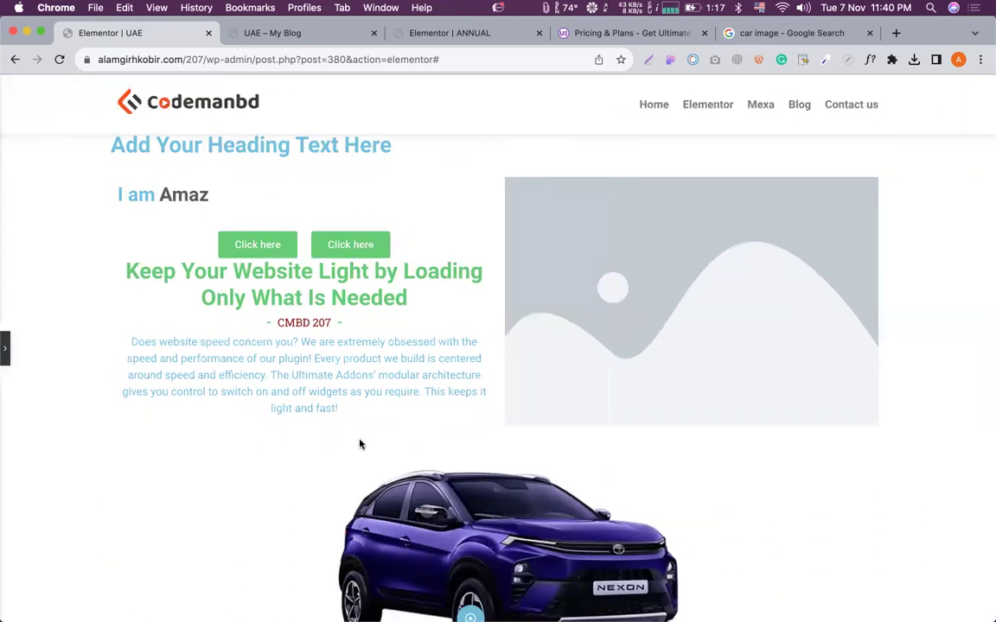
pyautogui.click(6, 350)
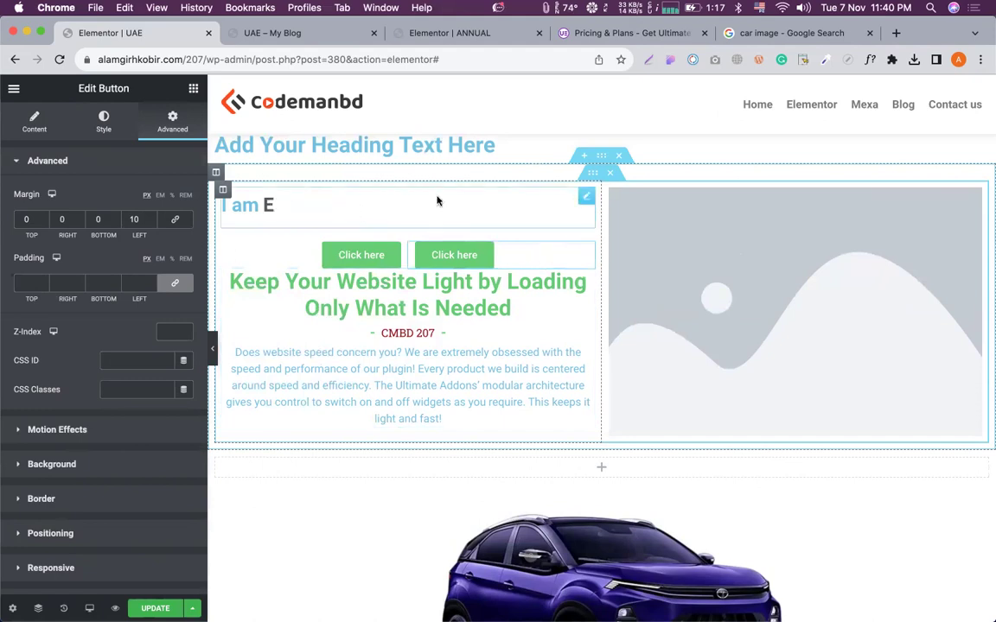
# Give the animated 'I am' heading a Custom width of 50 under Advanced > Positioning.
pyautogui.click(587, 197)
pyautogui.click(172, 121)
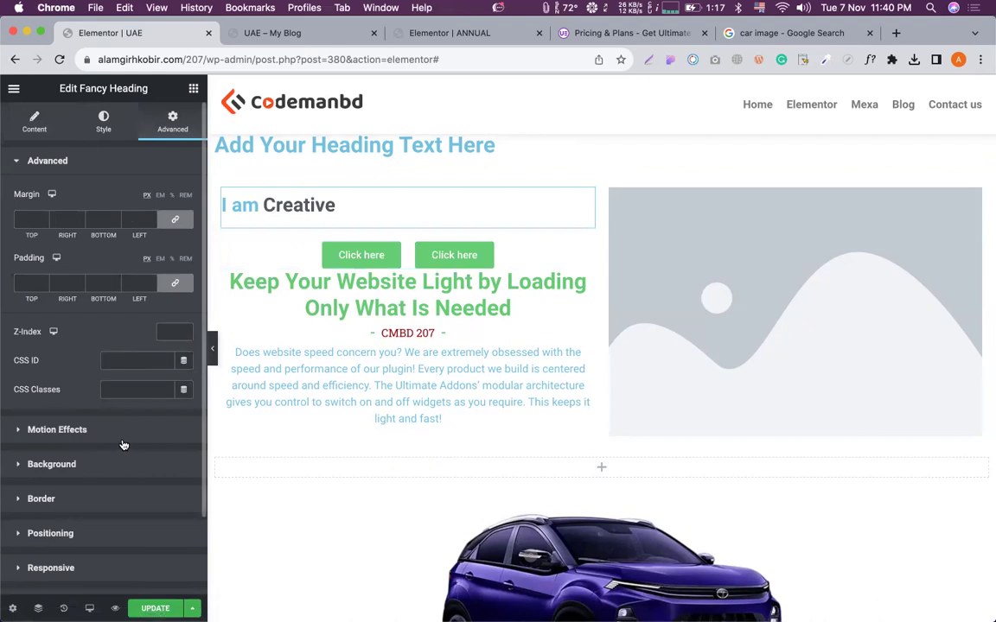
pyautogui.scroll(-2, 66, 457)
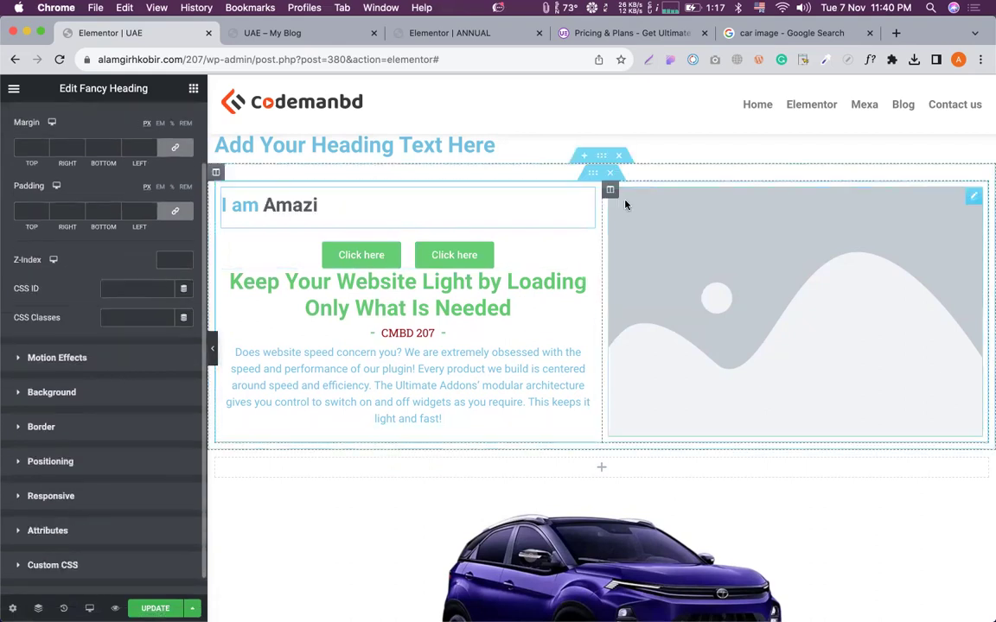
pyautogui.click(53, 464)
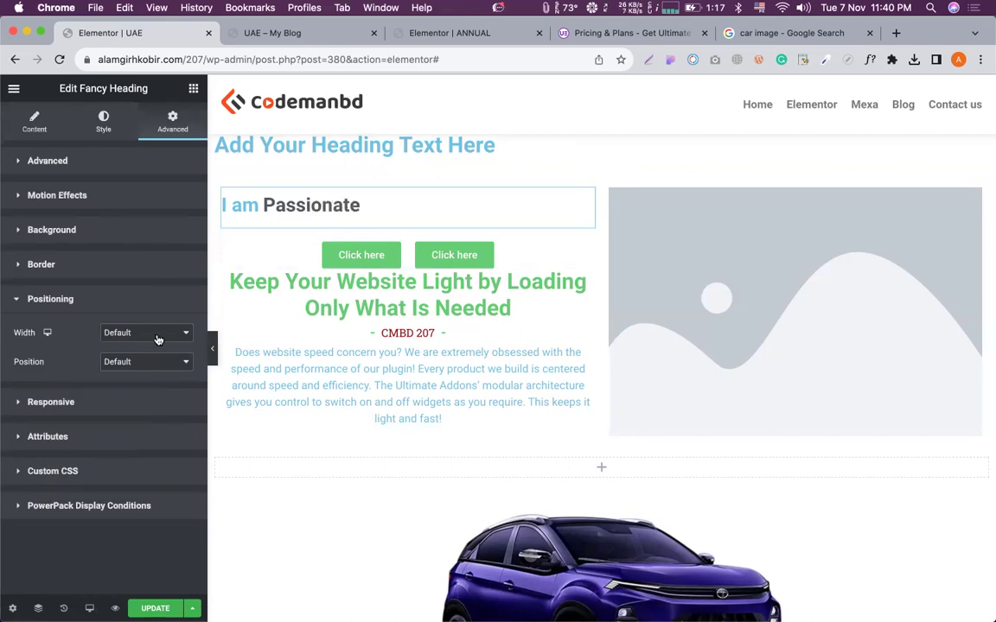
pyautogui.click(157, 340)
pyautogui.click(132, 368)
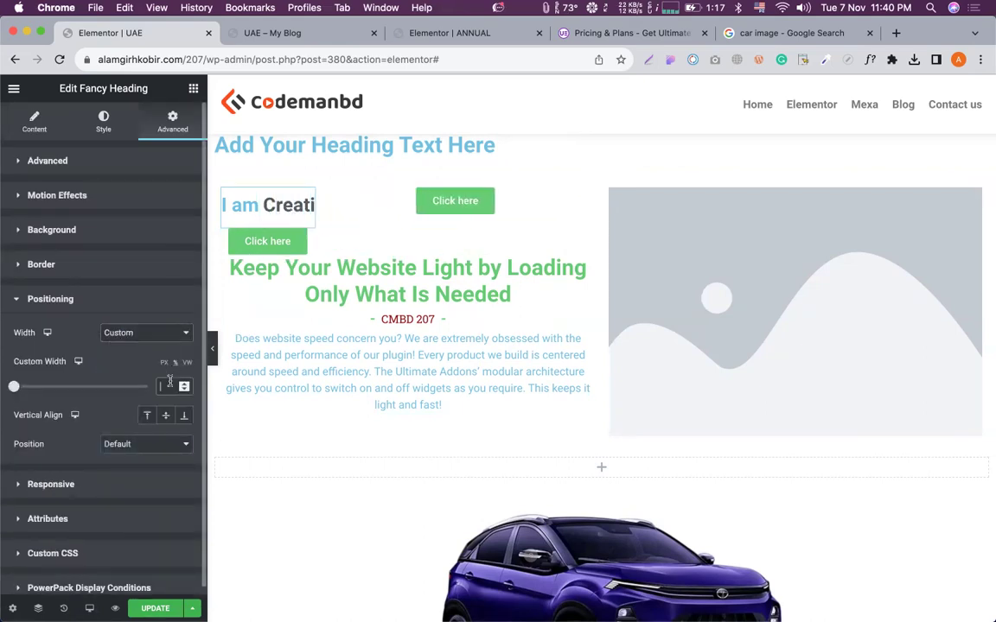
pyautogui.write('50')
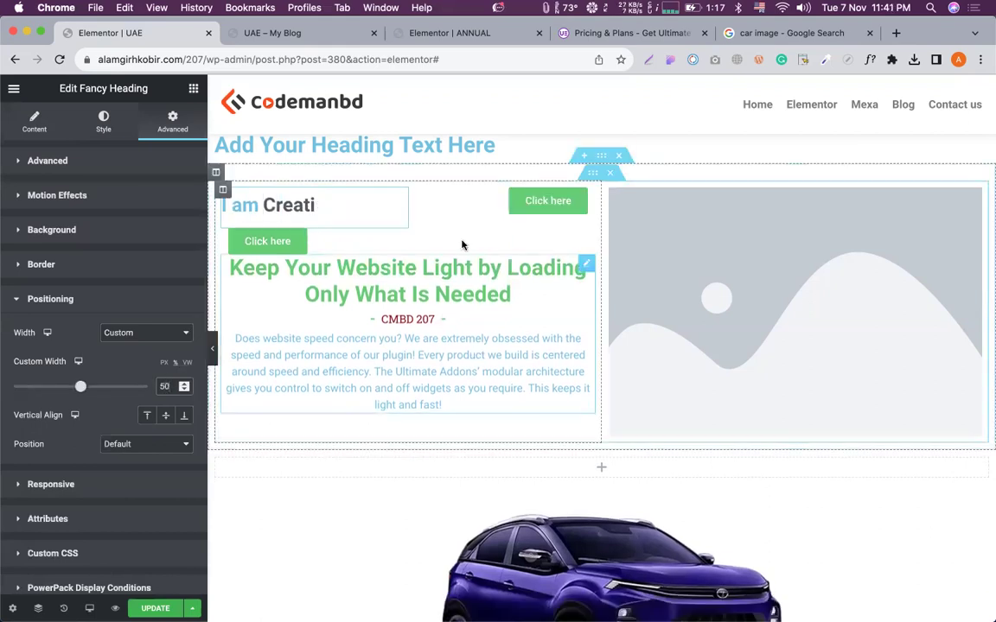
pyautogui.click(462, 219)
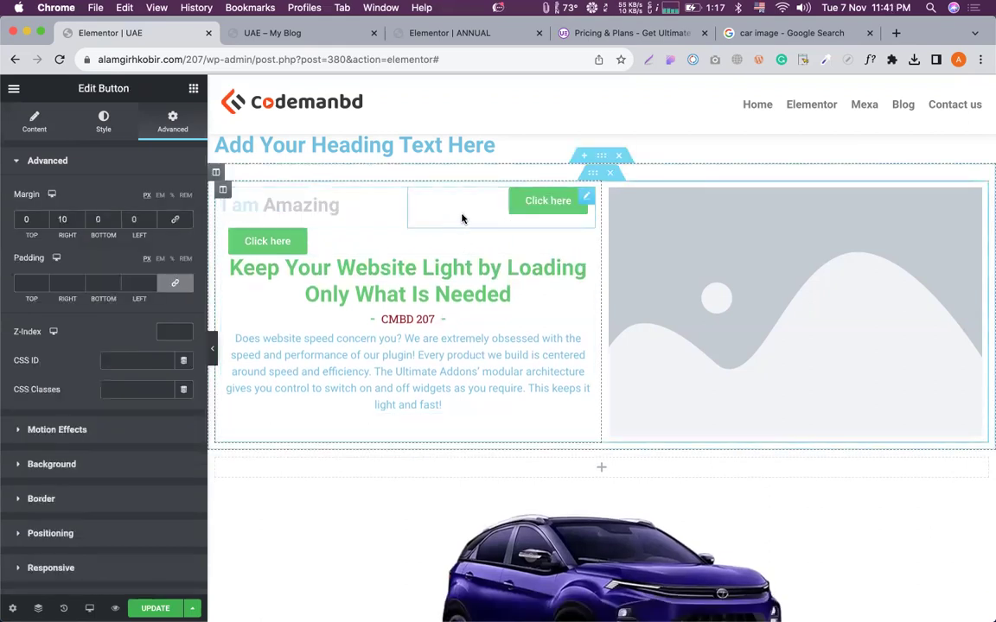
pyautogui.click(402, 201)
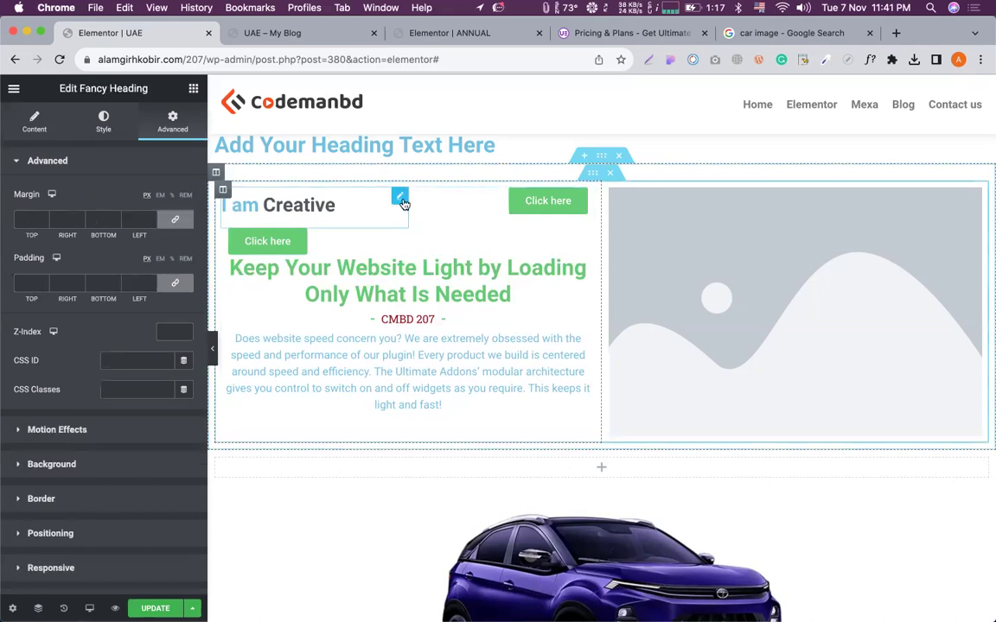
pyautogui.scroll(-1, 337, 203)
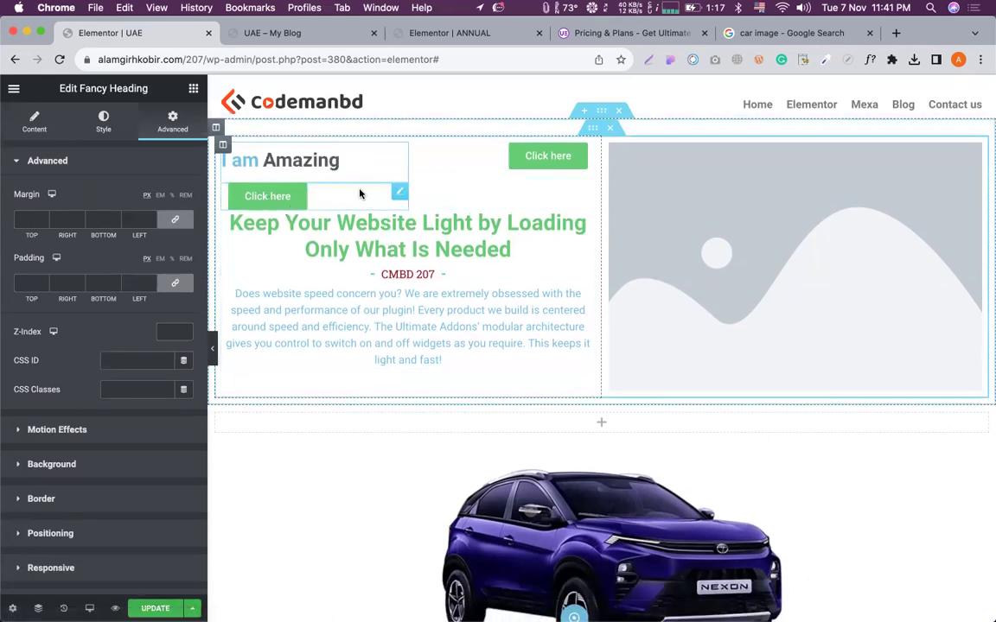
# Move the placeholder image into the left column and set the first Click here button to Inline (auto) width.
pyautogui.moveTo(696, 237); pyautogui.dragTo(367, 256)
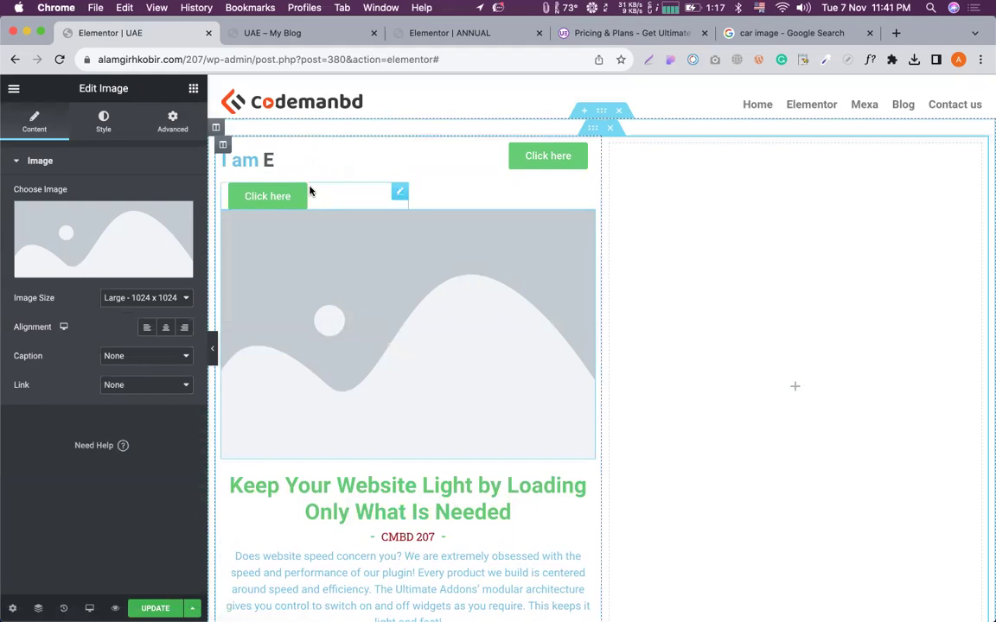
pyautogui.click(398, 193)
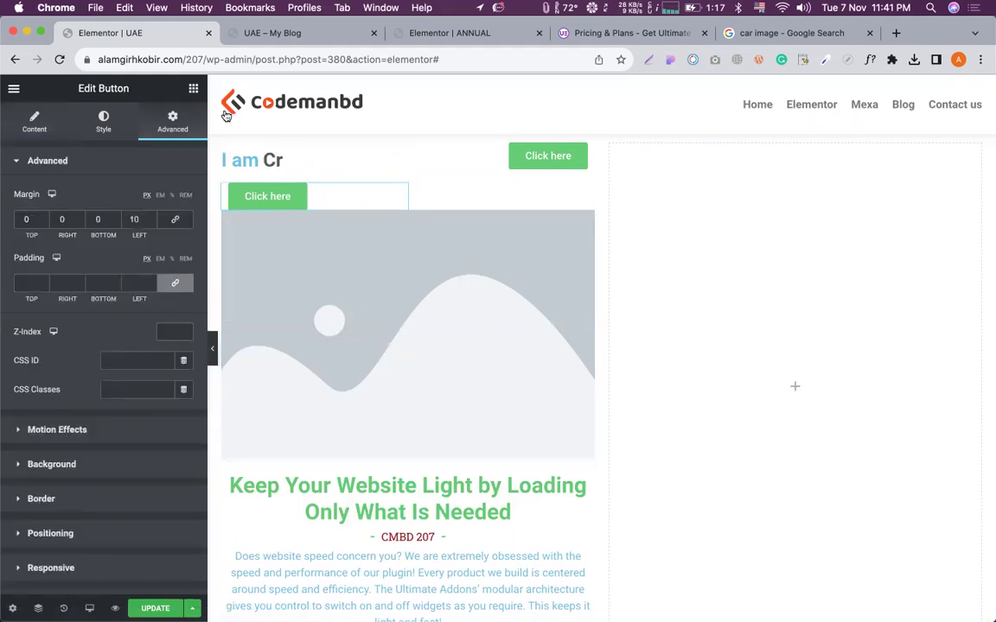
pyautogui.scroll(-3, 70, 483)
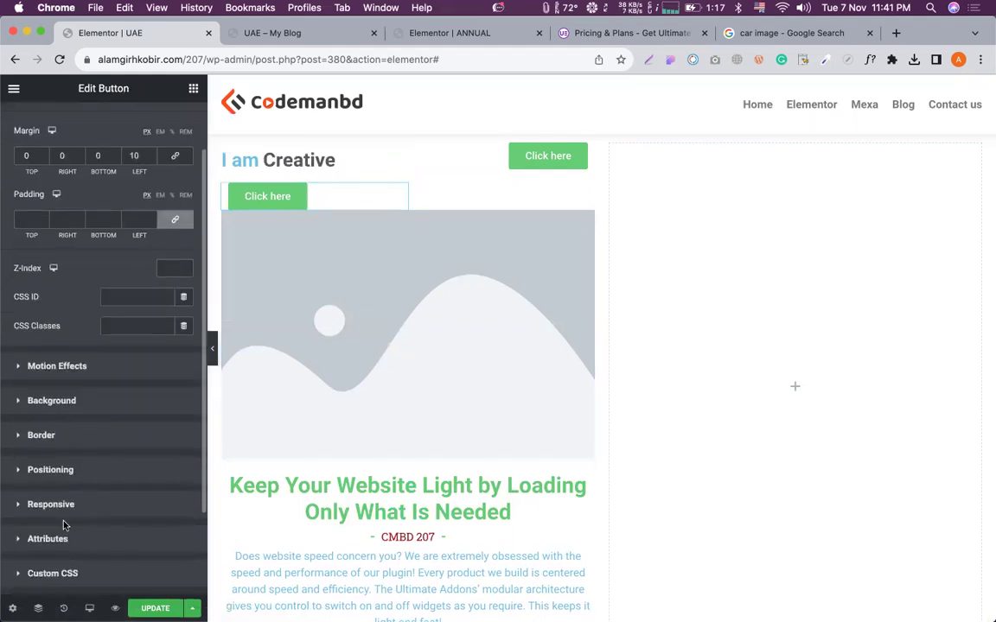
pyautogui.click(57, 445)
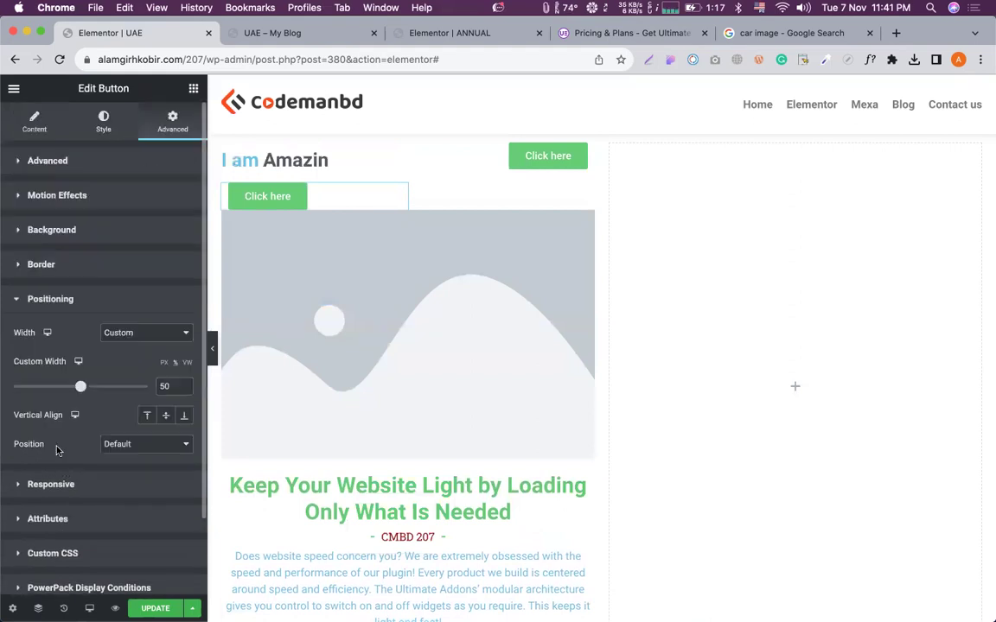
pyautogui.click(141, 335)
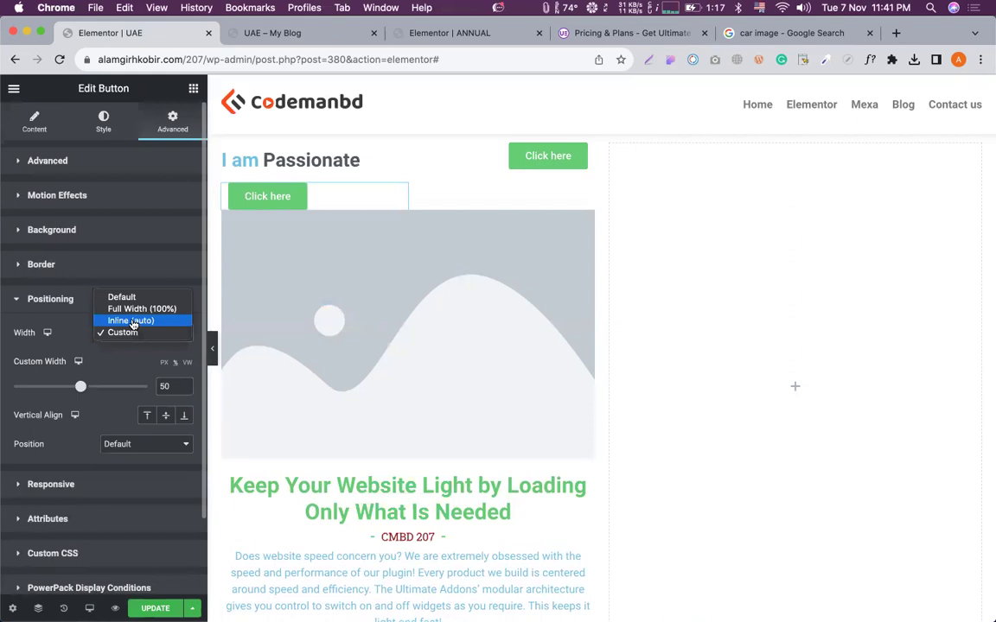
pyautogui.click(131, 320)
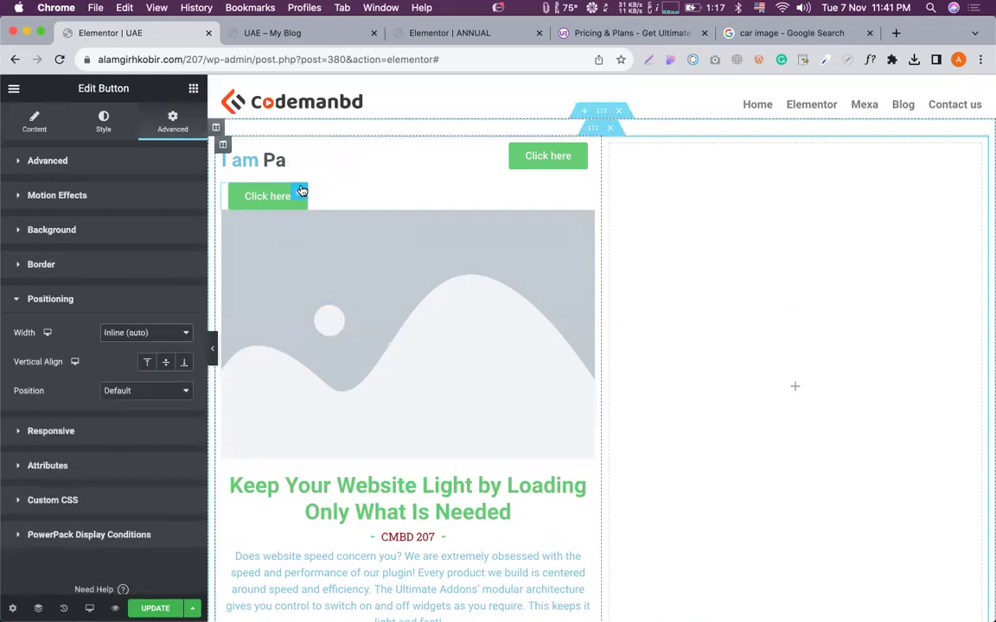
# Give the placeholder image a Custom width of 76 in its Advanced positioning settings.
pyautogui.click(328, 253)
pyautogui.click(154, 115)
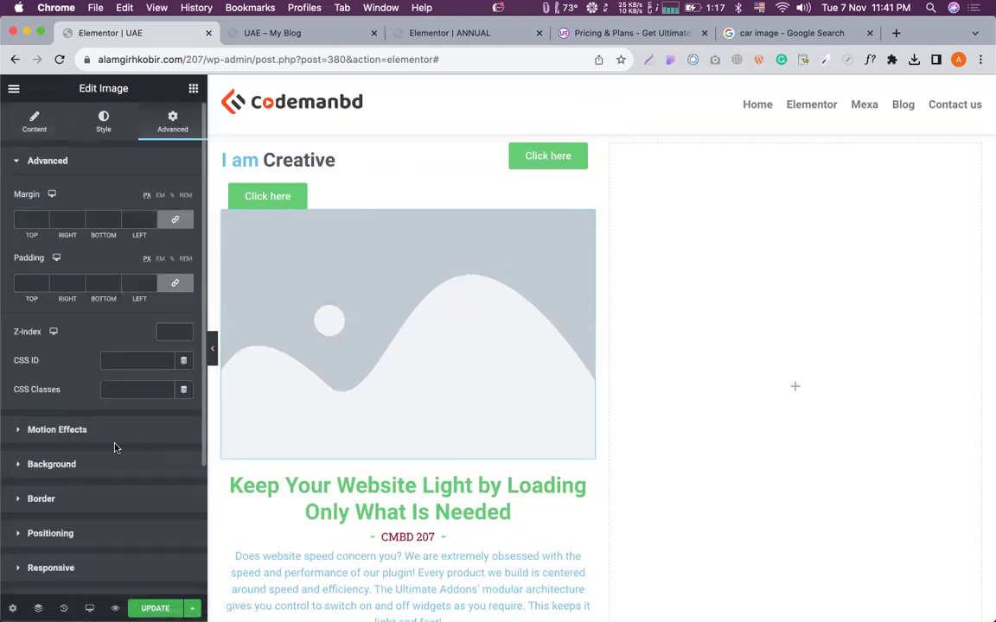
pyautogui.scroll(-2, 115, 447)
pyautogui.scroll(-1, 115, 448)
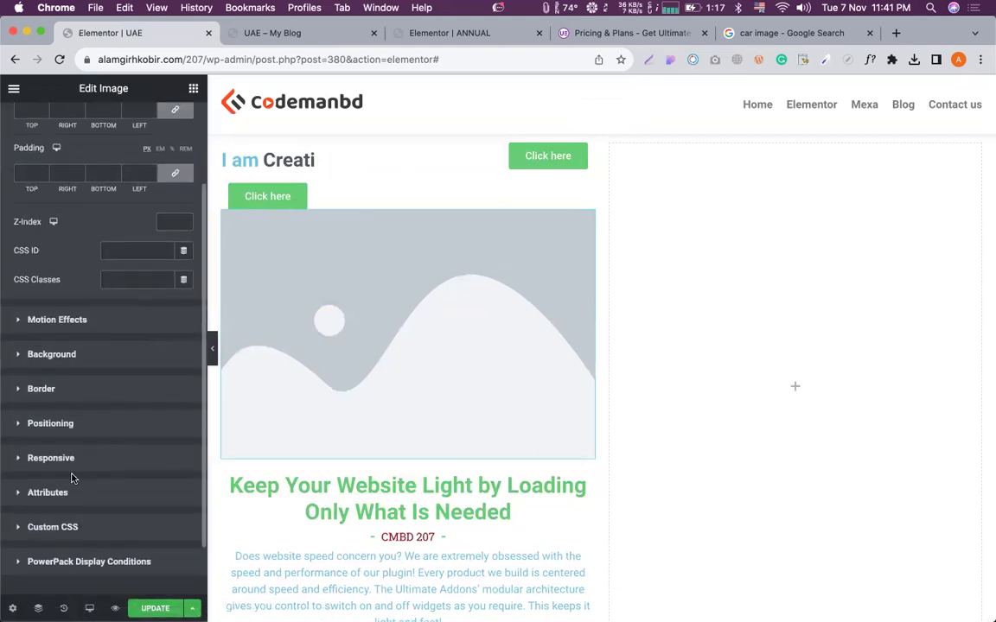
pyautogui.click(67, 423)
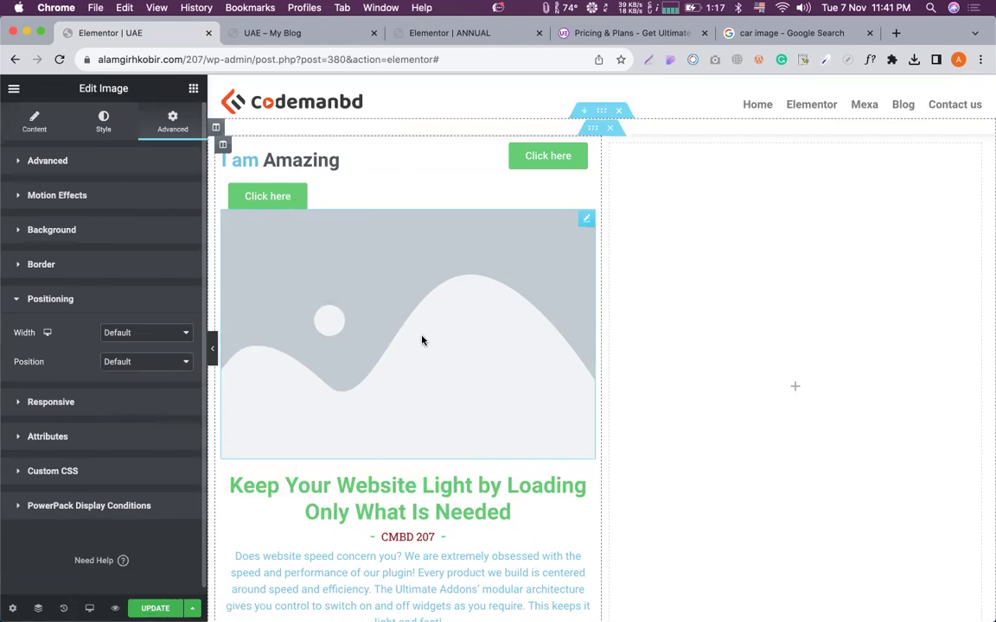
pyautogui.click(136, 333)
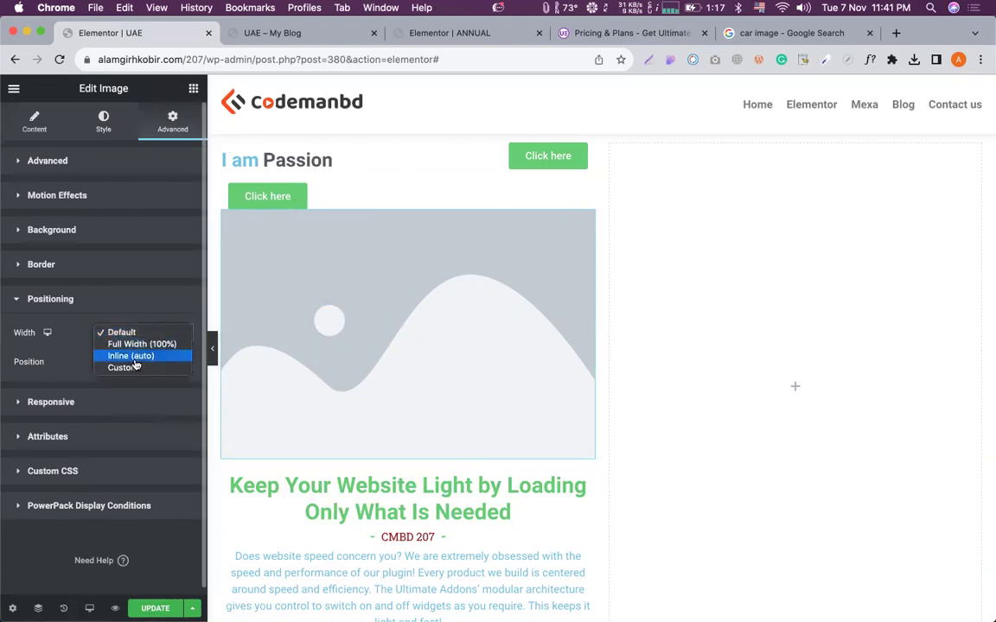
pyautogui.click(135, 357)
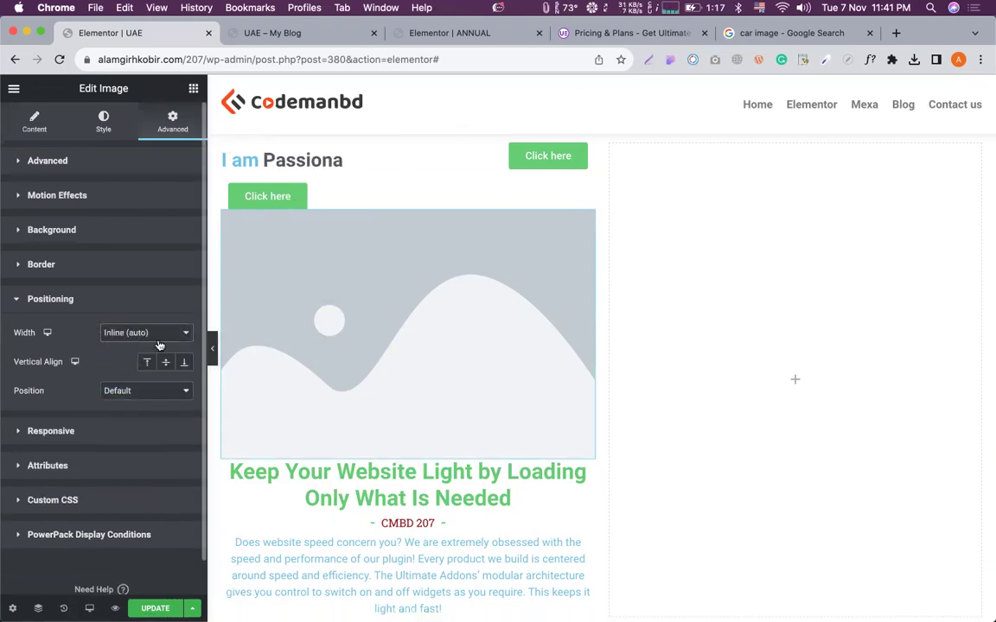
pyautogui.click(141, 333)
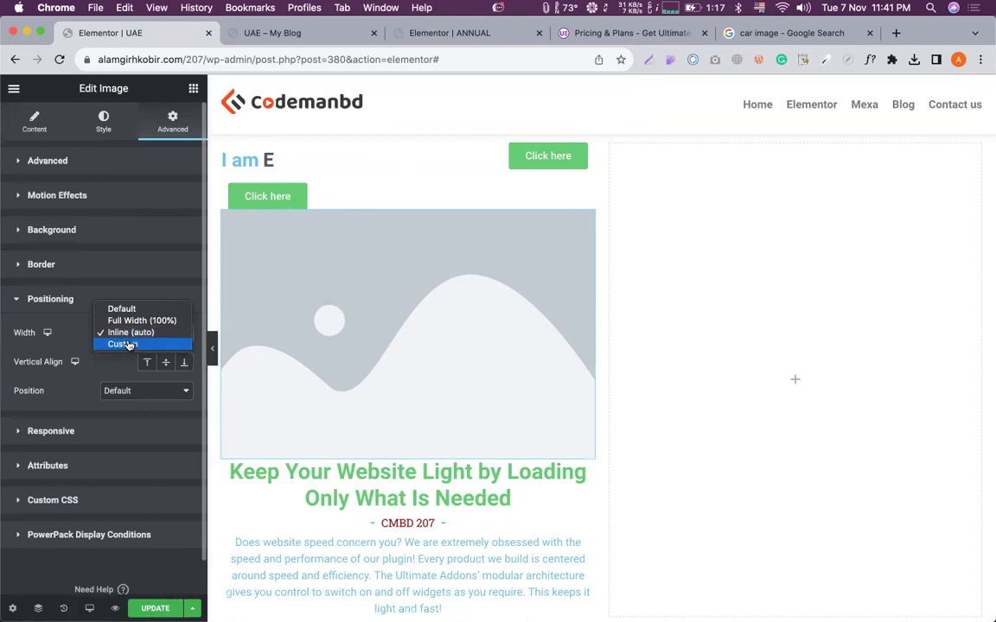
pyautogui.click(129, 345)
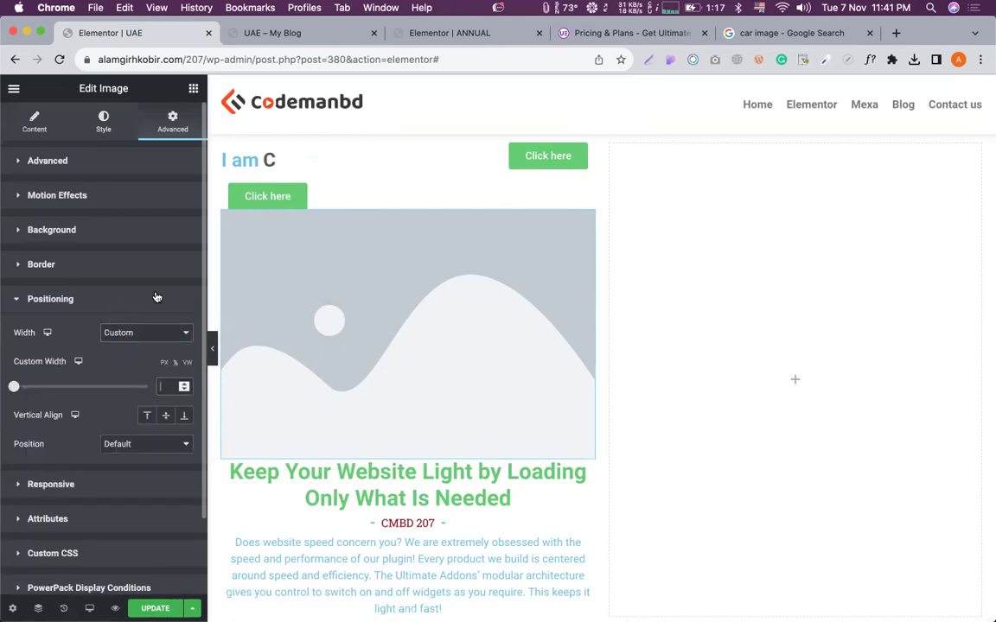
pyautogui.write('80')
pyautogui.press('BackSpace')
pyautogui.press('BackSpace')
pyautogui.write('75')
pyautogui.press('Up')
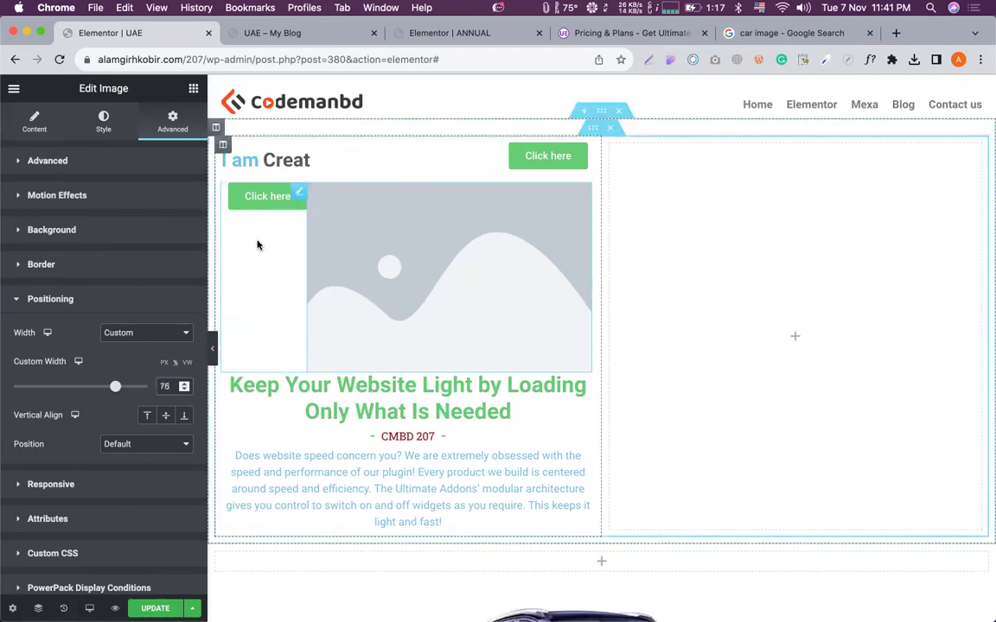
pyautogui.scroll(2, 256, 244)
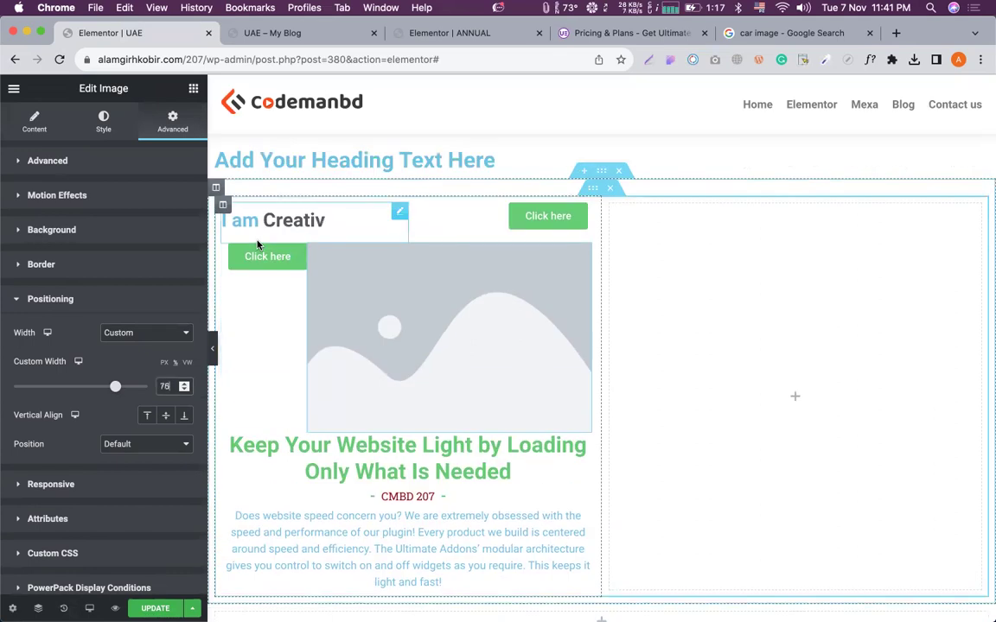
pyautogui.click(222, 205)
# Centre the left column's content vertically and give the image an unlinked 10 px left margin.
pyautogui.click(145, 222)
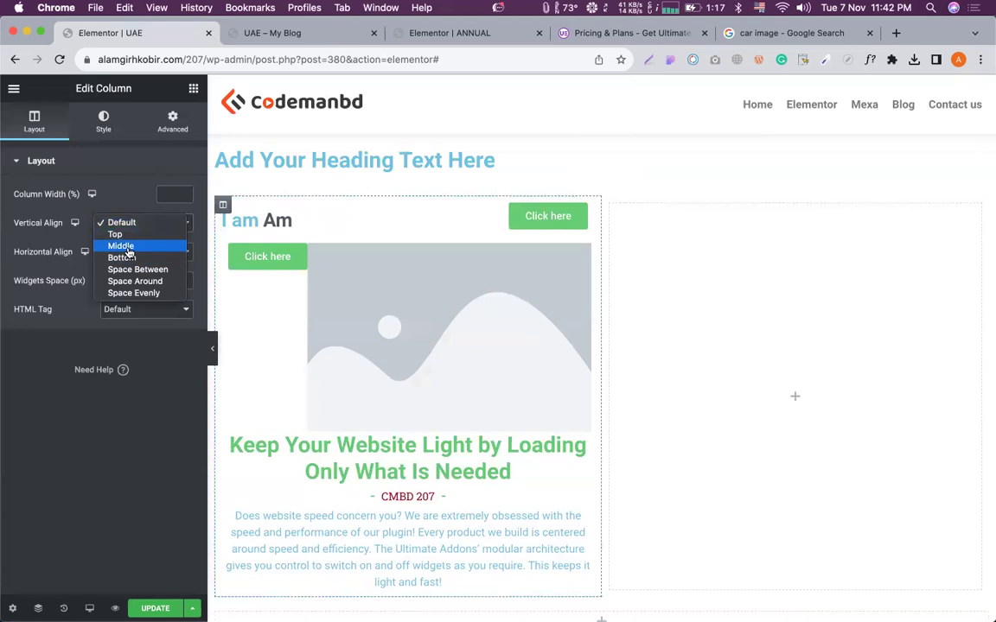
pyautogui.click(121, 246)
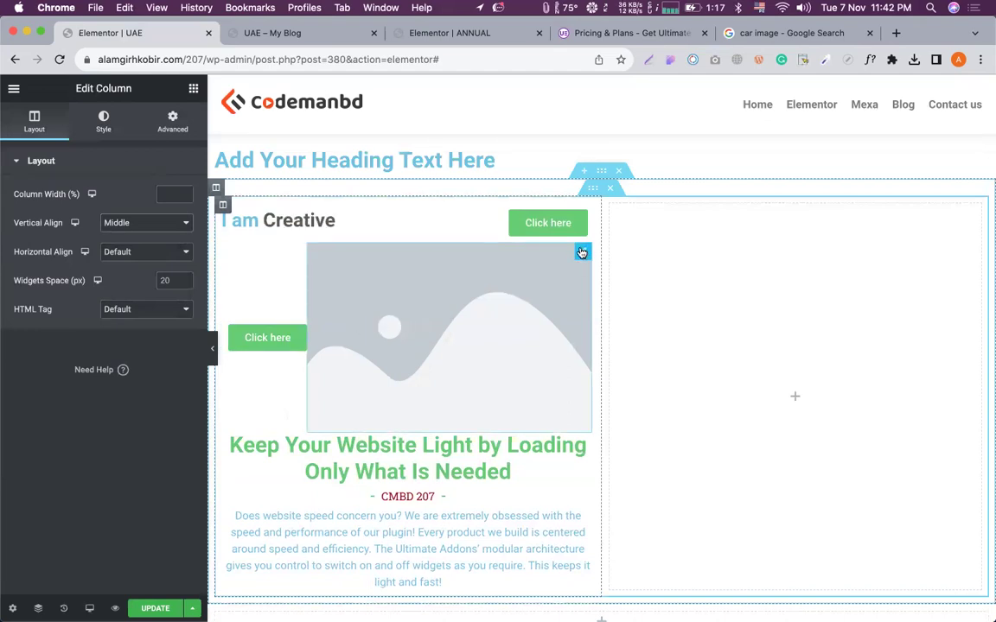
pyautogui.click(172, 121)
pyautogui.click(174, 220)
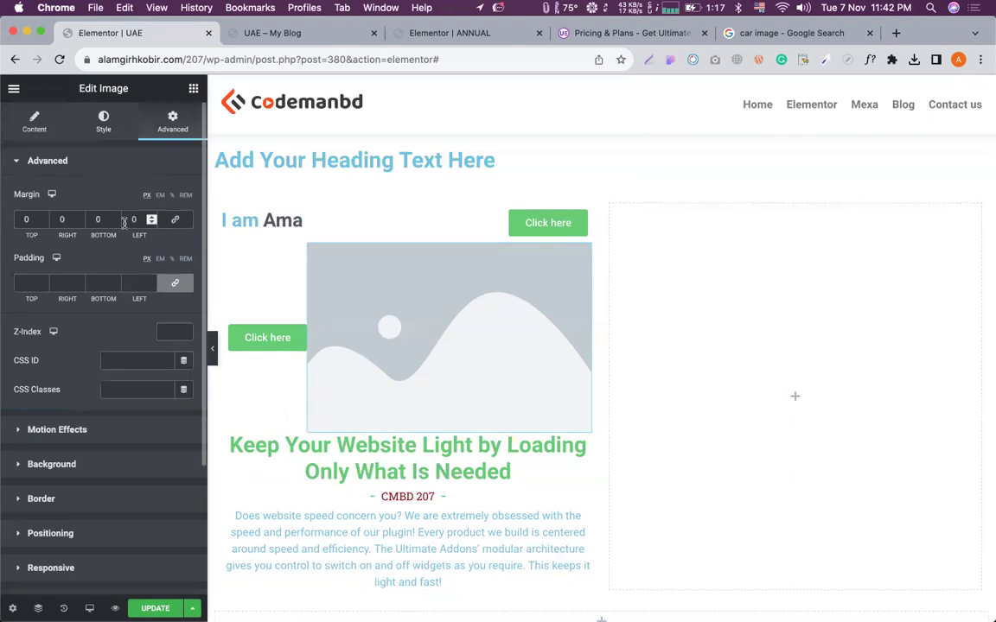
pyautogui.click(128, 220)
pyautogui.write('1')
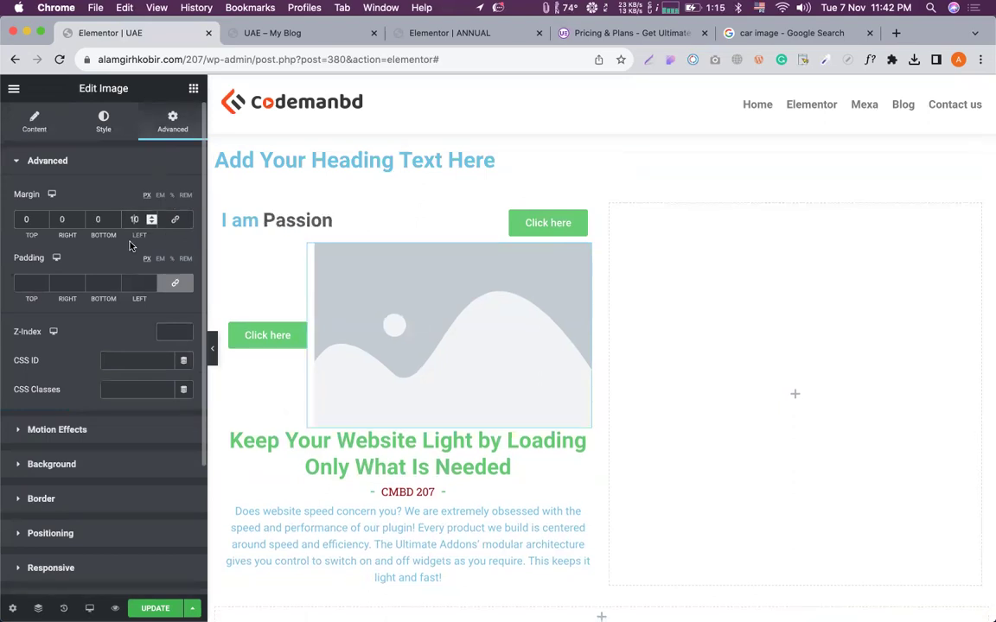
pyautogui.scroll(-5, 344, 373)
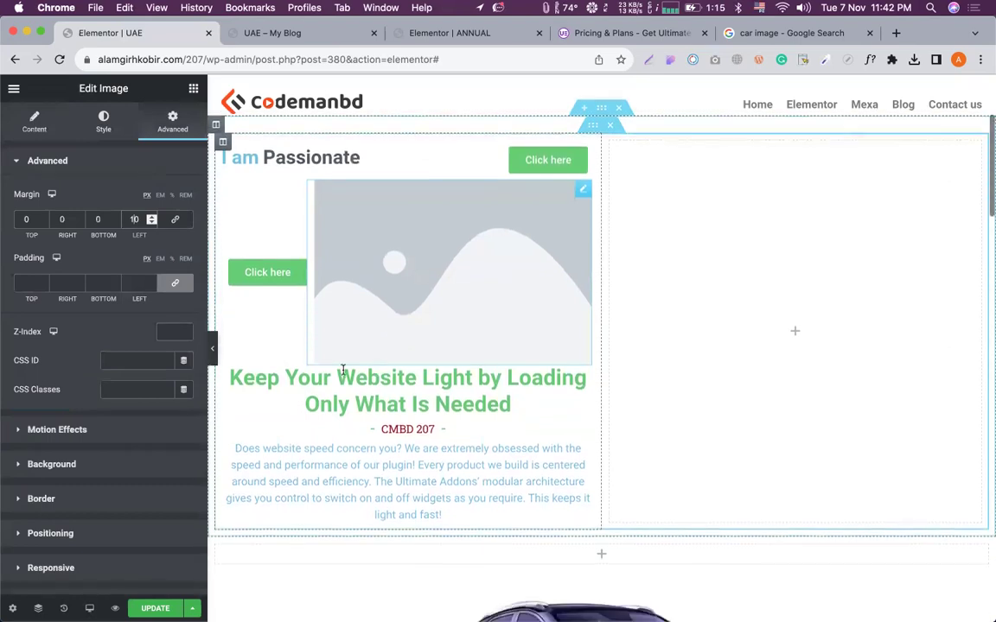
# Select the Click here button beside the image and view its Content settings with link '#'.
pyautogui.scroll(5, 343, 373)
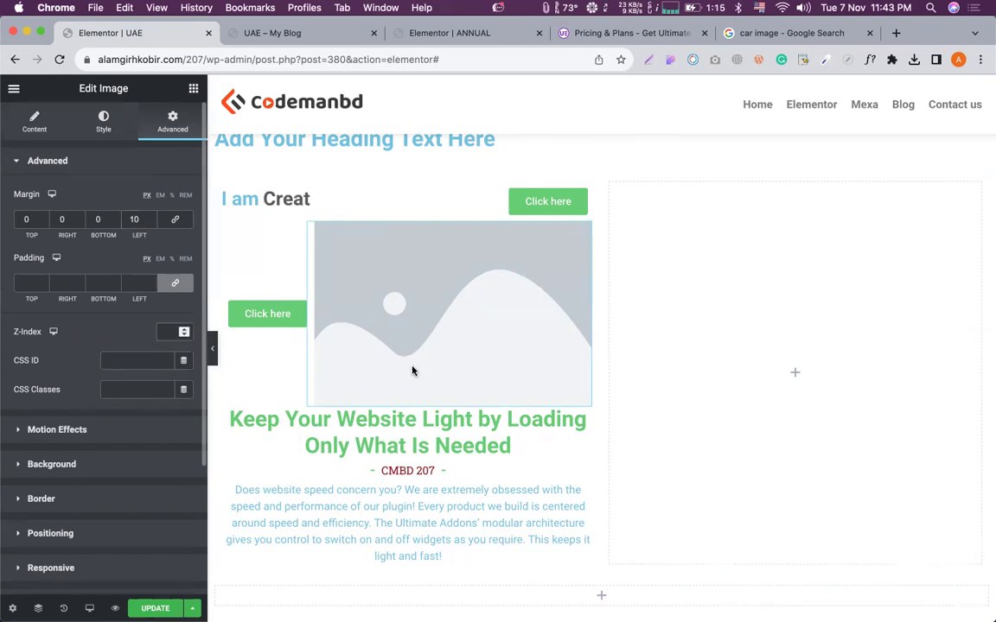
pyautogui.scroll(-2, 415, 359)
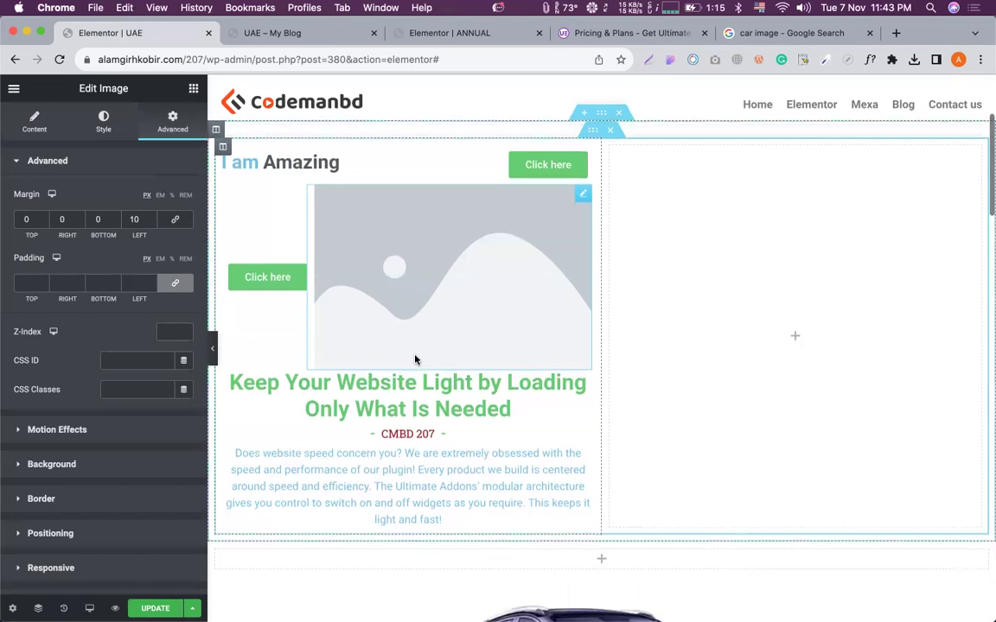
pyautogui.click(588, 345)
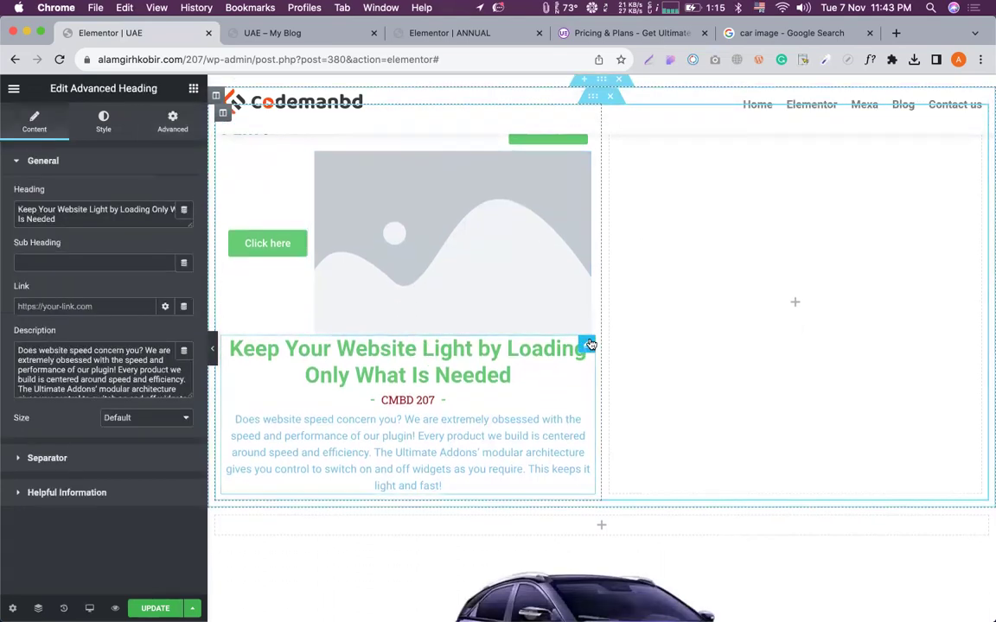
pyautogui.scroll(2, 397, 471)
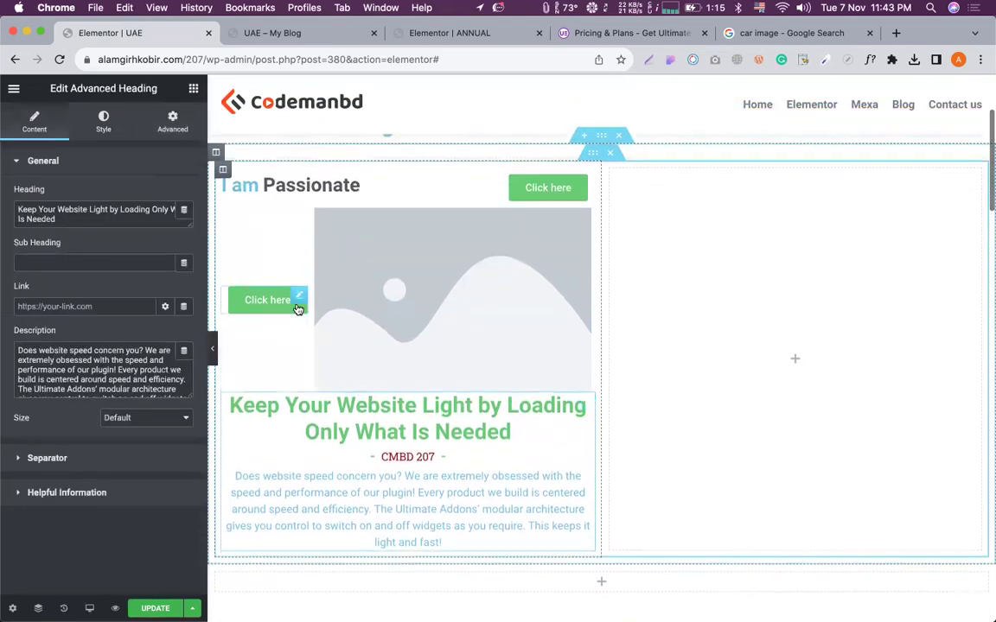
pyautogui.click(298, 302)
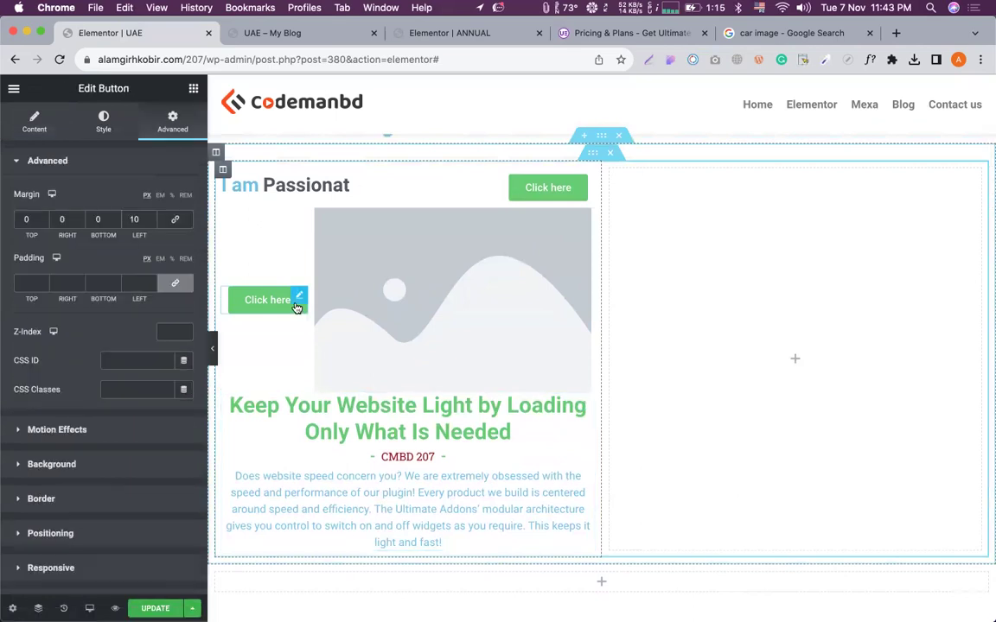
pyautogui.click(35, 121)
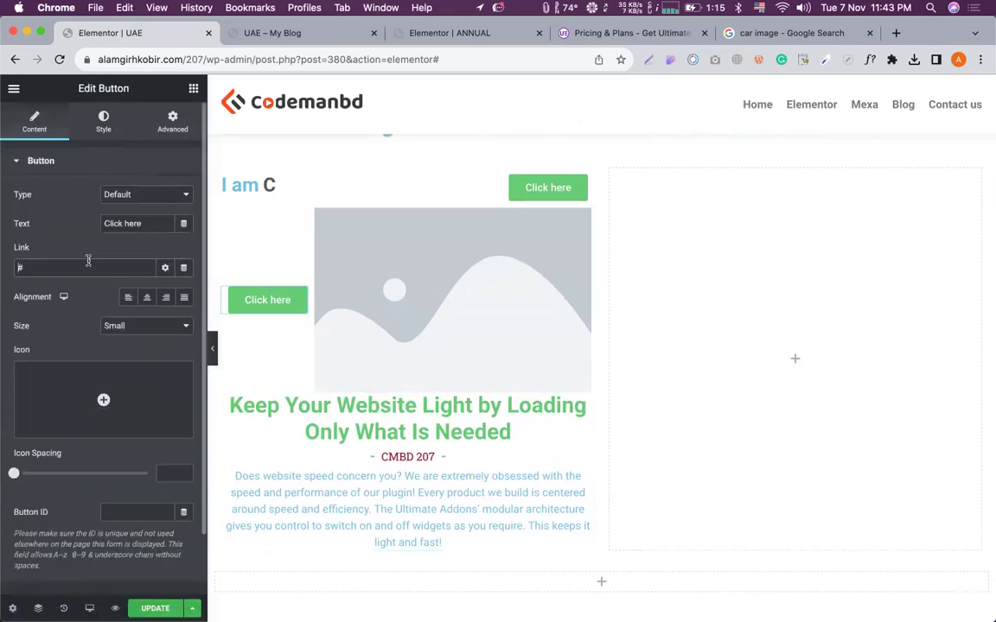
# Change the pricing section's Advanced CSS ID from 'pricong' to 'pricing'.
pyautogui.scroll(-8, 527, 330)
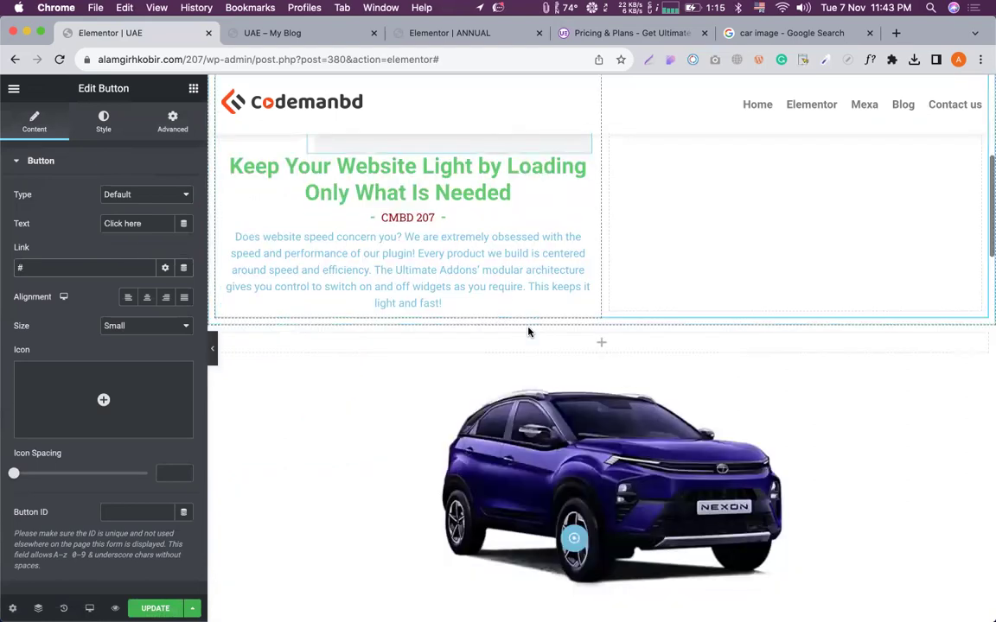
pyautogui.scroll(-2, 529, 332)
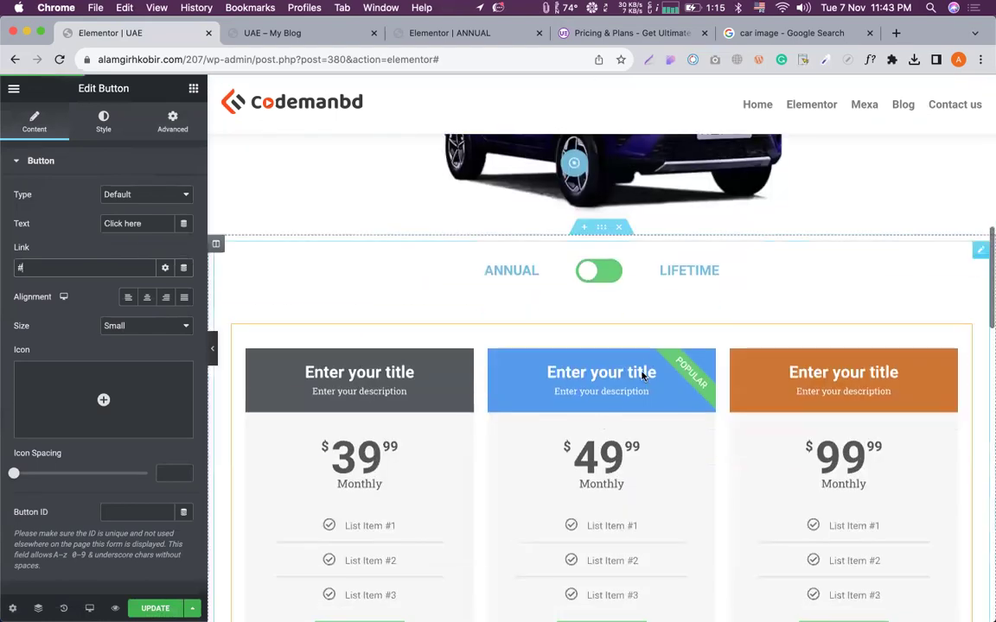
pyautogui.click(602, 232)
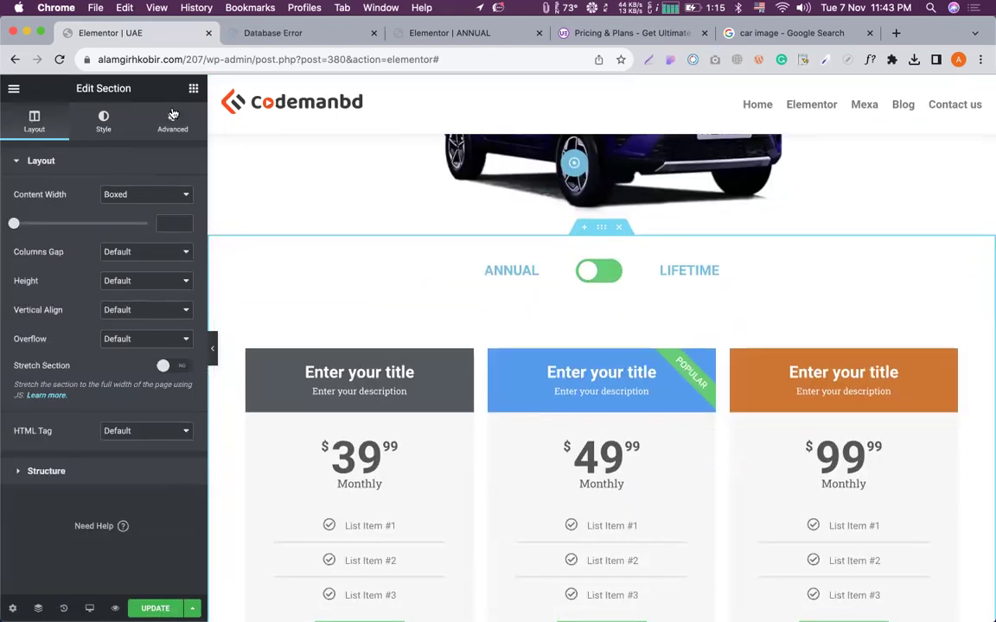
pyautogui.click(172, 121)
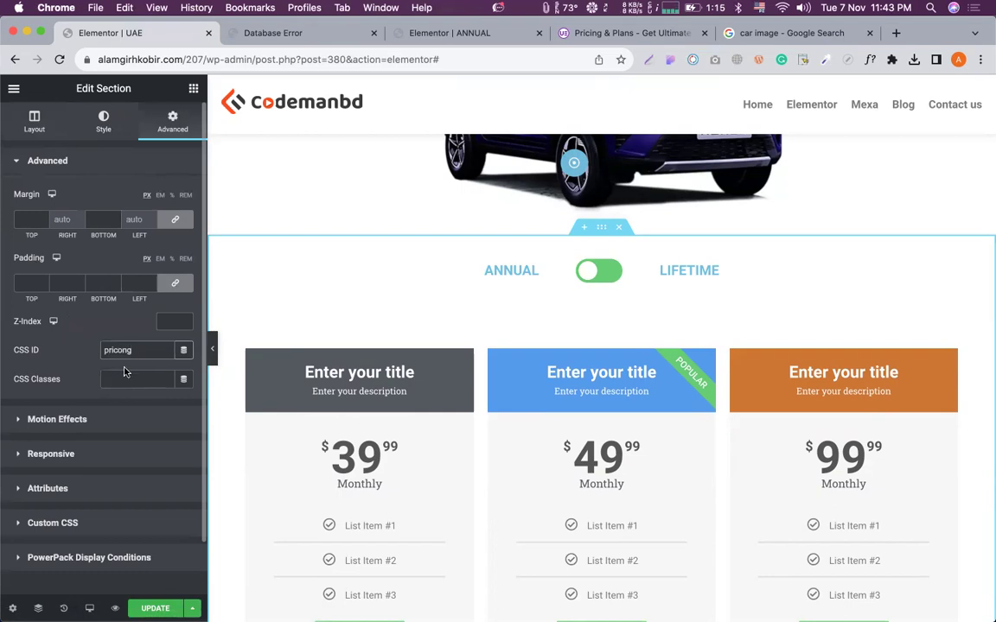
pyautogui.doubleClick(105, 345)
pyautogui.write('pri')
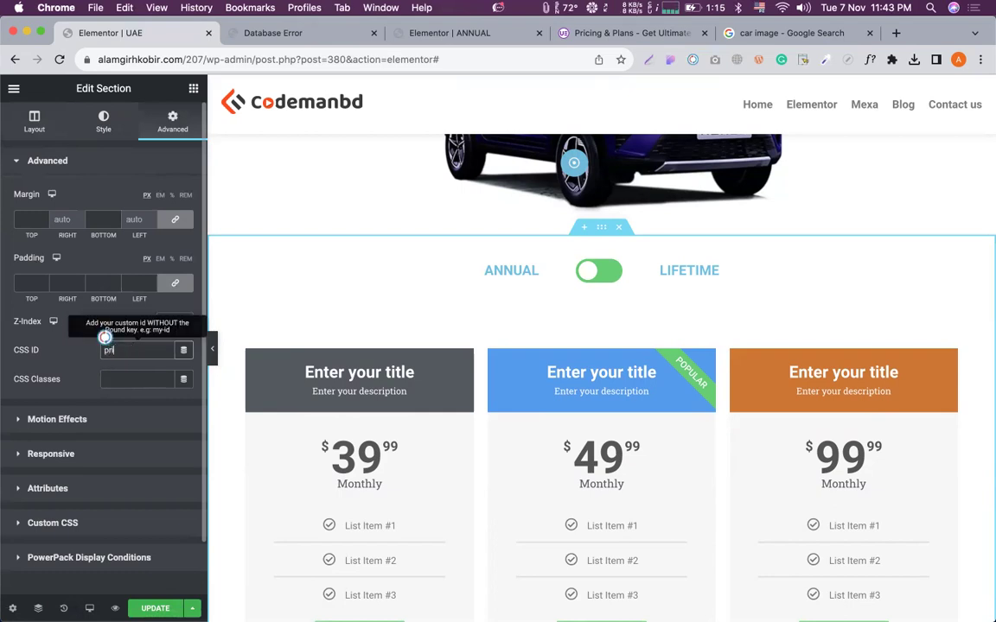
pyautogui.write('cing')
pyautogui.doubleClick(104, 339)
pyautogui.scroll(10, 361, 362)
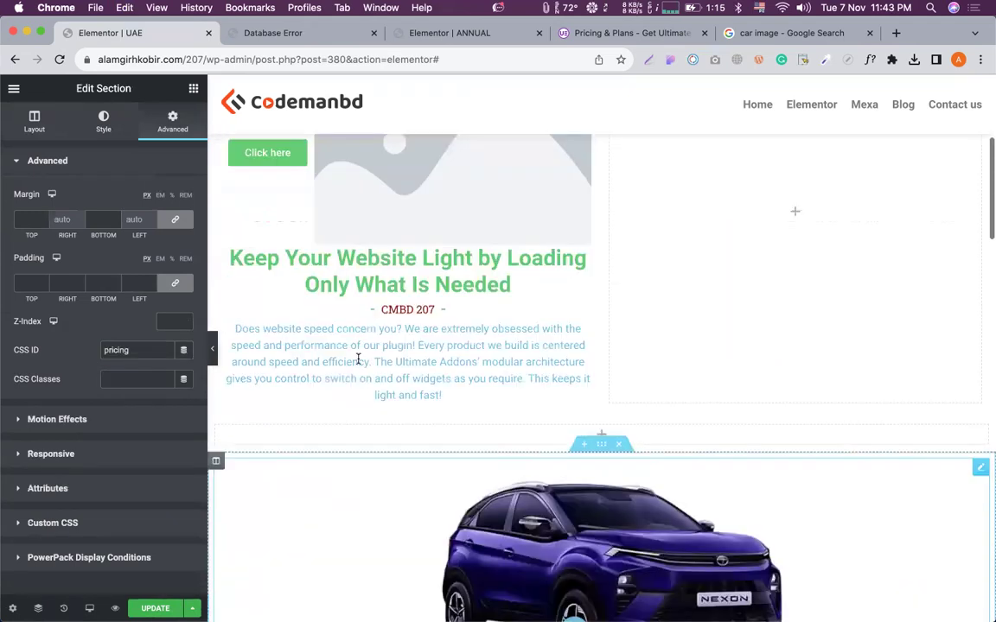
# Link the placeholder image to the custom URL '#pricing', update the page, and collapse the panel.
pyautogui.click(451, 304)
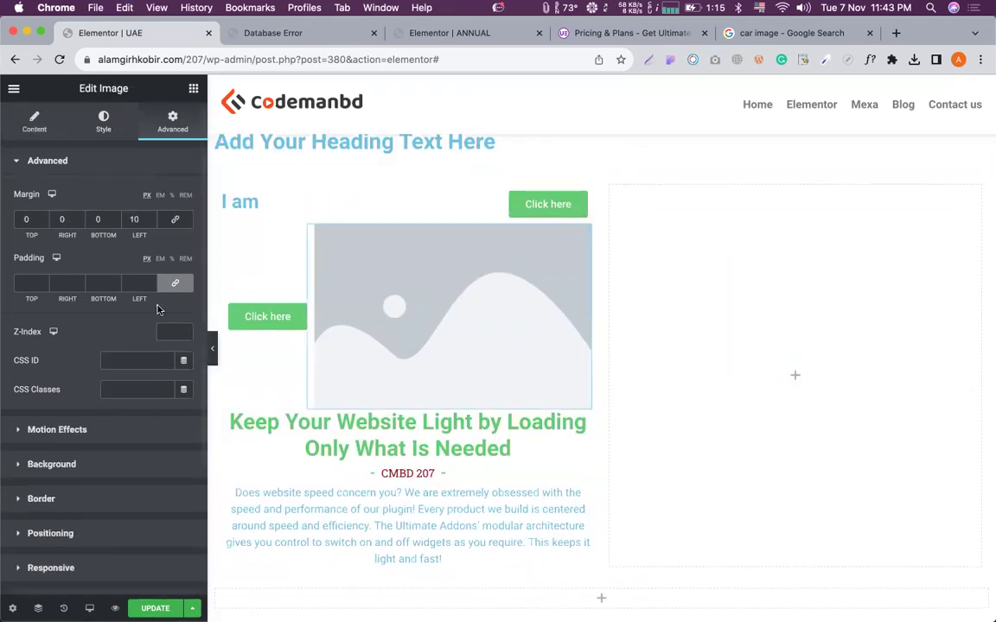
pyautogui.click(55, 135)
pyautogui.click(133, 386)
pyautogui.click(126, 408)
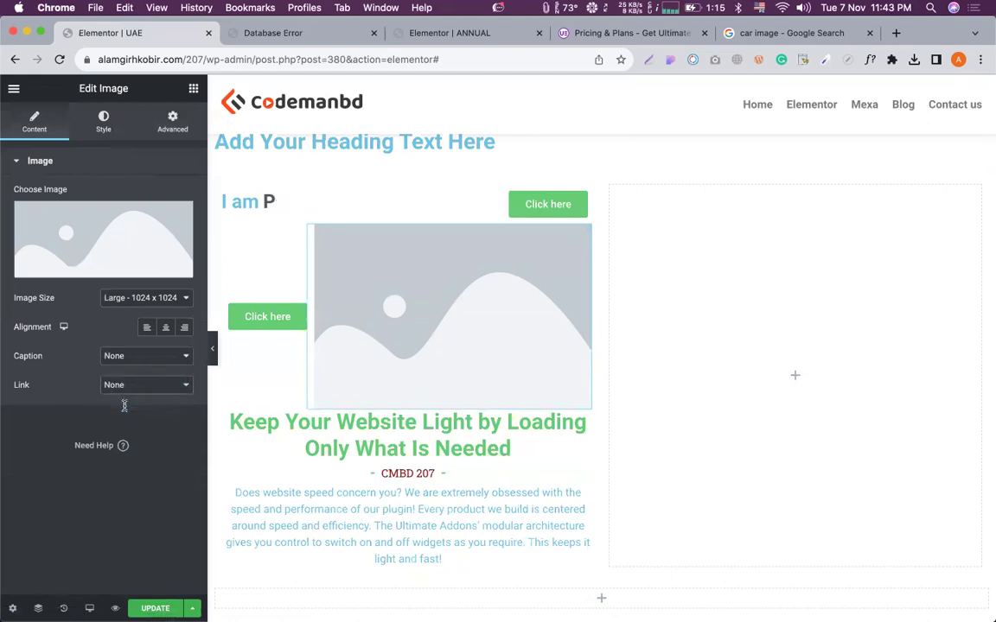
pyautogui.click(83, 414)
pyautogui.write('#')
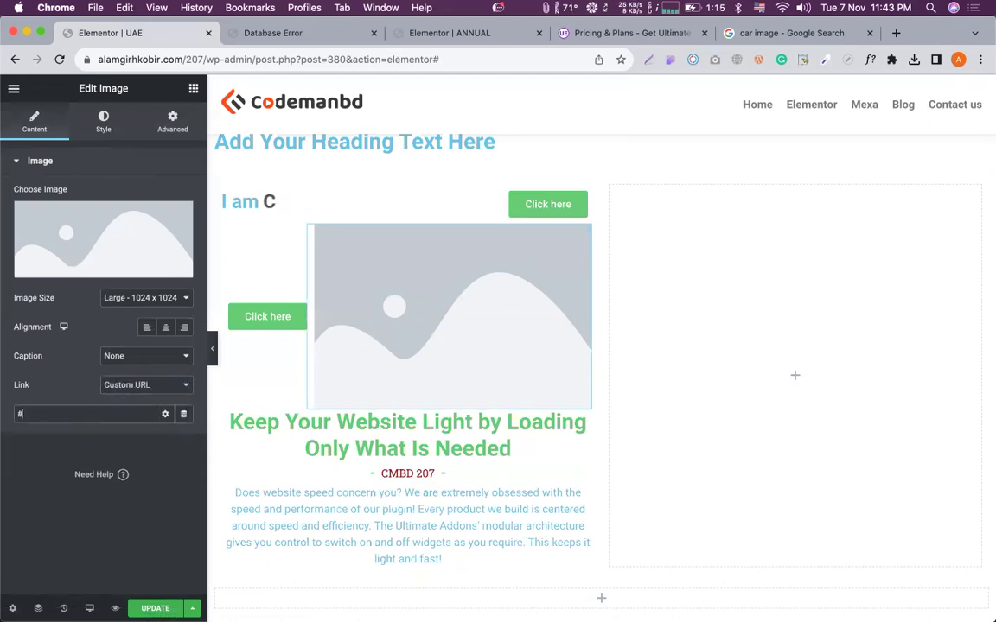
pyautogui.write('pricing')
pyautogui.click(157, 607)
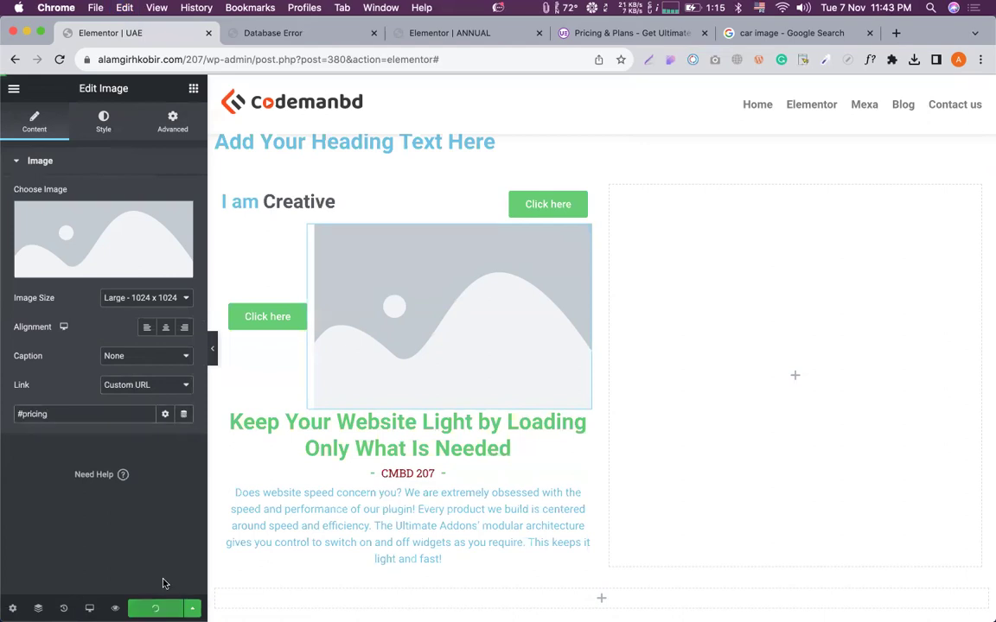
pyautogui.click(212, 354)
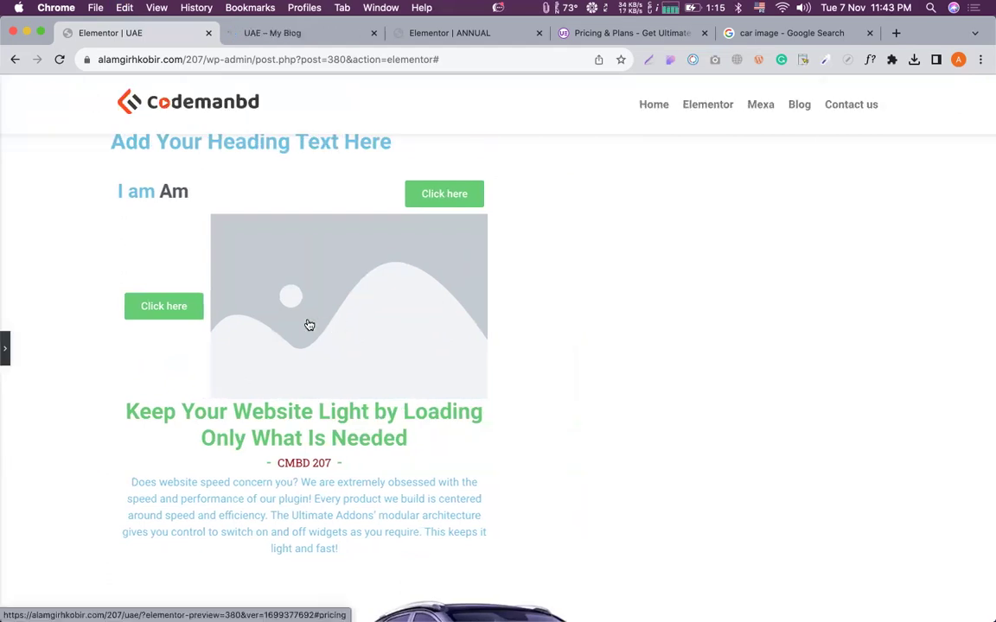
# Check in the preview that the image leads to the pricing tables, then reopen the editing panel.
pyautogui.scroll(-10, 310, 325)
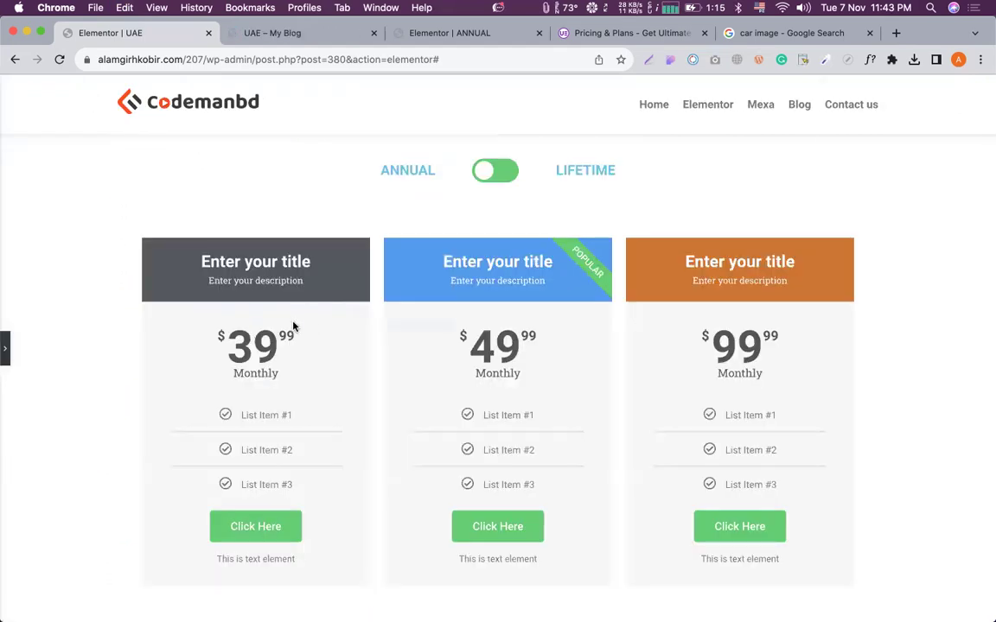
pyautogui.scroll(10, 293, 326)
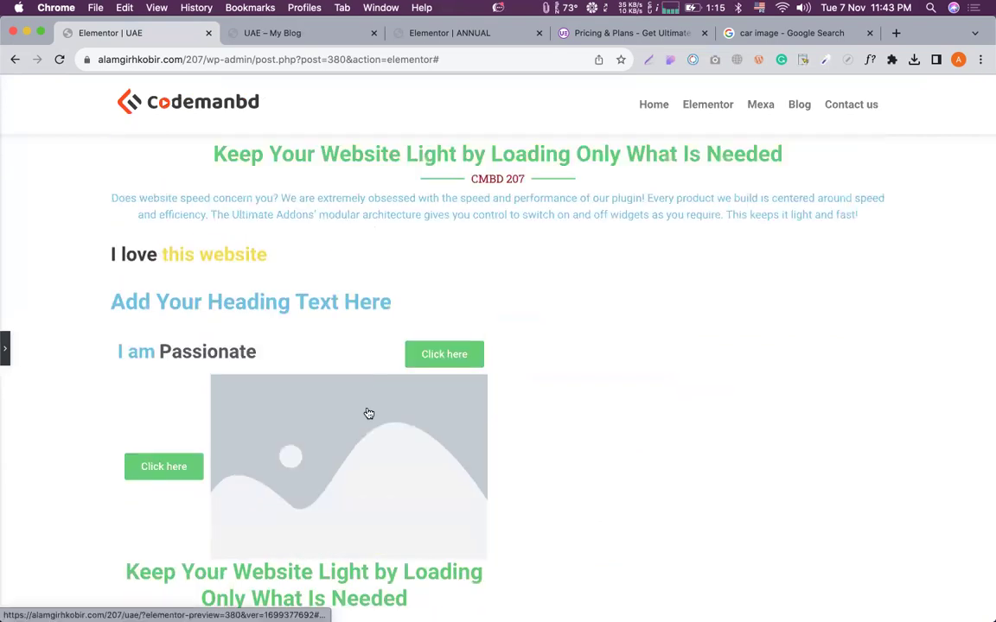
pyautogui.scroll(-5, 369, 413)
pyautogui.scroll(-4, 367, 412)
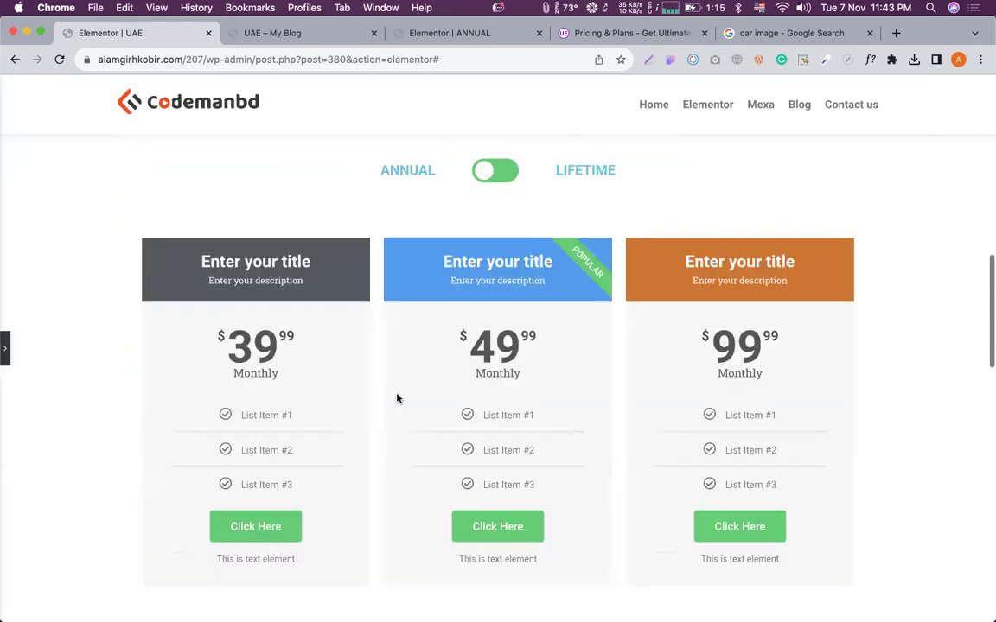
pyautogui.click(7, 349)
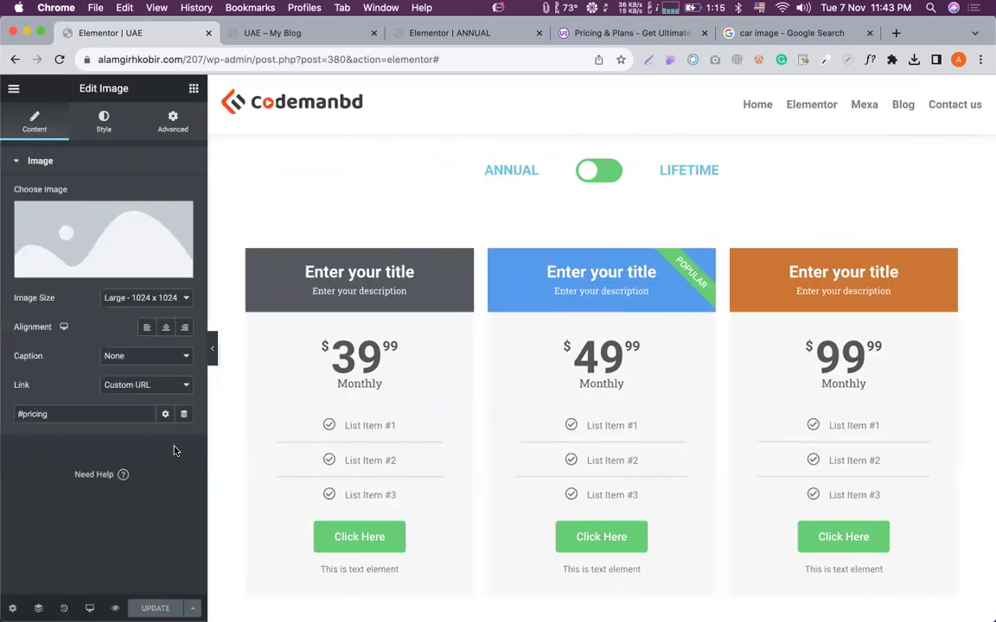
pyautogui.scroll(-5, 582, 413)
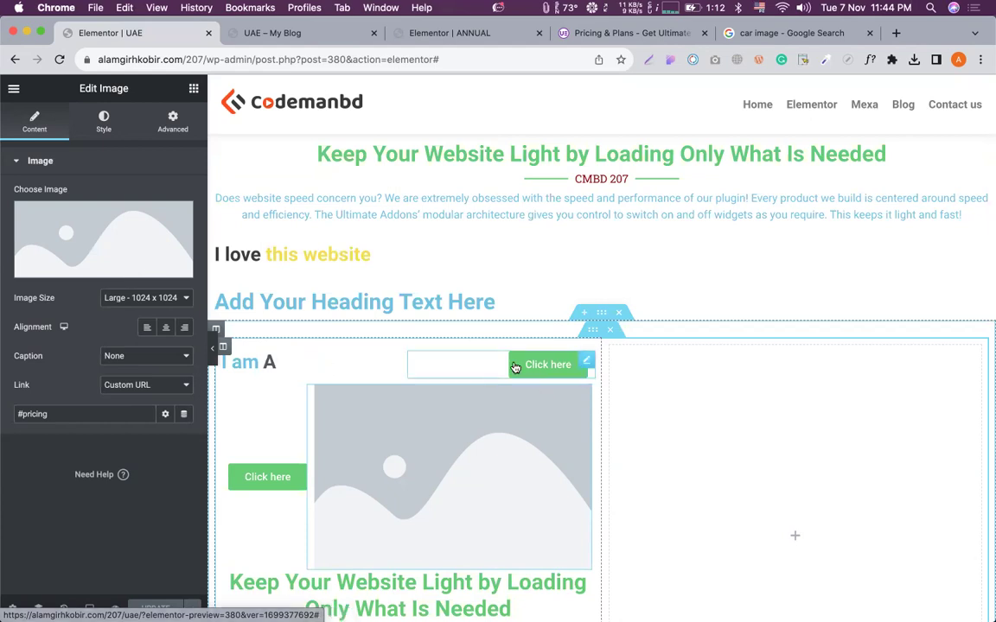
# Drag the Ultimate Addons Timeline widget into the empty right column beside the 'I am' heading.
pyautogui.scroll(-10, 393, 400)
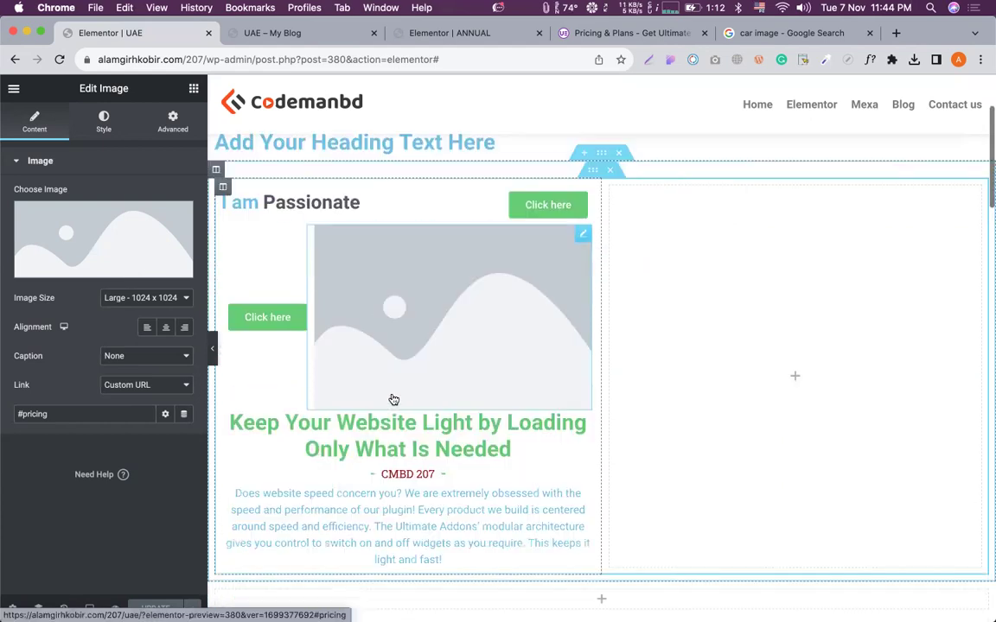
pyautogui.scroll(-15, 396, 392)
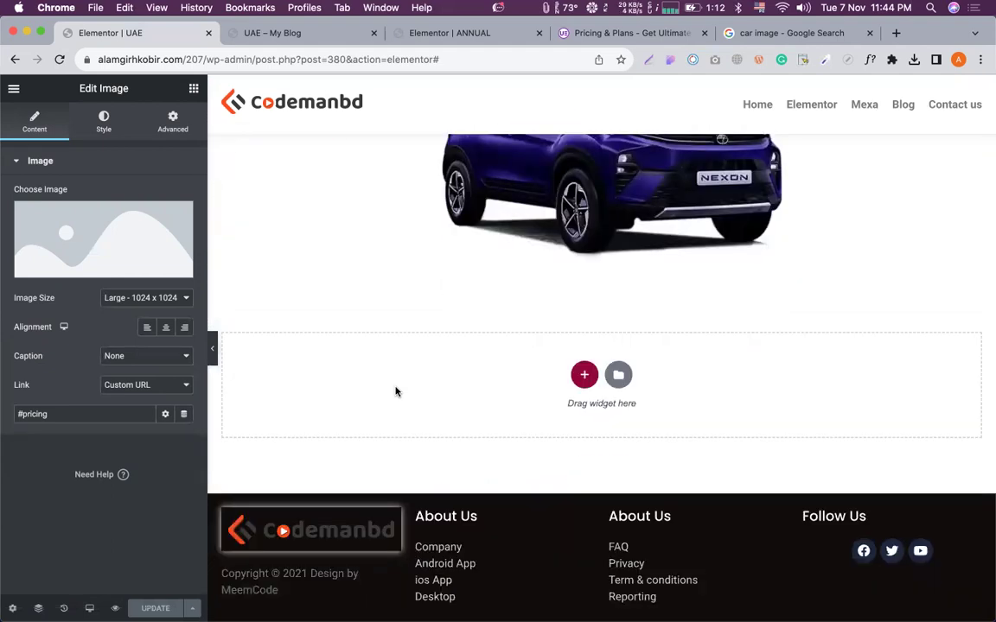
pyautogui.scroll(20, 396, 391)
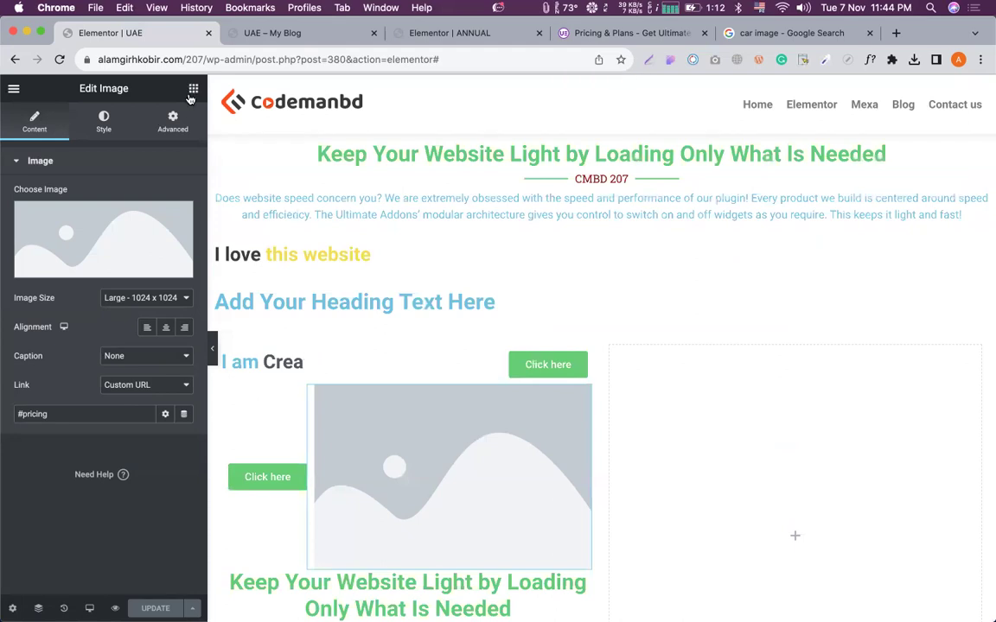
pyautogui.scroll(-15, 123, 310)
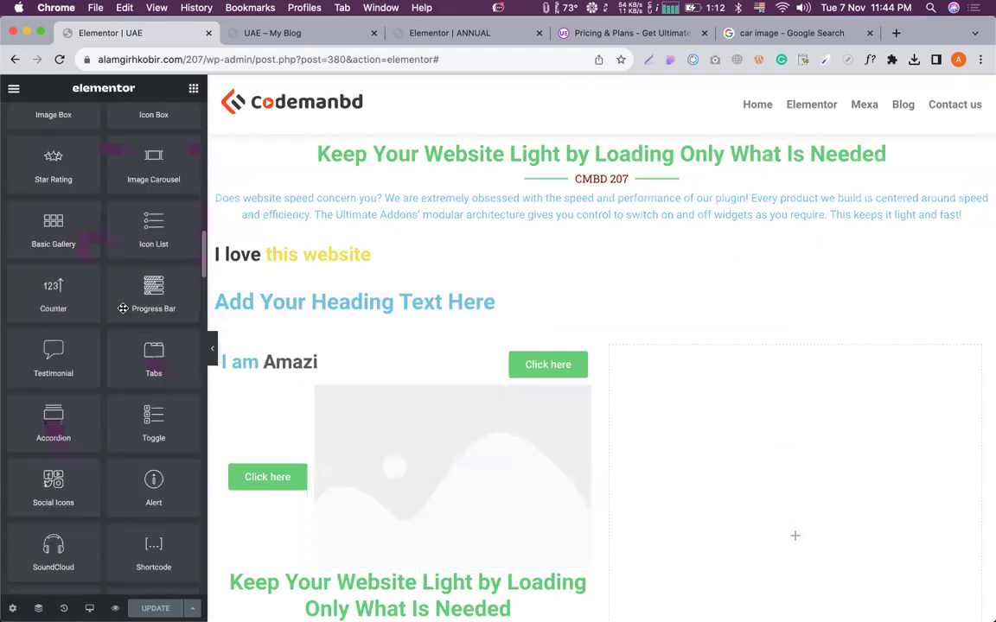
pyautogui.scroll(-15, 123, 309)
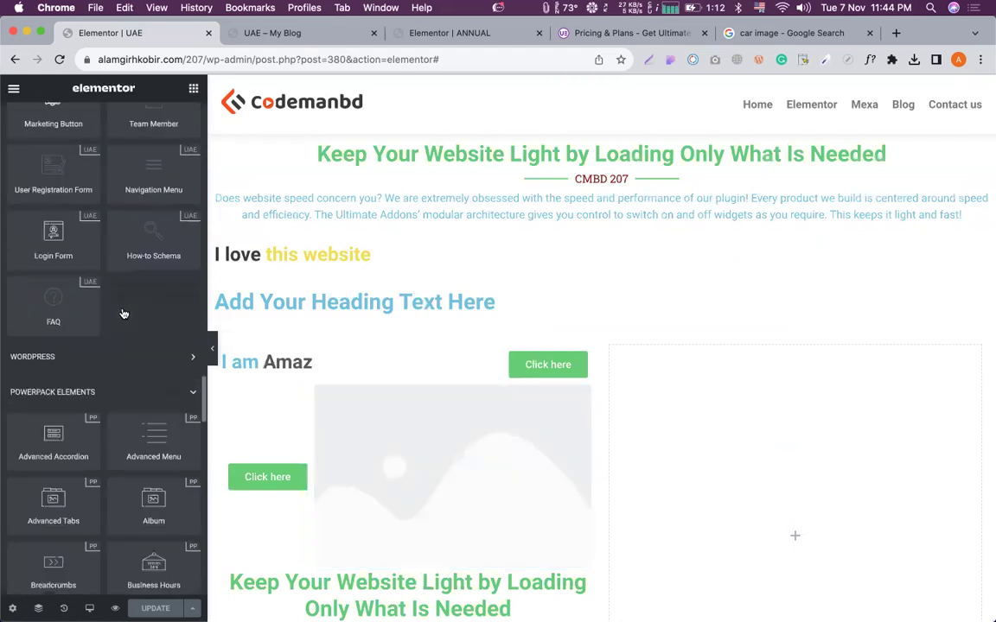
pyautogui.scroll(10, 123, 308)
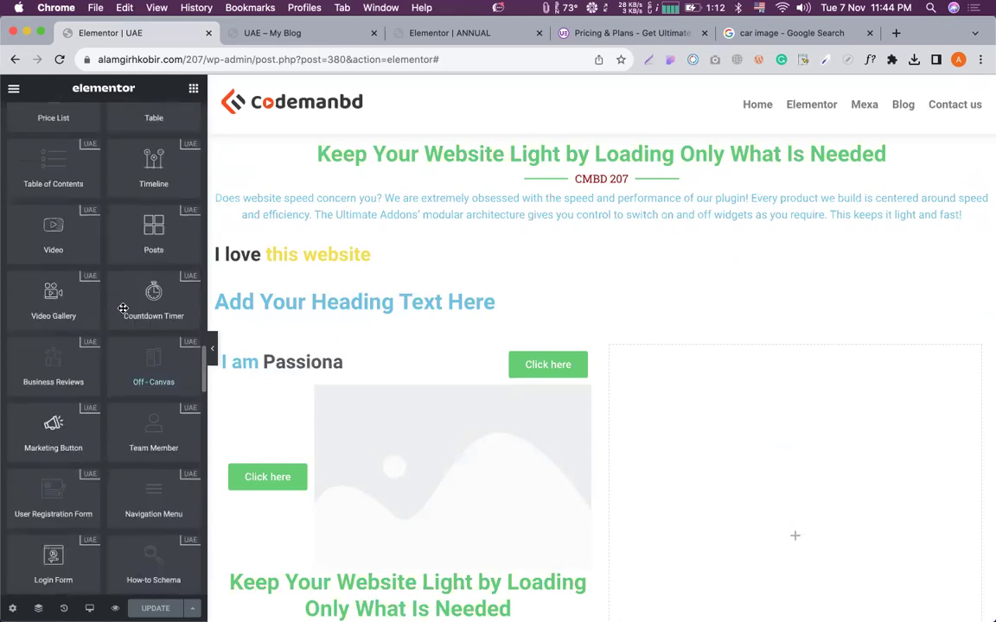
pyautogui.scroll(4, 123, 335)
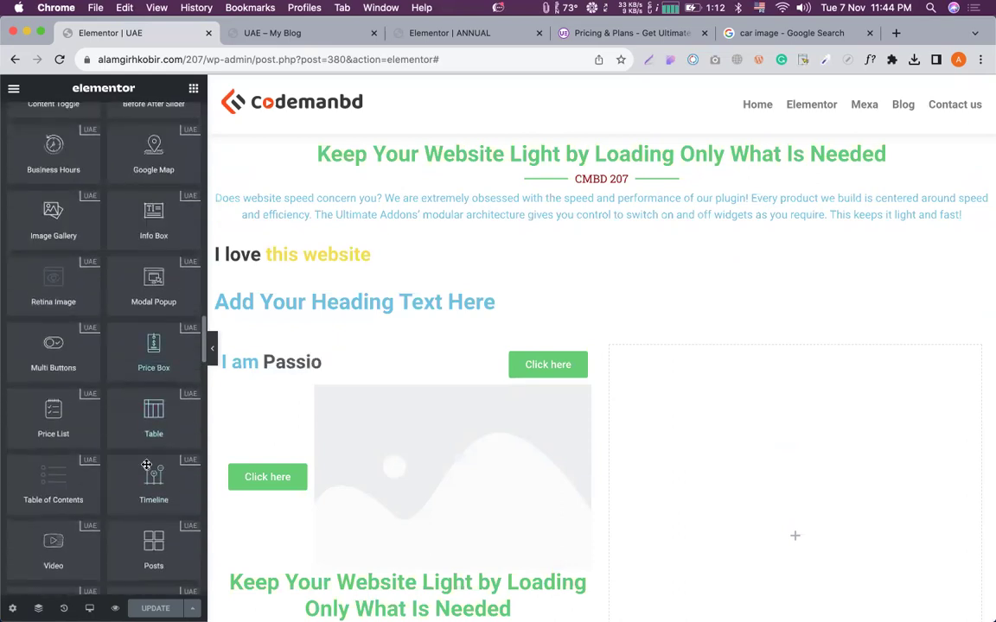
pyautogui.moveTo(147, 477); pyautogui.dragTo(734, 412)
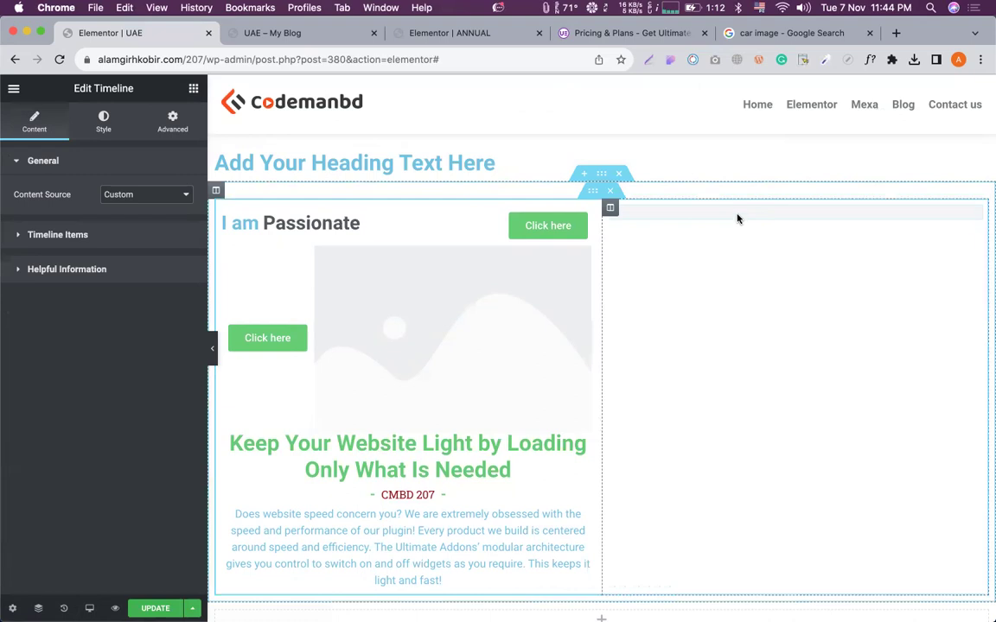
# Set the Timeline's Content Source to Posts (6 per page) and scroll the canvas to review it.
pyautogui.click(147, 194)
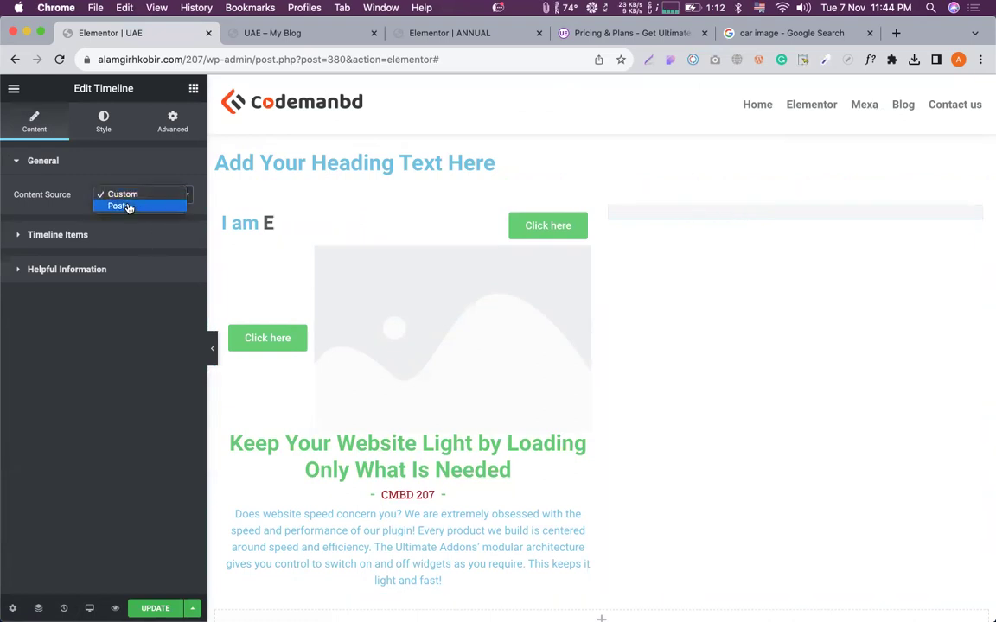
pyautogui.click(128, 206)
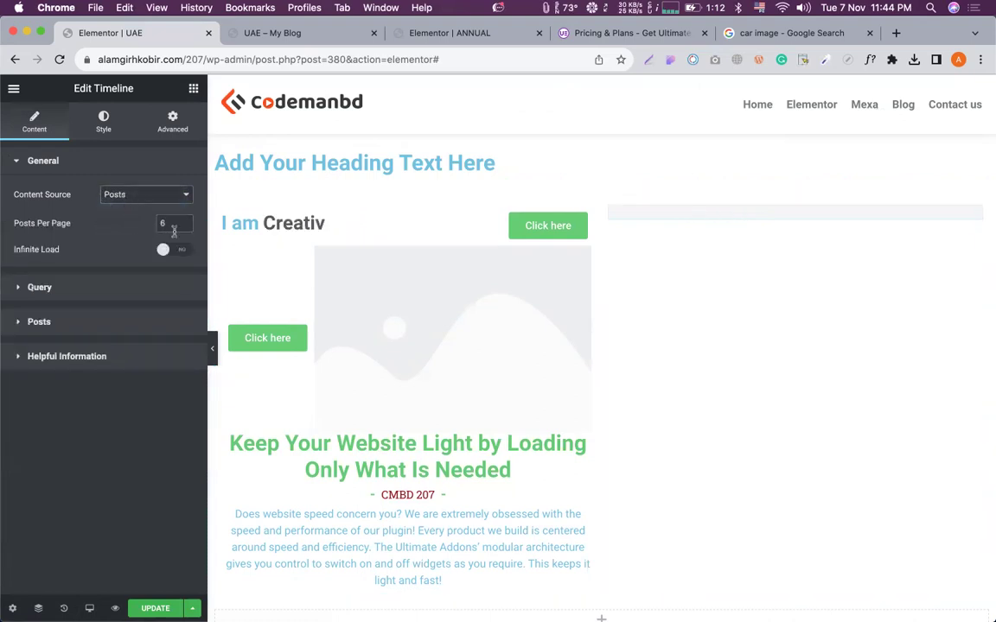
pyautogui.scroll(-1, 646, 298)
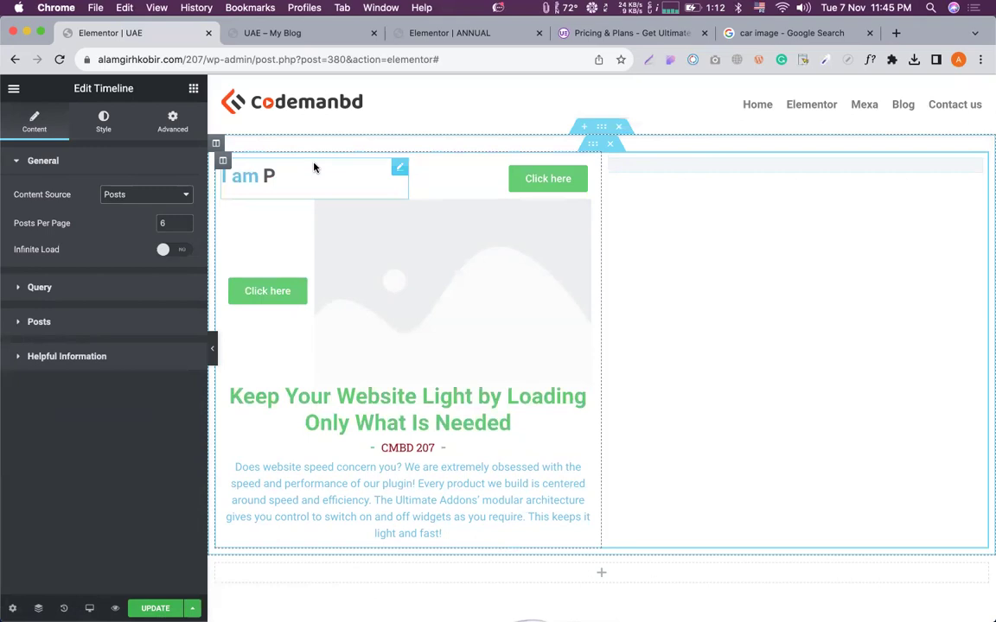
pyautogui.scroll(-5, 454, 214)
pyautogui.scroll(-3, 549, 246)
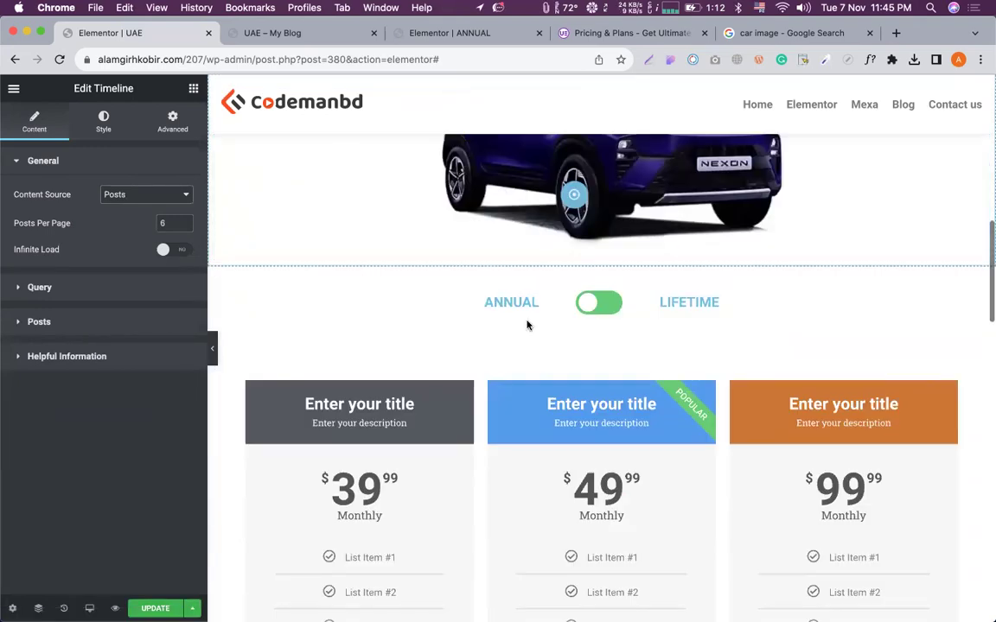
pyautogui.scroll(5, 566, 352)
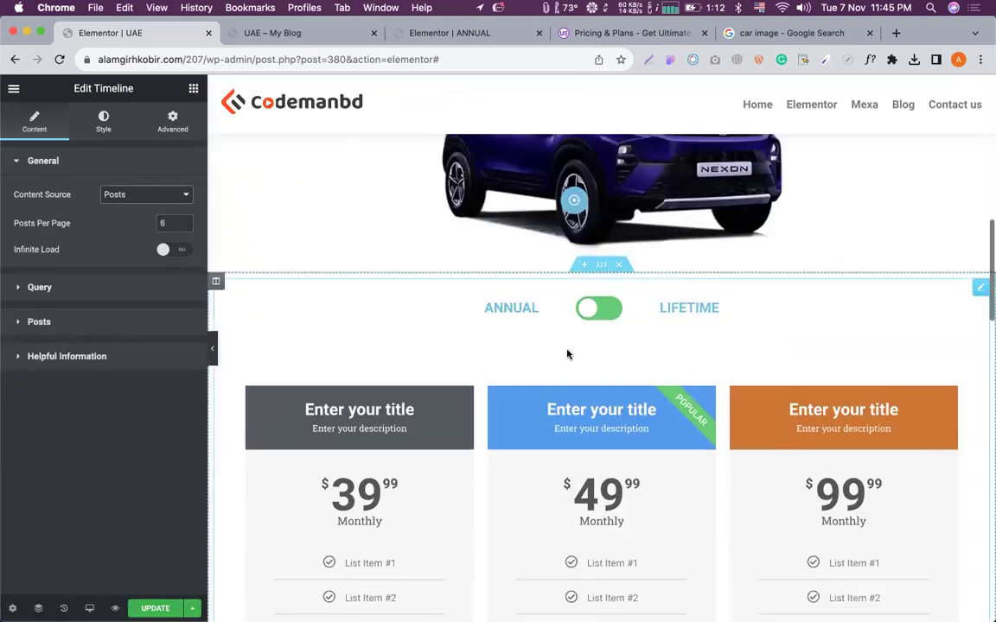
pyautogui.scroll(2, 453, 327)
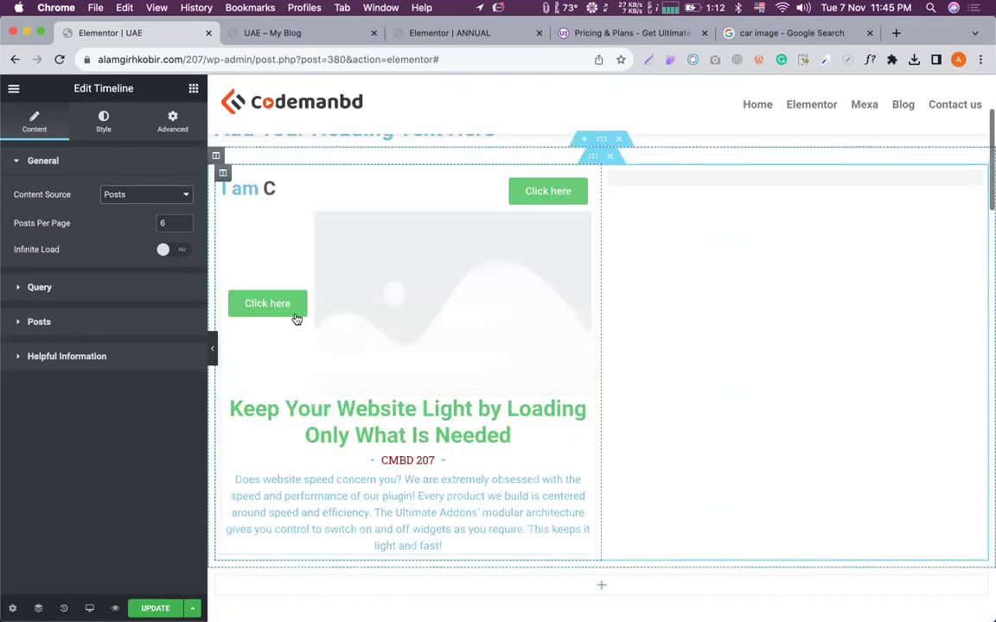
pyautogui.scroll(1, 346, 300)
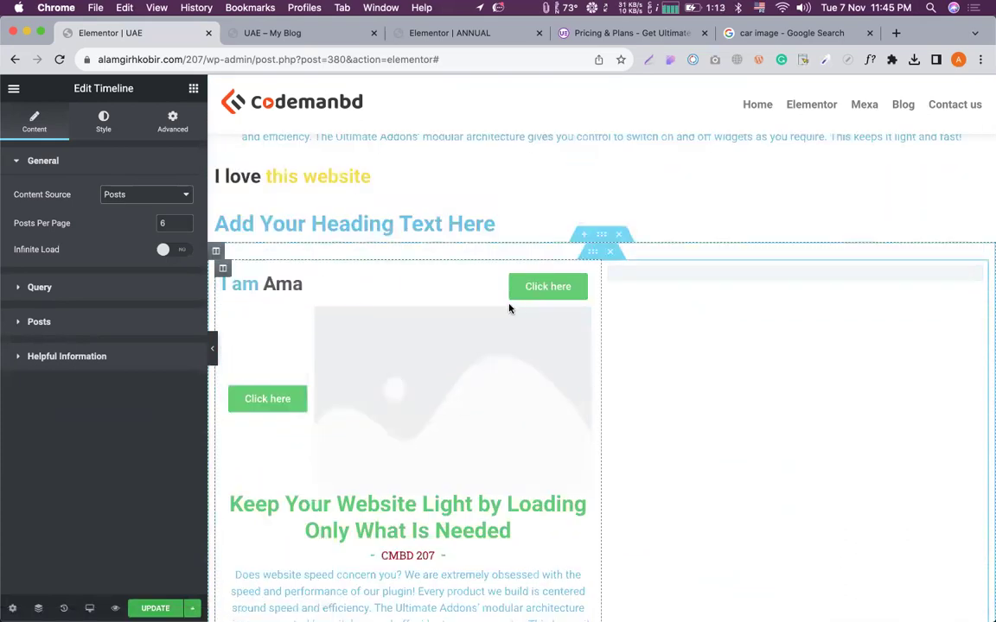
# Select the Keep Your Website Light heading, then switch to the UAE – My Blog preview tab.
pyautogui.click(193, 88)
pyautogui.scroll(-10, 181, 160)
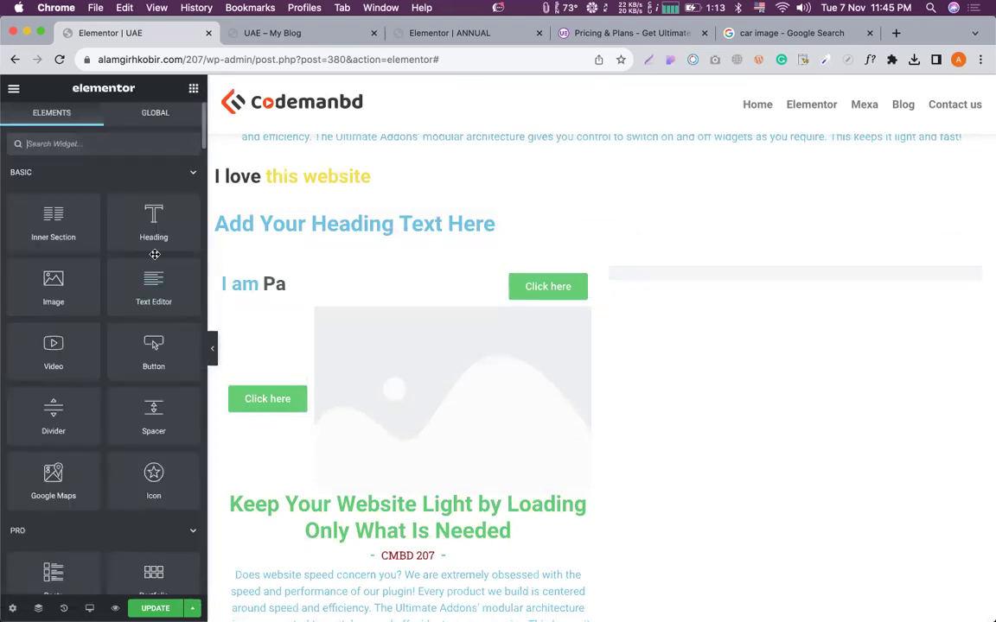
pyautogui.scroll(-10, 155, 254)
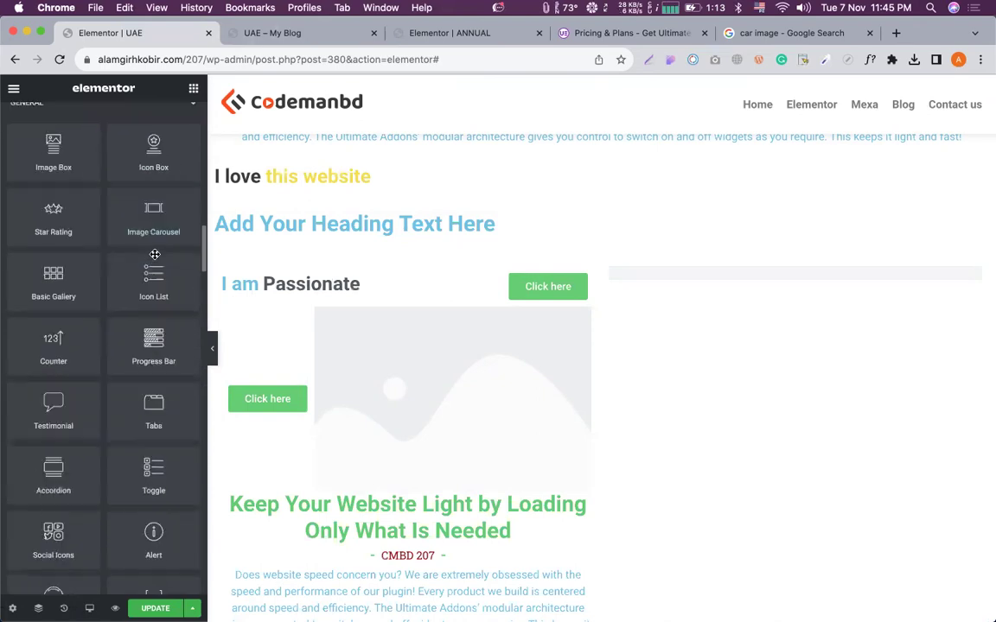
pyautogui.scroll(-5, 130, 407)
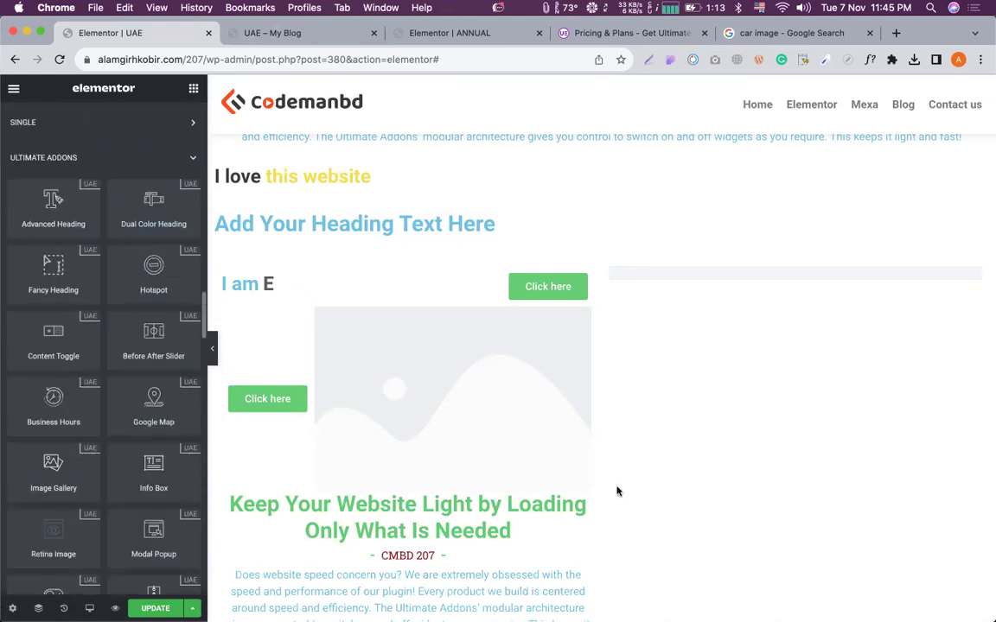
pyautogui.moveTo(554, 592); pyautogui.dragTo(546, 577)
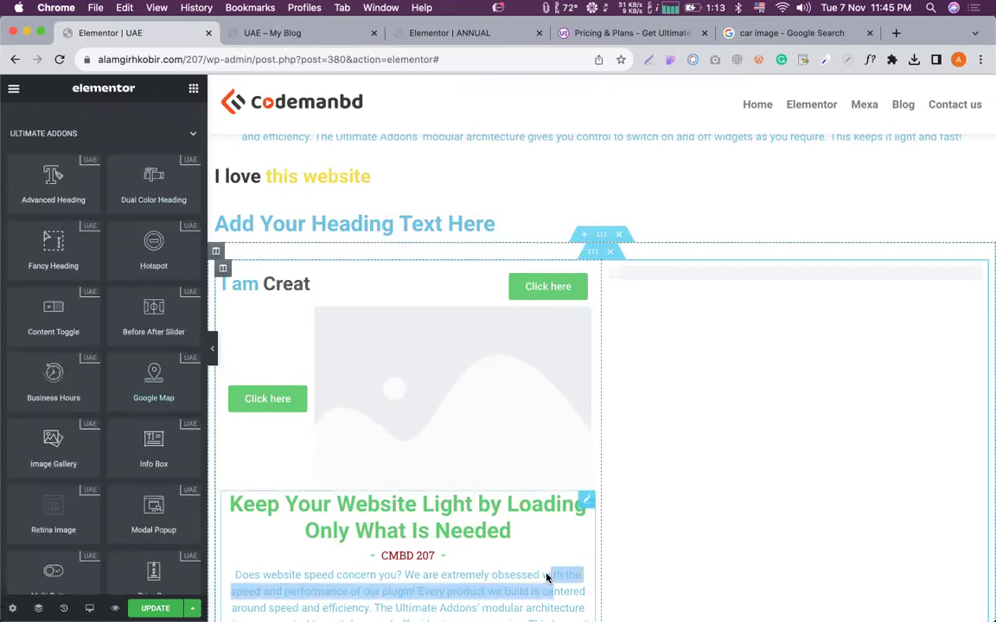
pyautogui.click(546, 577)
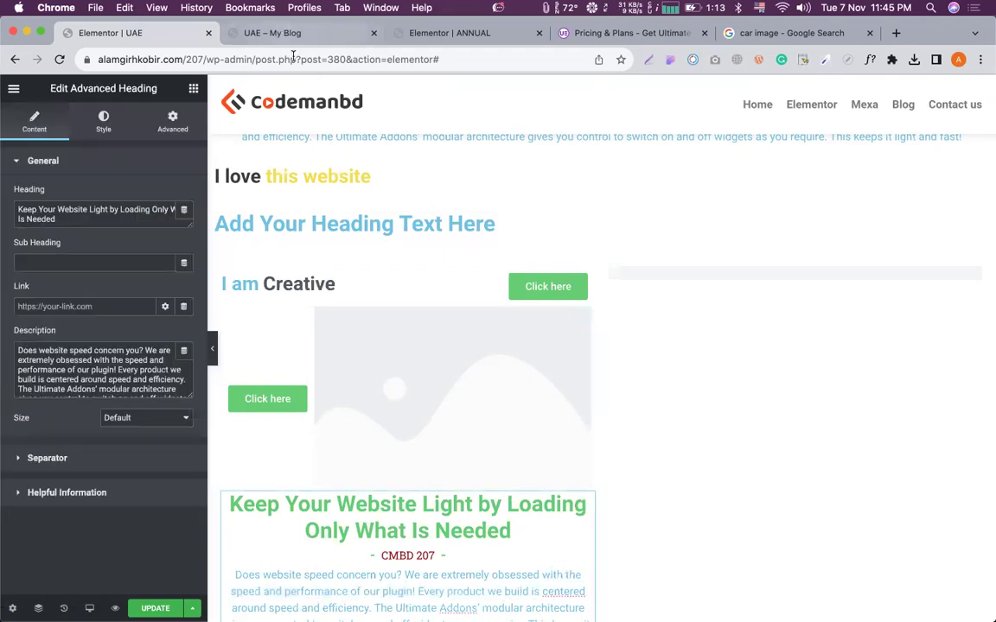
pyautogui.click(285, 33)
pyautogui.click(293, 59)
# Search the web for 'crocoblock', open crocoblock.com and accept all cookies.
pyautogui.write('cro')
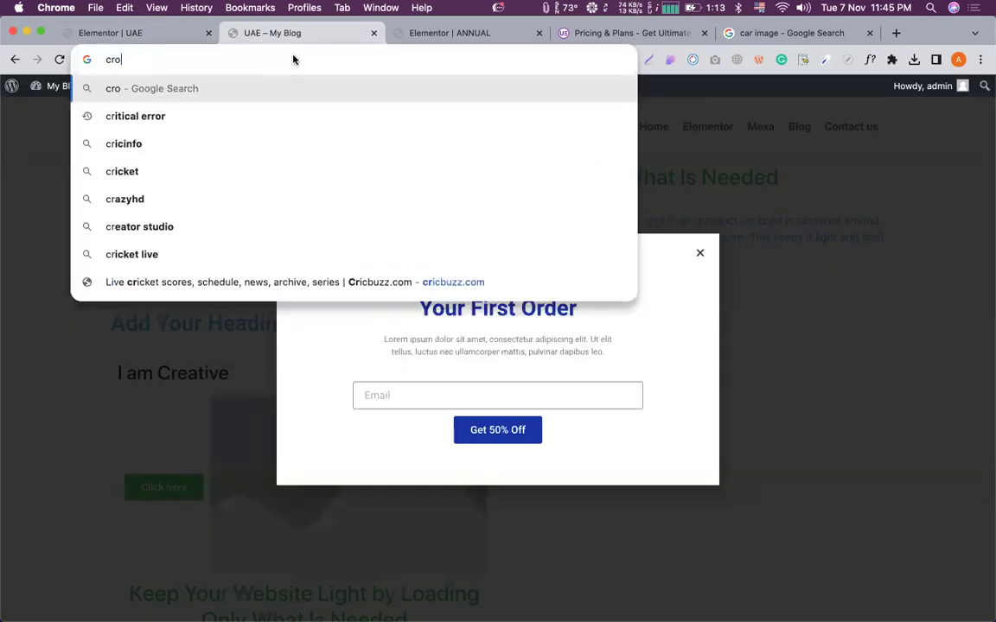
pyautogui.write('coblock')
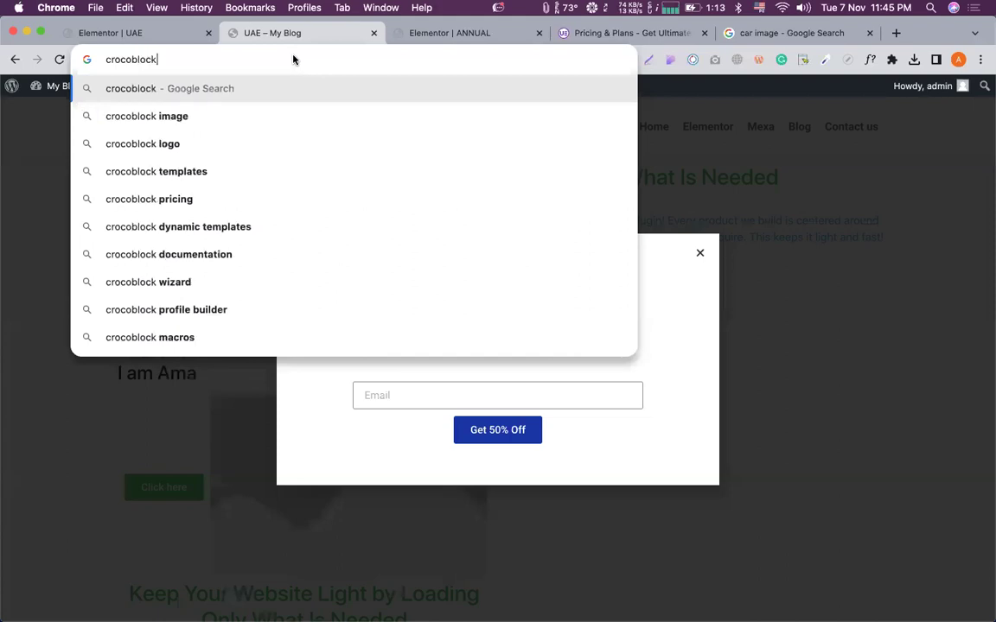
pyautogui.press('Return')
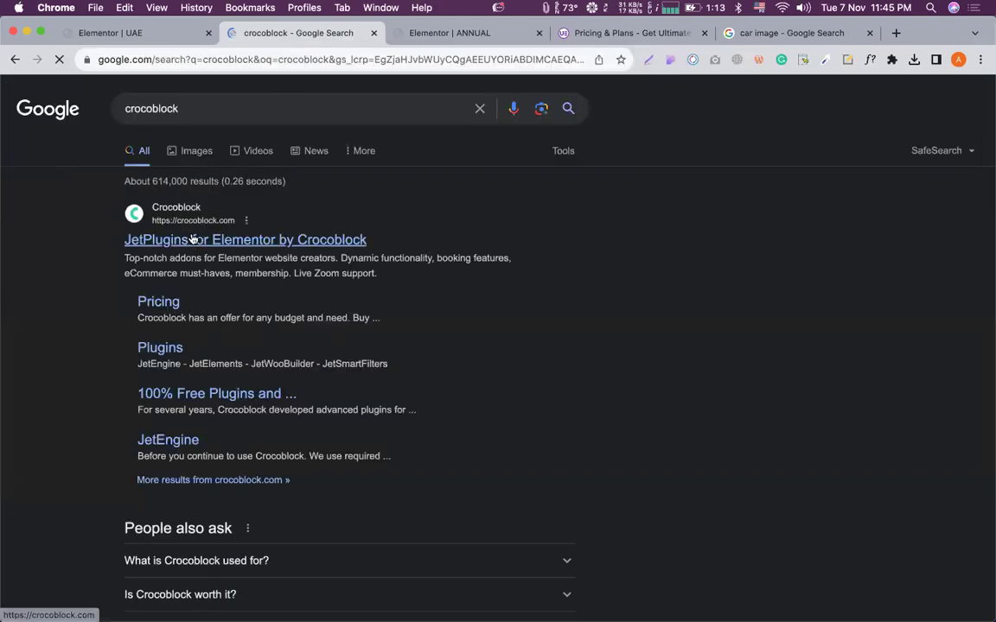
pyautogui.click(192, 240)
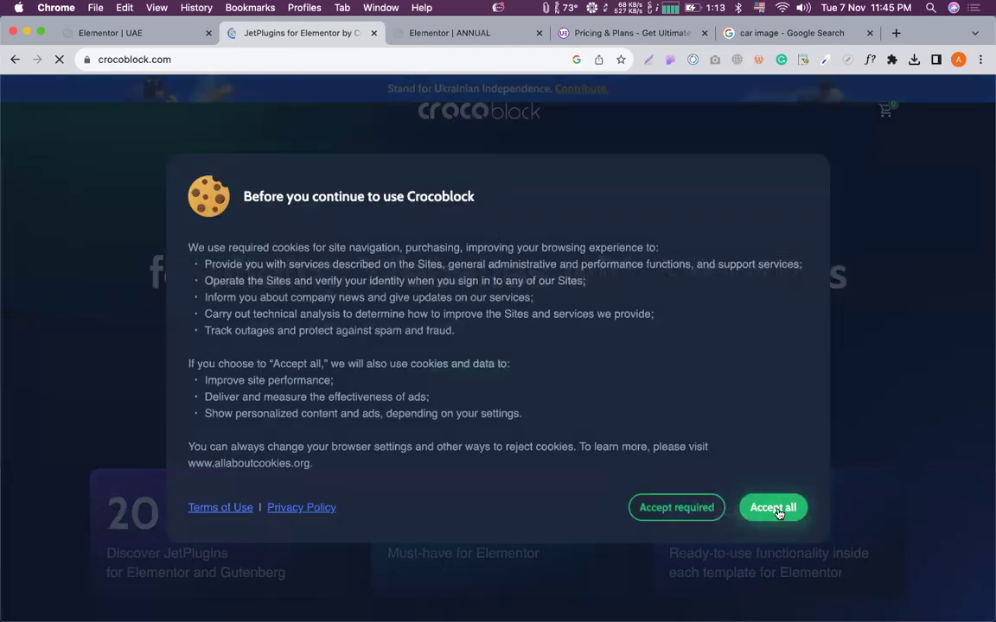
pyautogui.click(777, 513)
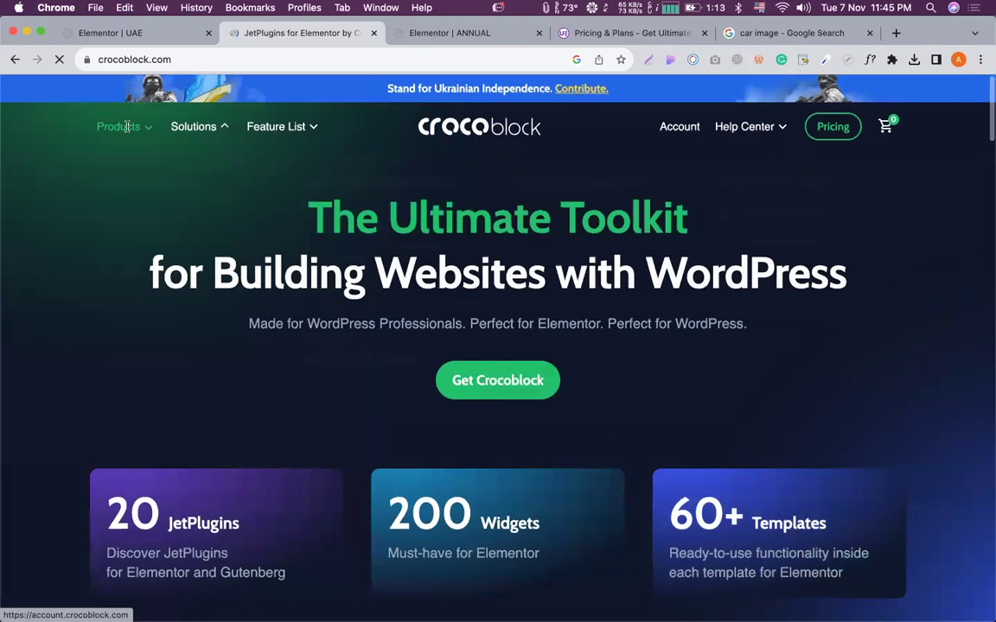
# Open the JetEngine plugin page from the Products menu and select text in the plugins list.
pyautogui.moveTo(127, 126)
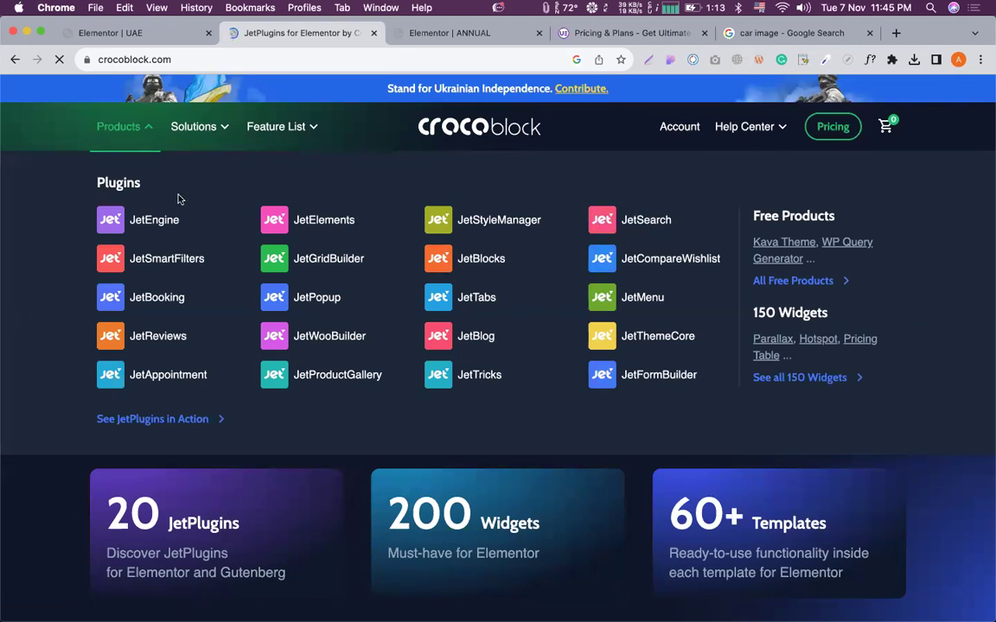
pyautogui.click(150, 222)
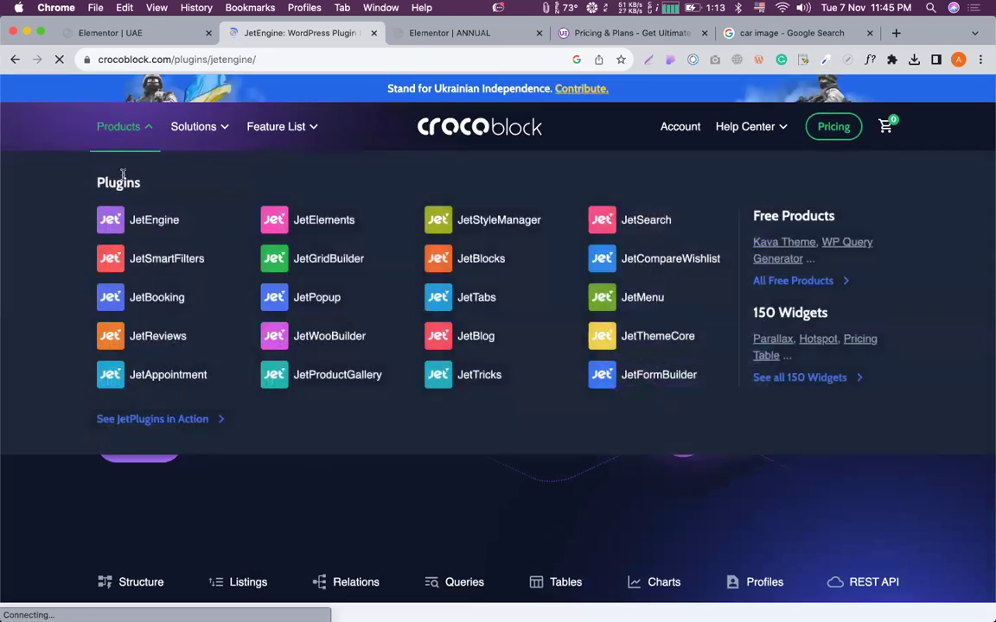
pyautogui.doubleClick(109, 180)
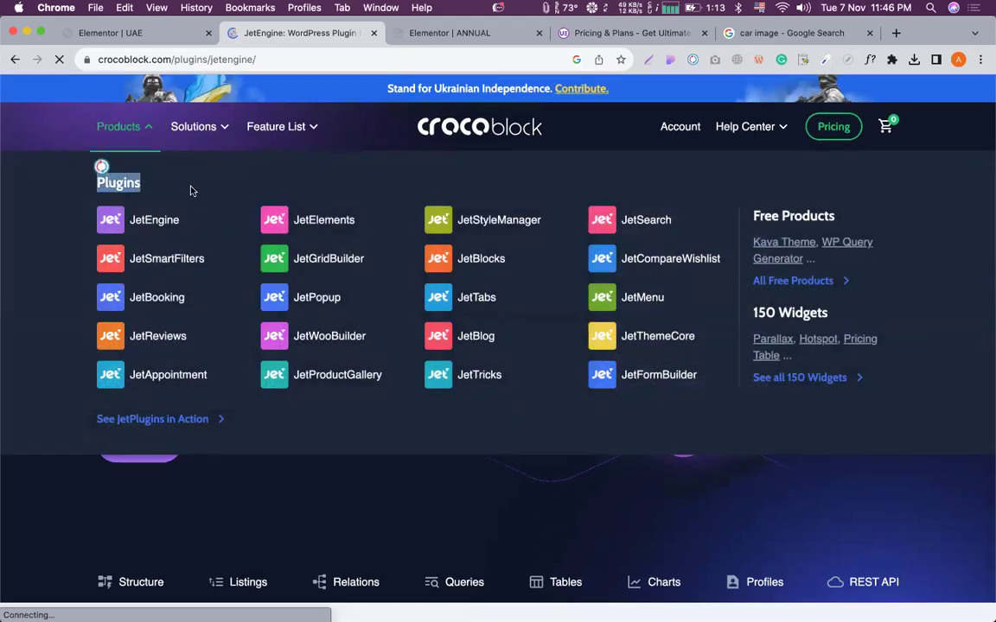
pyautogui.moveTo(183, 176); pyautogui.dragTo(136, 178)
pyautogui.click(149, 162)
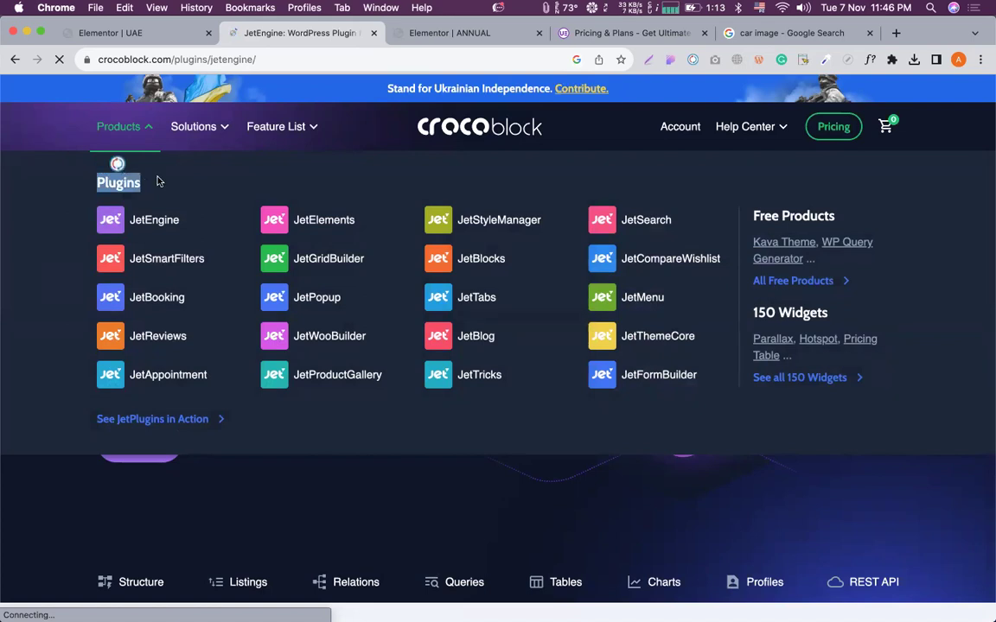
pyautogui.click(73, 191)
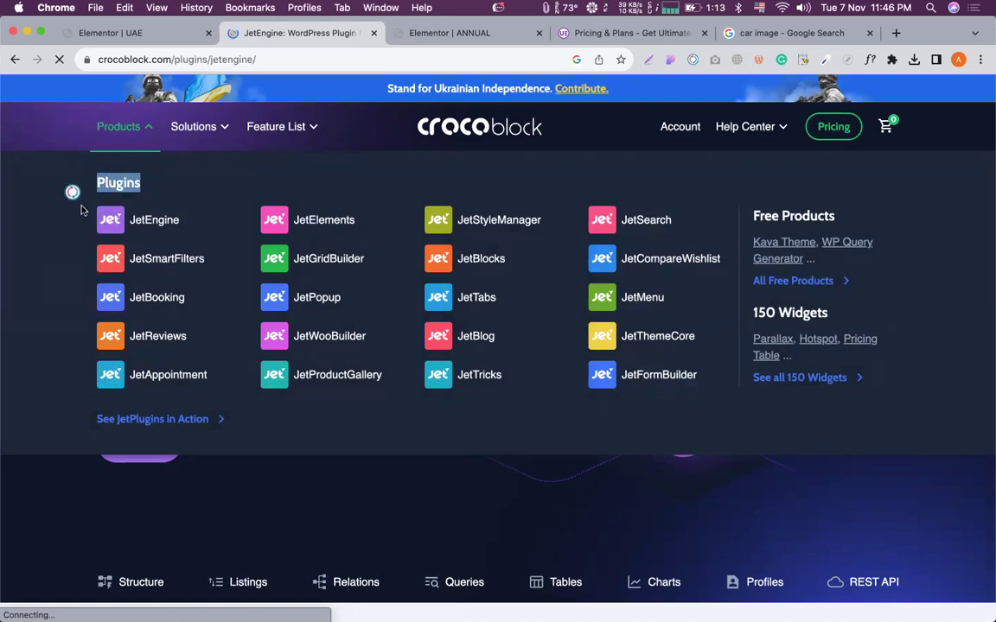
pyautogui.click(91, 172)
pyautogui.click(143, 164)
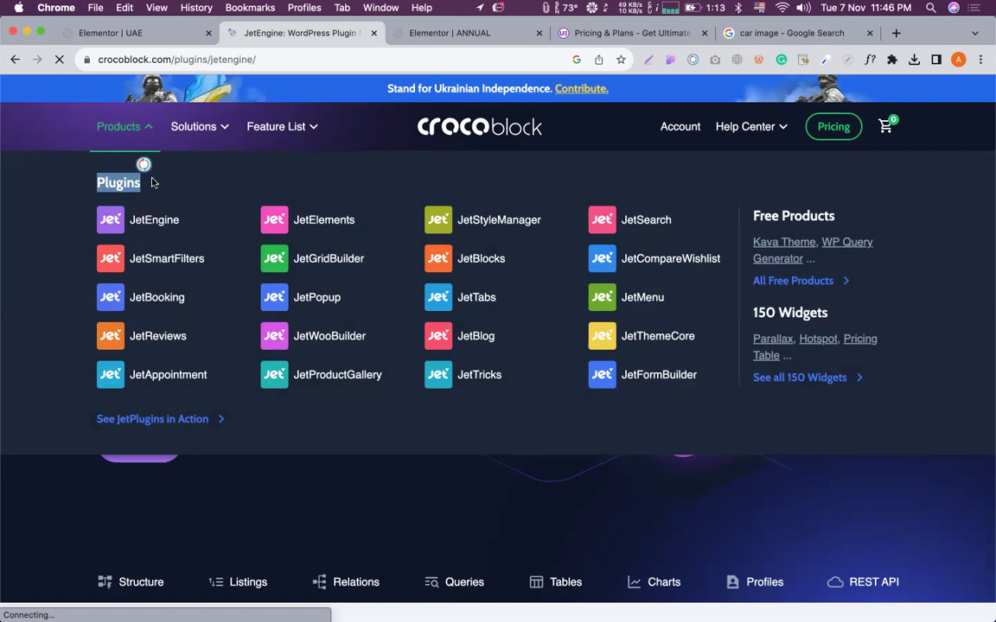